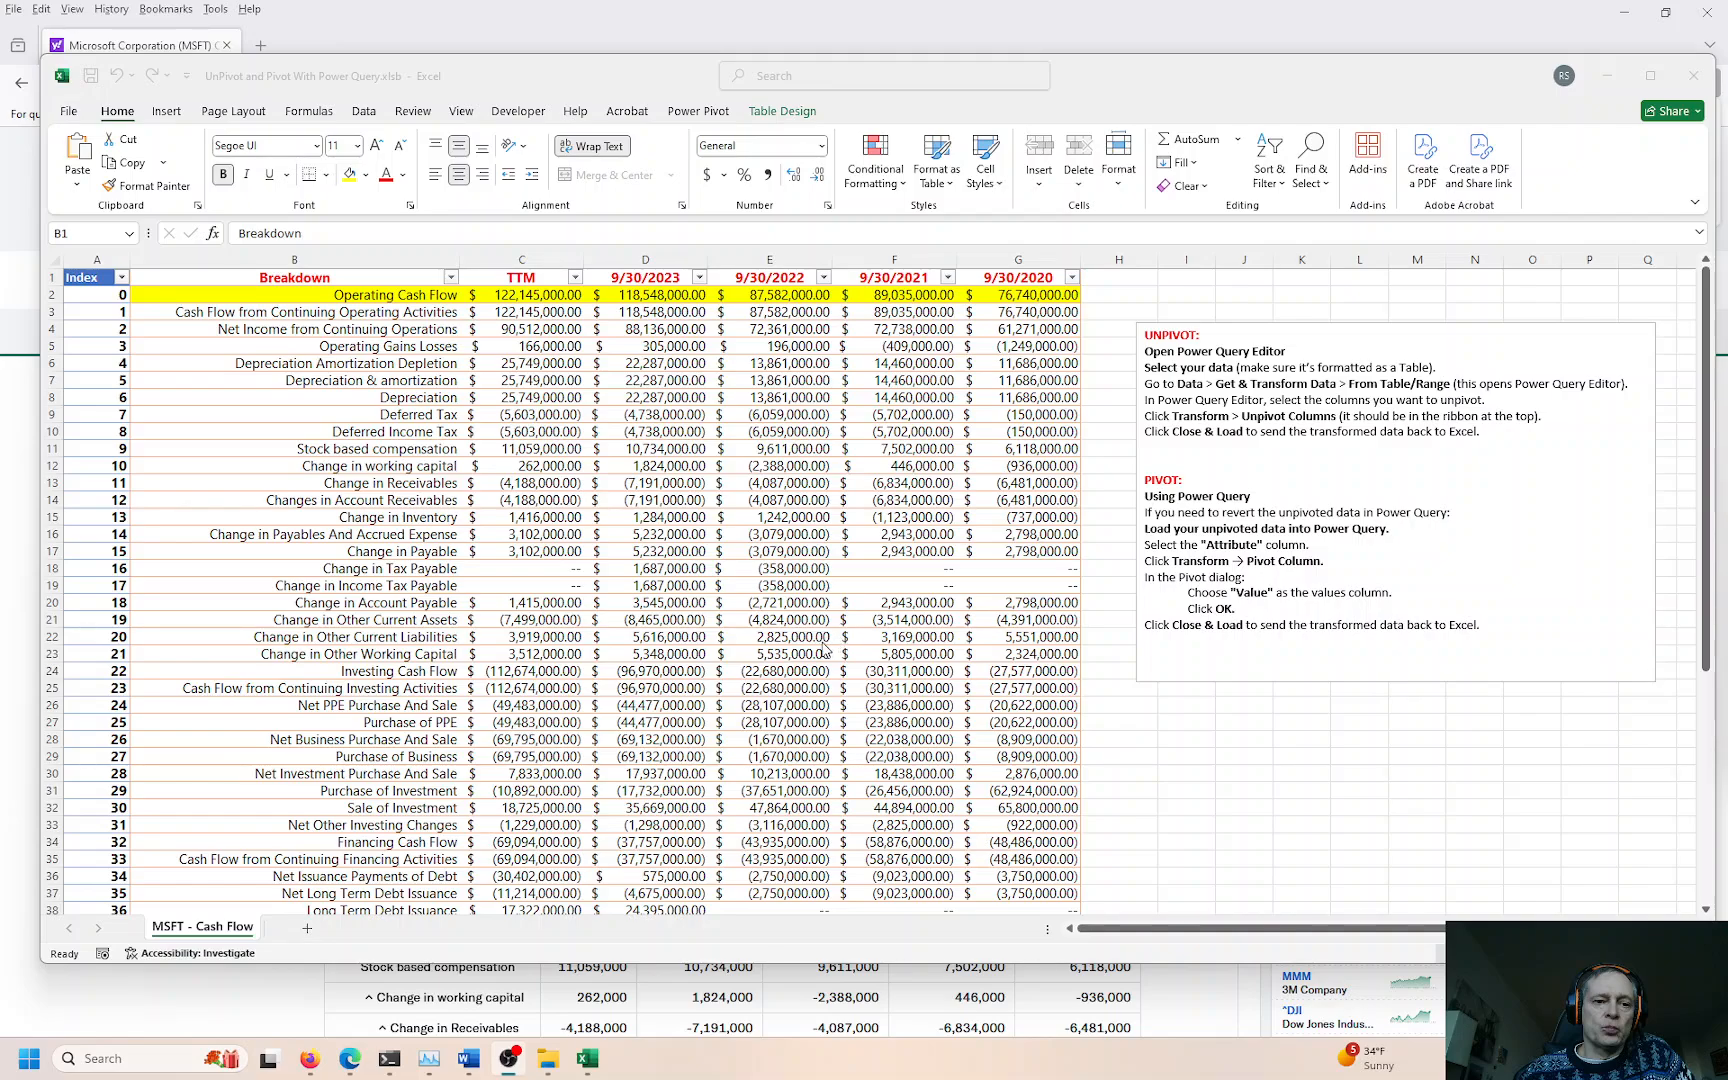
# Step: Bring the cash flow workbook to the front and maximize its window
pyautogui.click(220, 488)
pyautogui.click(220, 488)
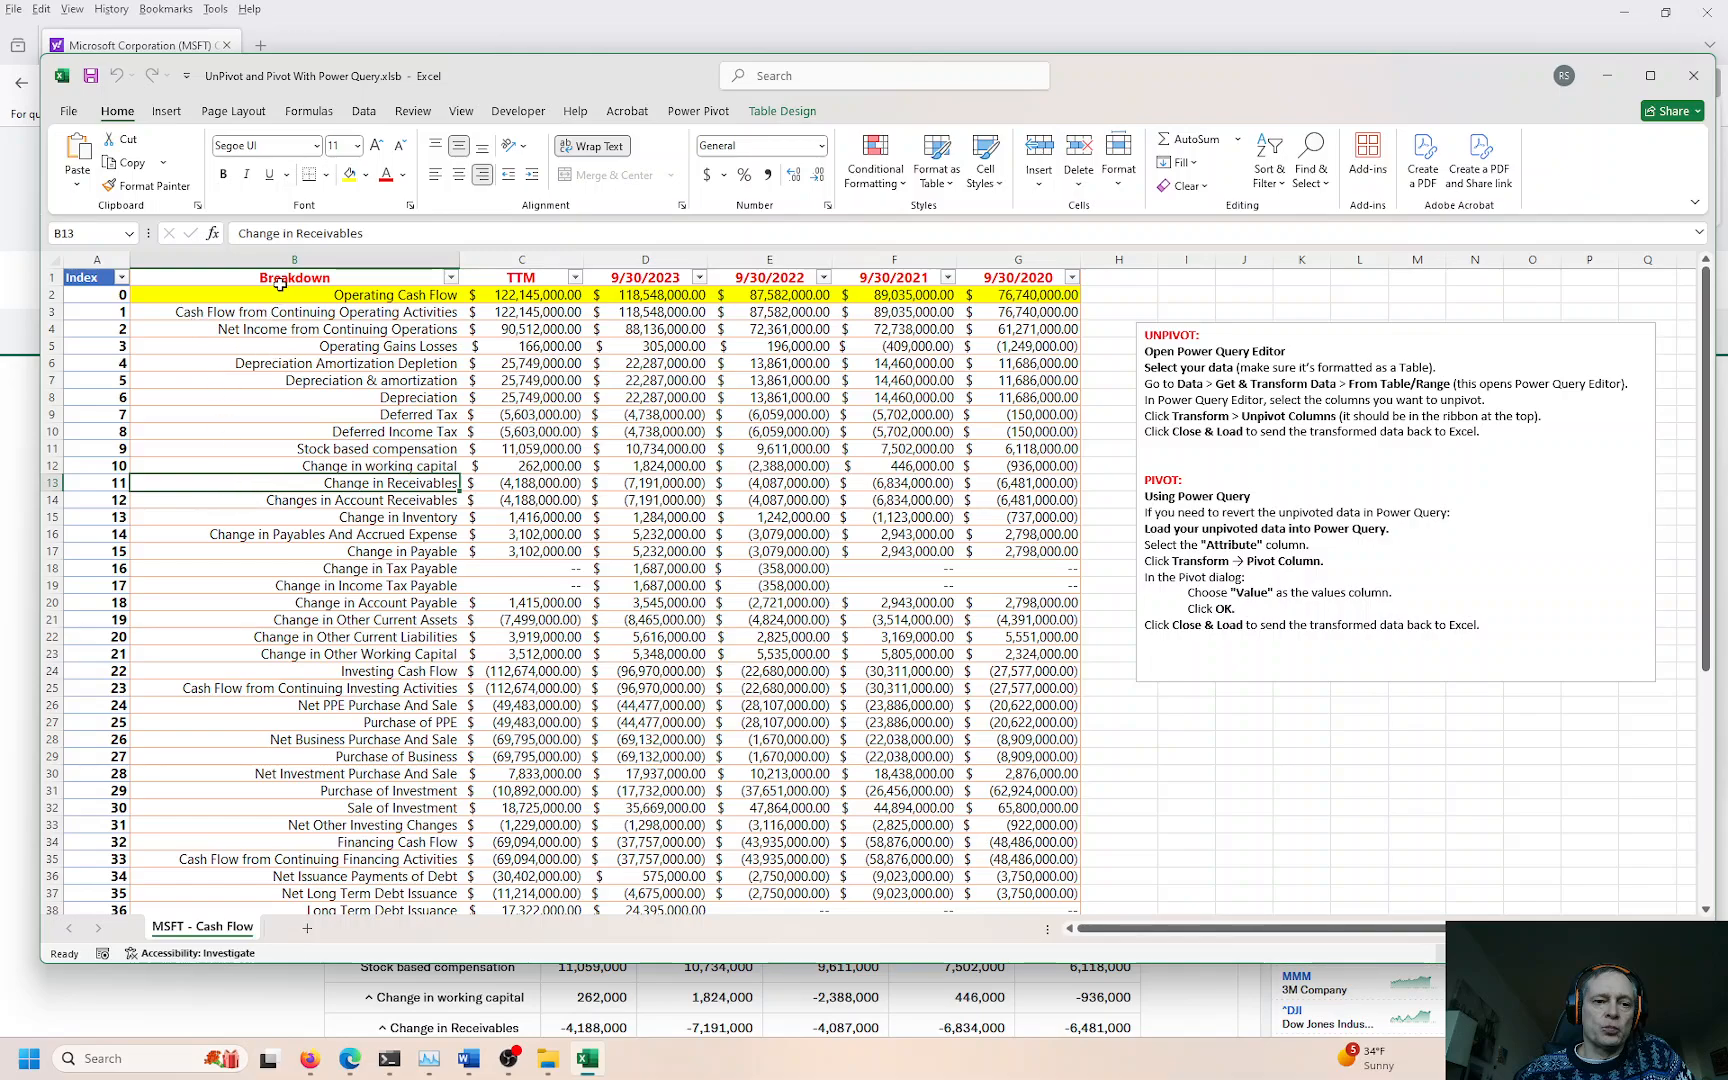
pyautogui.click(1650, 75)
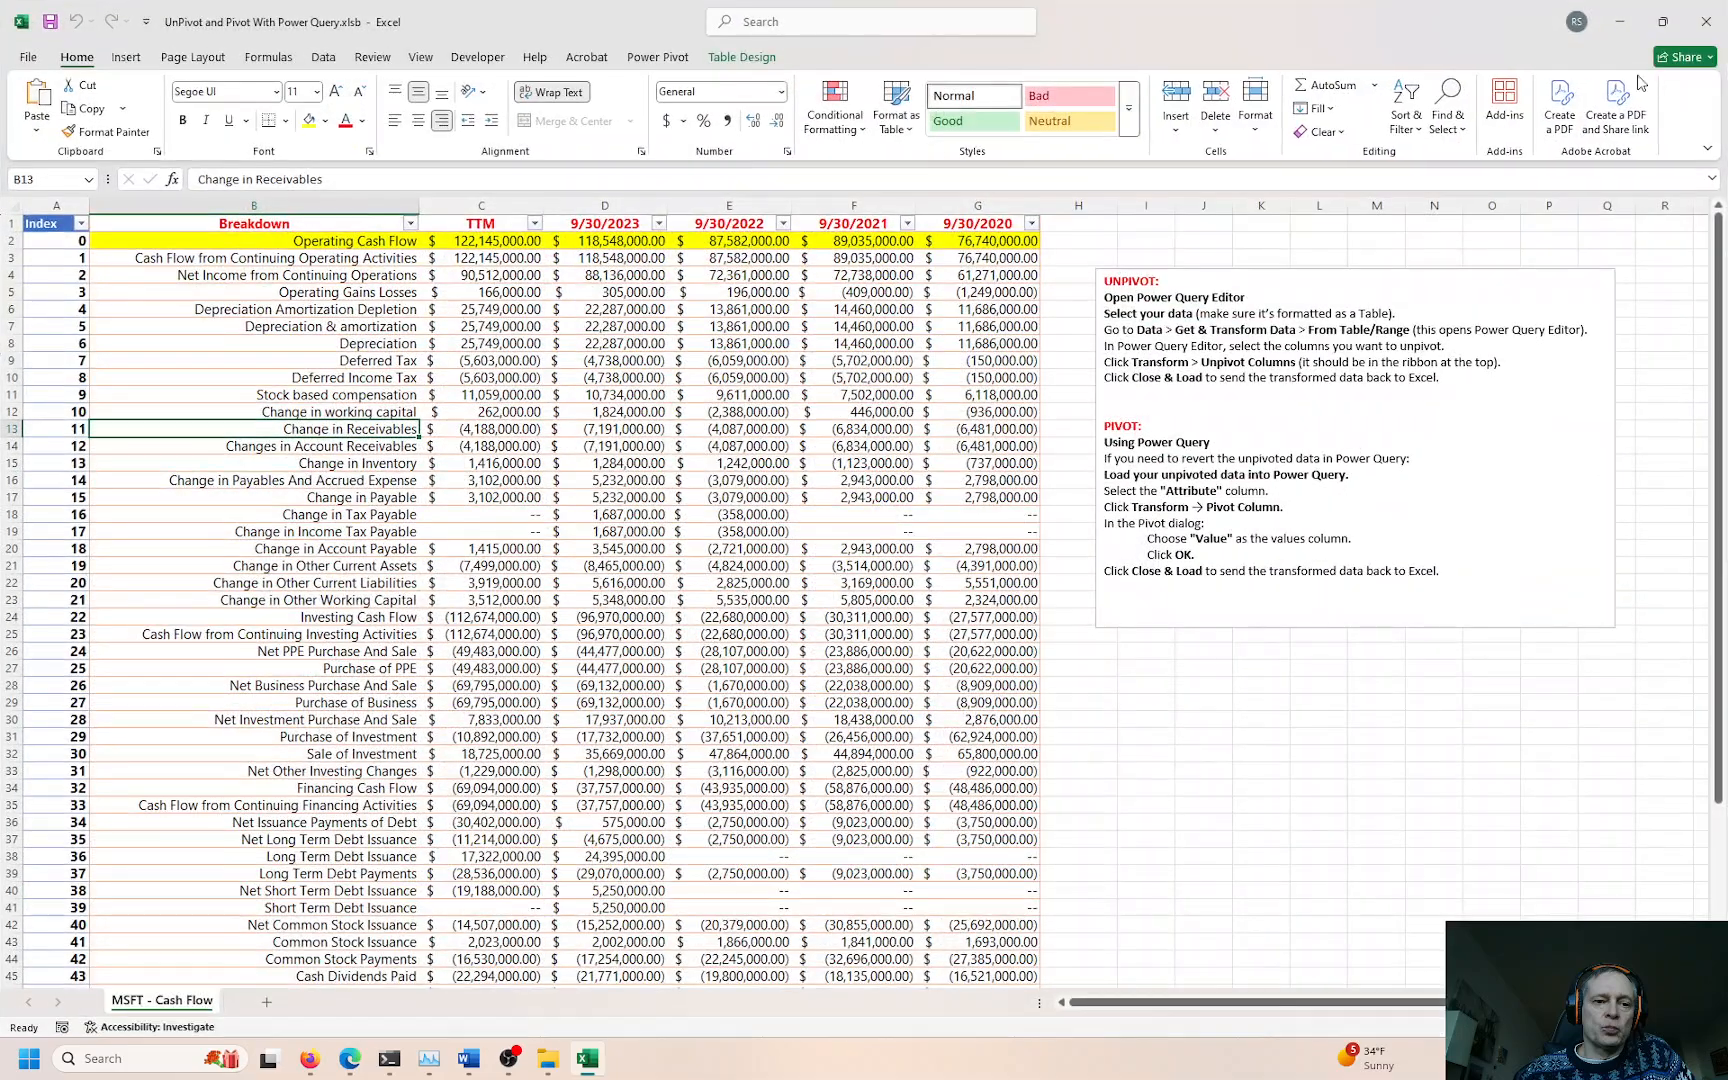
# Step: Create a PivotTable from the whole cash flow table (Table2) on a new worksheet
pyautogui.click(835, 223)
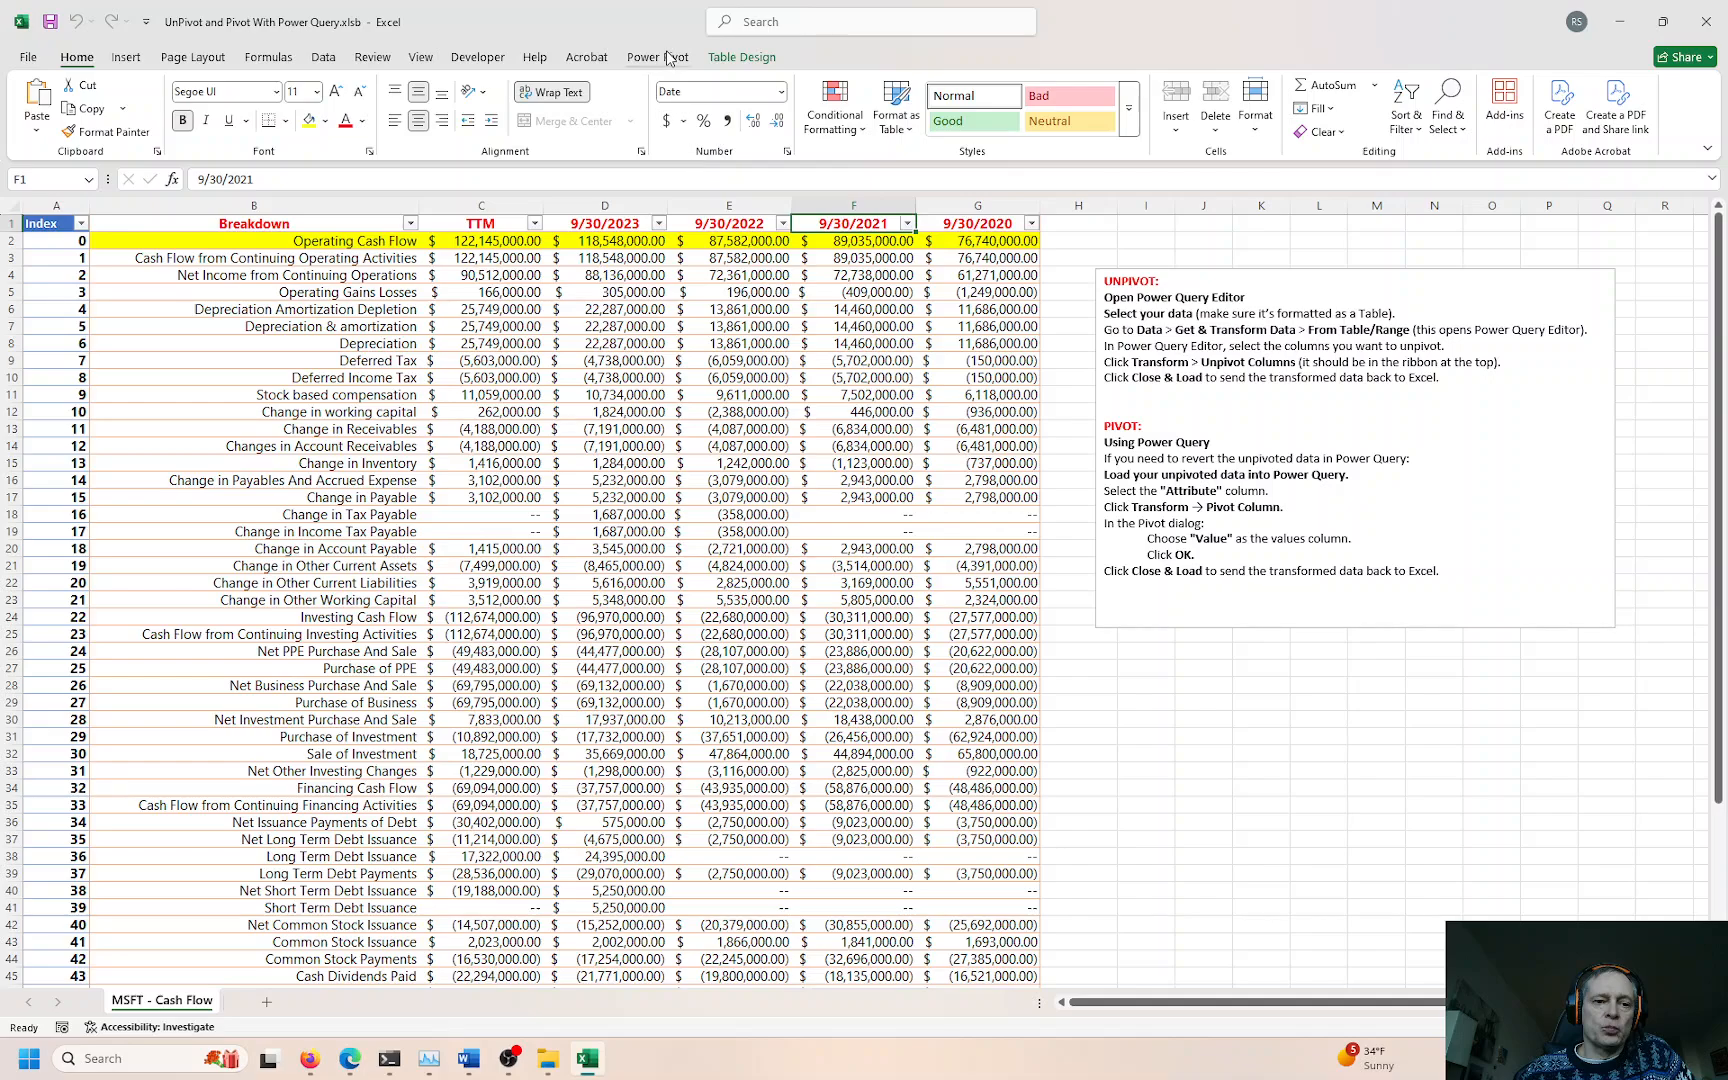
pyautogui.click(123, 58)
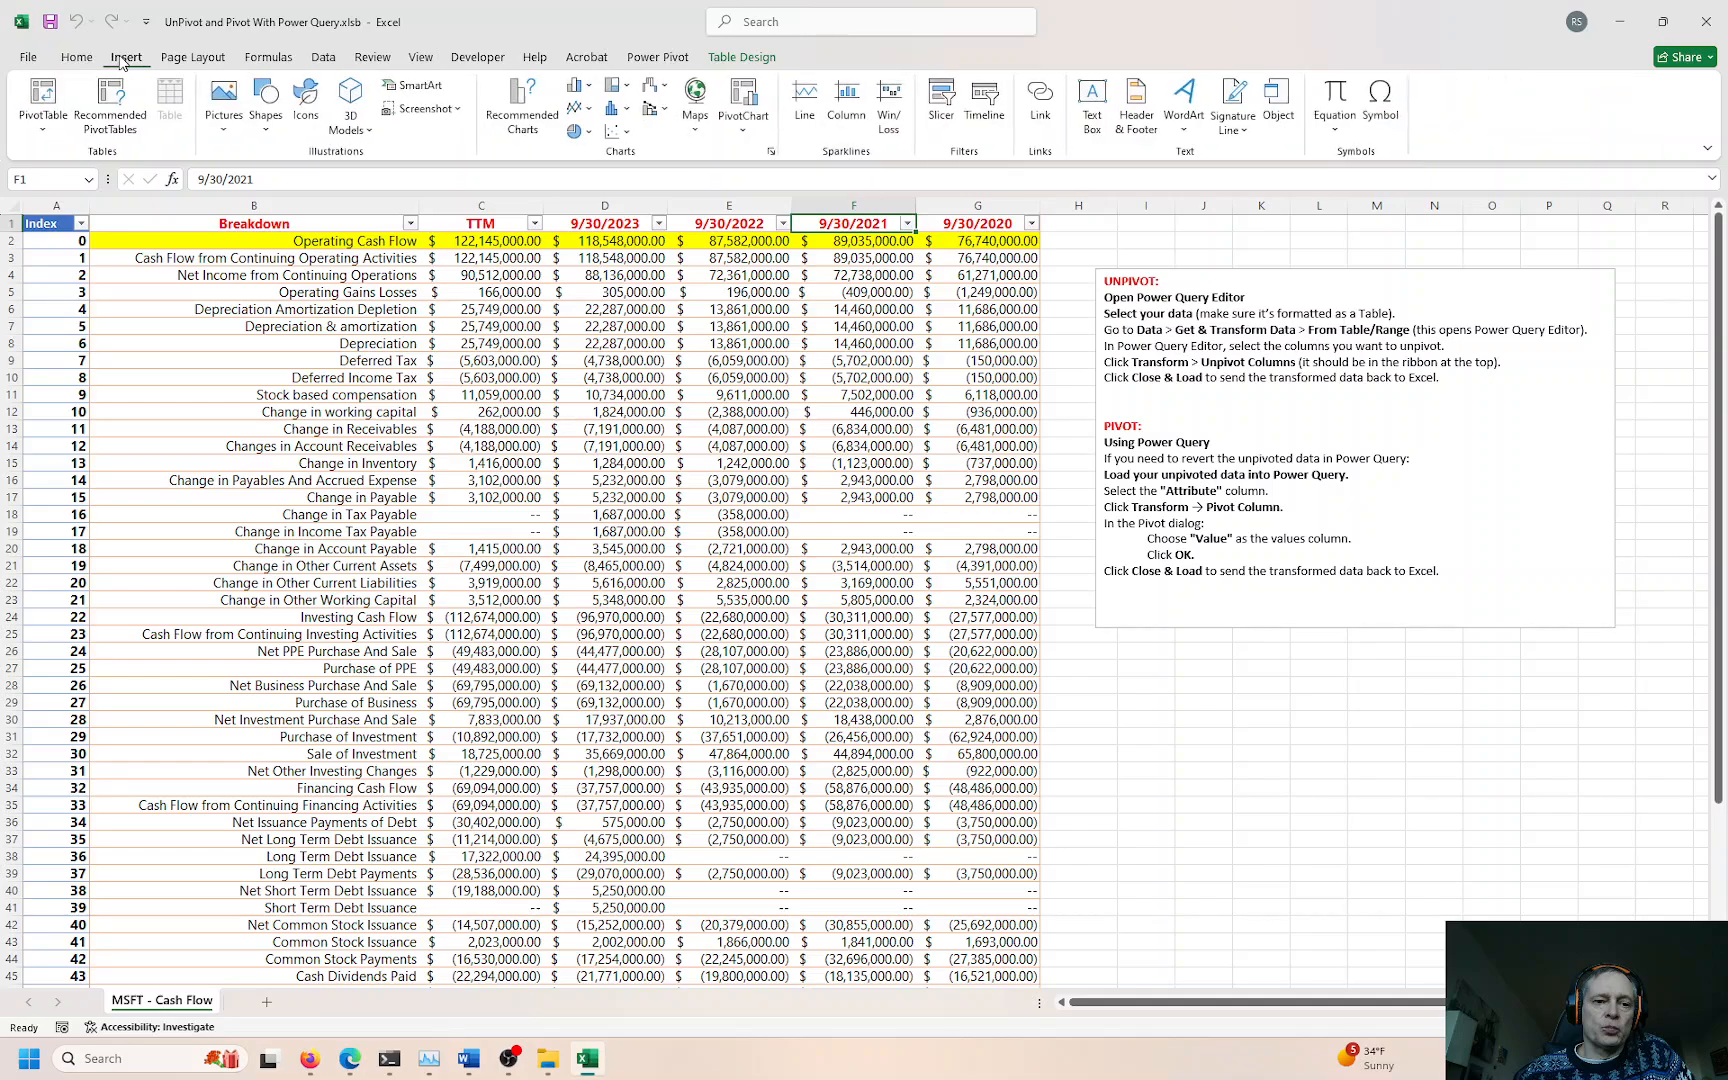
pyautogui.click(55, 100)
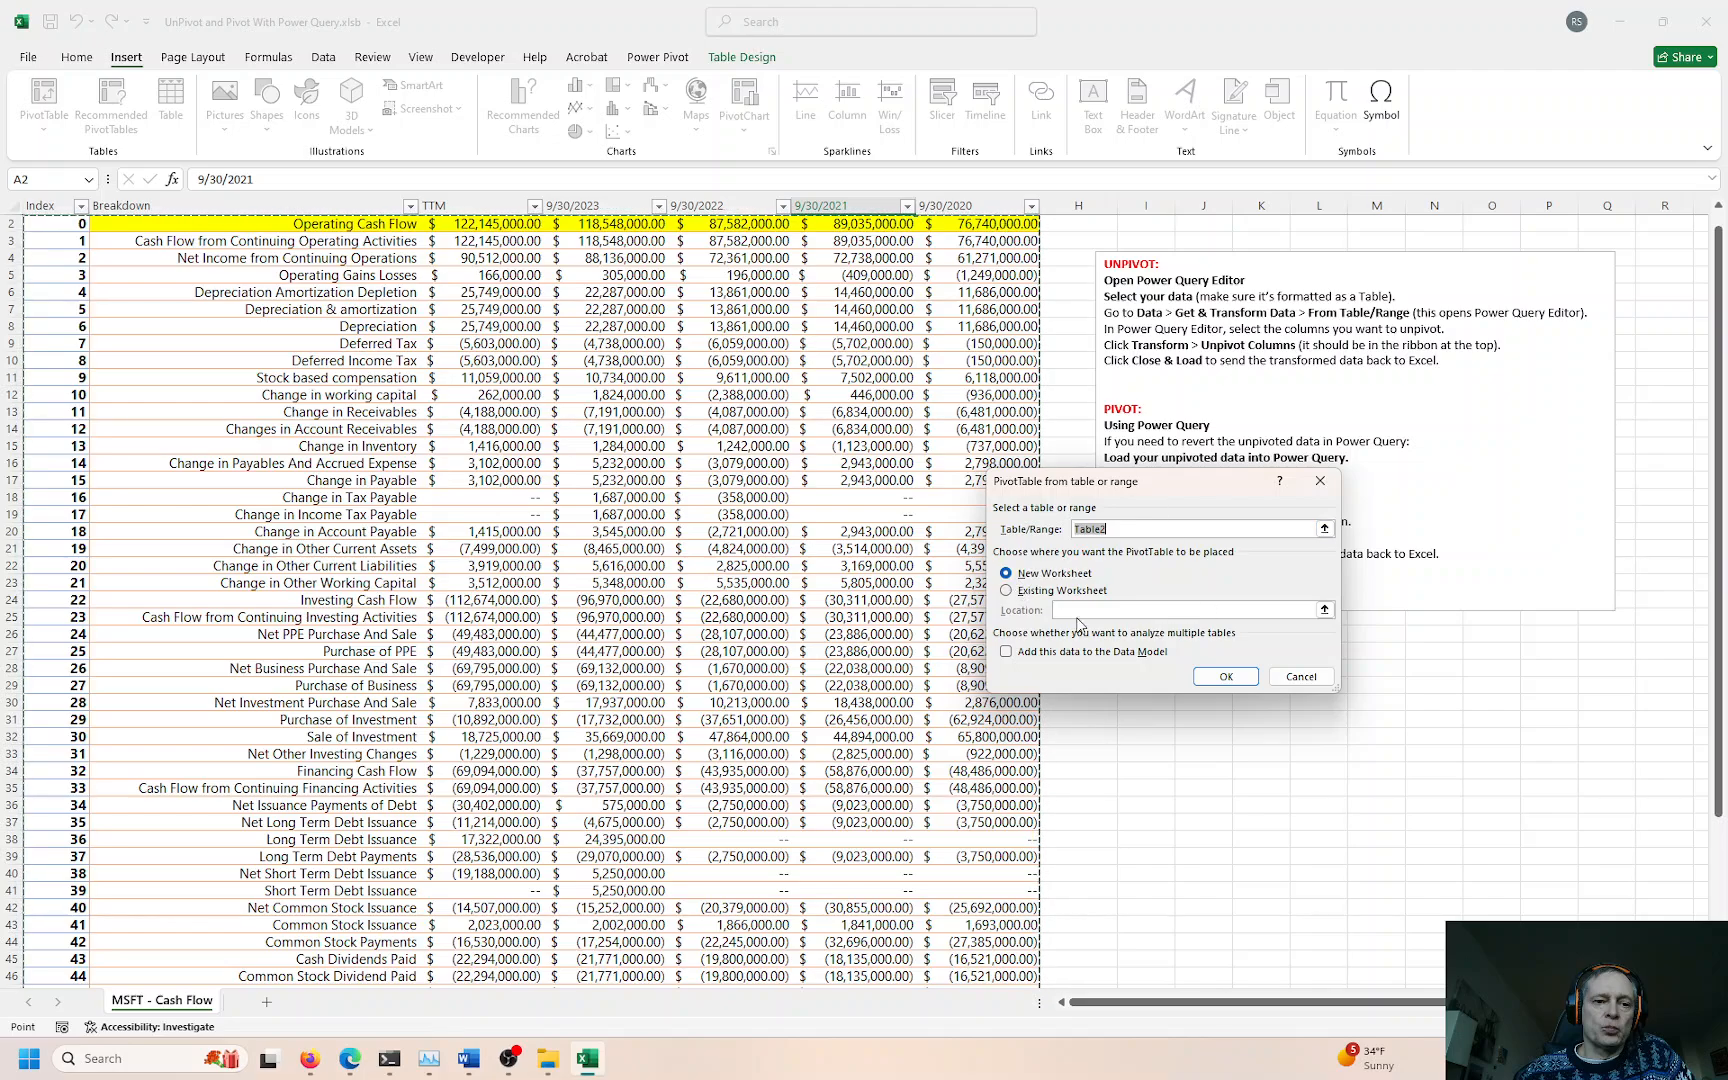
pyautogui.scroll(-8, 380, 468)
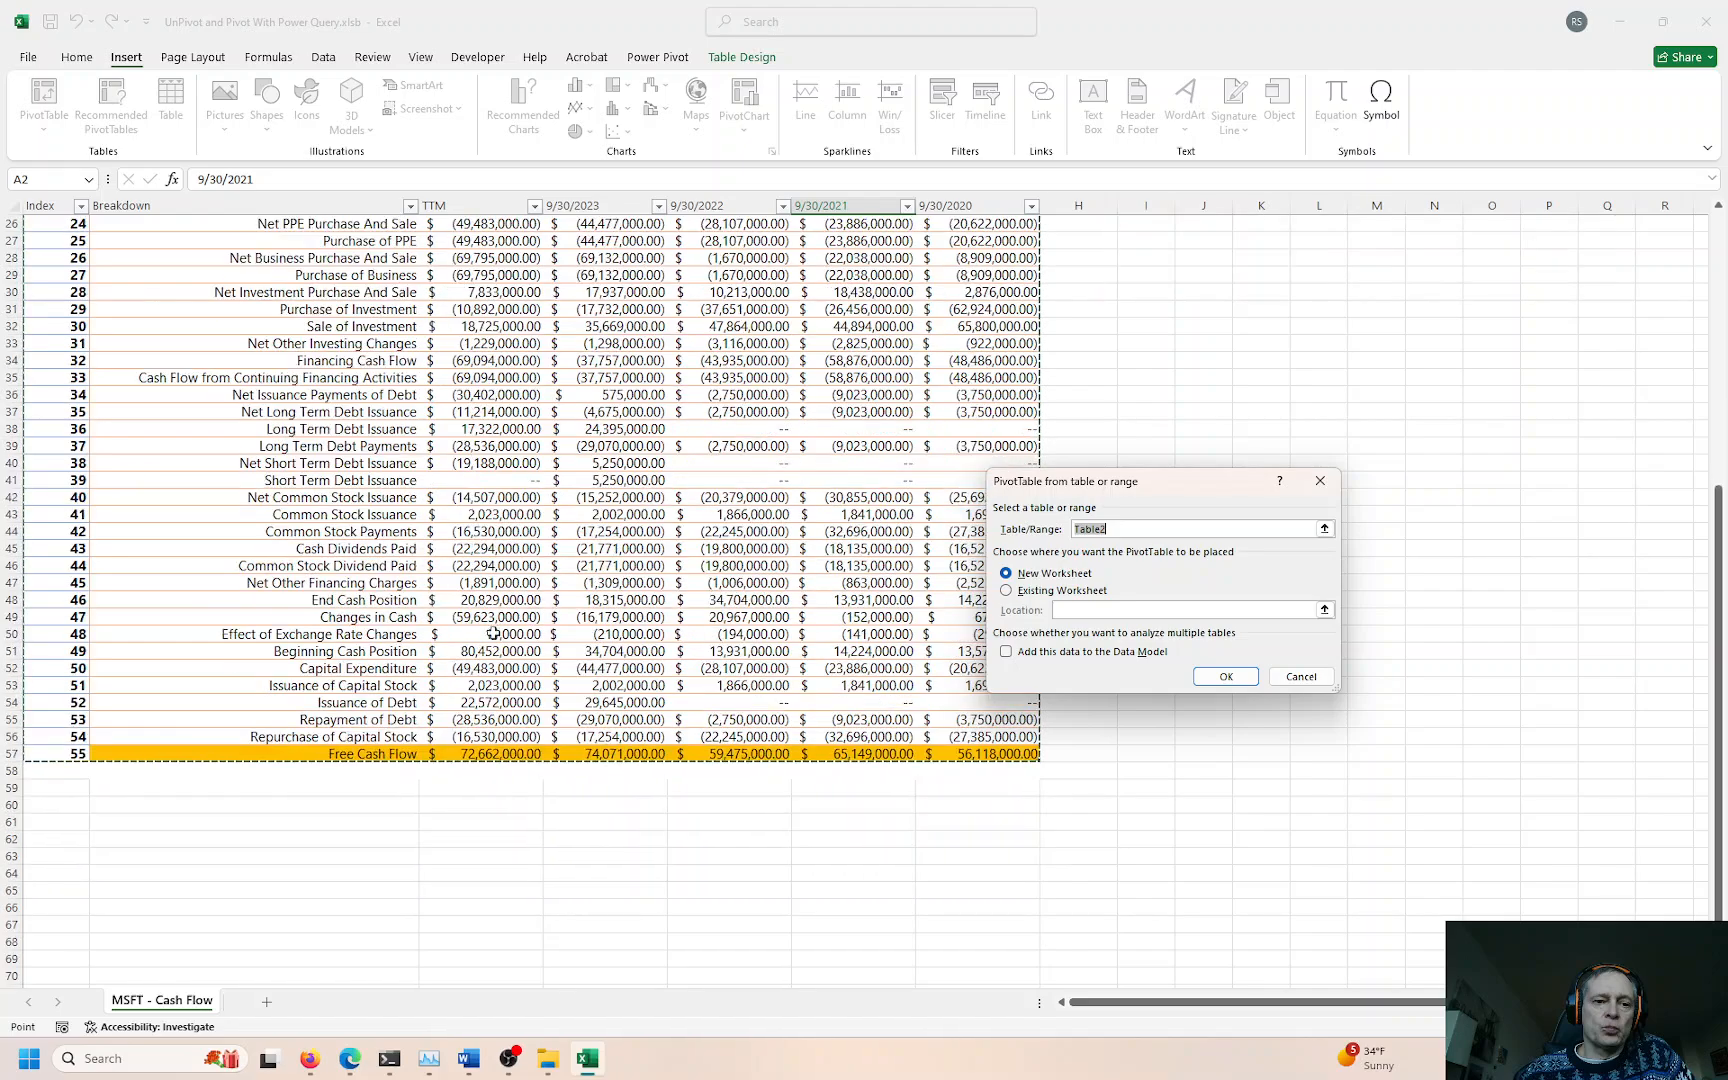
pyautogui.scroll(8, 655, 695)
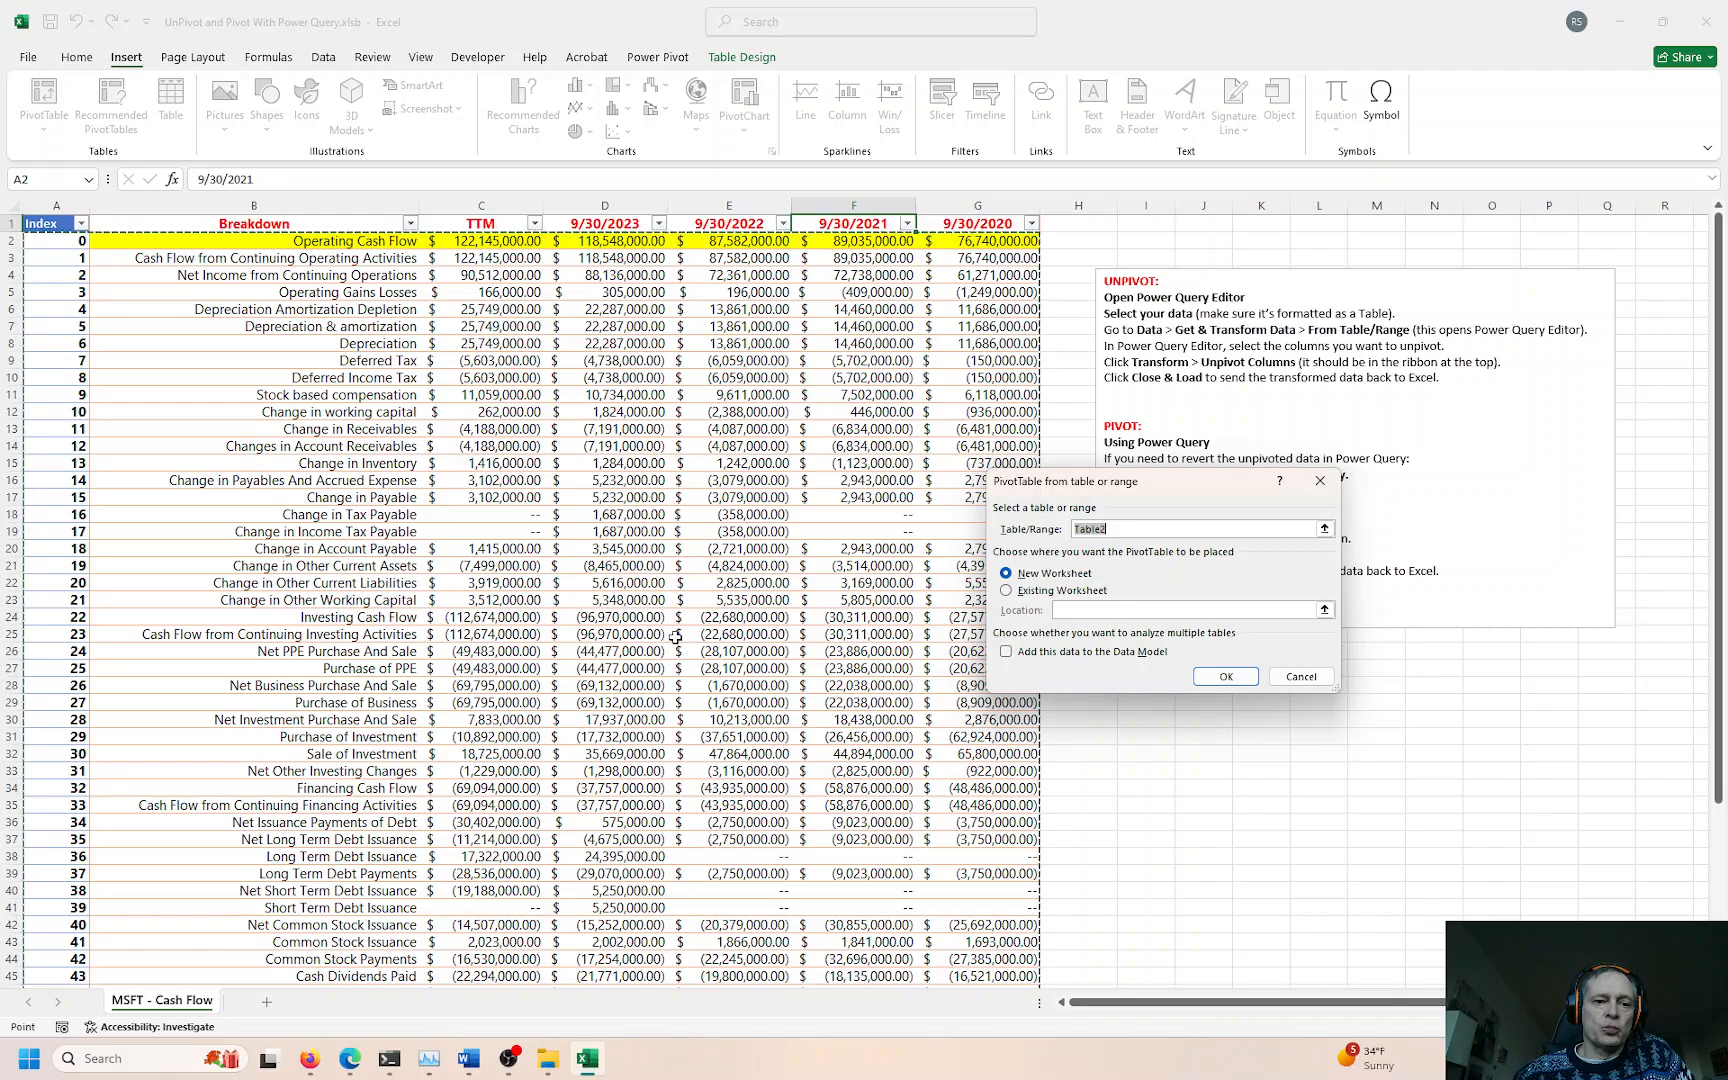
pyautogui.scroll(-7, 695, 677)
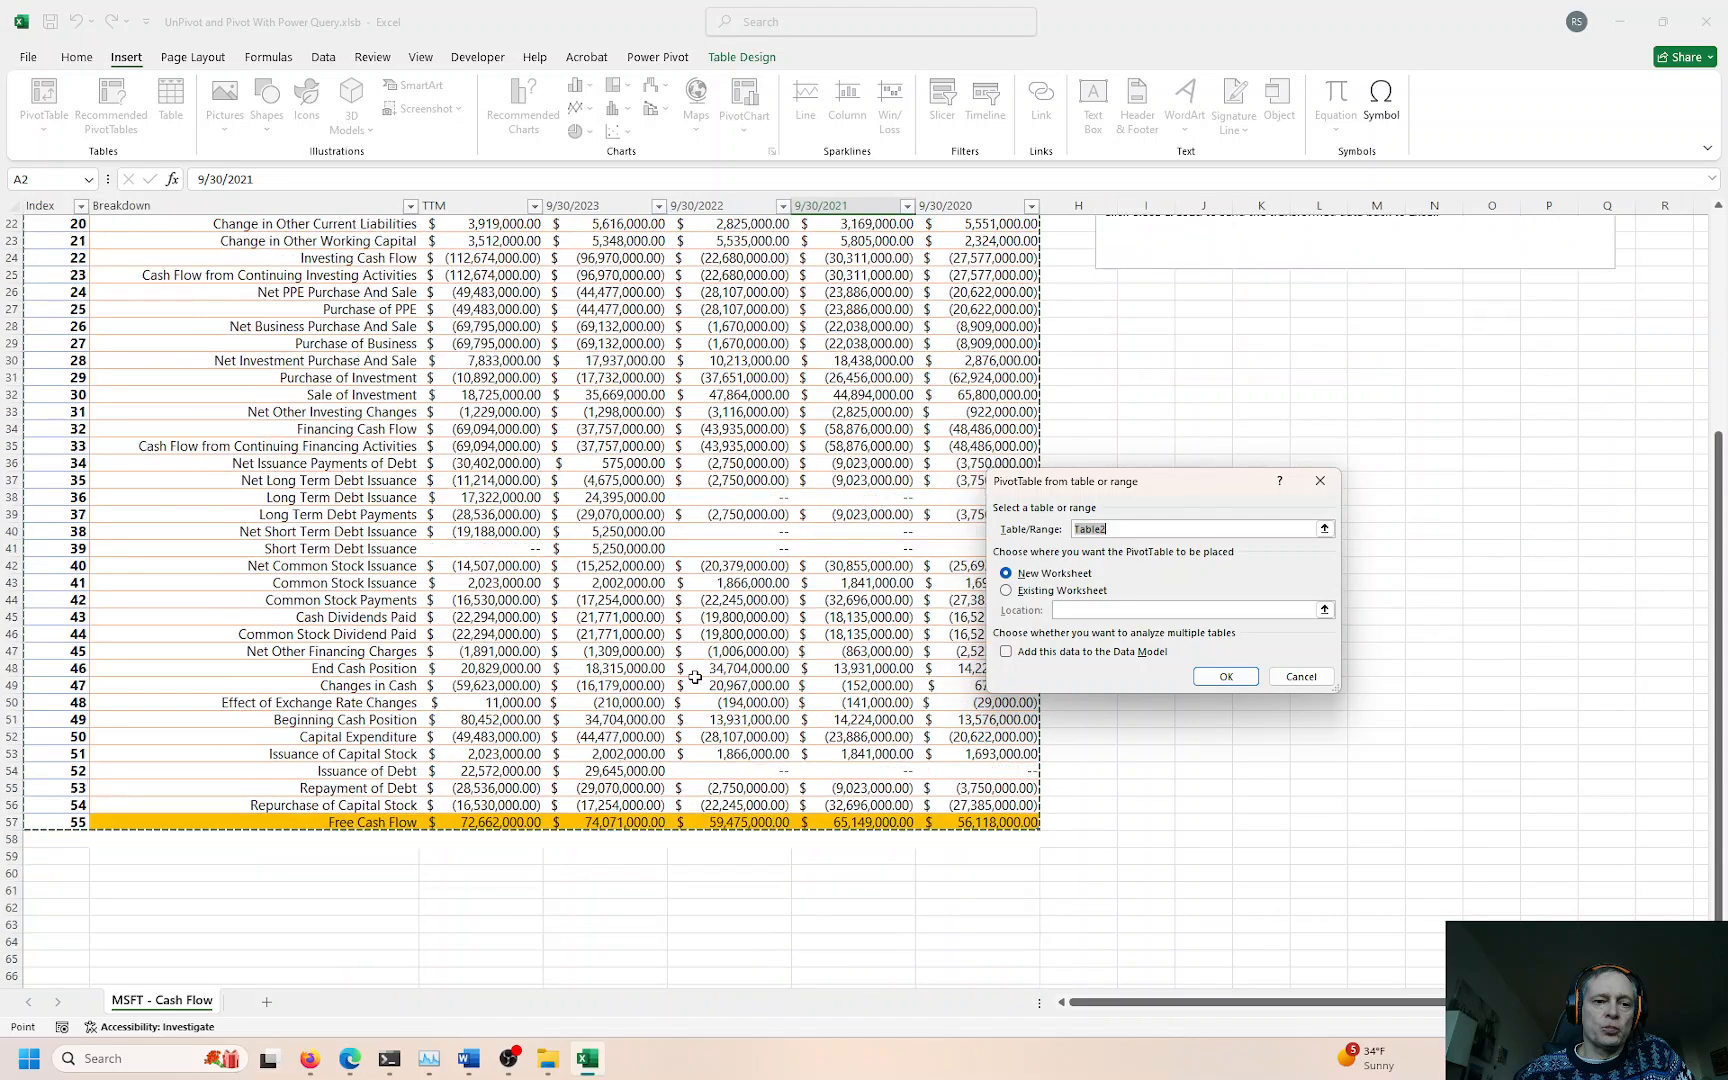
pyautogui.click(1225, 679)
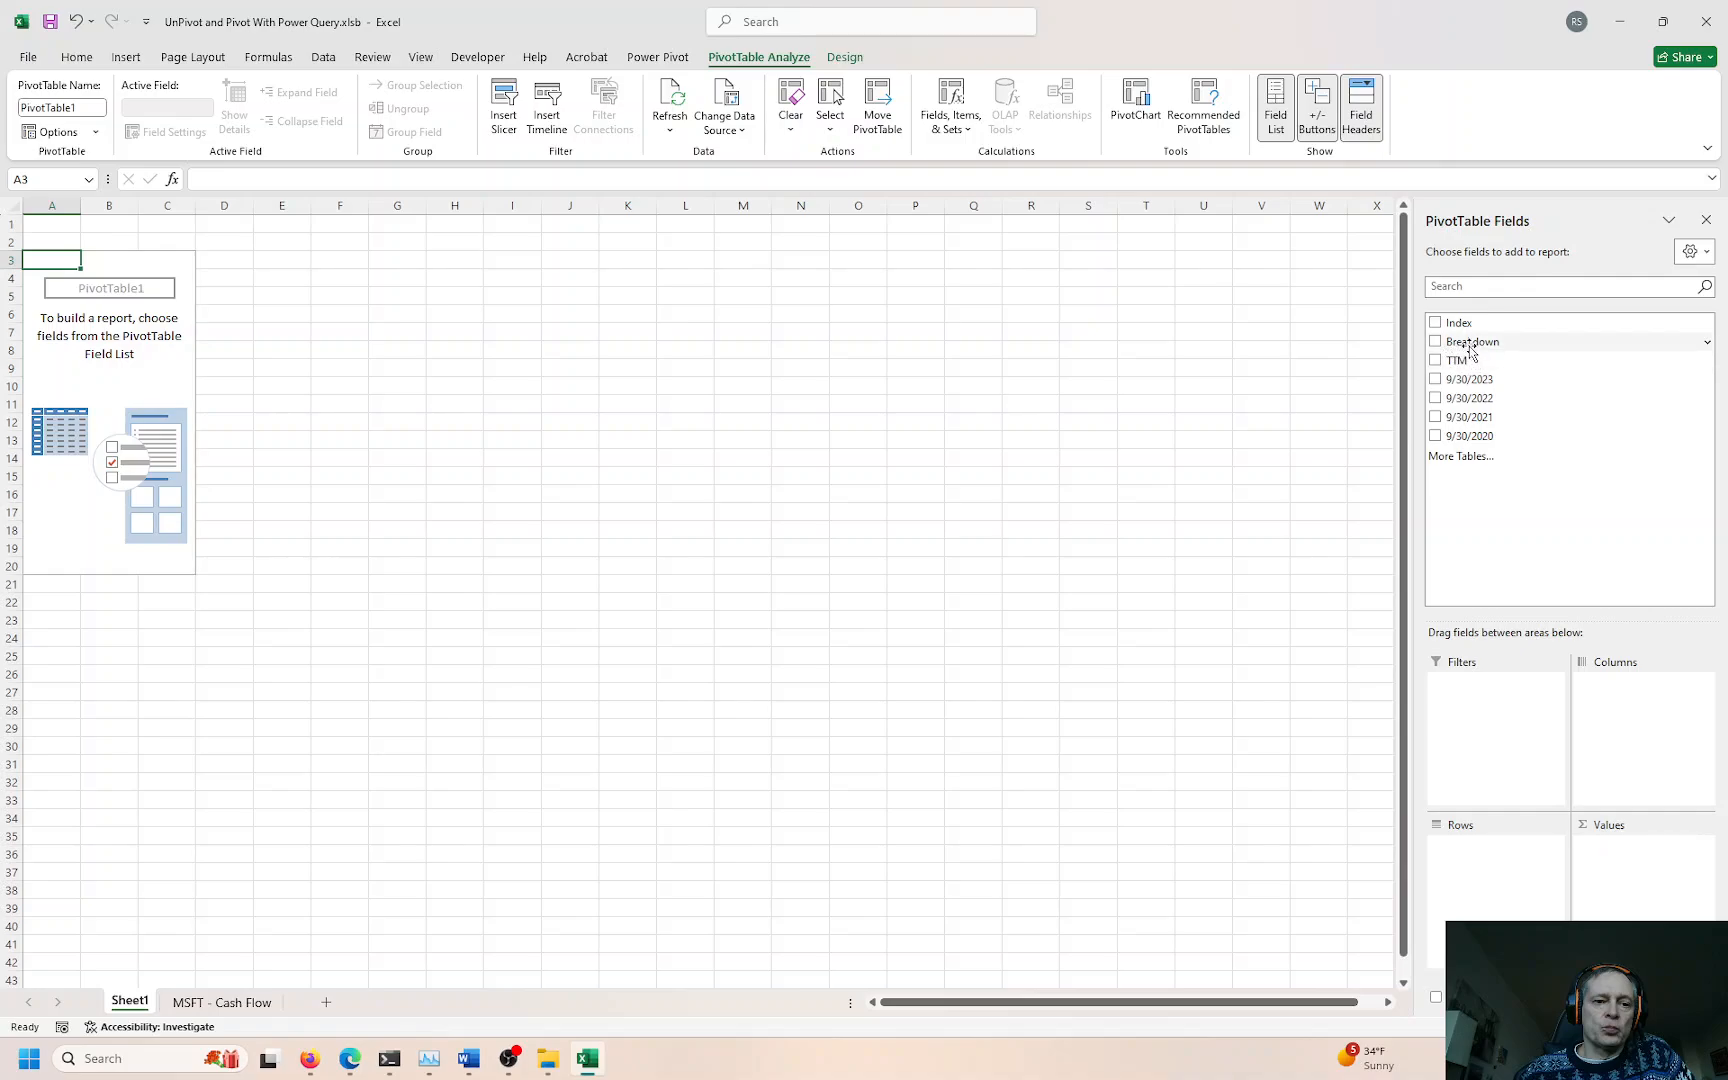
# Step: Lay out the PivotTable with Index above Breakdown as row fields and TTM as the only value field, leaving the columns empty
pyautogui.moveTo(1470, 342); pyautogui.dragTo(1477, 878)
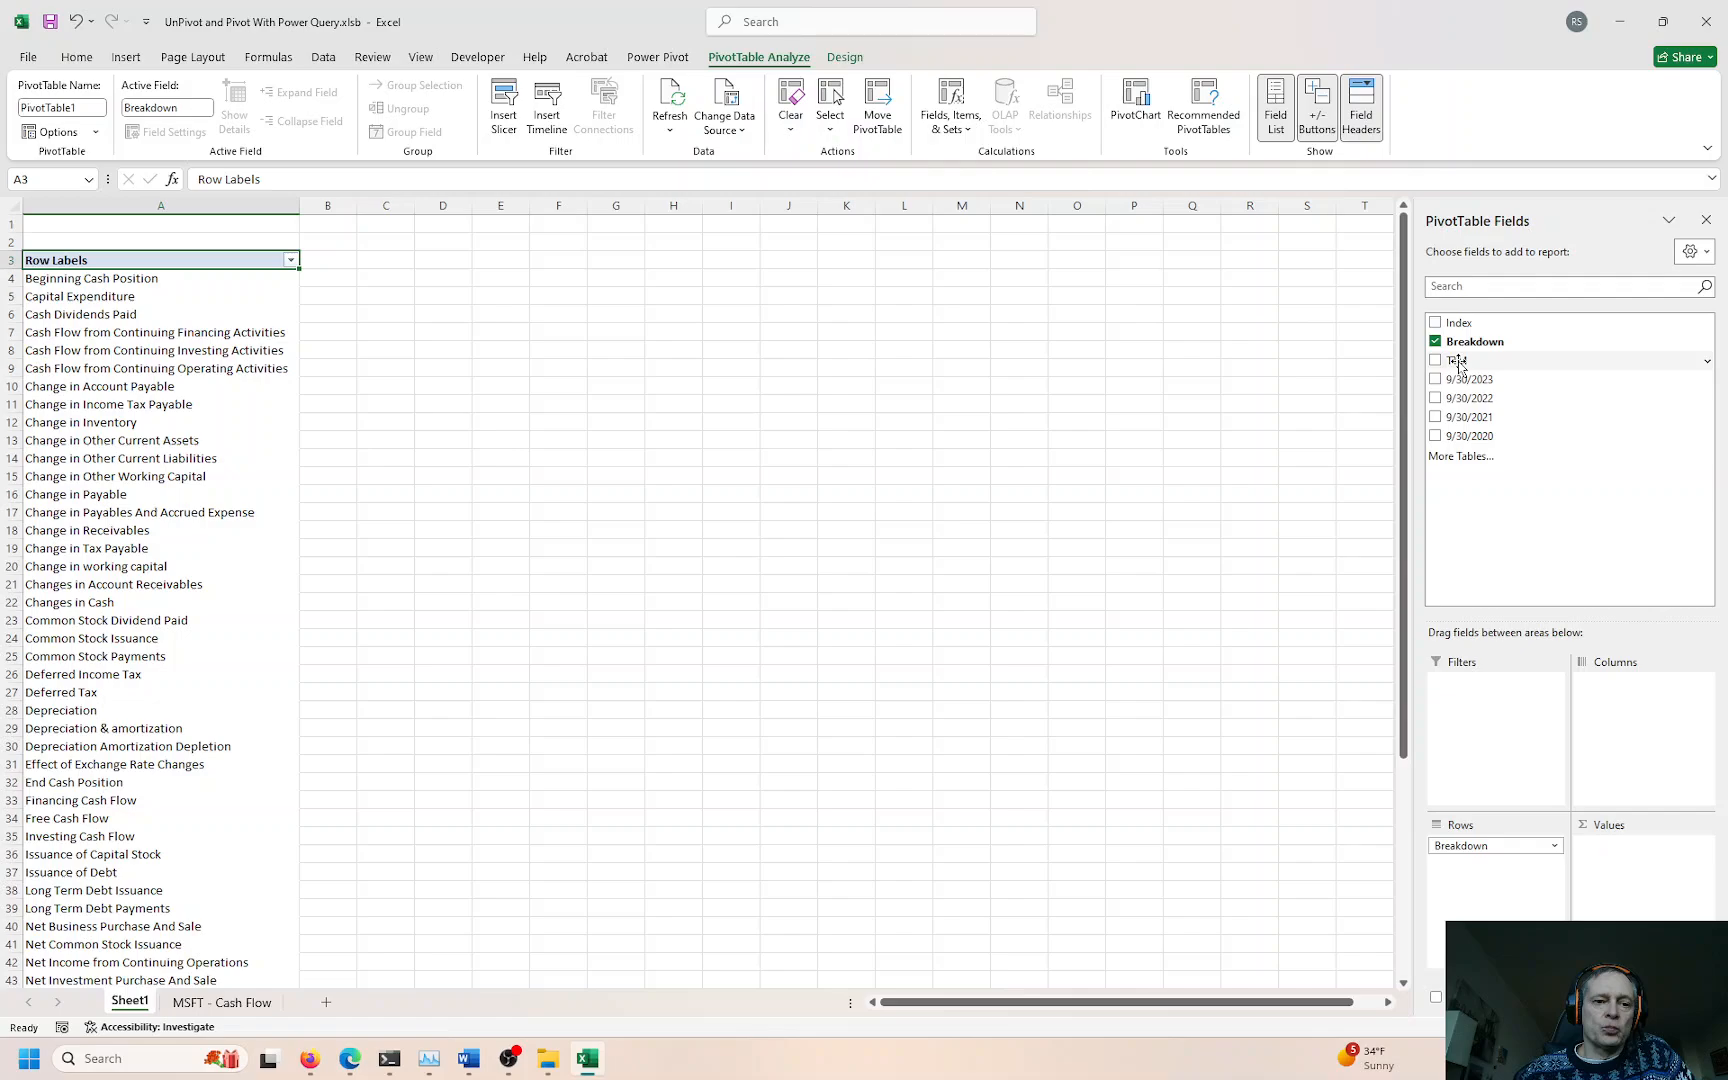
pyautogui.moveTo(1458, 365); pyautogui.dragTo(1630, 730)
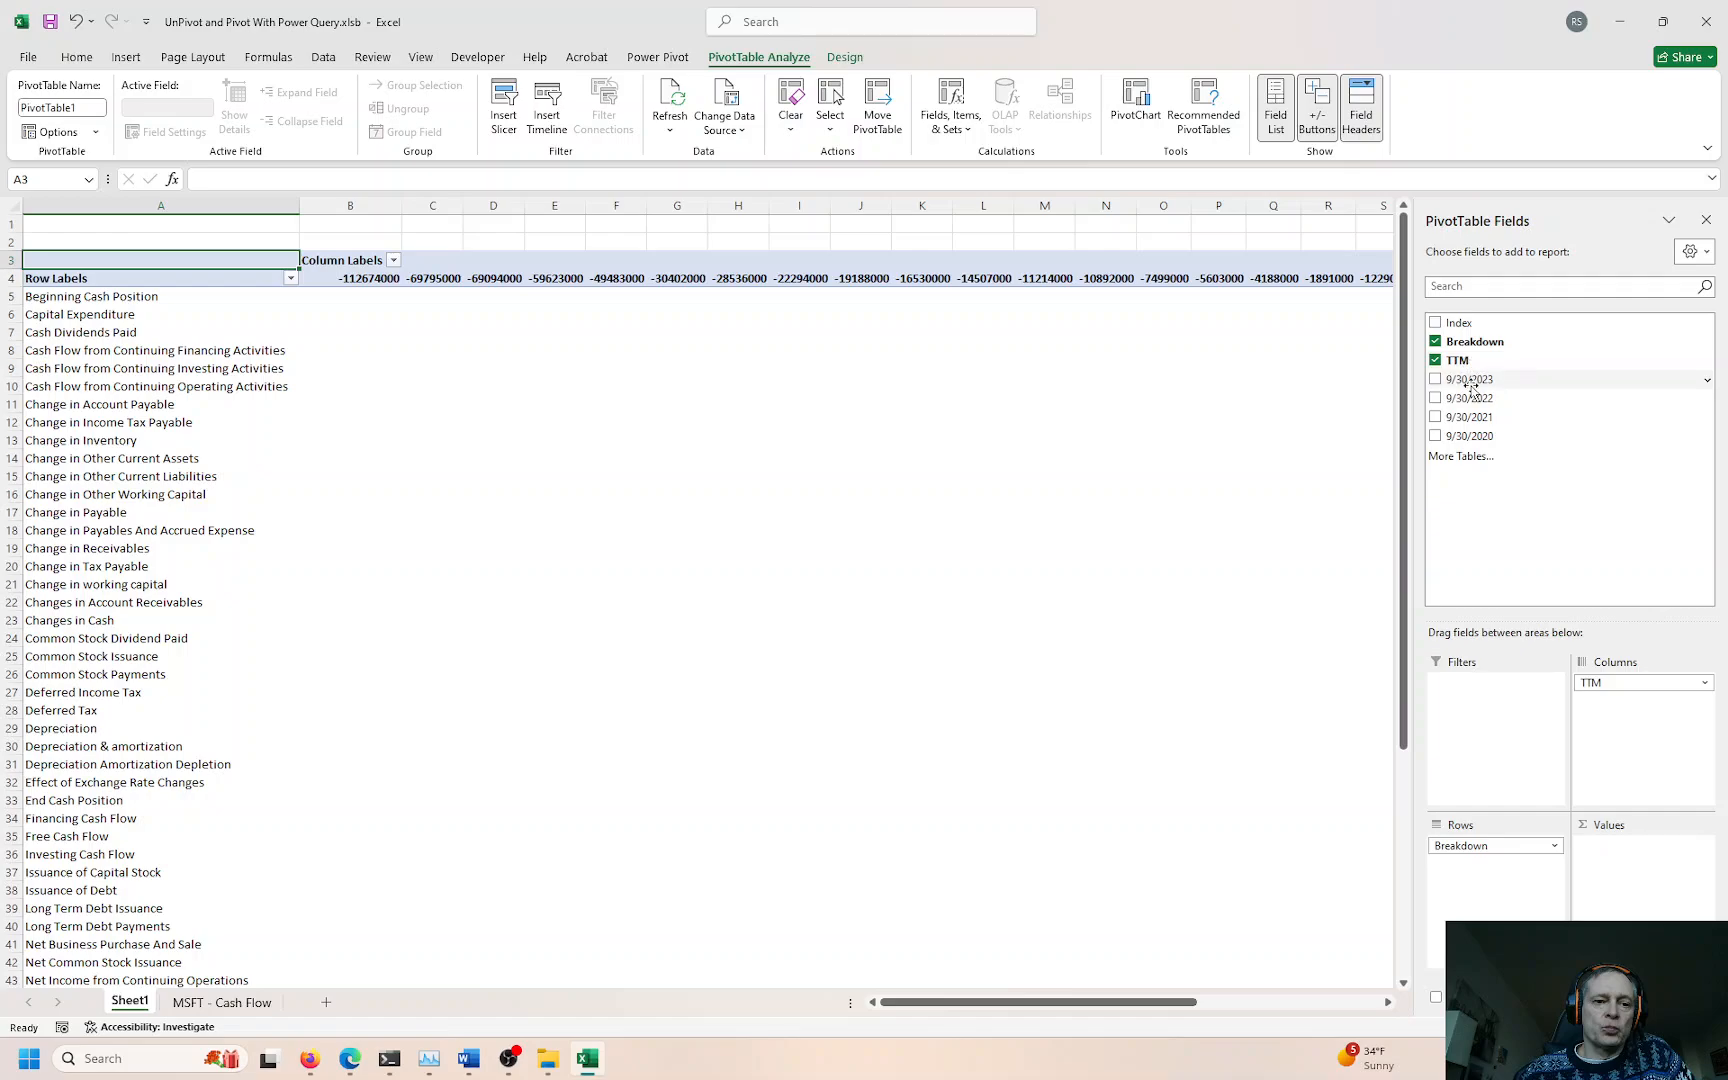
pyautogui.moveTo(1461, 367); pyautogui.dragTo(1637, 905)
pyautogui.moveTo(1637, 690); pyautogui.dragTo(1150, 700)
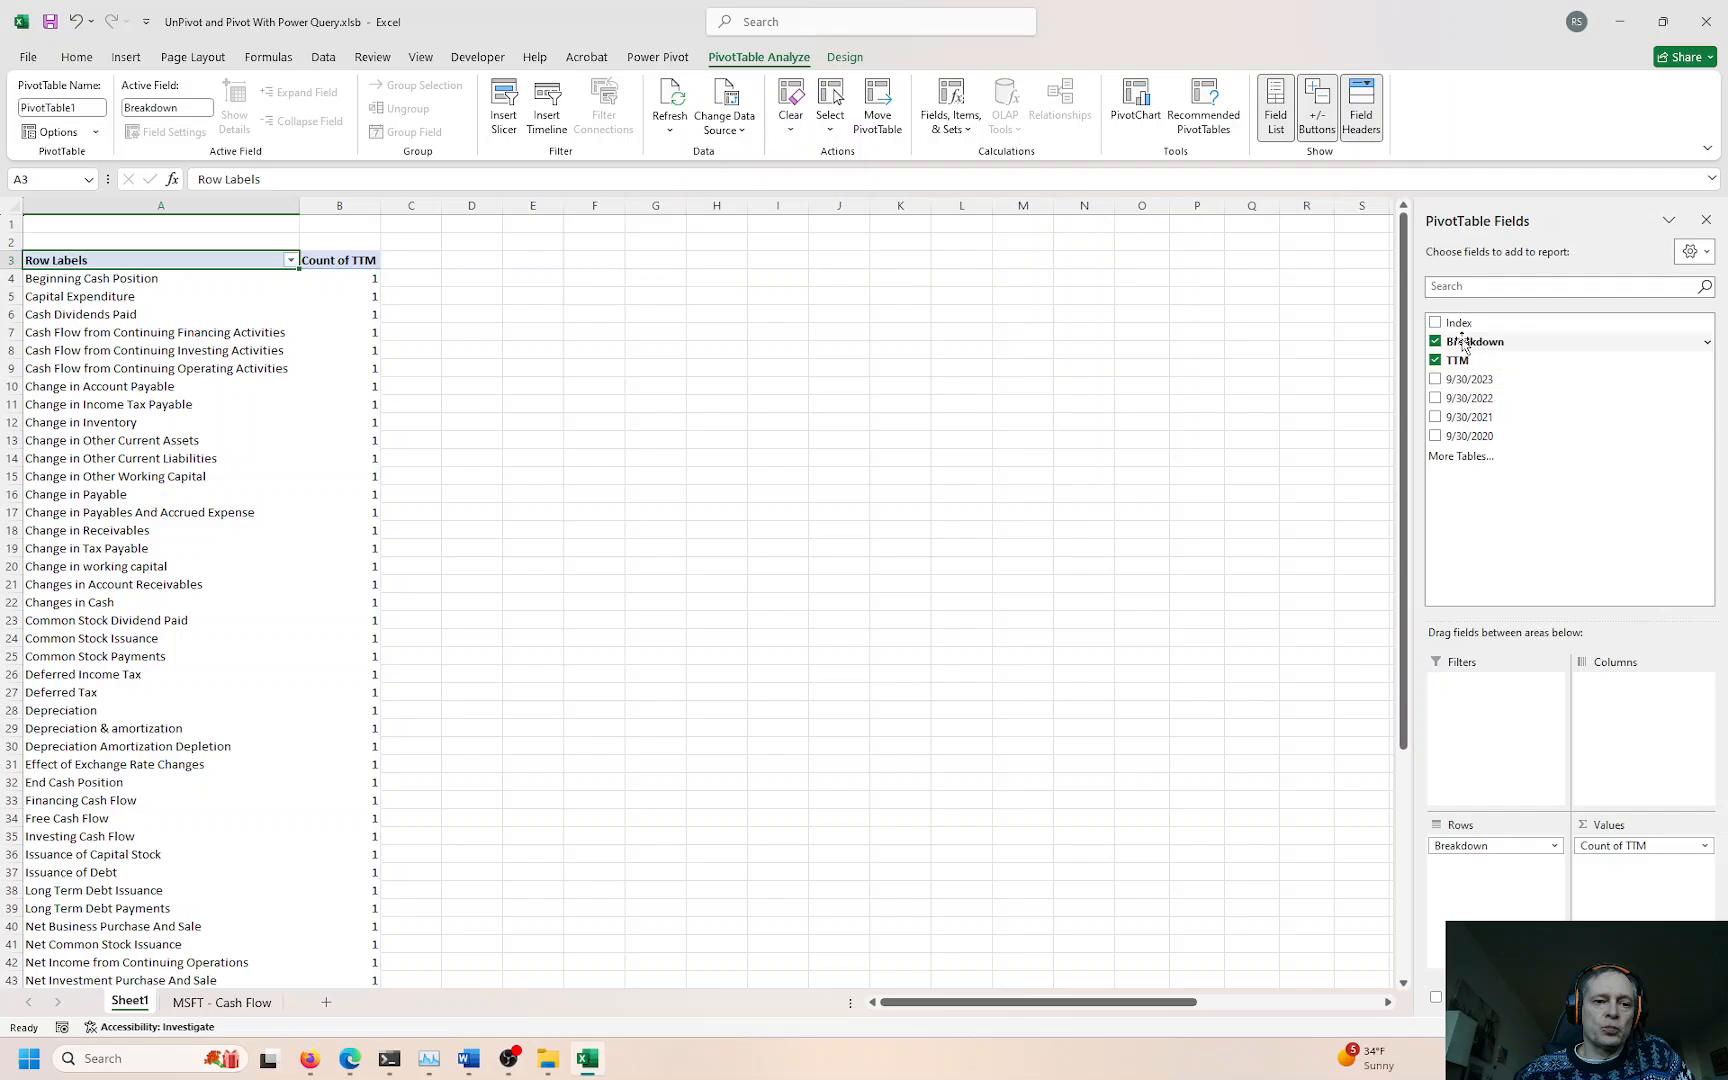
pyautogui.moveTo(1458, 323); pyautogui.dragTo(1508, 850)
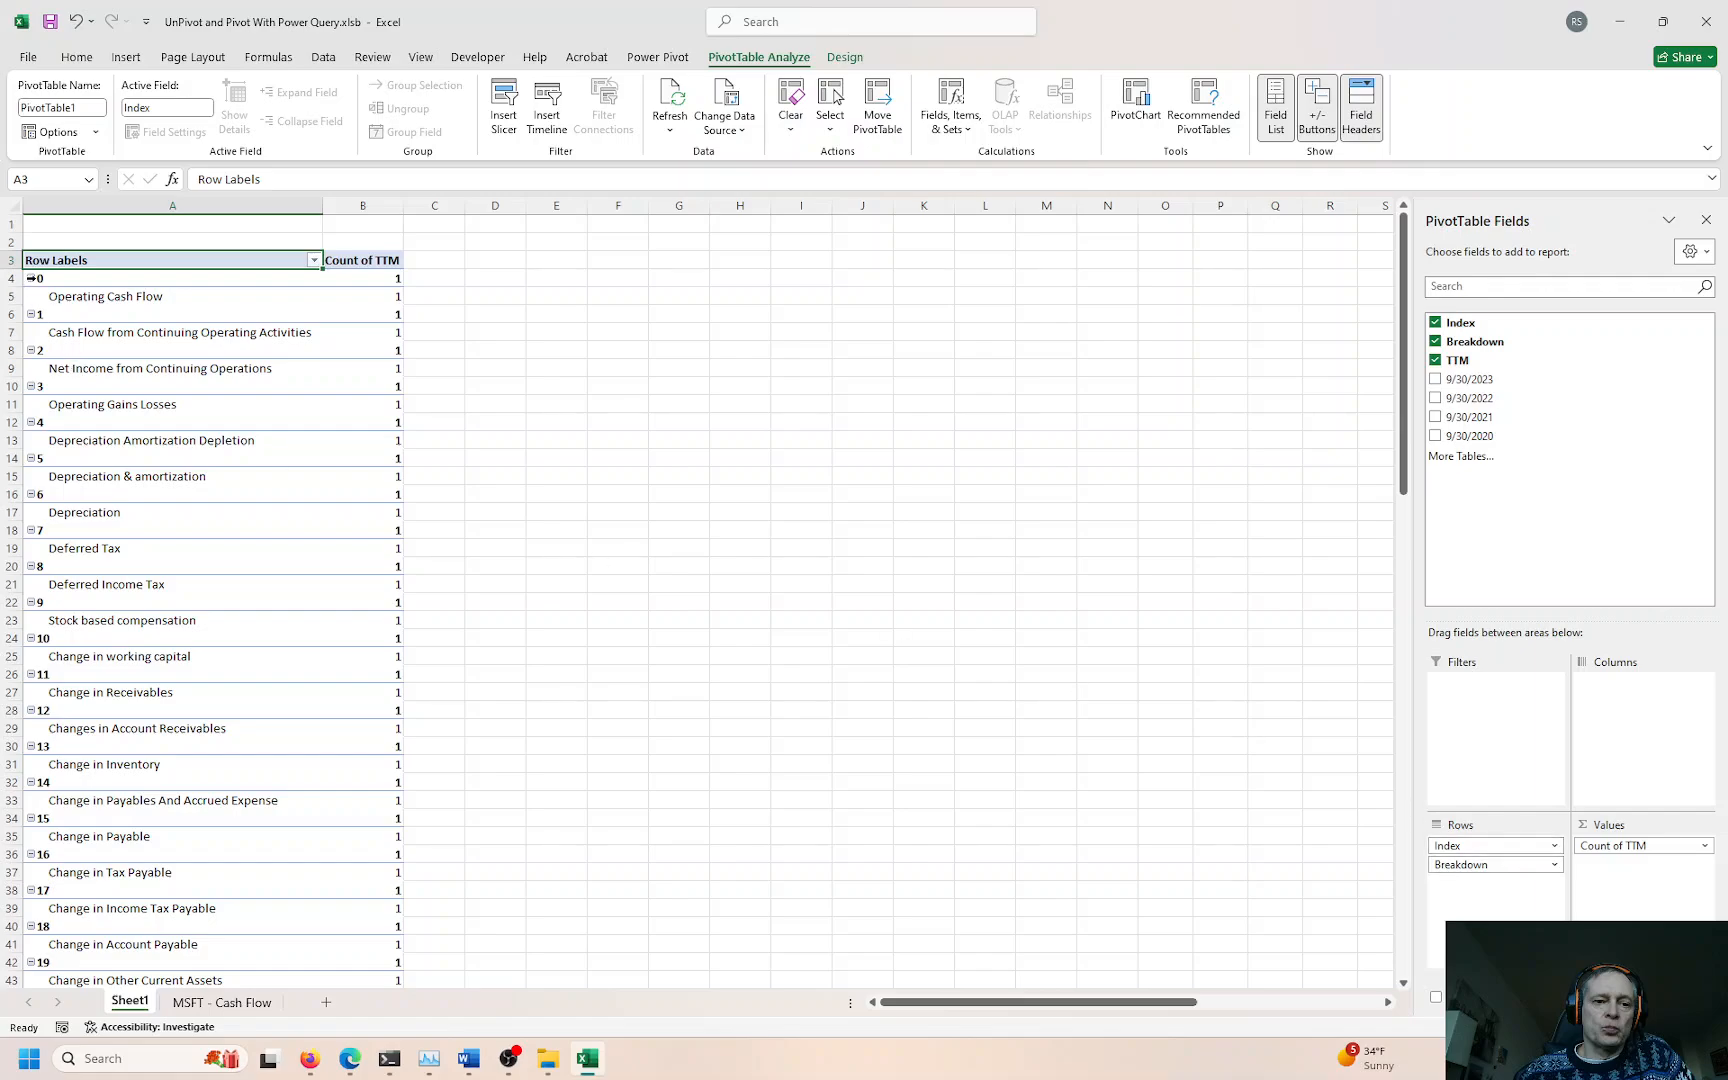
# Step: Enable the classic PivotTable layout in the PivotTable's display options
pyautogui.rightClick(189, 260)
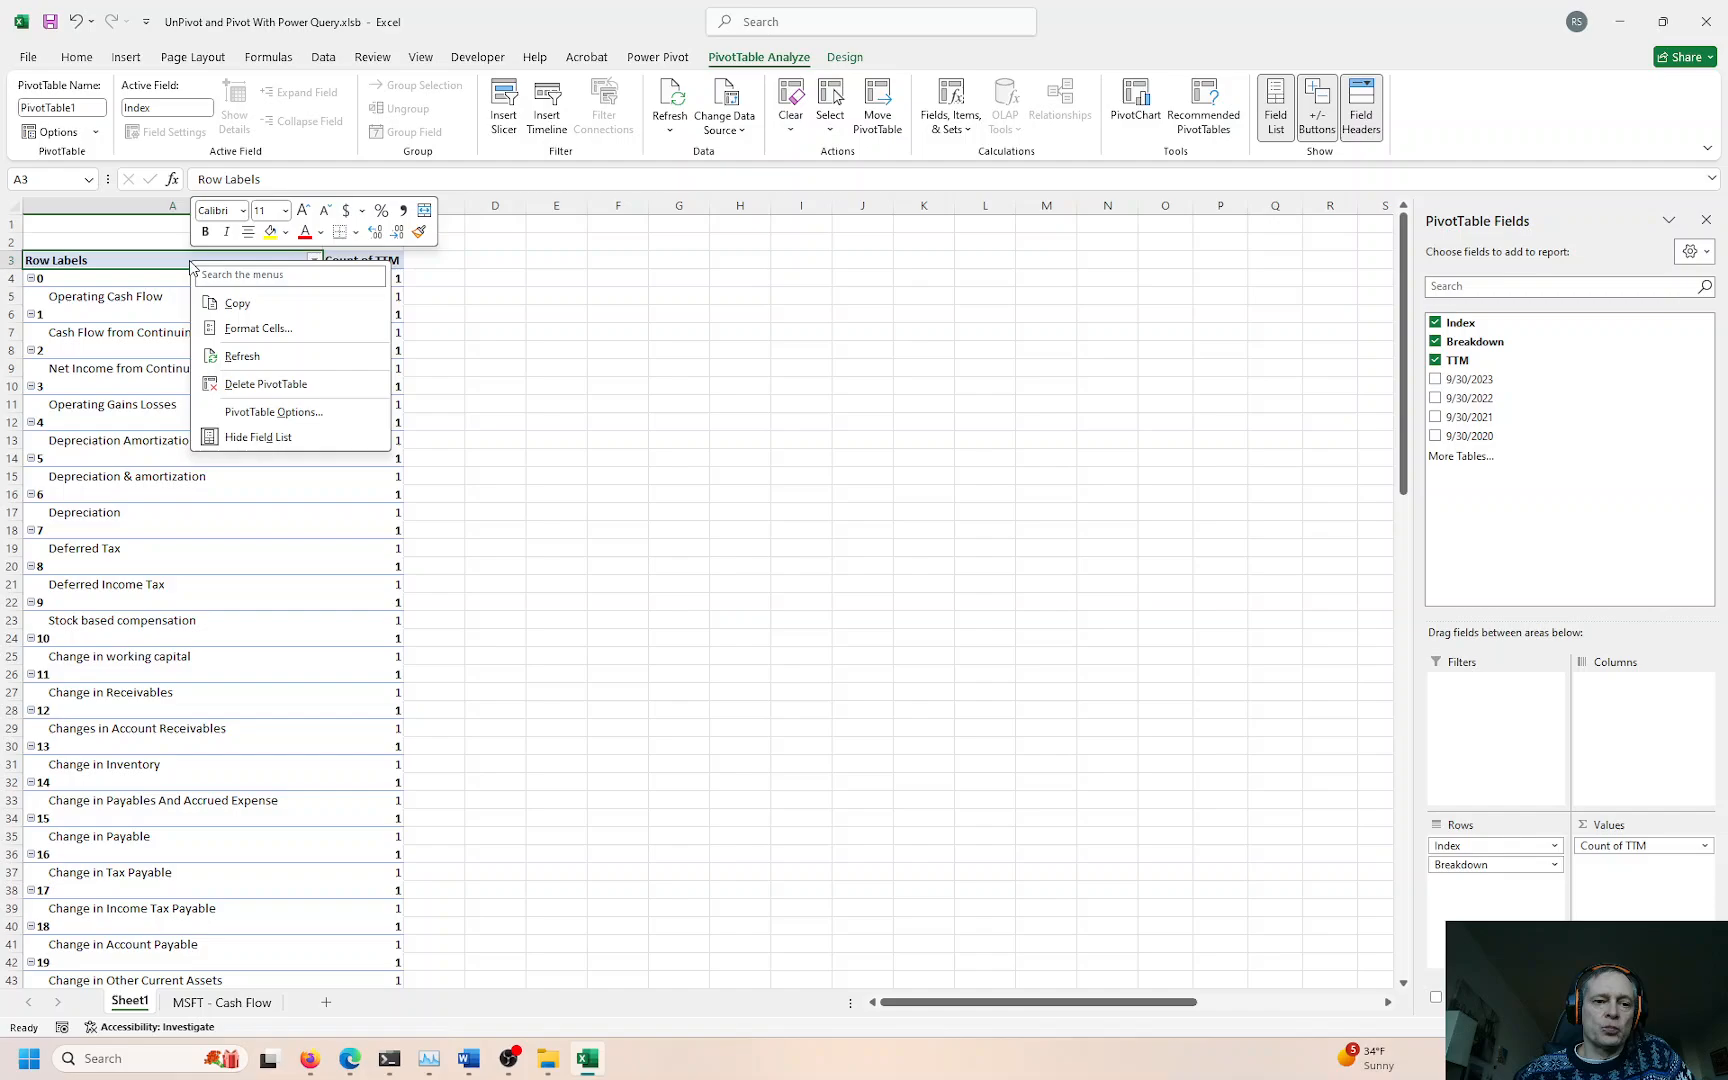
pyautogui.click(309, 414)
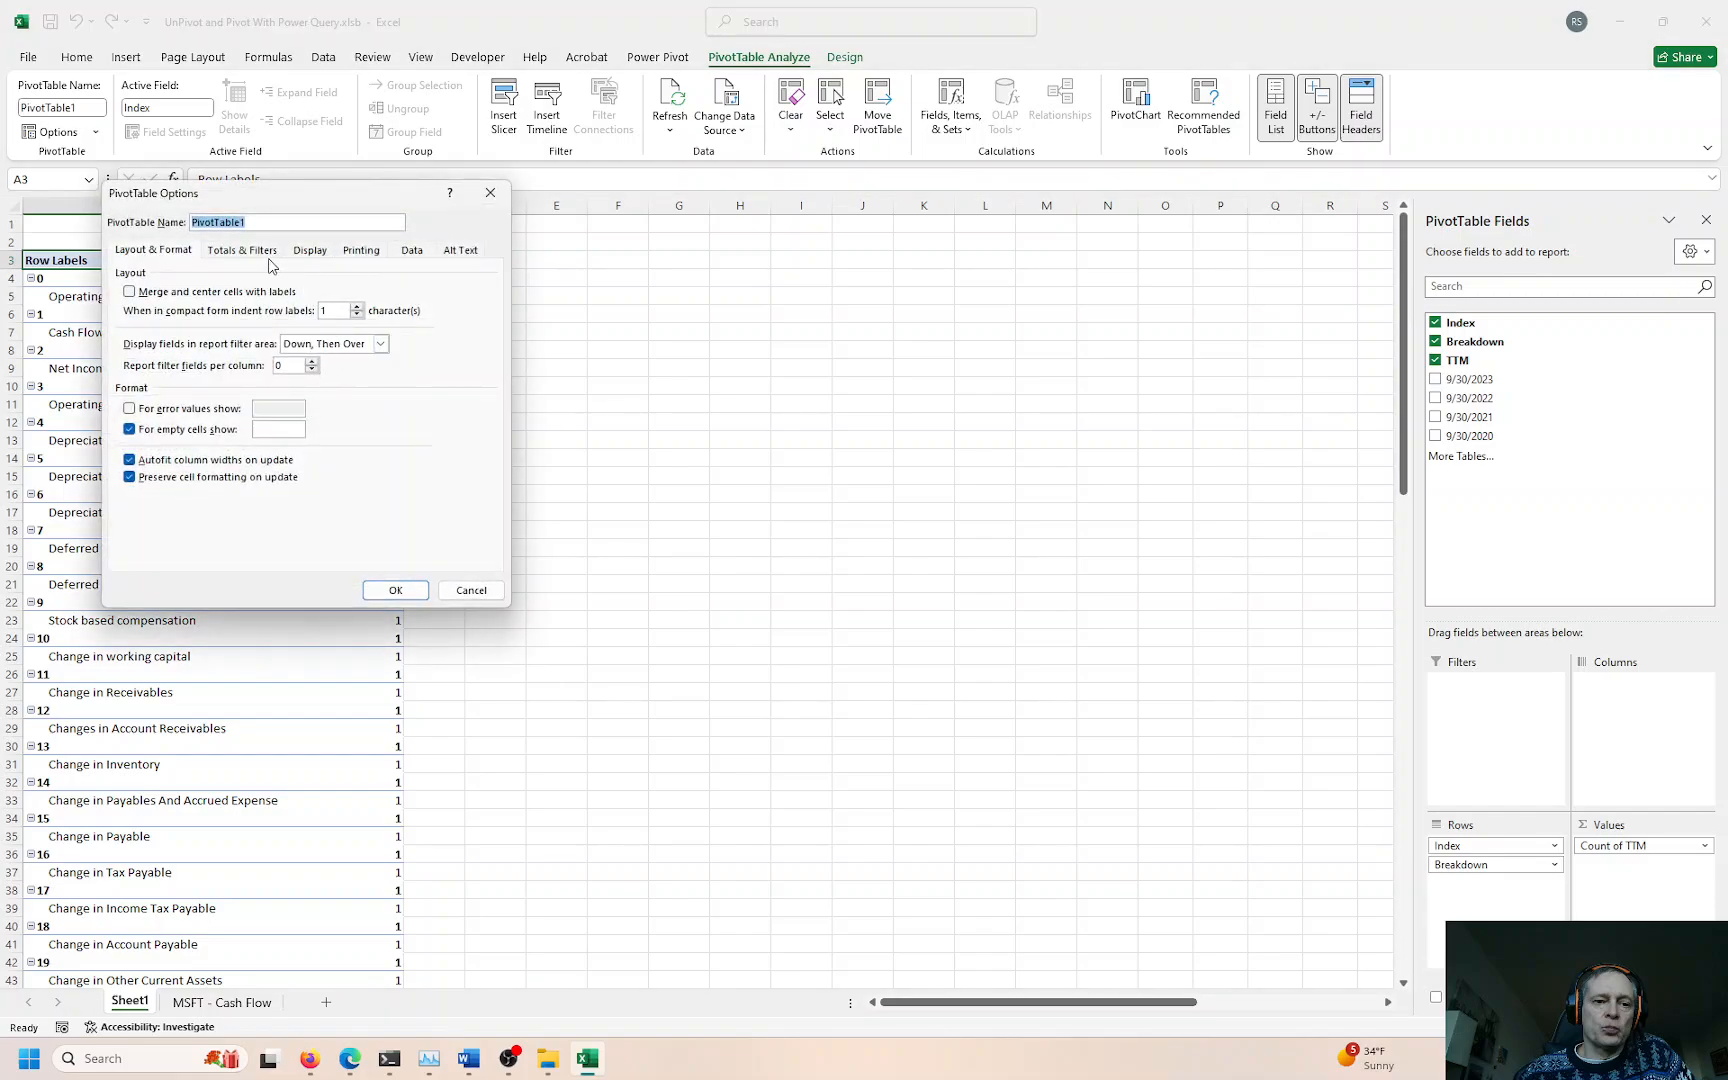
pyautogui.click(308, 257)
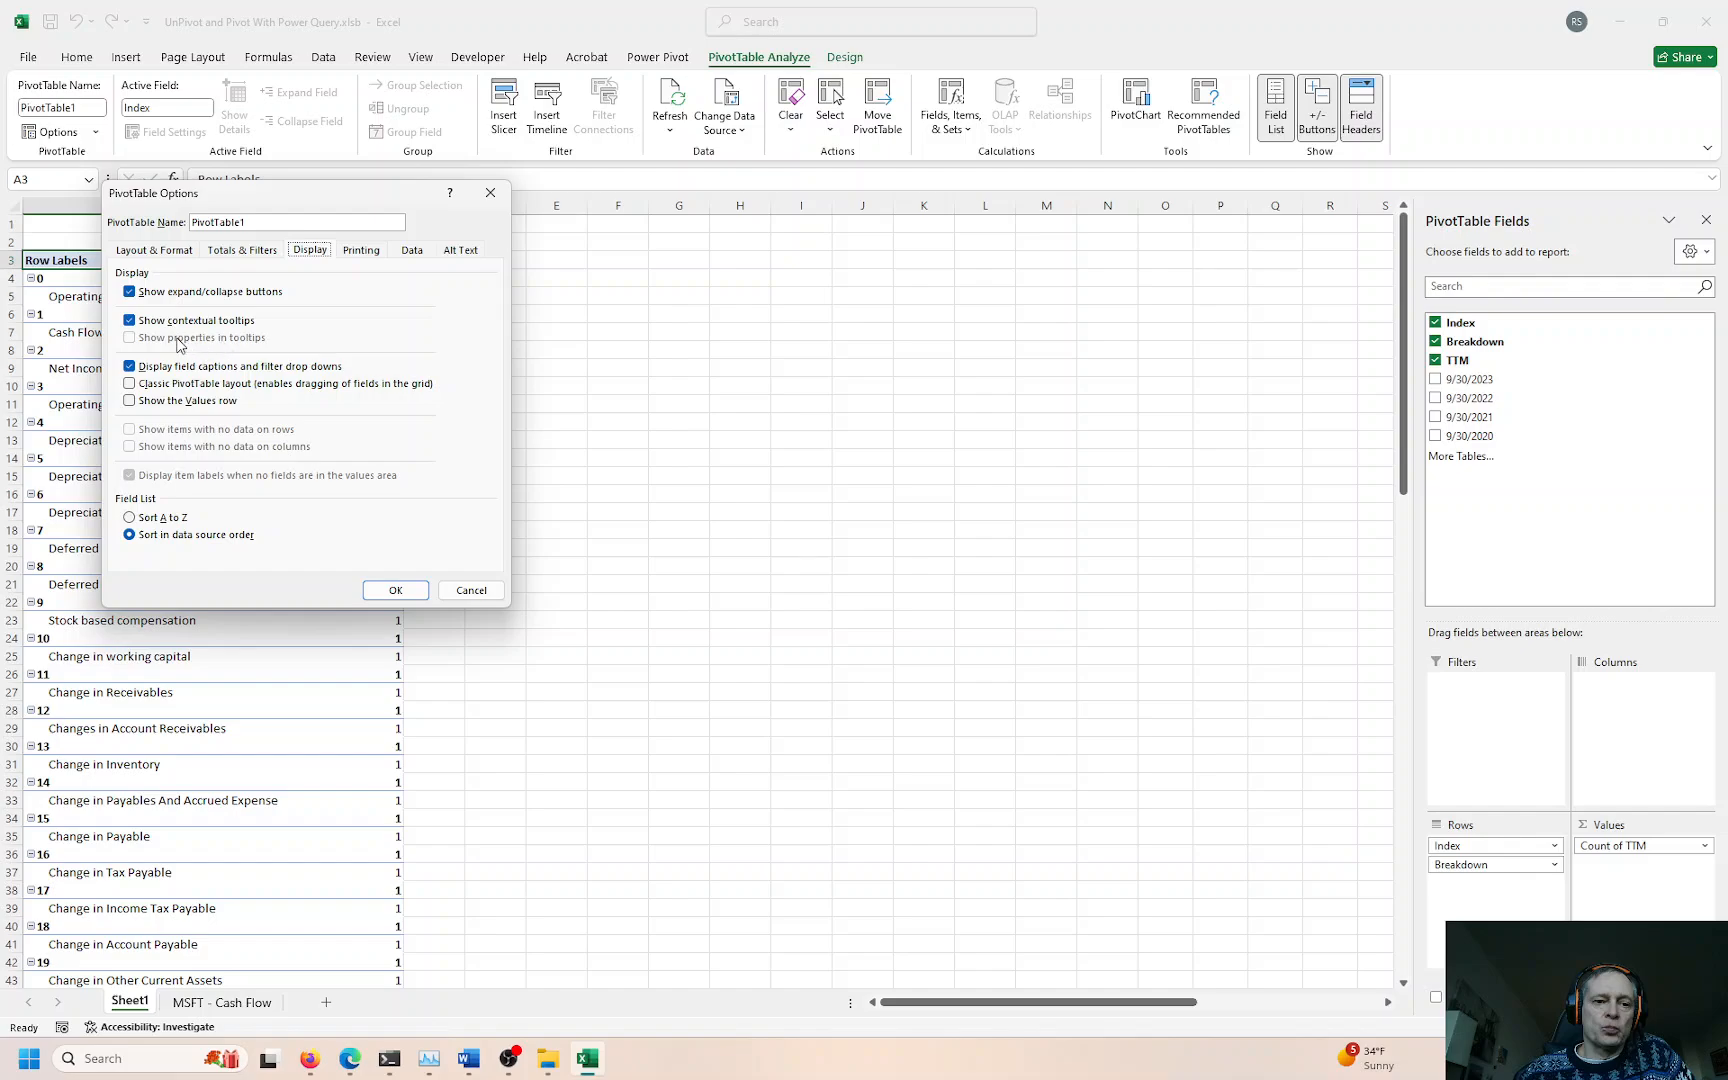
pyautogui.click(130, 384)
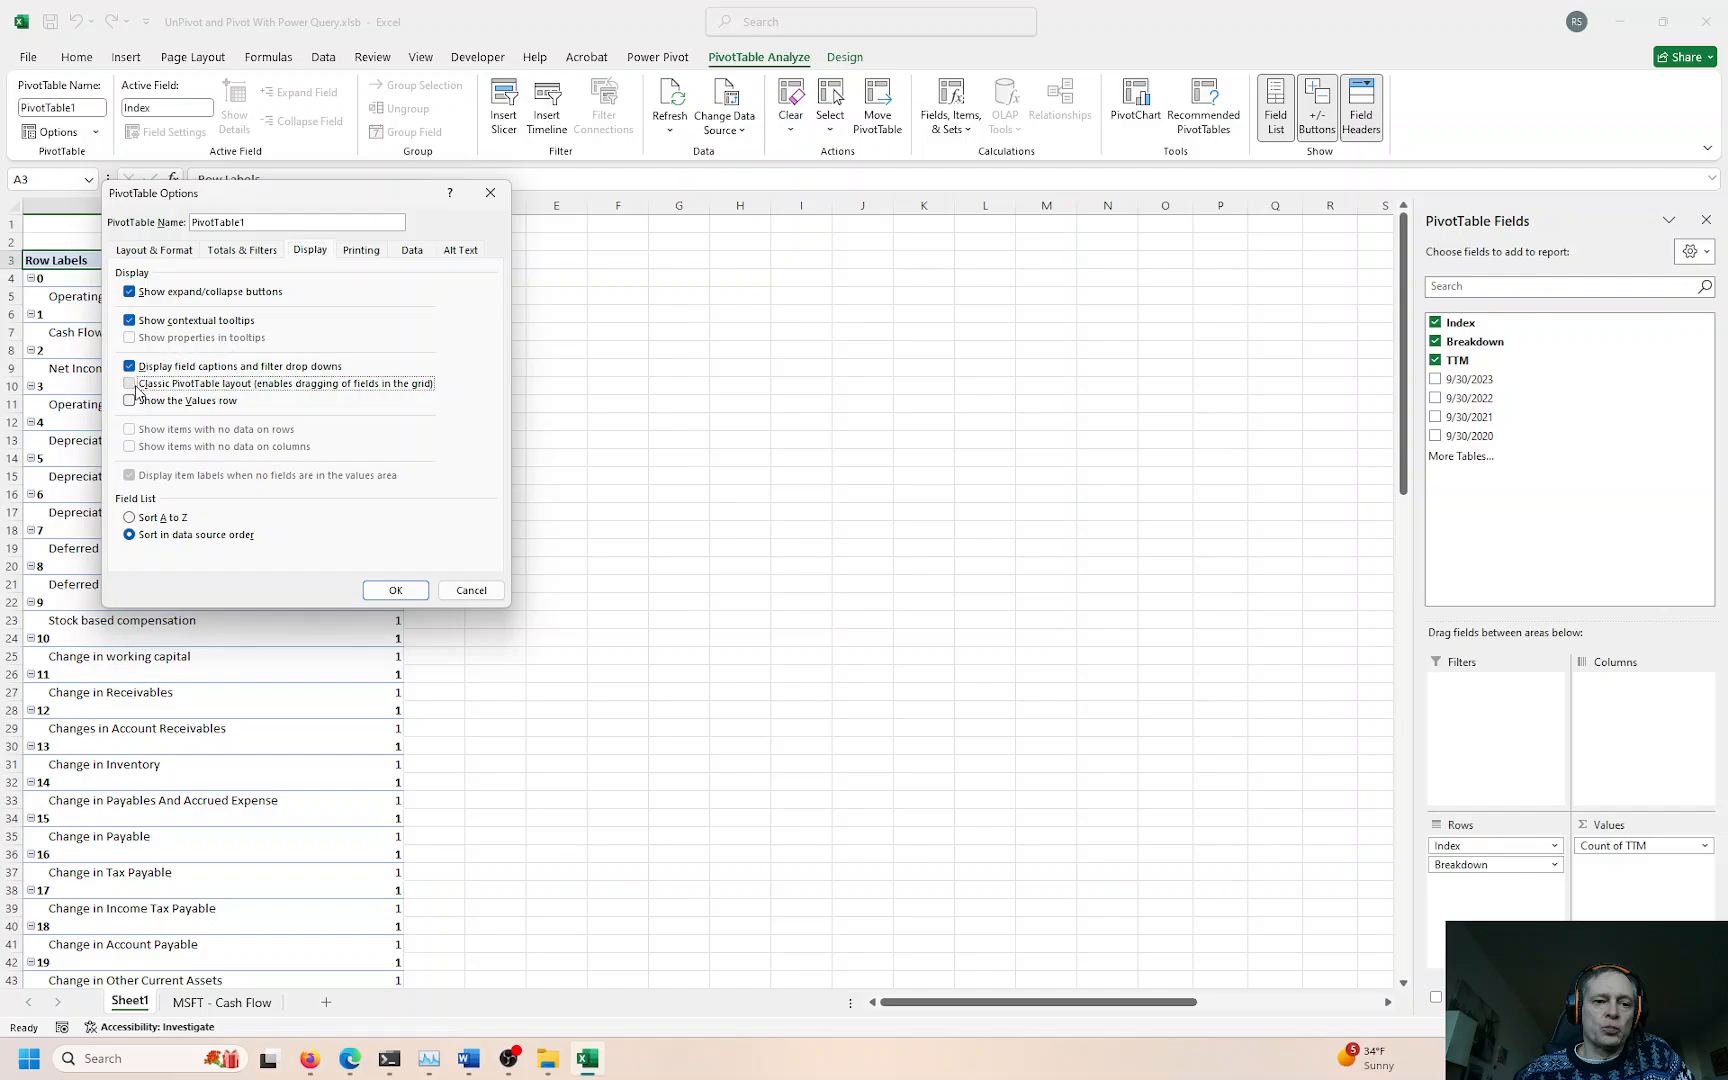
pyautogui.click(396, 594)
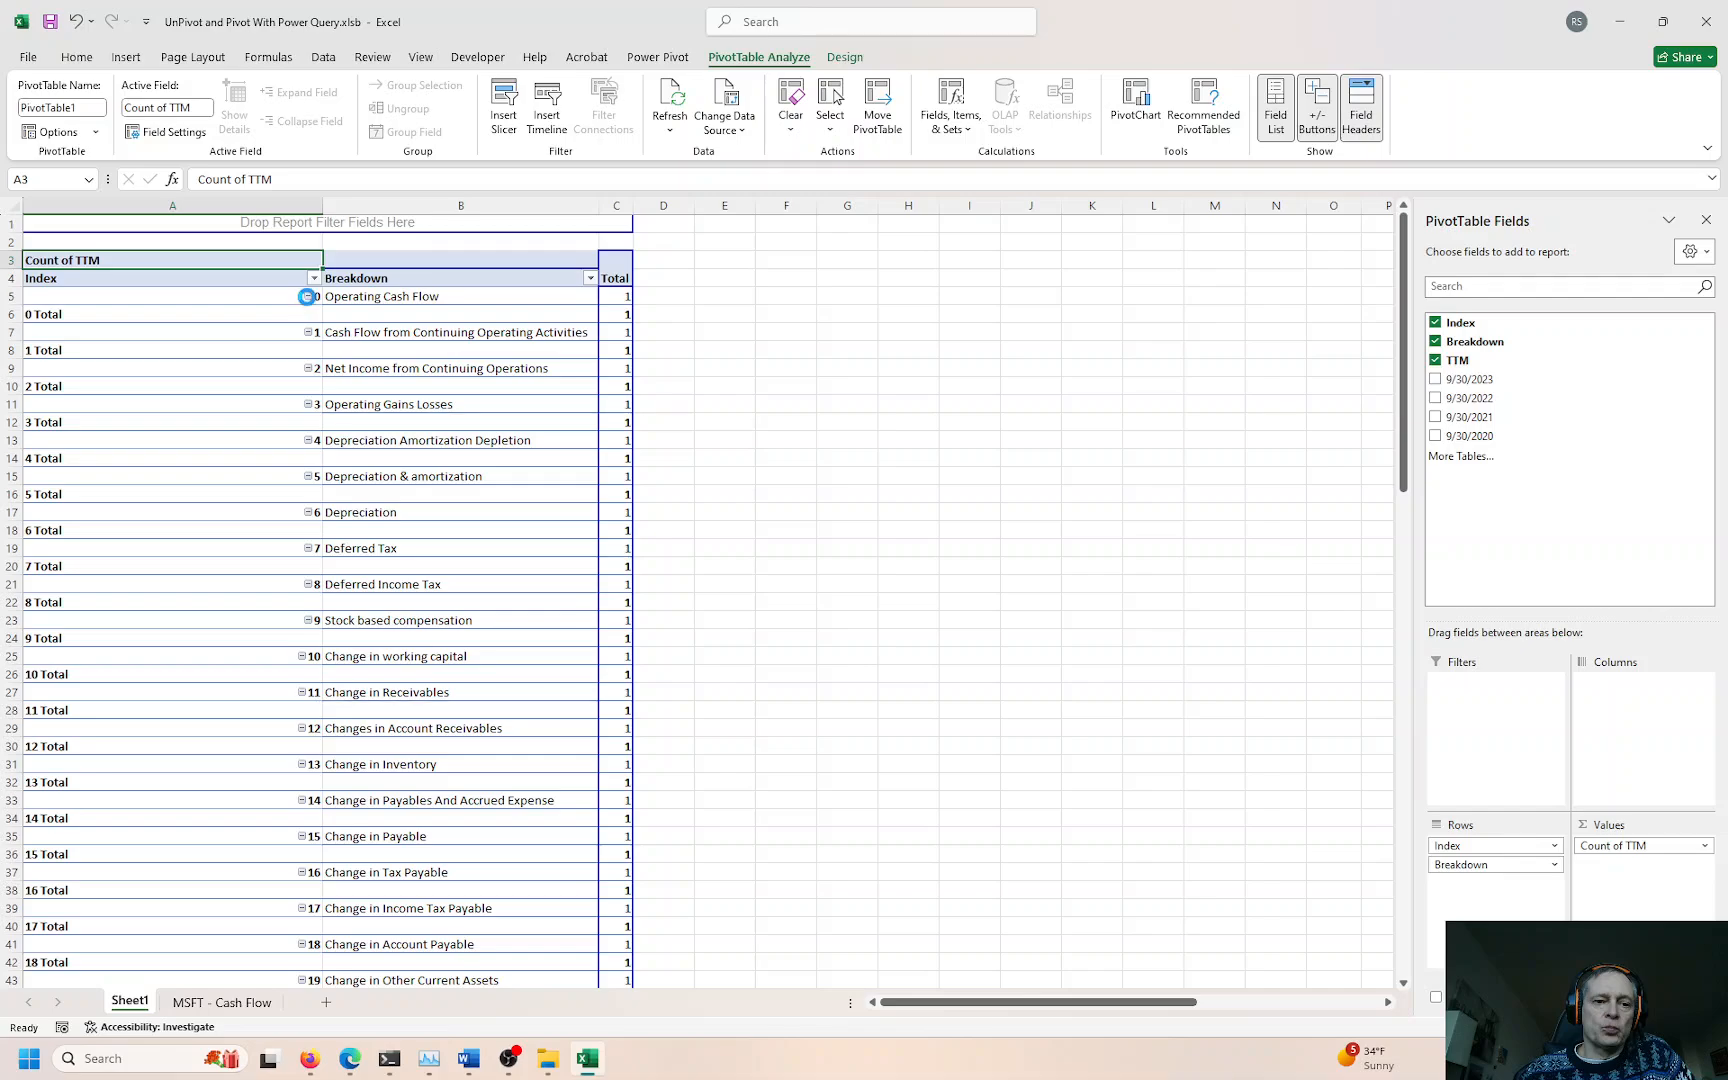
# Step: Collapse and re-expand the Index 0 group, and turn off the subtotals for the Index field
pyautogui.click(309, 297)
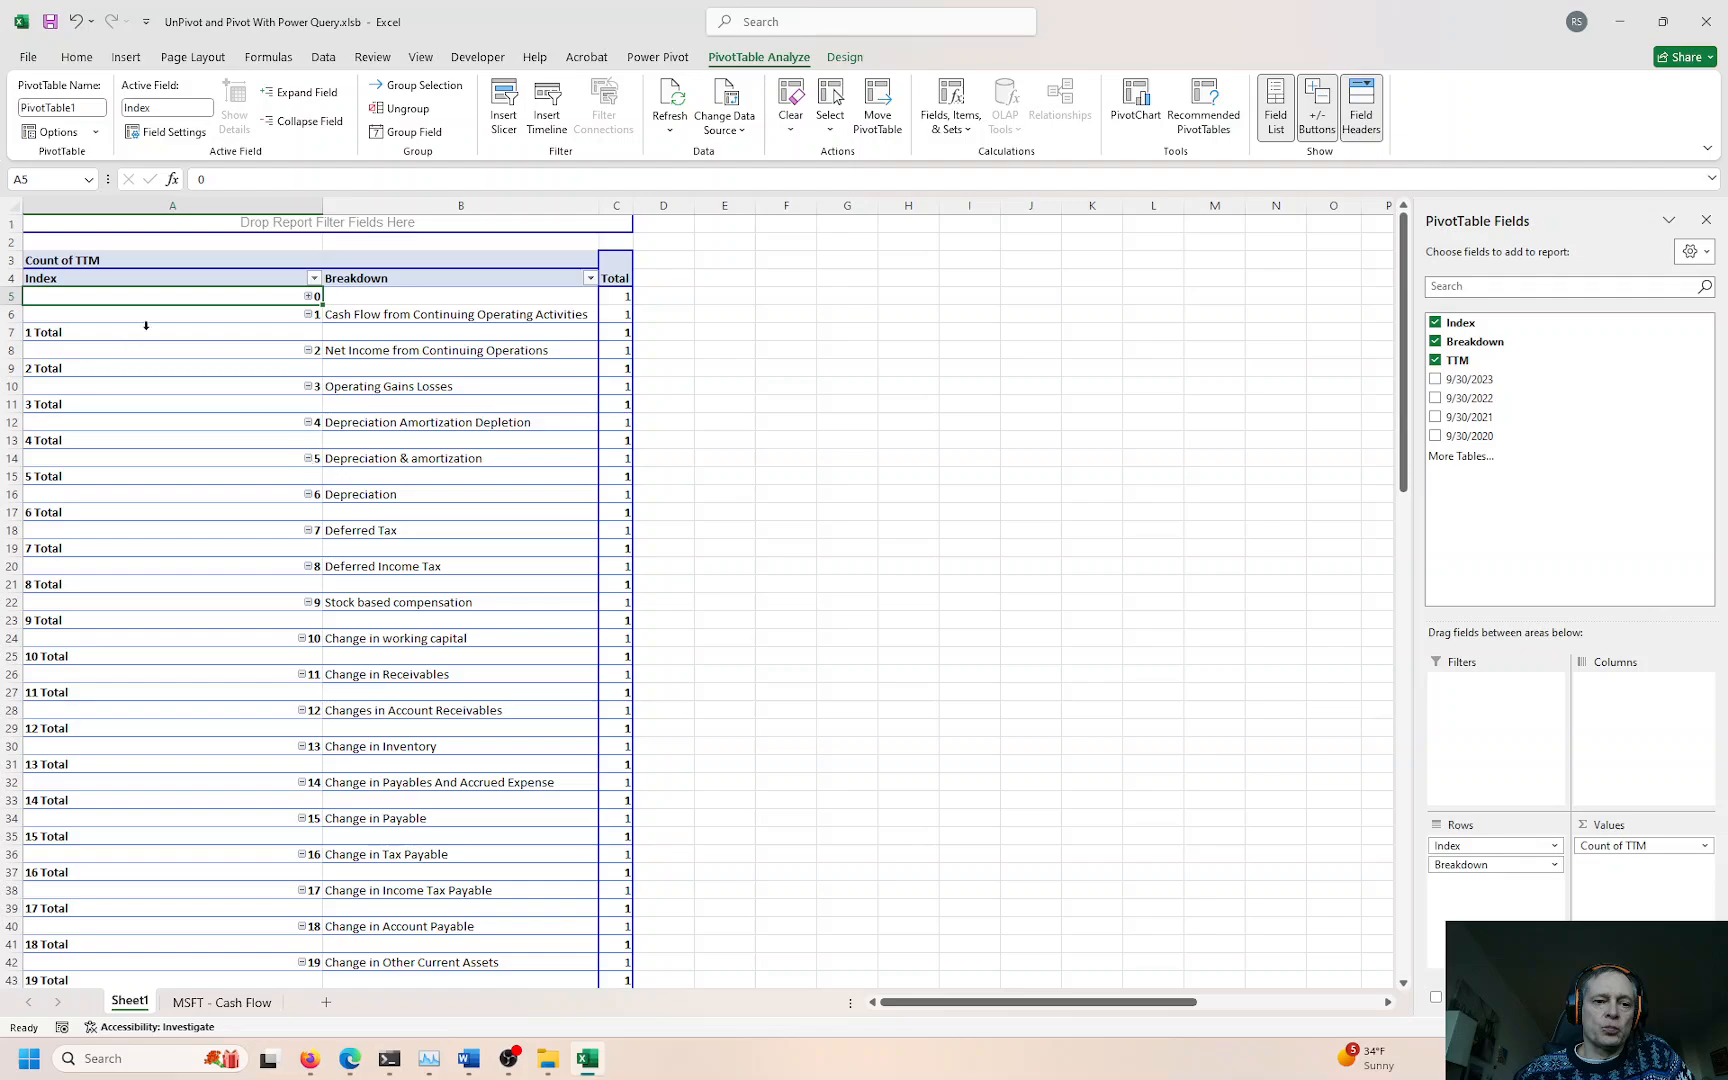
pyautogui.click(309, 297)
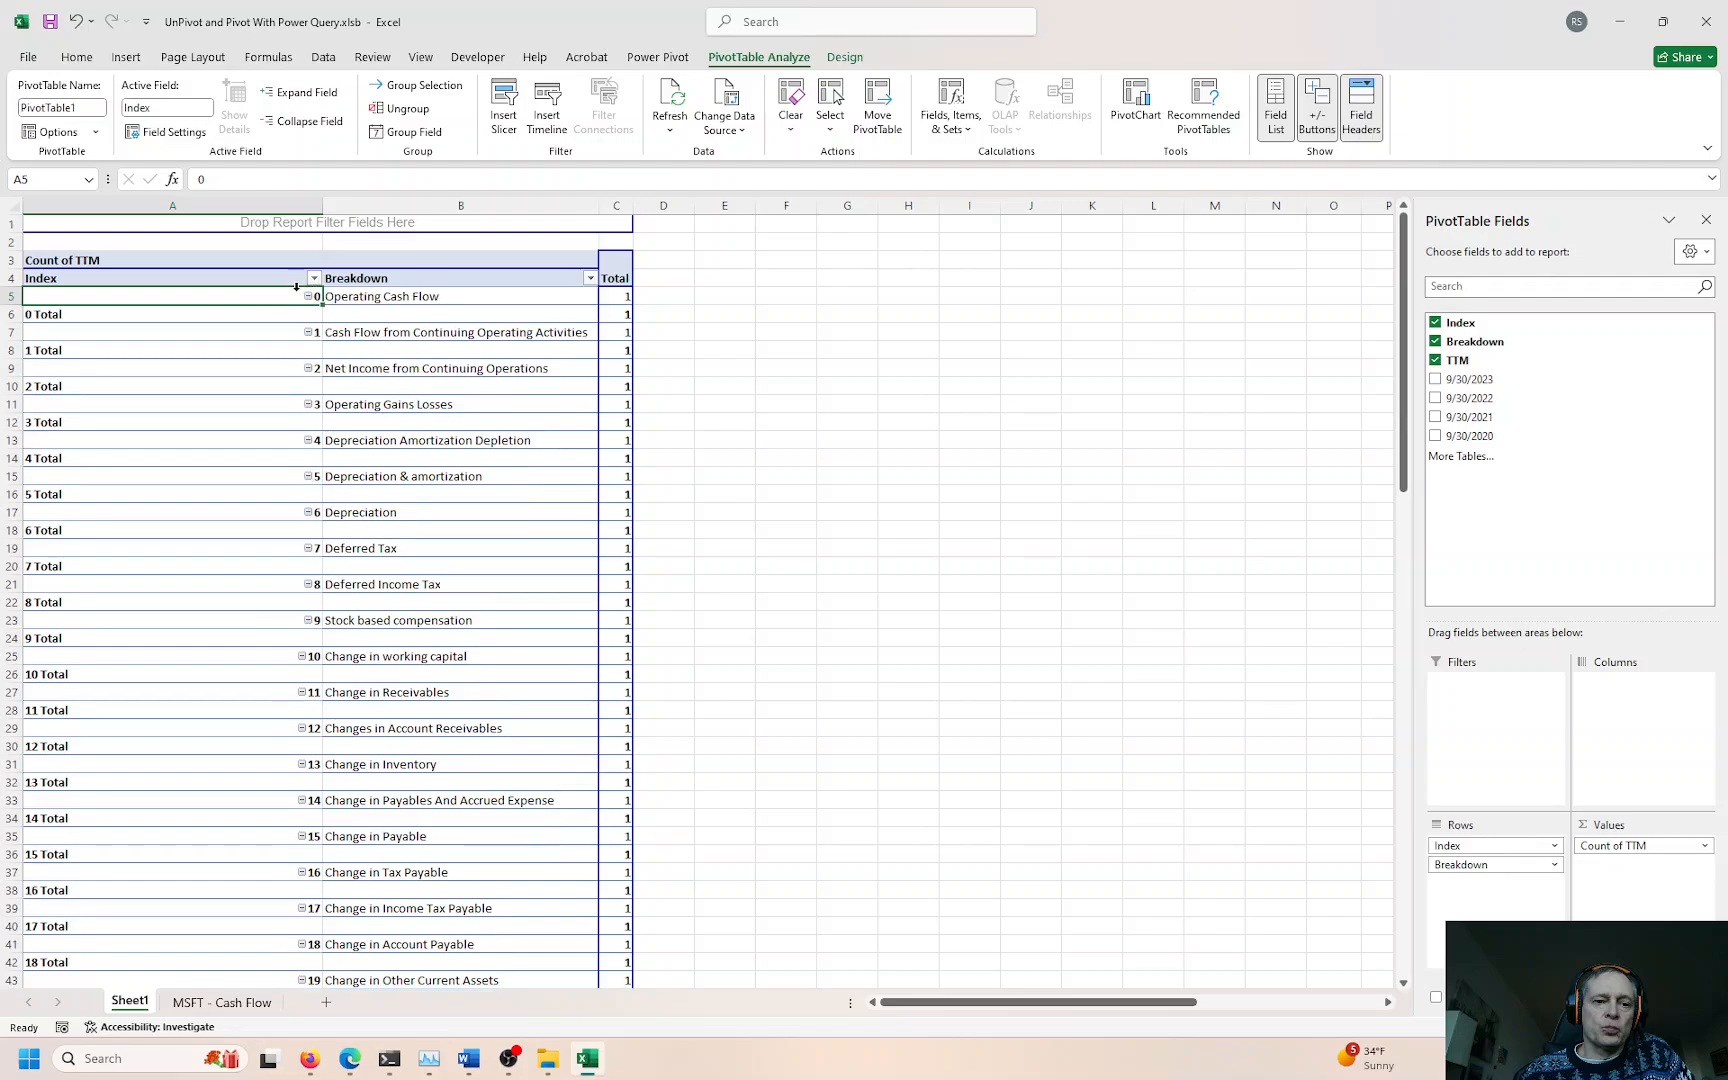
pyautogui.rightClick(266, 284)
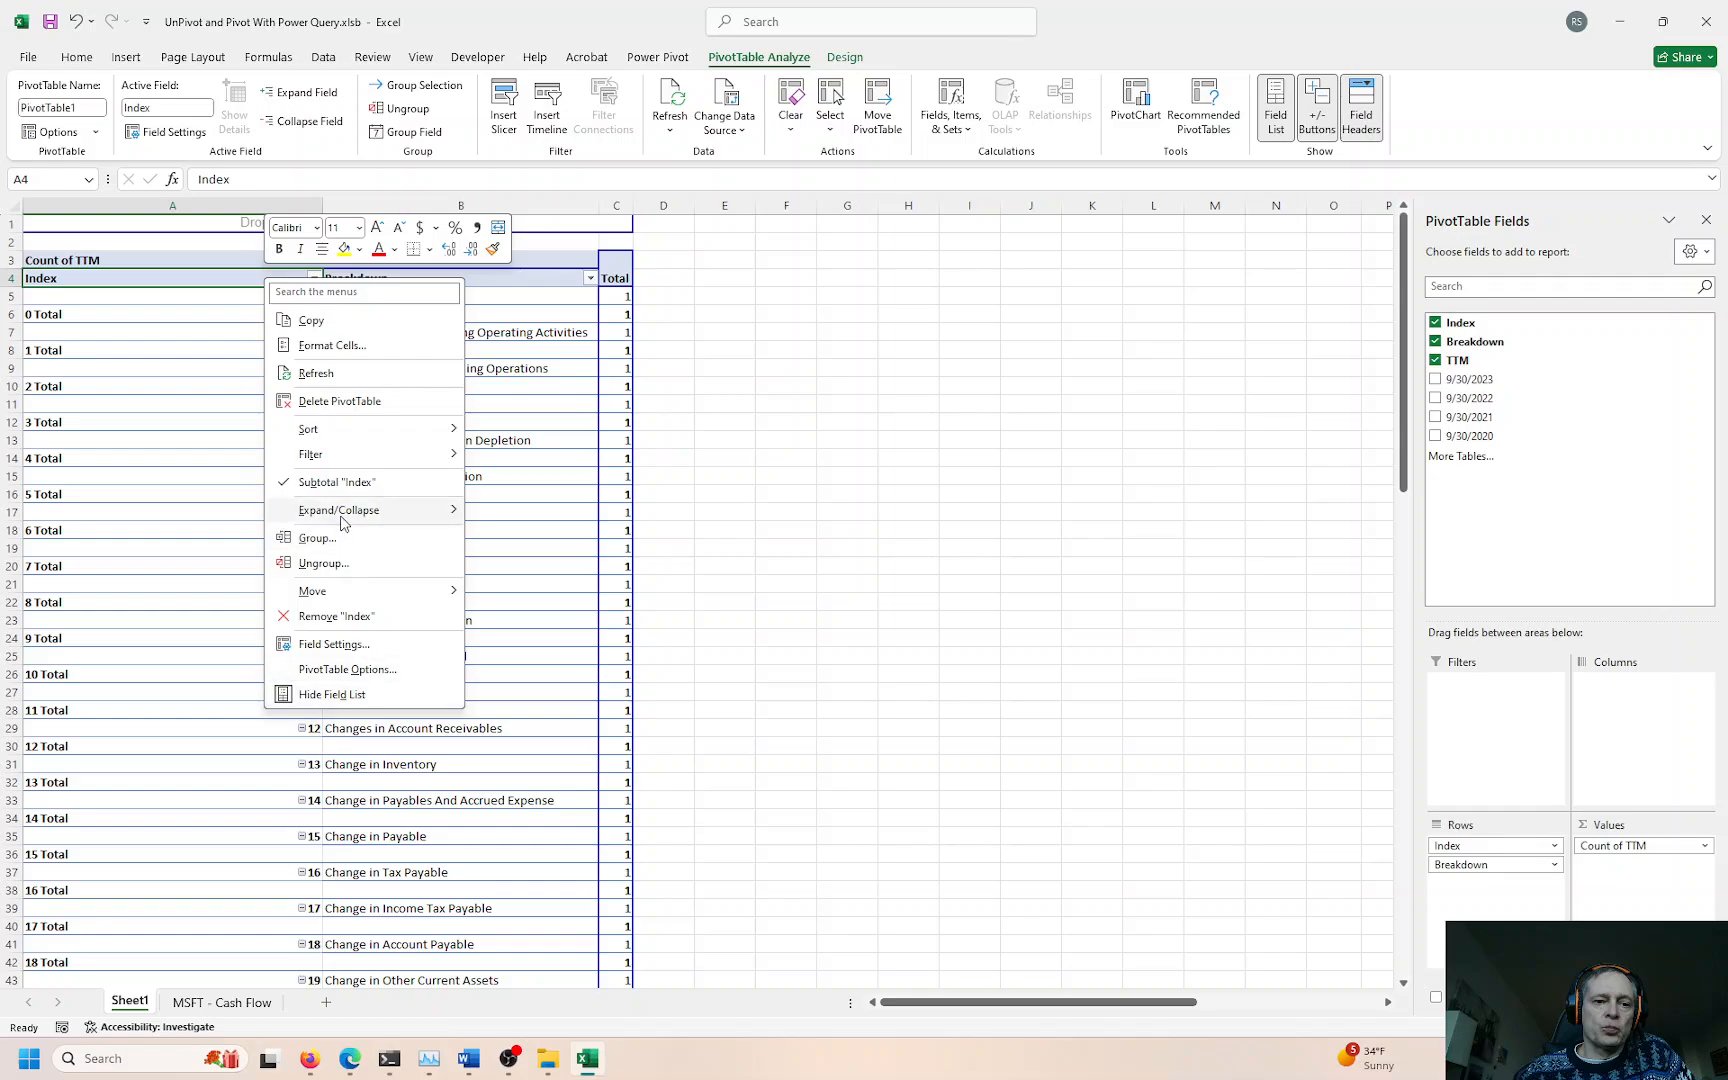
pyautogui.click(322, 482)
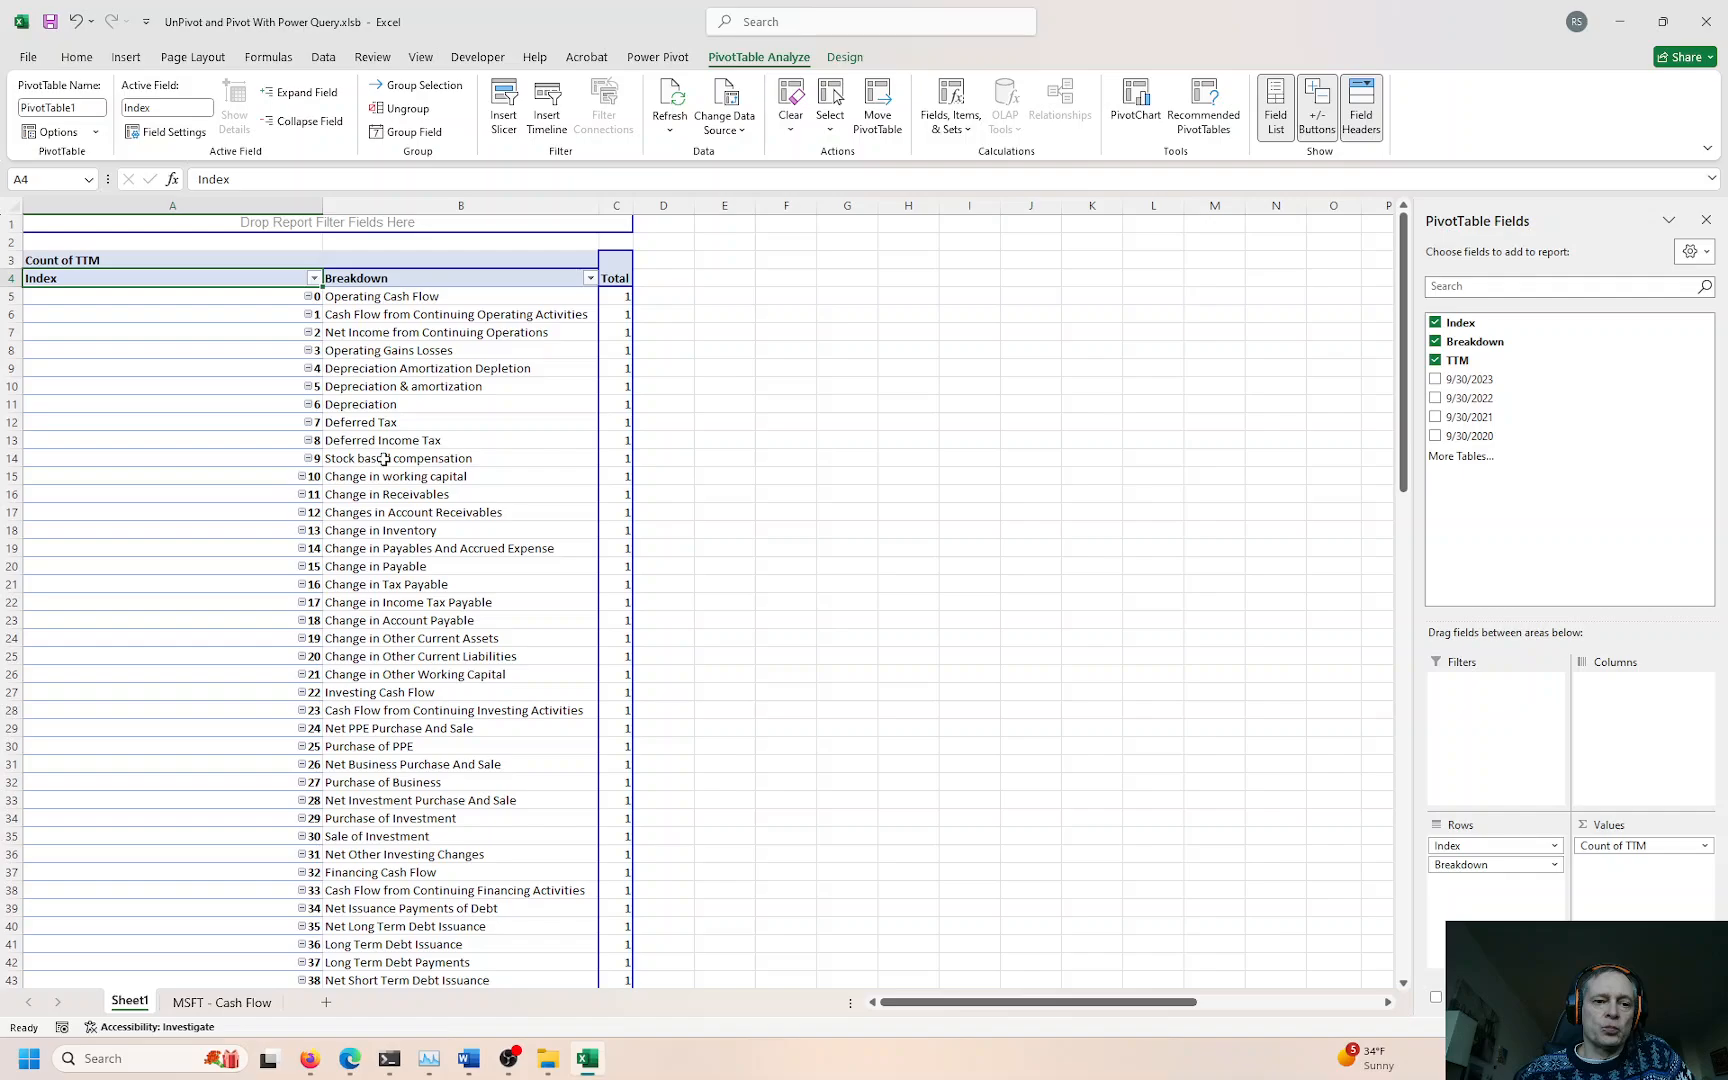
# Step: Compare the first and last PivotTable rows, Operating Cash Flow and Free Cash Flow, with the source table on the MSFT - Cash Flow sheet
pyautogui.scroll(-7, 408, 395)
pyautogui.scroll(-2, 410, 407)
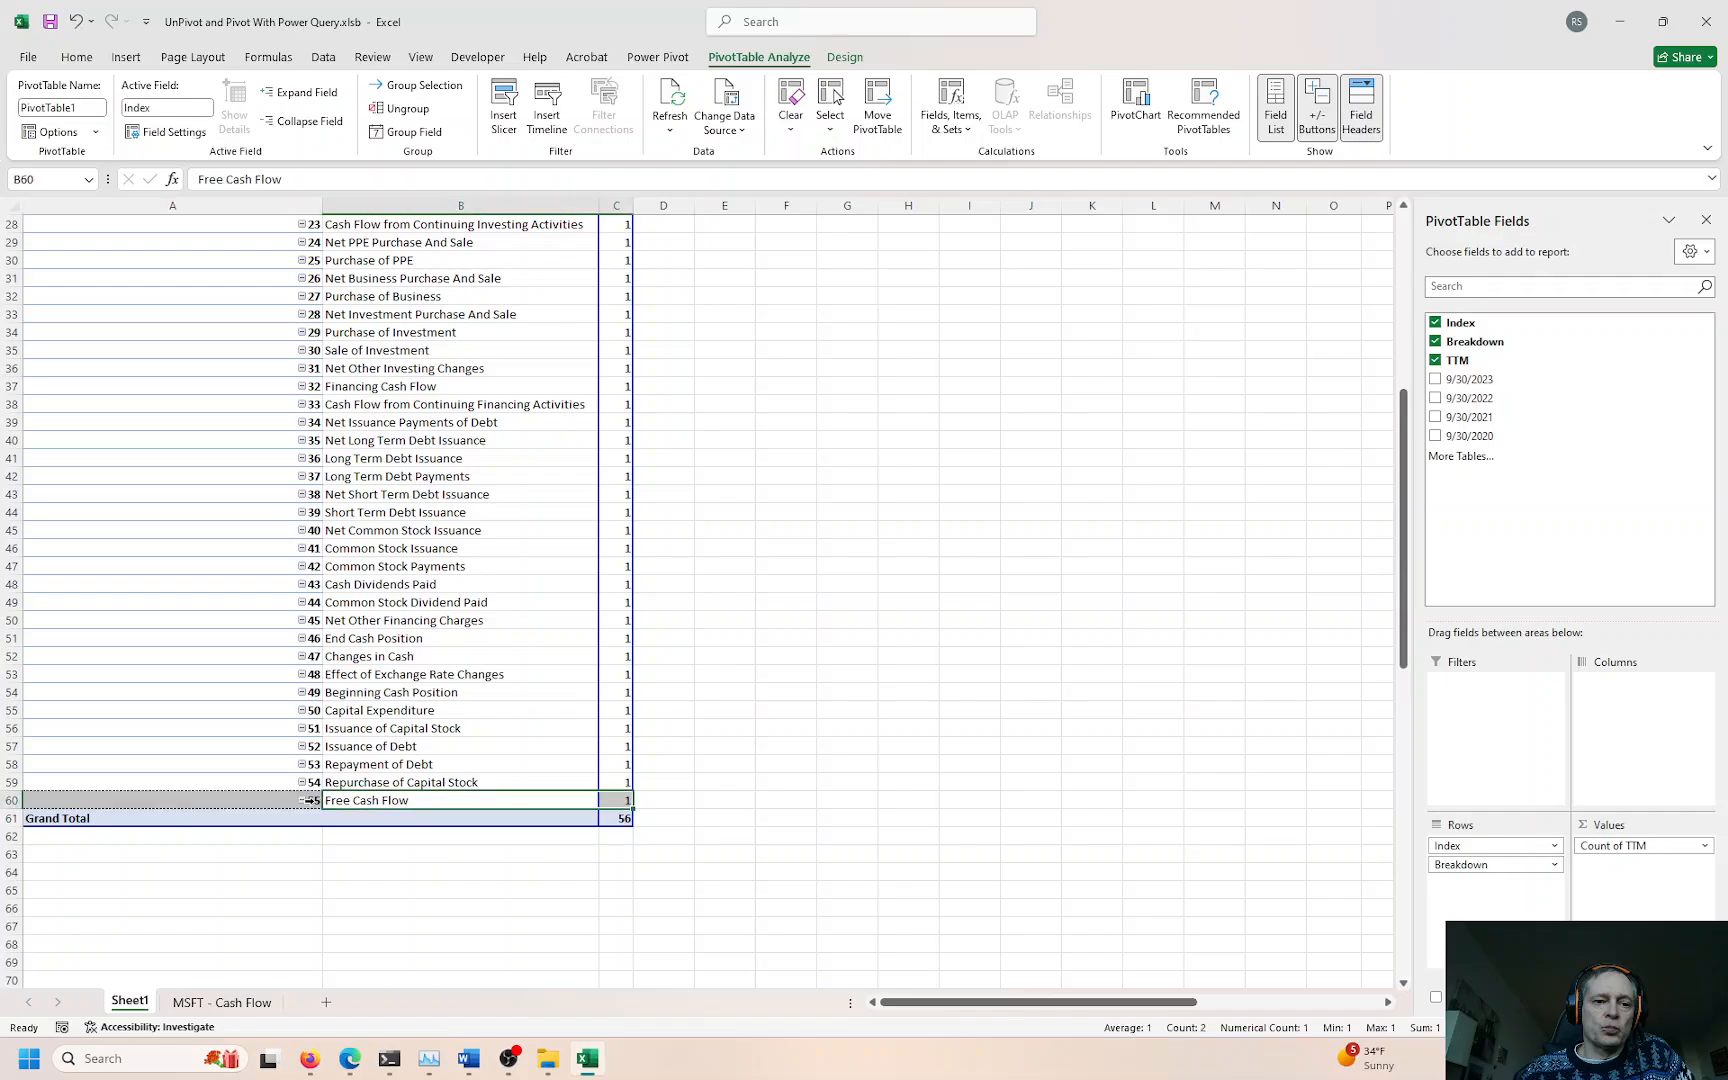
pyautogui.click(212, 1002)
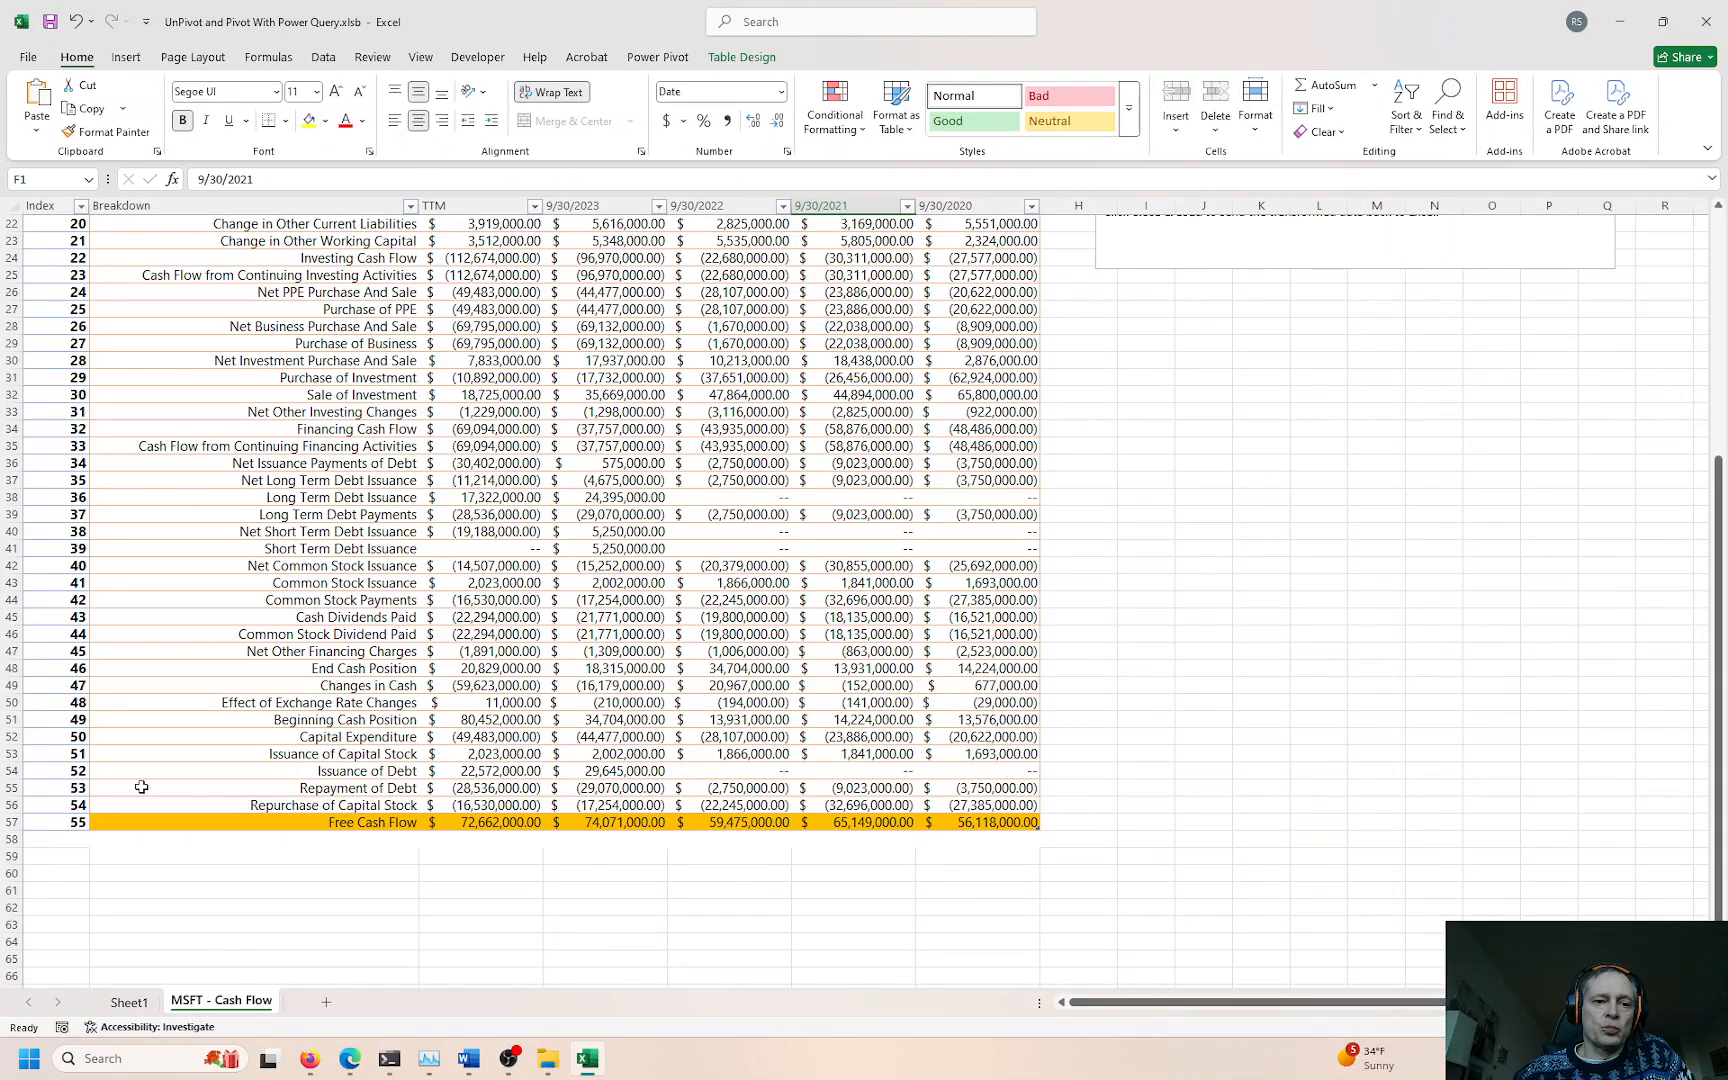
pyautogui.moveTo(143, 820); pyautogui.dragTo(53, 806)
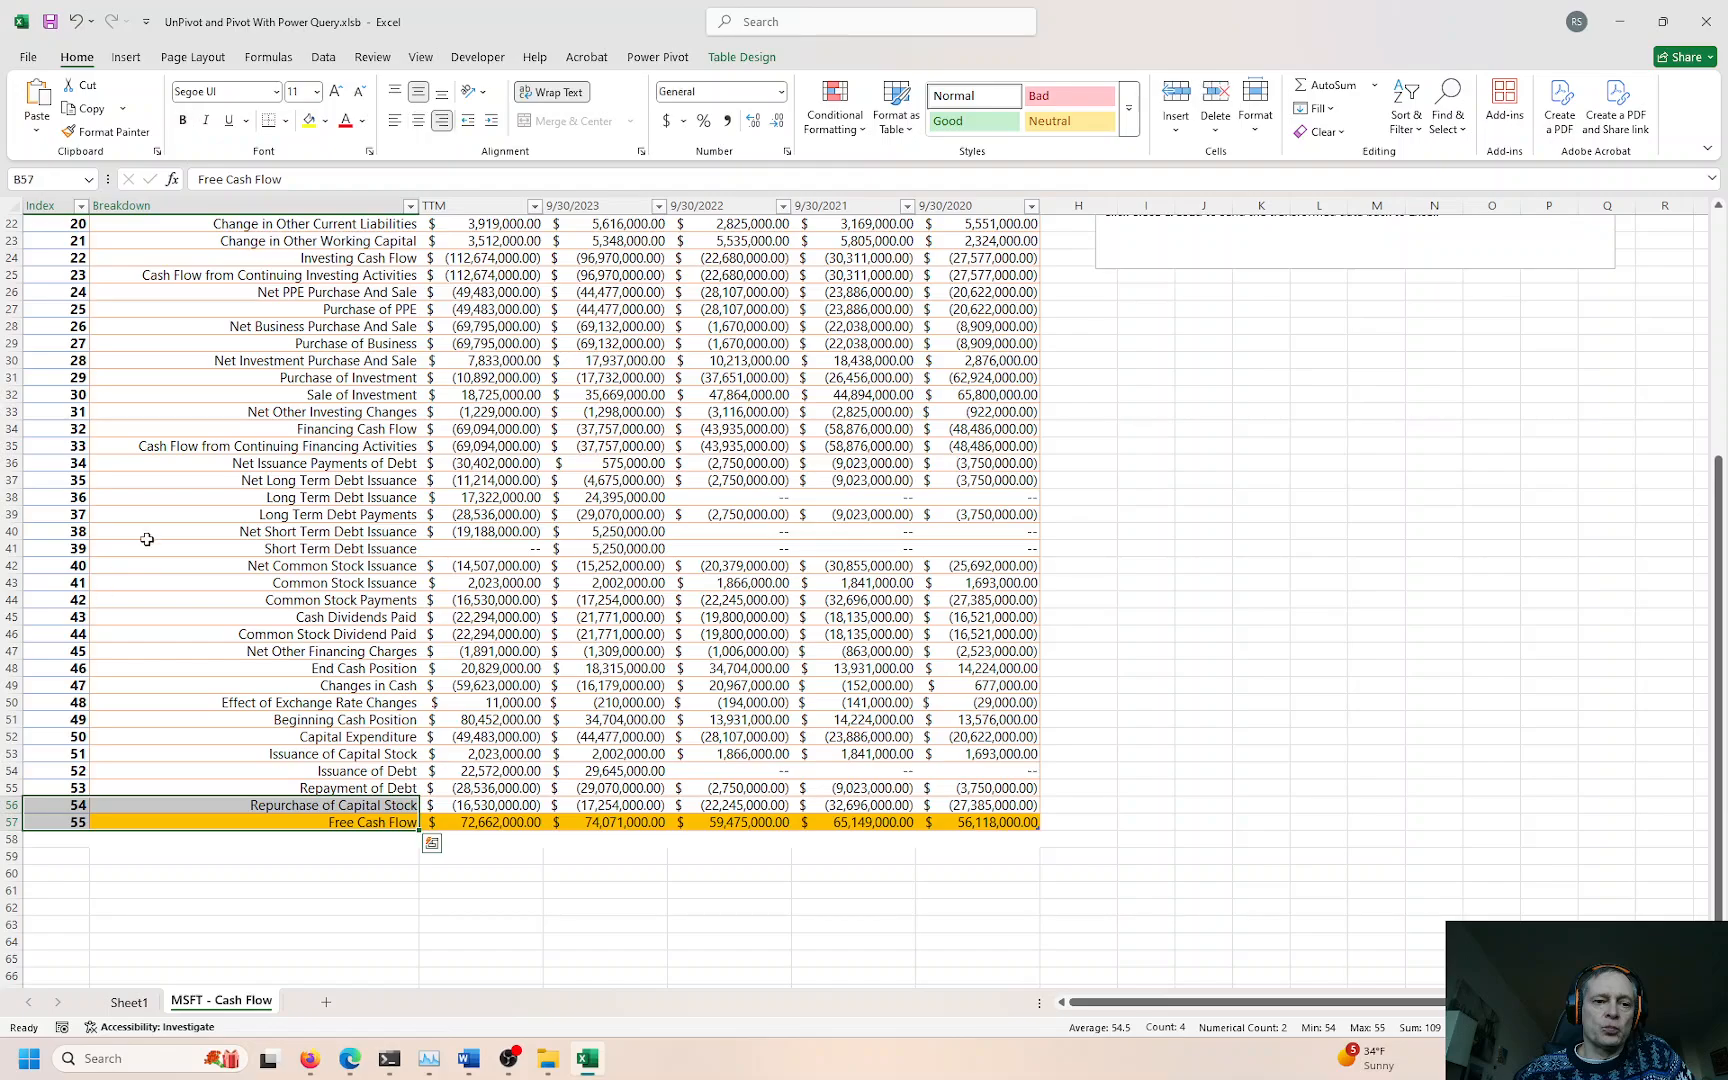
pyautogui.scroll(7, 130, 500)
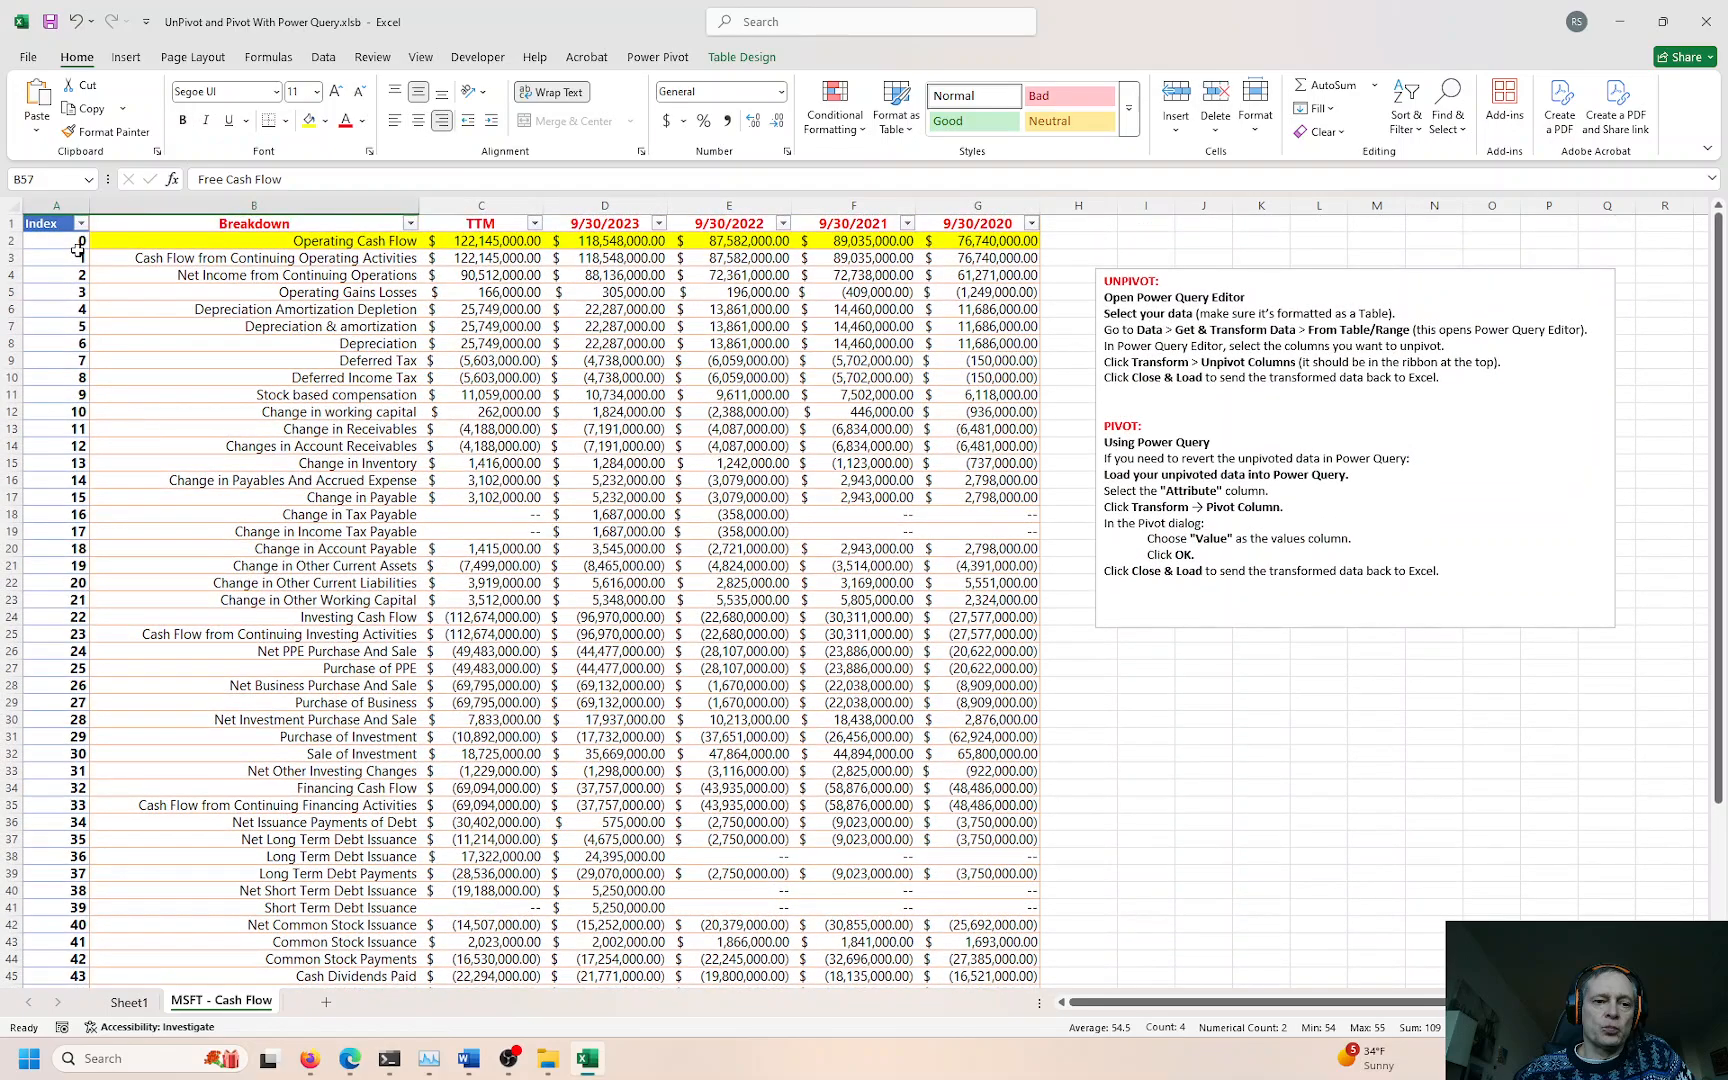
pyautogui.moveTo(78, 244); pyautogui.dragTo(110, 244)
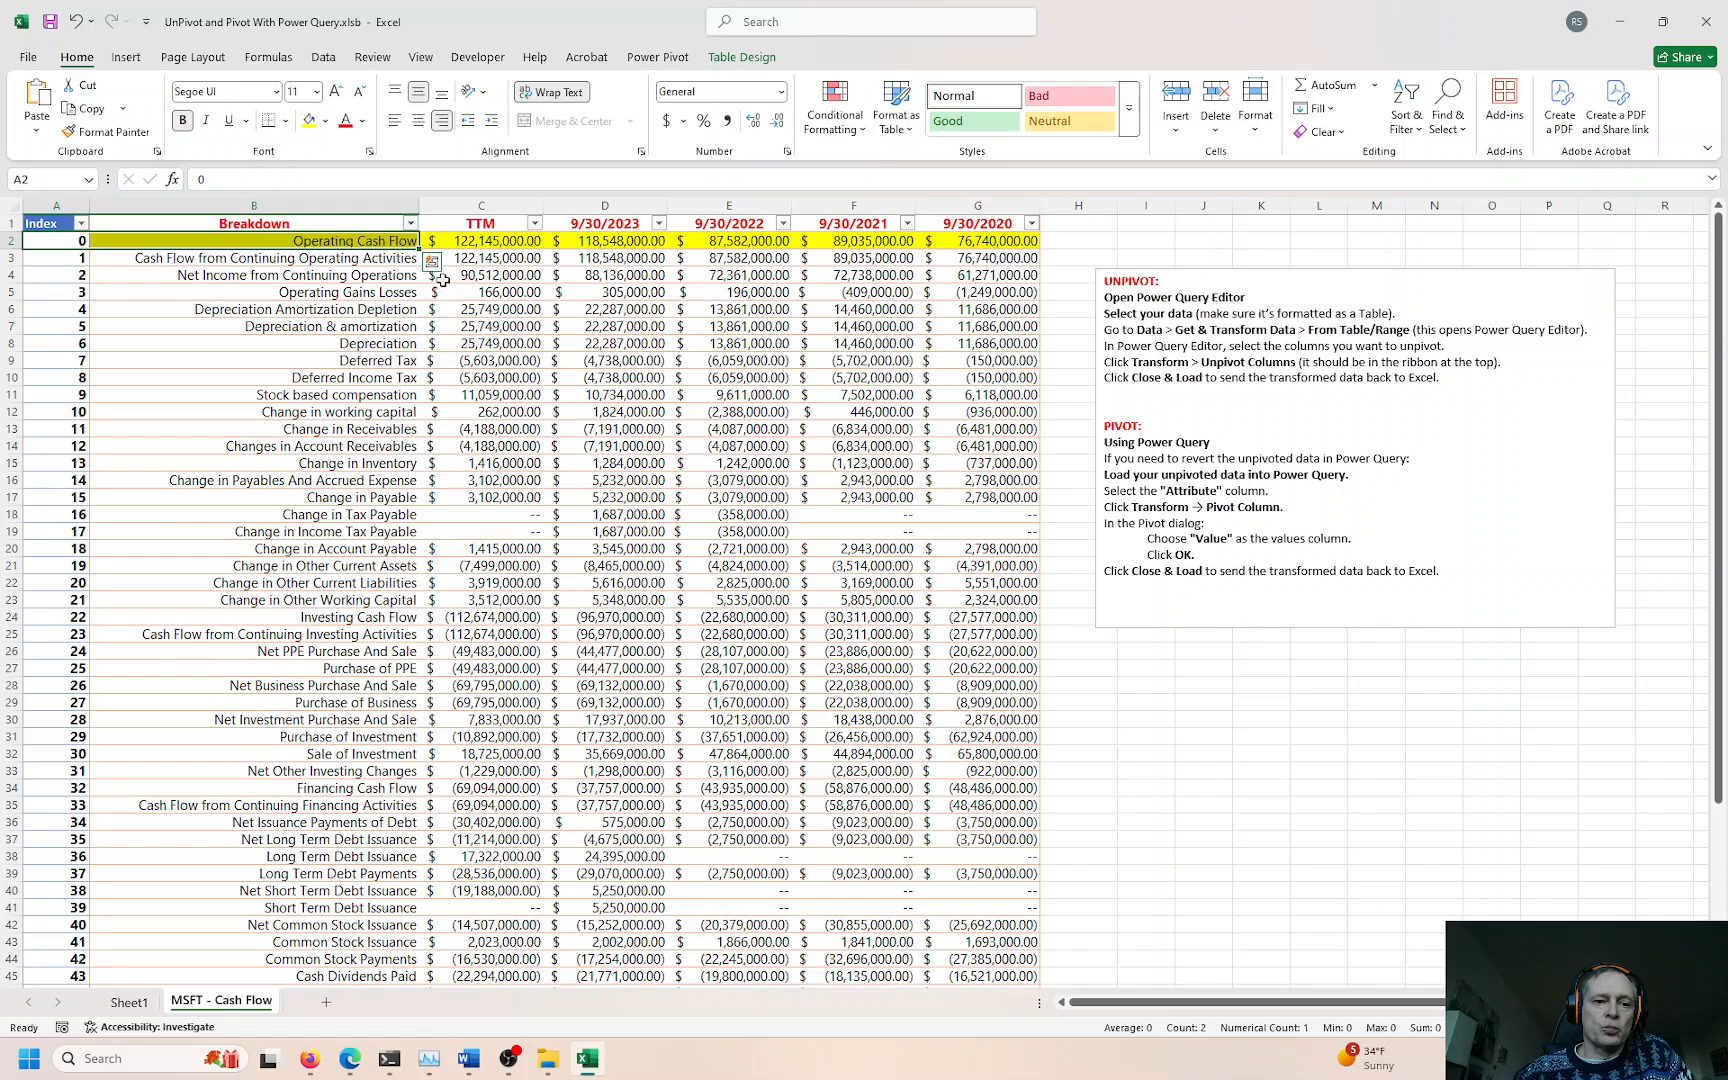
pyautogui.click(475, 244)
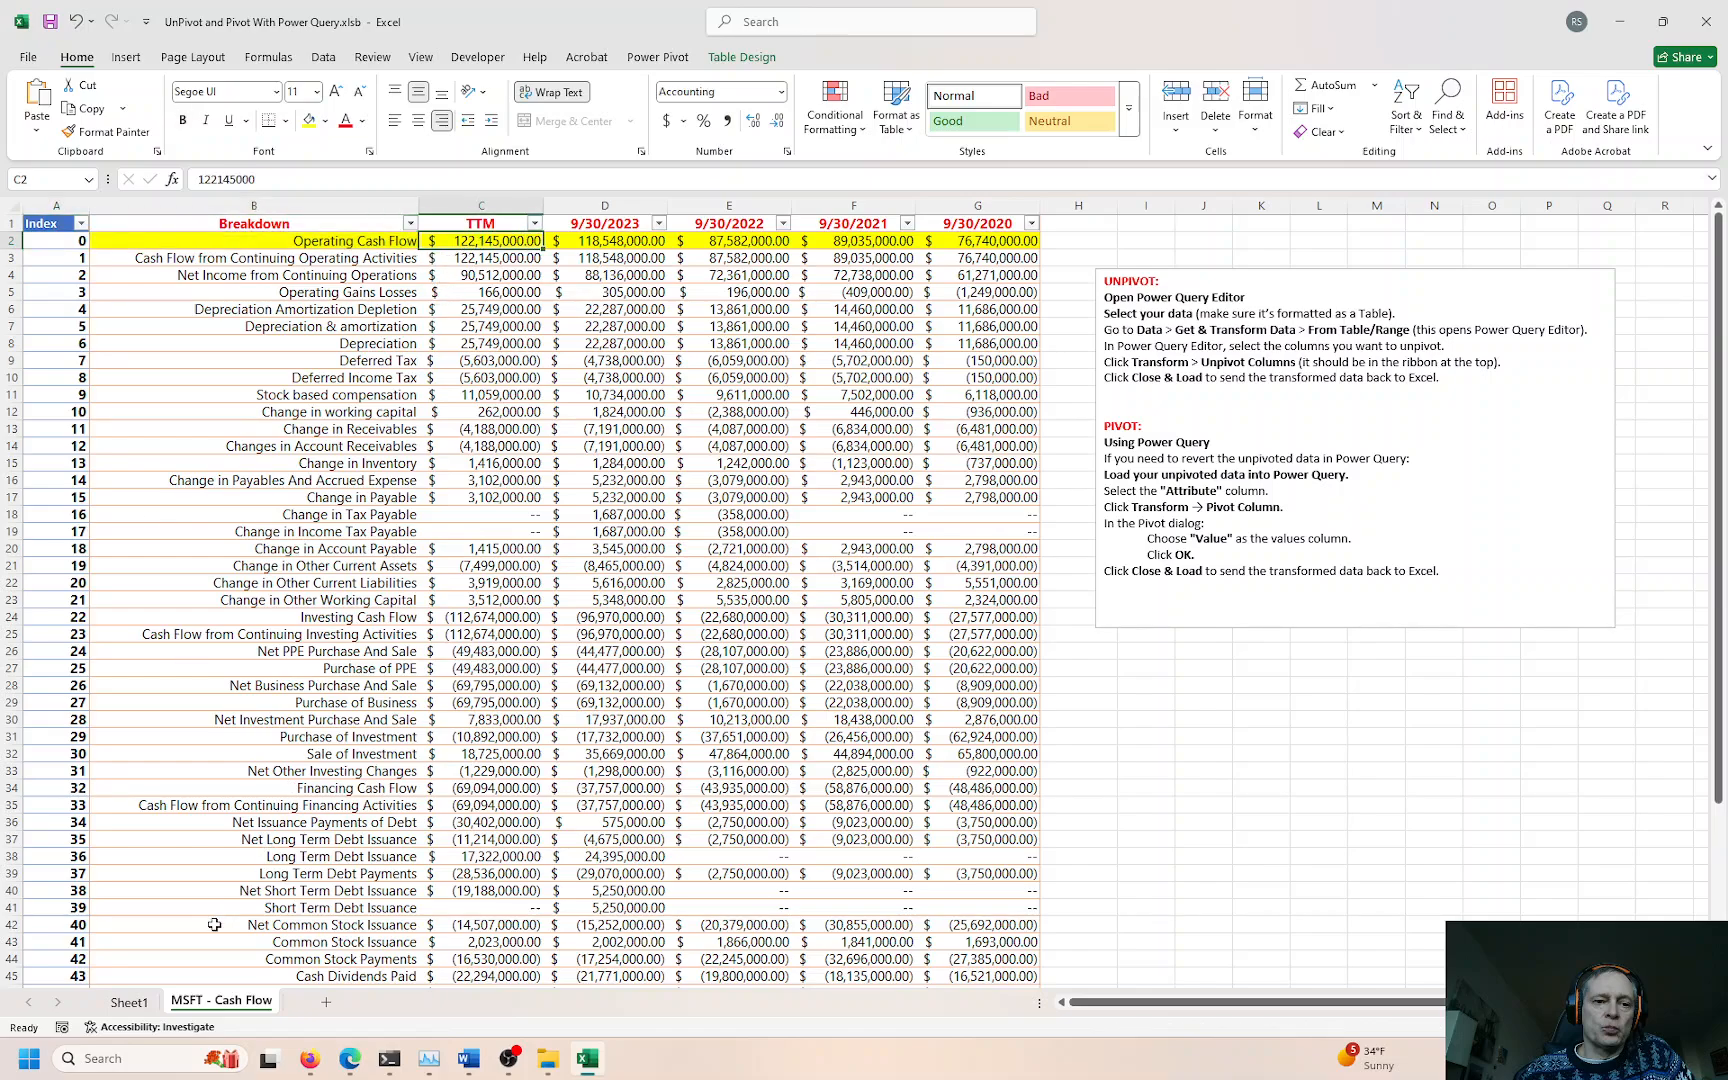
pyautogui.click(128, 1002)
pyautogui.scroll(9, 309, 380)
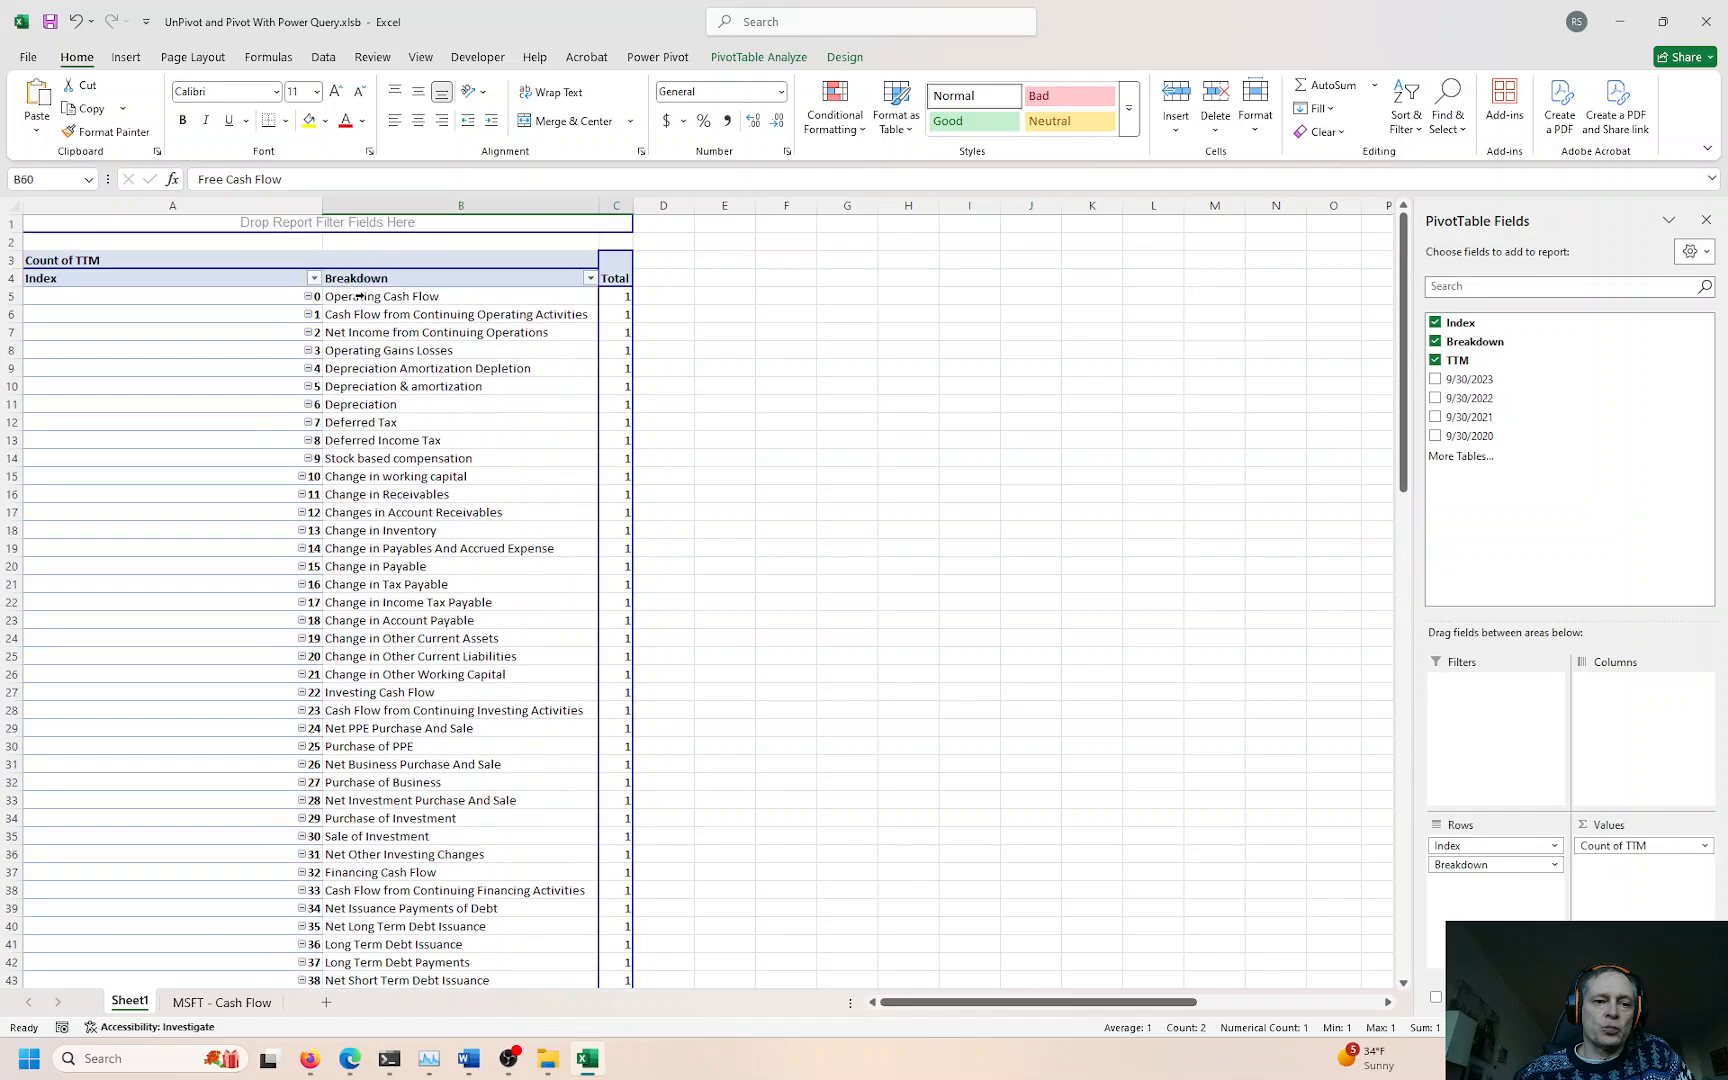
pyautogui.click(313, 296)
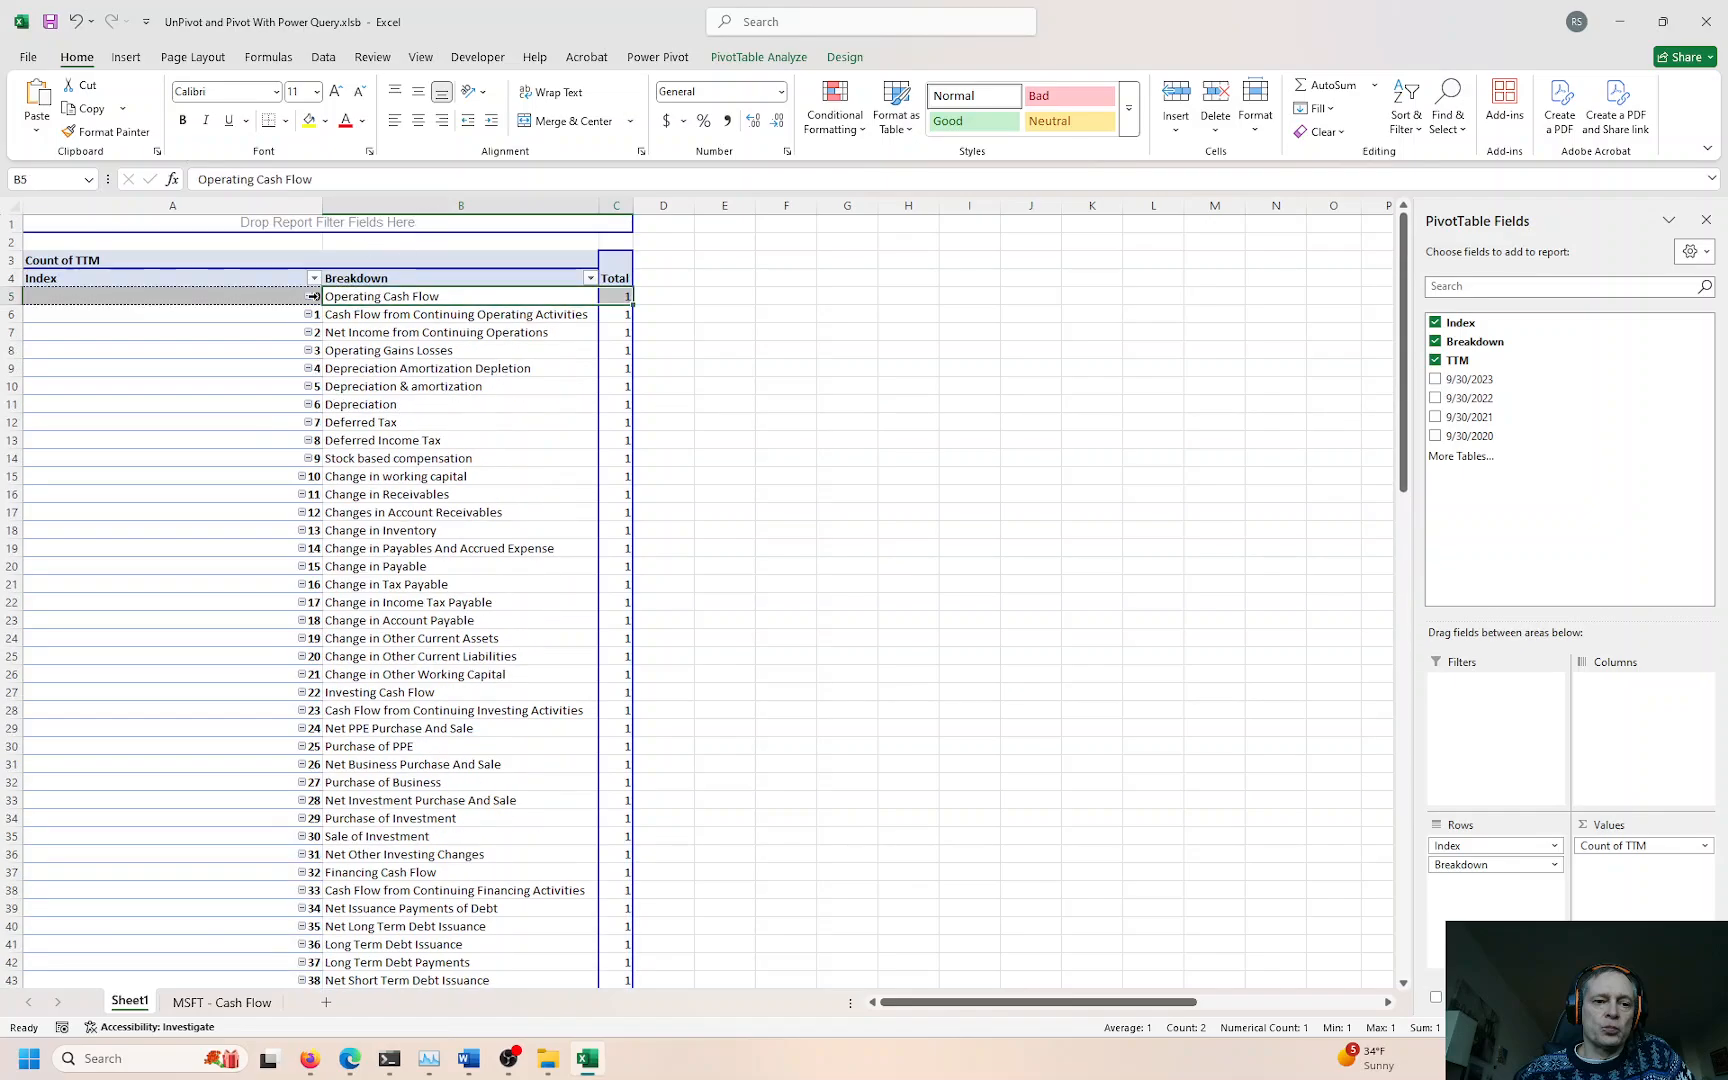
pyautogui.click(618, 297)
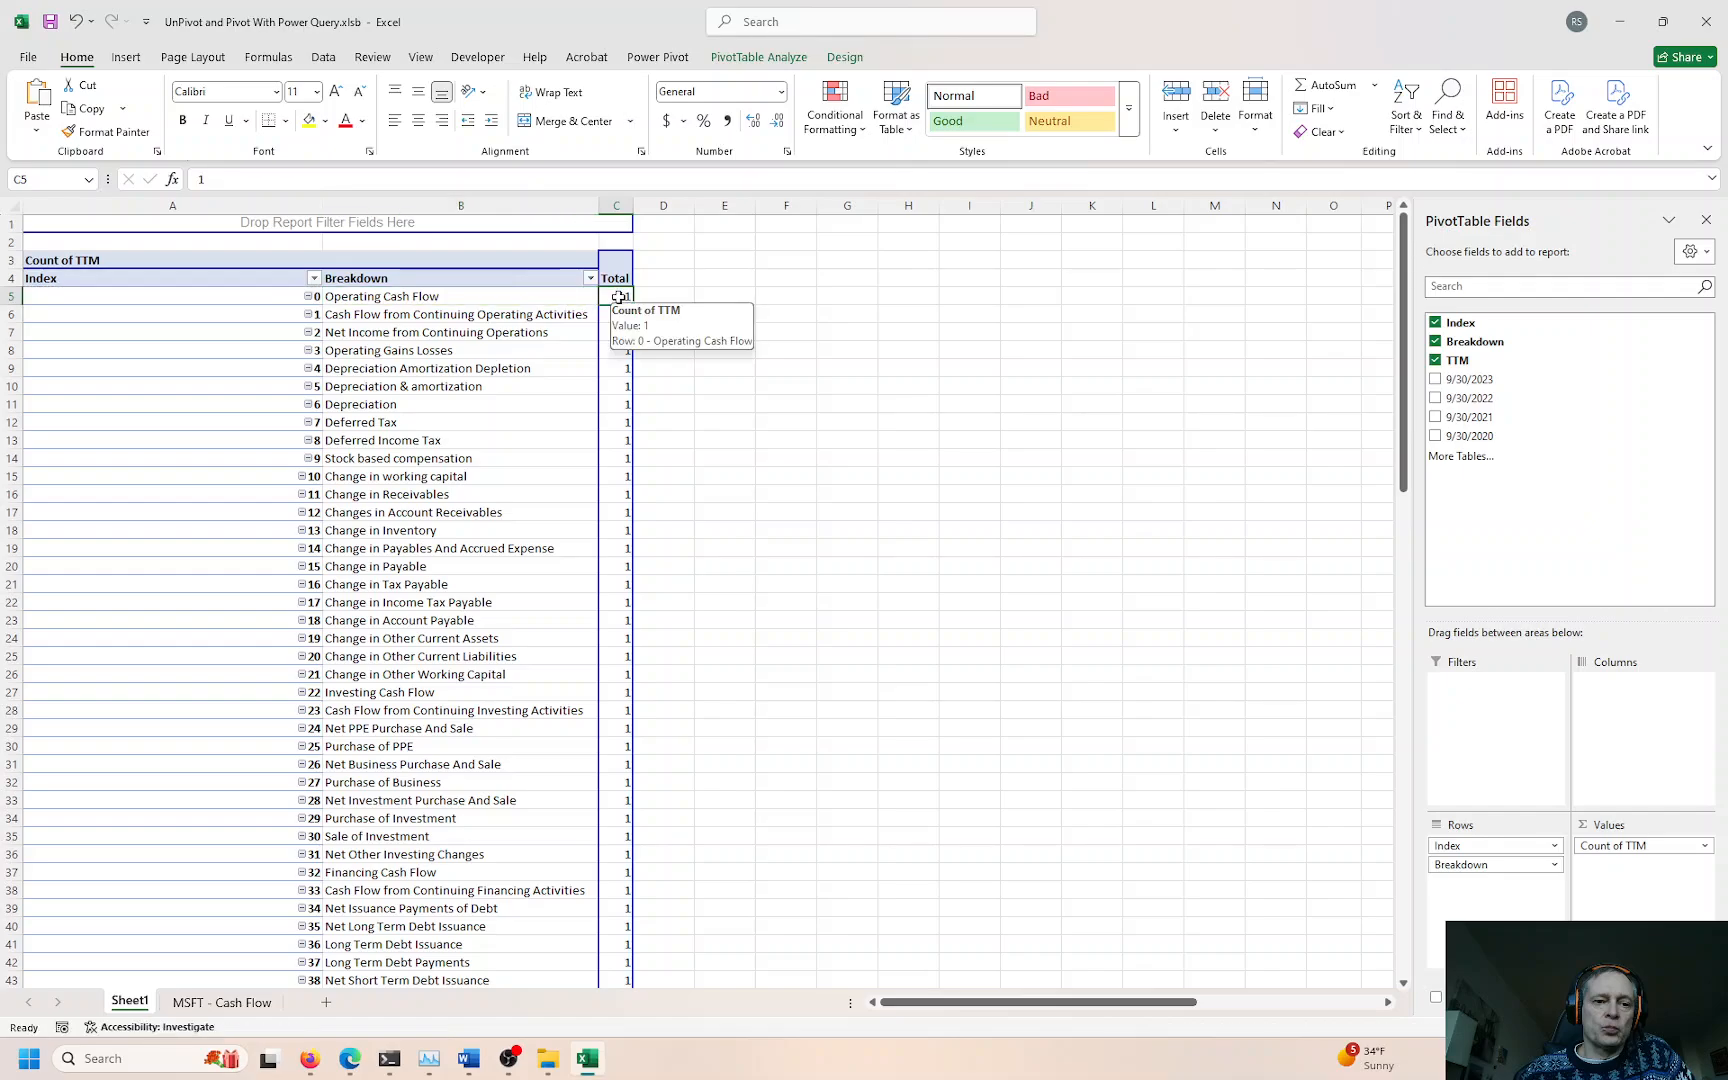
# Step: Check the calculation types offered for the TTM value field, and move TTM from the values to the rows below Breakdown
pyautogui.click(1705, 847)
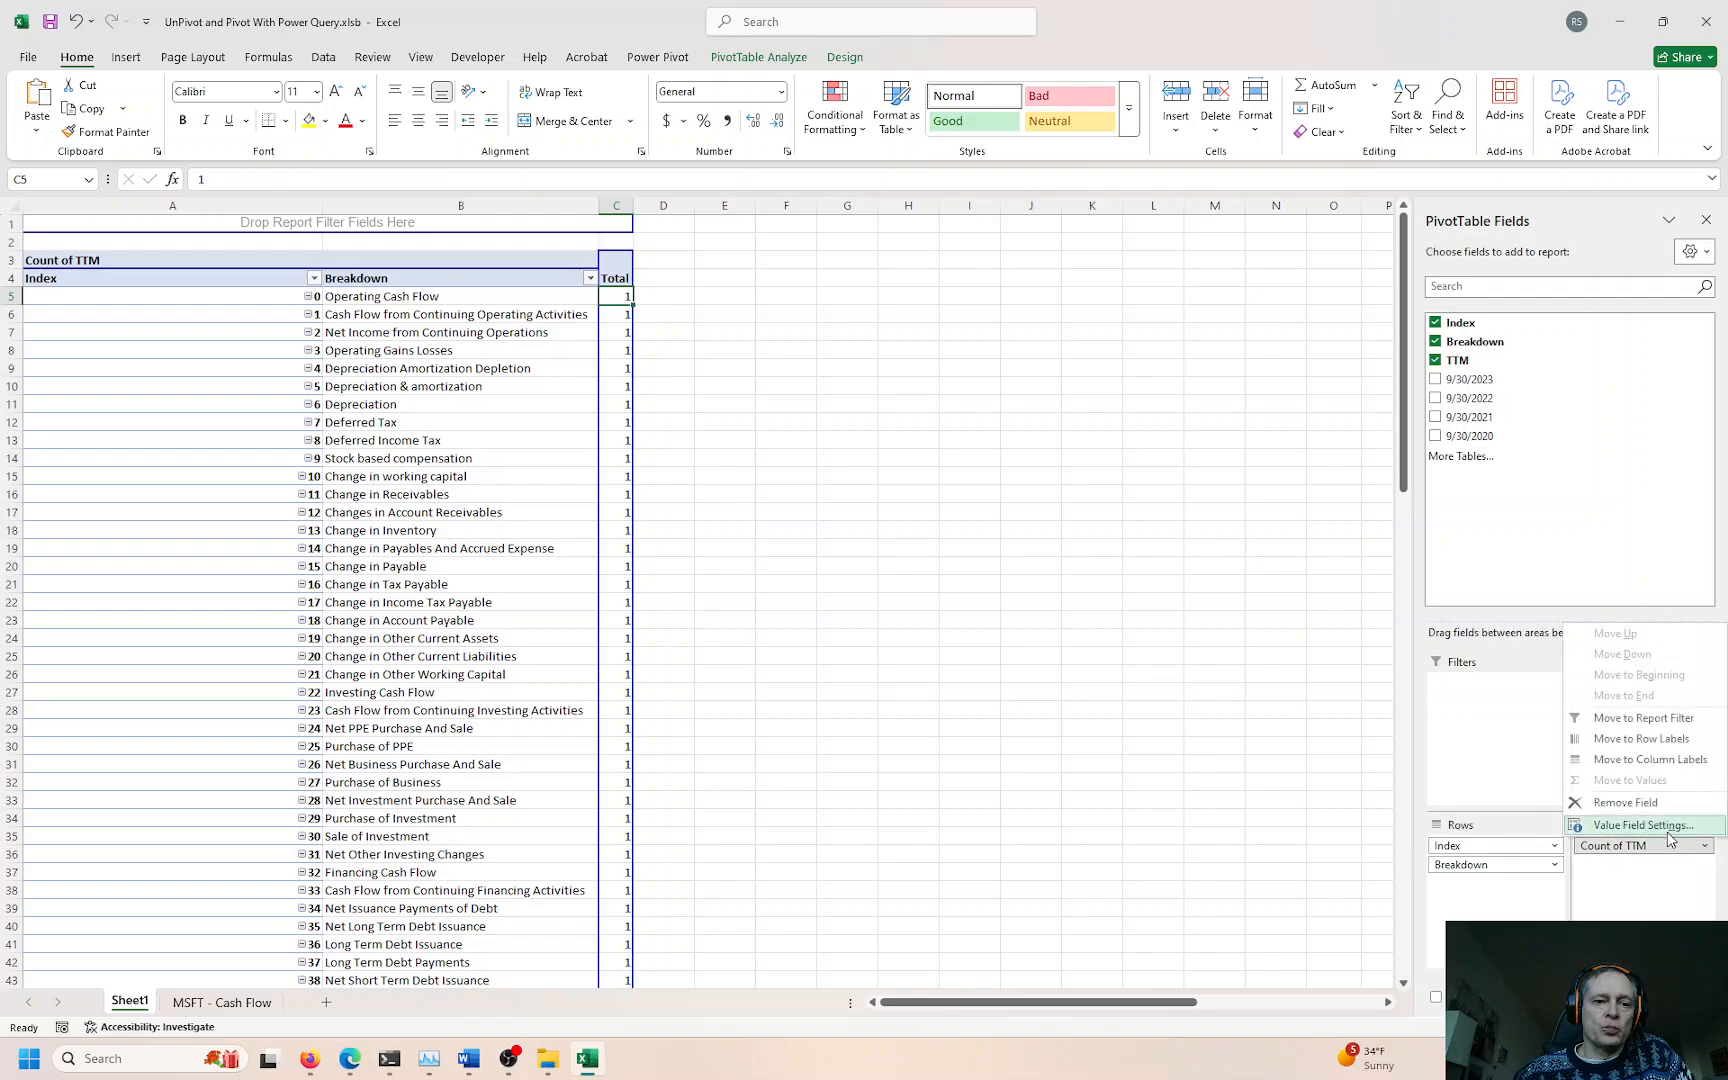
pyautogui.click(1662, 827)
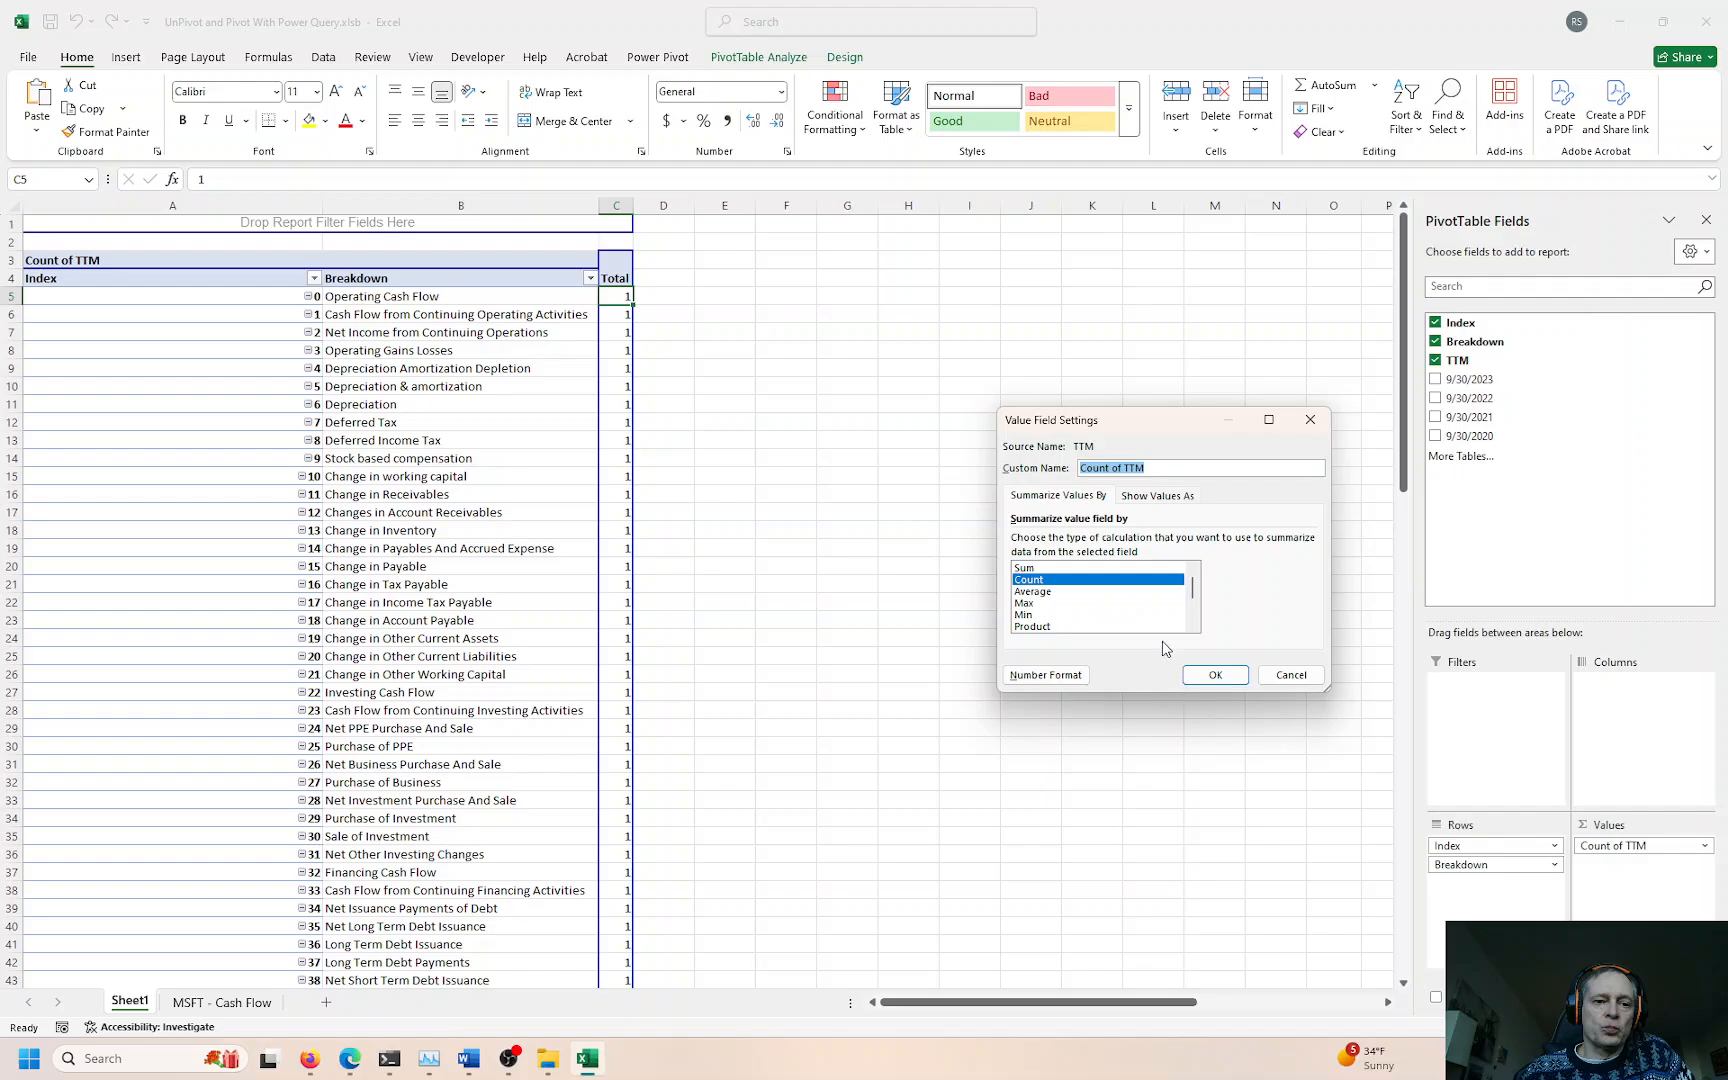
pyautogui.moveTo(1192, 587)
pyautogui.mouseDown()
pyautogui.moveTo(1193, 607)
pyautogui.moveTo(1193, 578)
pyautogui.mouseUp()
pyautogui.click(1291, 675)
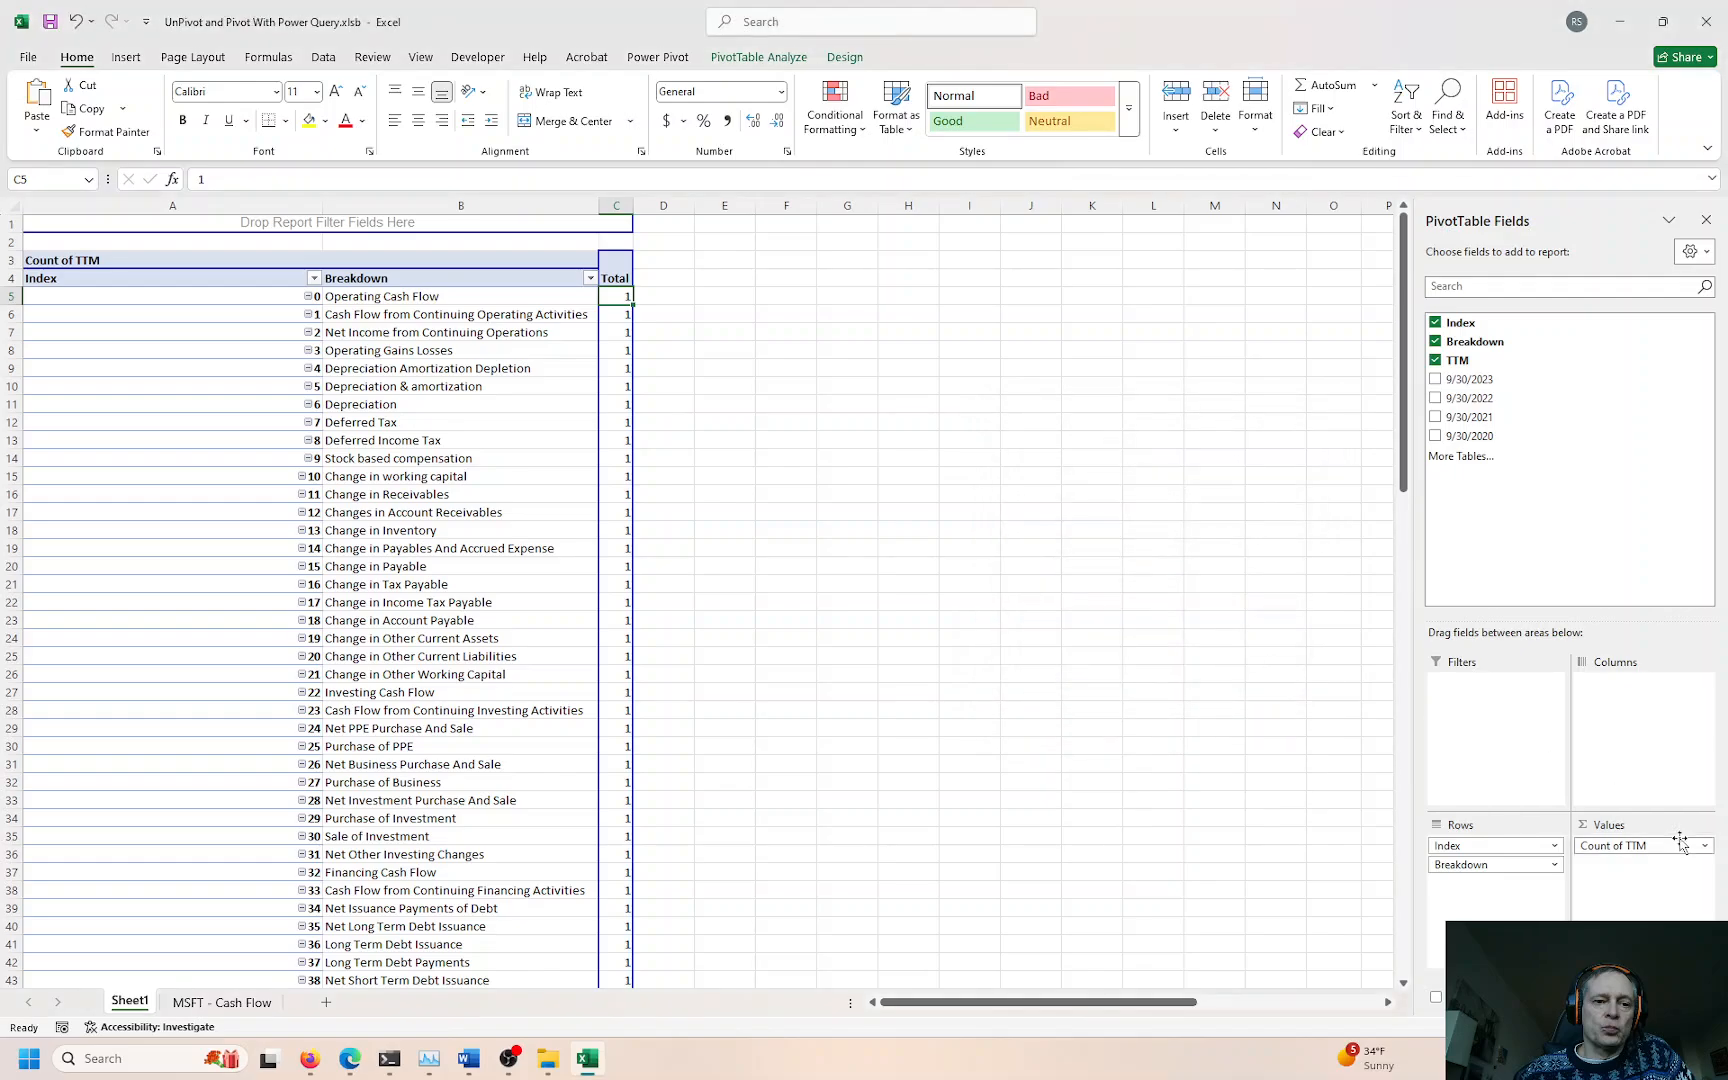
pyautogui.moveTo(1638, 850); pyautogui.dragTo(1505, 885)
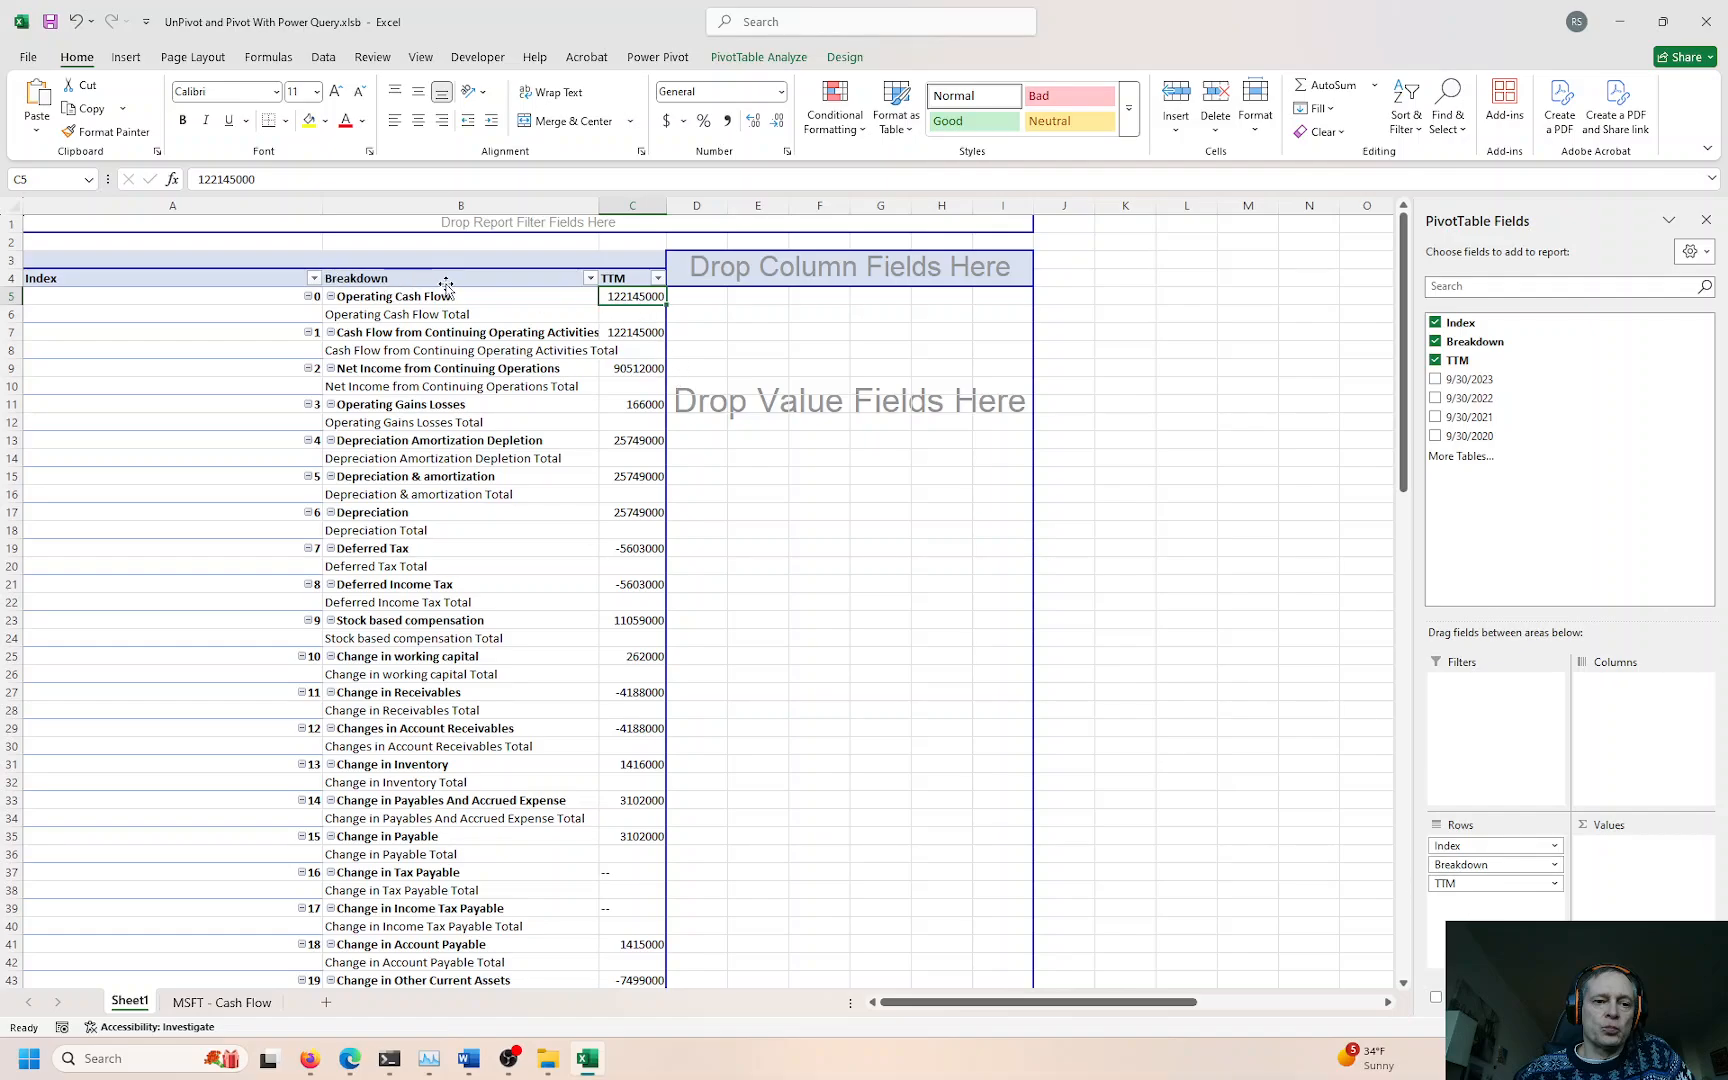
# Step: Turn off the subtotals for the TTM and Breakdown fields in the PivotTable
pyautogui.rightClick(626, 281)
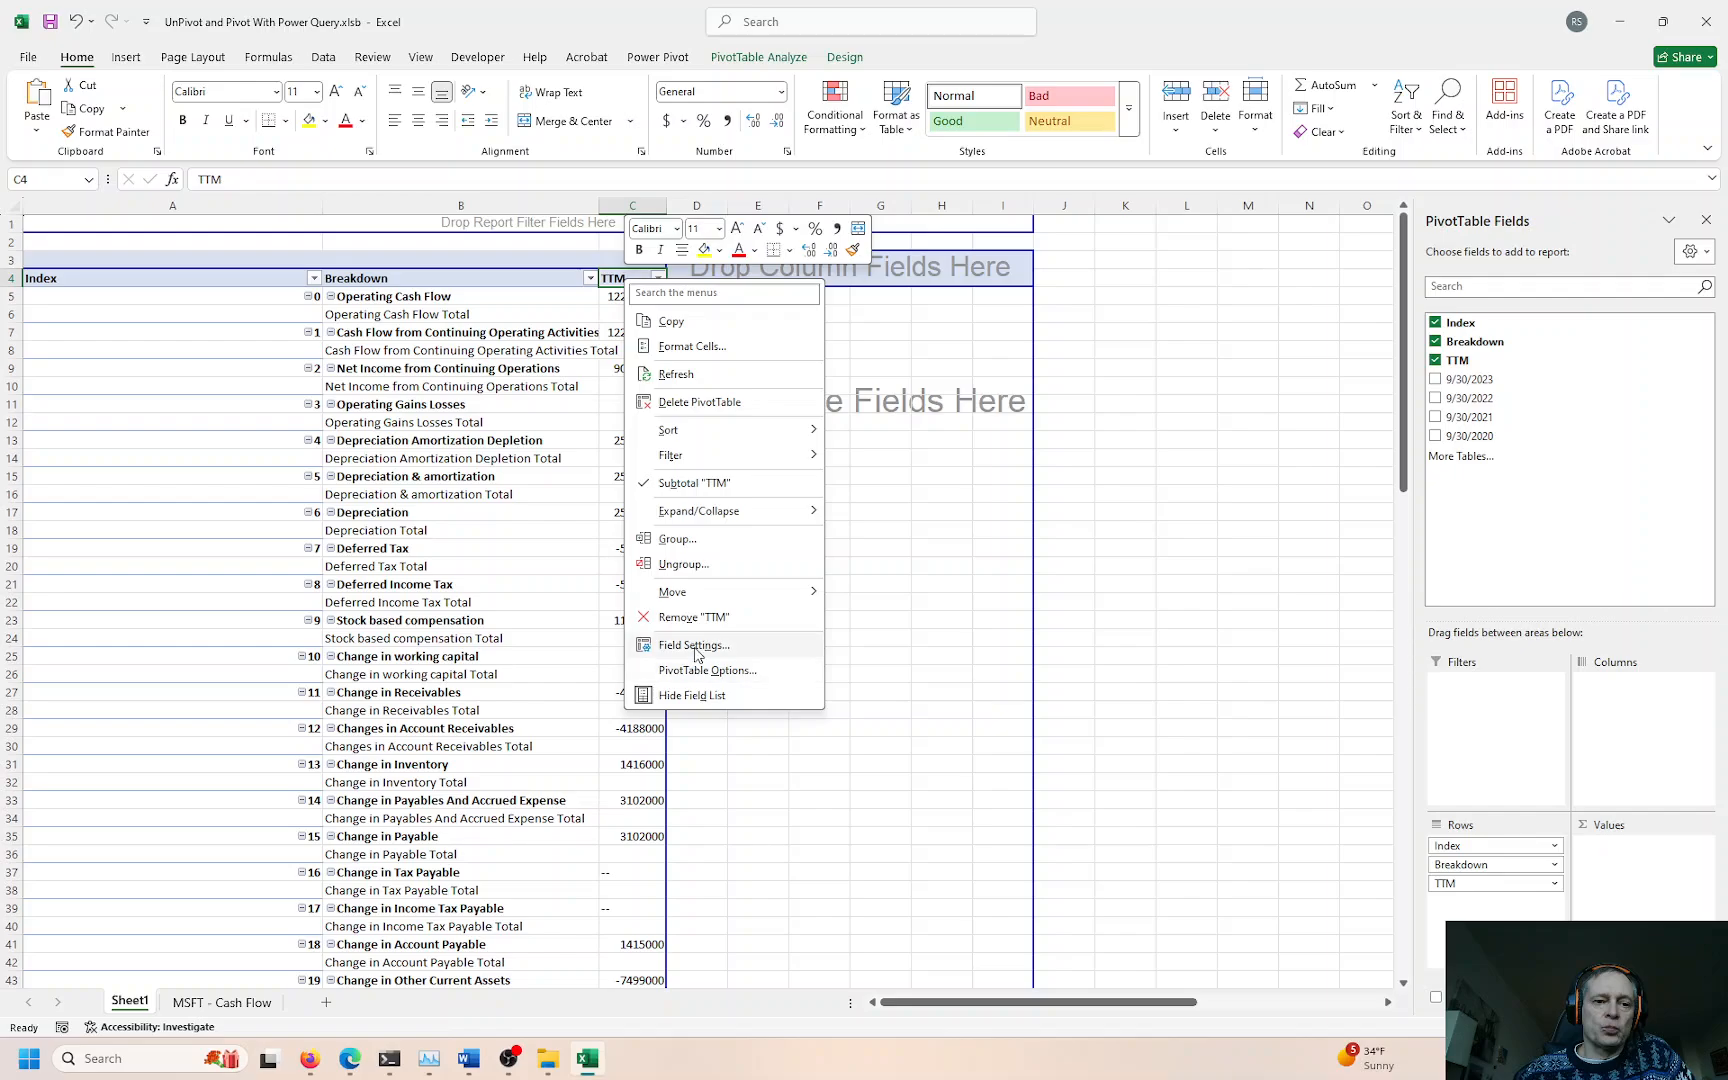
pyautogui.click(643, 484)
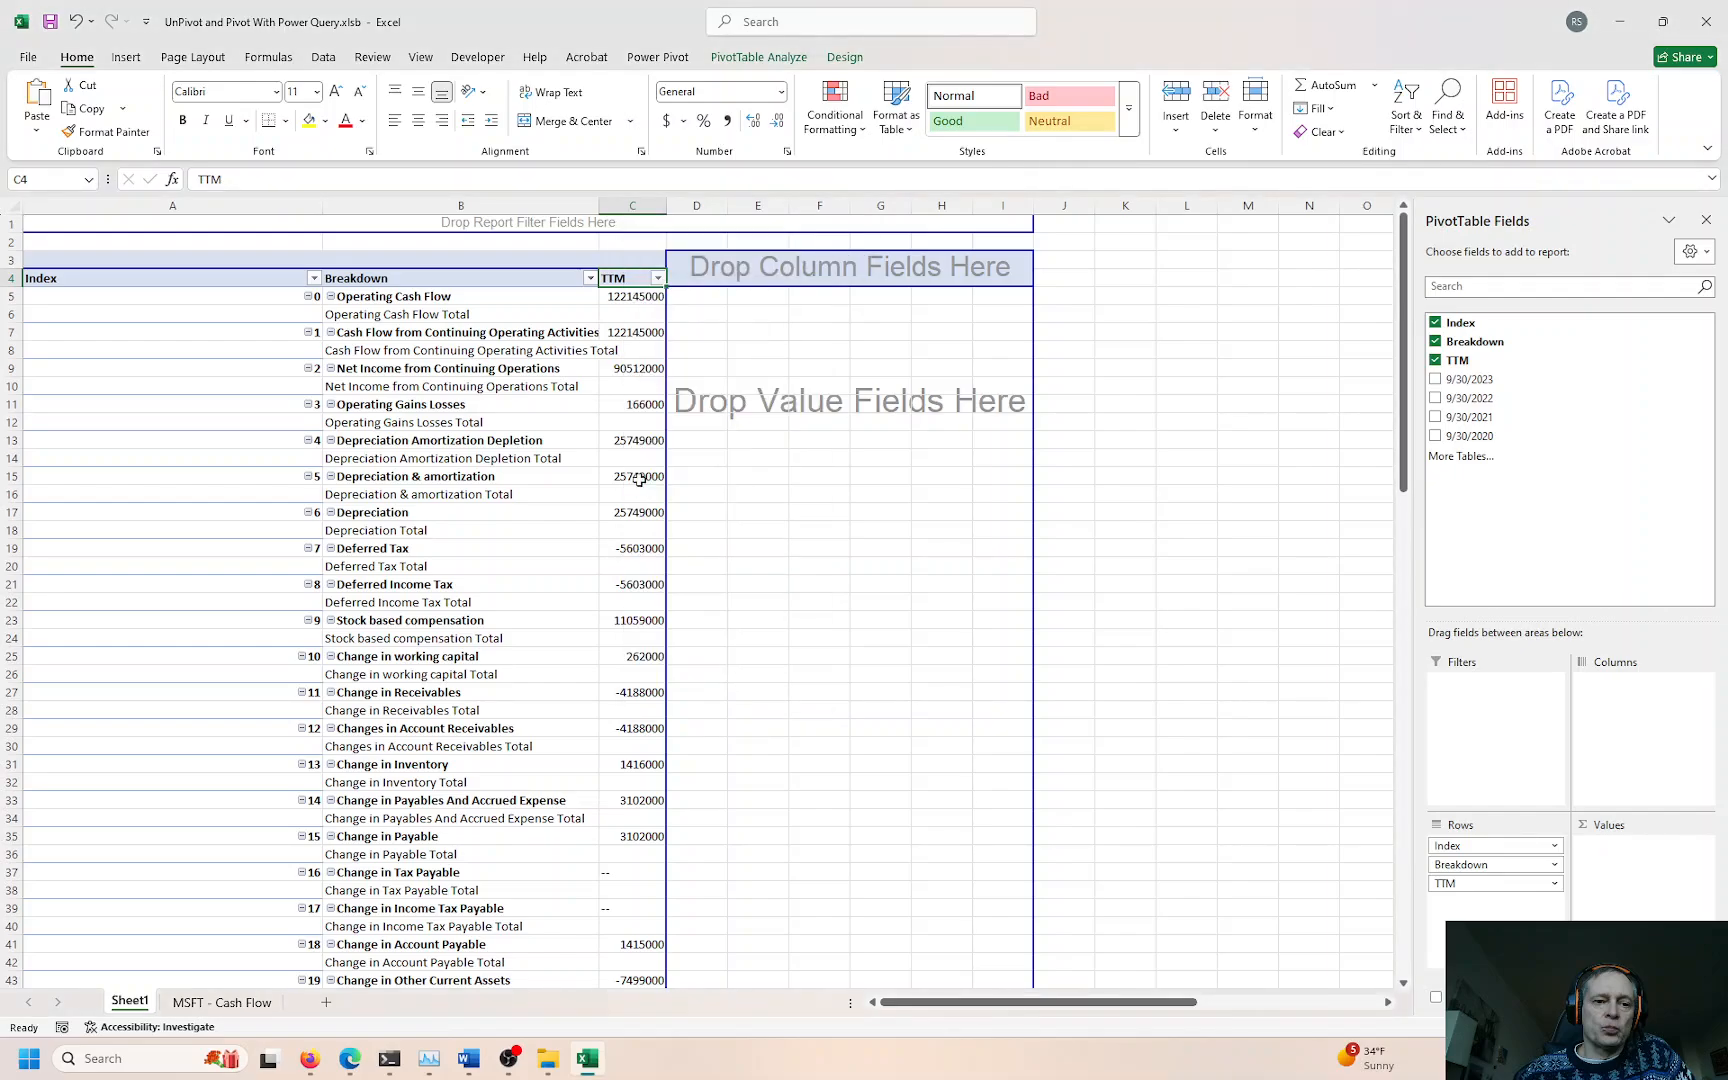
pyautogui.rightClick(522, 283)
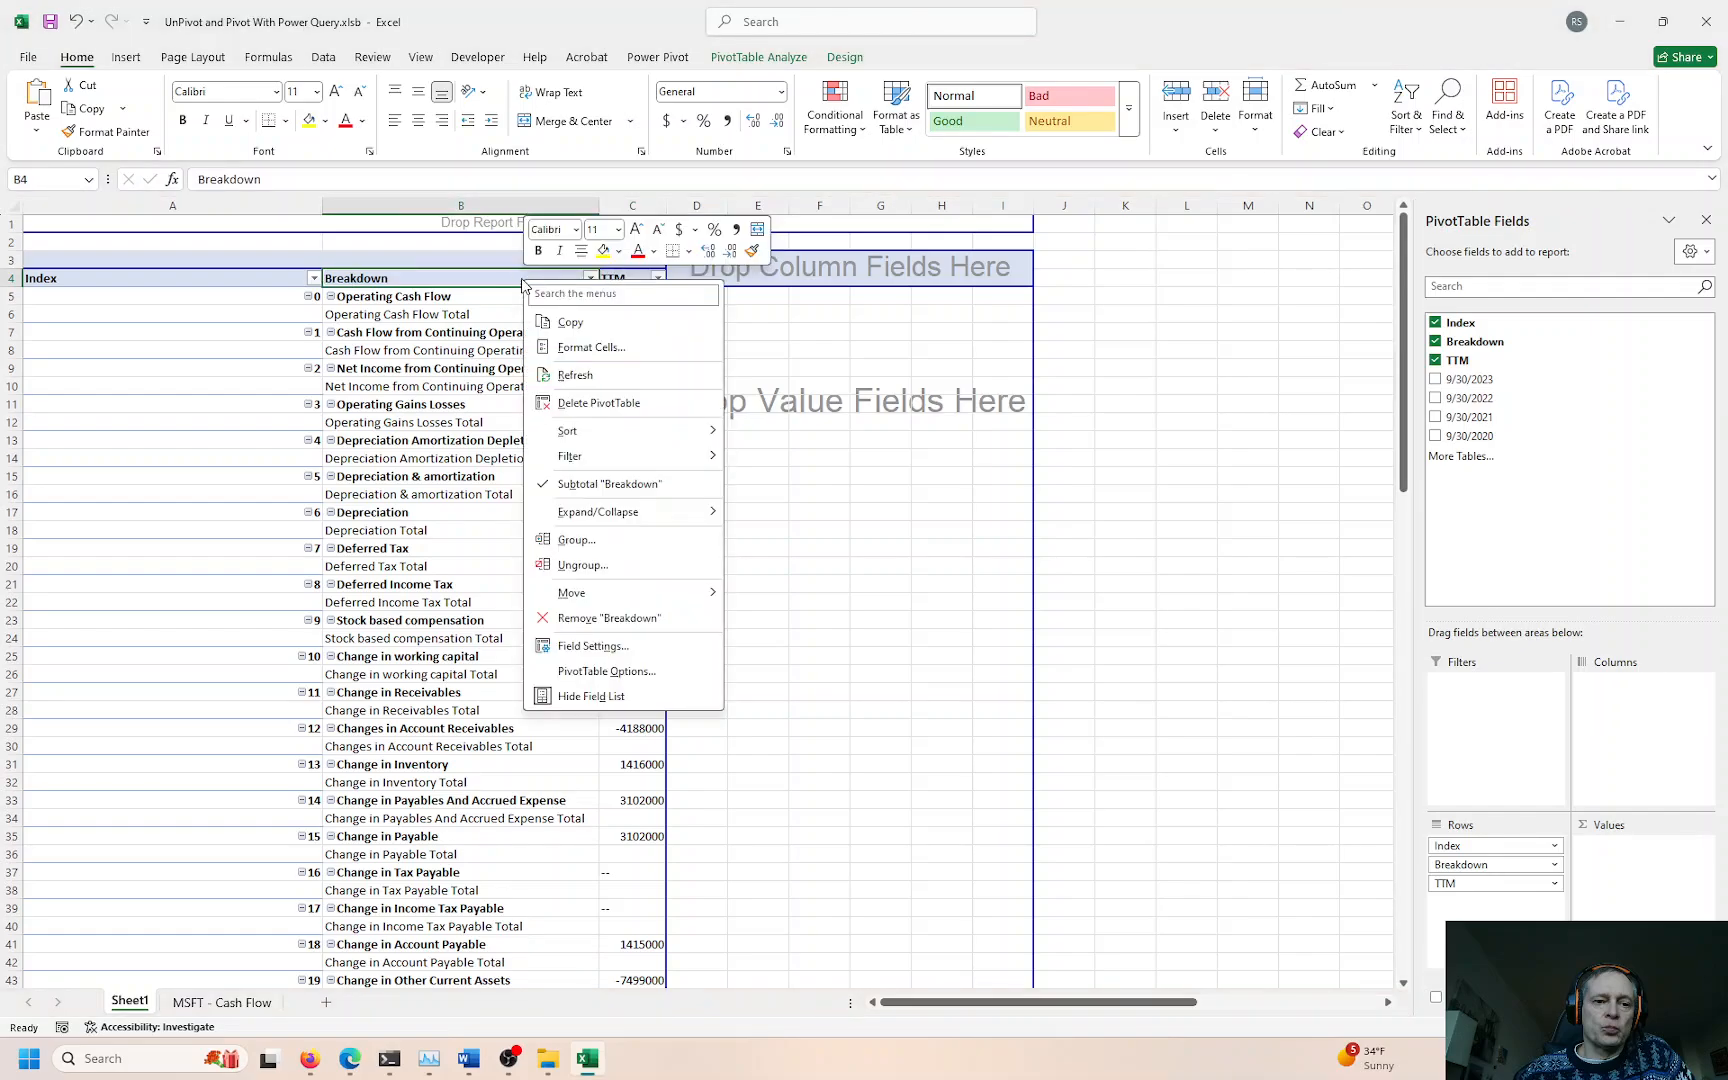
pyautogui.click(568, 485)
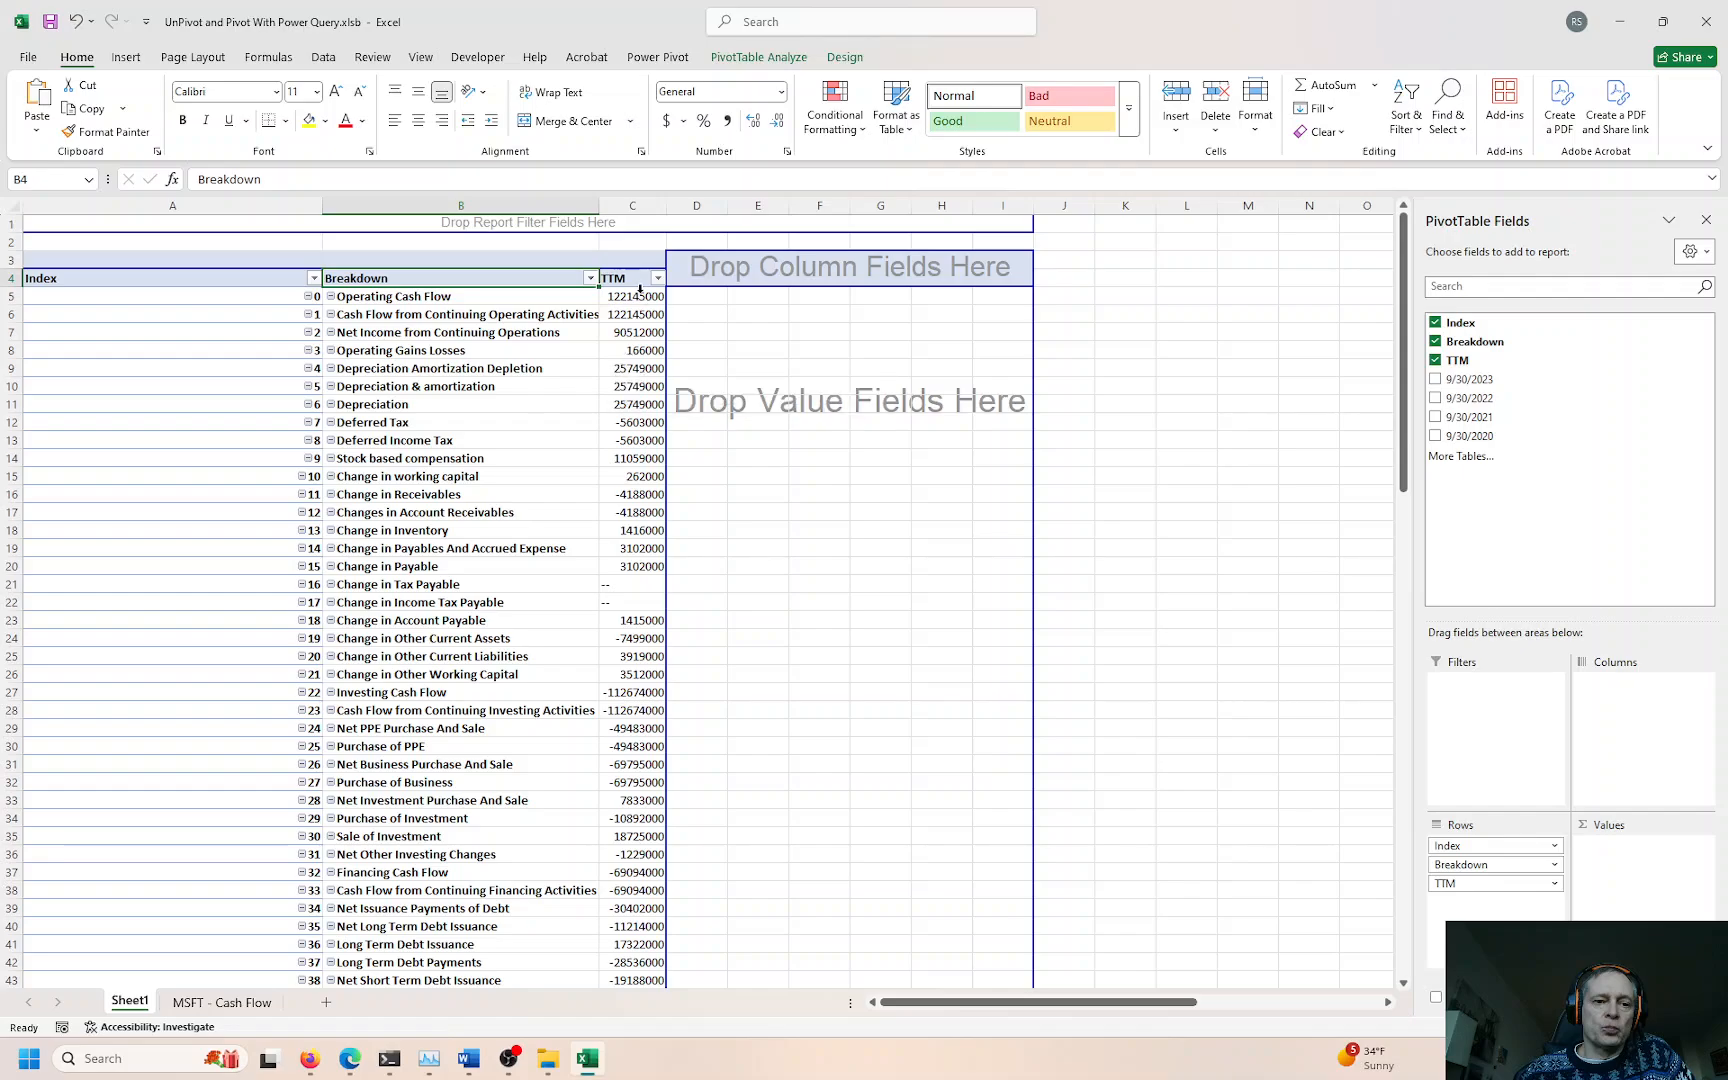
# Step: Try placing the TTM field ahead of Breakdown in the PivotTable rows, and return it to follow Breakdown
pyautogui.moveTo(638, 284)
pyautogui.mouseDown()
pyautogui.moveTo(725, 275)
pyautogui.moveTo(560, 287)
pyautogui.moveTo(620, 287)
pyautogui.mouseUp()
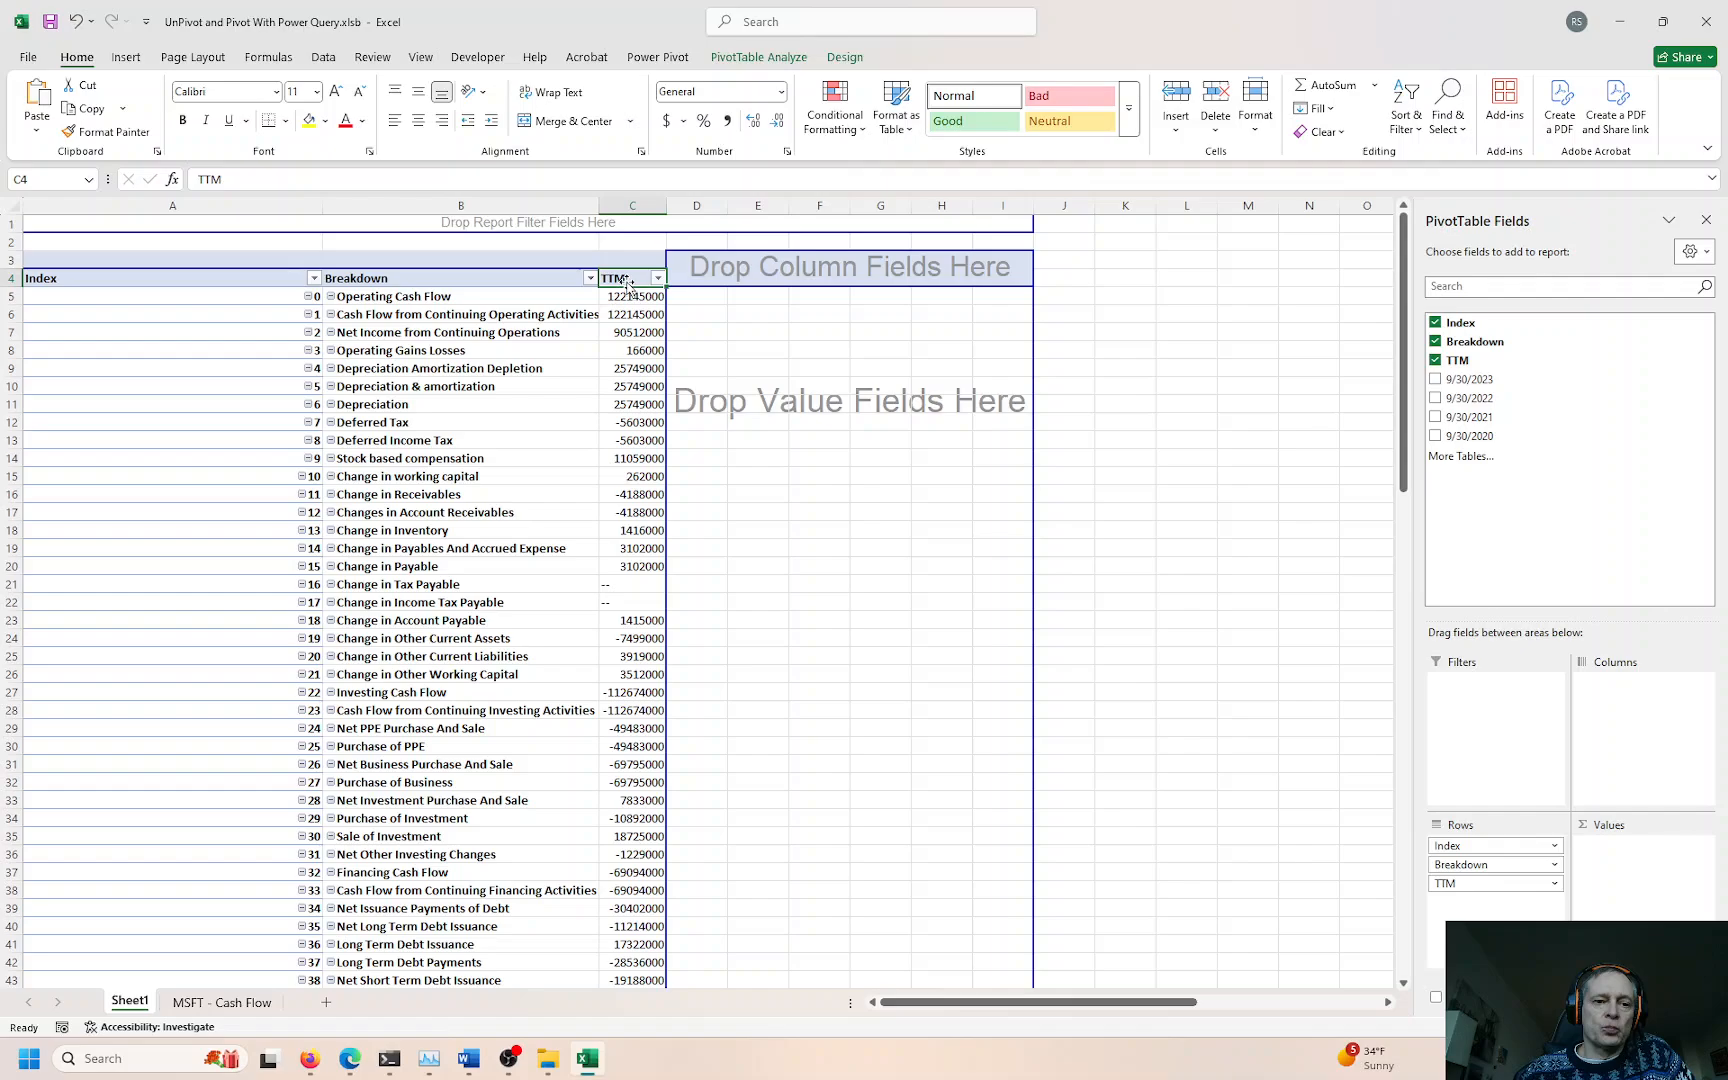
pyautogui.moveTo(626, 284); pyautogui.dragTo(327, 296)
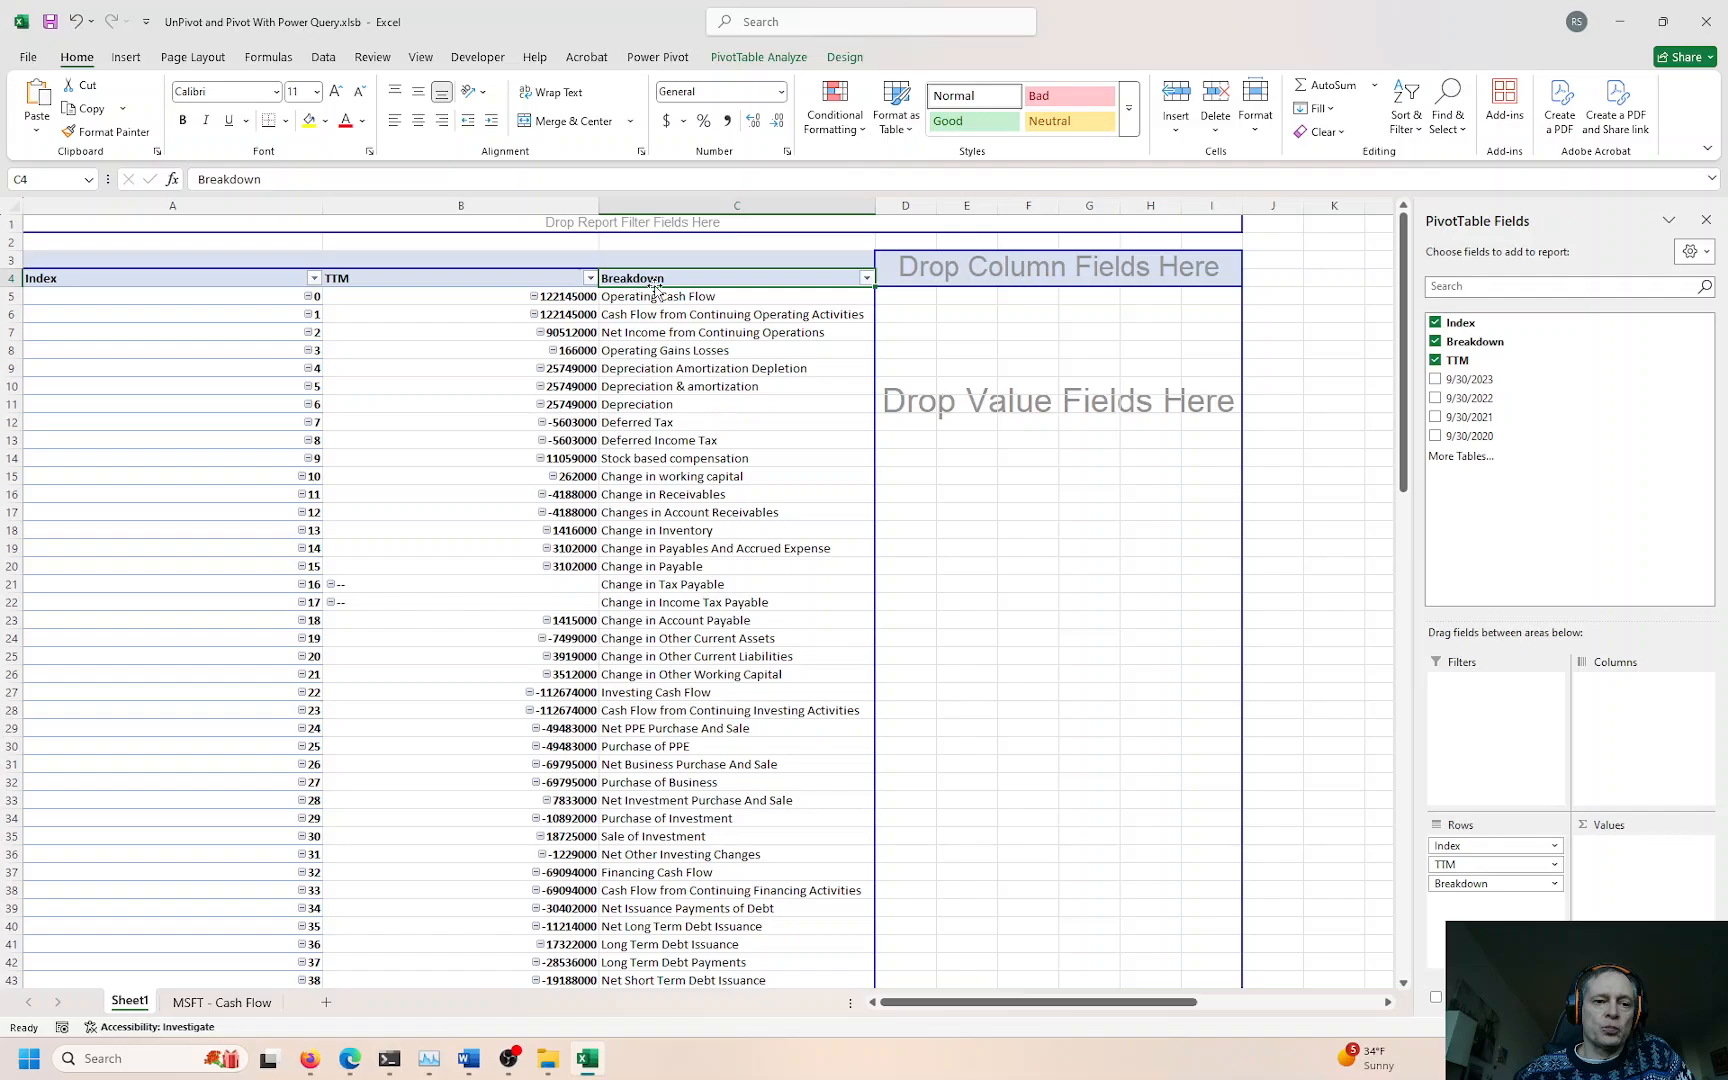
pyautogui.moveTo(652, 285); pyautogui.dragTo(478, 285)
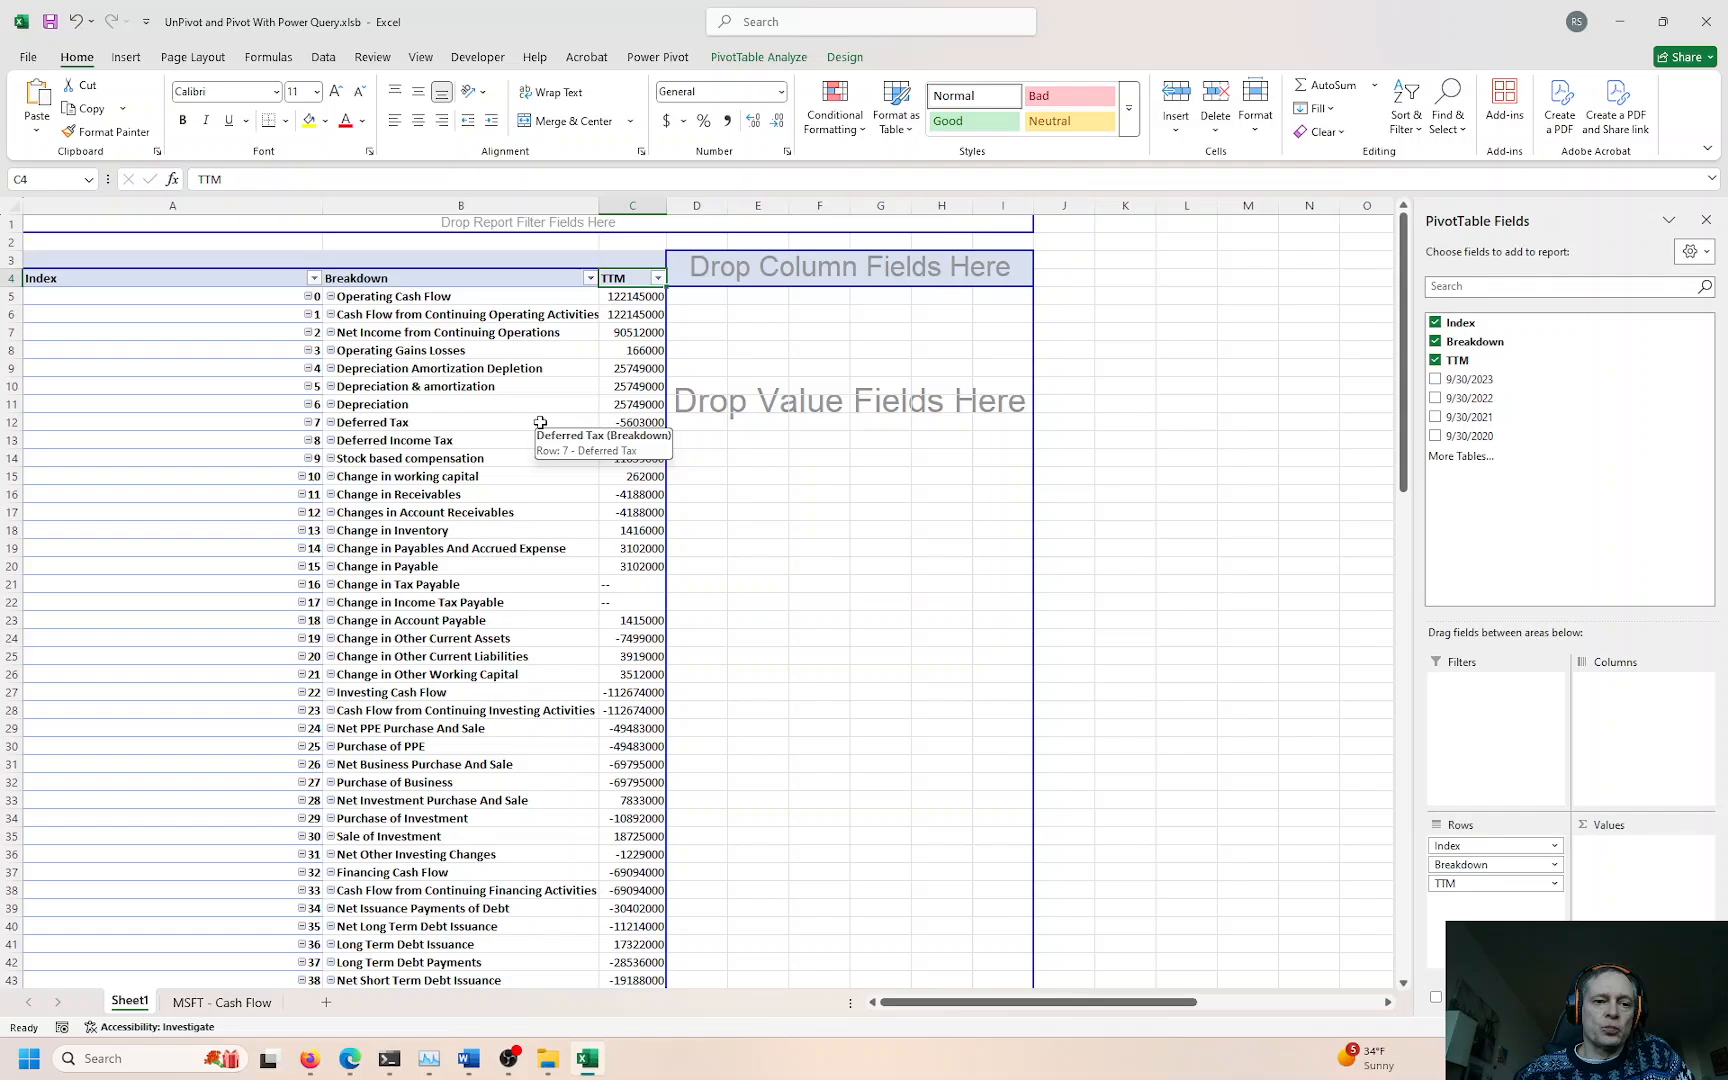
# Step: Review the Index, Breakdown and period value columns of the source table on the MSFT - Cash Flow sheet, and return to the PivotTable
pyautogui.click(212, 1004)
pyautogui.click(52, 222)
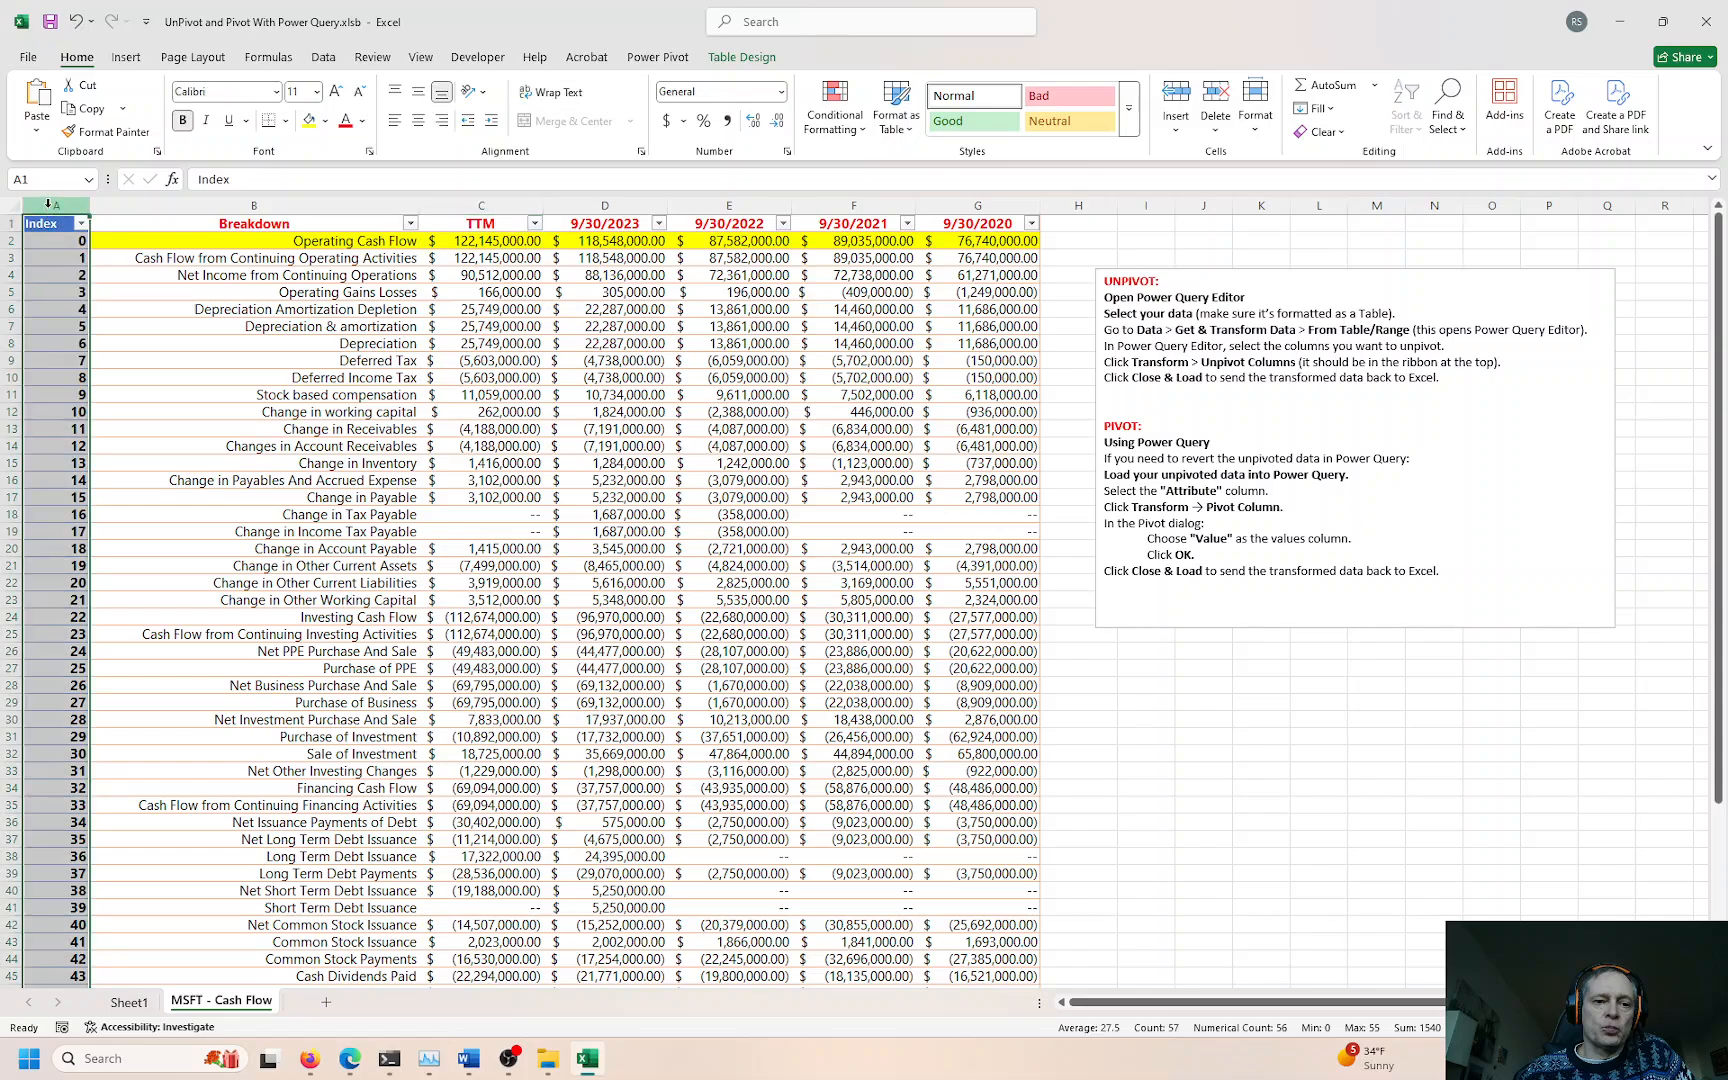
pyautogui.click(378, 203)
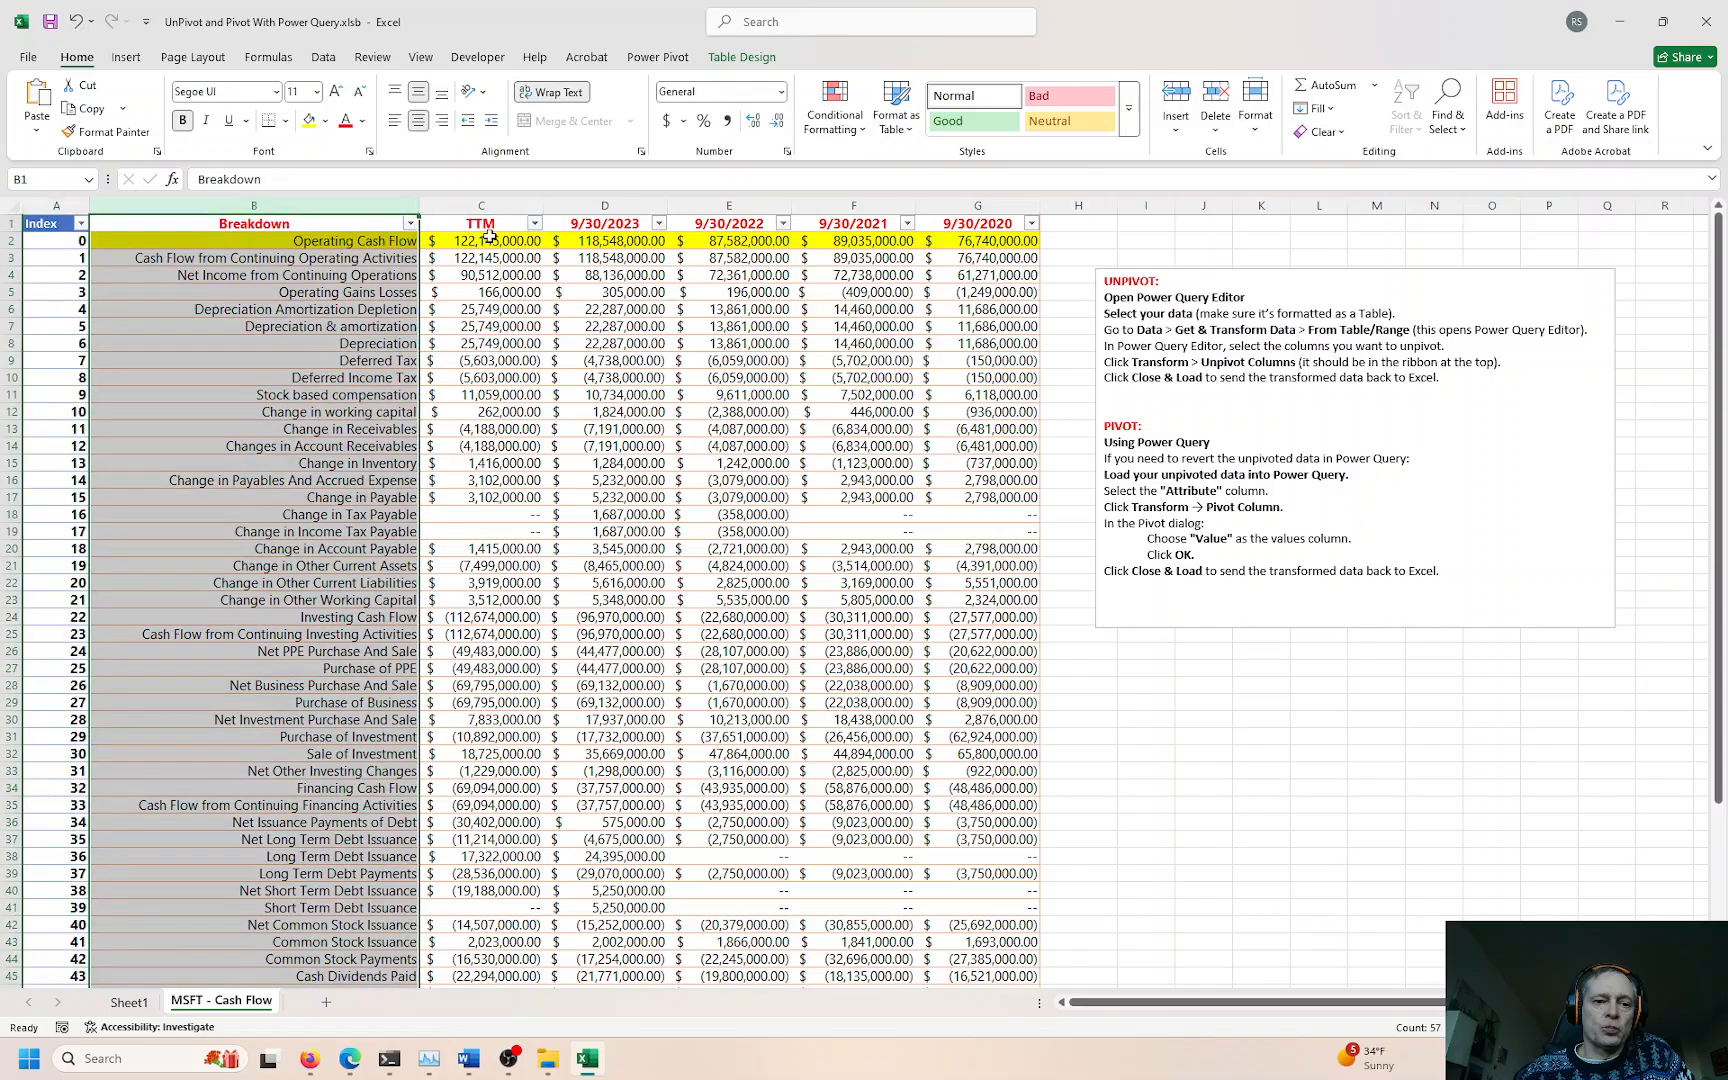
pyautogui.moveTo(490, 240); pyautogui.dragTo(865, 241)
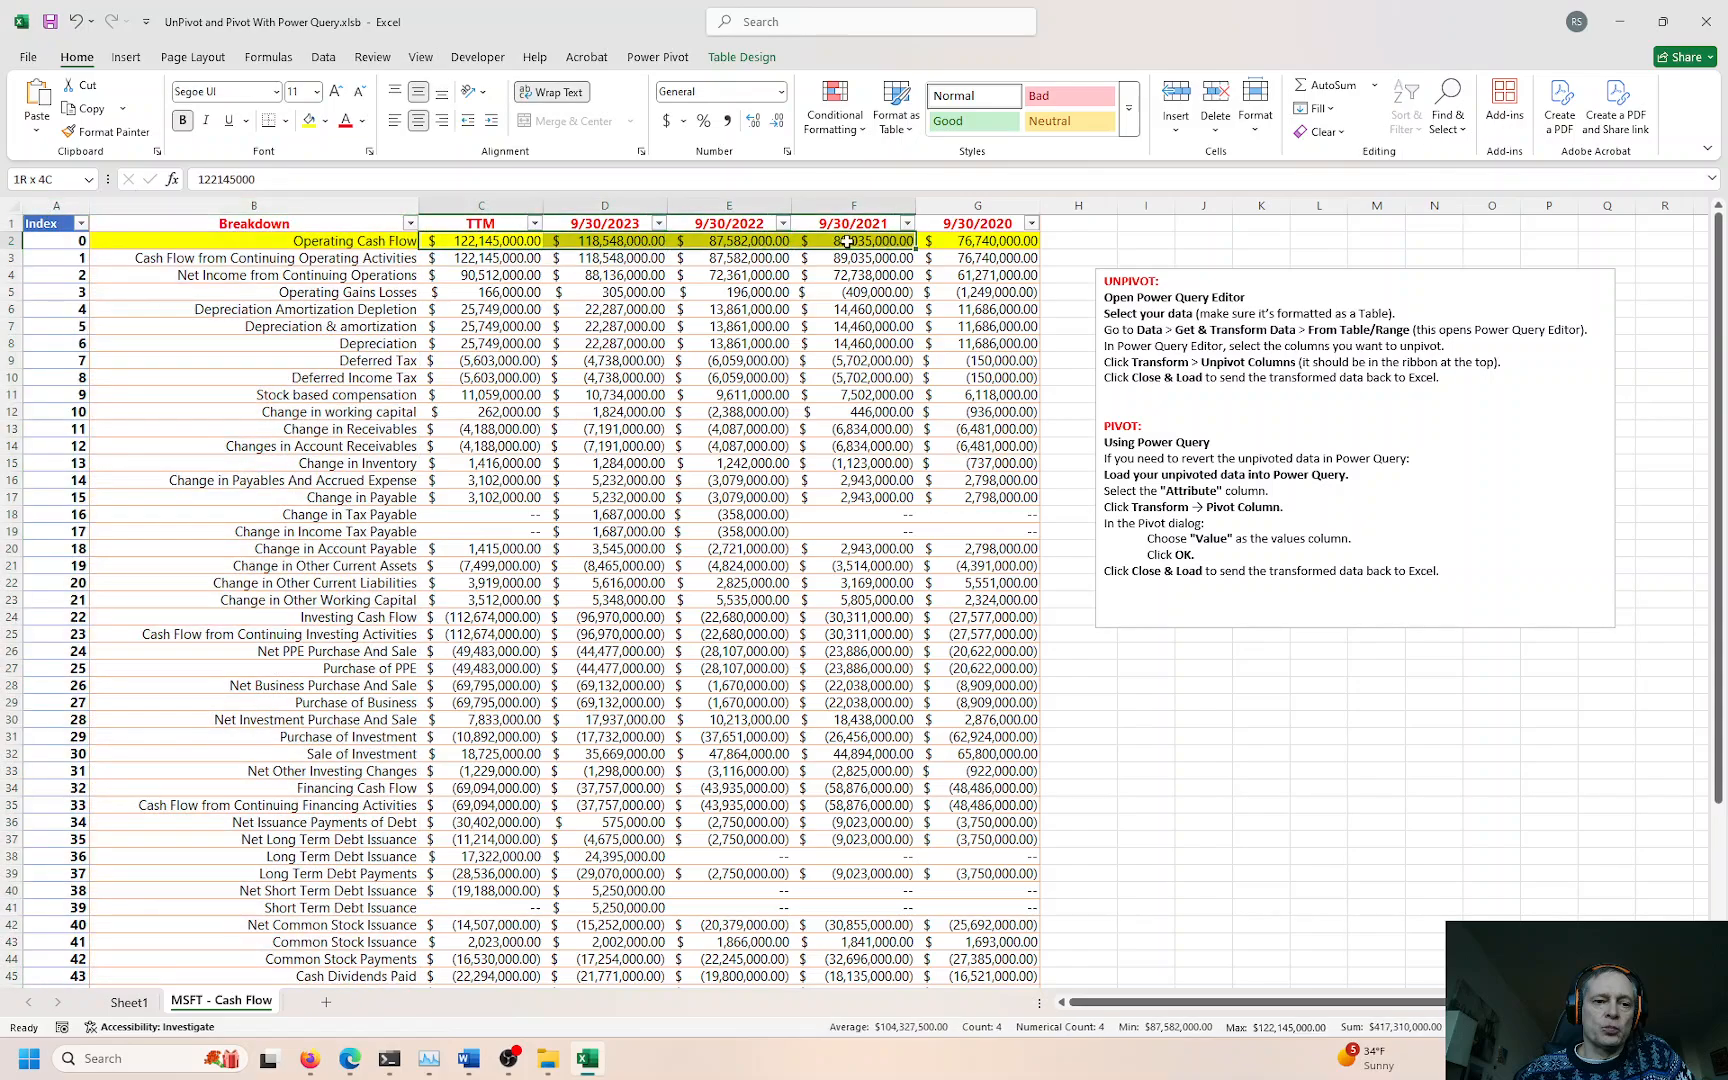
pyautogui.click(493, 223)
pyautogui.moveTo(495, 241); pyautogui.dragTo(850, 452)
pyautogui.click(130, 1002)
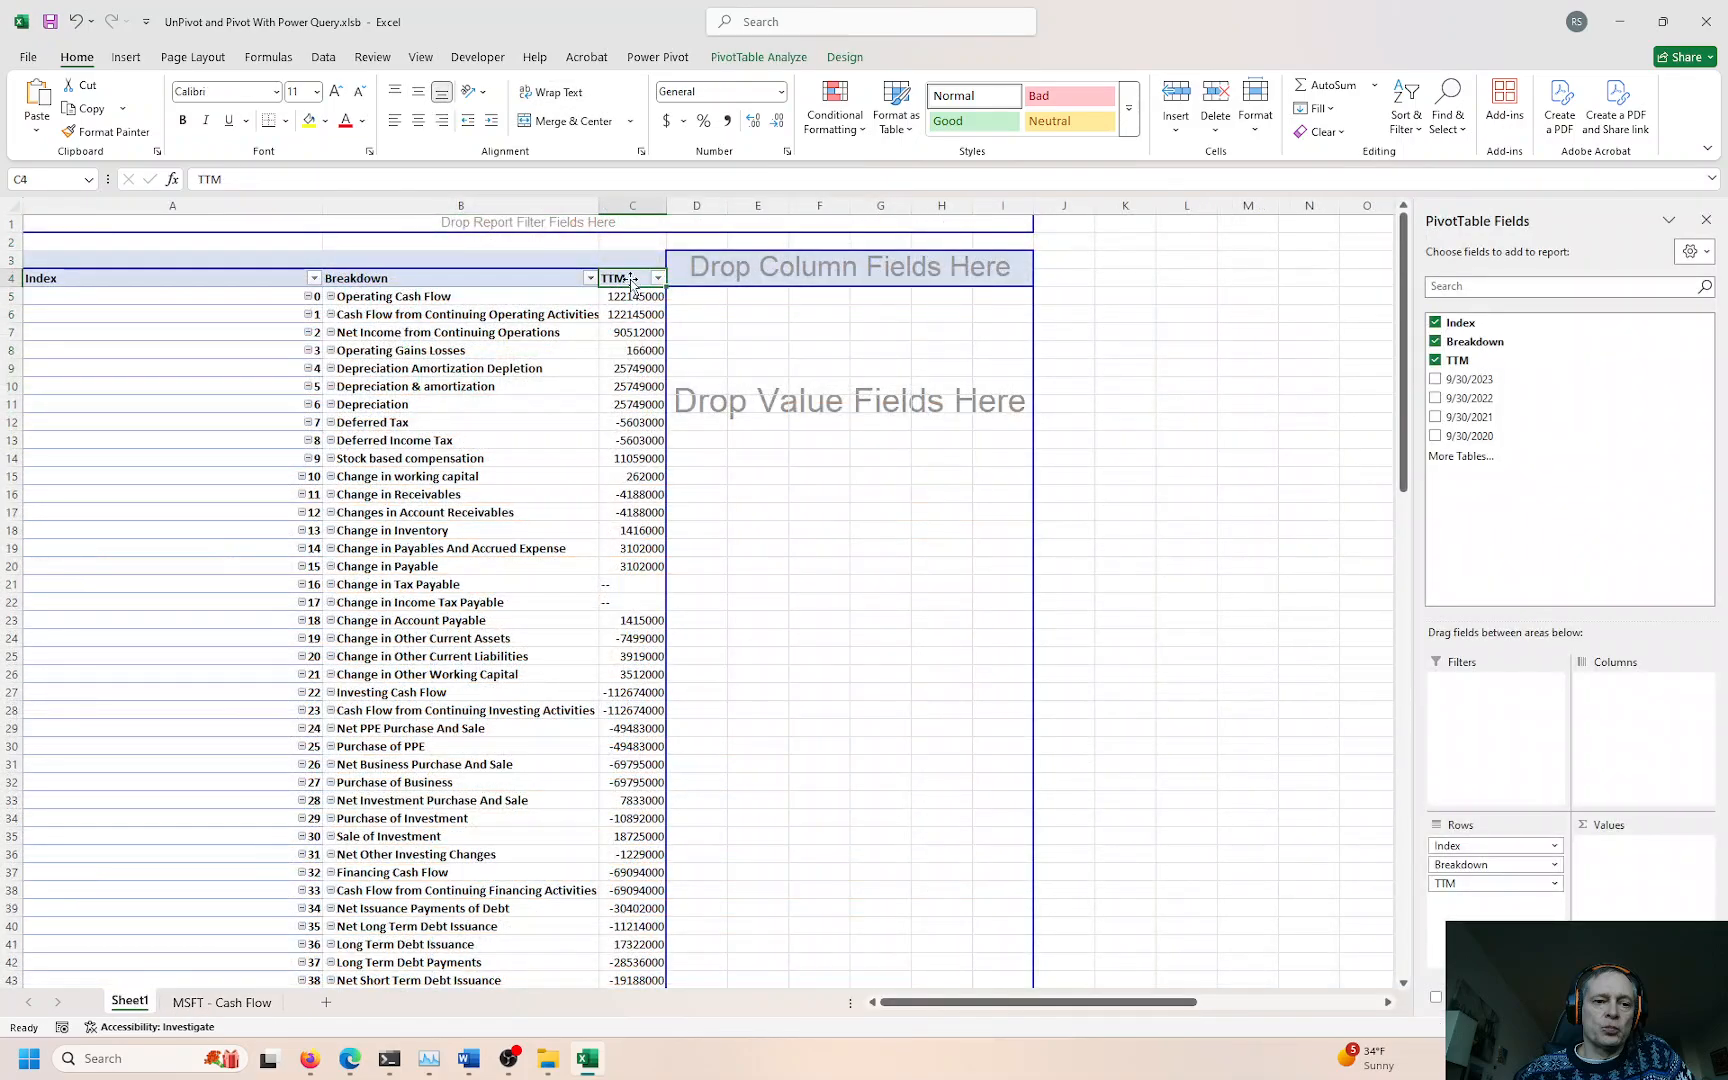
# Step: Remove the TTM and Breakdown fields from the PivotTable, and delete the PivotTable's sheet
pyautogui.moveTo(631, 285); pyautogui.dragTo(1107, 274)
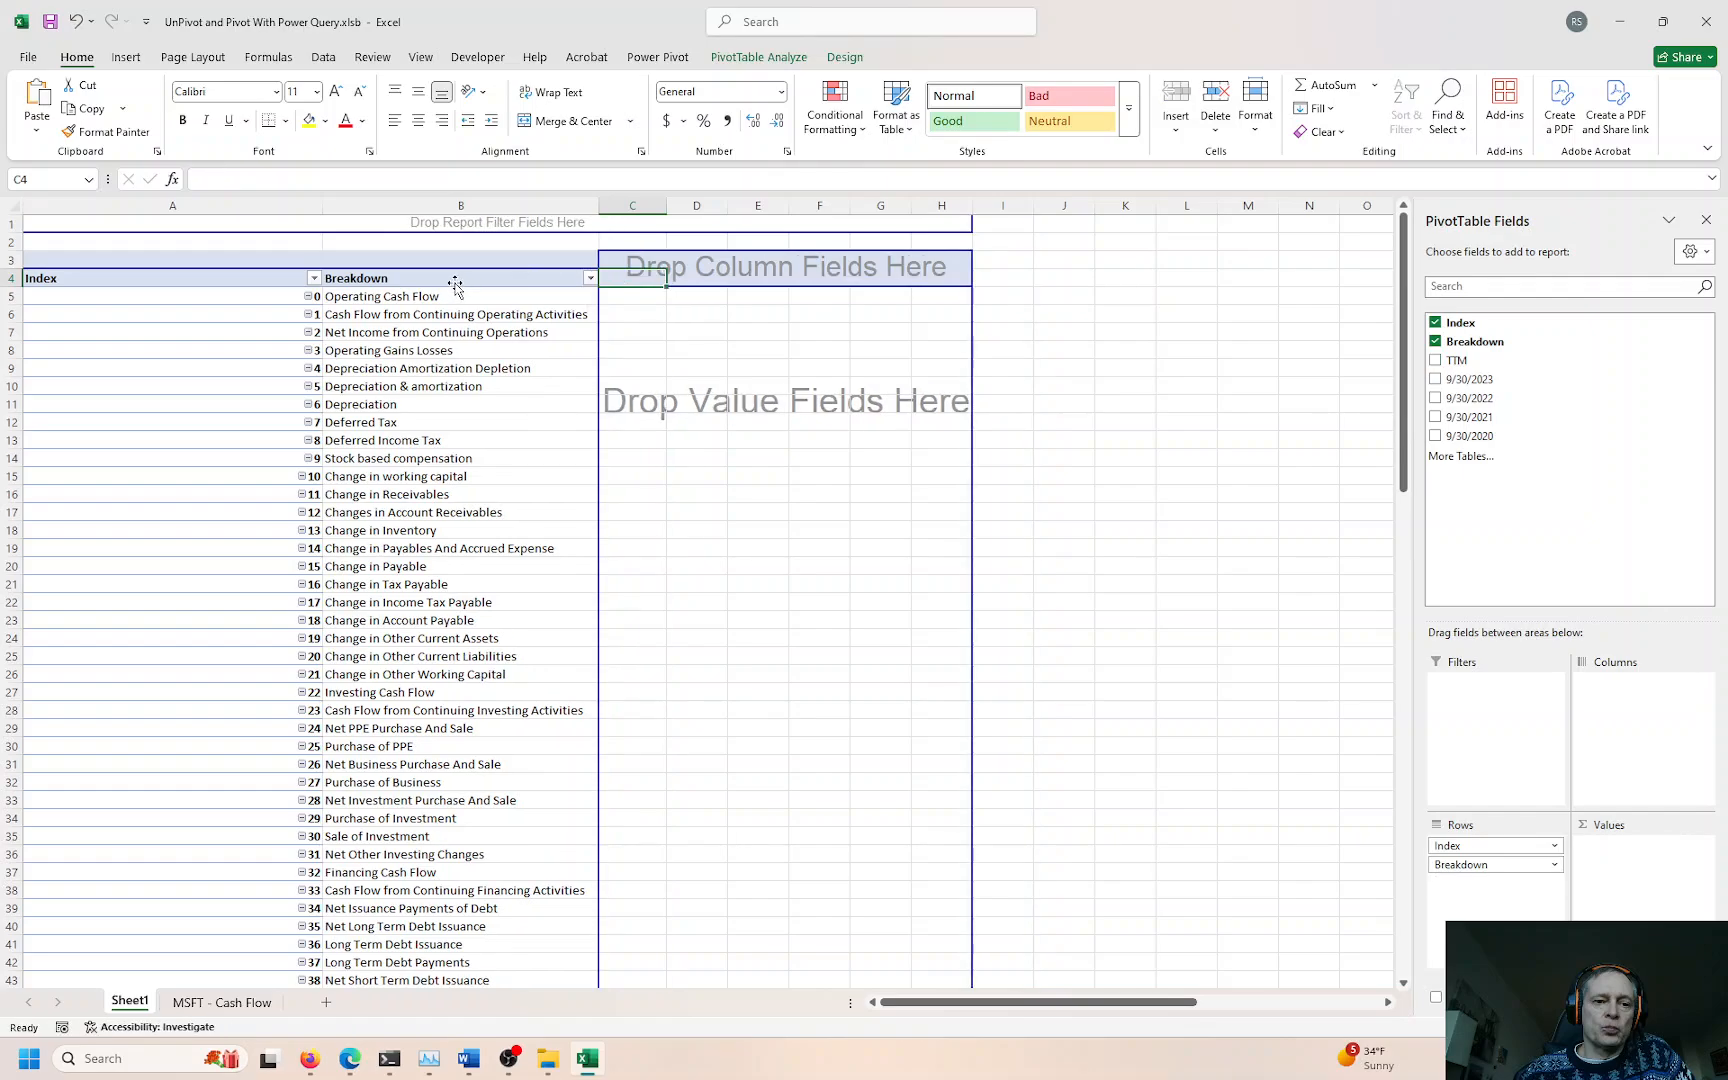
pyautogui.moveTo(452, 283); pyautogui.dragTo(1127, 275)
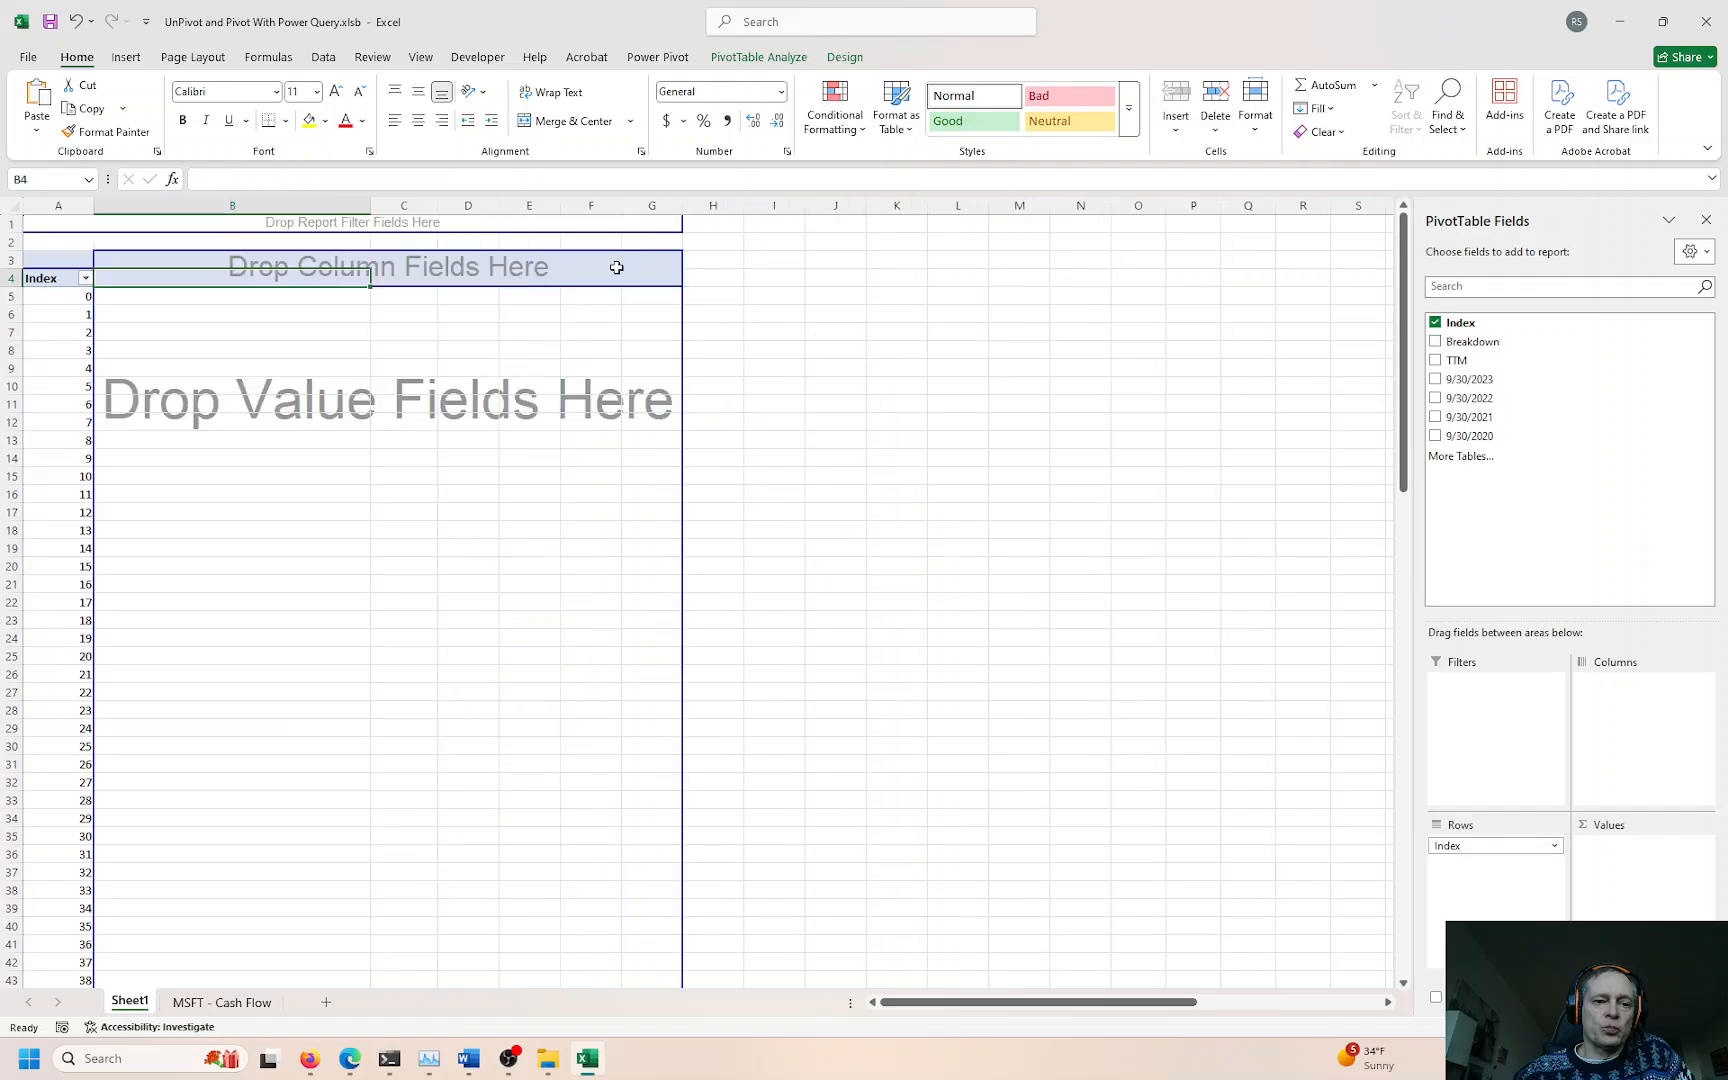
pyautogui.rightClick(125, 1004)
pyautogui.click(178, 787)
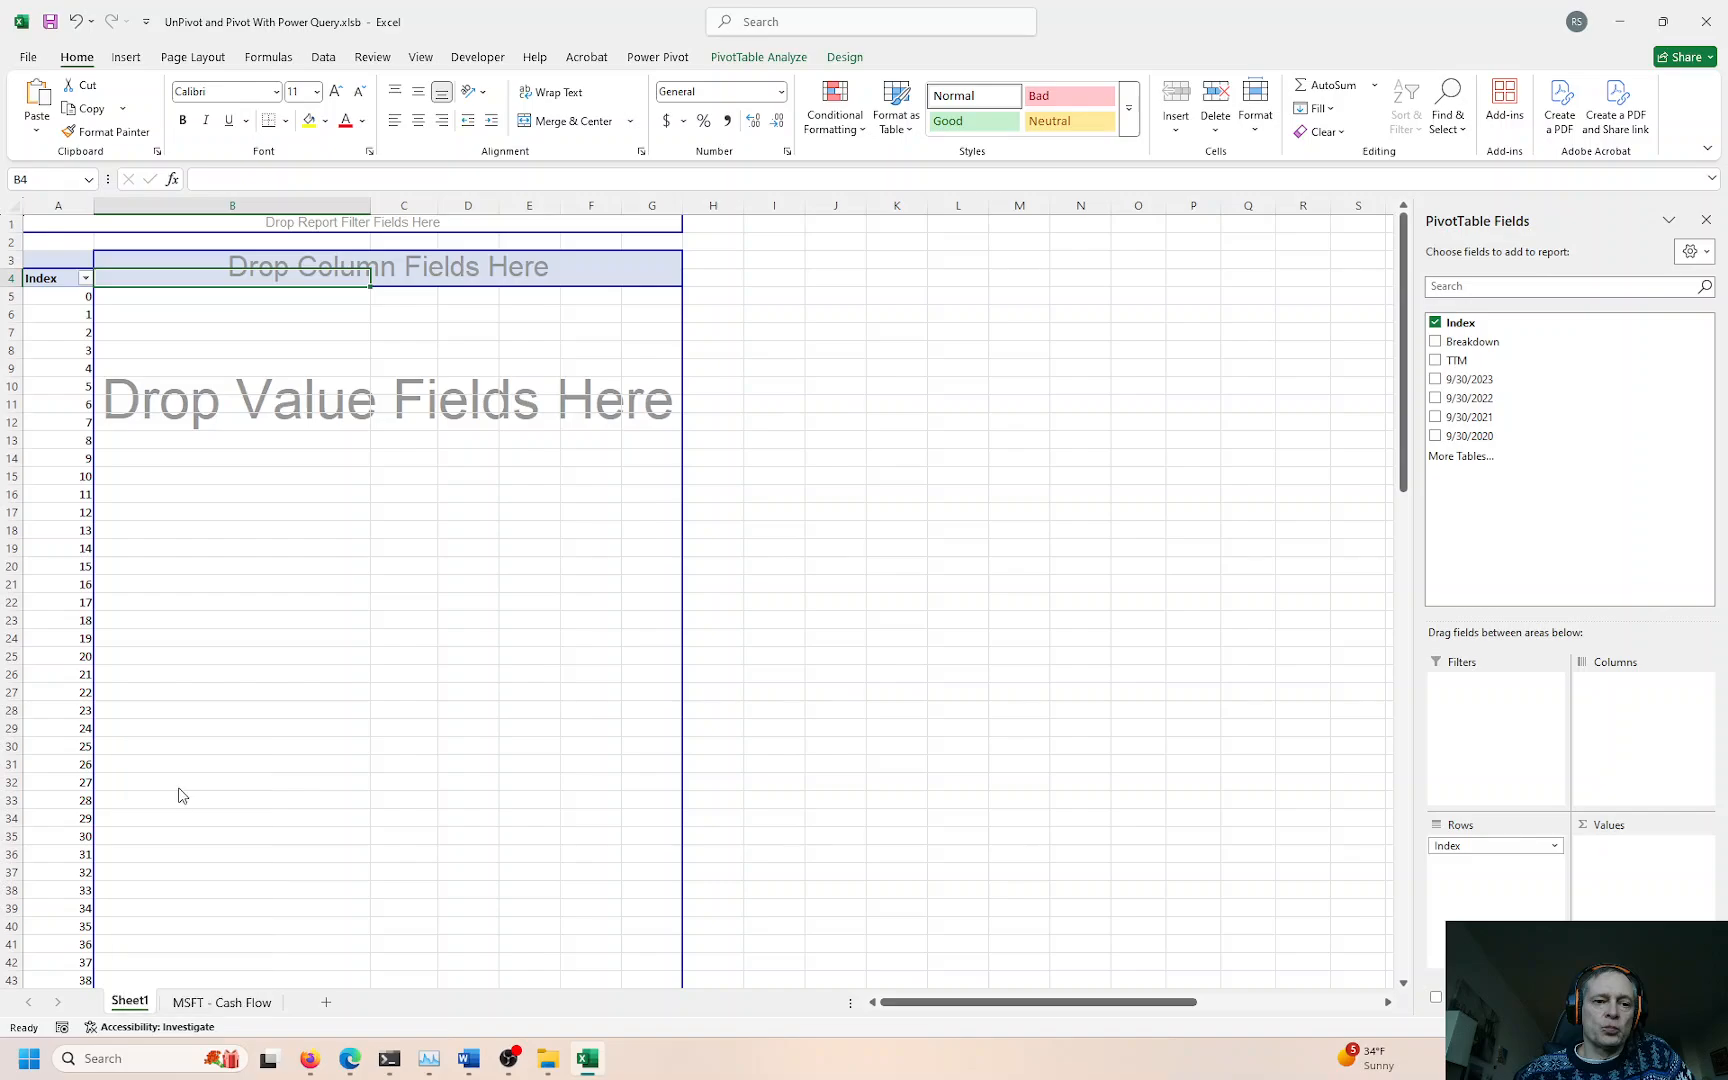
pyautogui.click(826, 577)
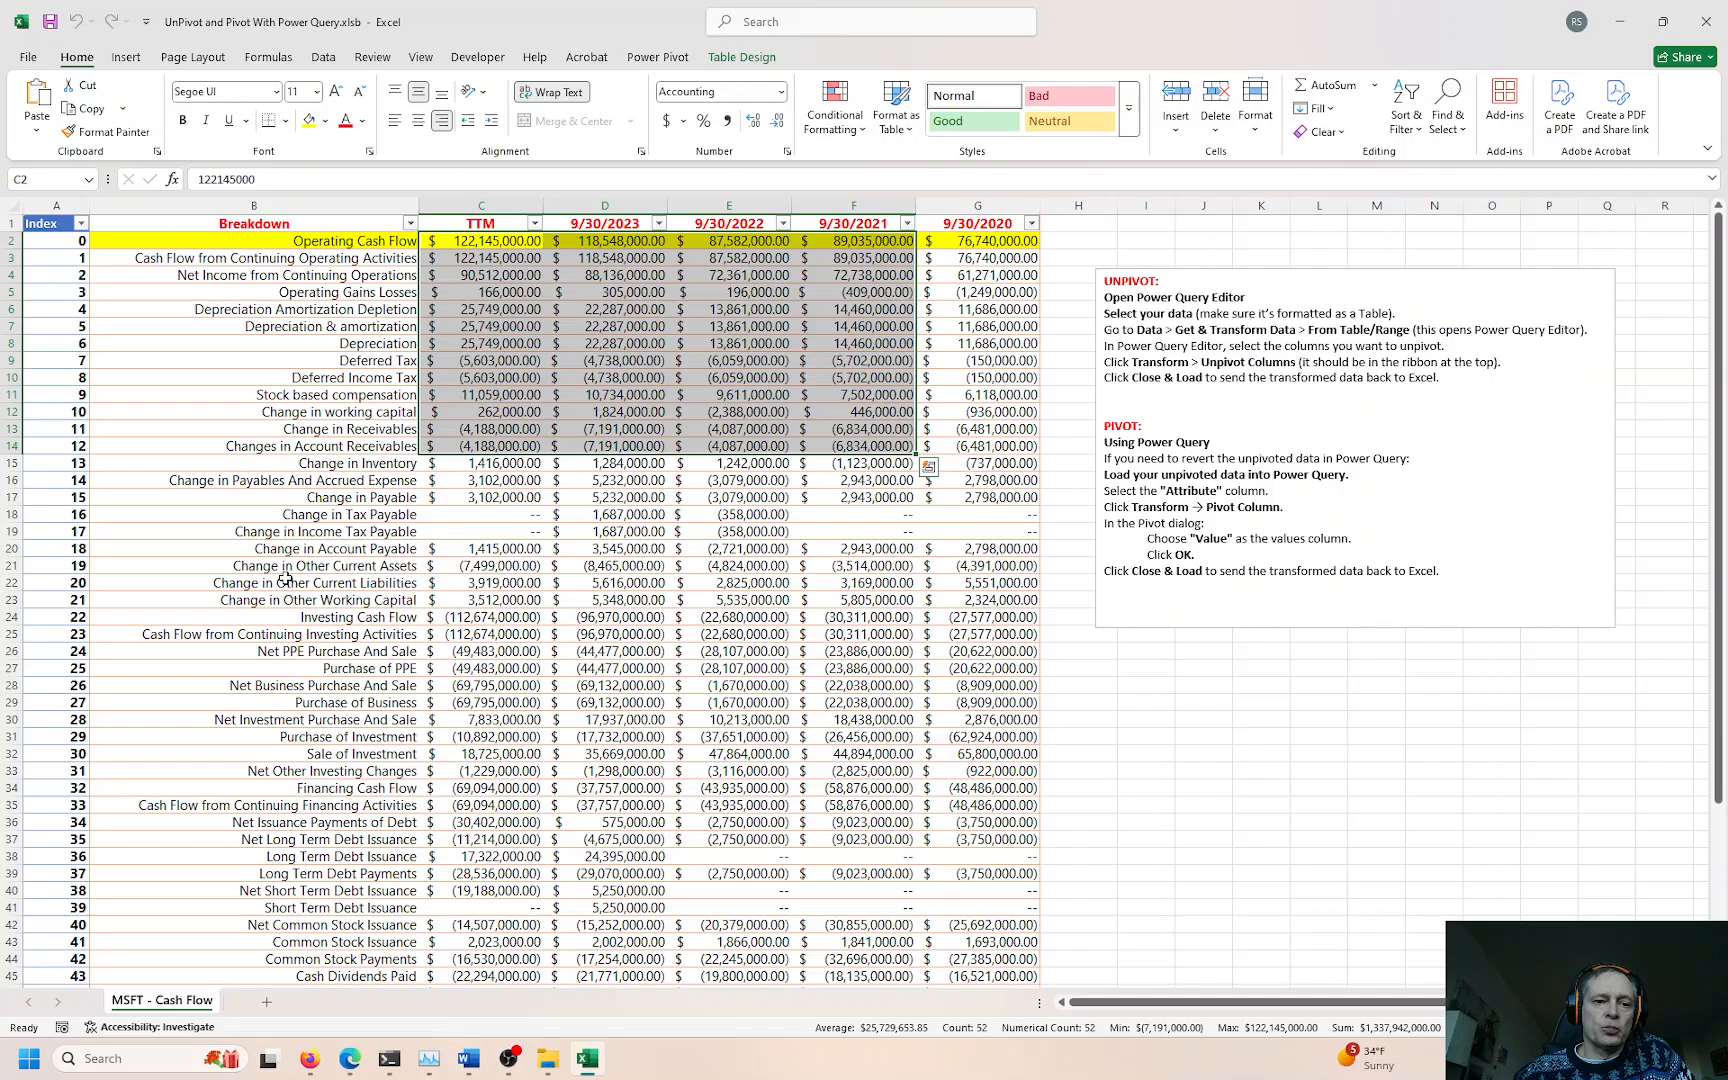
# Step: Examine the source table's Index and Breakdown columns, period headers and Operating Cash Flow values from TTM to 9/30/2020
pyautogui.click(484, 479)
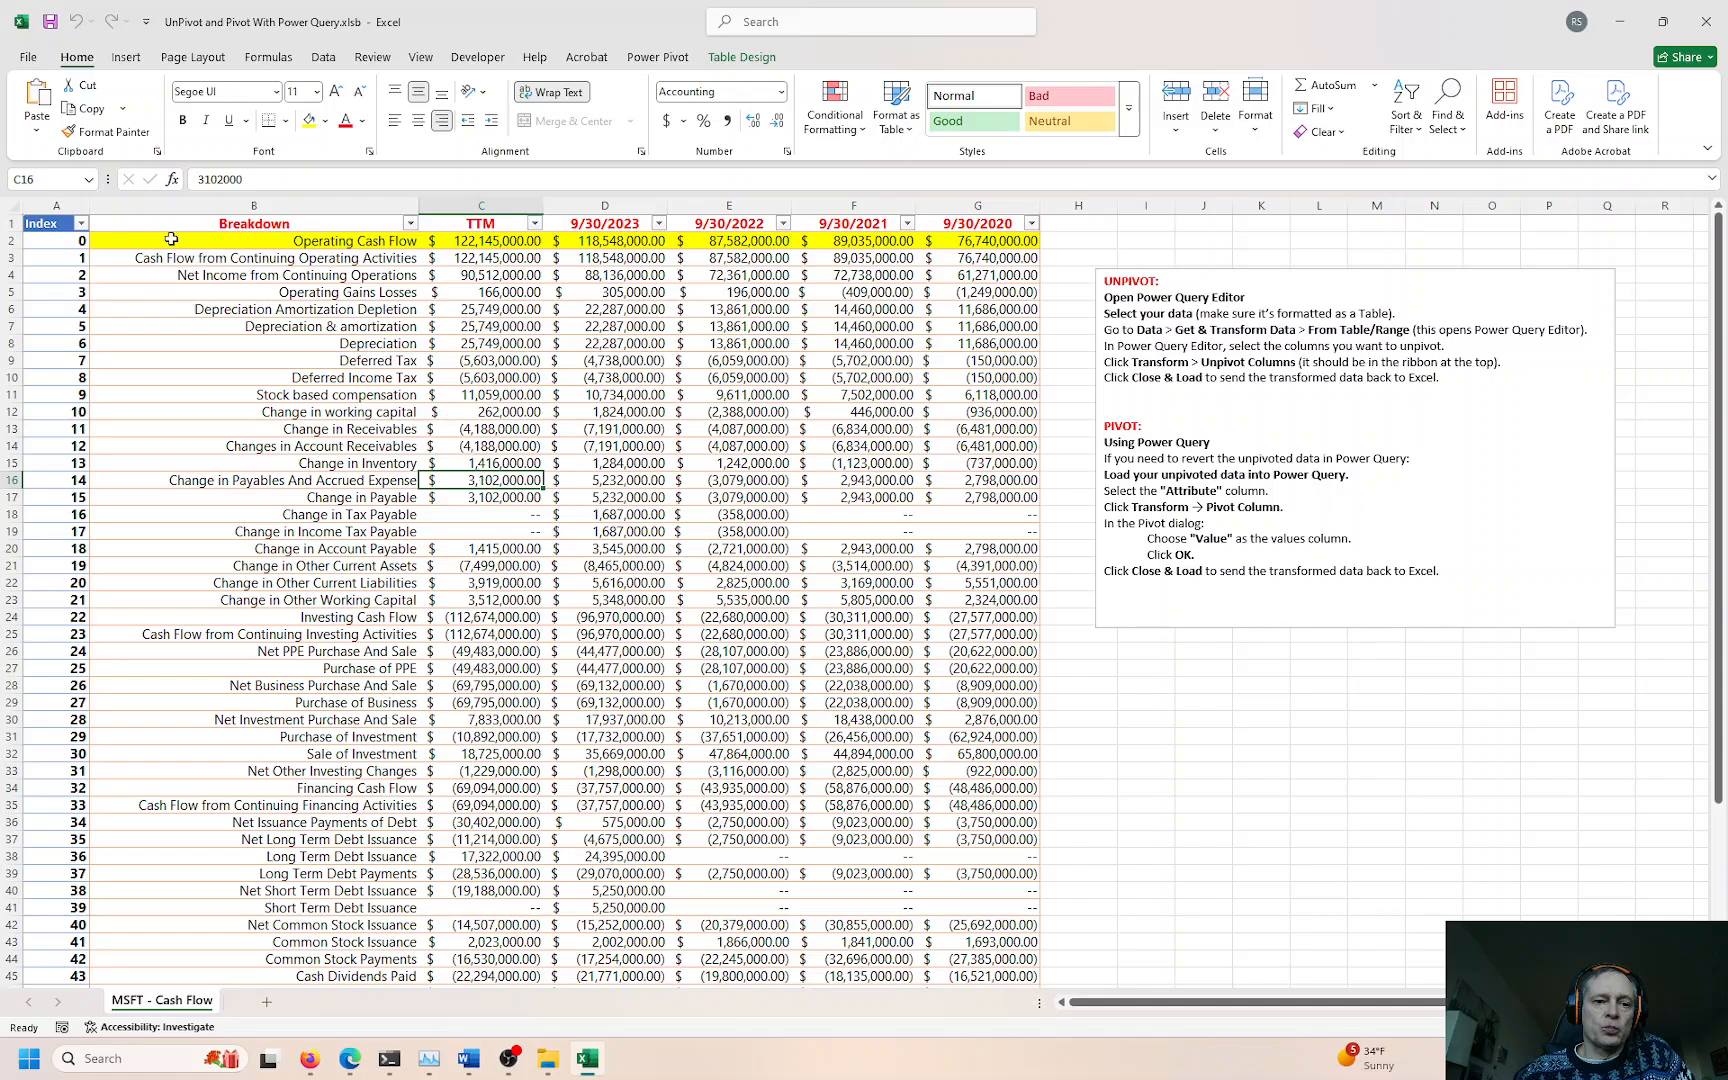
pyautogui.click(56, 205)
pyautogui.click(172, 205)
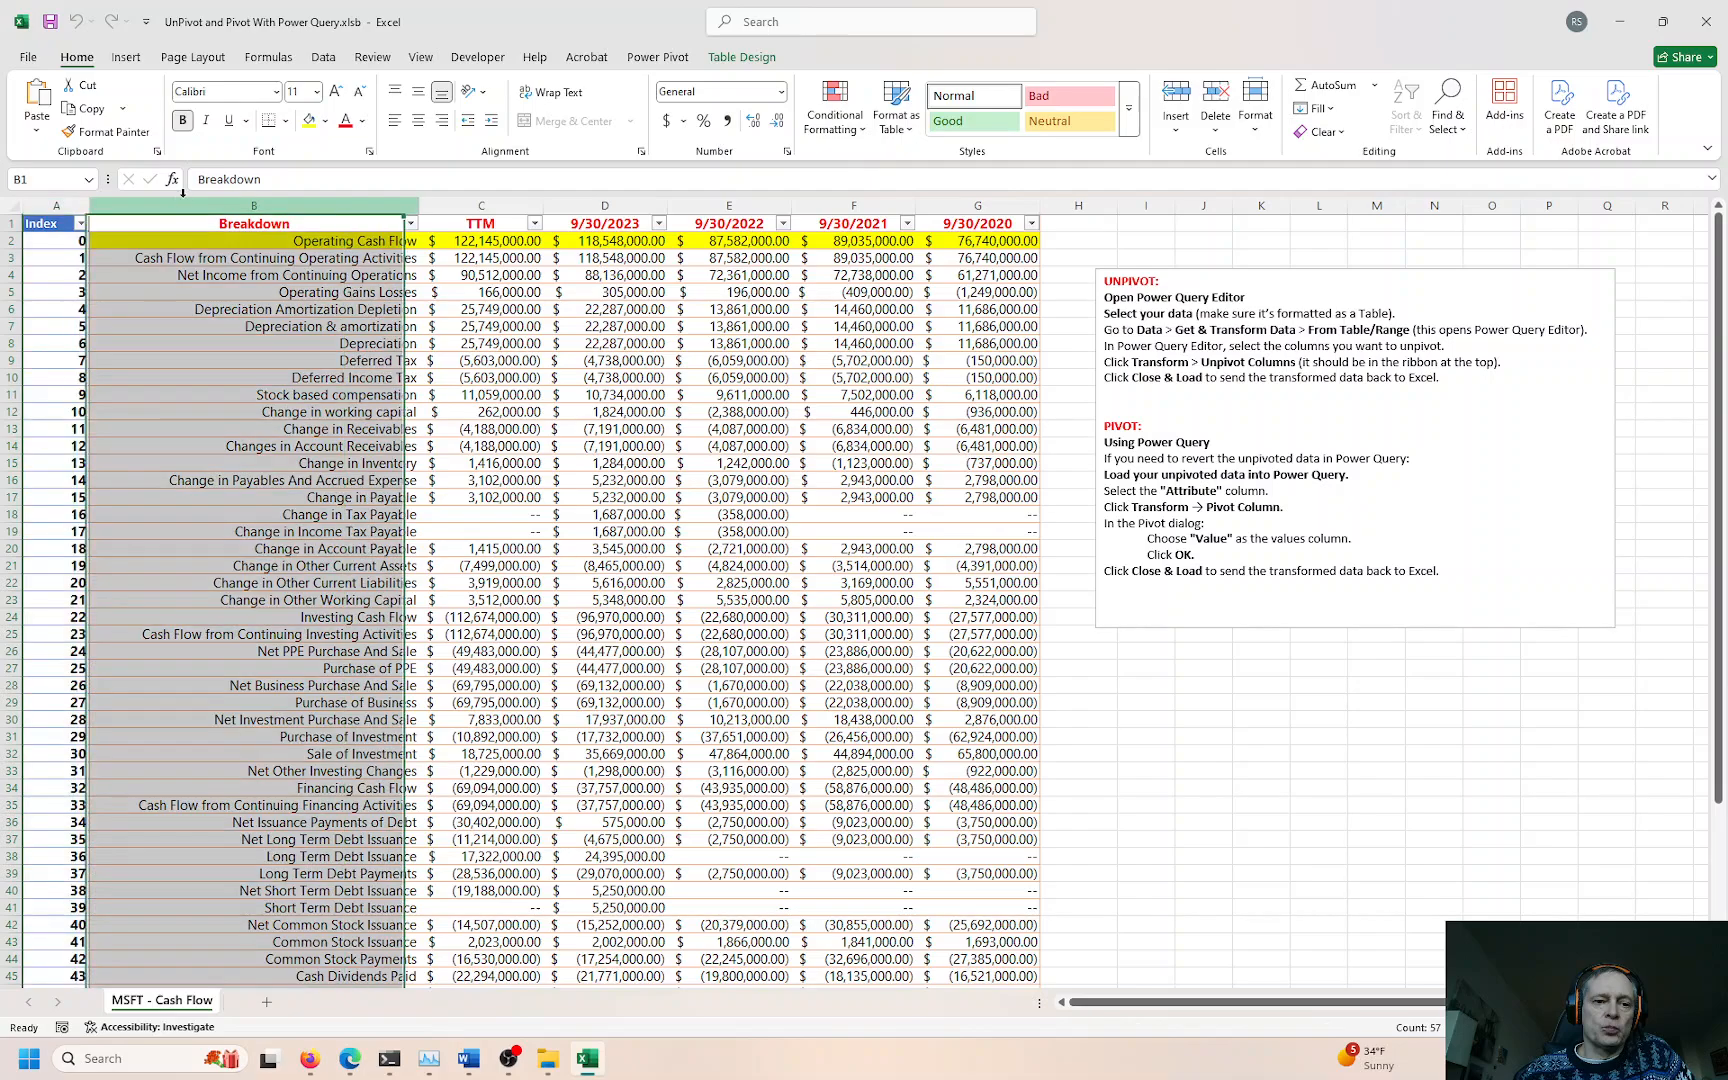
pyautogui.moveTo(492, 227); pyautogui.dragTo(981, 224)
pyautogui.moveTo(490, 241); pyautogui.dragTo(970, 236)
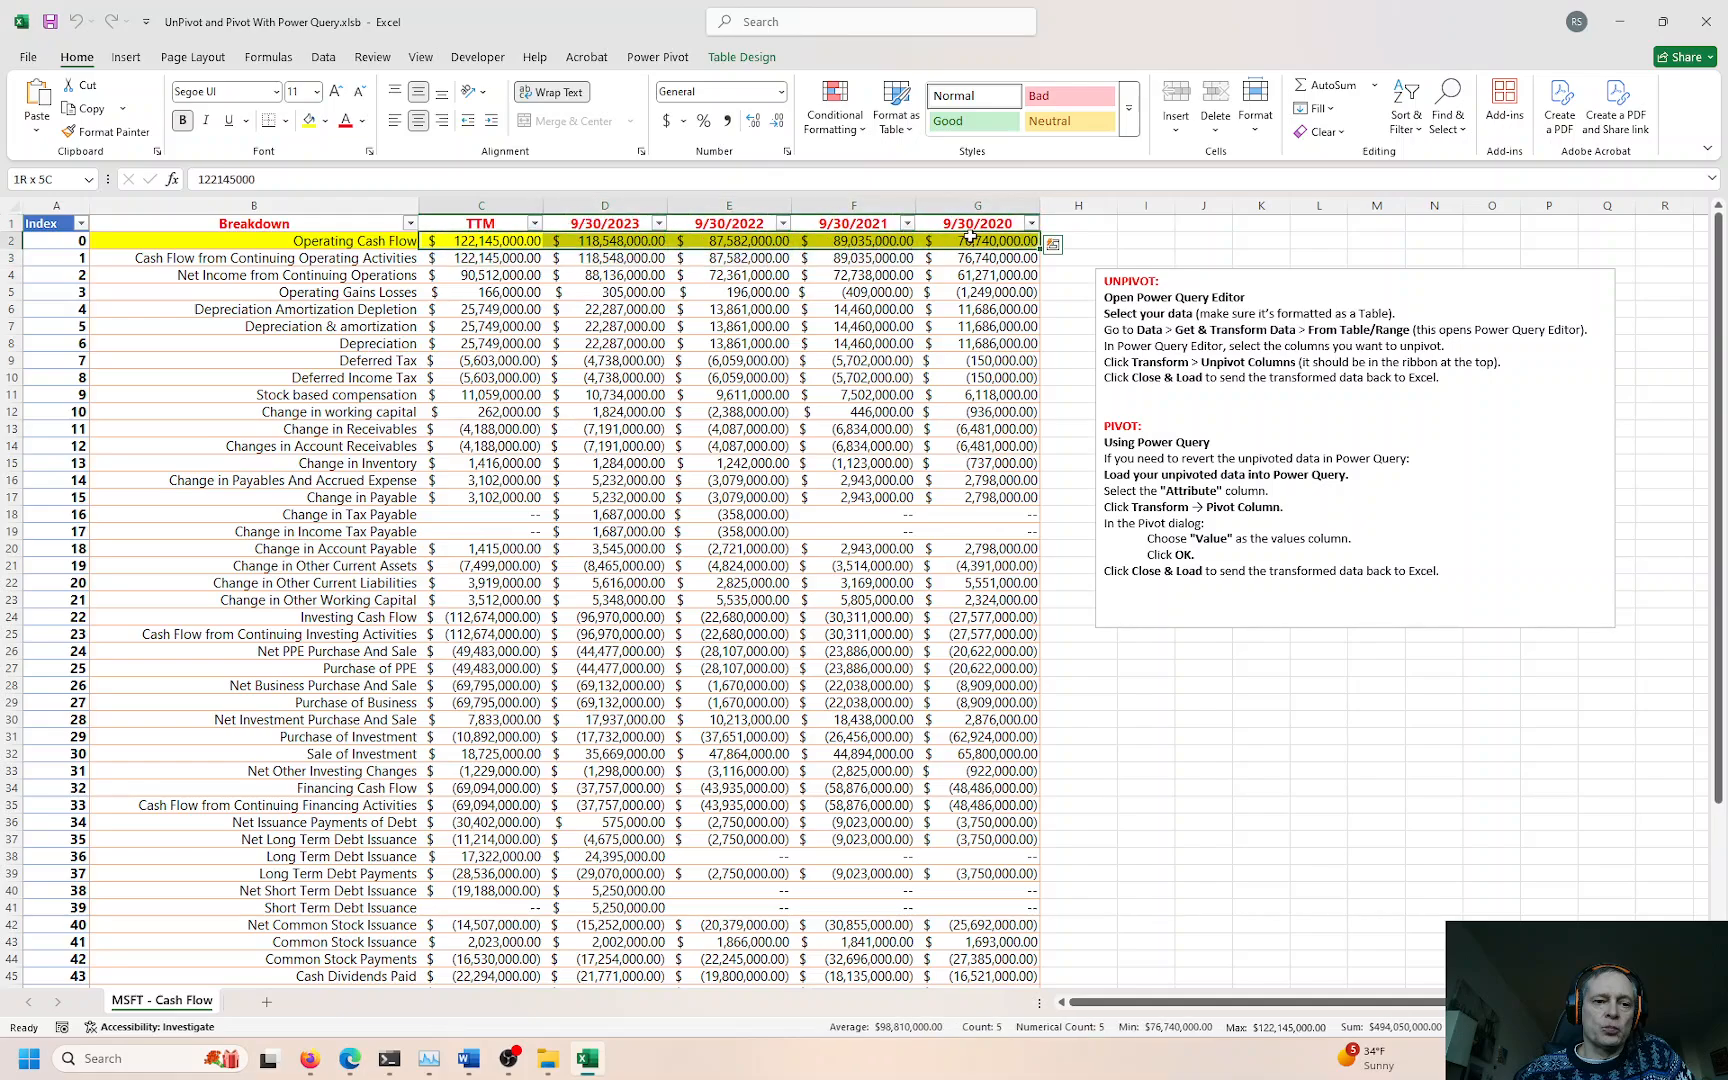
pyautogui.moveTo(970, 236); pyautogui.dragTo(970, 236)
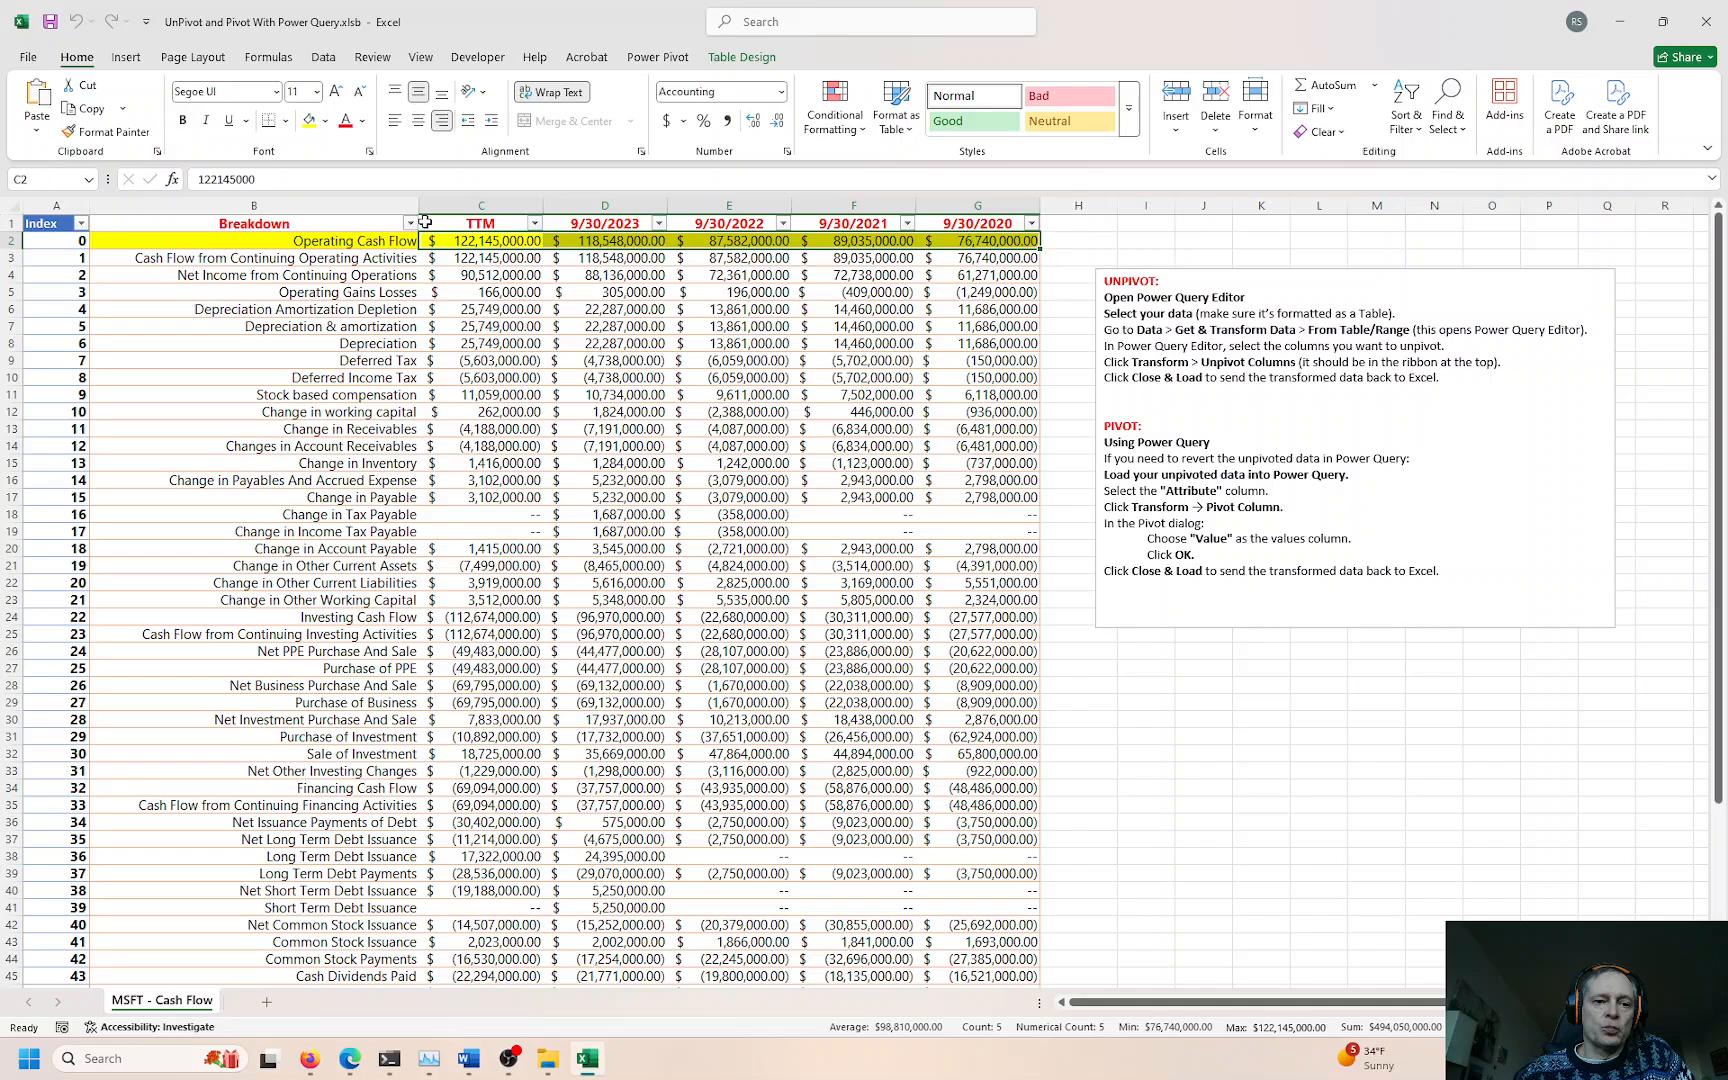
# Step: Copy the full Index and Breakdown columns, headers included, into cell A1 of a new sheet
pyautogui.moveTo(282, 223); pyautogui.dragTo(77, 221)
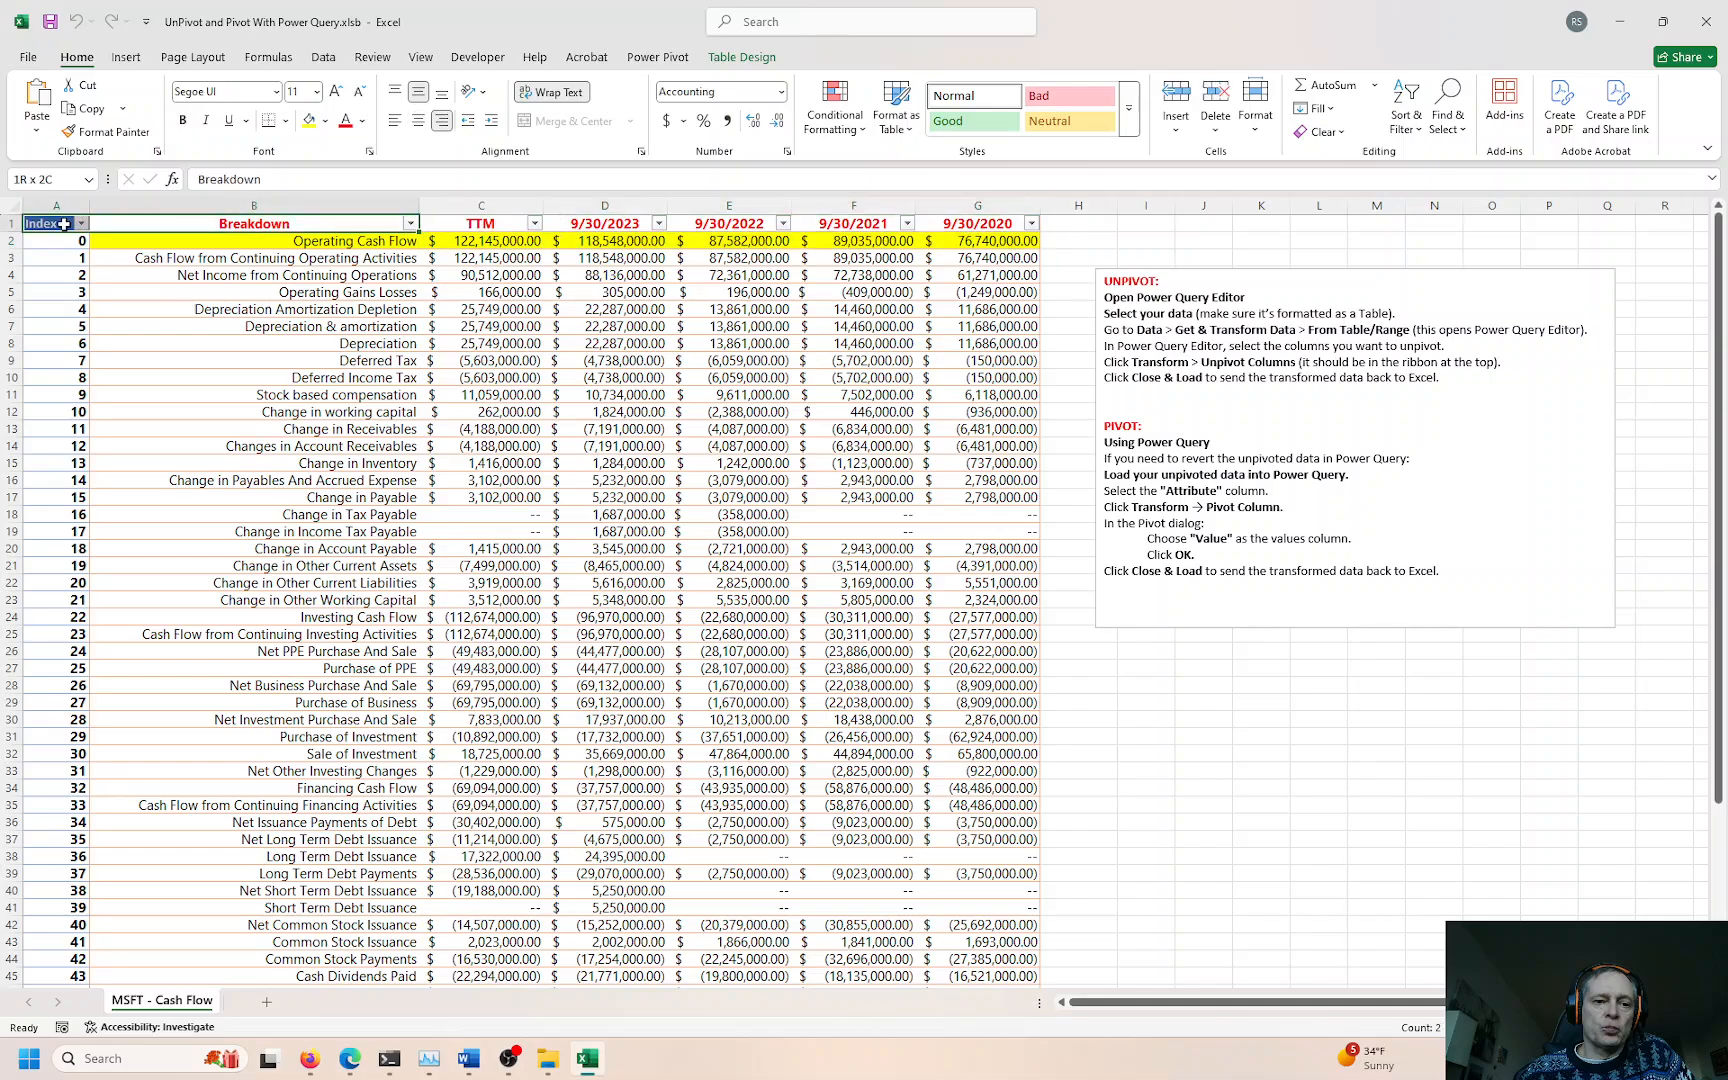
pyautogui.hotkey('ctrl', 'shift', 'Down')
pyautogui.hotkey('ctrl', 'c')
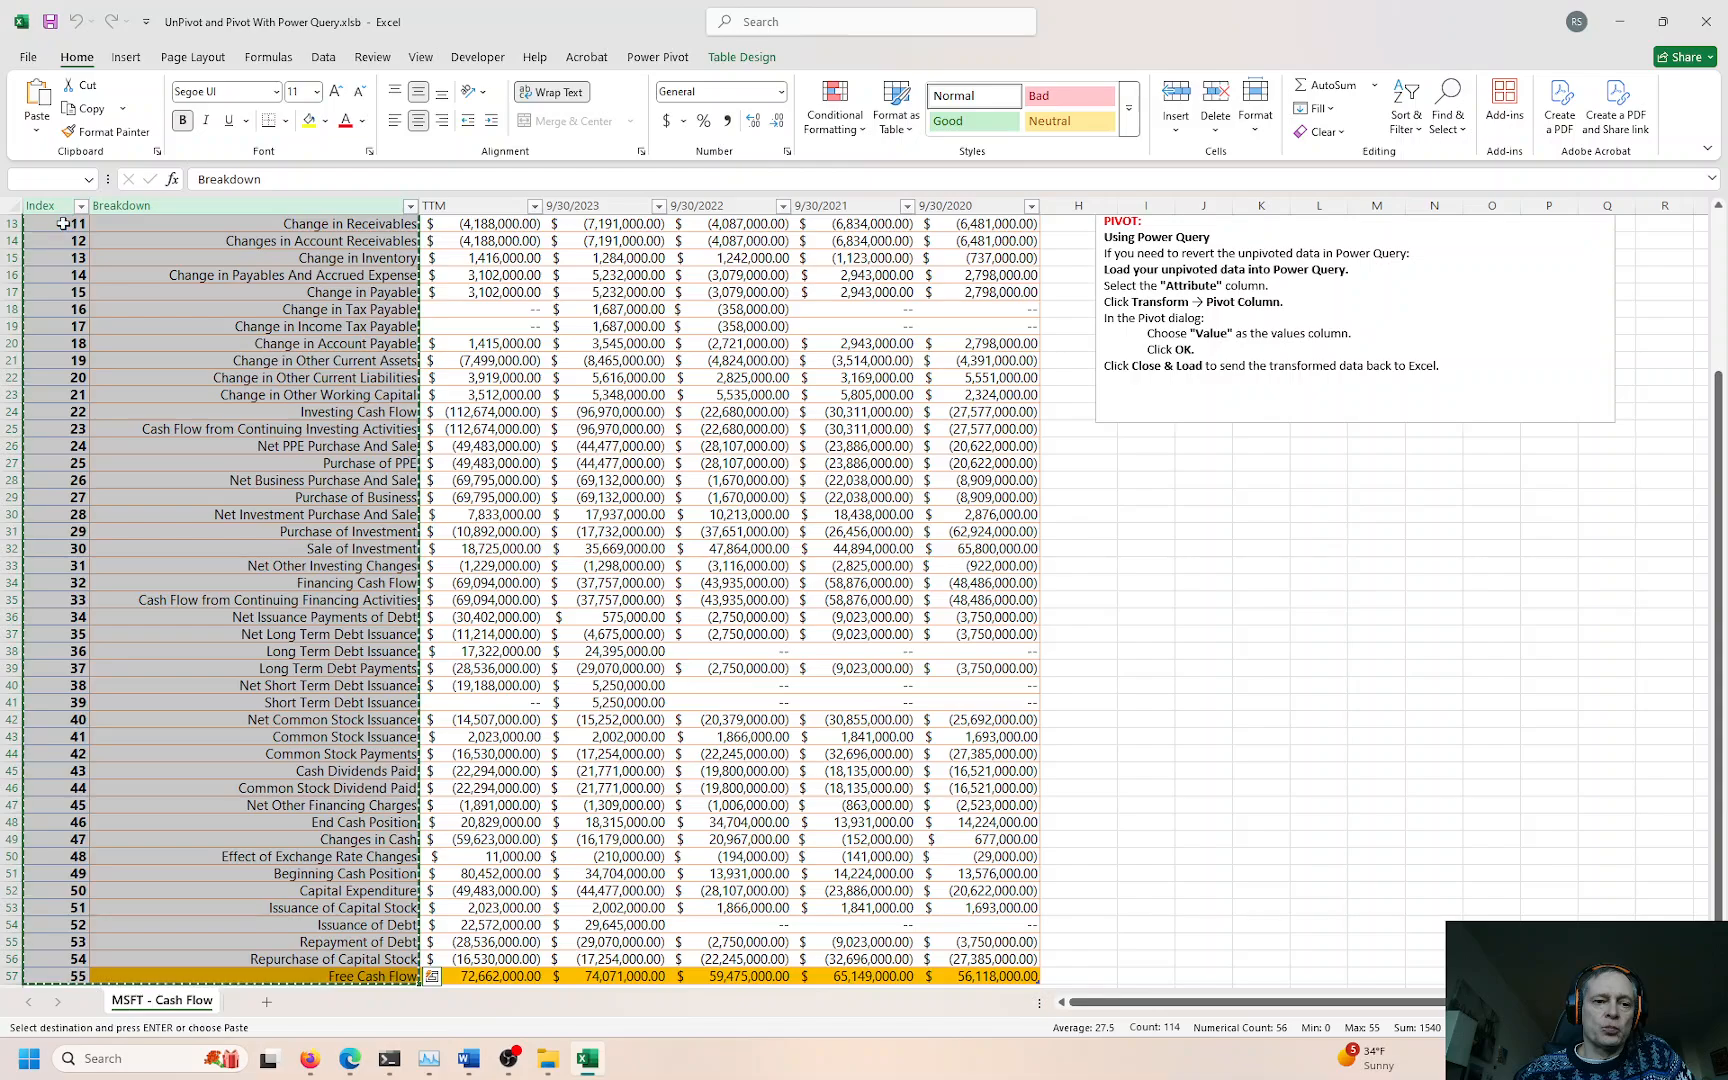
pyautogui.click(266, 1001)
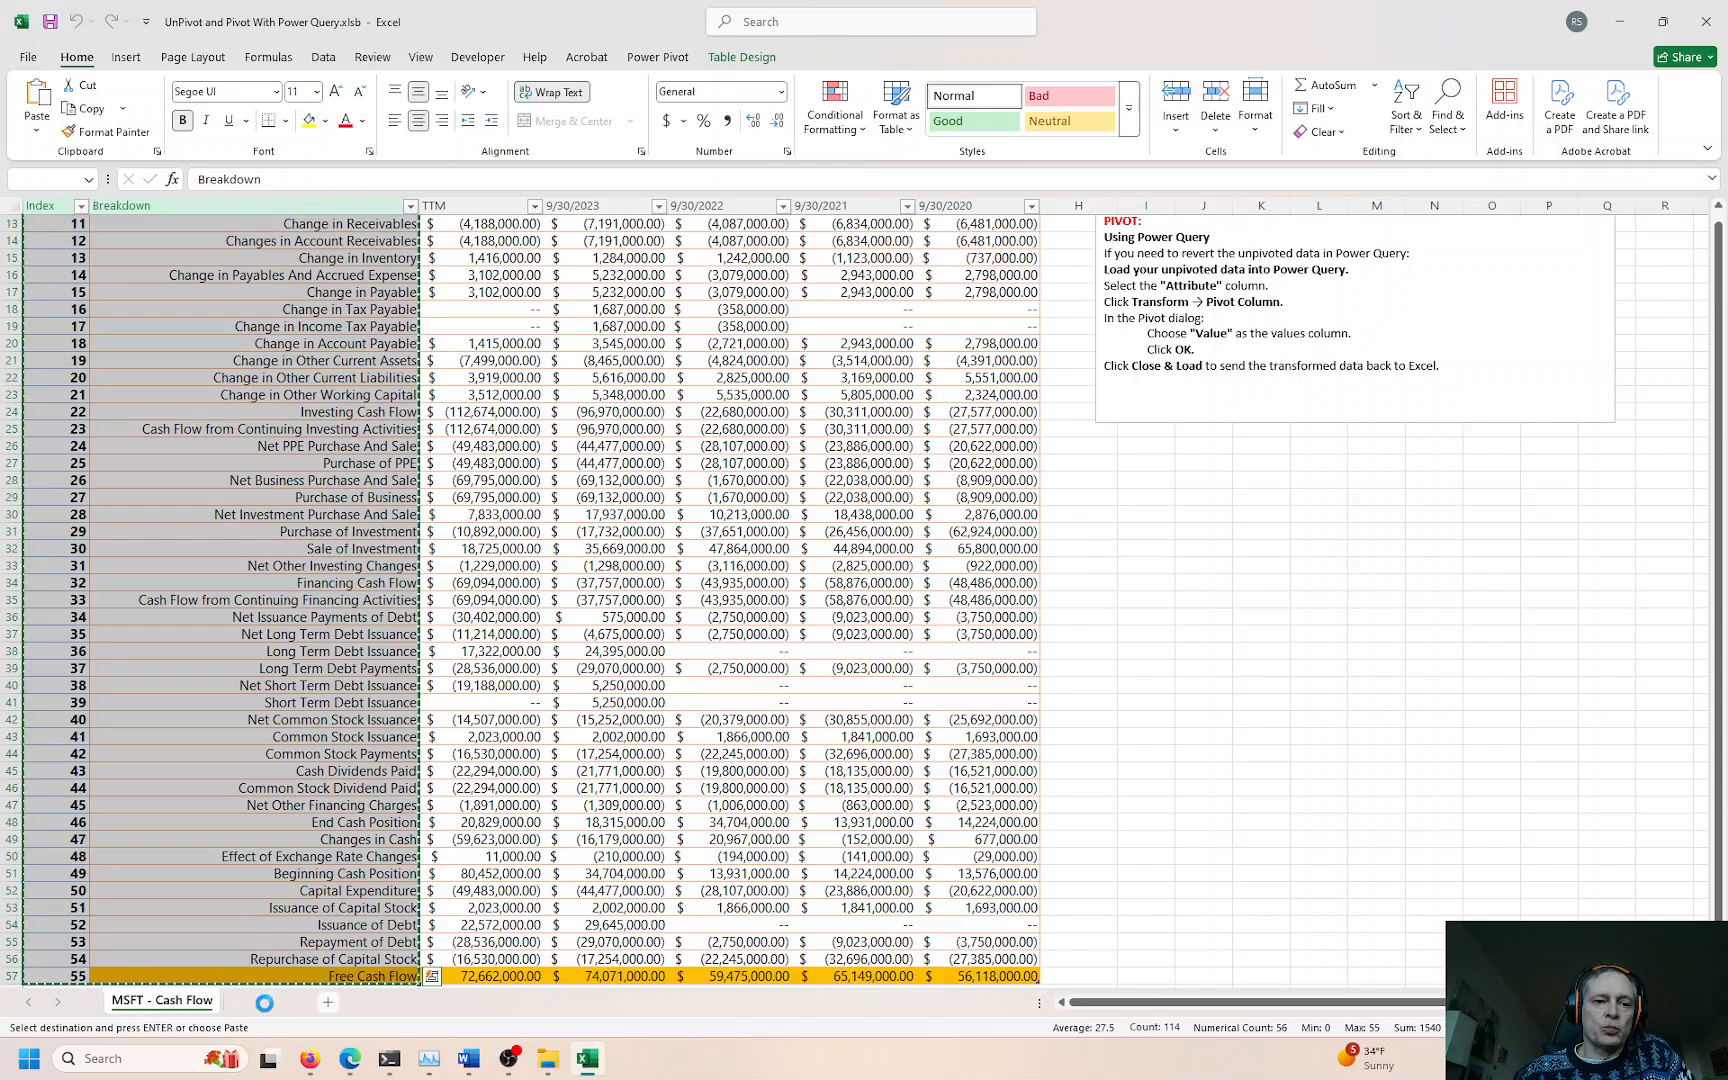
pyautogui.hotkey('ctrl', 'v')
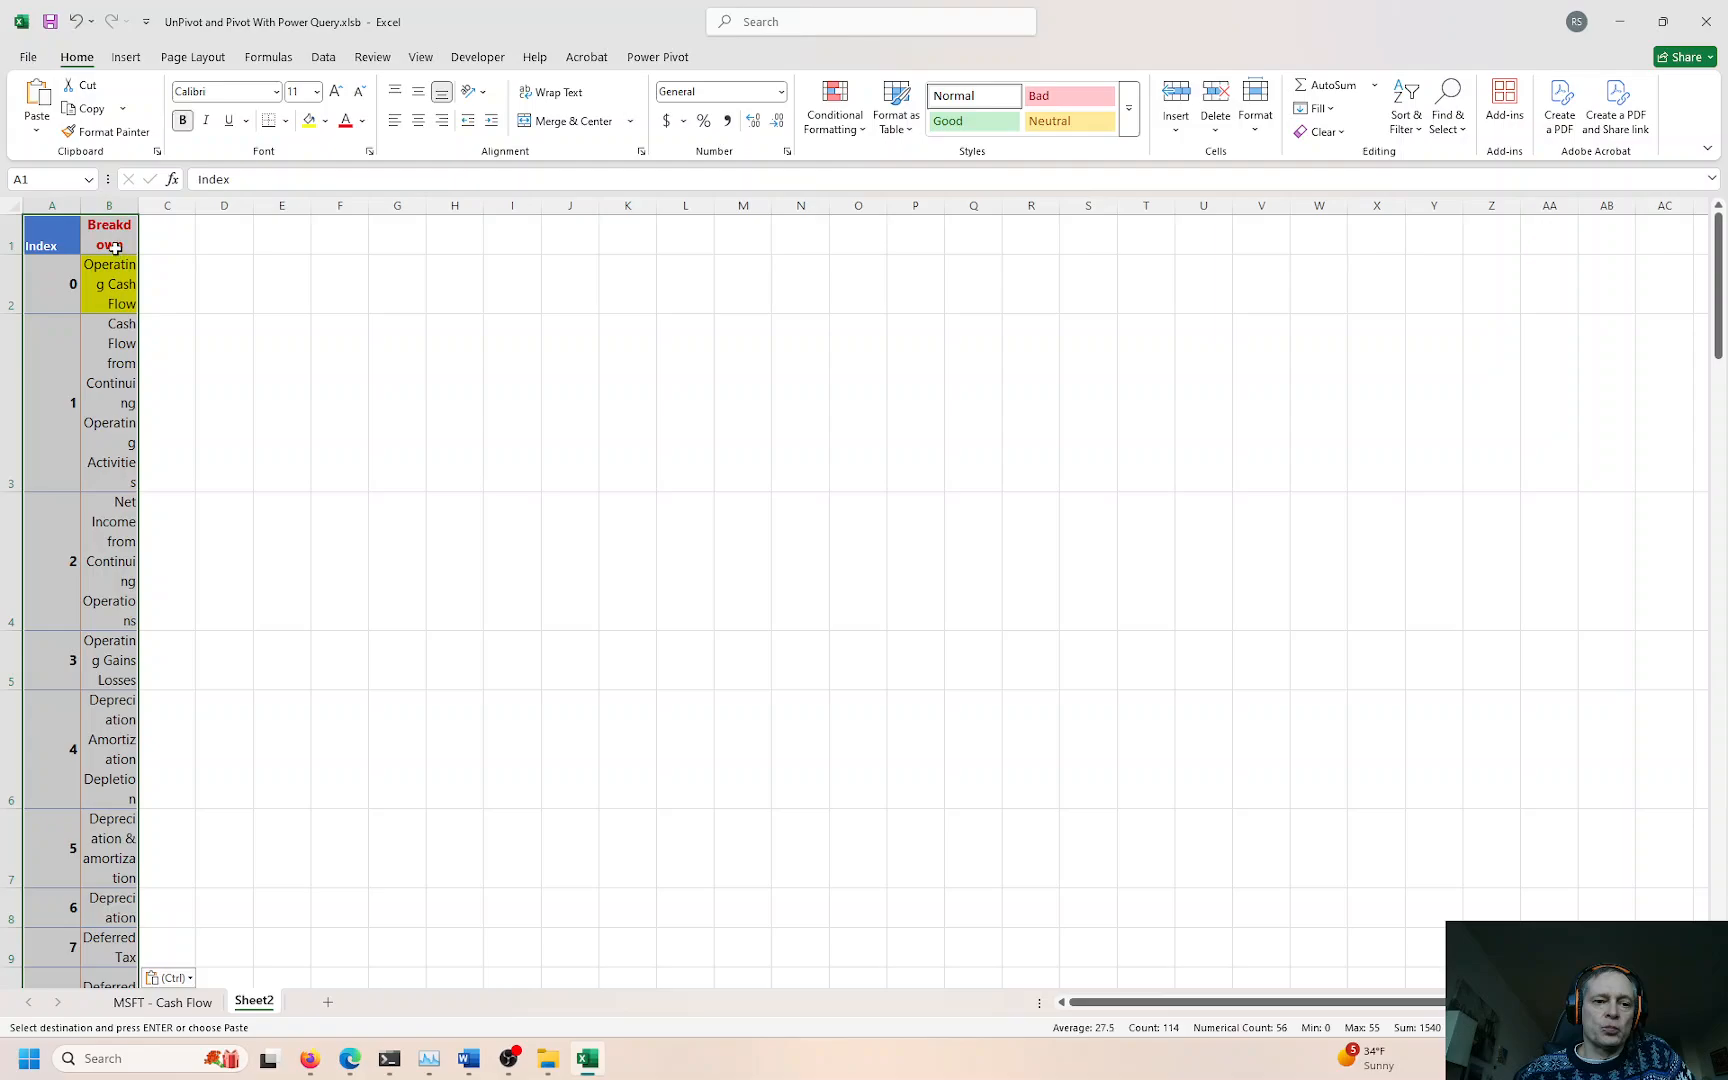
# Step: Reduce all row heights on the new sheet to a single text line and autofit the column widths
pyautogui.click(8, 207)
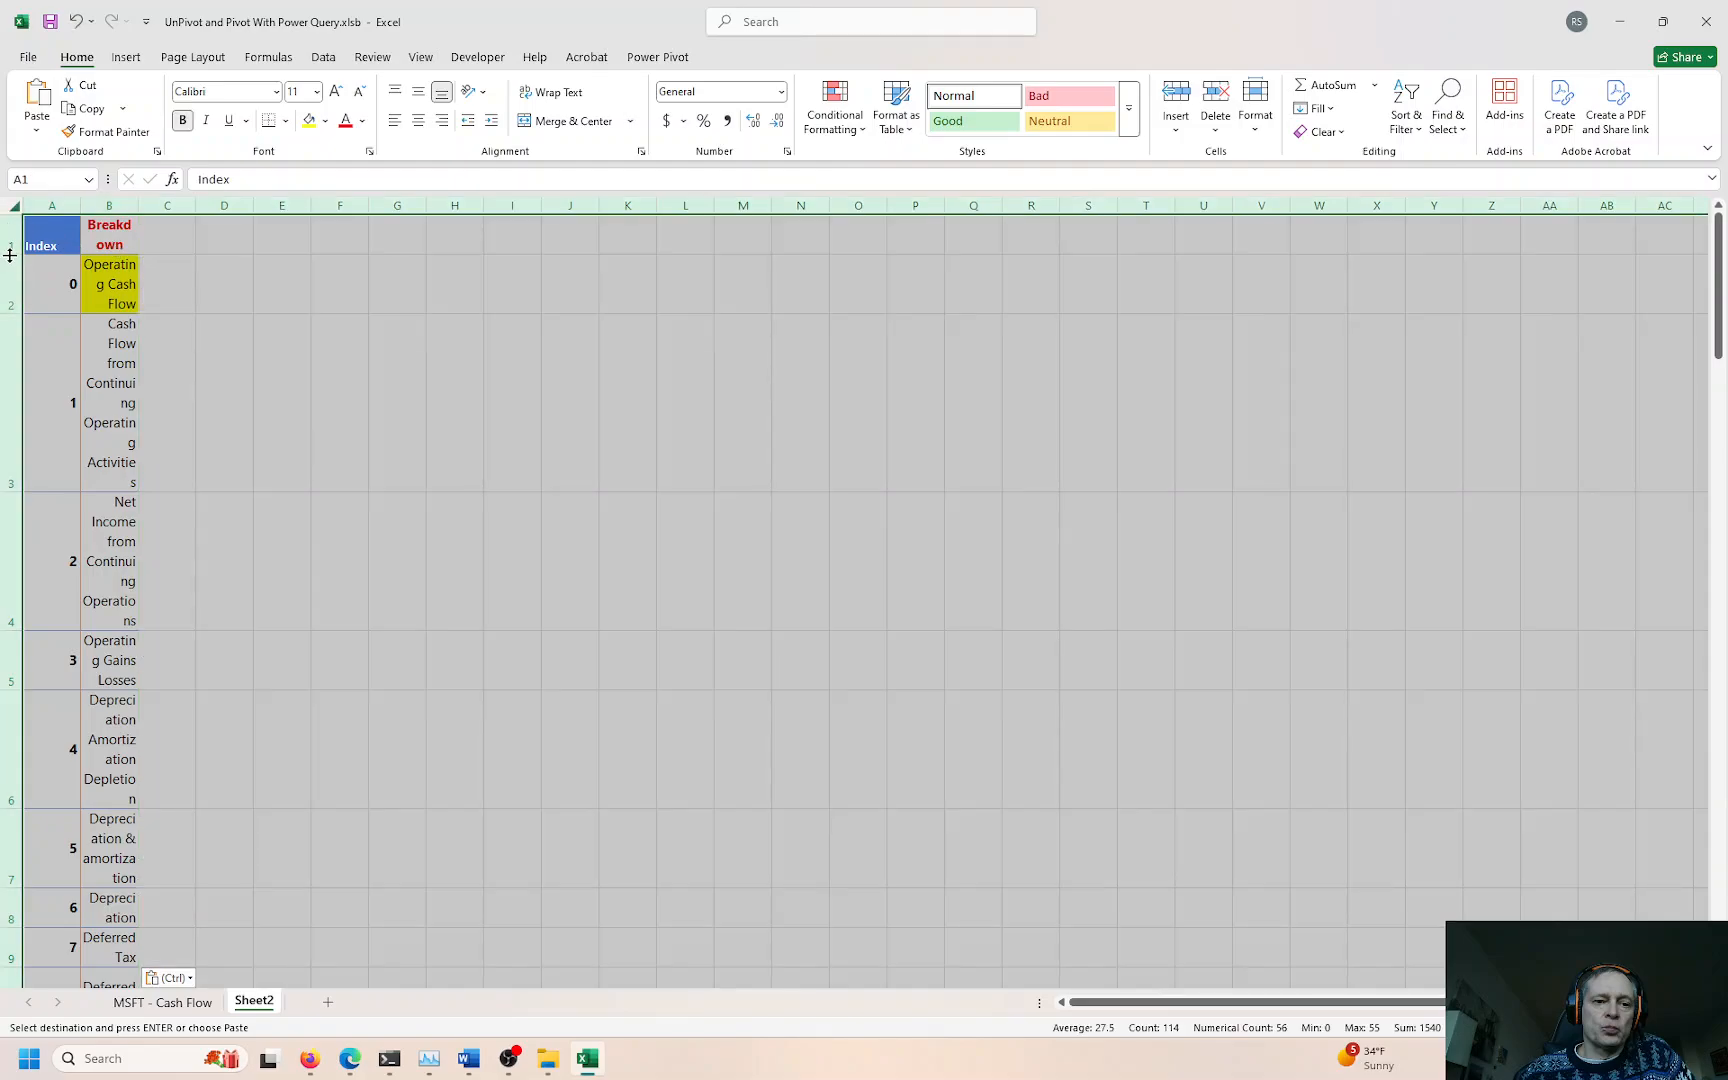
pyautogui.moveTo(10, 254); pyautogui.dragTo(11, 236)
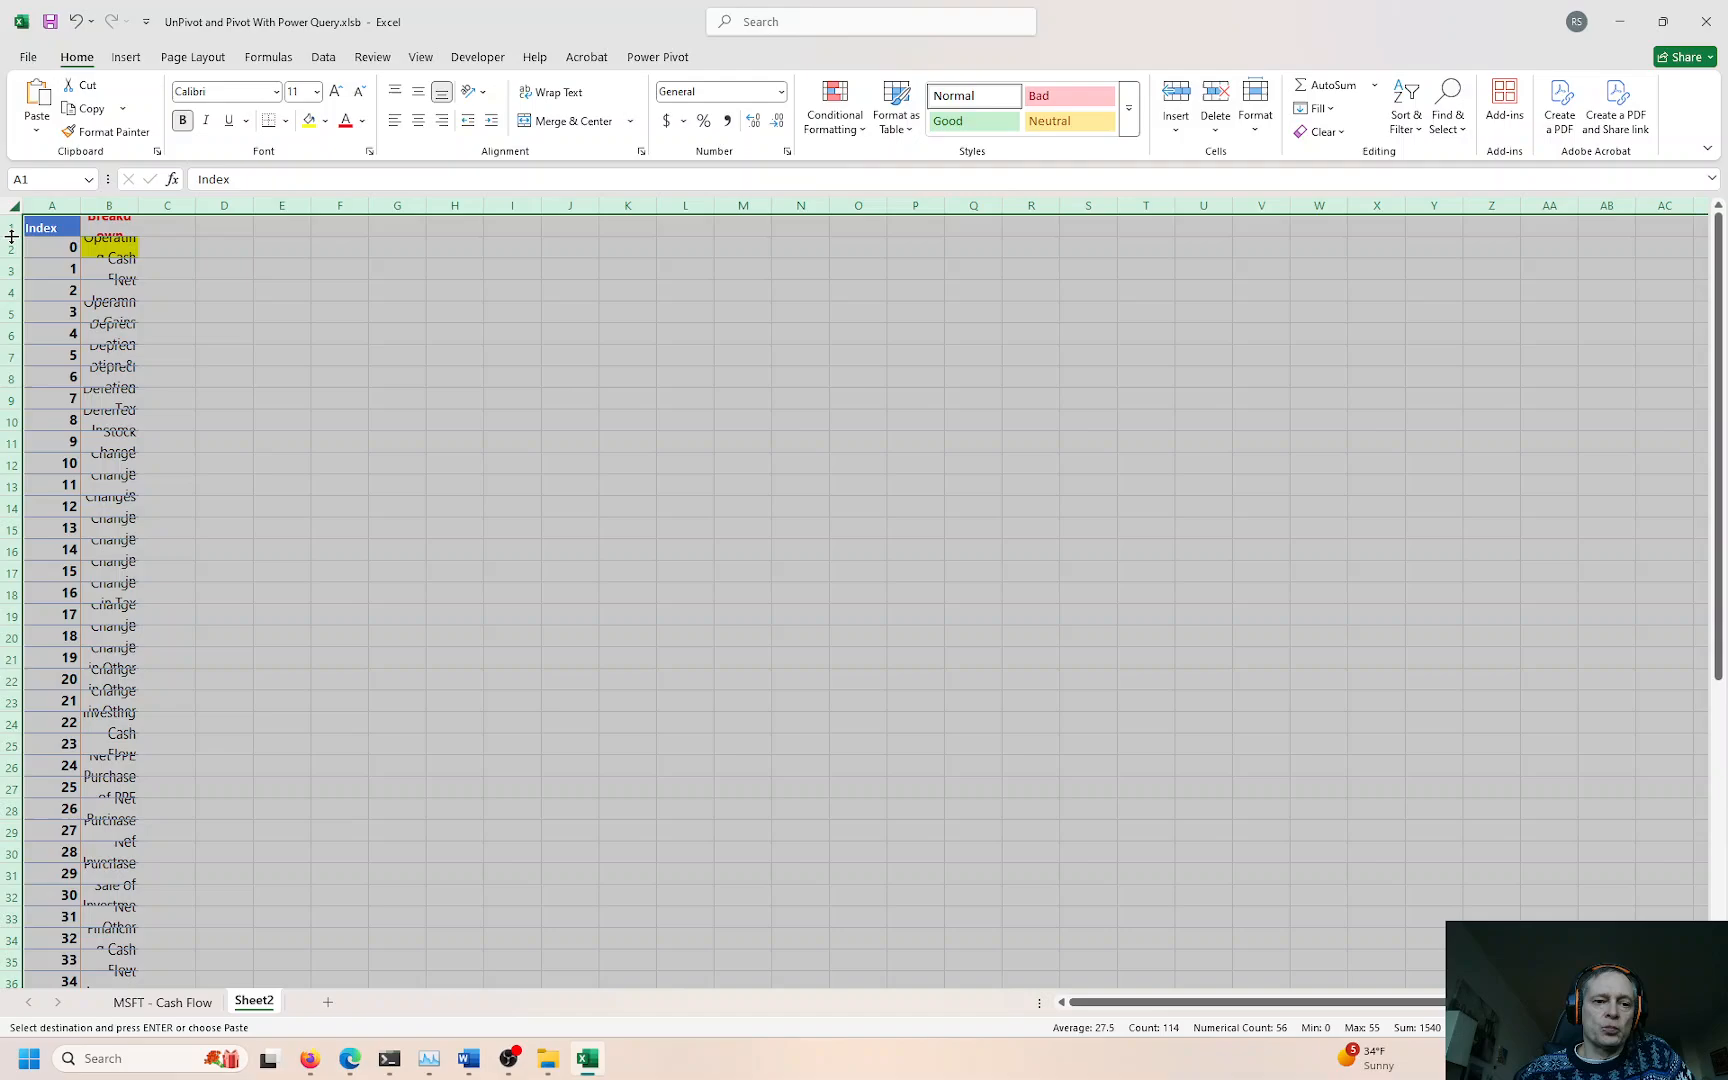
pyautogui.doubleClick(148, 206)
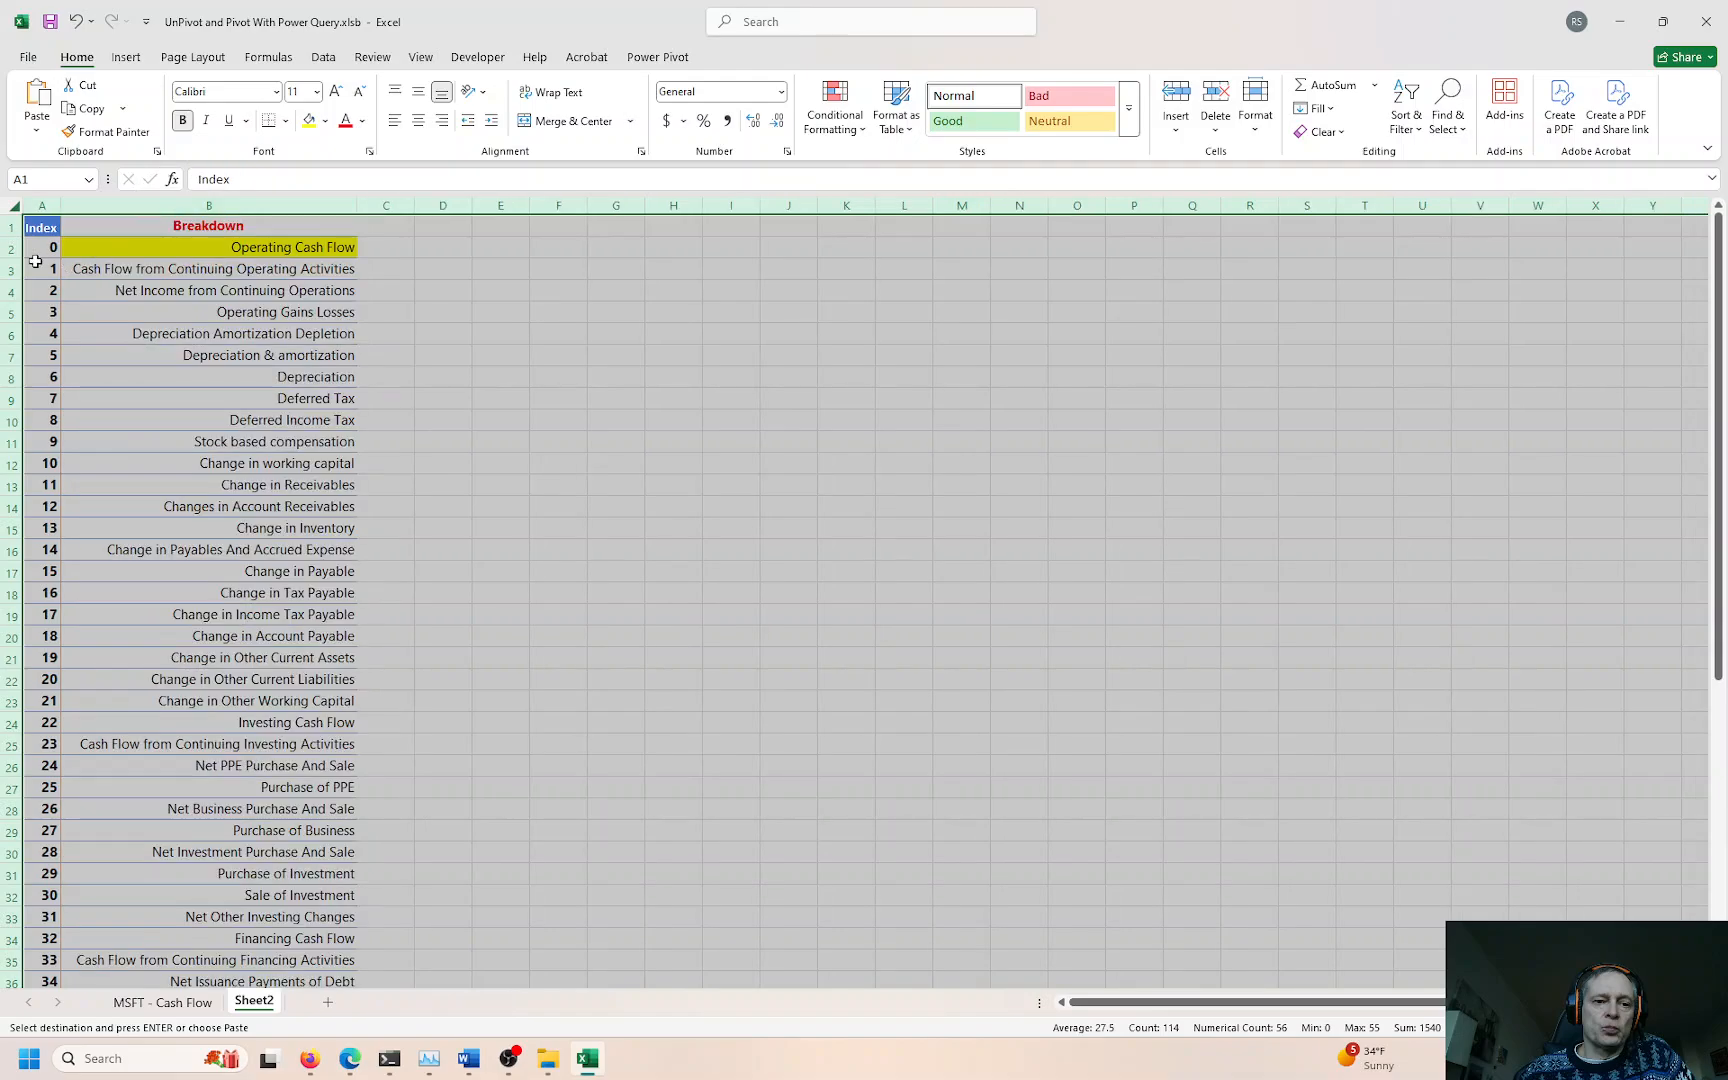
pyautogui.moveTo(8, 239); pyautogui.dragTo(8, 234)
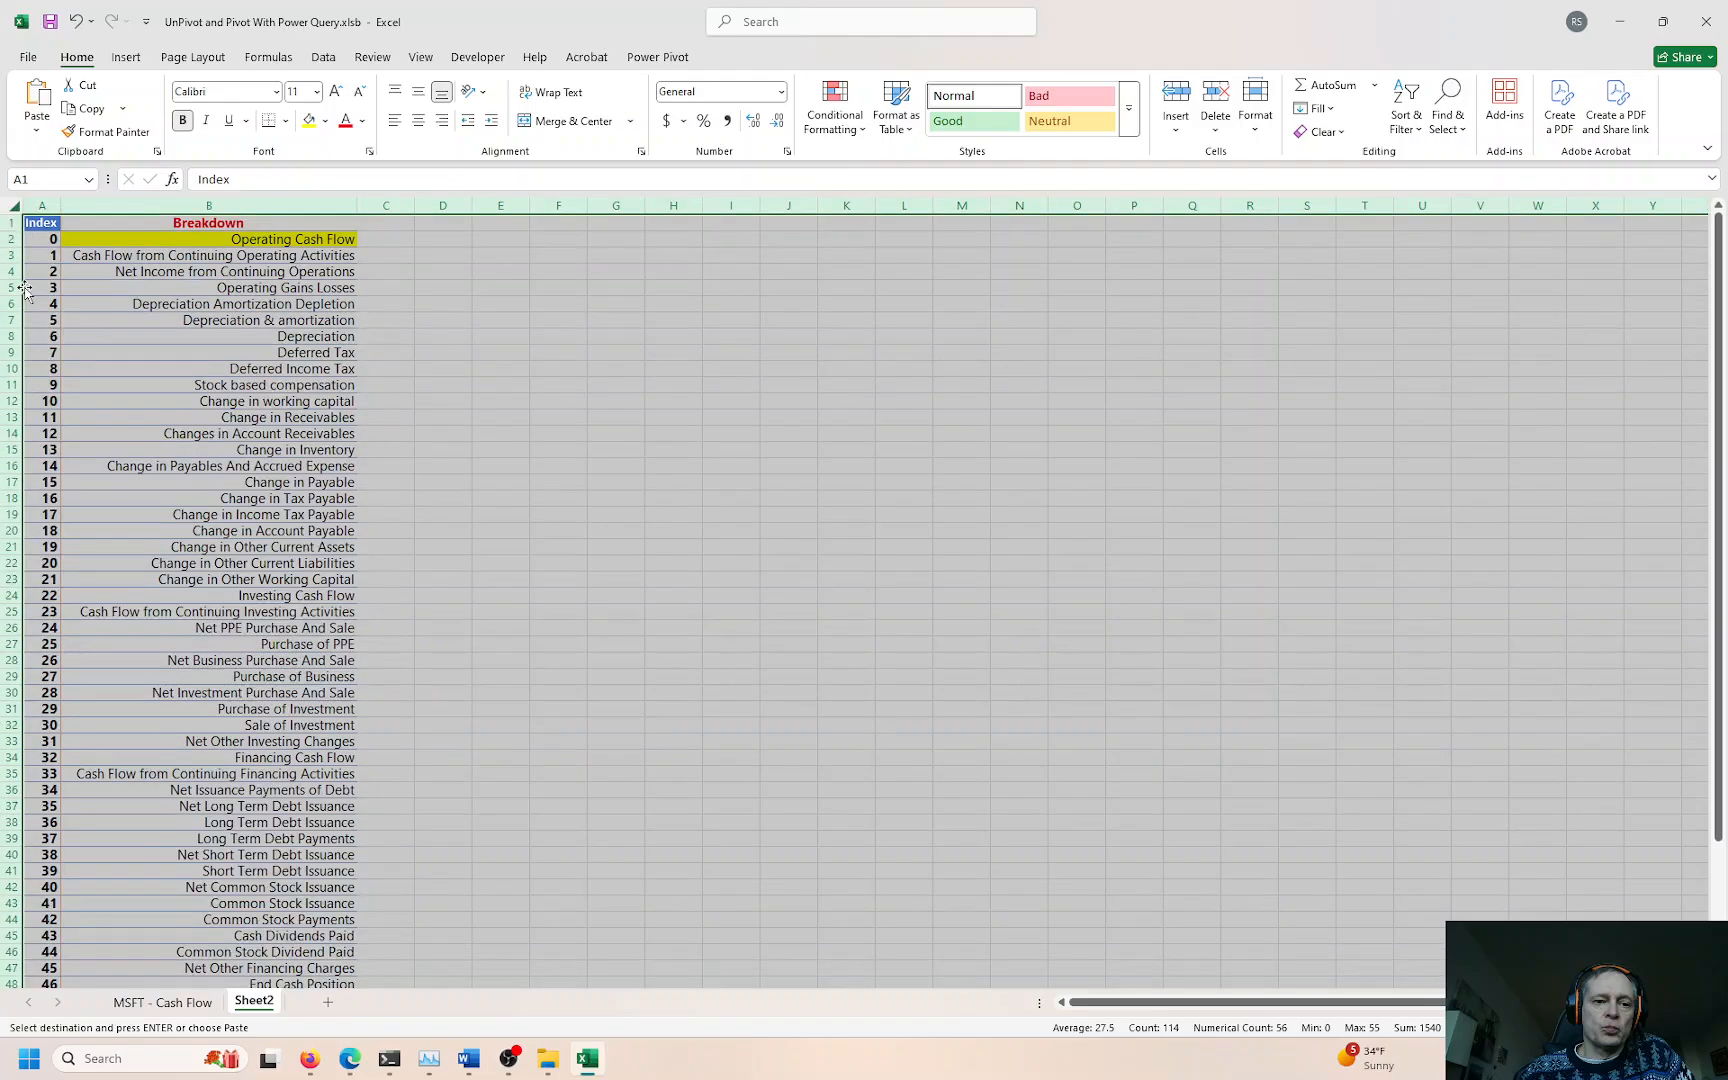
# Step: Copy the header cells TTM through 9/30/2020 (C1:G1) from the MSFT - Cash Flow sheet
pyautogui.click(183, 1008)
pyautogui.click(552, 394)
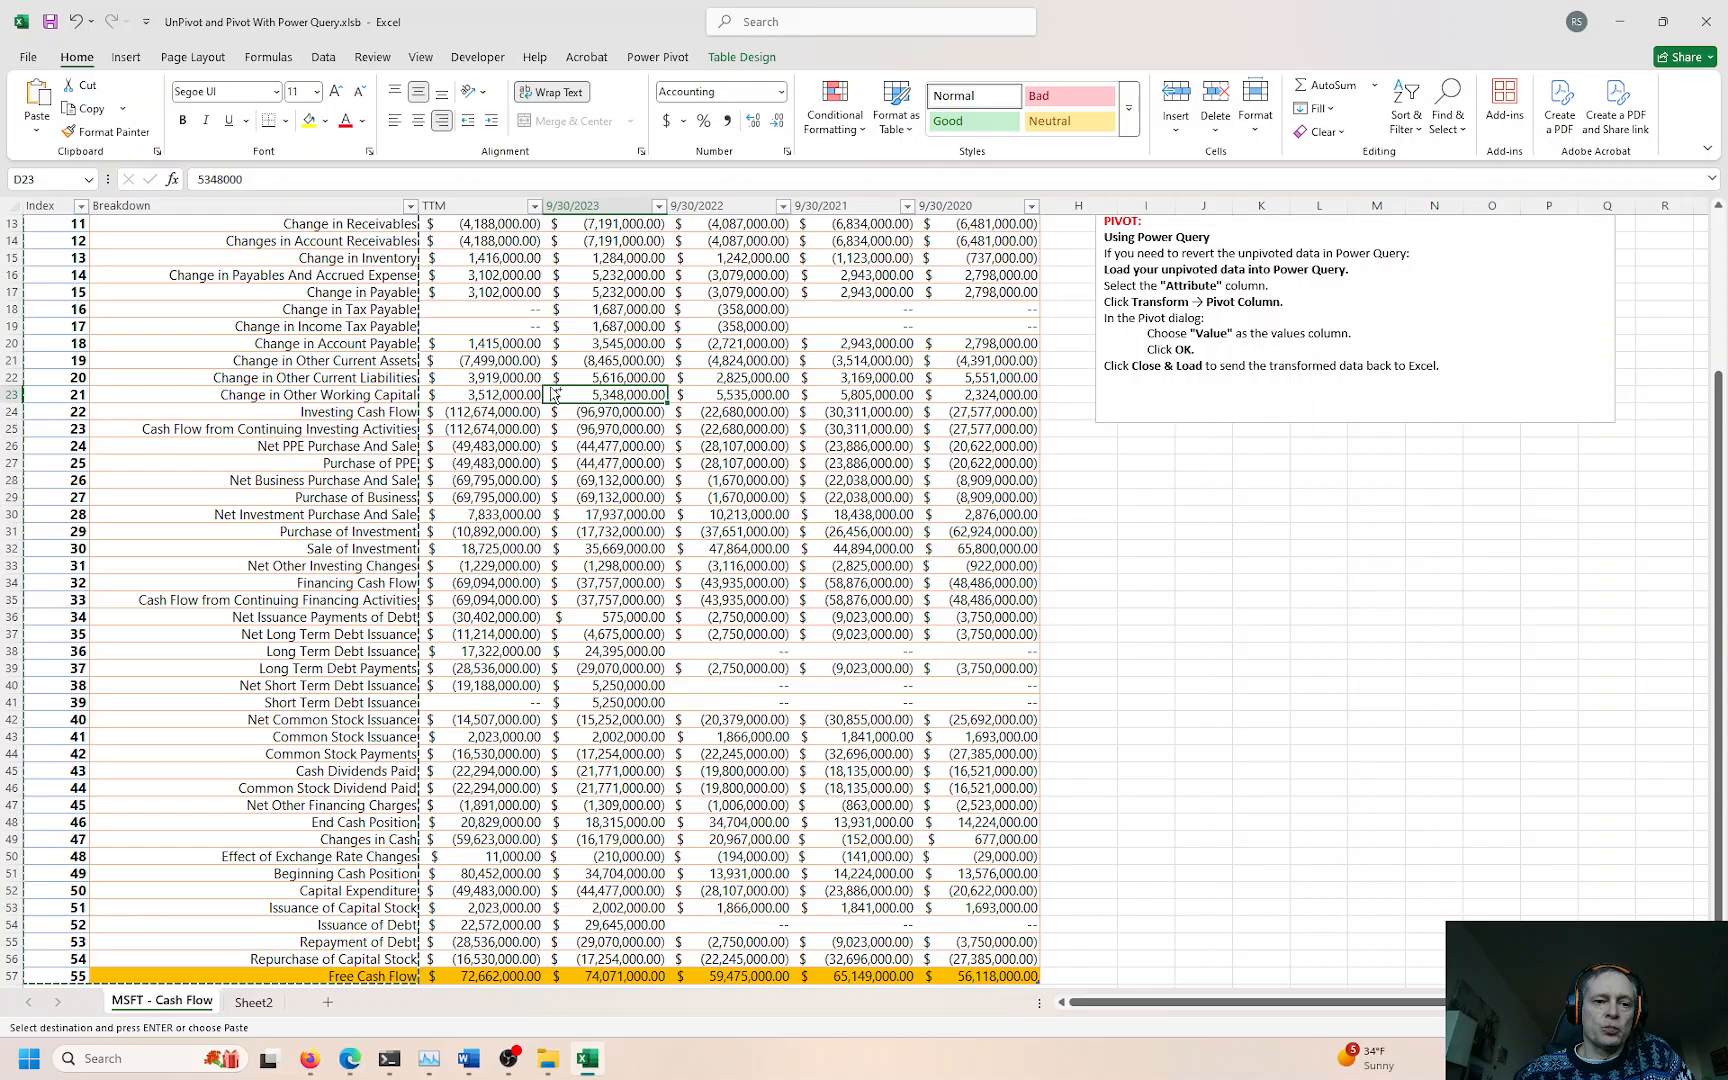
pyautogui.hotkey('ctrl', 'Up')
pyautogui.press('Down')
pyautogui.press('Left')
pyautogui.press('Up')
pyautogui.press('Left')
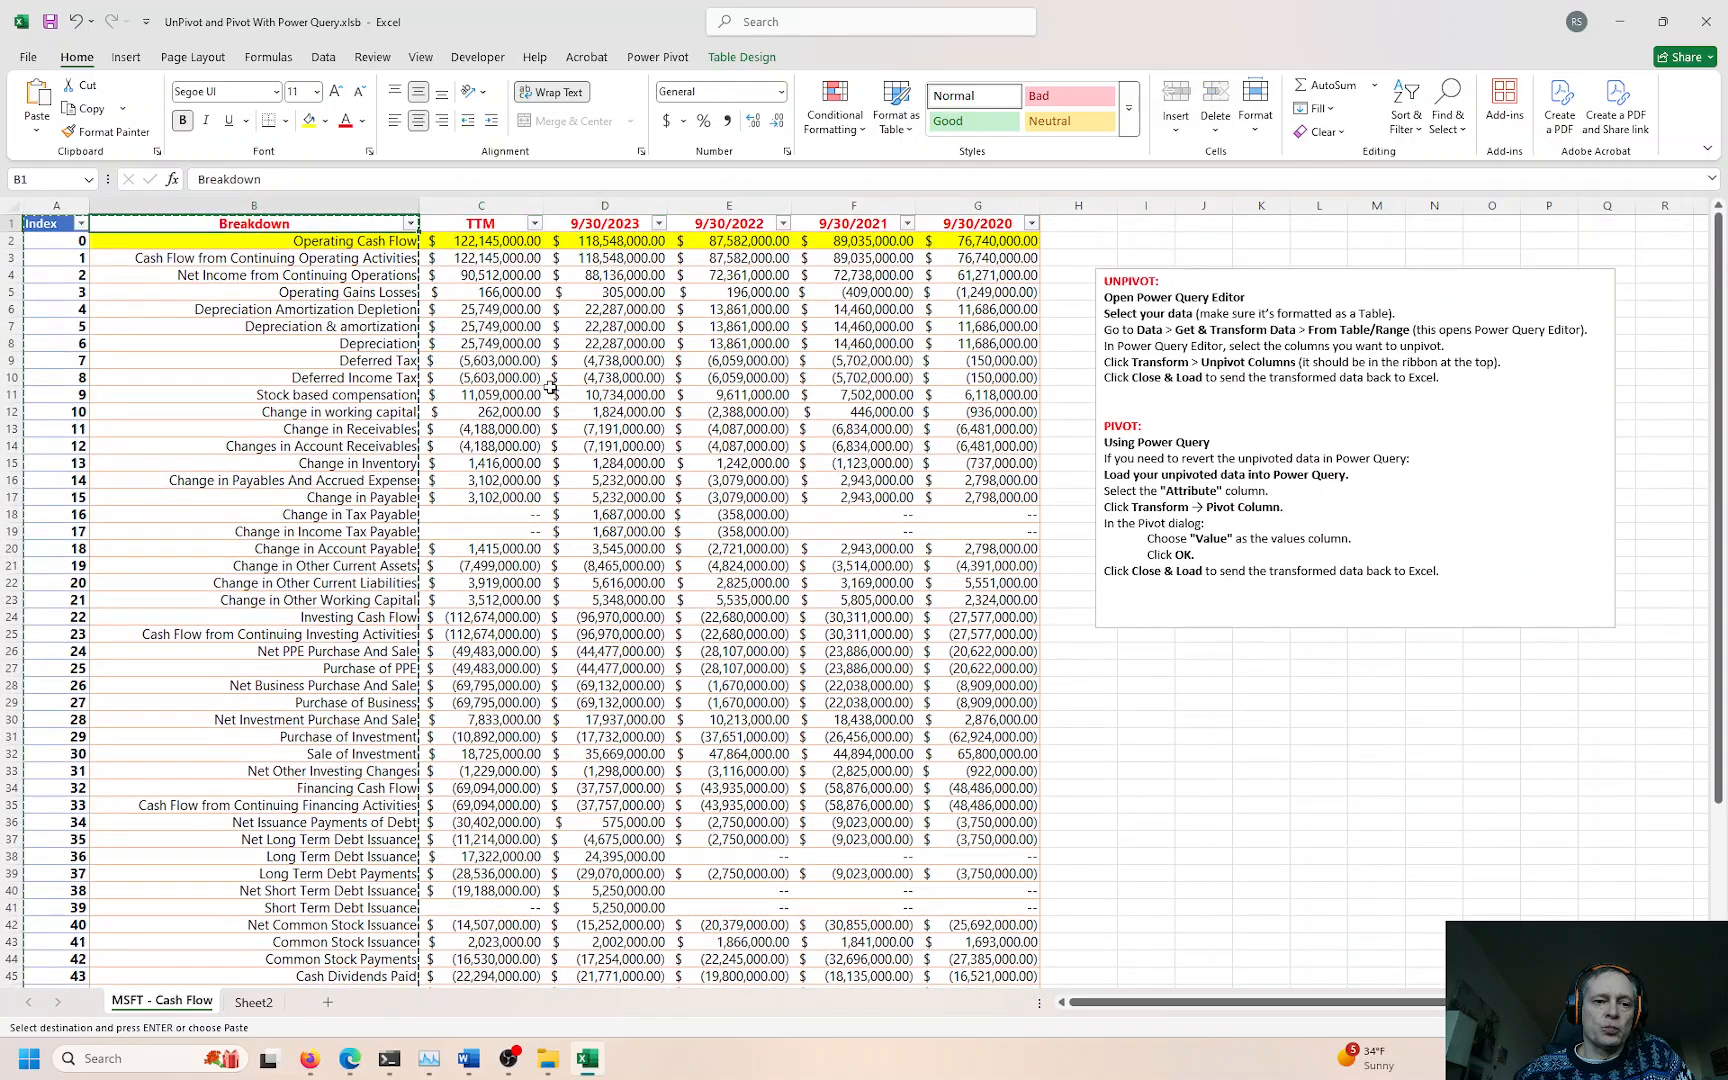
pyautogui.press('Right')
pyautogui.hotkey('ctrl', 'shift', 'Right')
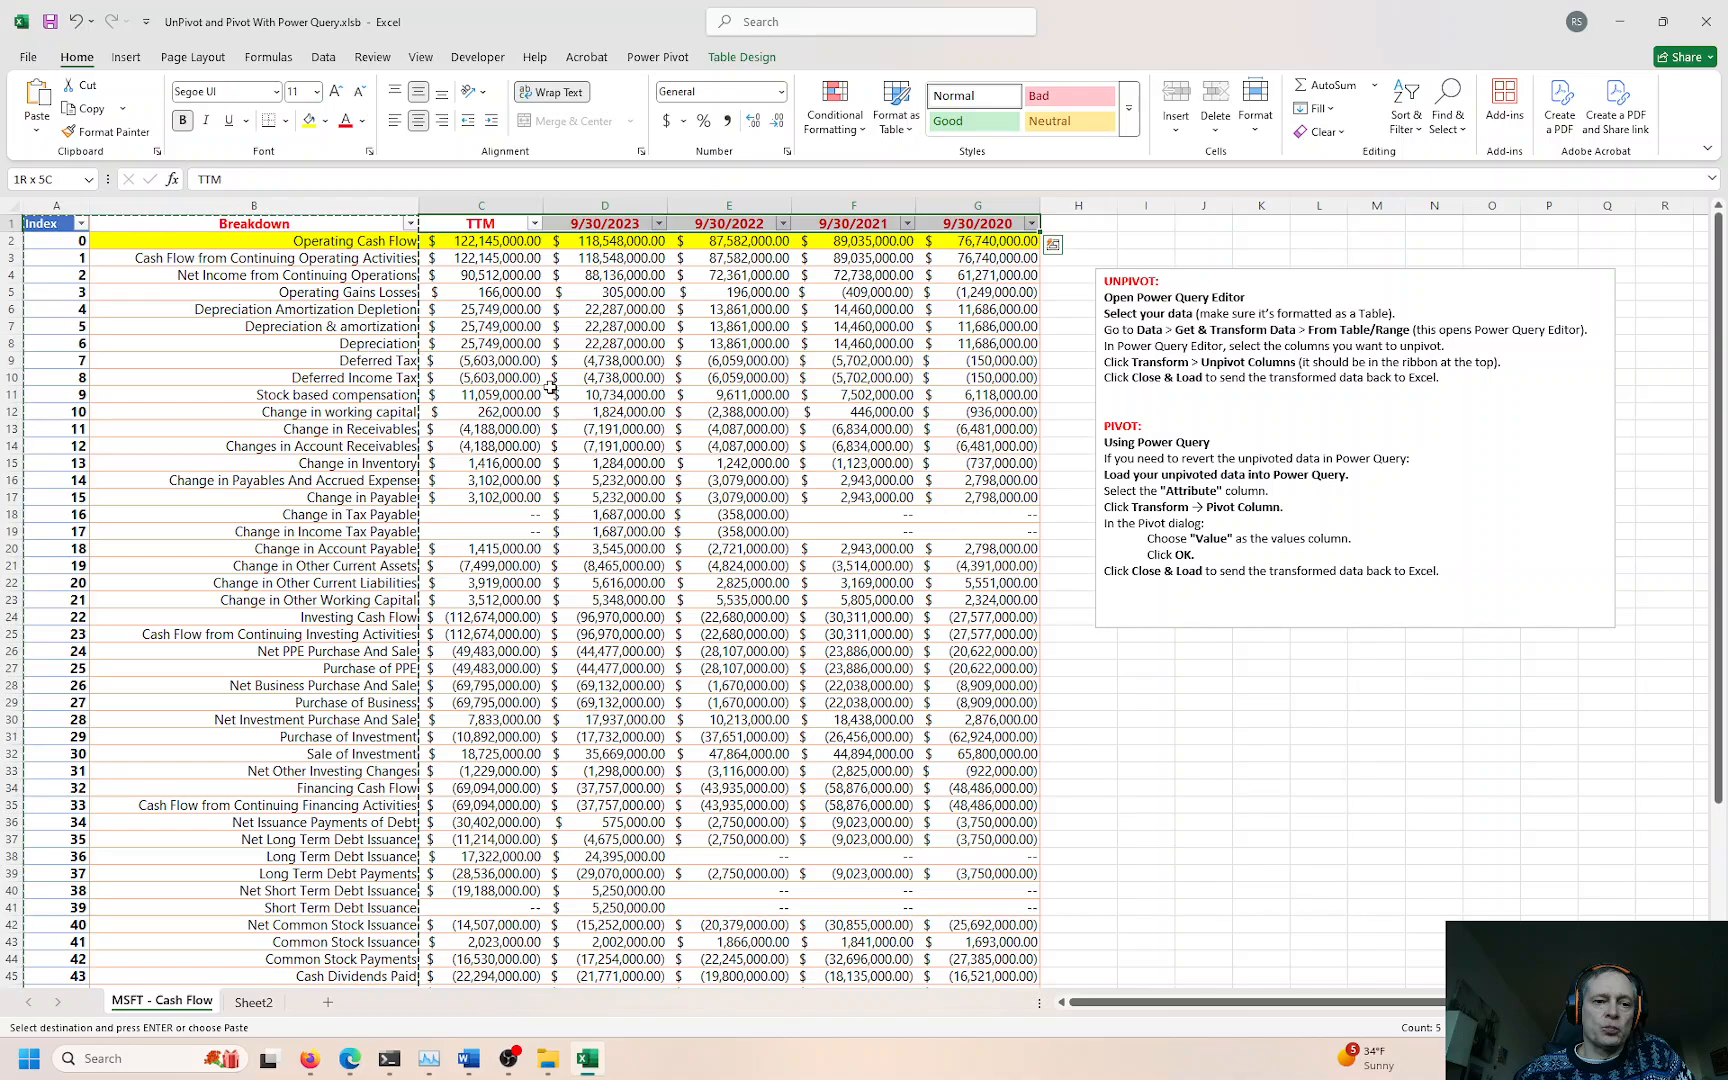
pyautogui.hotkey('ctrl', 'c')
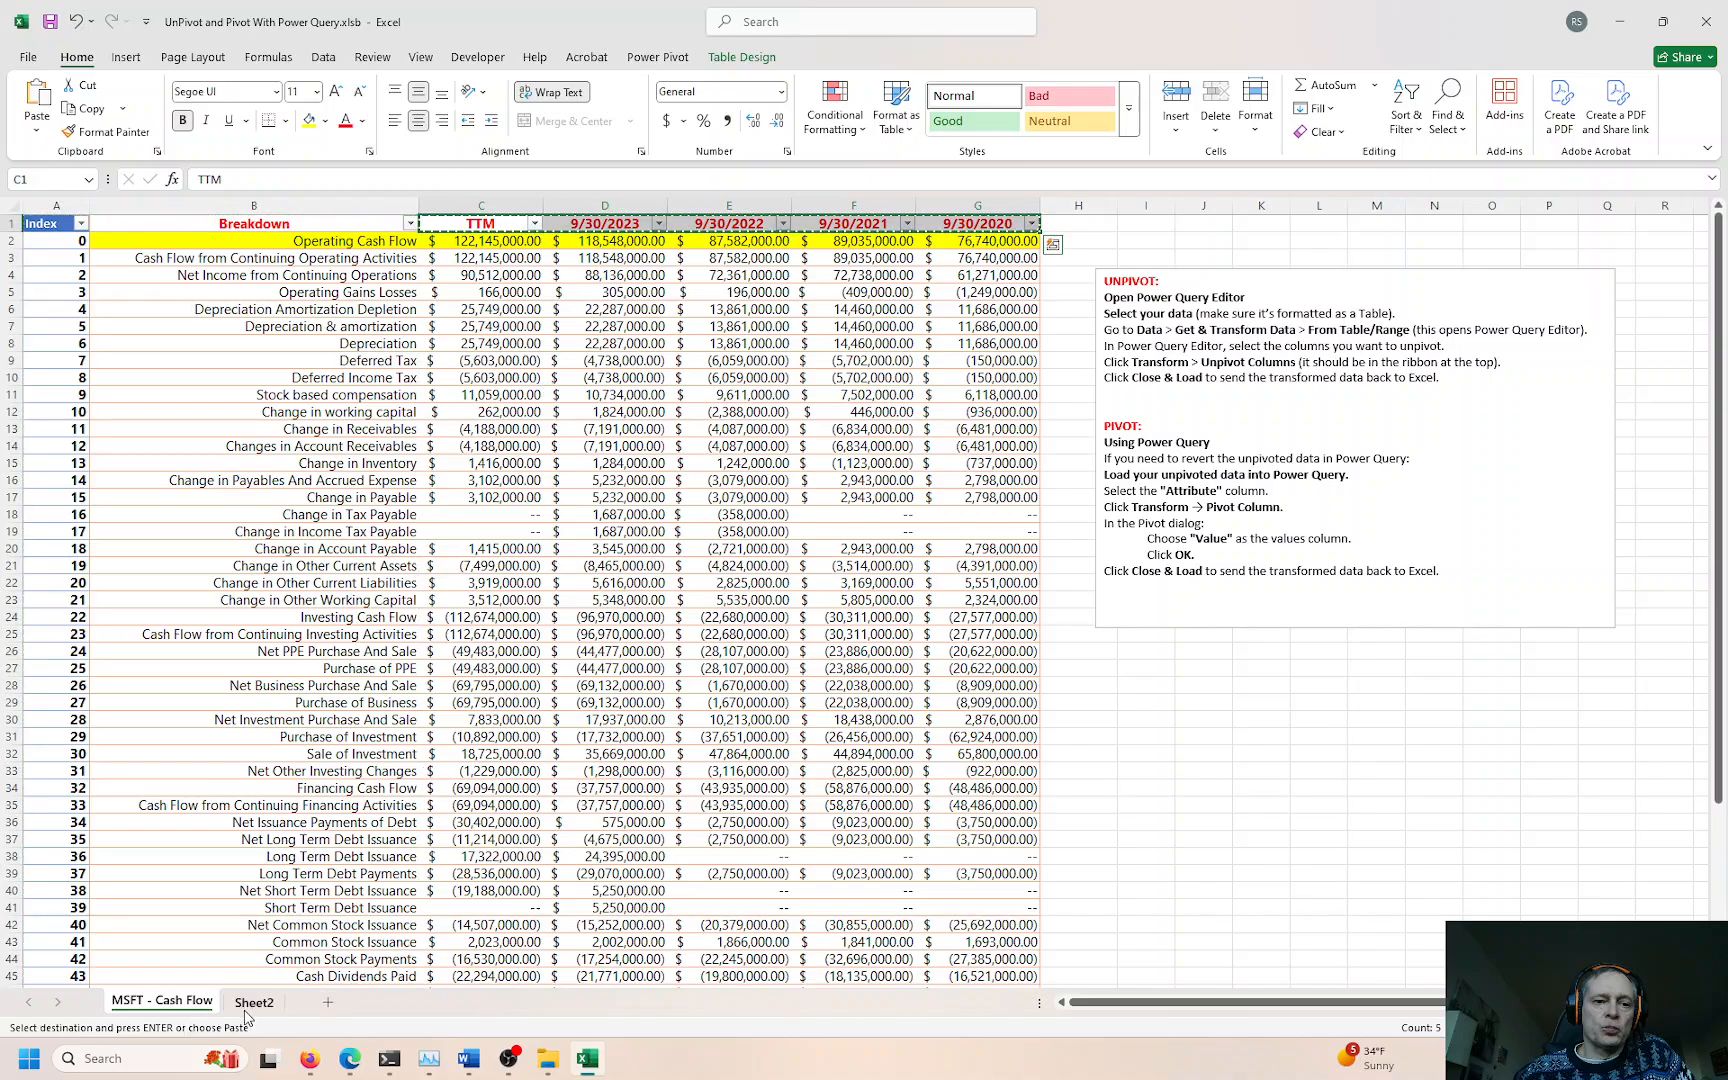
# Step: Paste the copied period headers transposed into Sheet2 starting at cell C2
pyautogui.click(250, 1003)
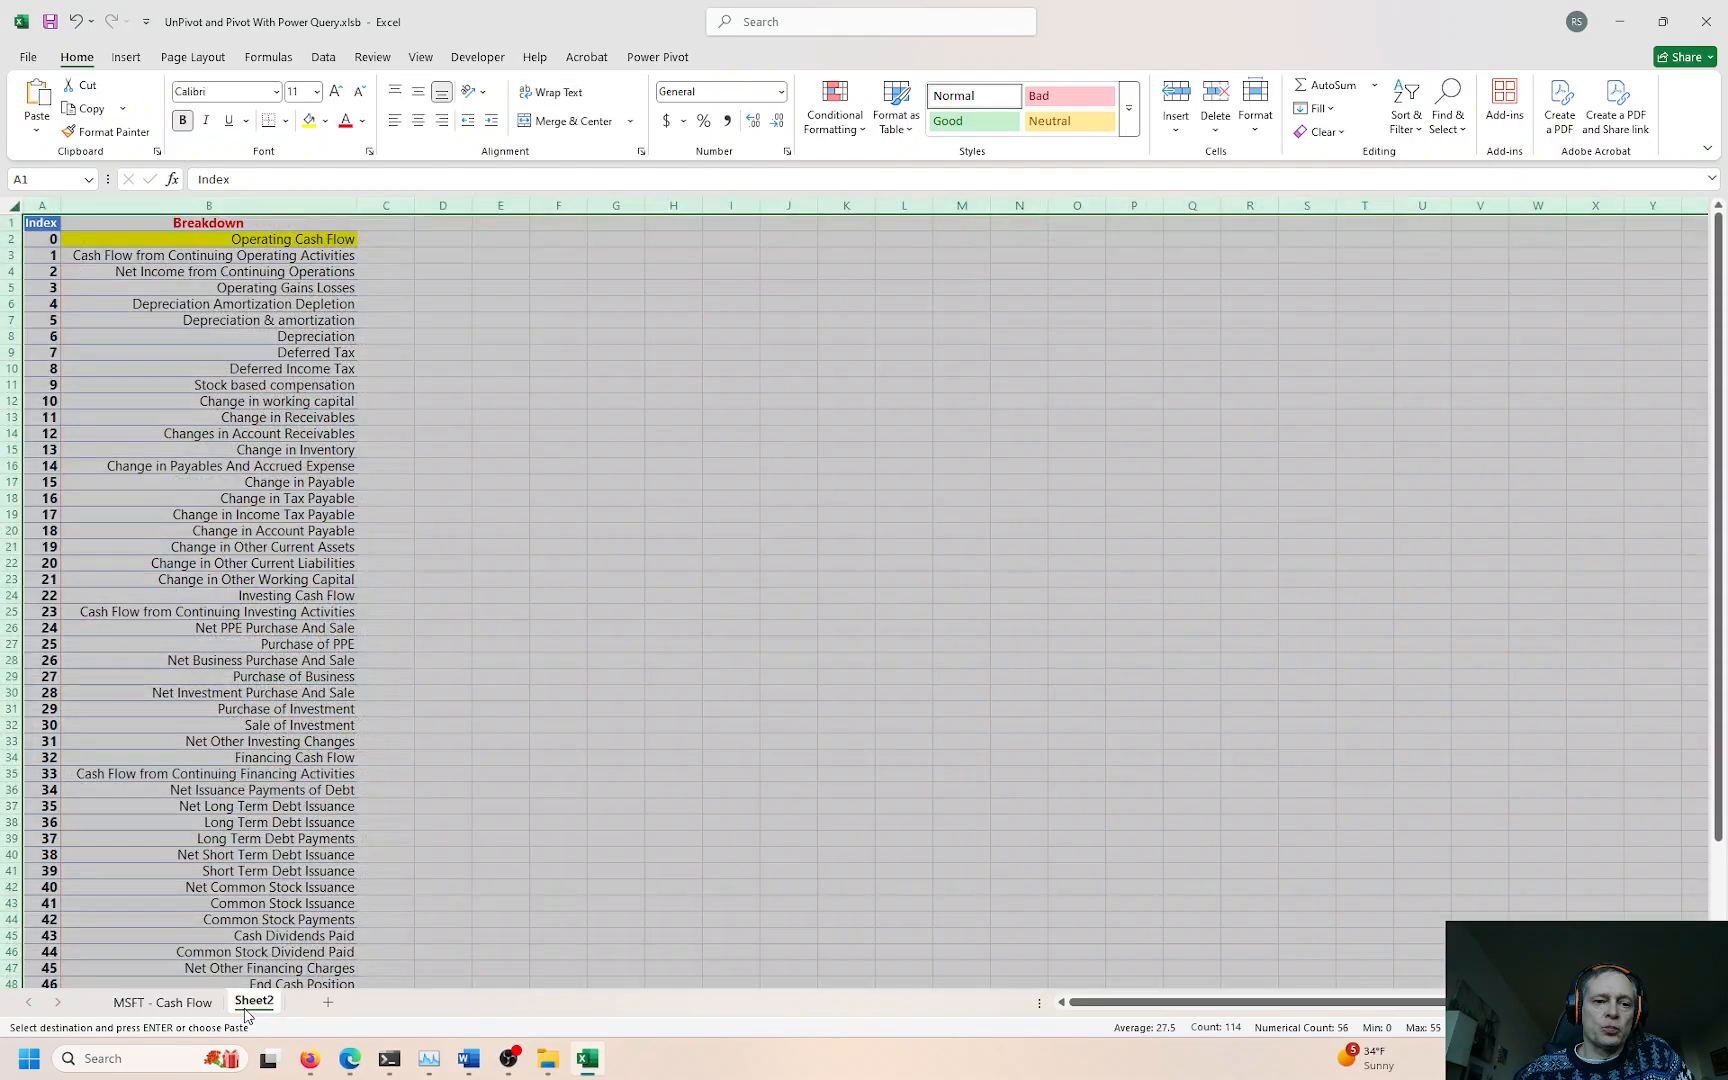
pyautogui.rightClick(384, 236)
pyautogui.press('Escape')
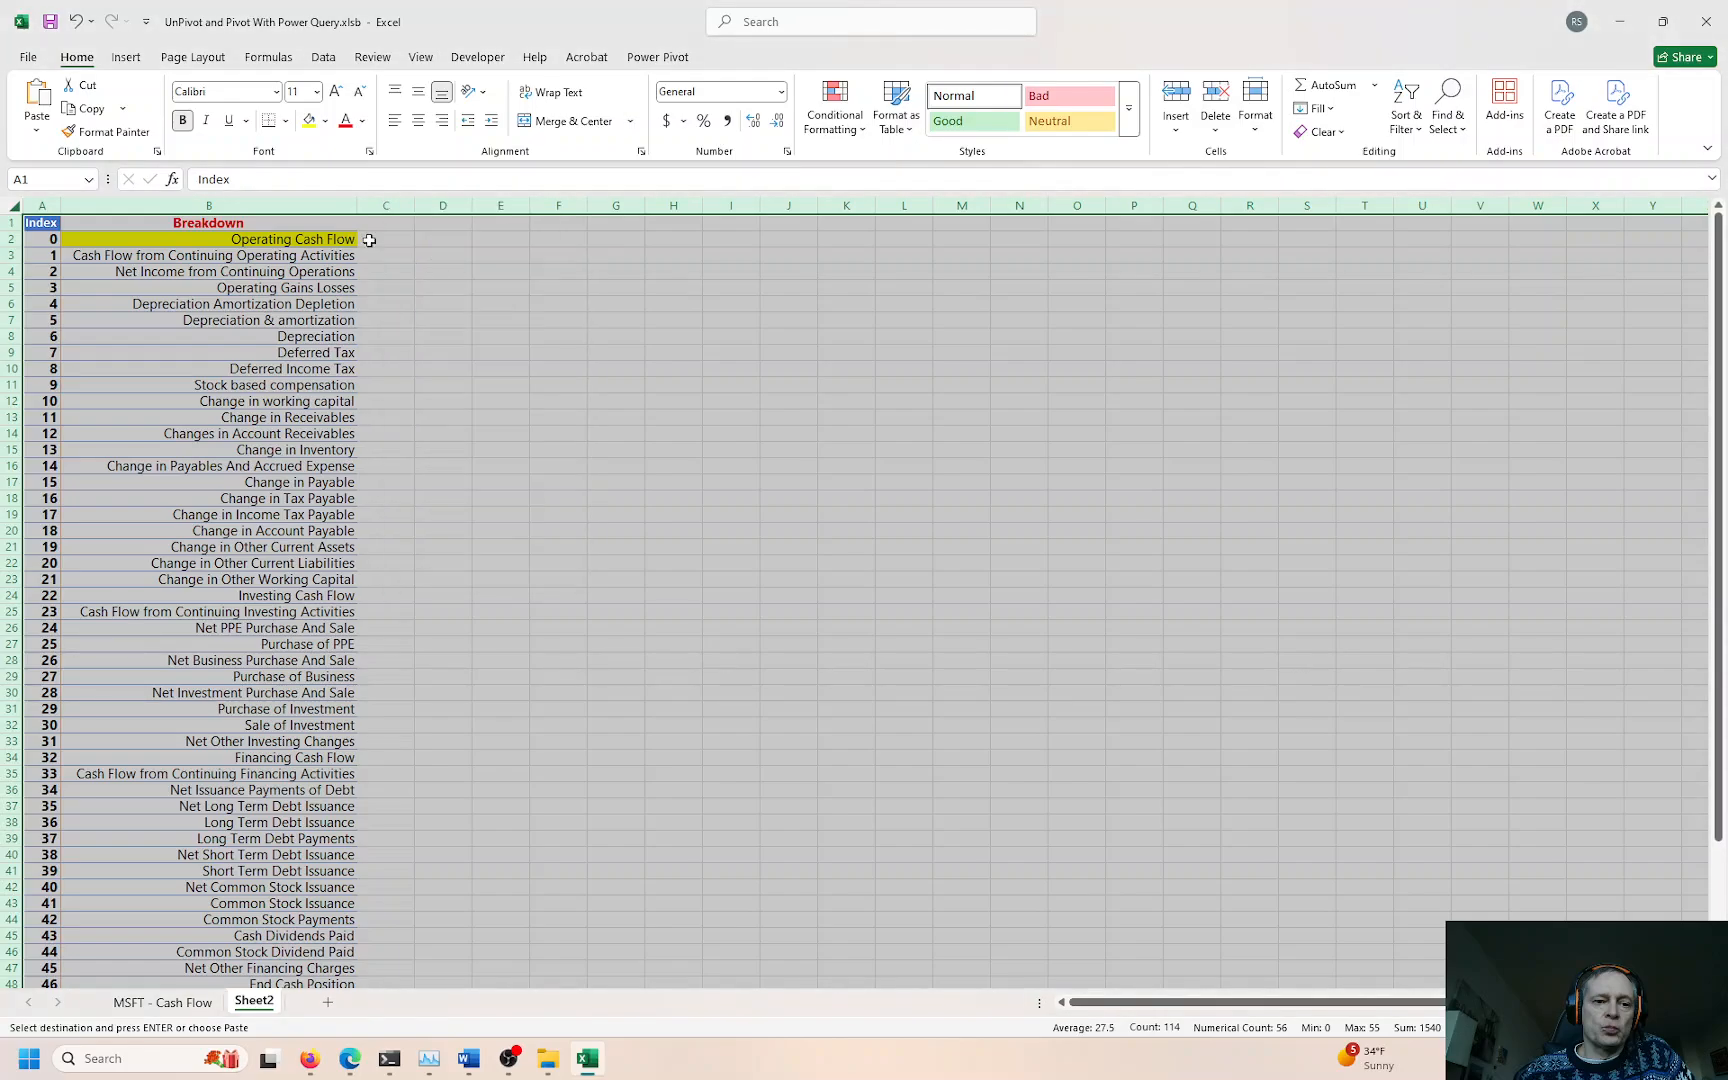
pyautogui.click(369, 240)
pyautogui.rightClick(373, 240)
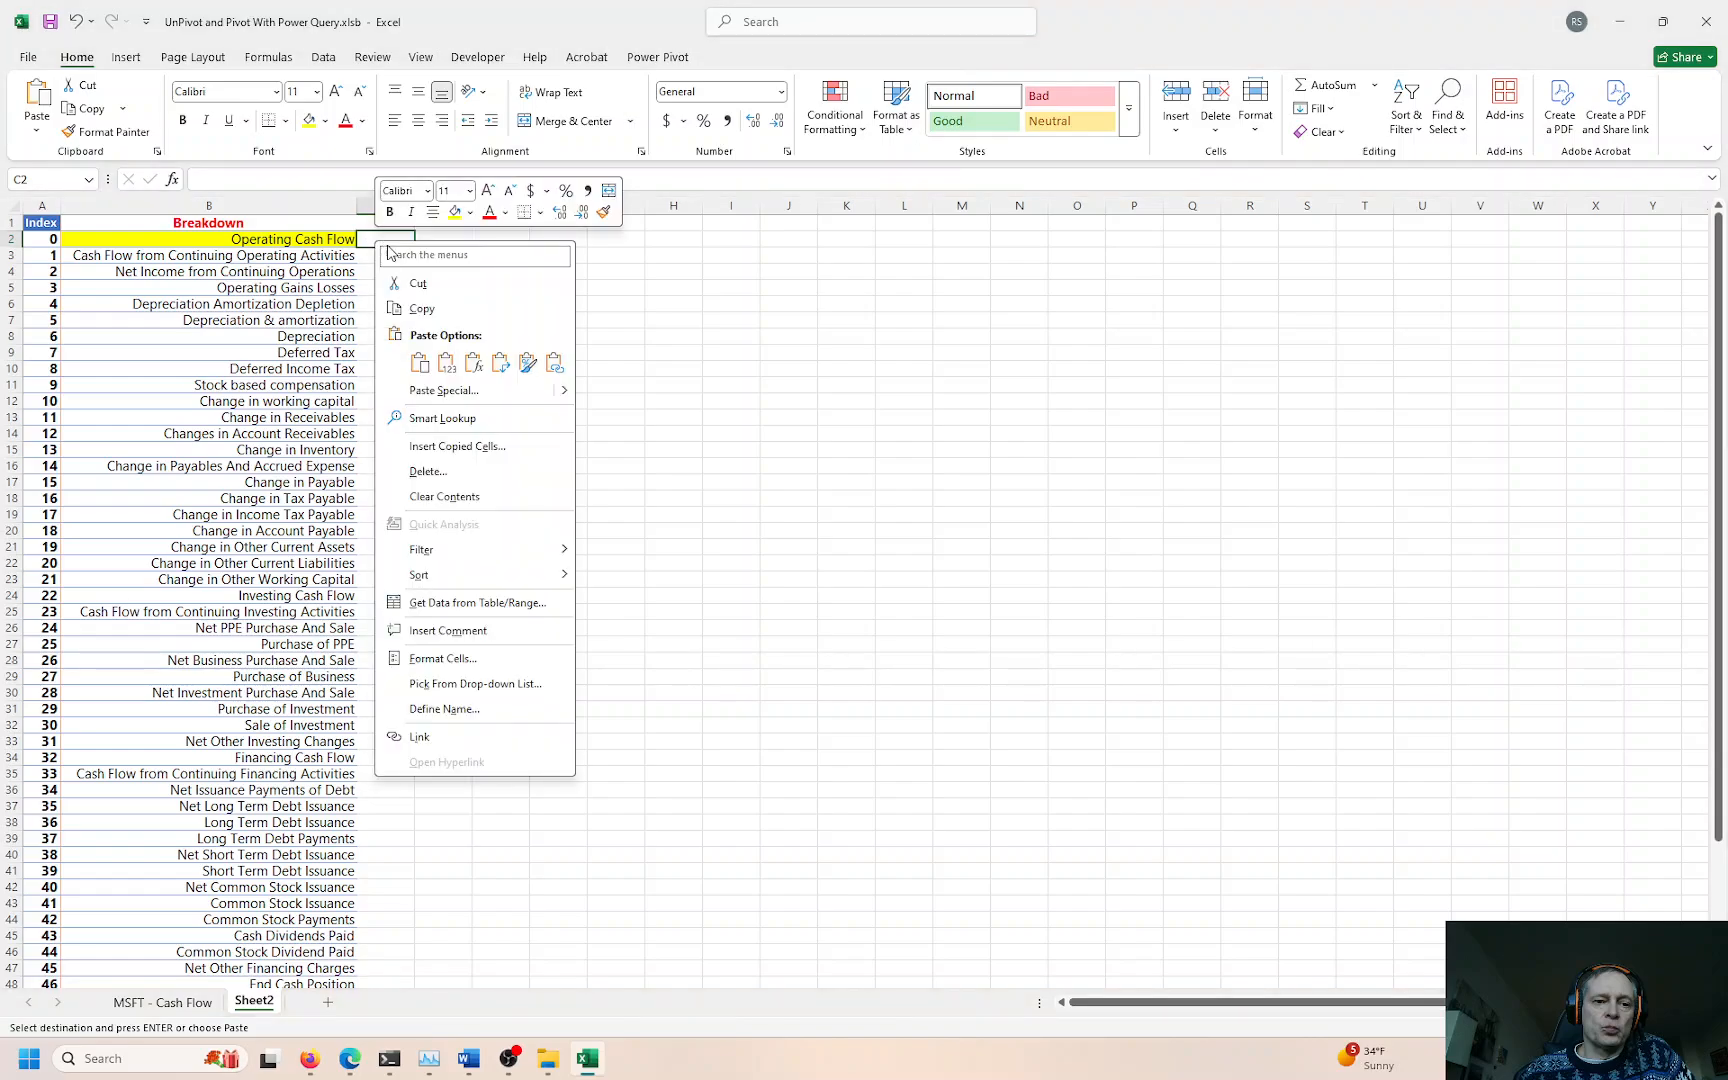
pyautogui.click(462, 391)
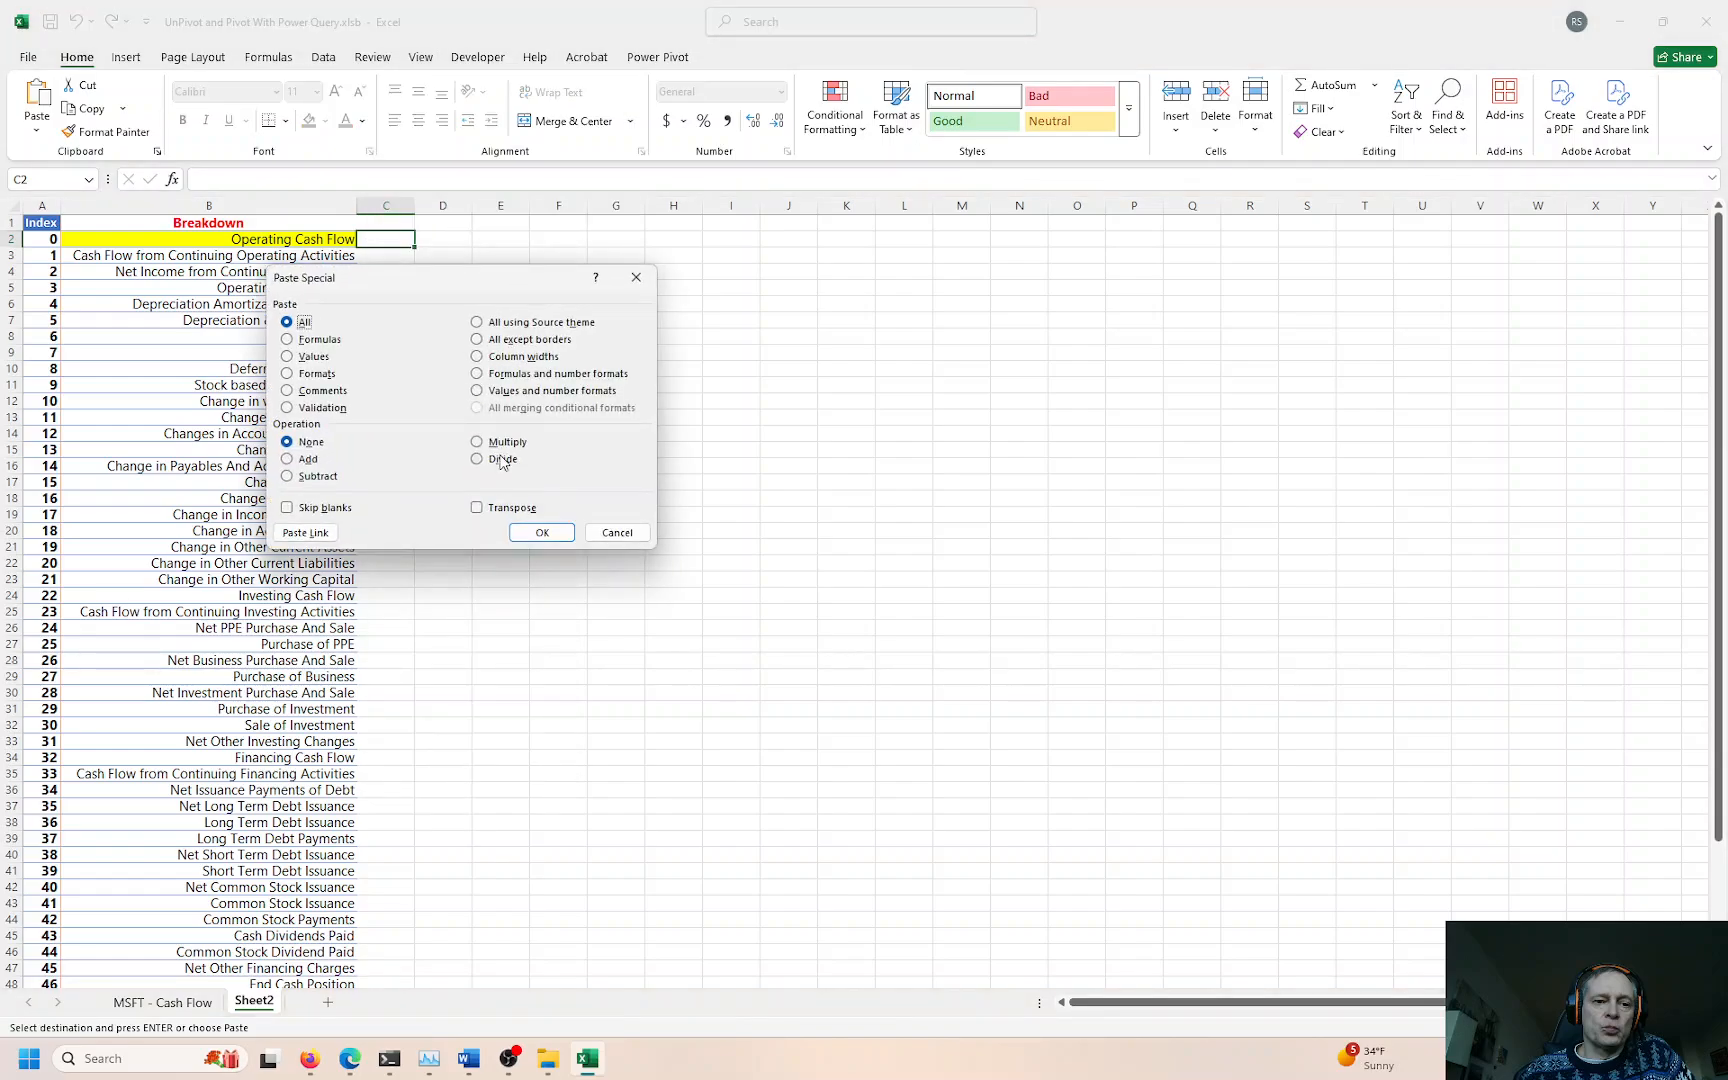
pyautogui.click(478, 508)
pyautogui.click(542, 532)
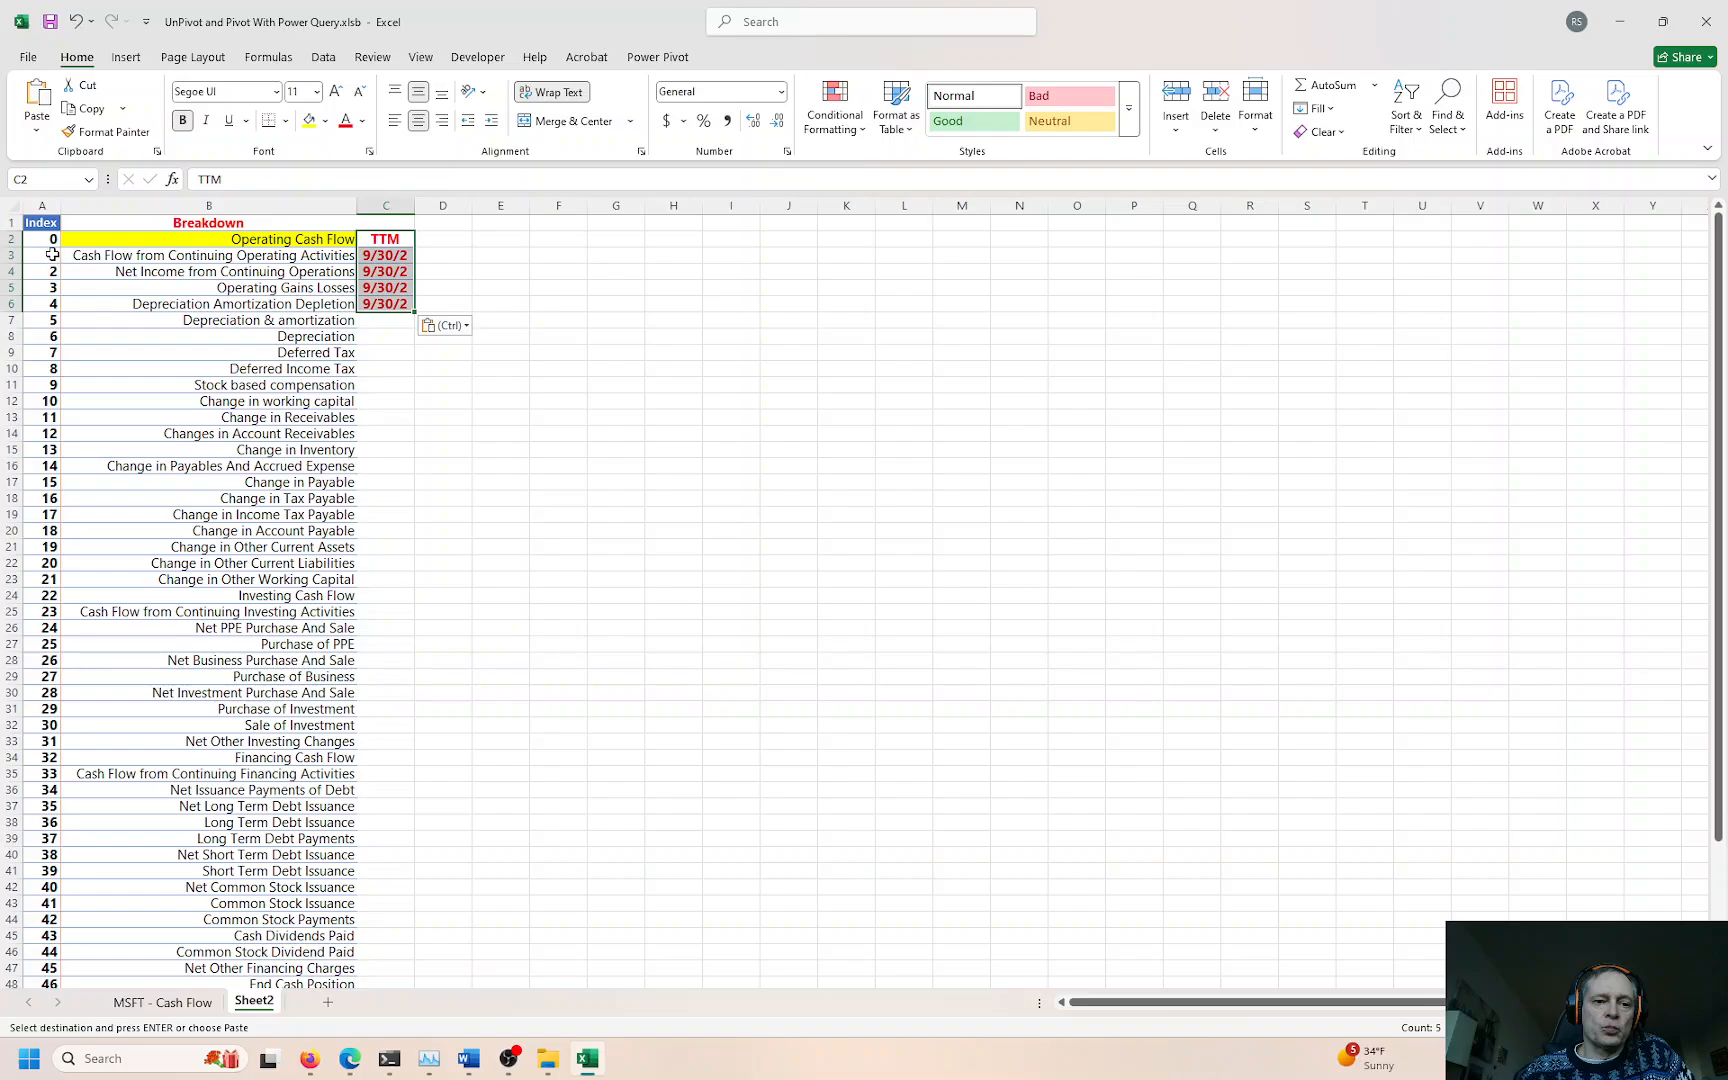
# Step: Move the Index and Breakdown rows from index 1 through 55 down so that they start at cell A7
pyautogui.moveTo(52, 255); pyautogui.dragTo(118, 257)
pyautogui.hotkey('ctrl', 'shift', 'Down')
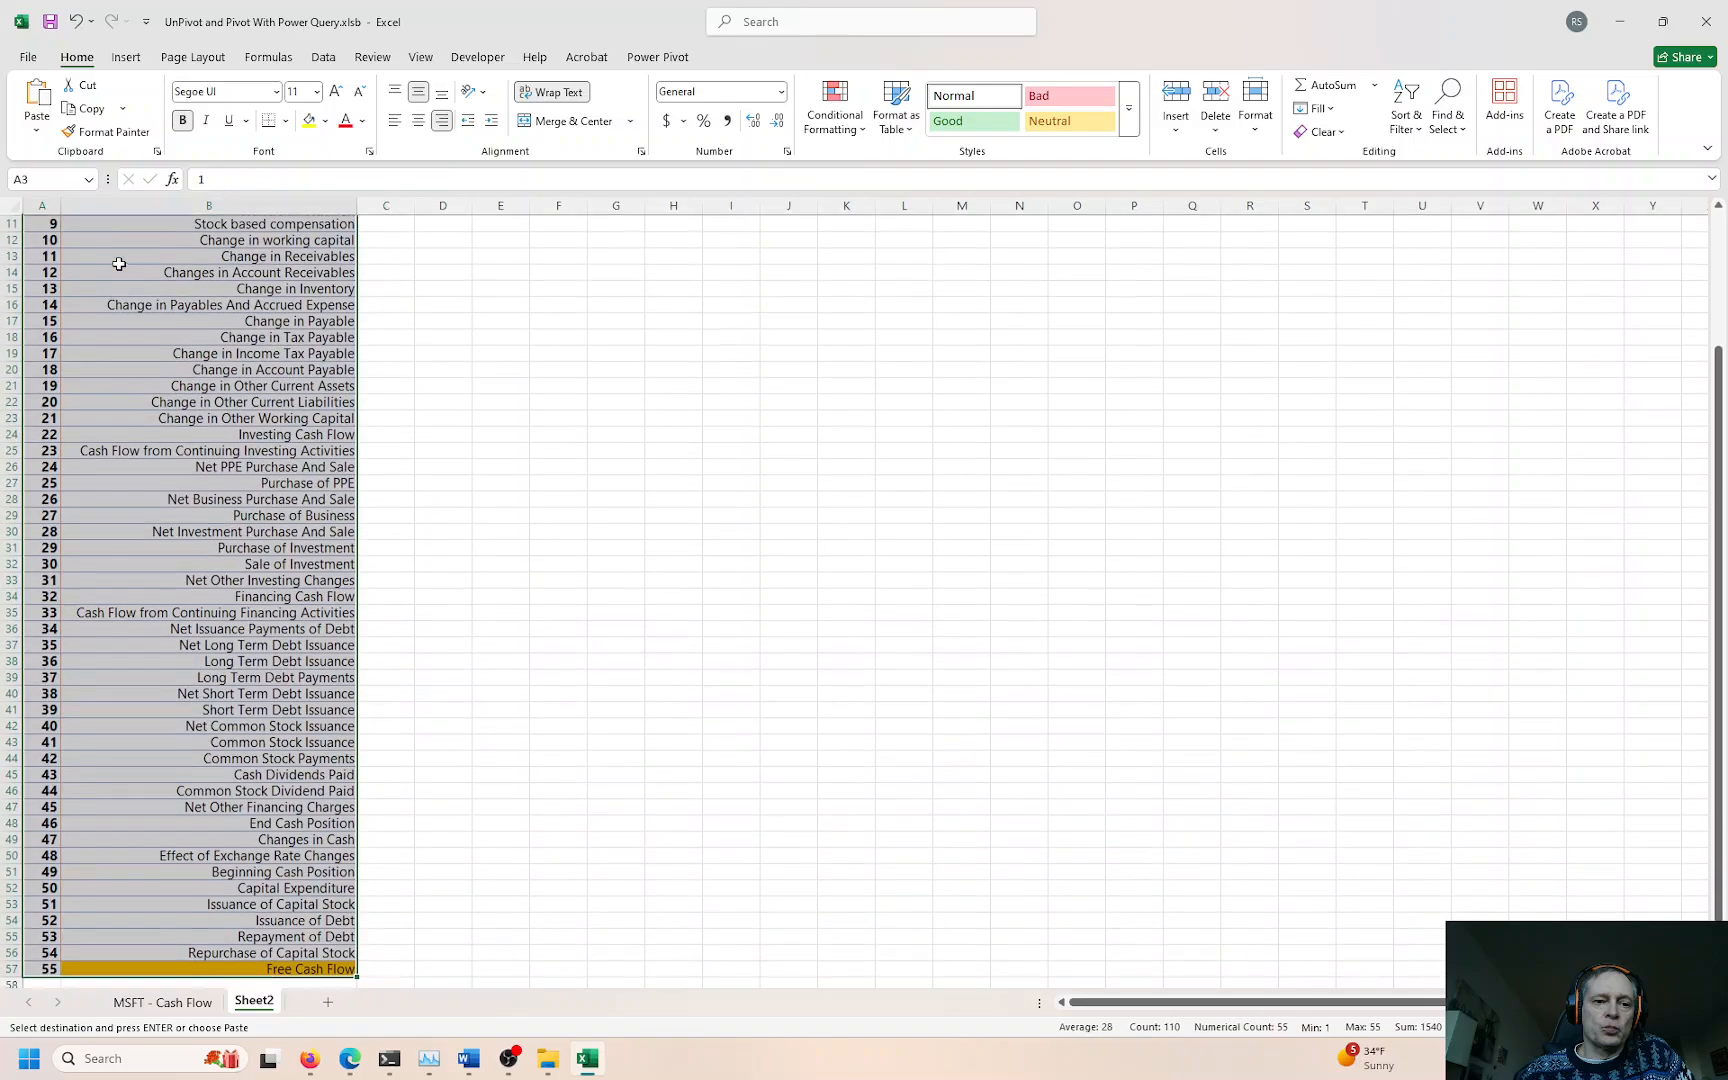
pyautogui.hotkey('ctrl', 'c')
pyautogui.scroll(4, 118, 263)
pyautogui.press('Down')
pyautogui.press('Down')
pyautogui.press('Down')
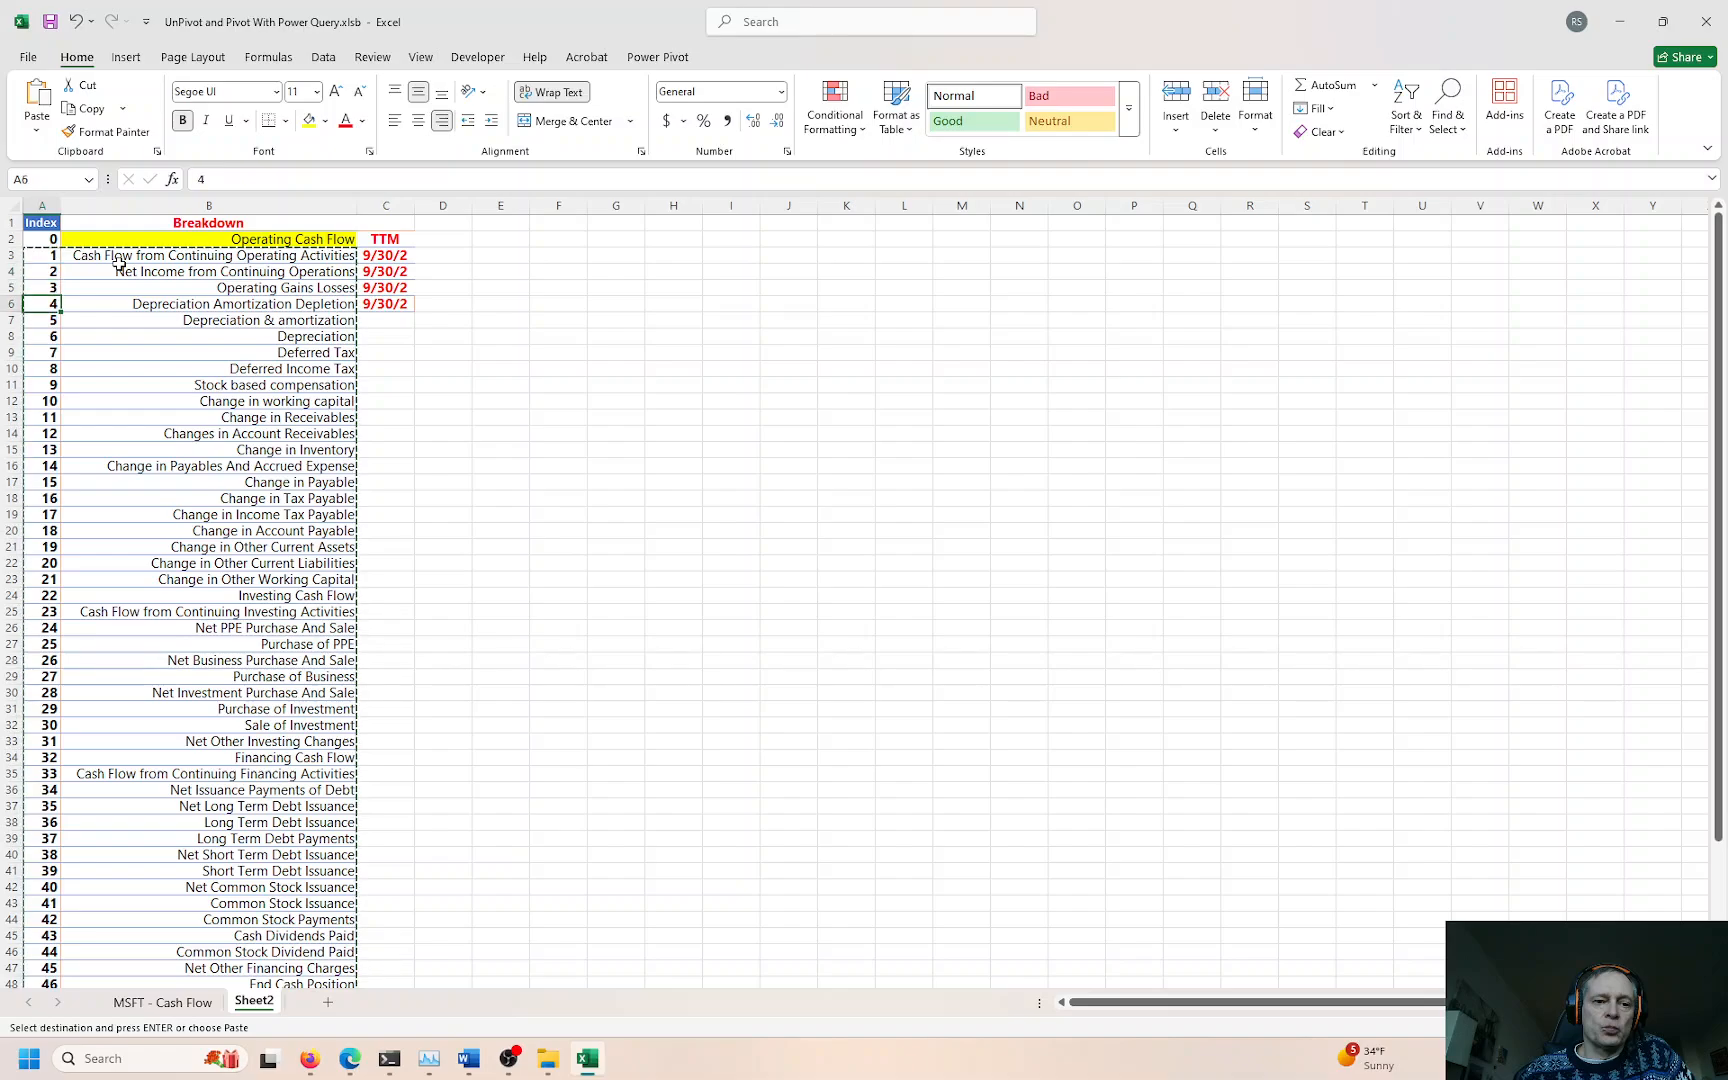
pyautogui.press('Down')
pyautogui.hotkey('ctrl', 'v')
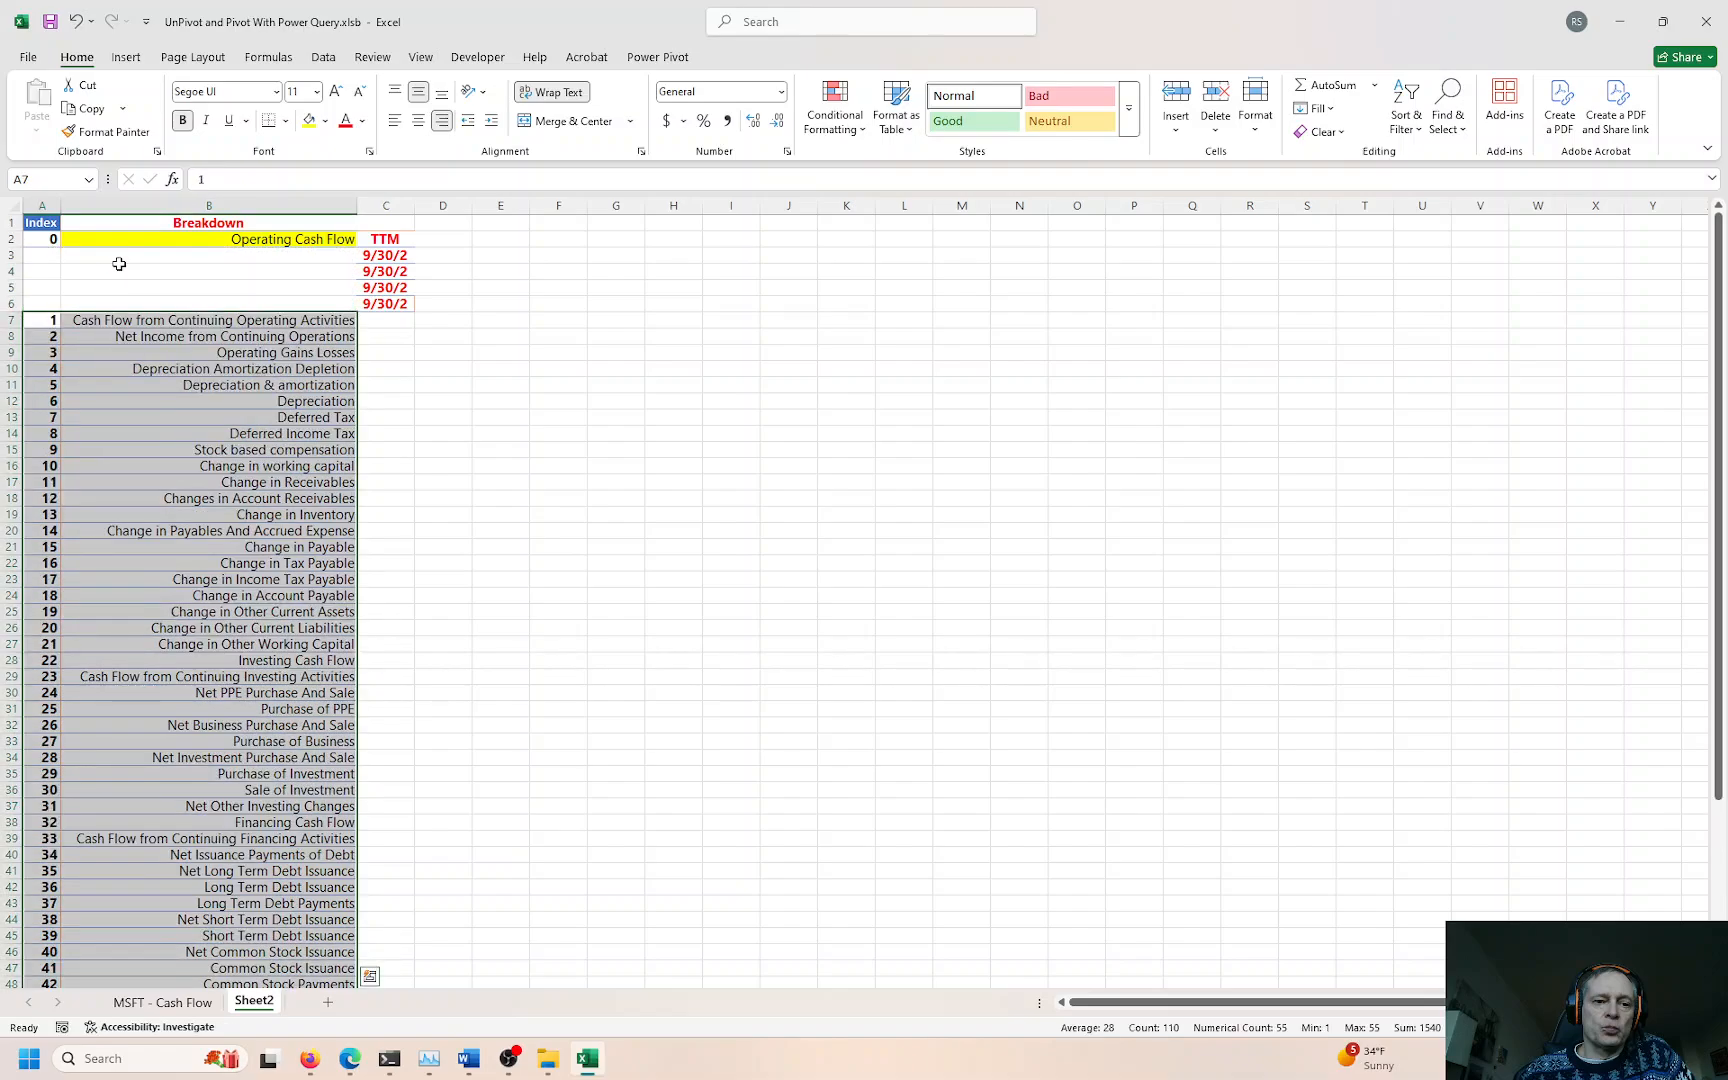
# Step: Fill index 0 and Operating Cash Flow down through row 6, and widen column C to fit the full dates
pyautogui.press('Up')
pyautogui.press('Up')
pyautogui.press('Up')
pyautogui.click(54, 241)
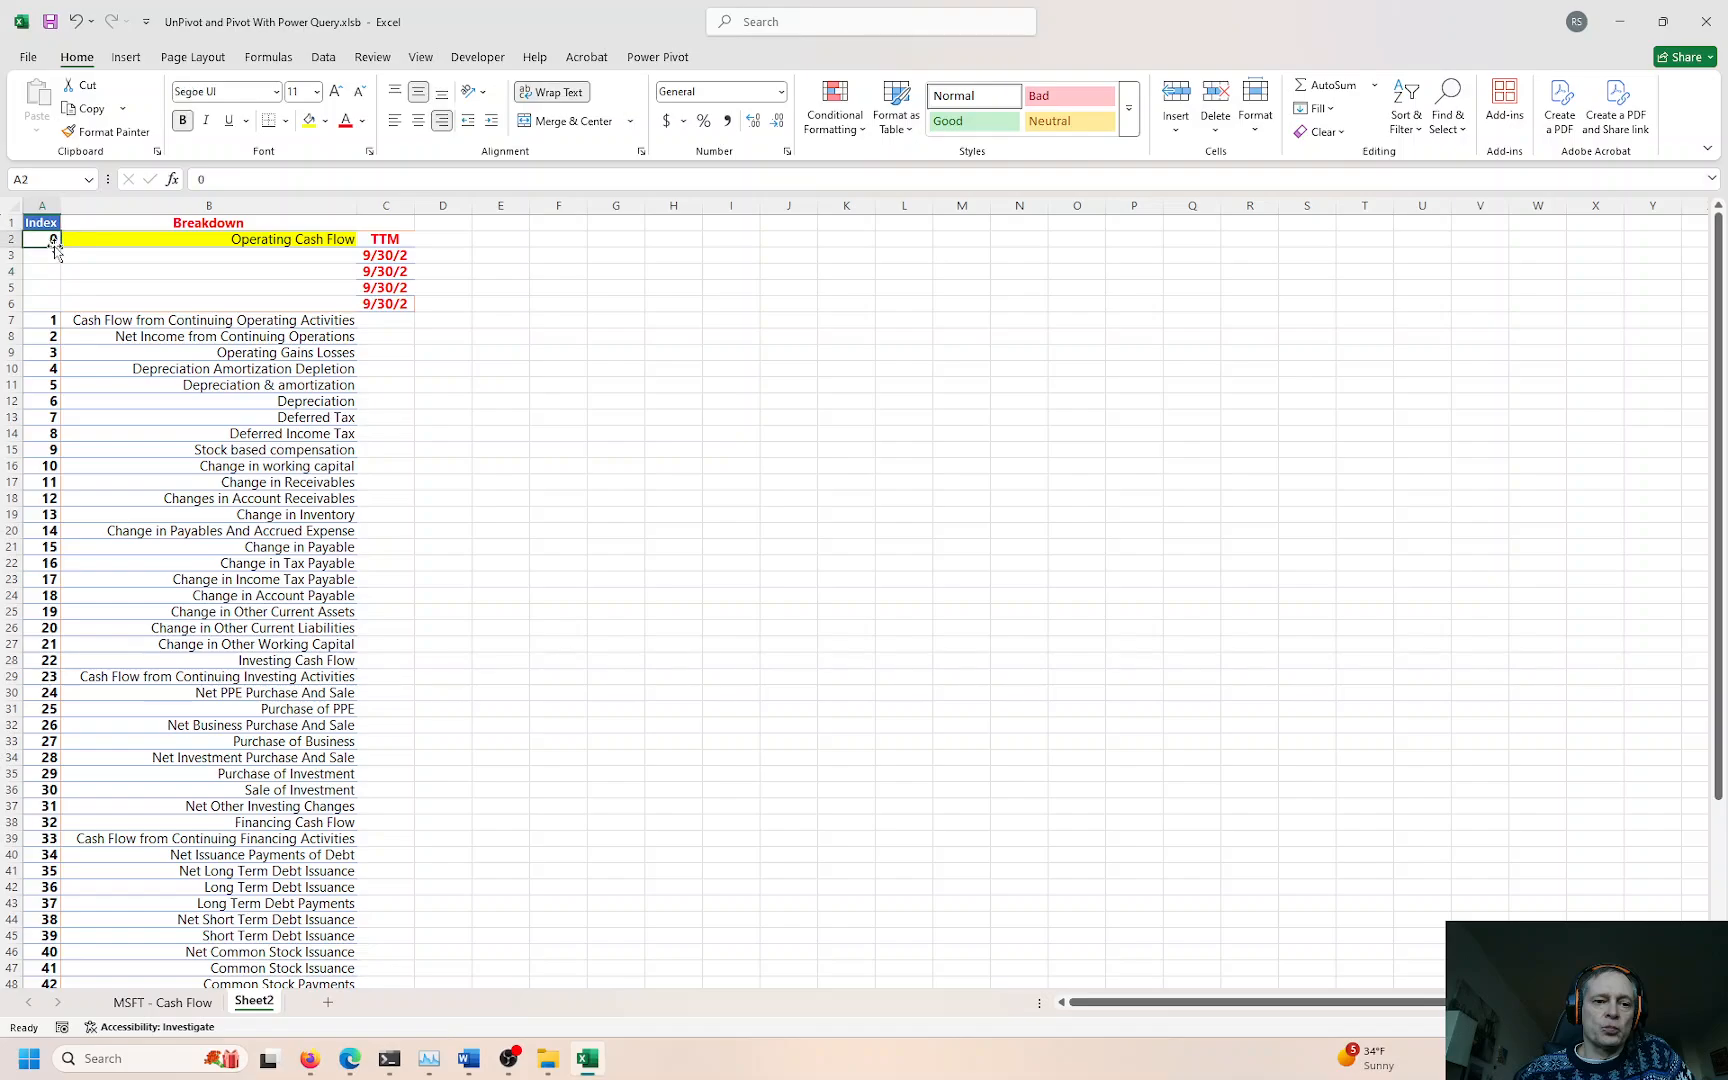
pyautogui.moveTo(61, 248); pyautogui.dragTo(62, 306)
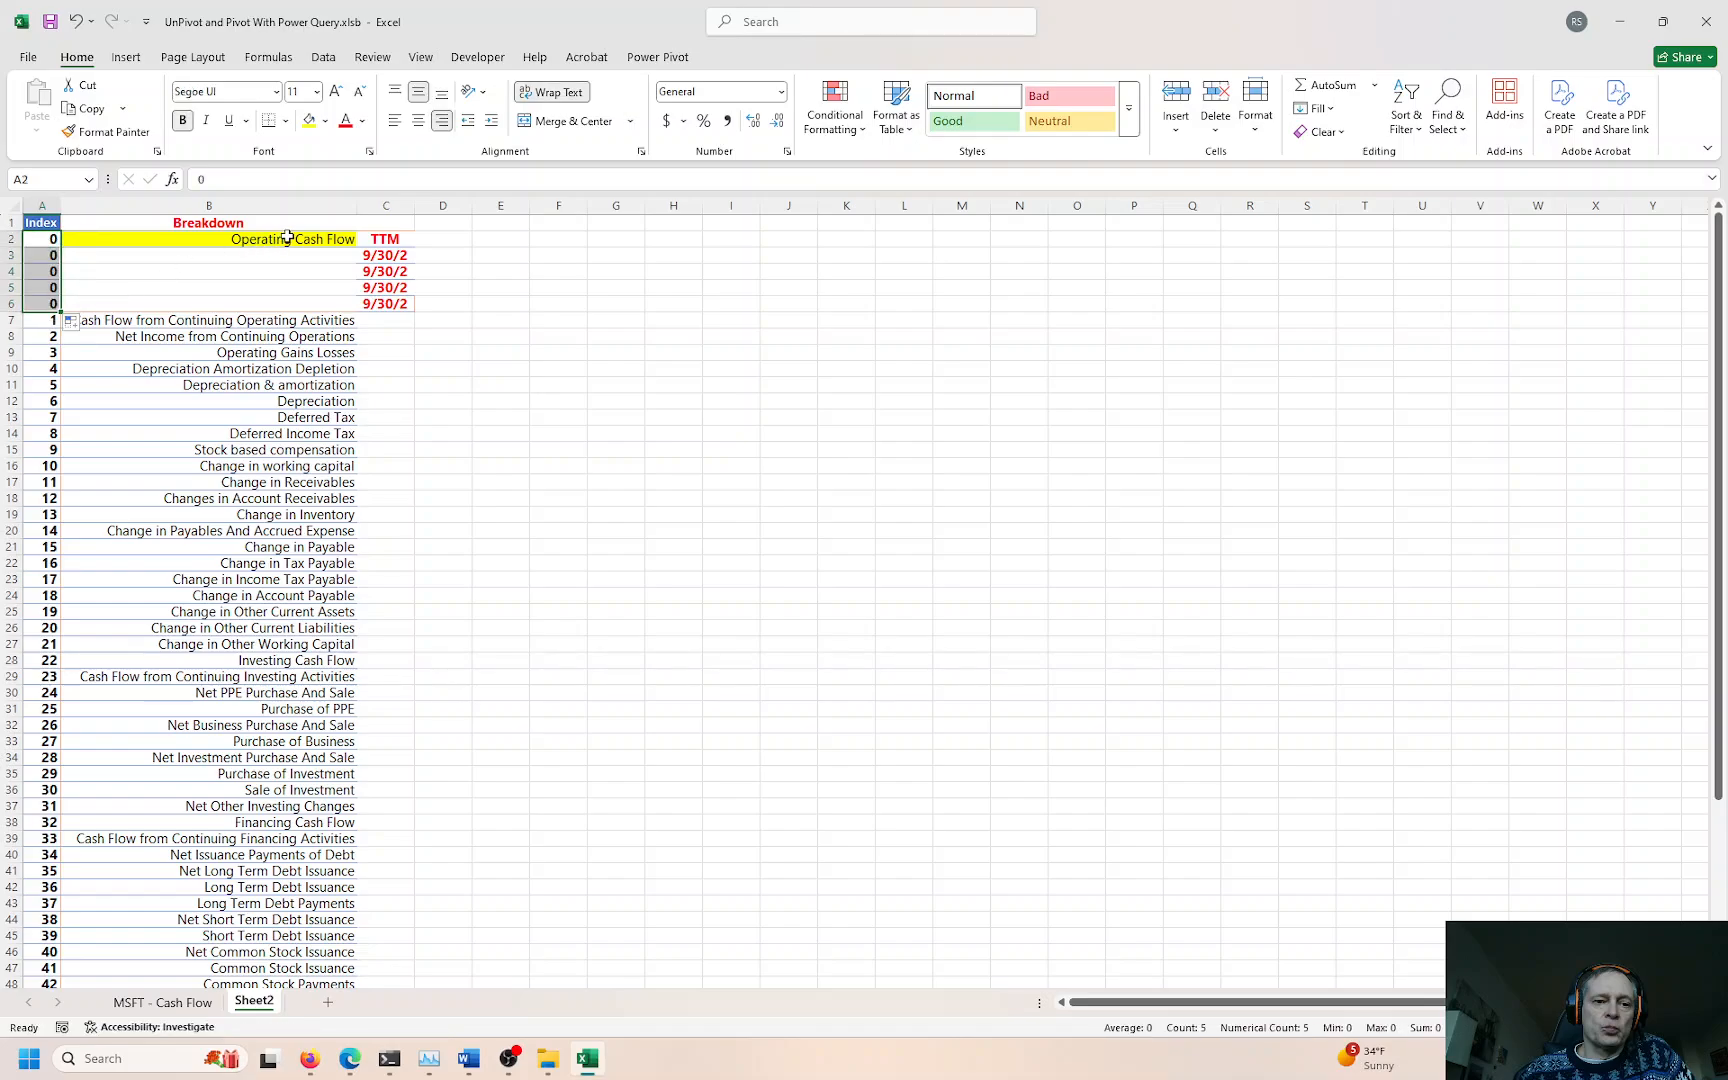
pyautogui.click(289, 242)
pyautogui.moveTo(357, 247); pyautogui.dragTo(357, 308)
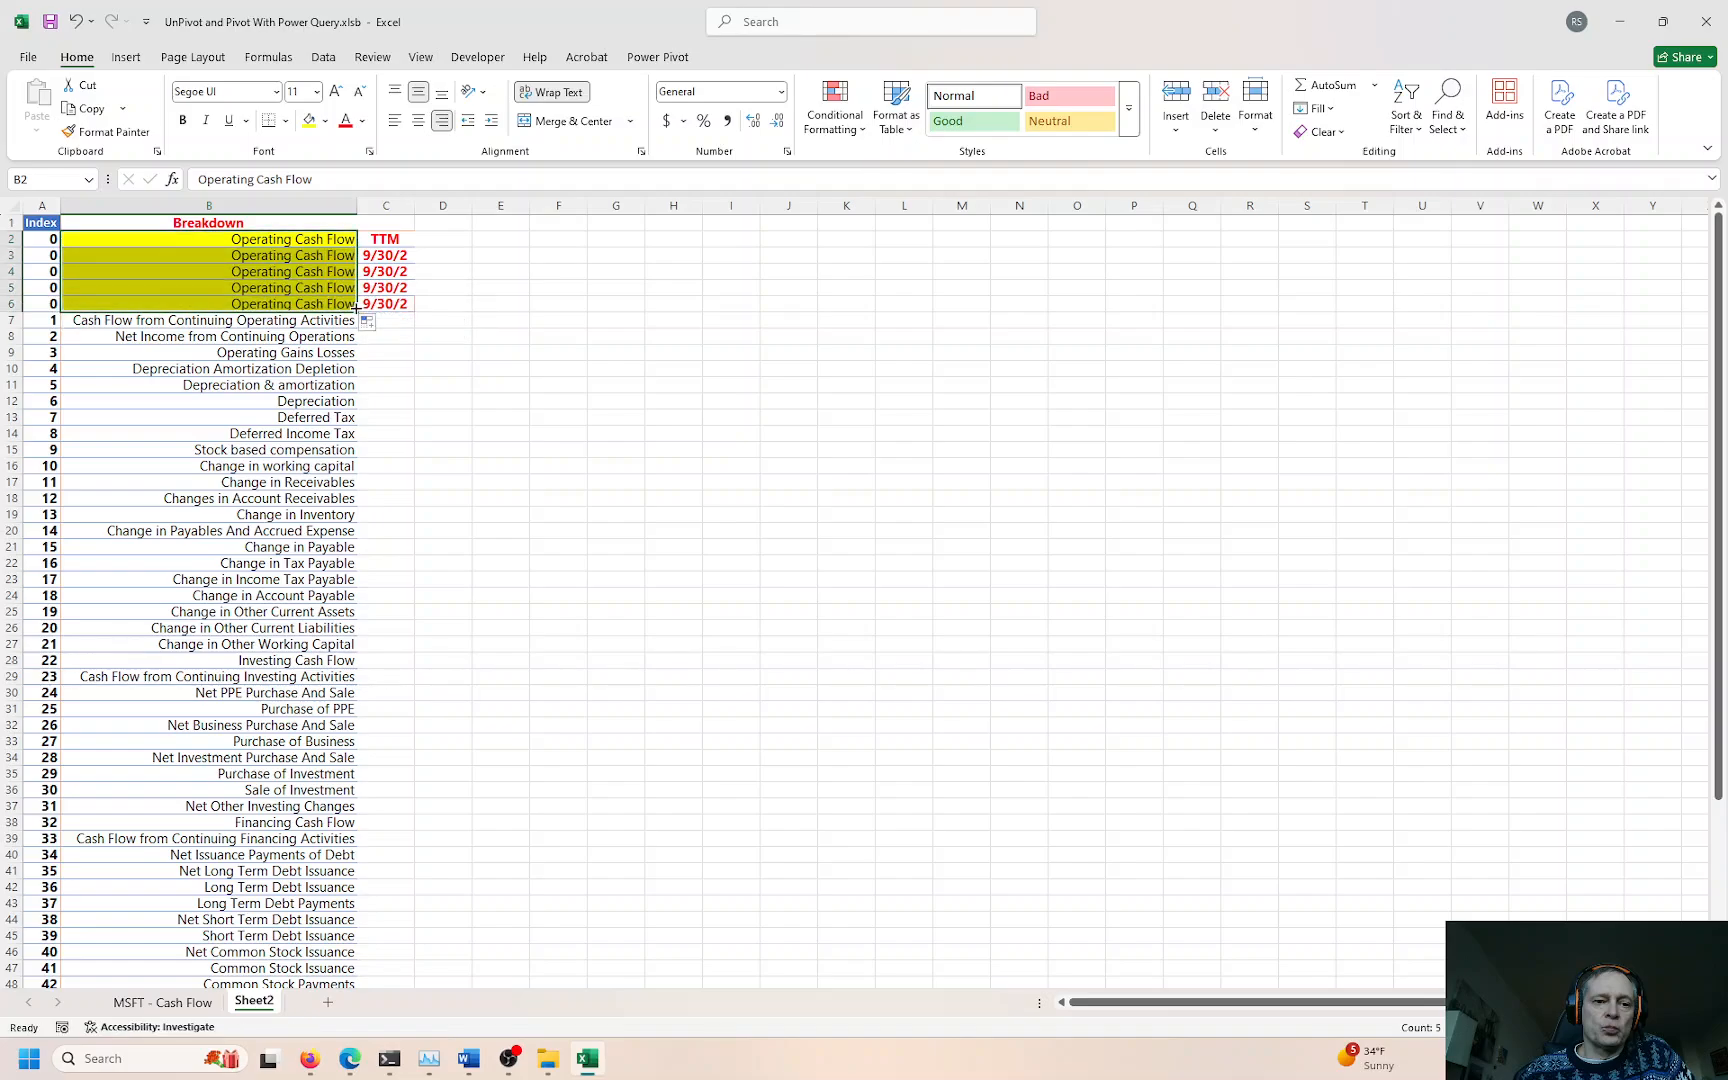
pyautogui.moveTo(416, 208); pyautogui.dragTo(455, 205)
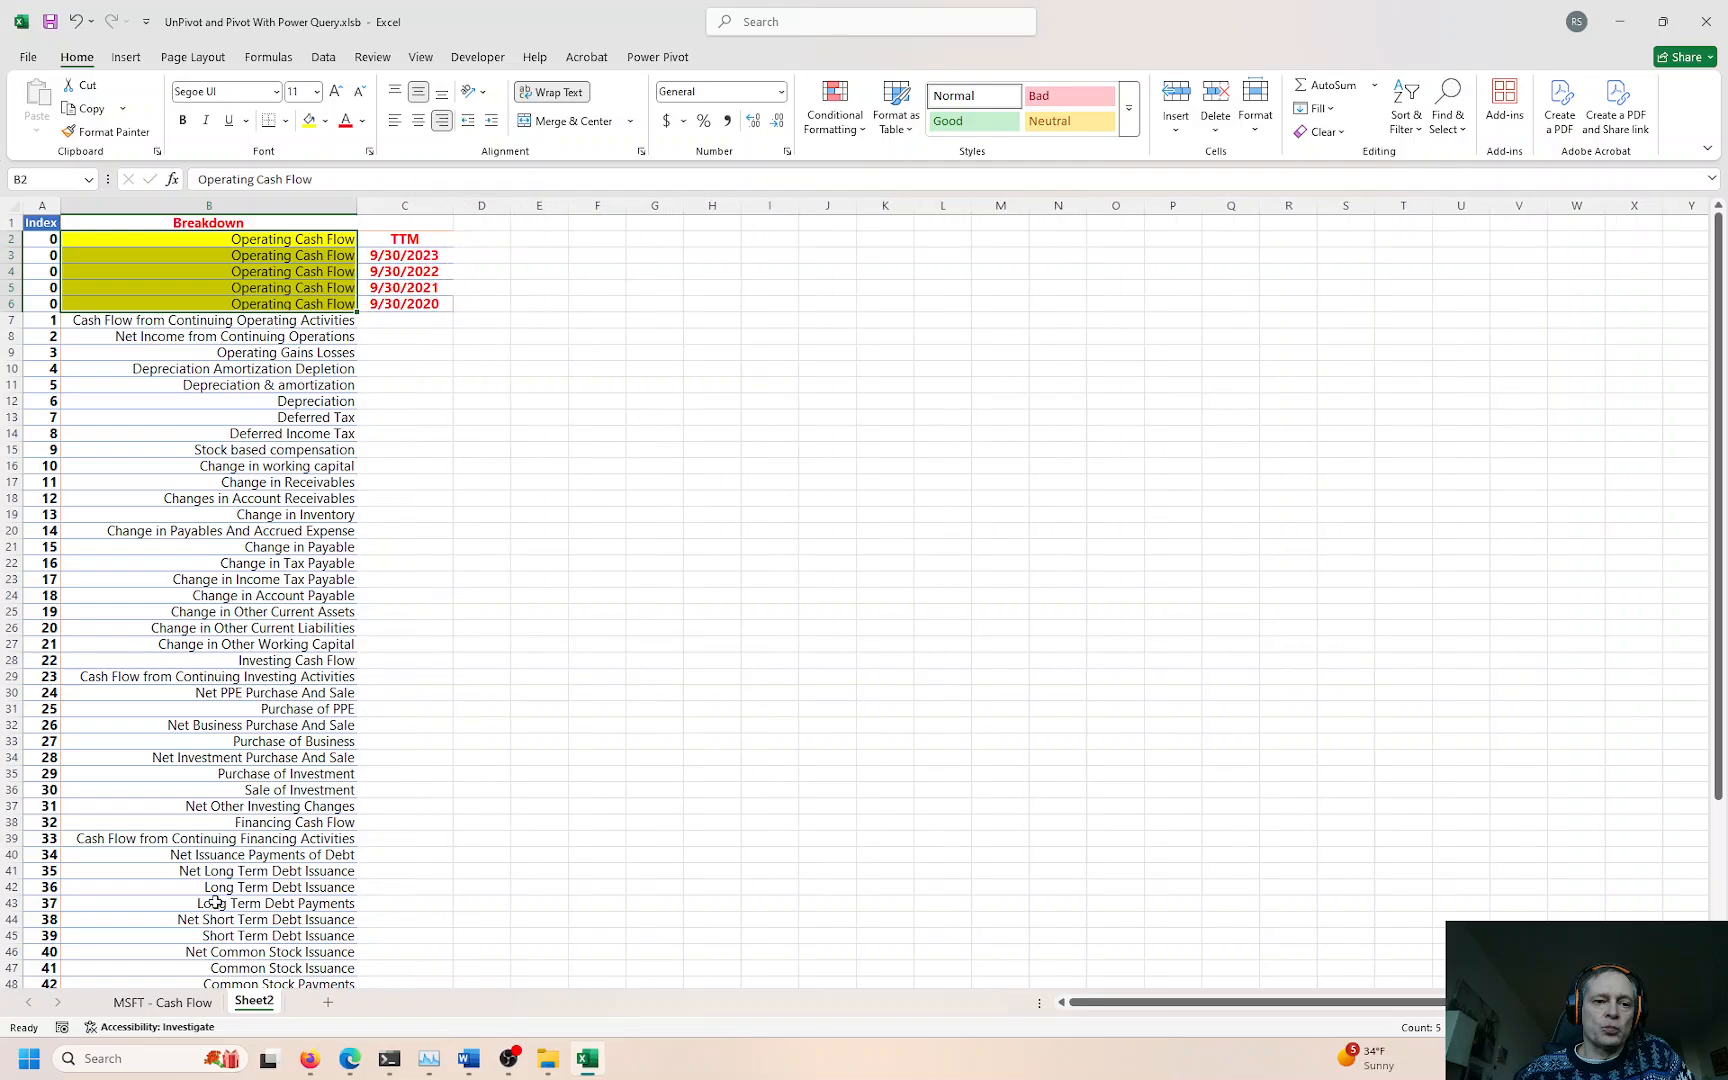
# Step: Copy the Operating Cash Flow values for TTM through 9/30/2020 (C2:G2) from the MSFT - Cash Flow sheet
pyautogui.click(162, 1002)
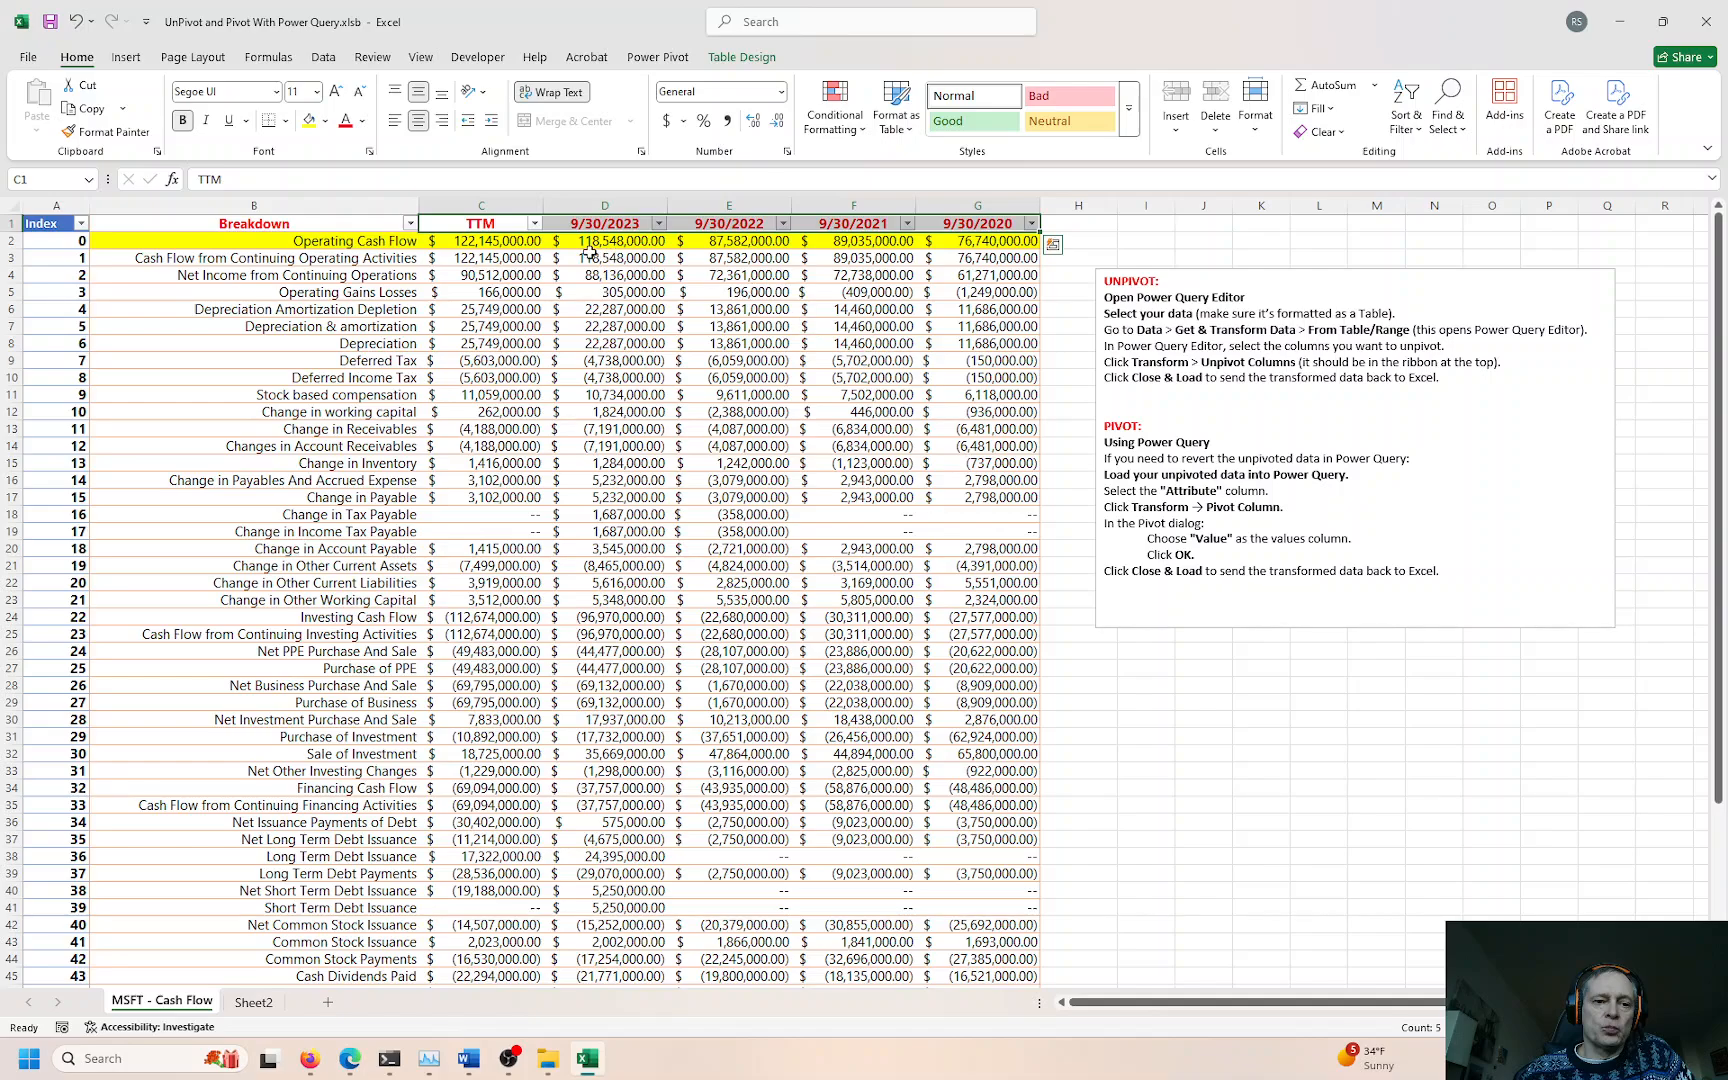
pyautogui.moveTo(531, 243); pyautogui.dragTo(965, 240)
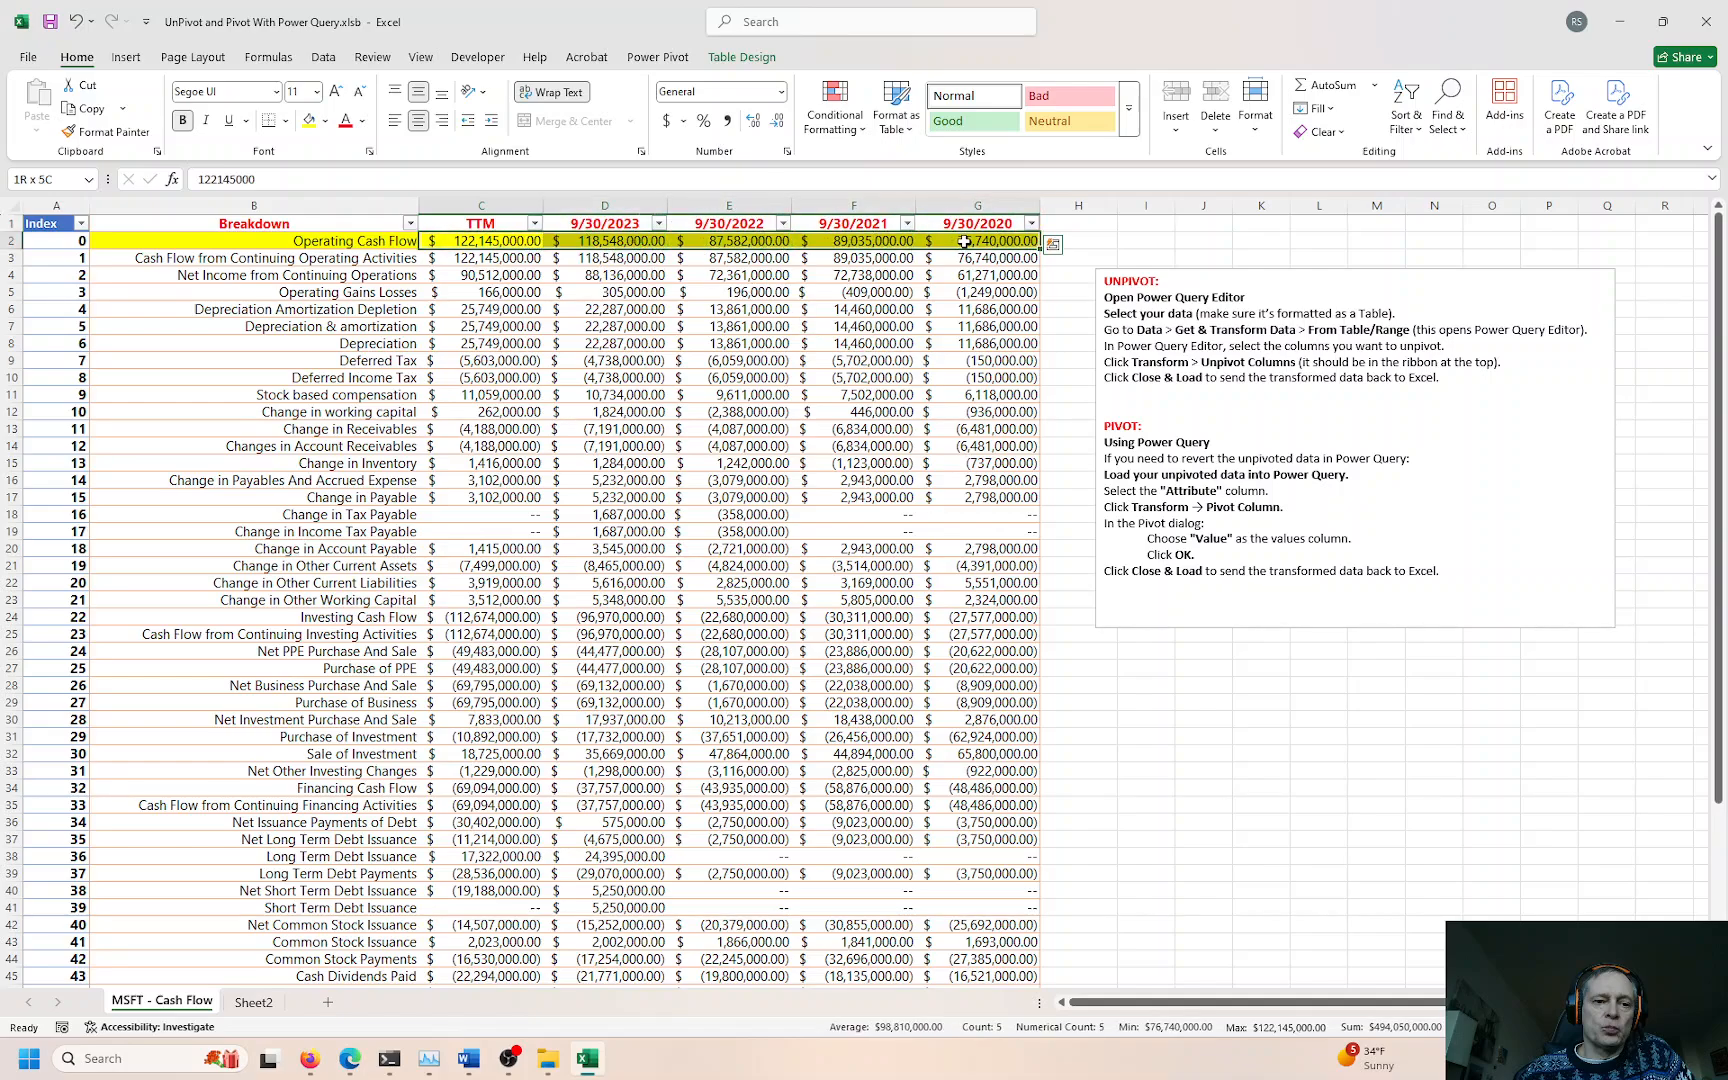
pyautogui.hotkey('ctrl', 'c')
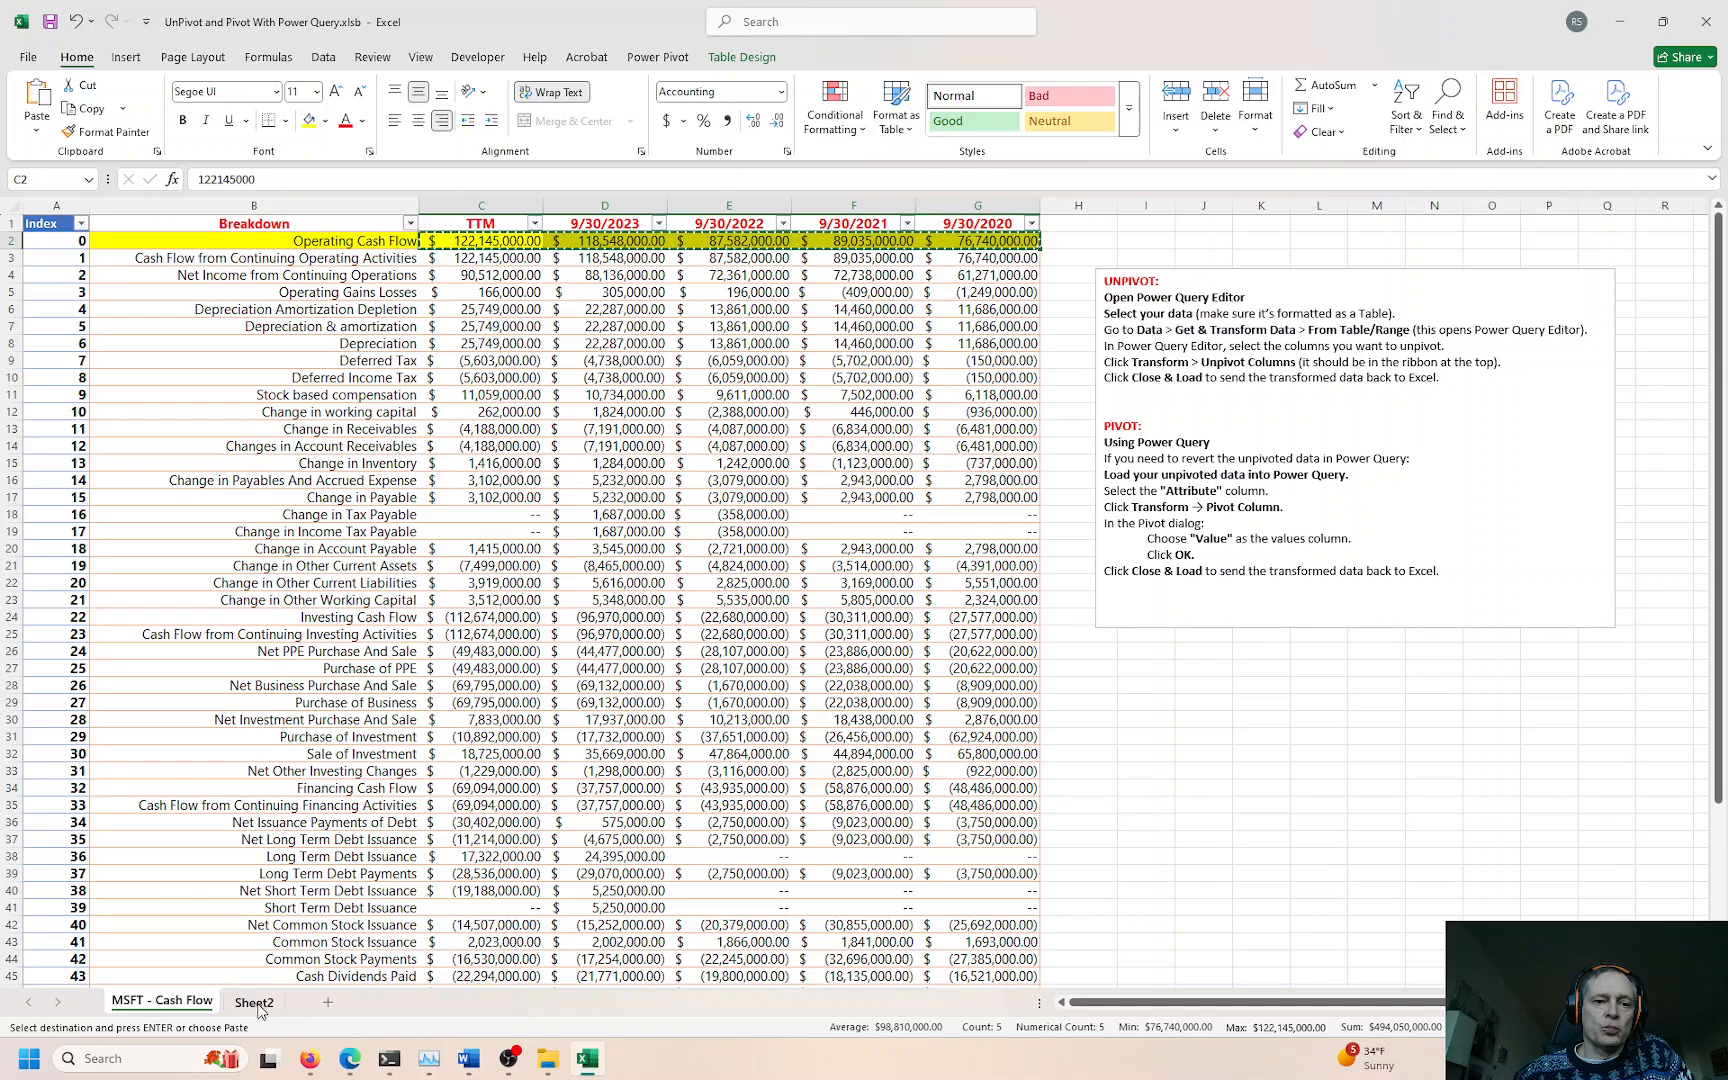
# Step: Paste the copied values transposed into Sheet2 starting at cell D2, and autofit column D
pyautogui.click(254, 1002)
pyautogui.click(478, 239)
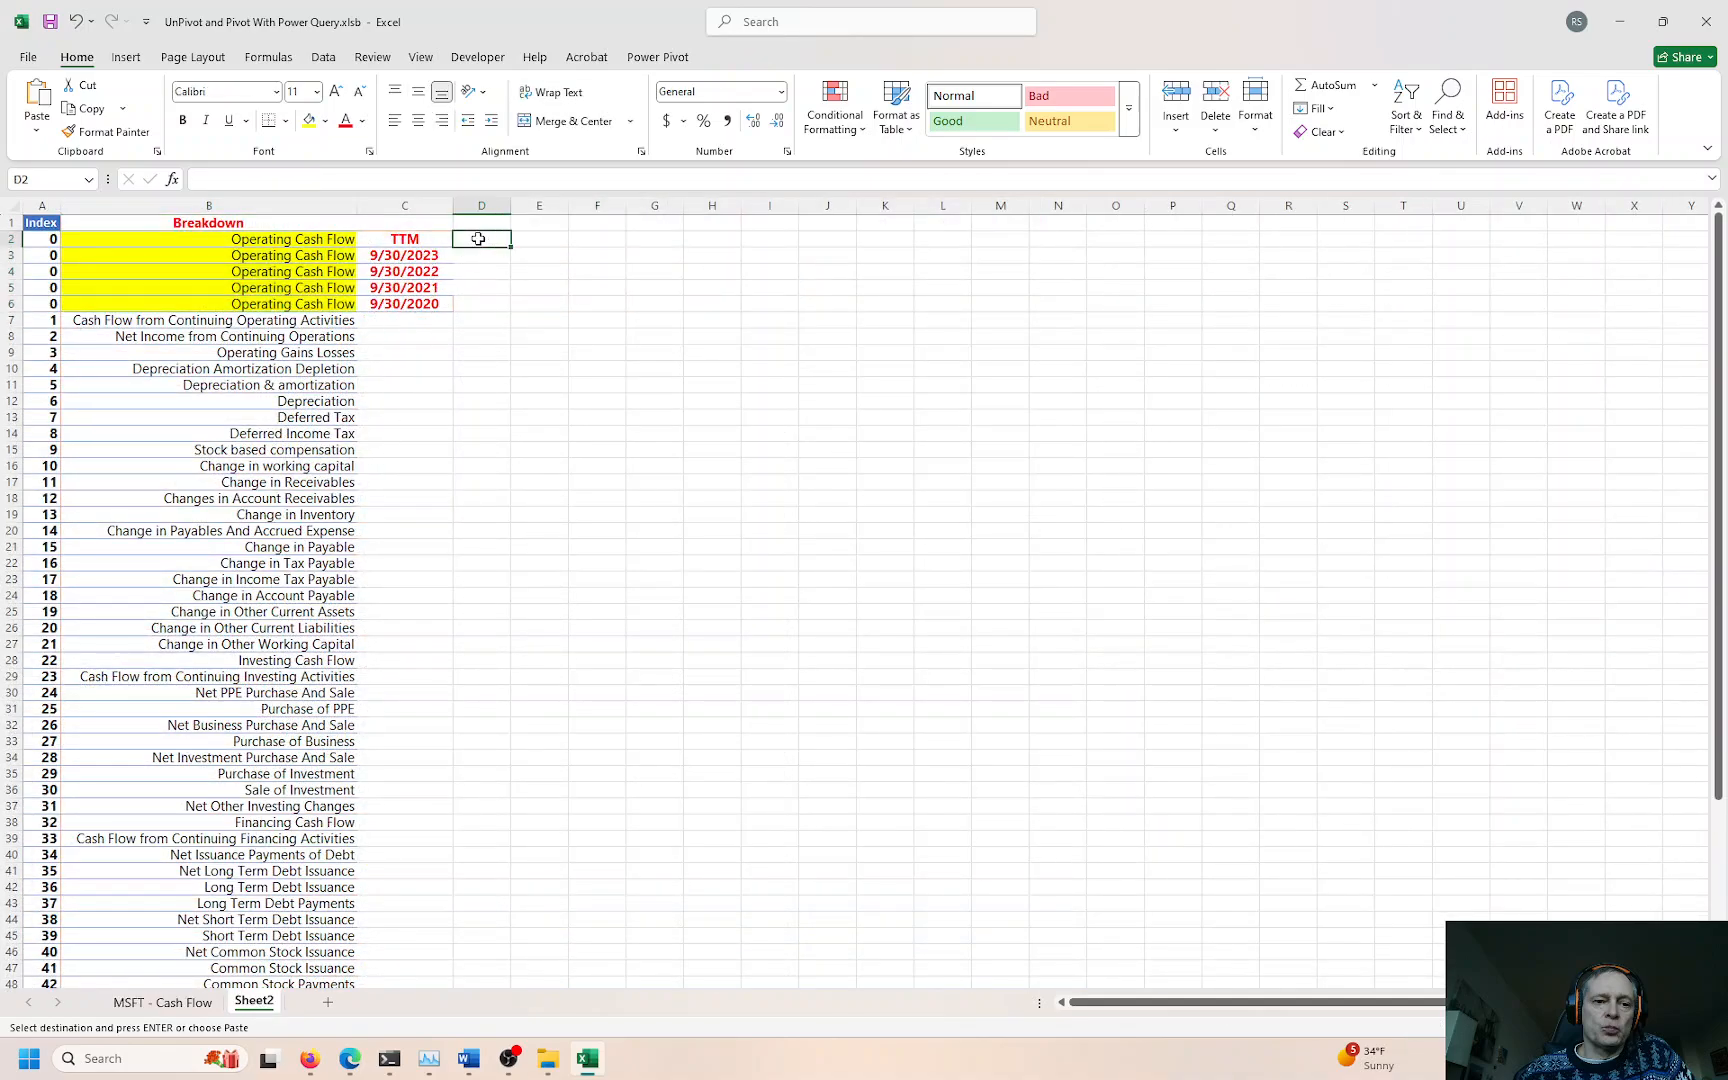
pyautogui.rightClick(479, 241)
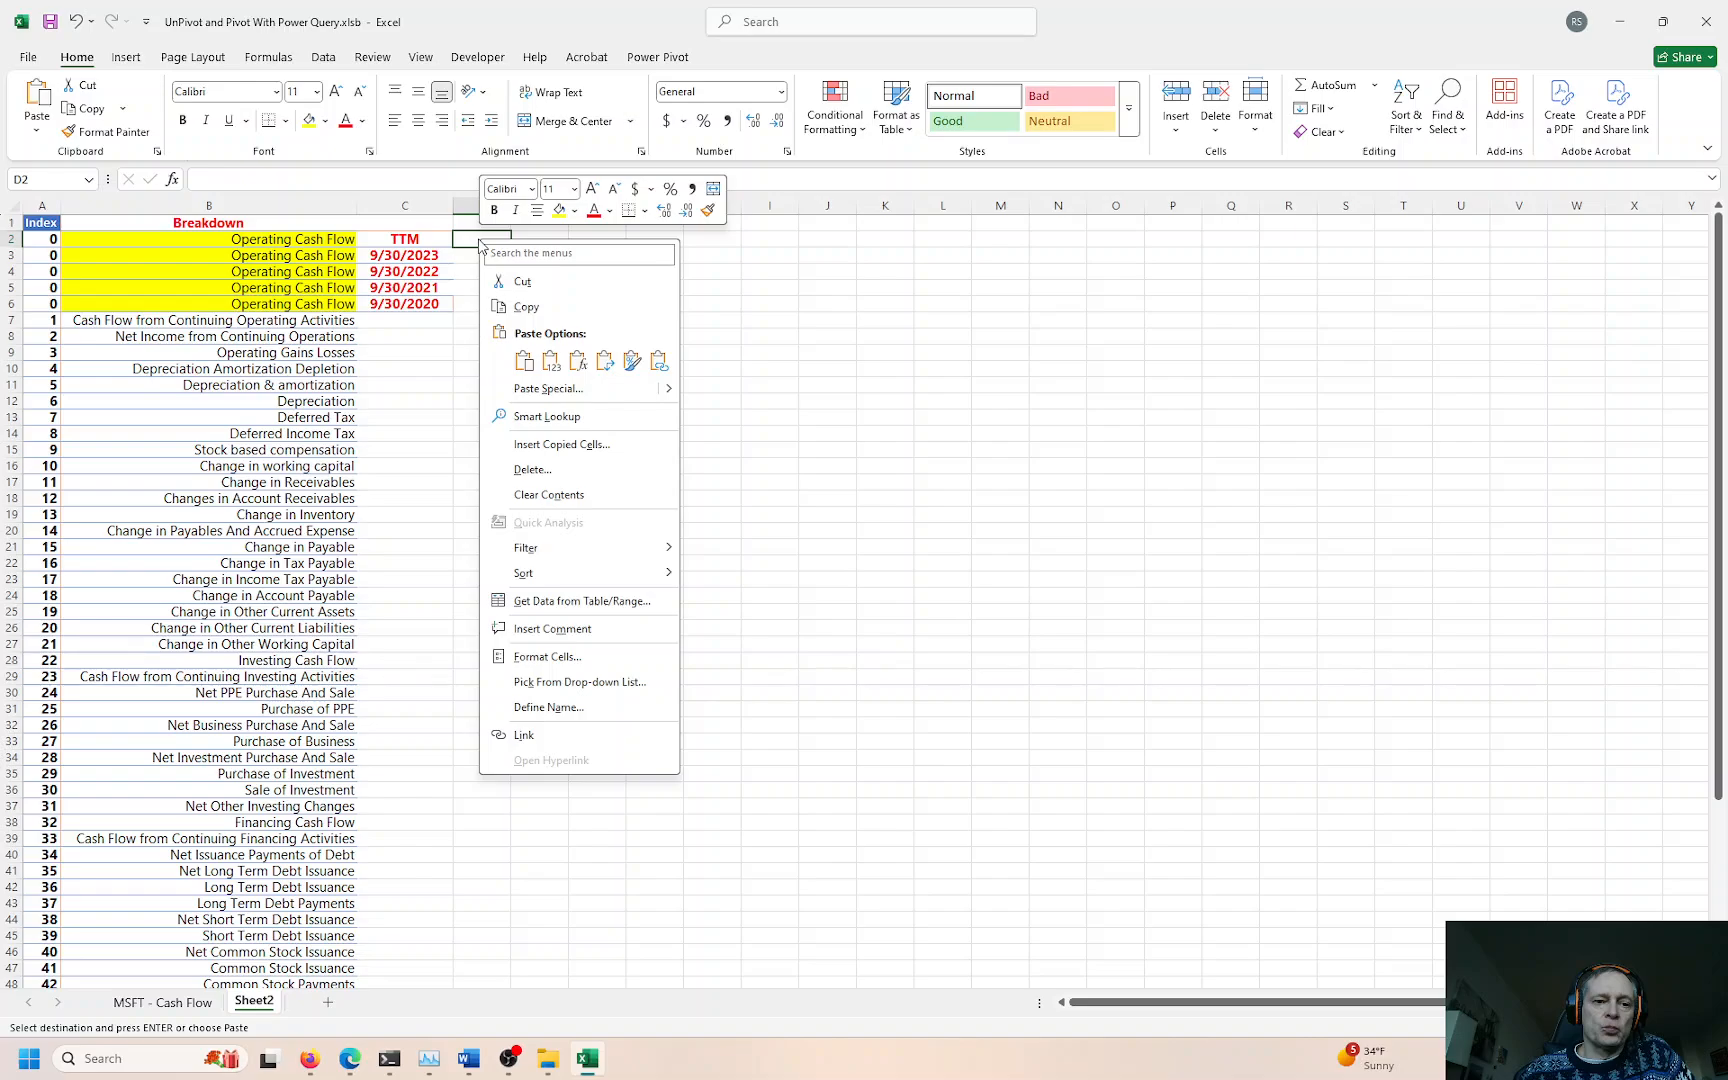
pyautogui.click(548, 390)
pyautogui.click(594, 510)
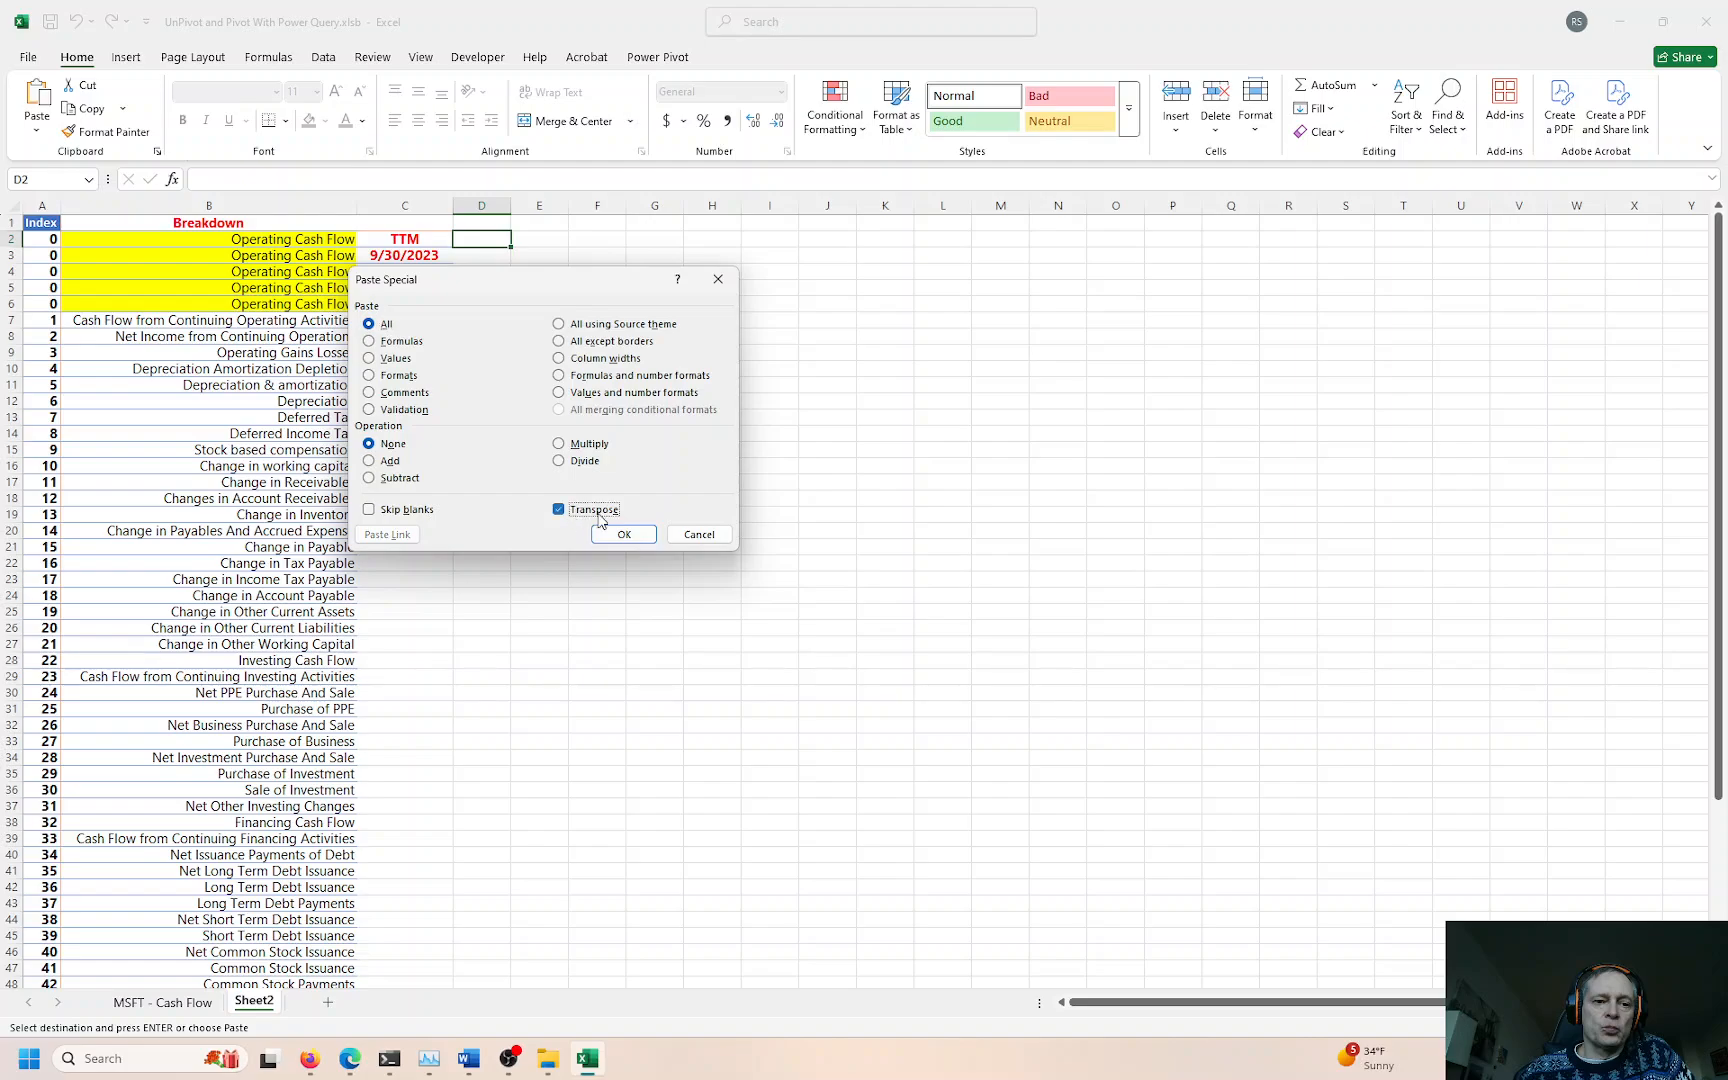
pyautogui.click(641, 540)
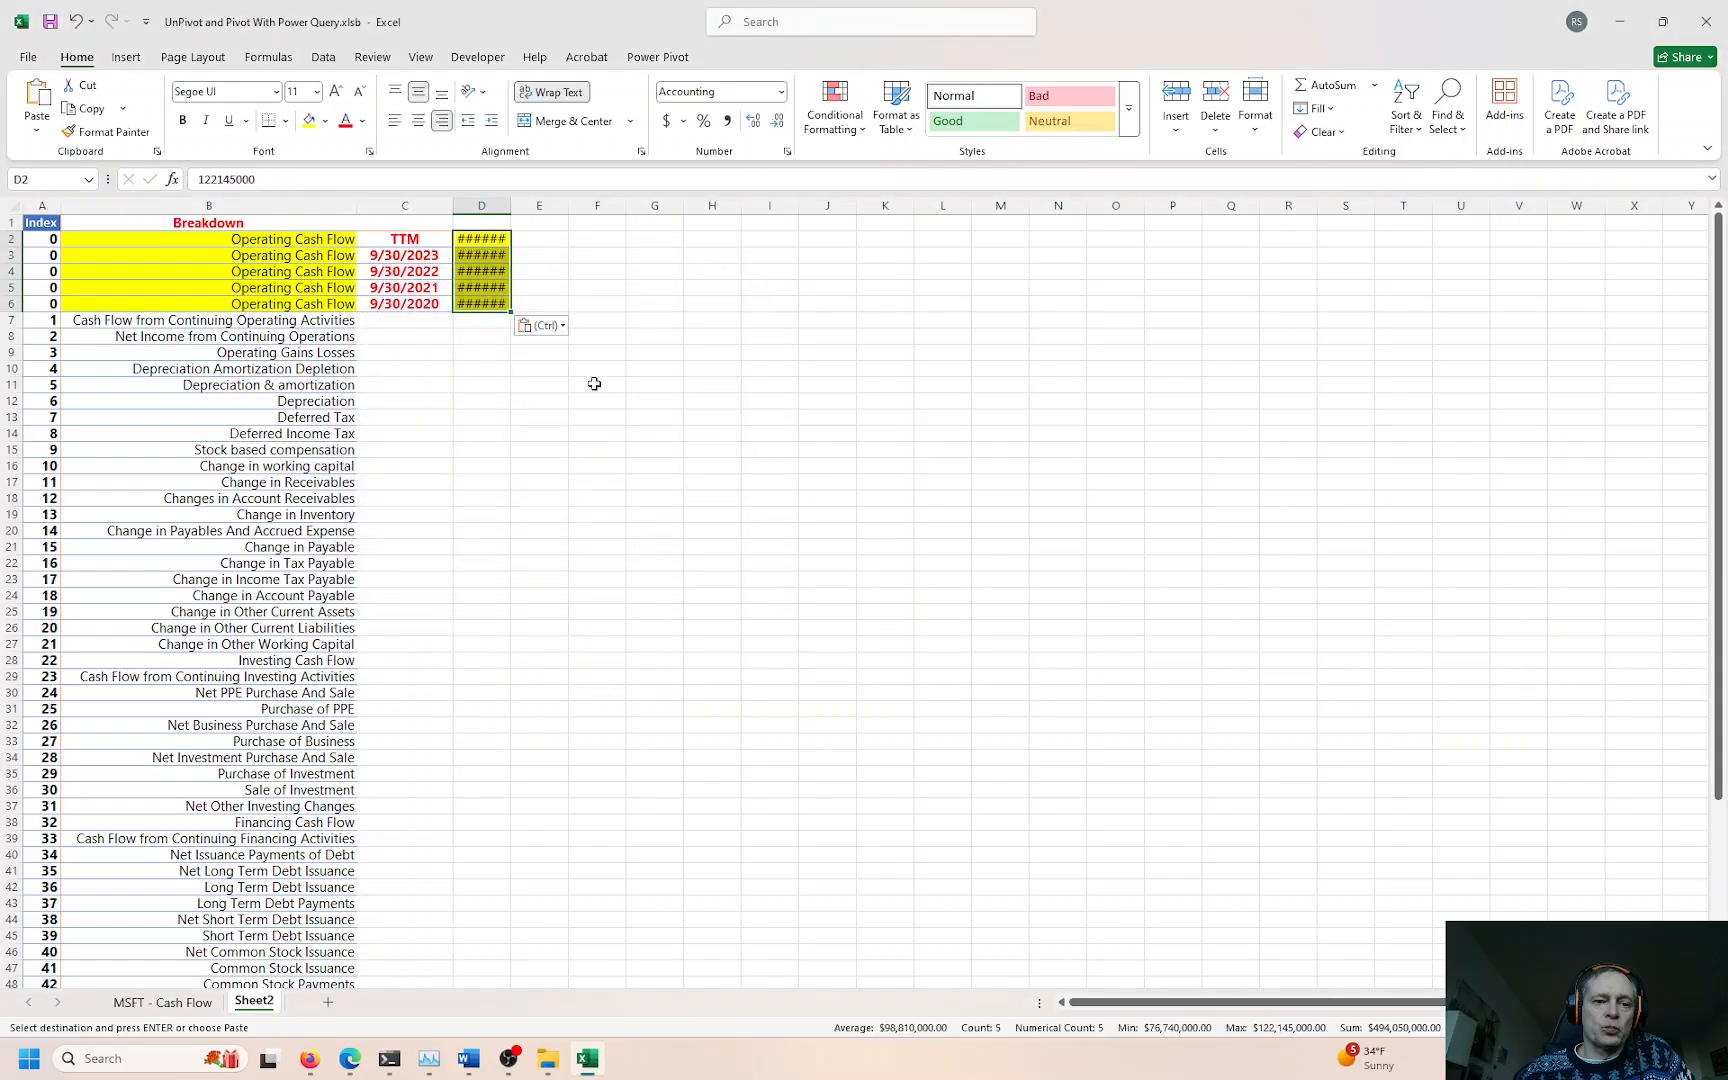
pyautogui.moveTo(520, 201); pyautogui.dragTo(541, 205)
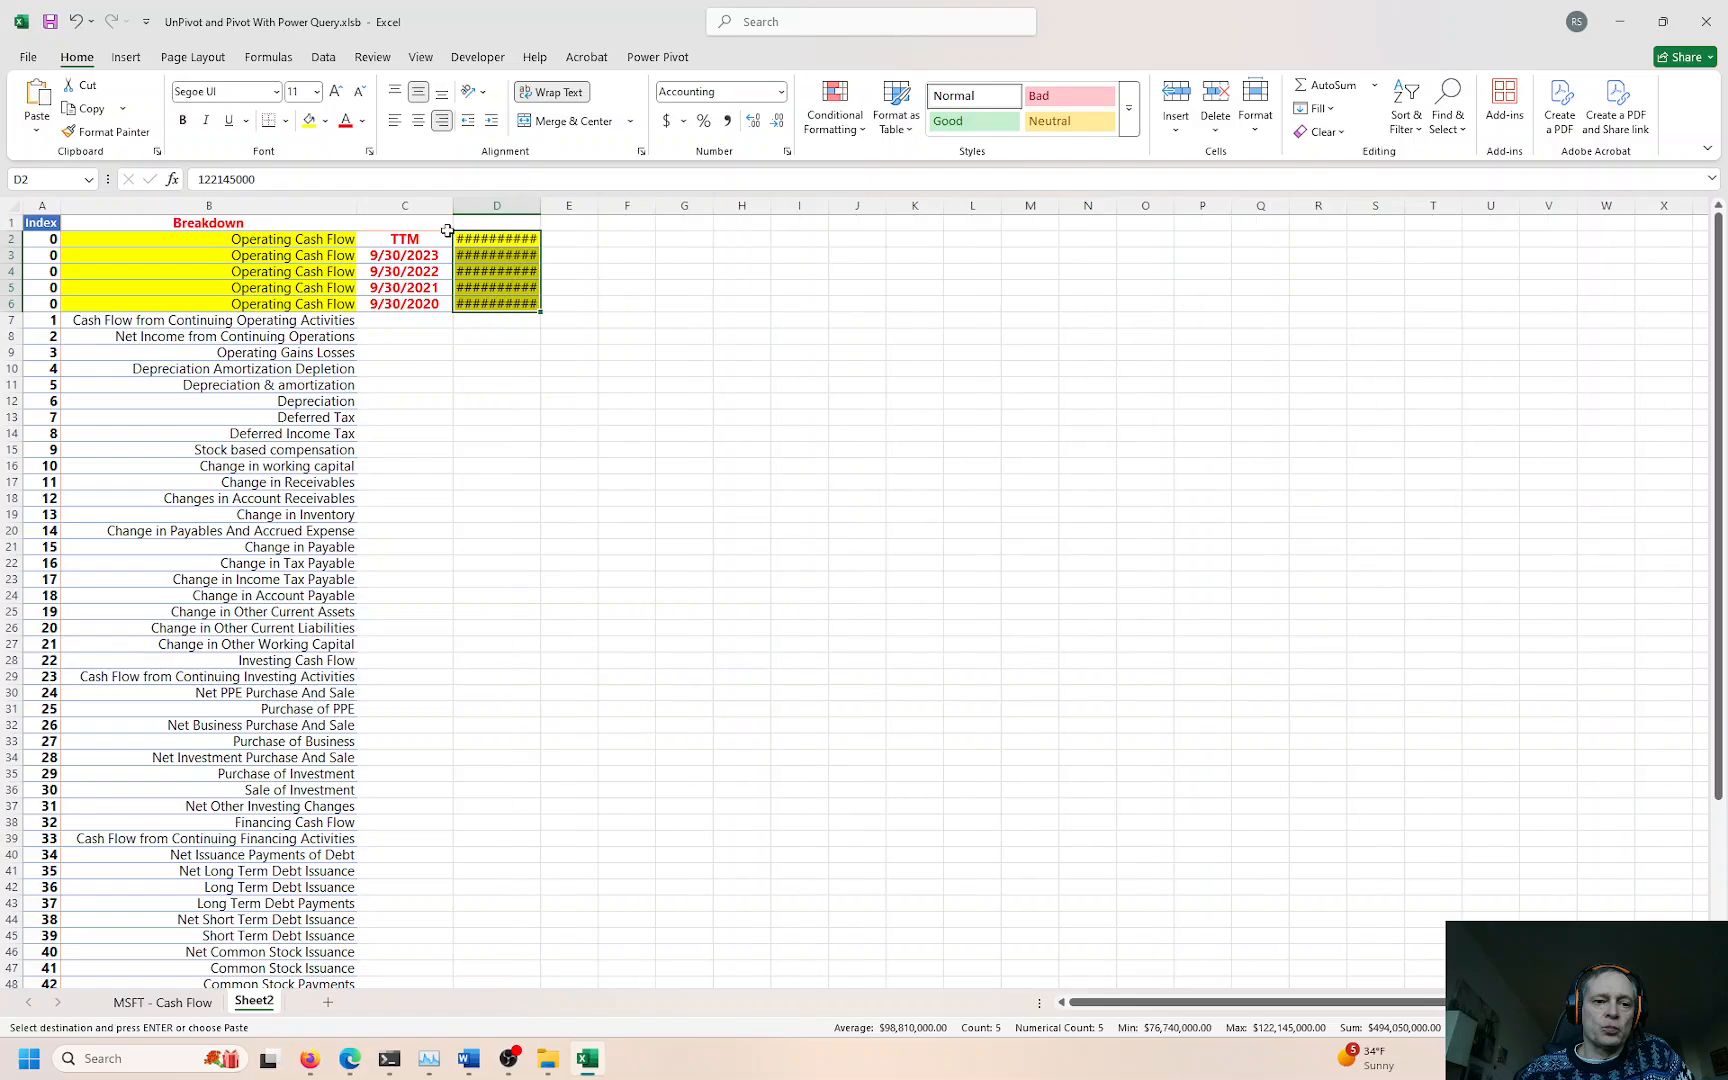
pyautogui.doubleClick(541, 202)
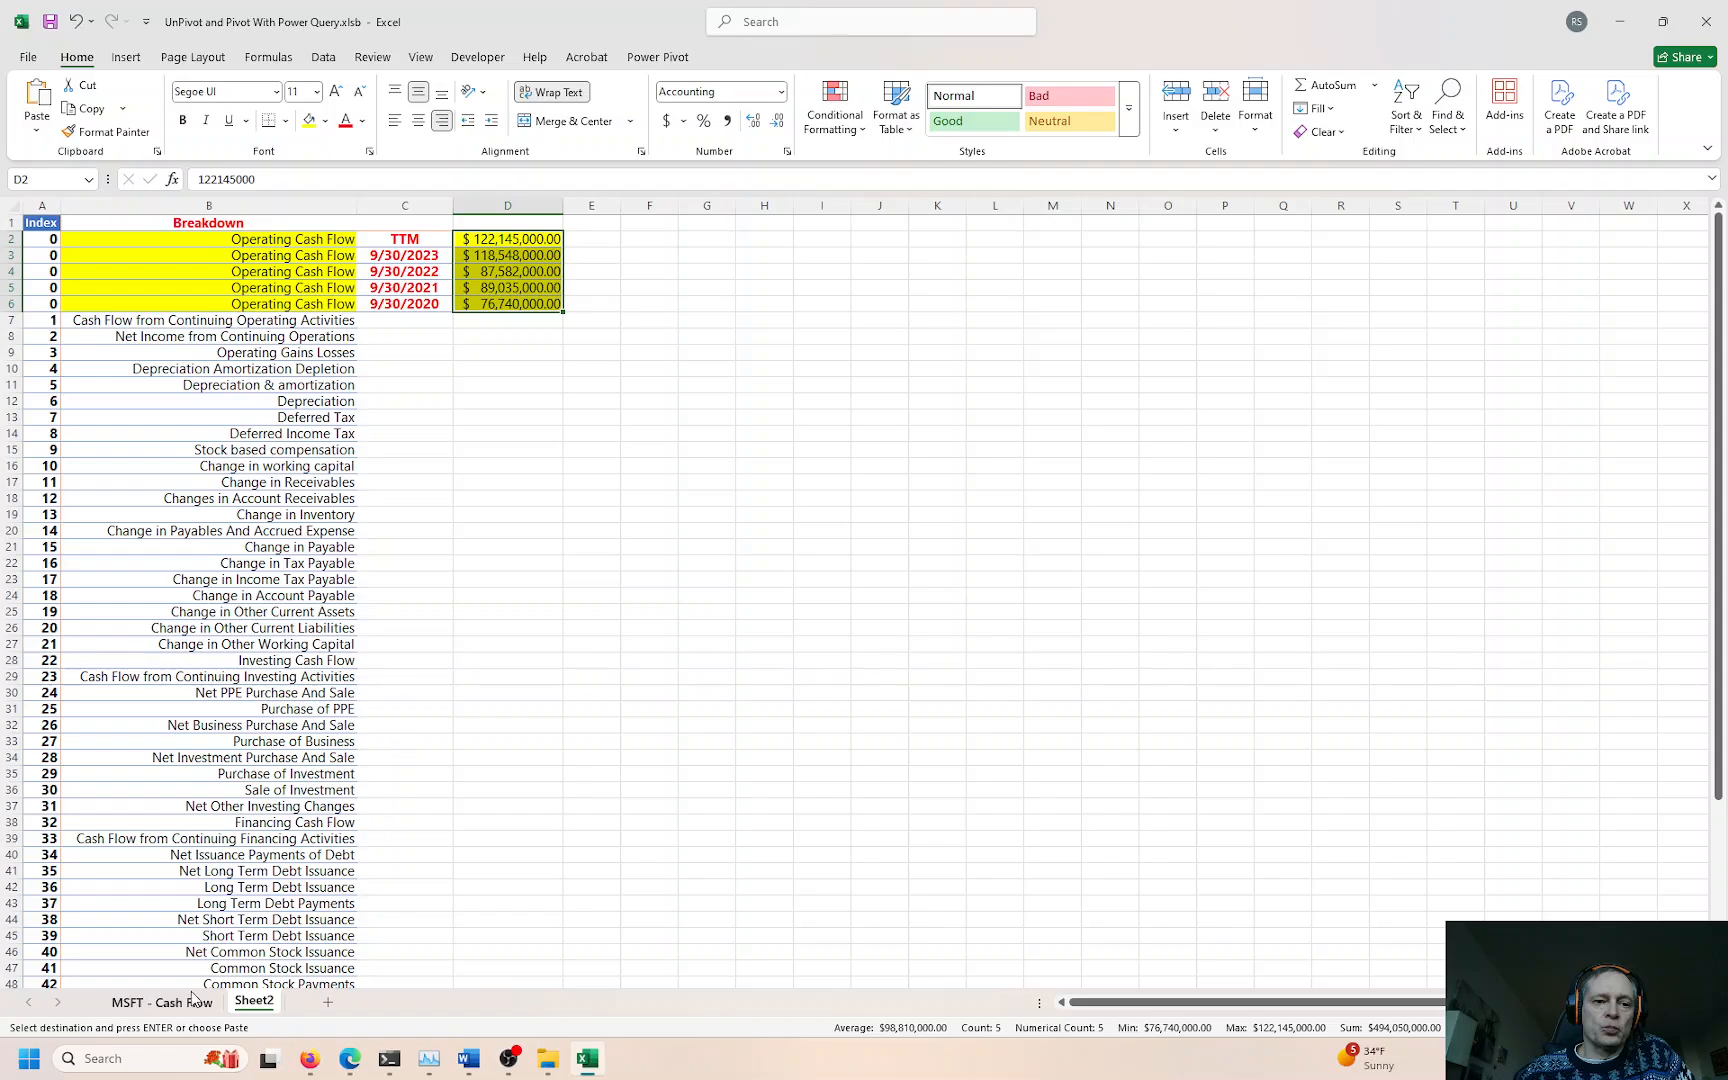
# Step: Check the source table's layout and enter the header "Values" in cell D1 of Sheet2
pyautogui.click(162, 1002)
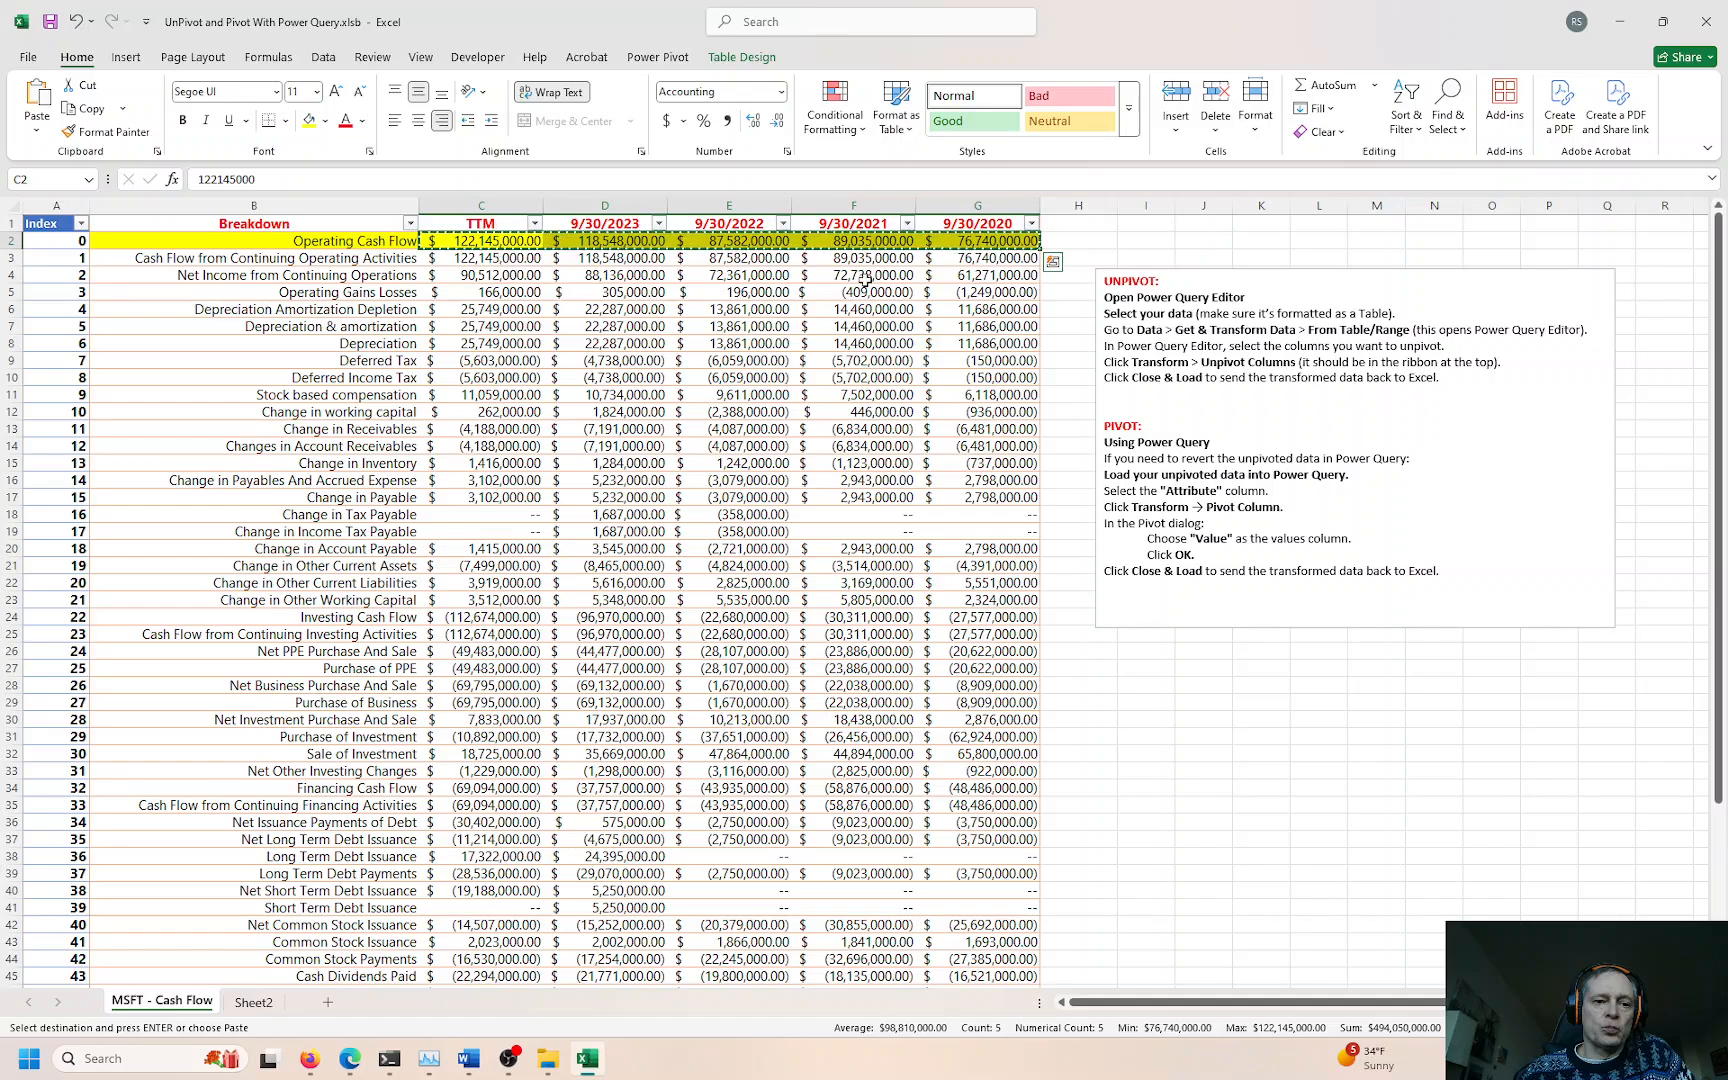
pyautogui.click(253, 1002)
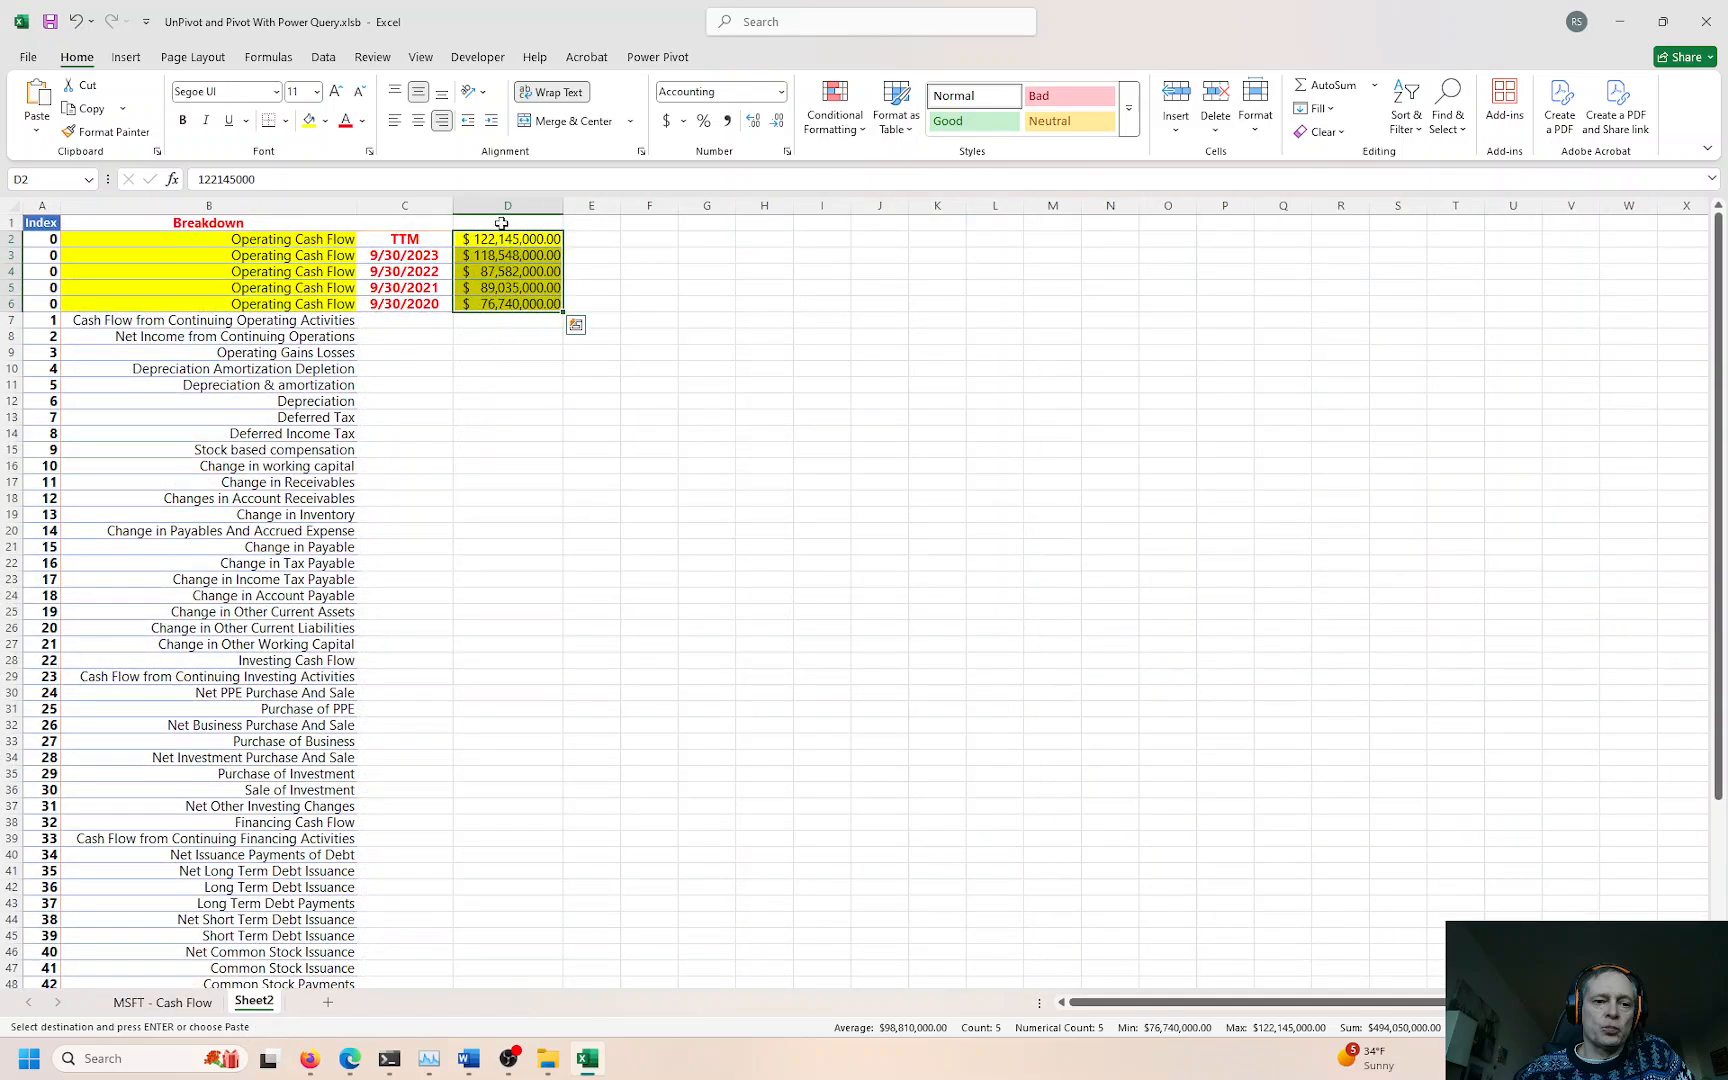
pyautogui.click(501, 223)
pyautogui.write('Values')
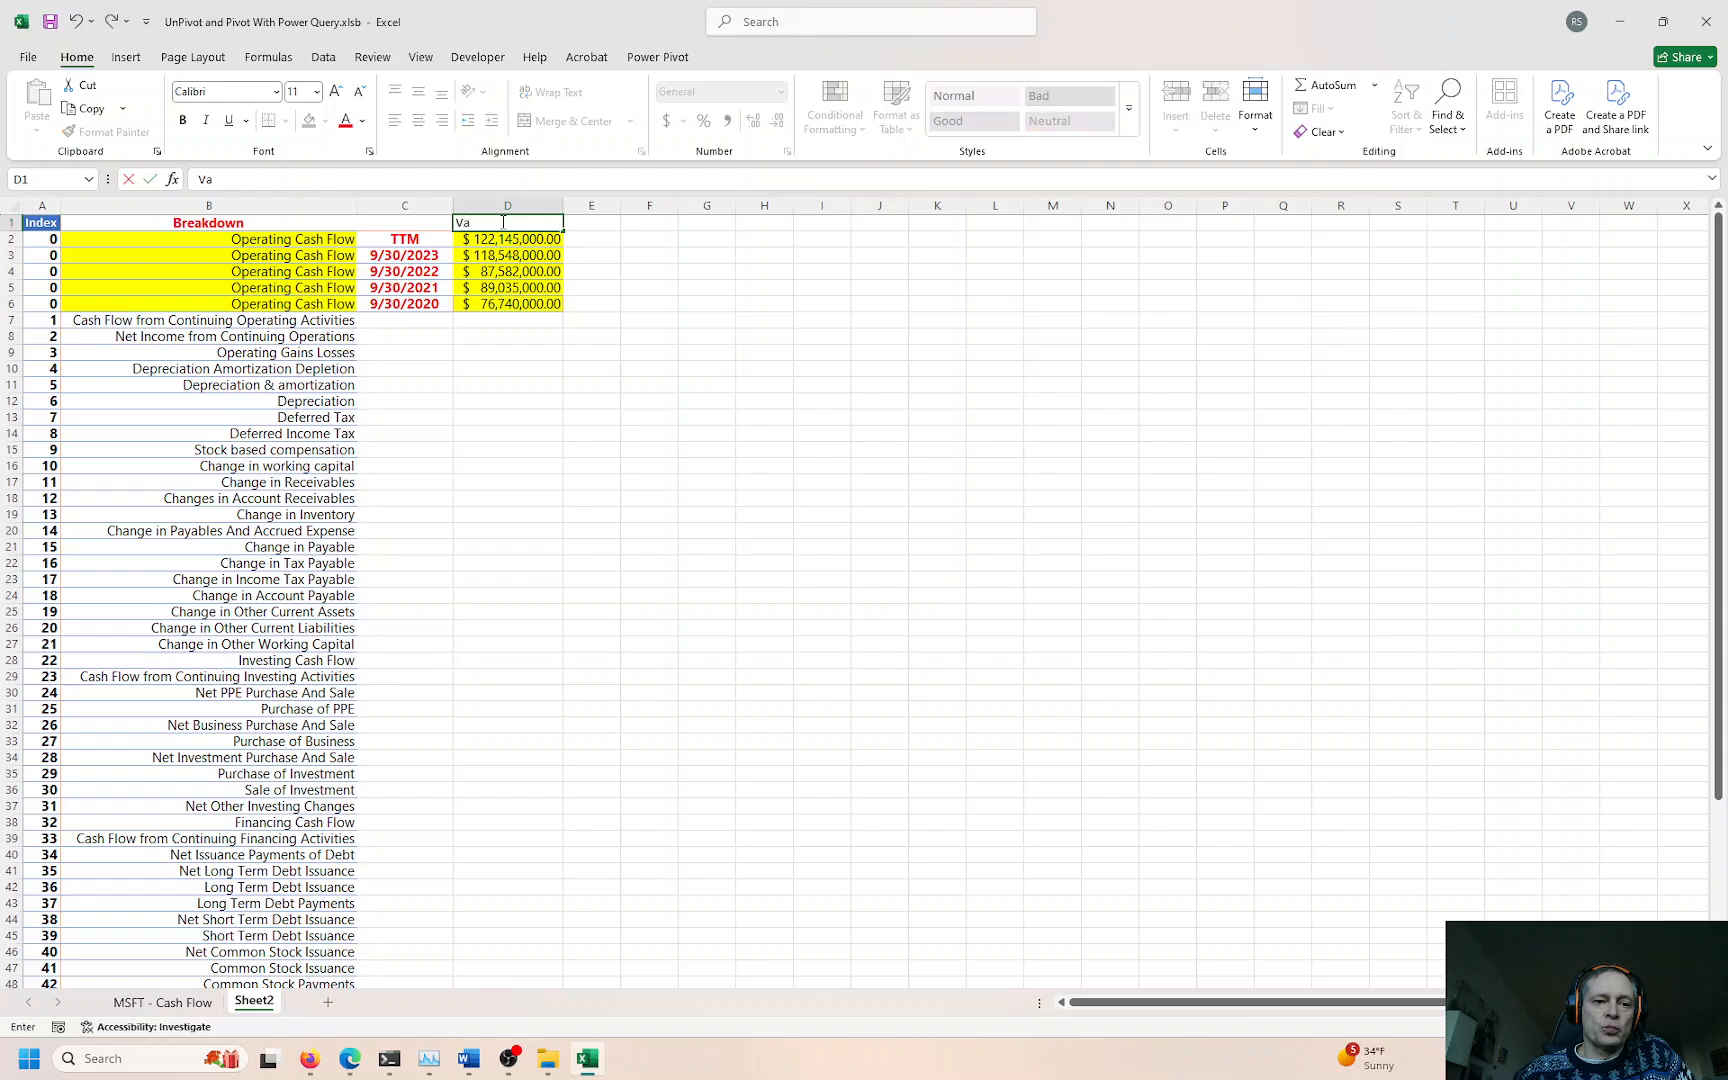
pyautogui.press('Return')
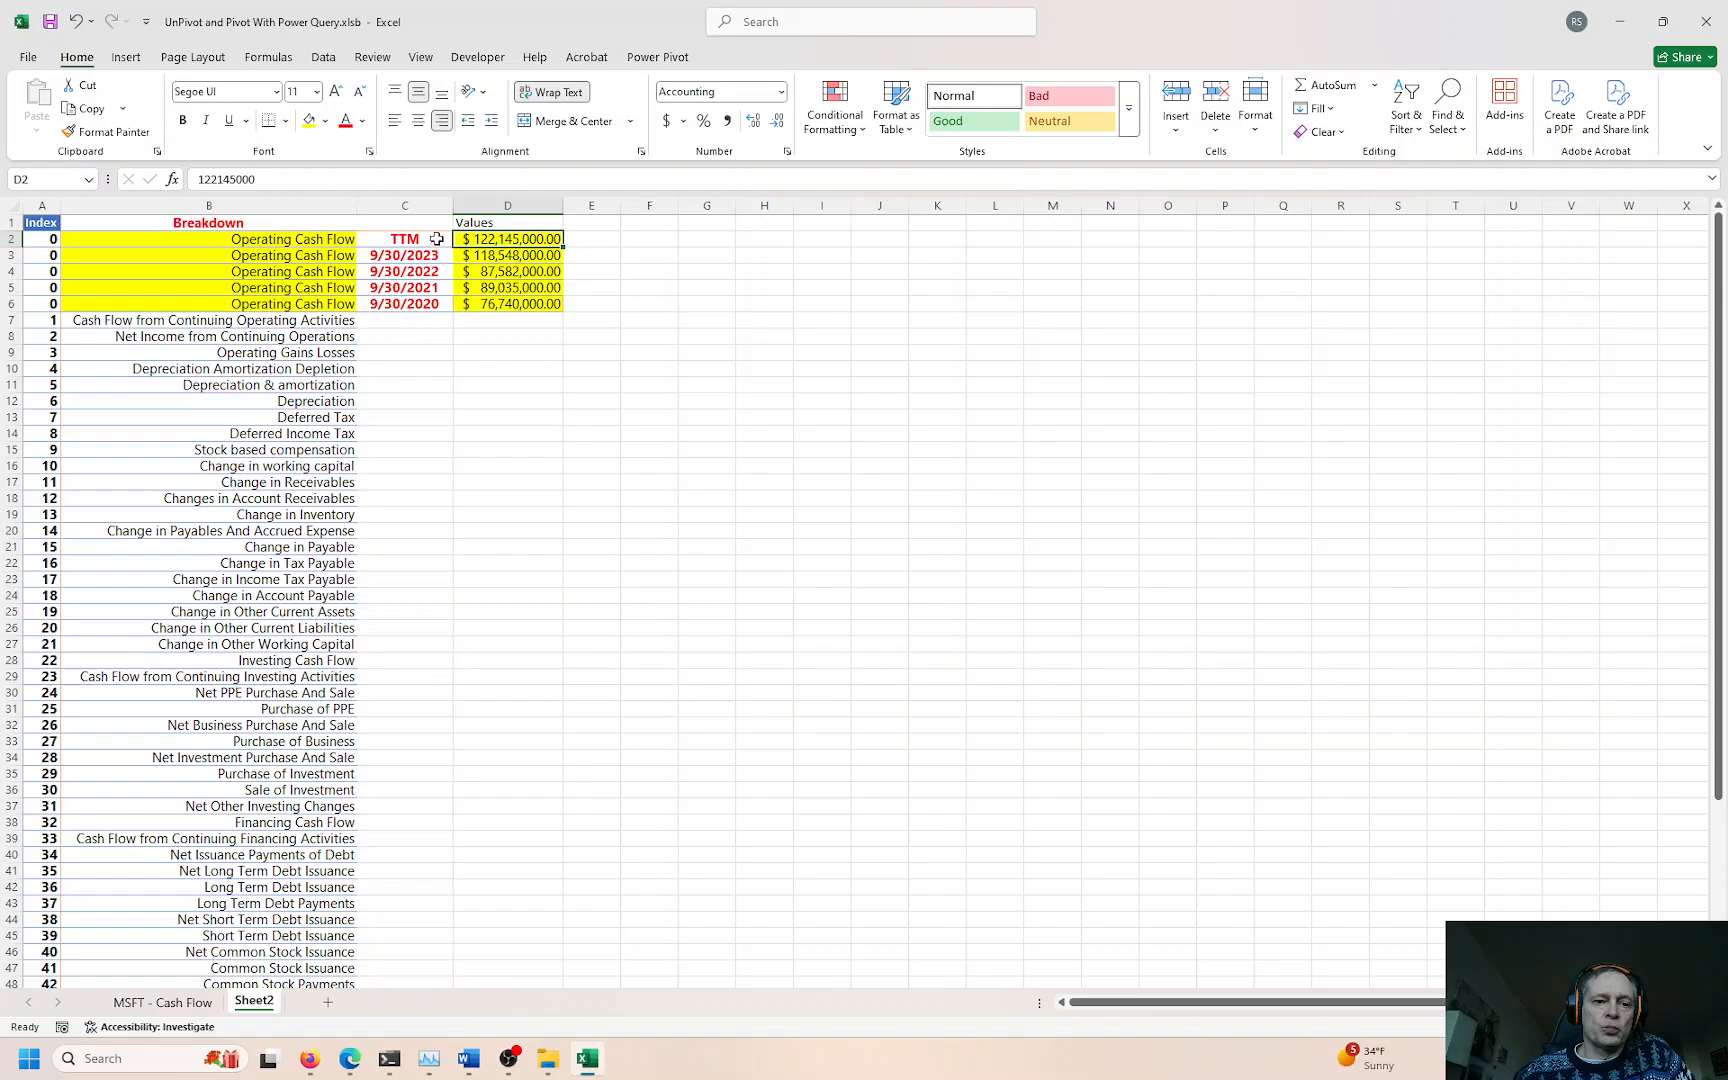
# Step: Try to move the period labels in C2:C6 up one row so that they start at cell C1
pyautogui.moveTo(435, 237); pyautogui.dragTo(435, 303)
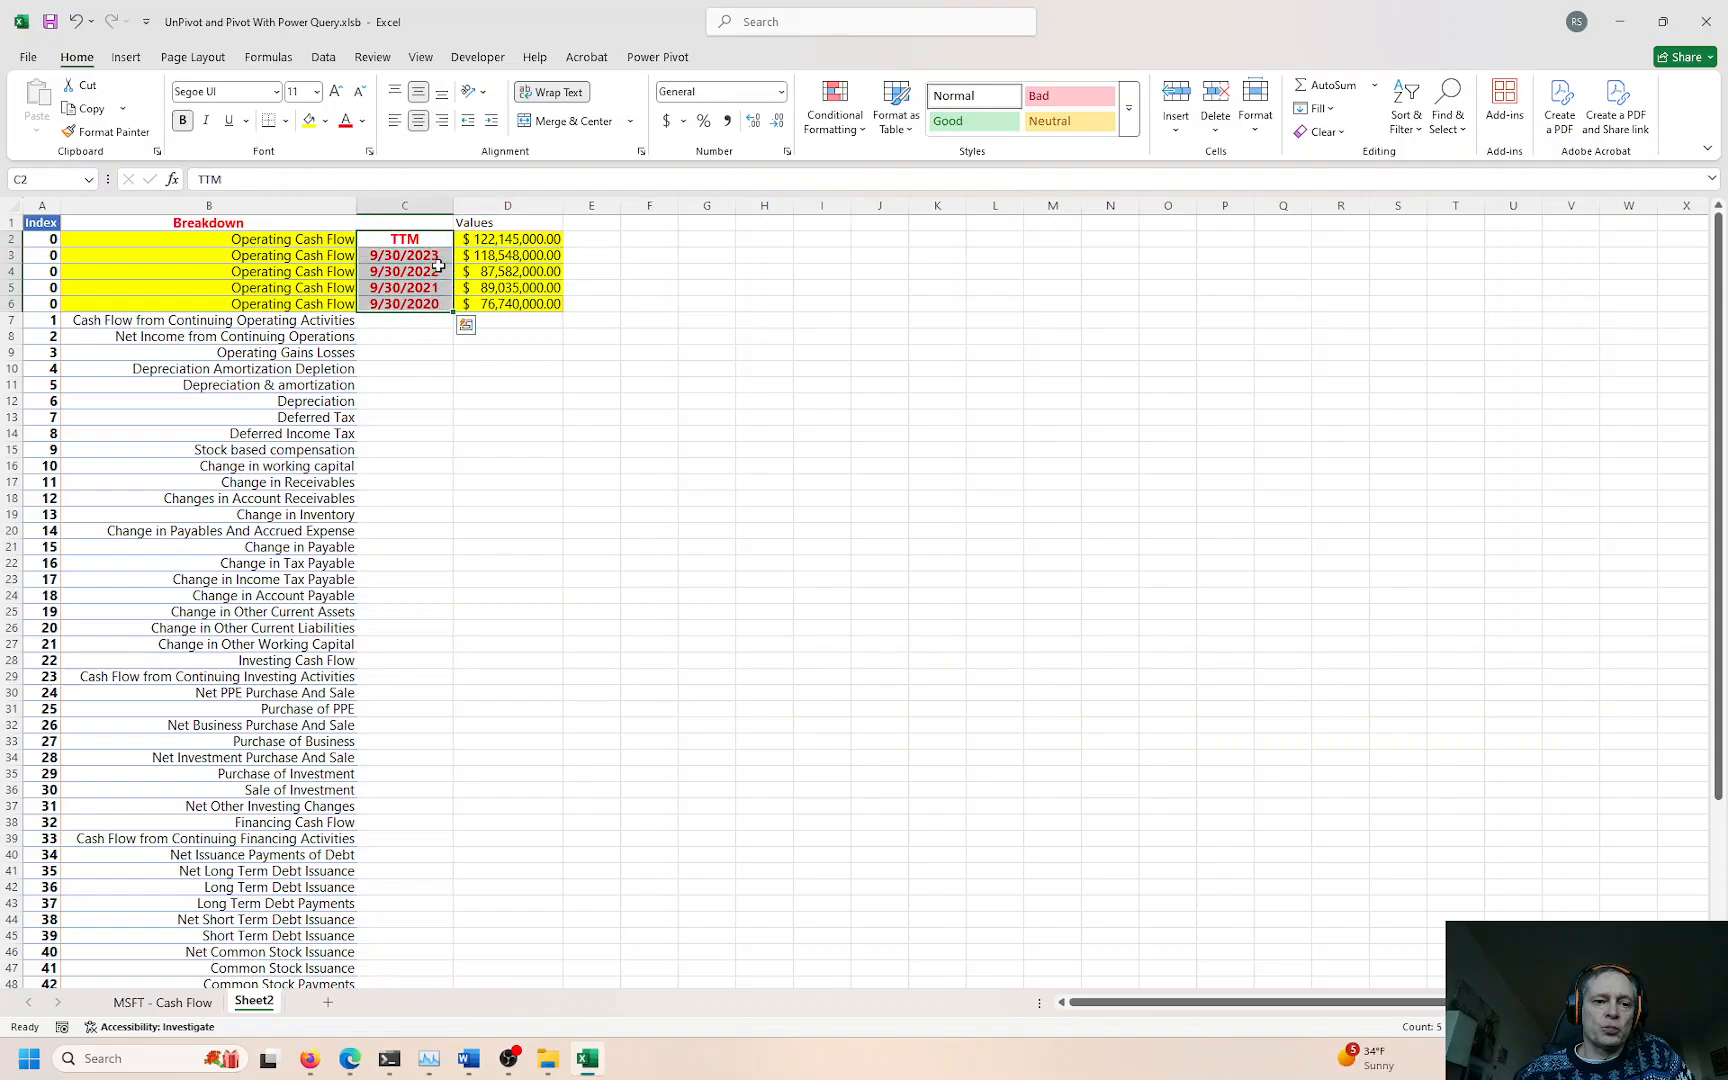
pyautogui.click(425, 217)
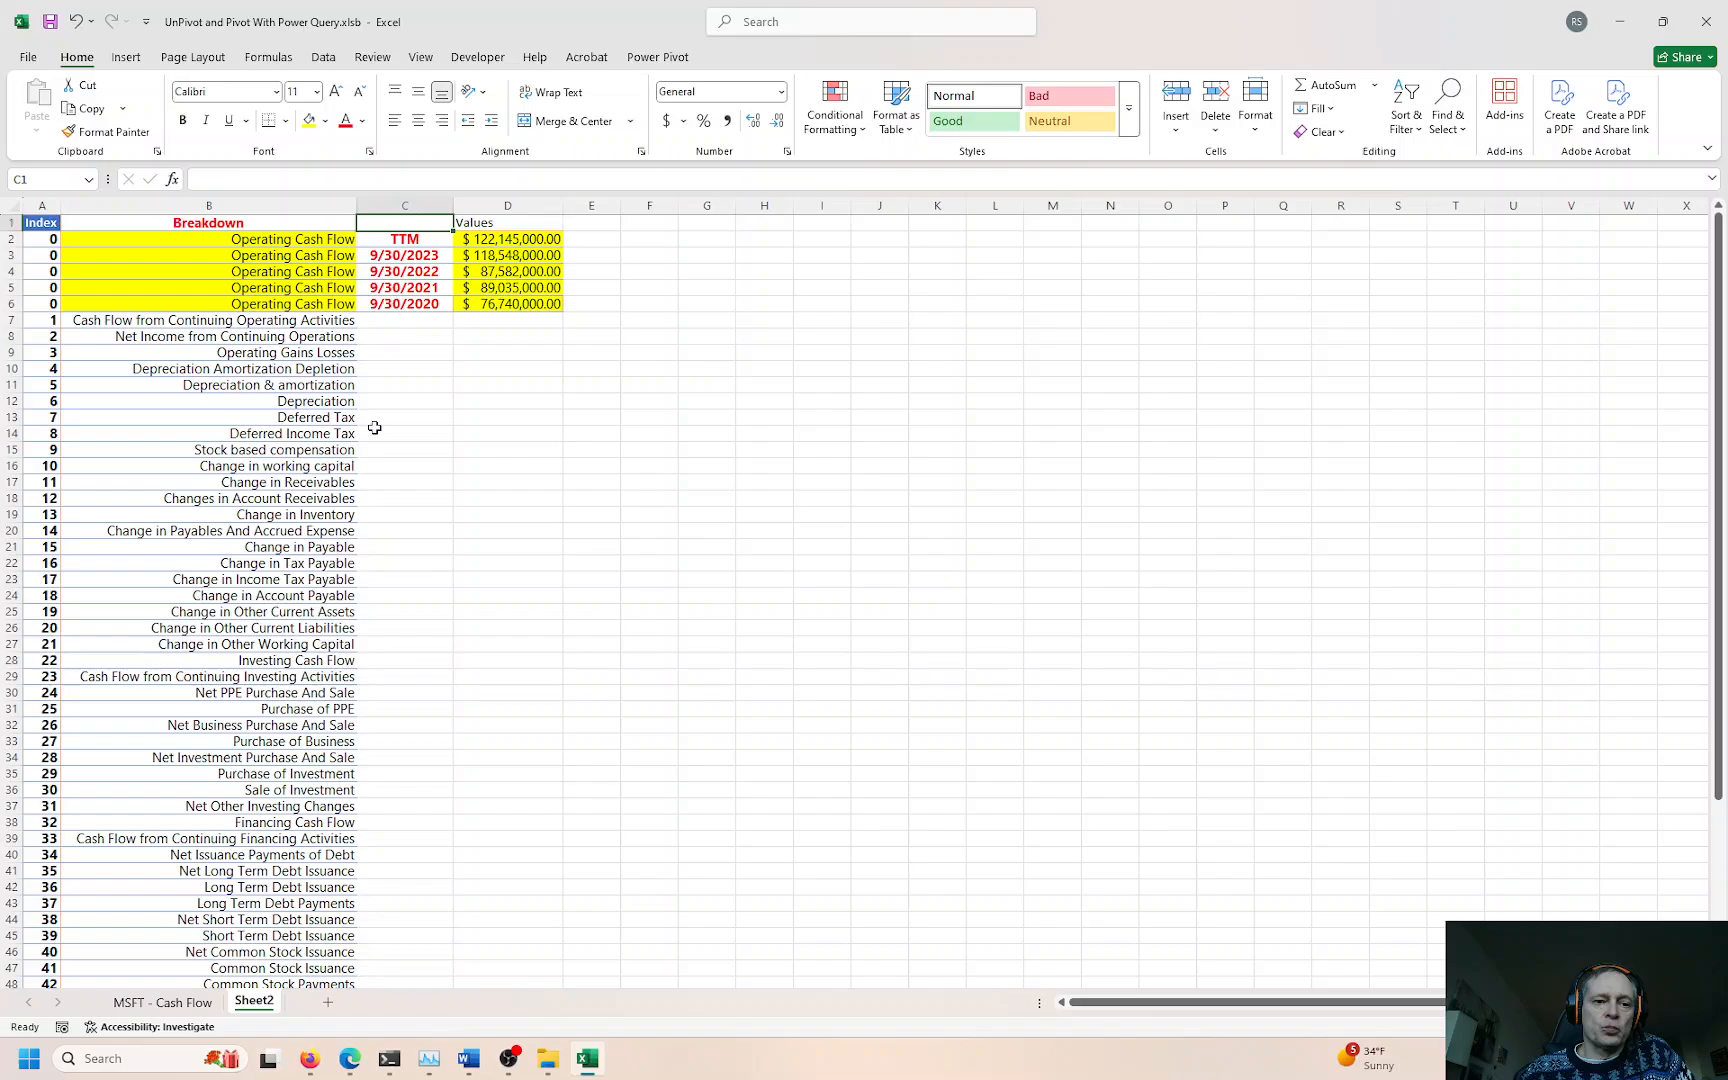
pyautogui.press('Down')
pyautogui.hotkey('ctrl', 'shift', 'Down')
pyautogui.hotkey('ctrl', 'c')
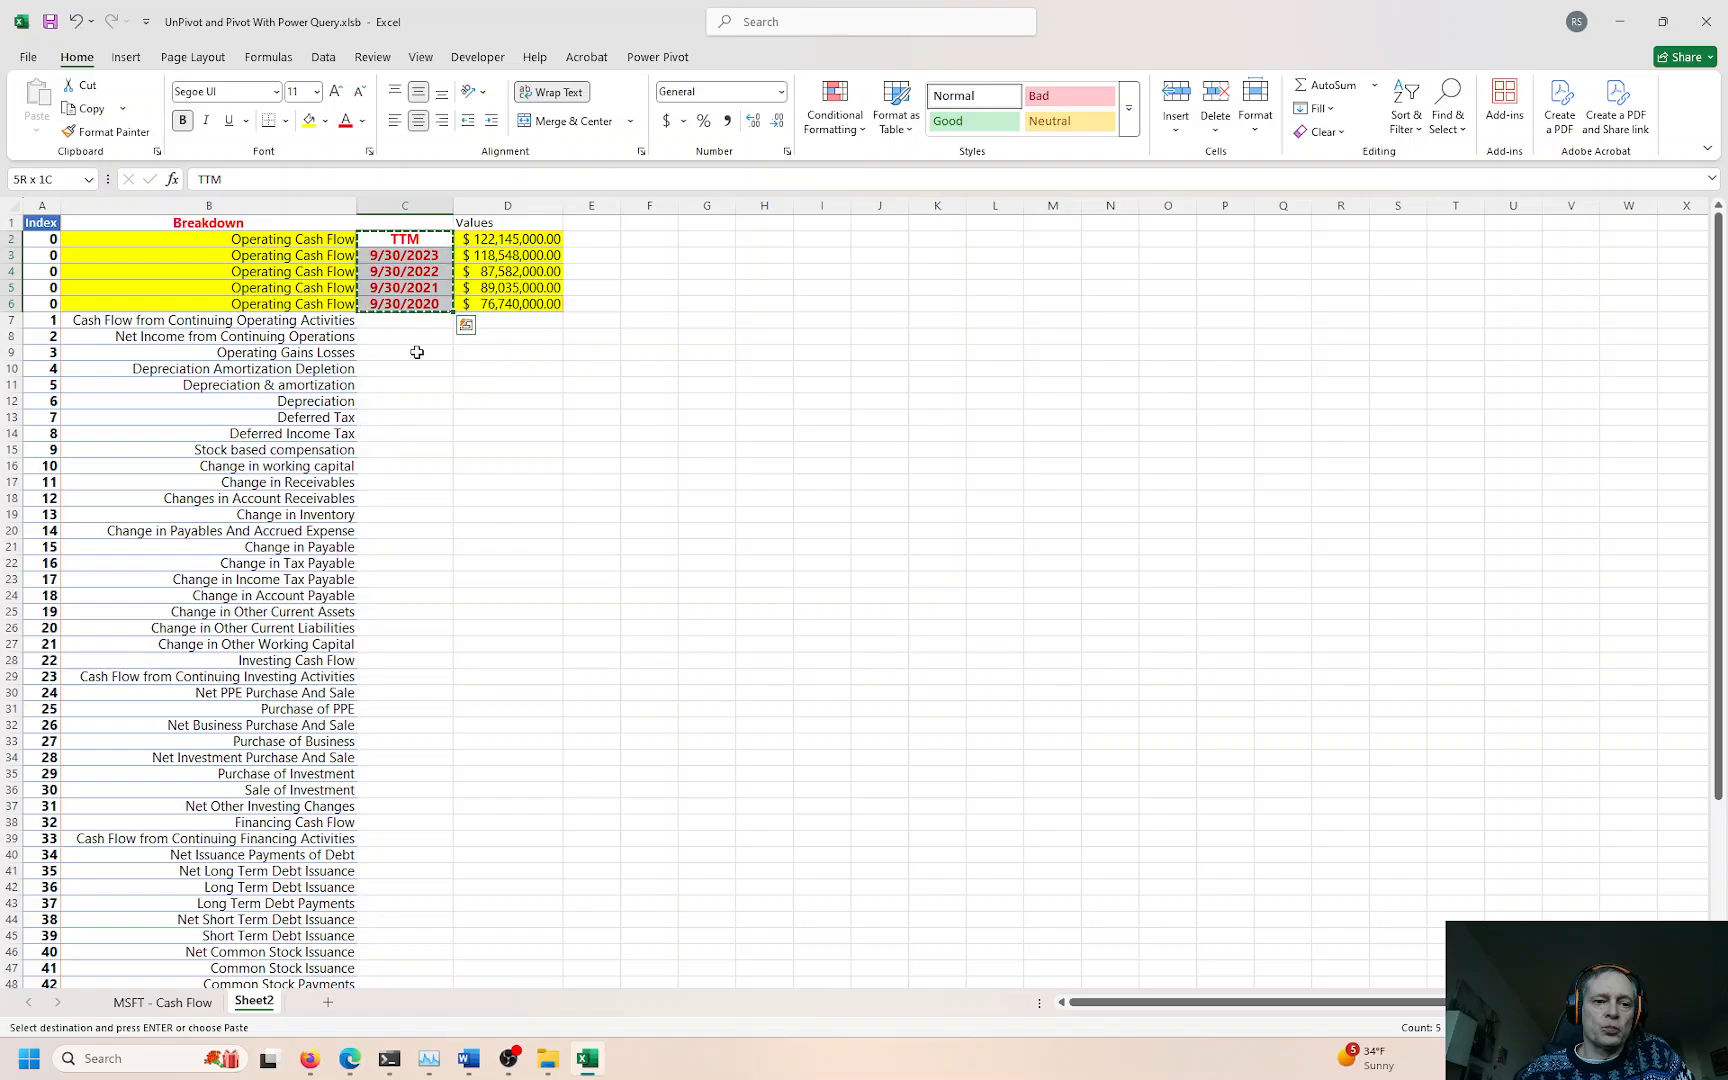
pyautogui.click(427, 222)
pyautogui.hotkey('ctrl', 'v')
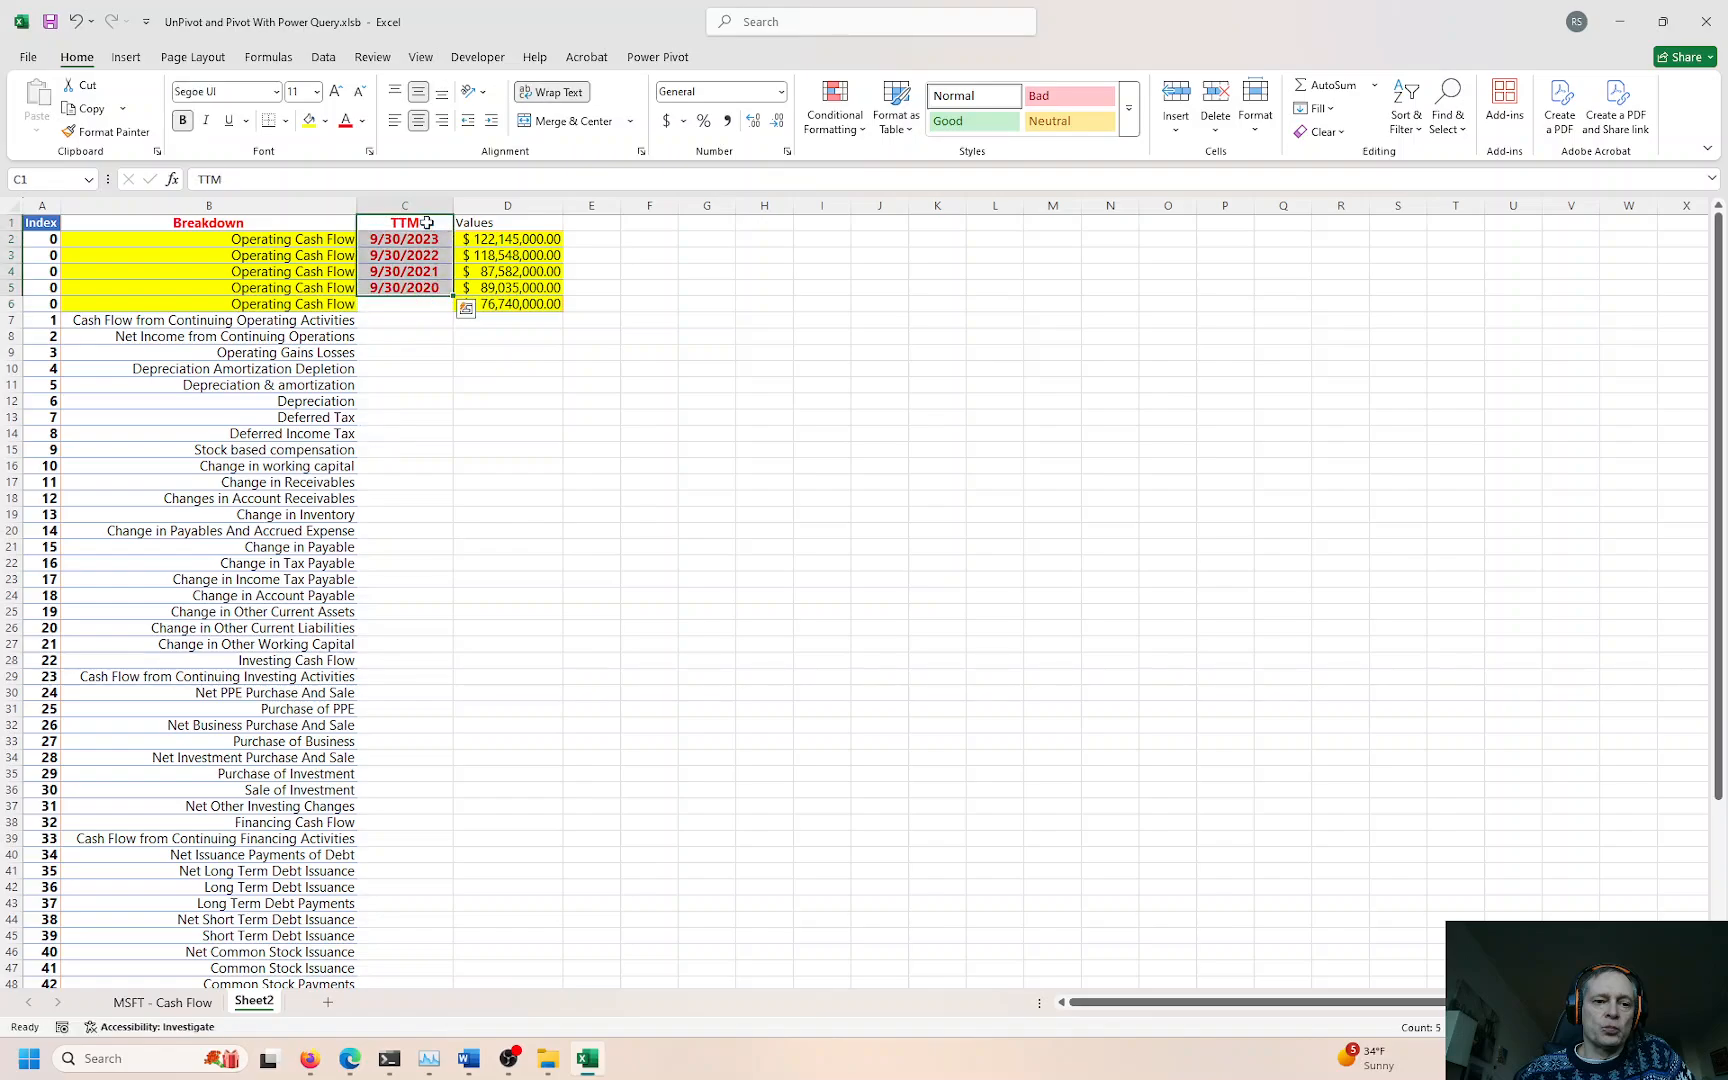
# Step: Compare the shifted labels with the MSFT - Cash Flow sheet and undo the move in column C
pyautogui.click(493, 305)
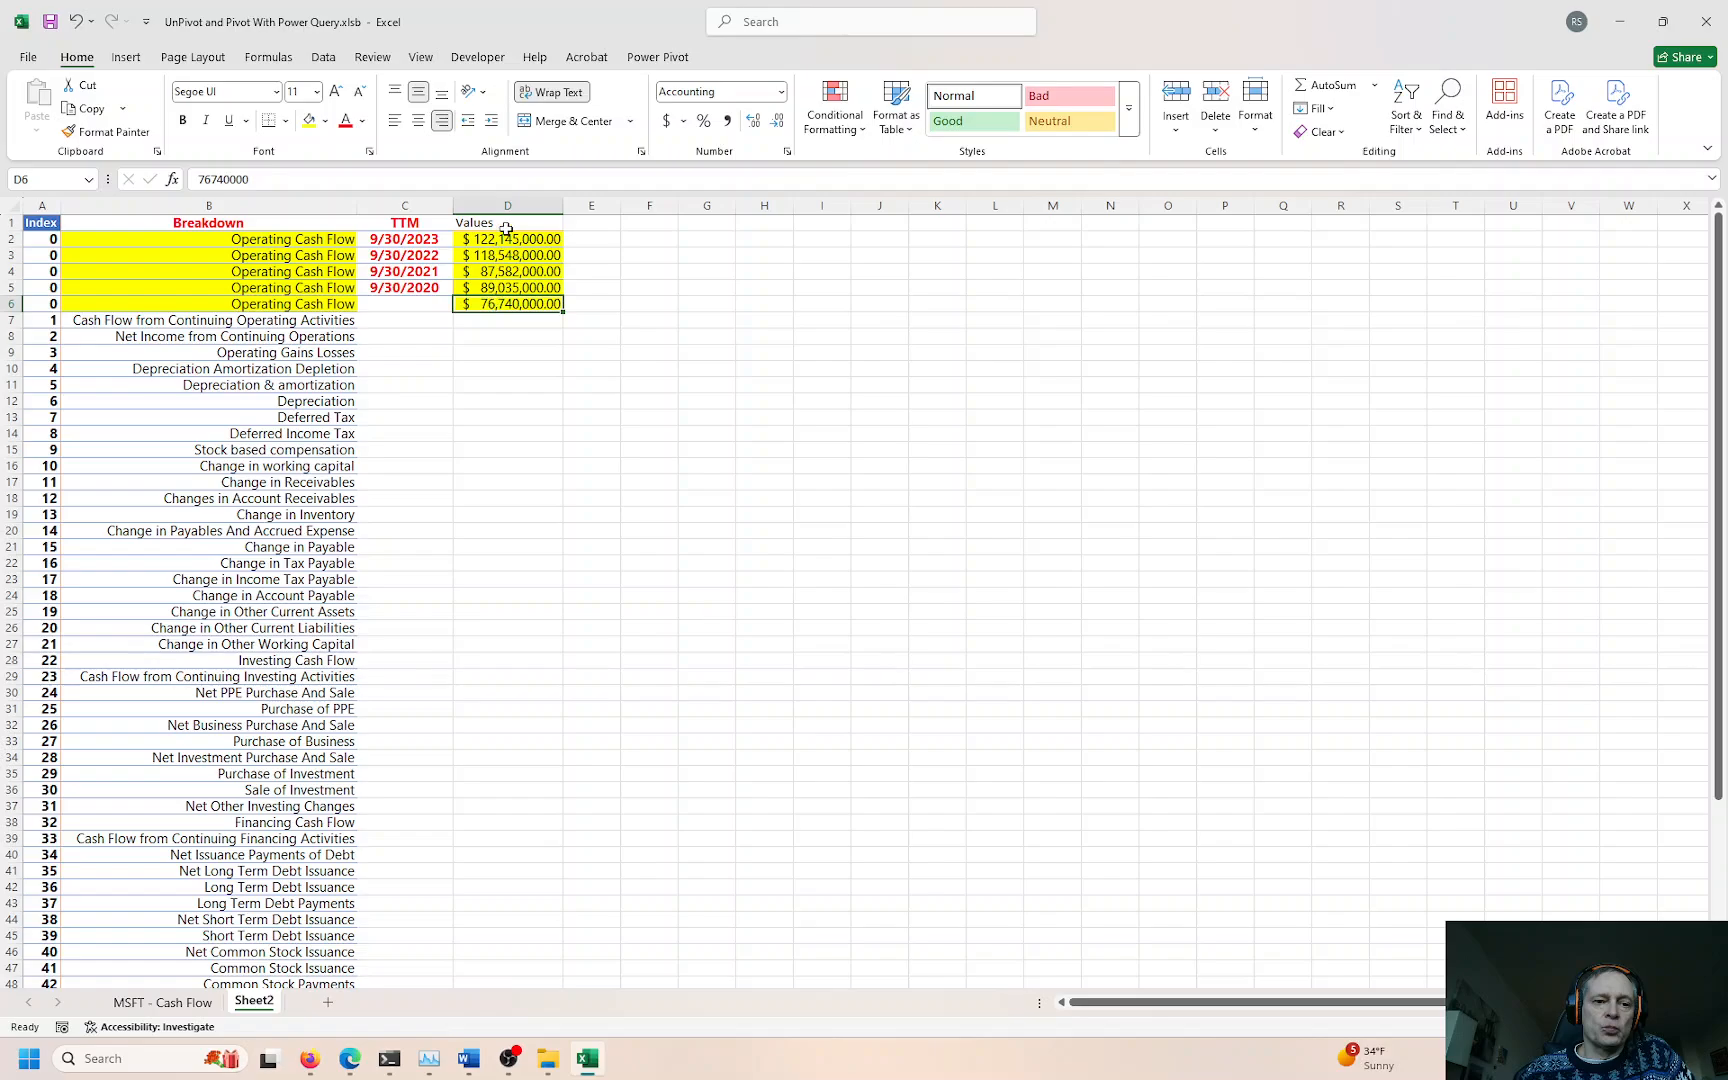
pyautogui.click(178, 1002)
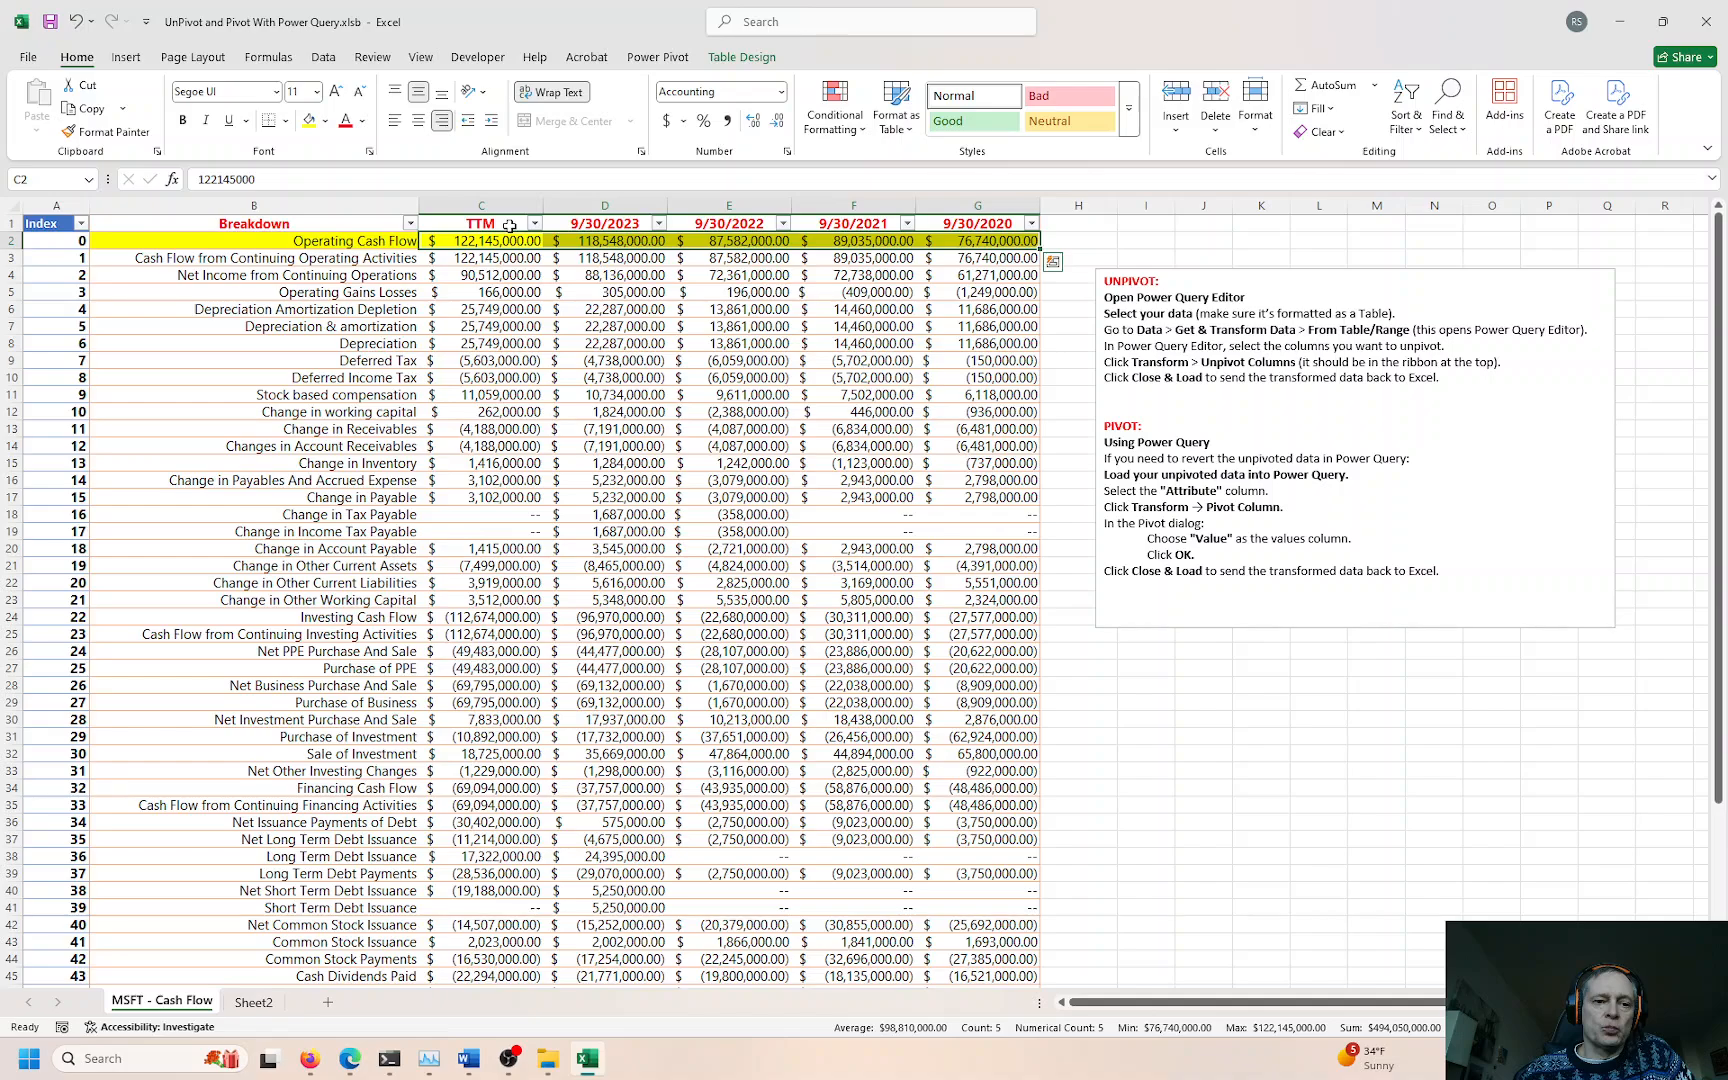
pyautogui.click(253, 1002)
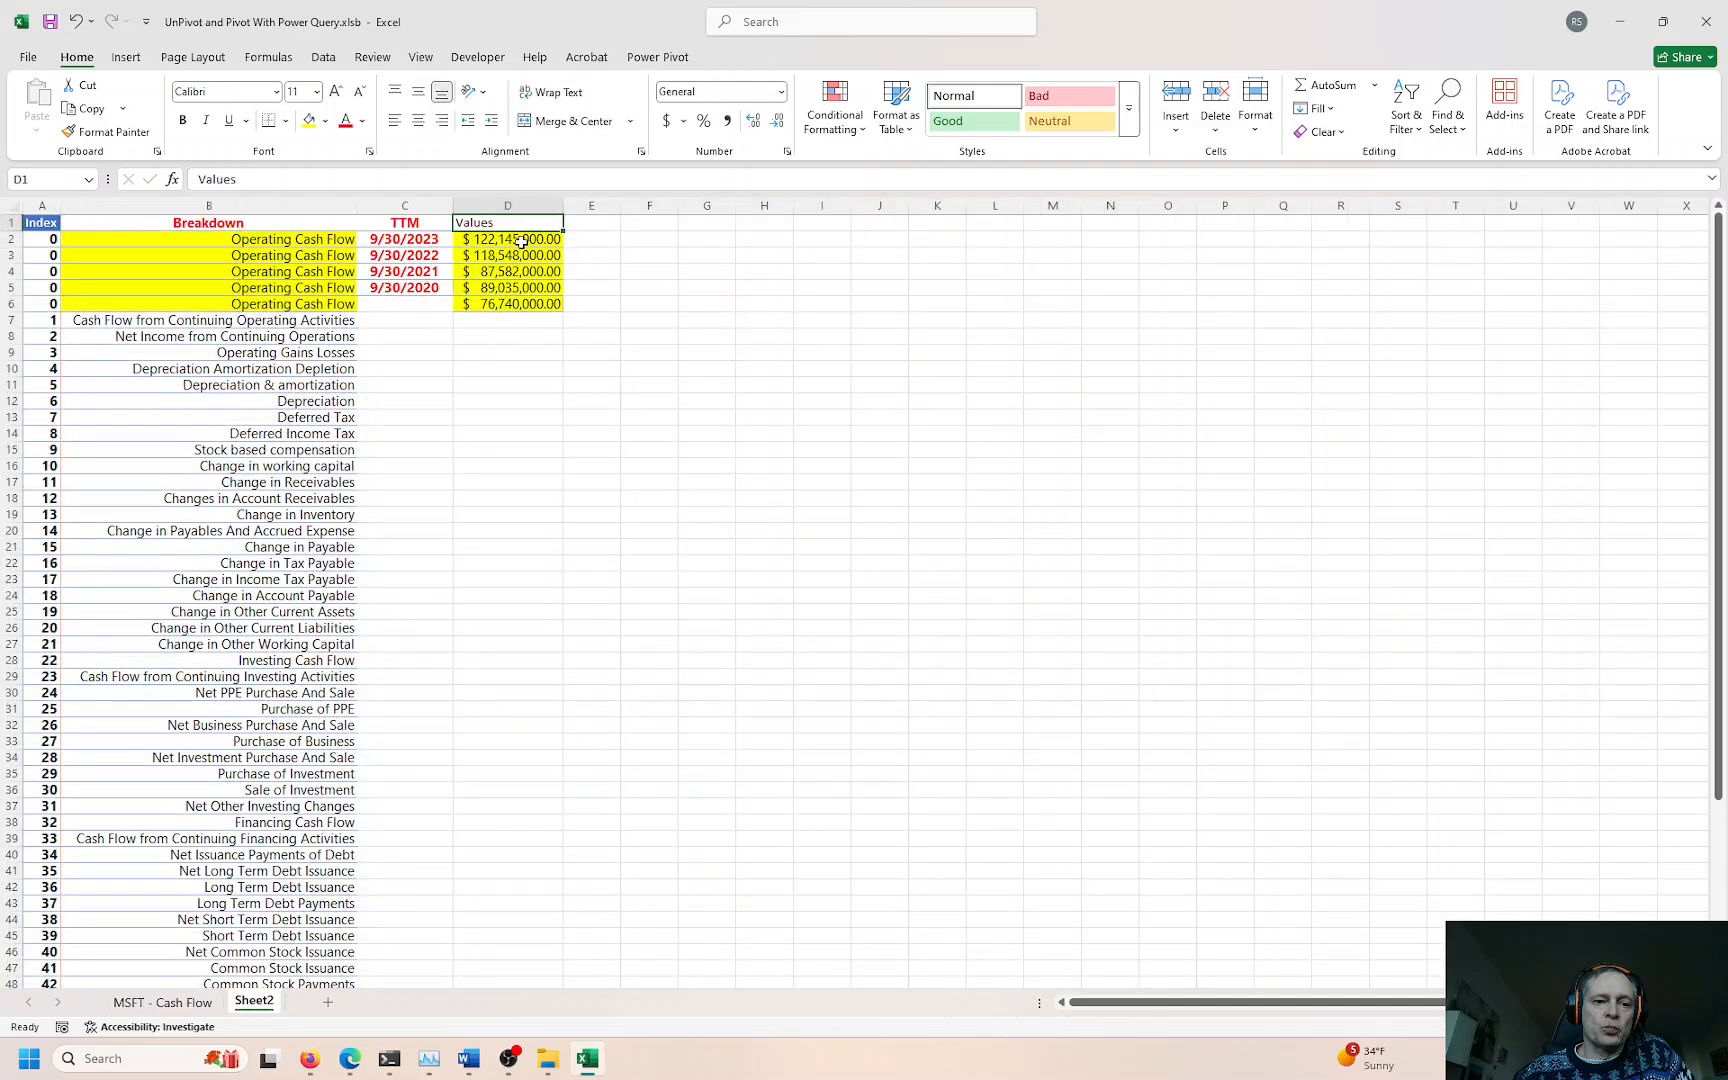
pyautogui.click(438, 221)
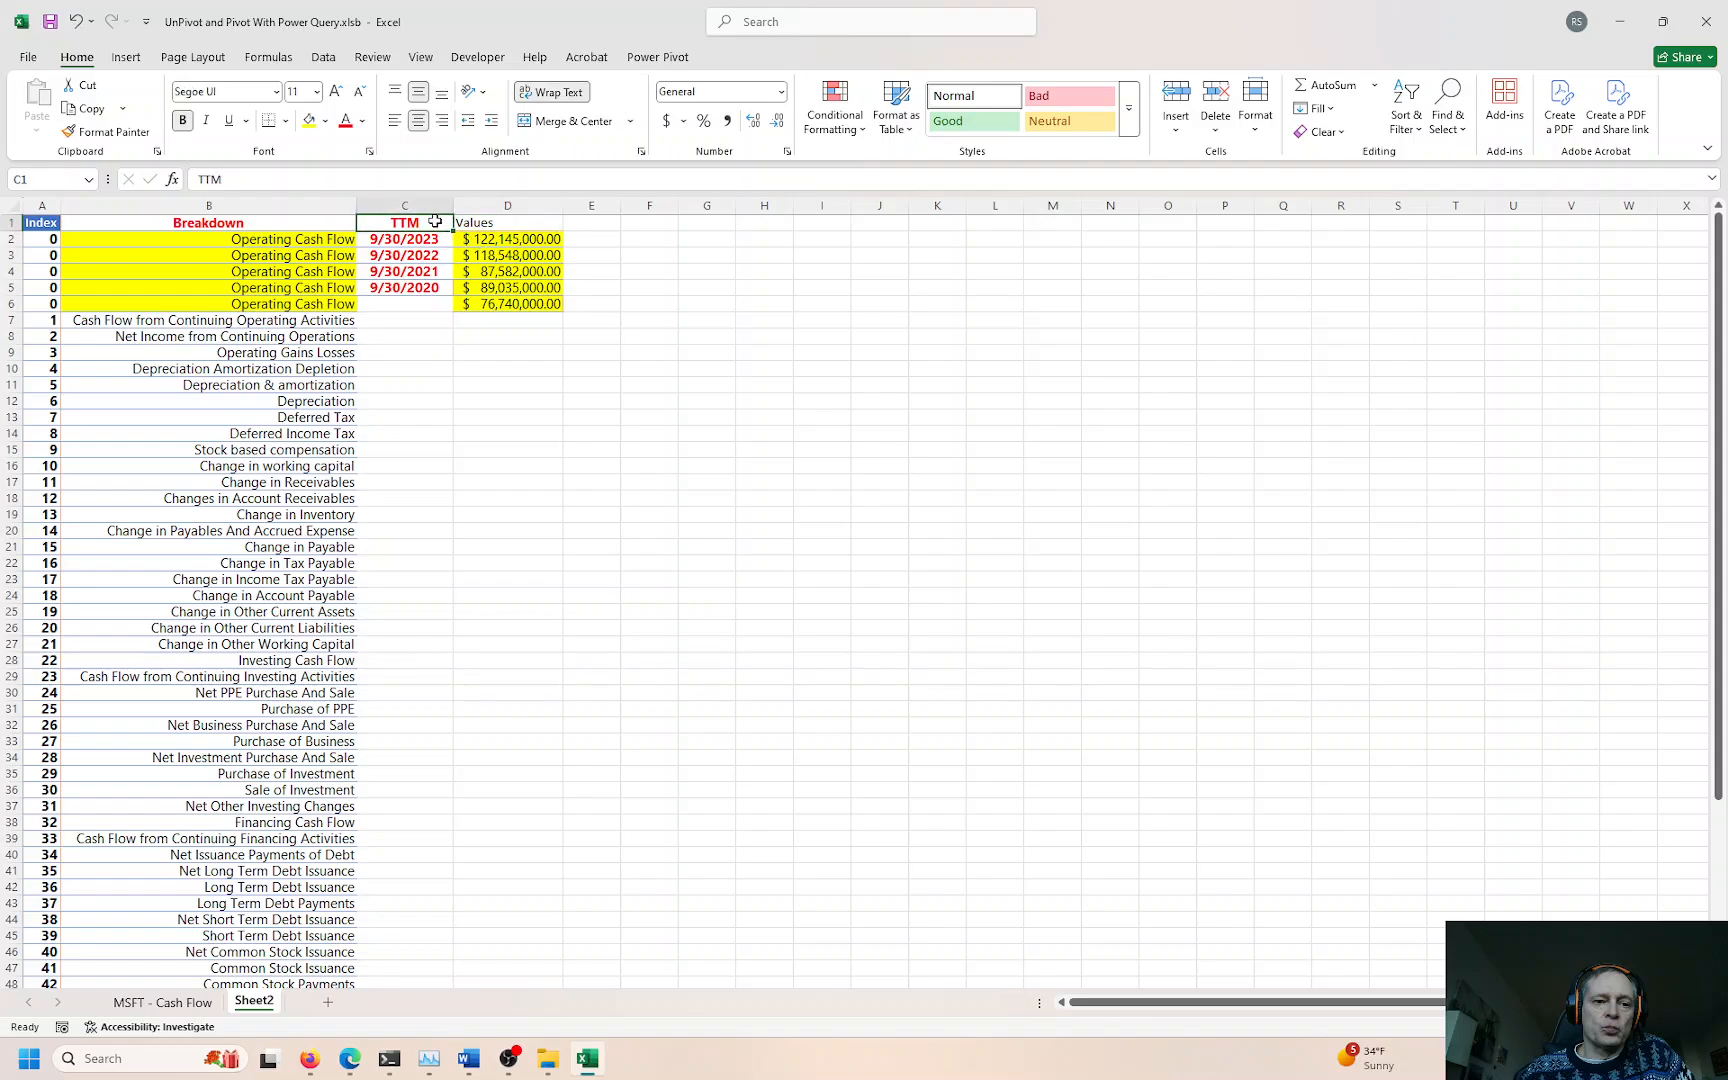
pyautogui.hotkey('ctrl', 'z')
# Step: Enter the header "Dtaes" in cell C1 above the period labels
pyautogui.click(435, 222)
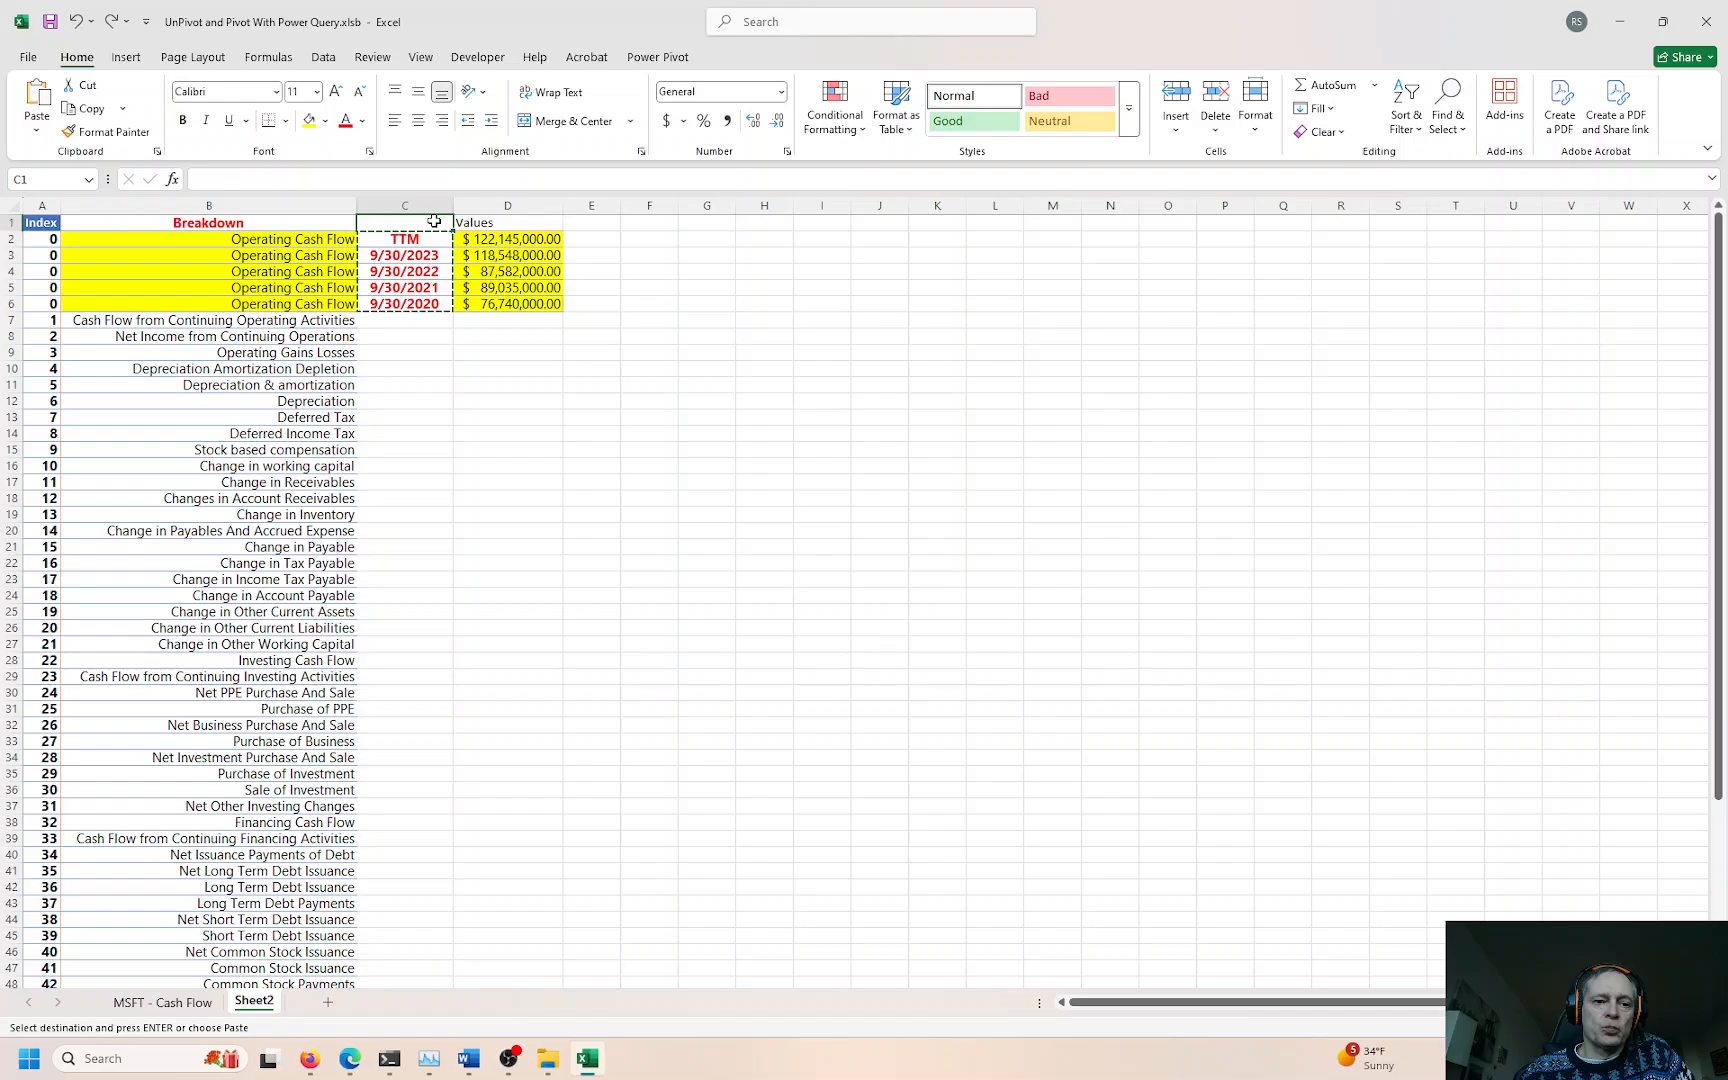
pyautogui.write('Dtaes')
pyautogui.press('Return')
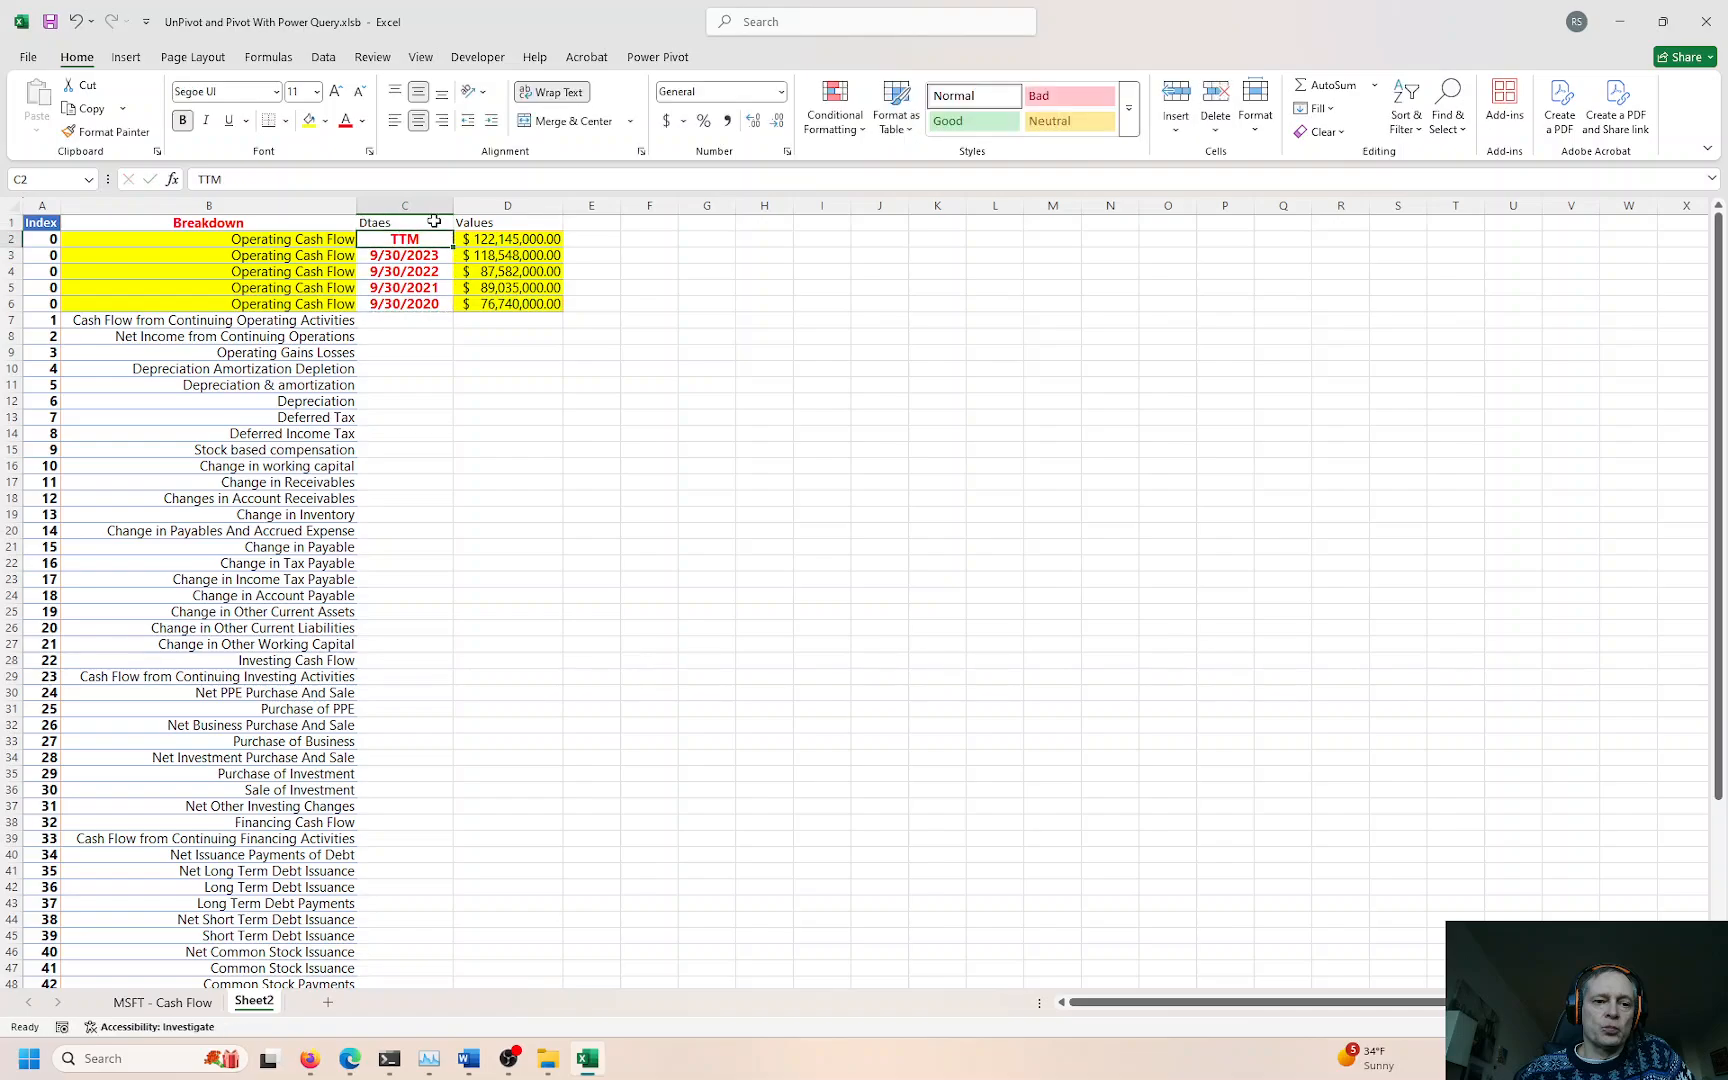
# Step: Correct the header in cell C1 of Sheet2 to "Dates"
pyautogui.click(435, 221)
pyautogui.write('Dates')
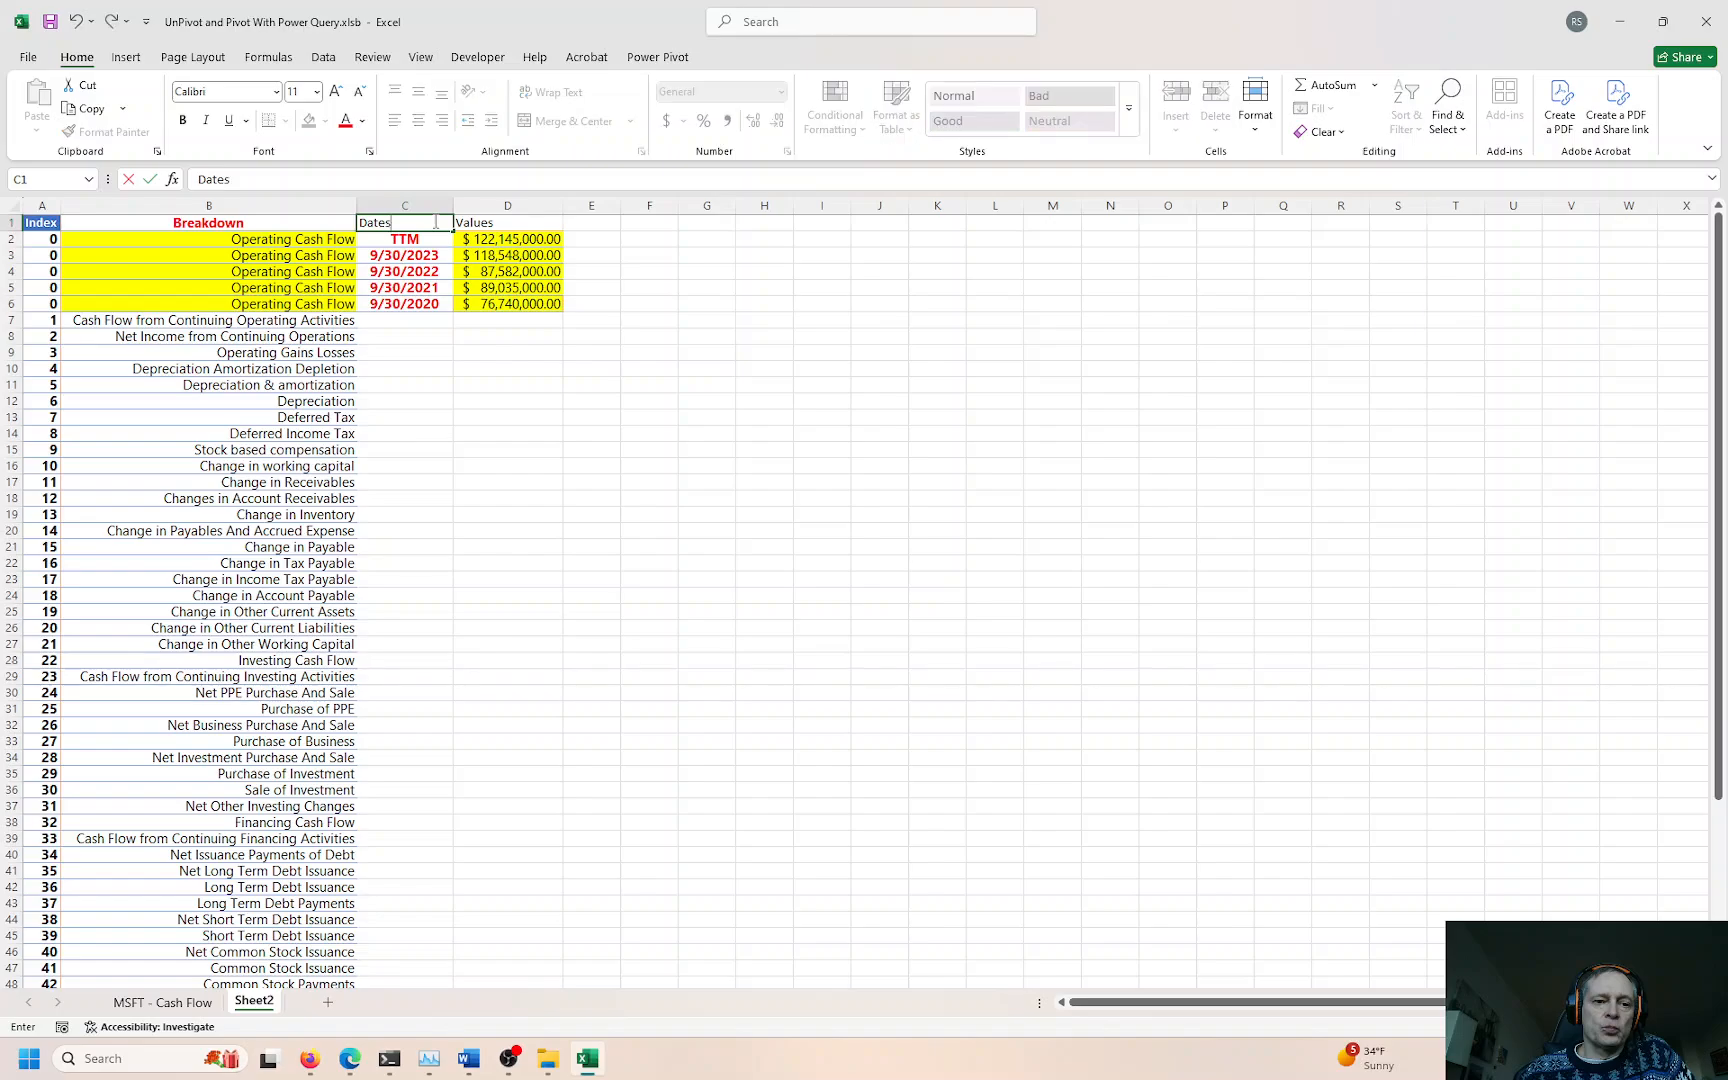
pyautogui.press('Return')
pyautogui.click(435, 221)
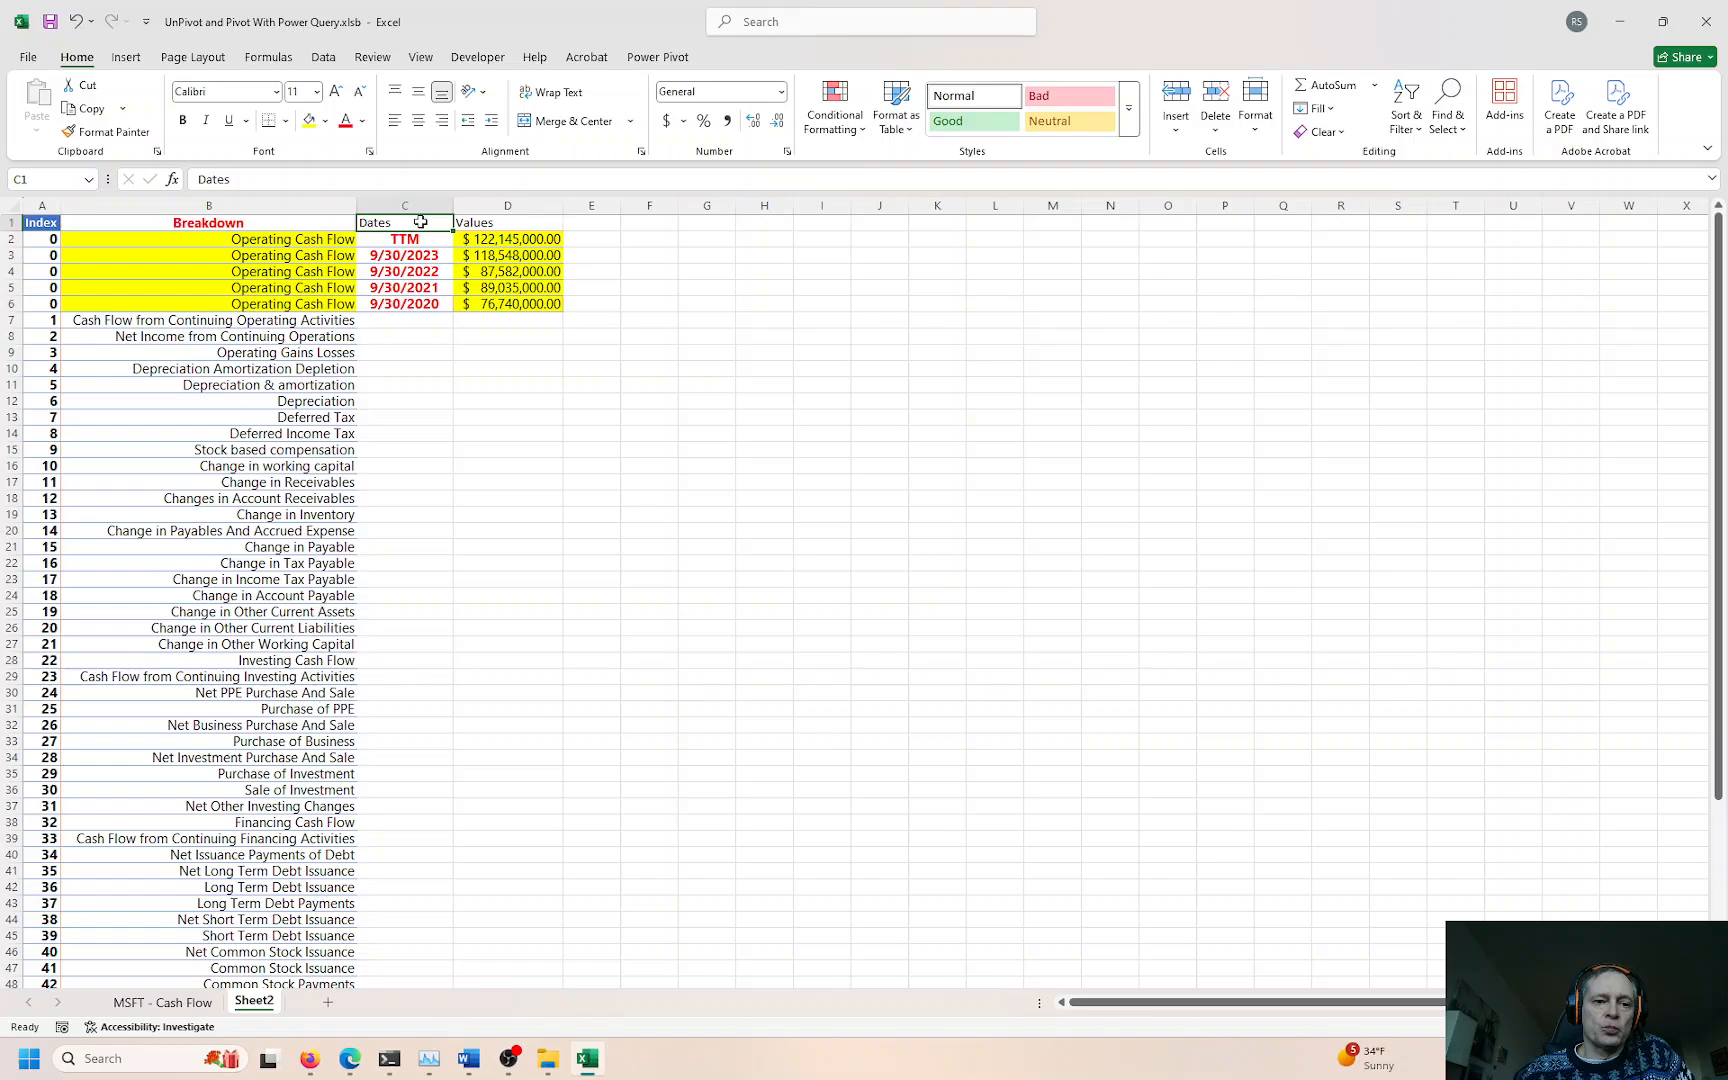
# Step: Delete the mock-up worksheet Sheet2 permanently from the workbook
pyautogui.rightClick(260, 1000)
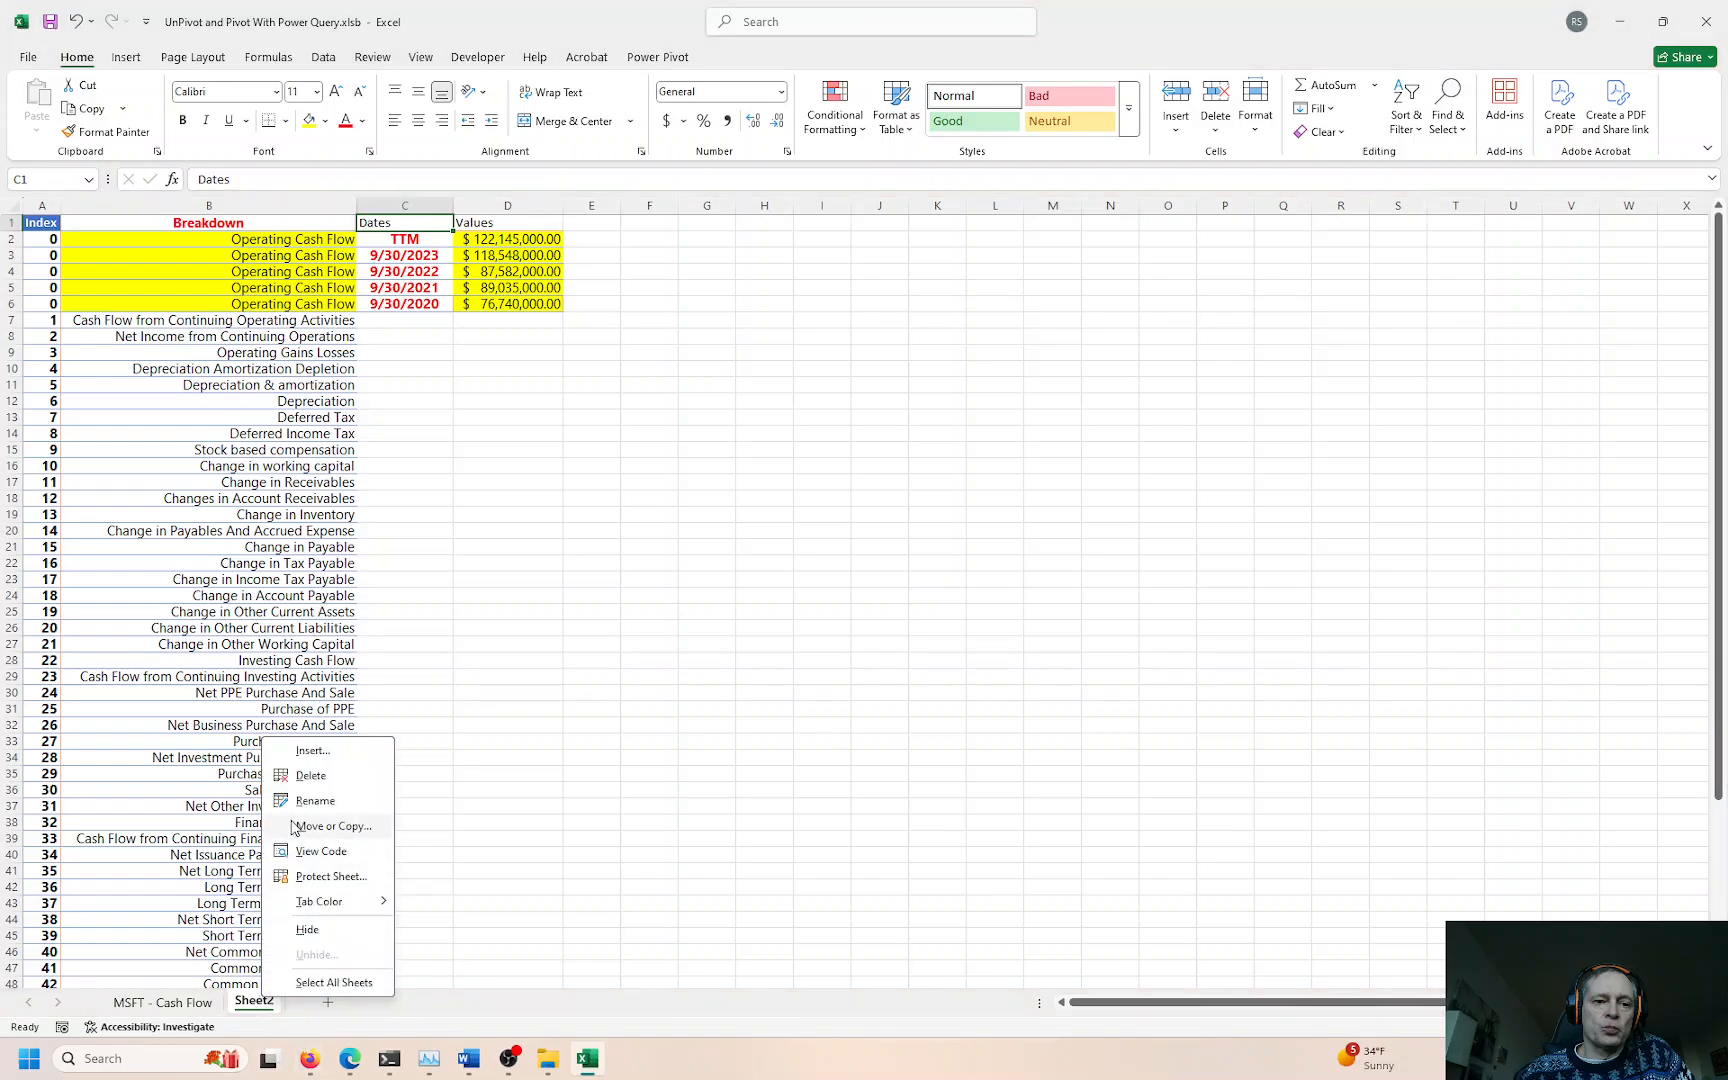
pyautogui.click(311, 776)
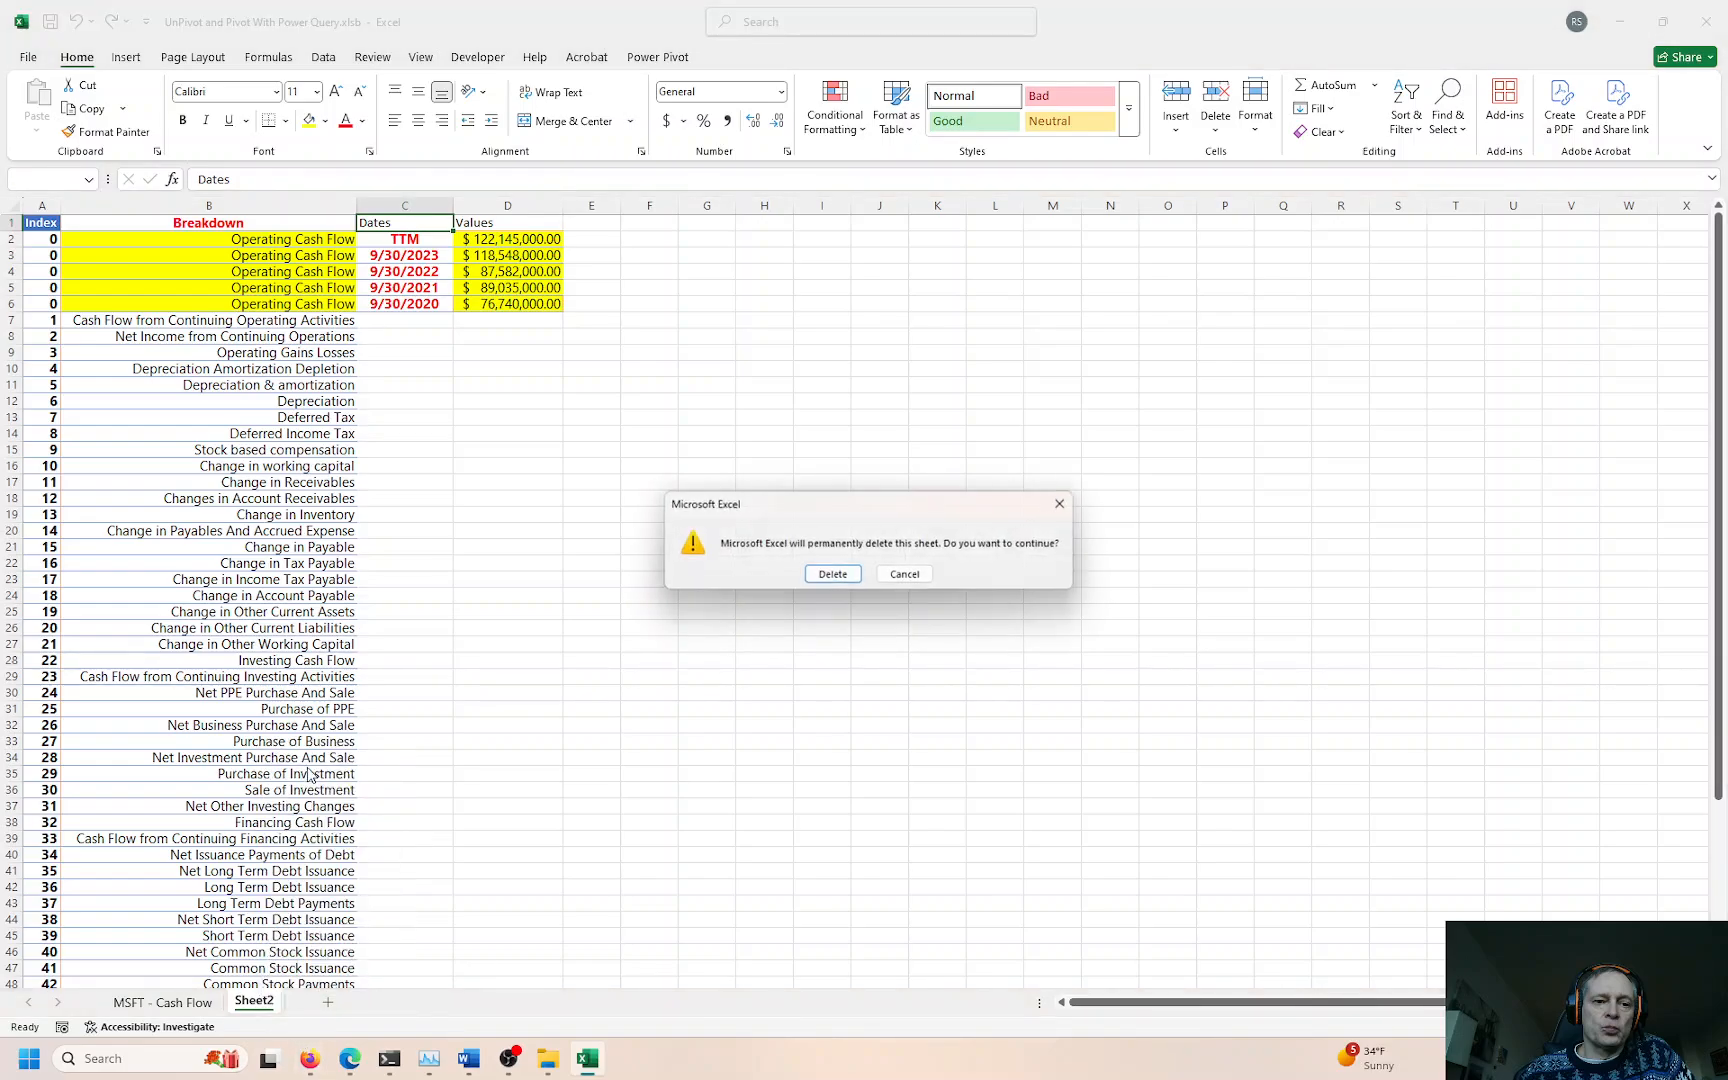
pyautogui.click(833, 576)
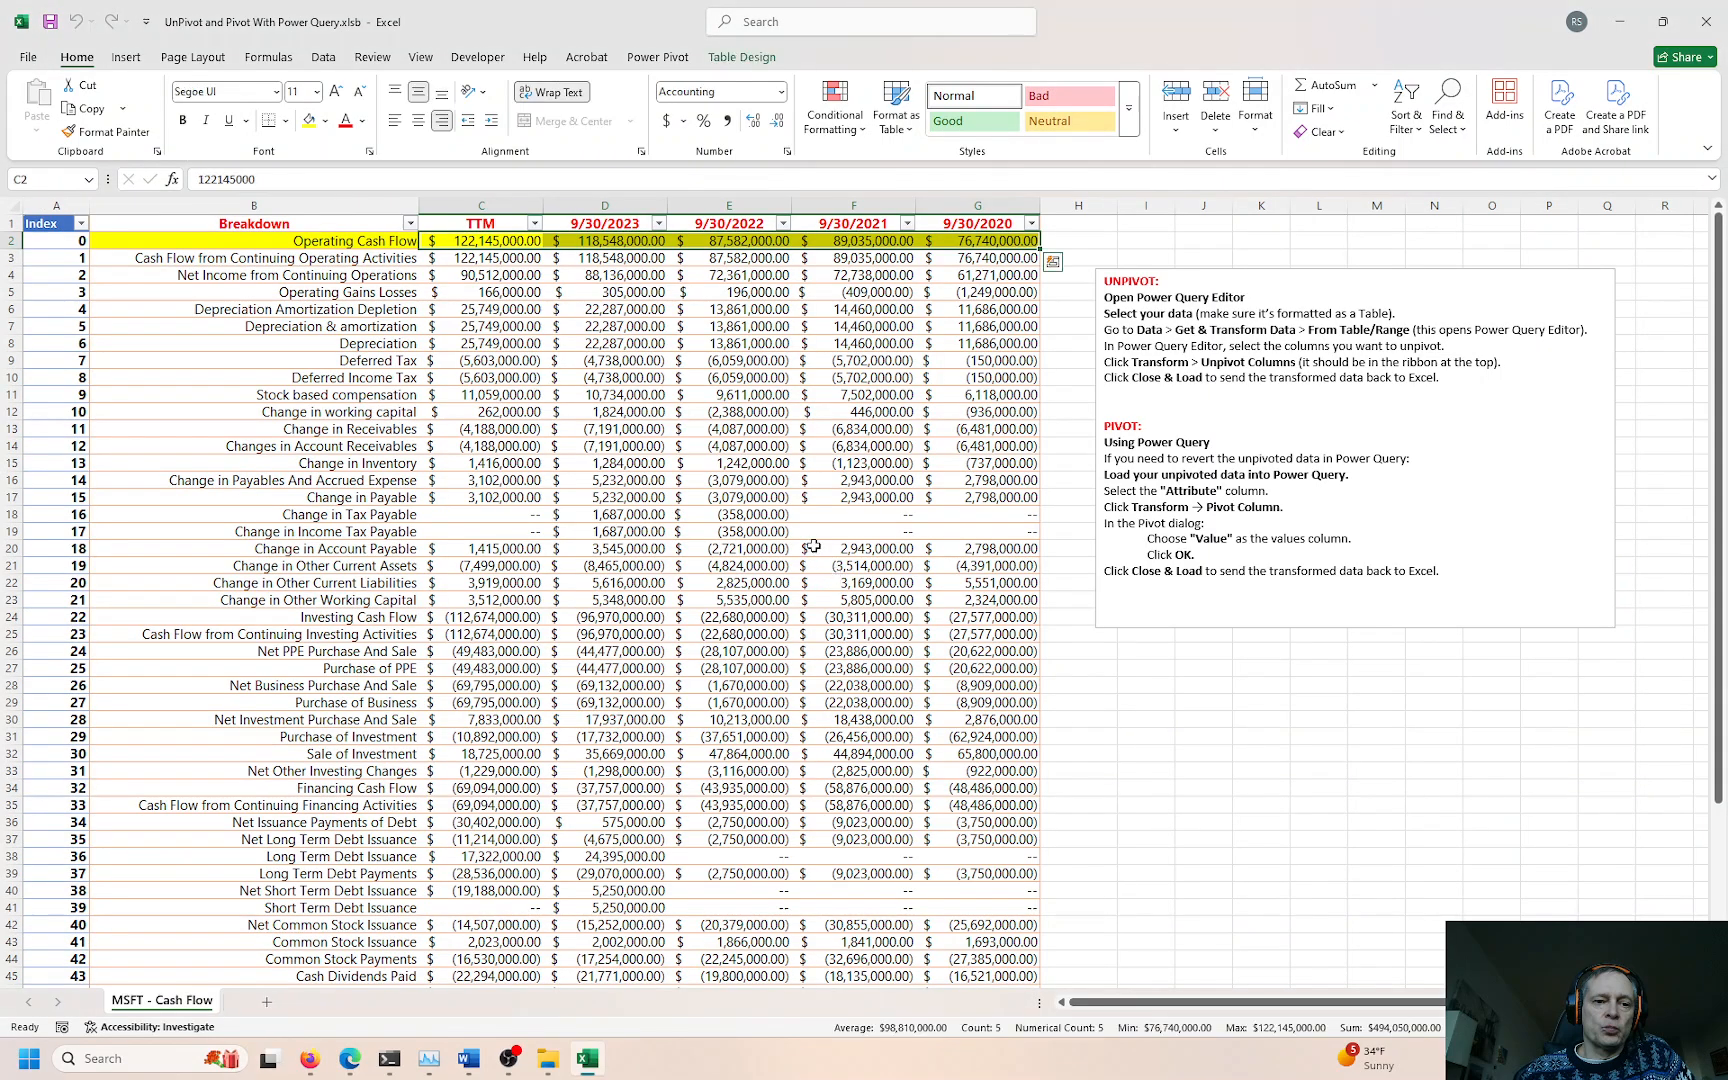
# Step: Load the MSFT - Cash Flow table into Power Query Editor using the From Table/Range source
pyautogui.click(717, 259)
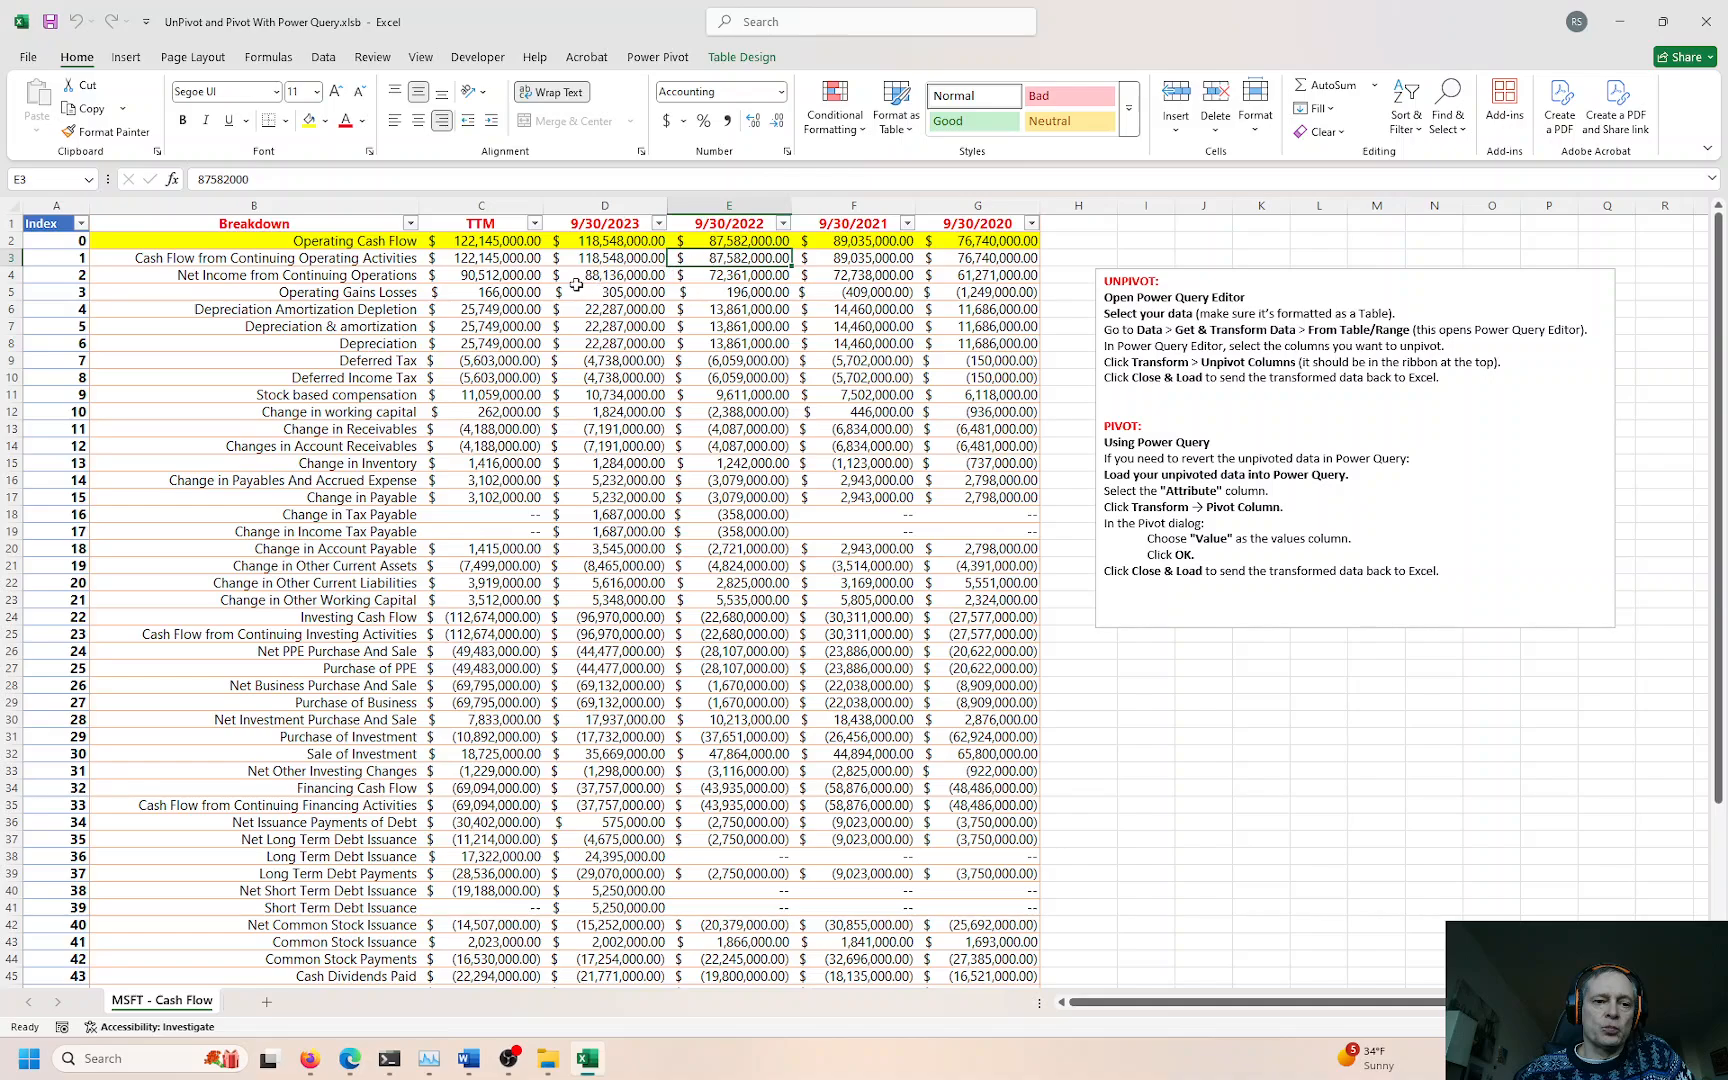
pyautogui.click(387, 259)
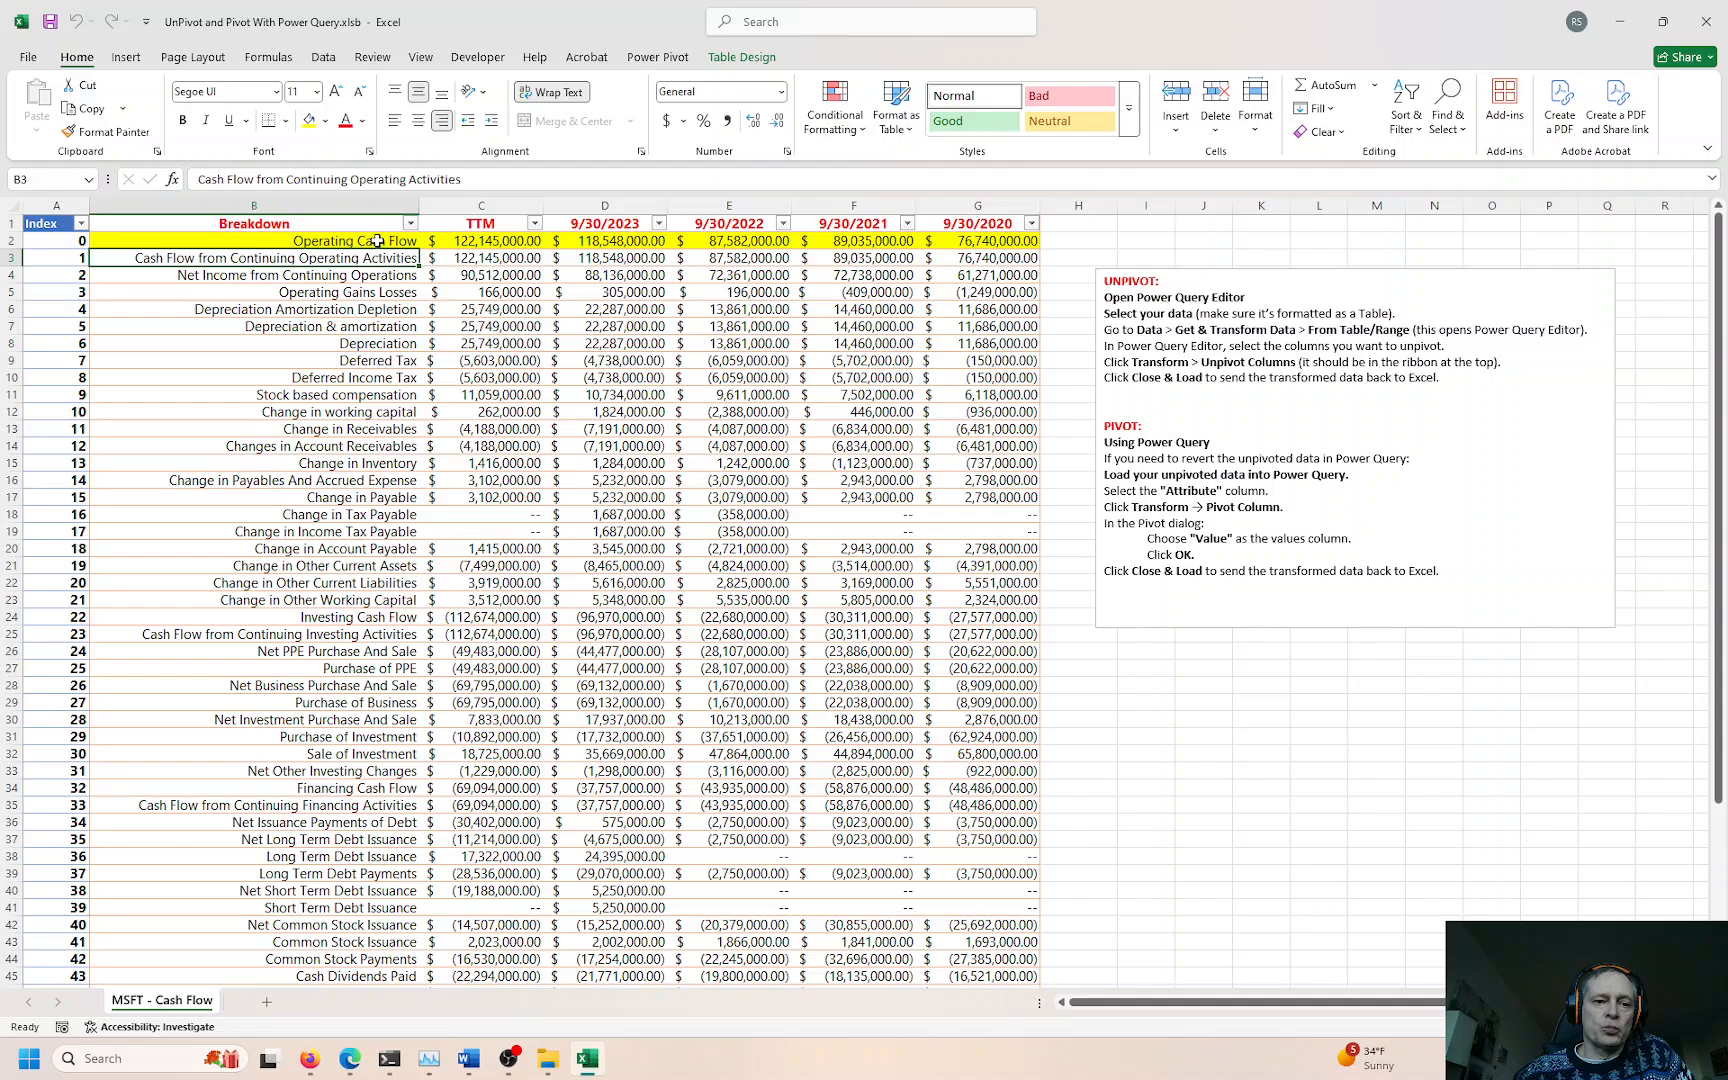
pyautogui.click(377, 241)
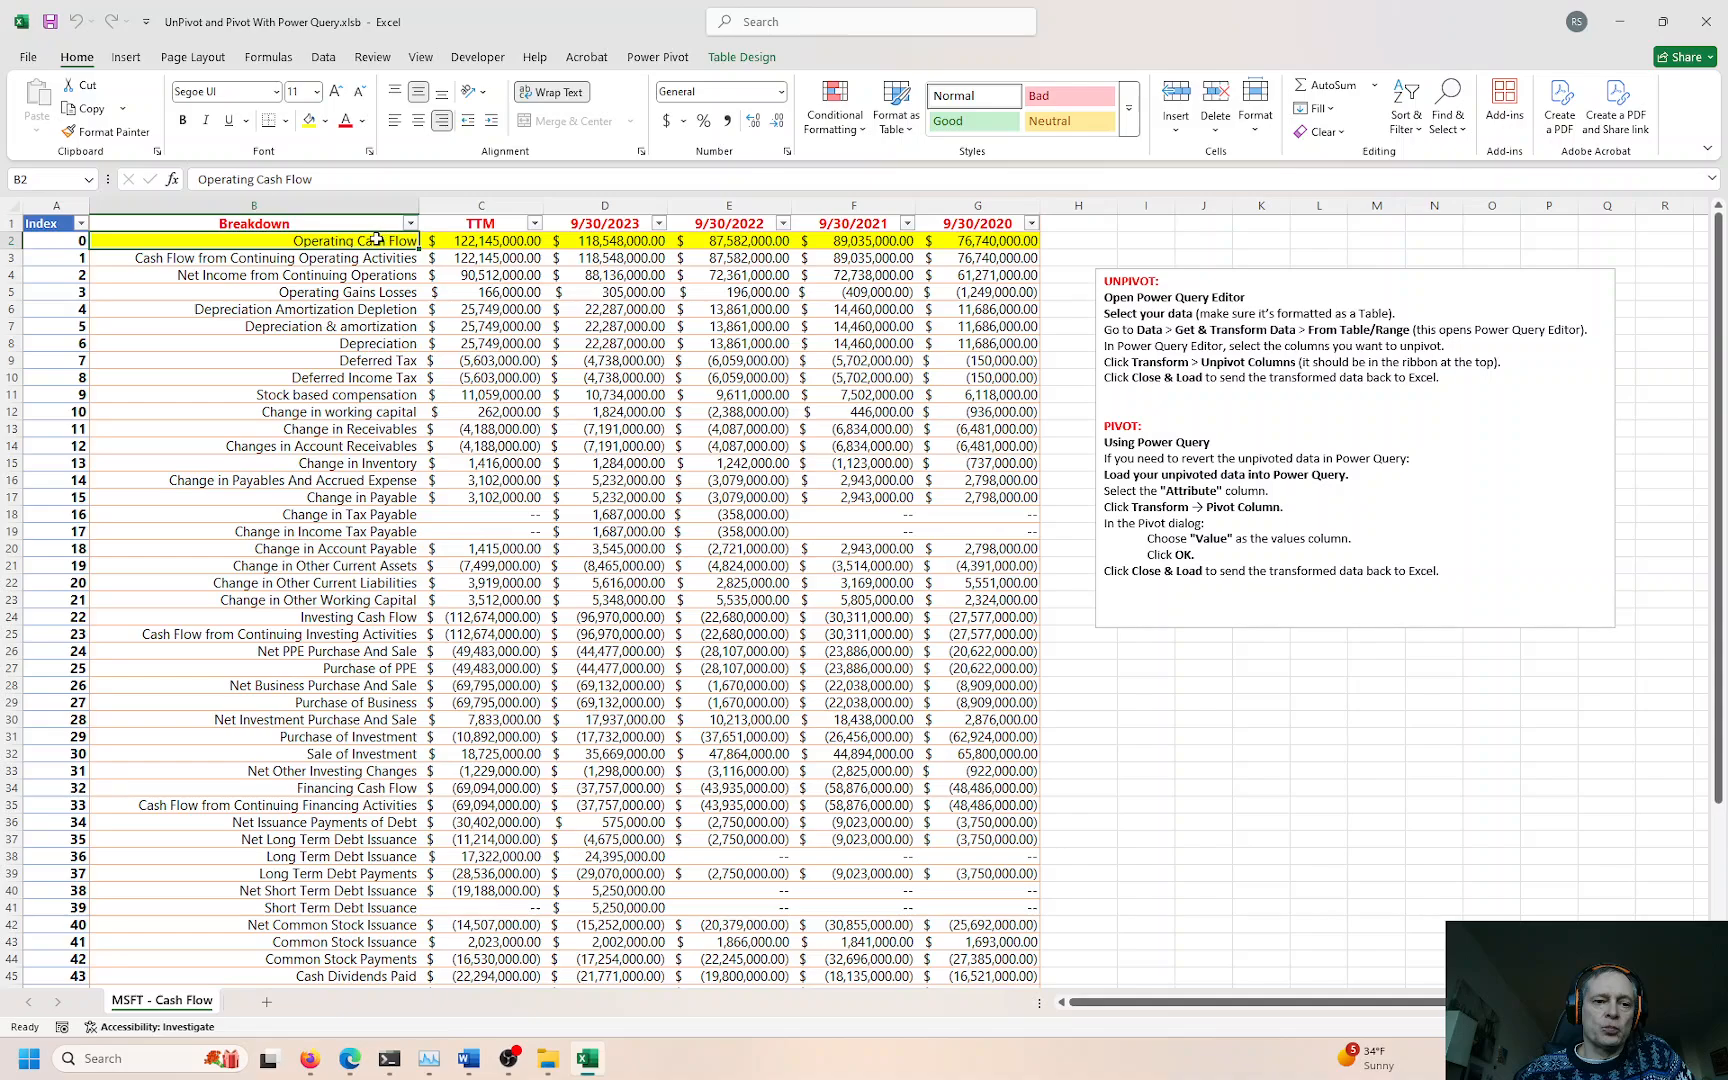
pyautogui.click(323, 57)
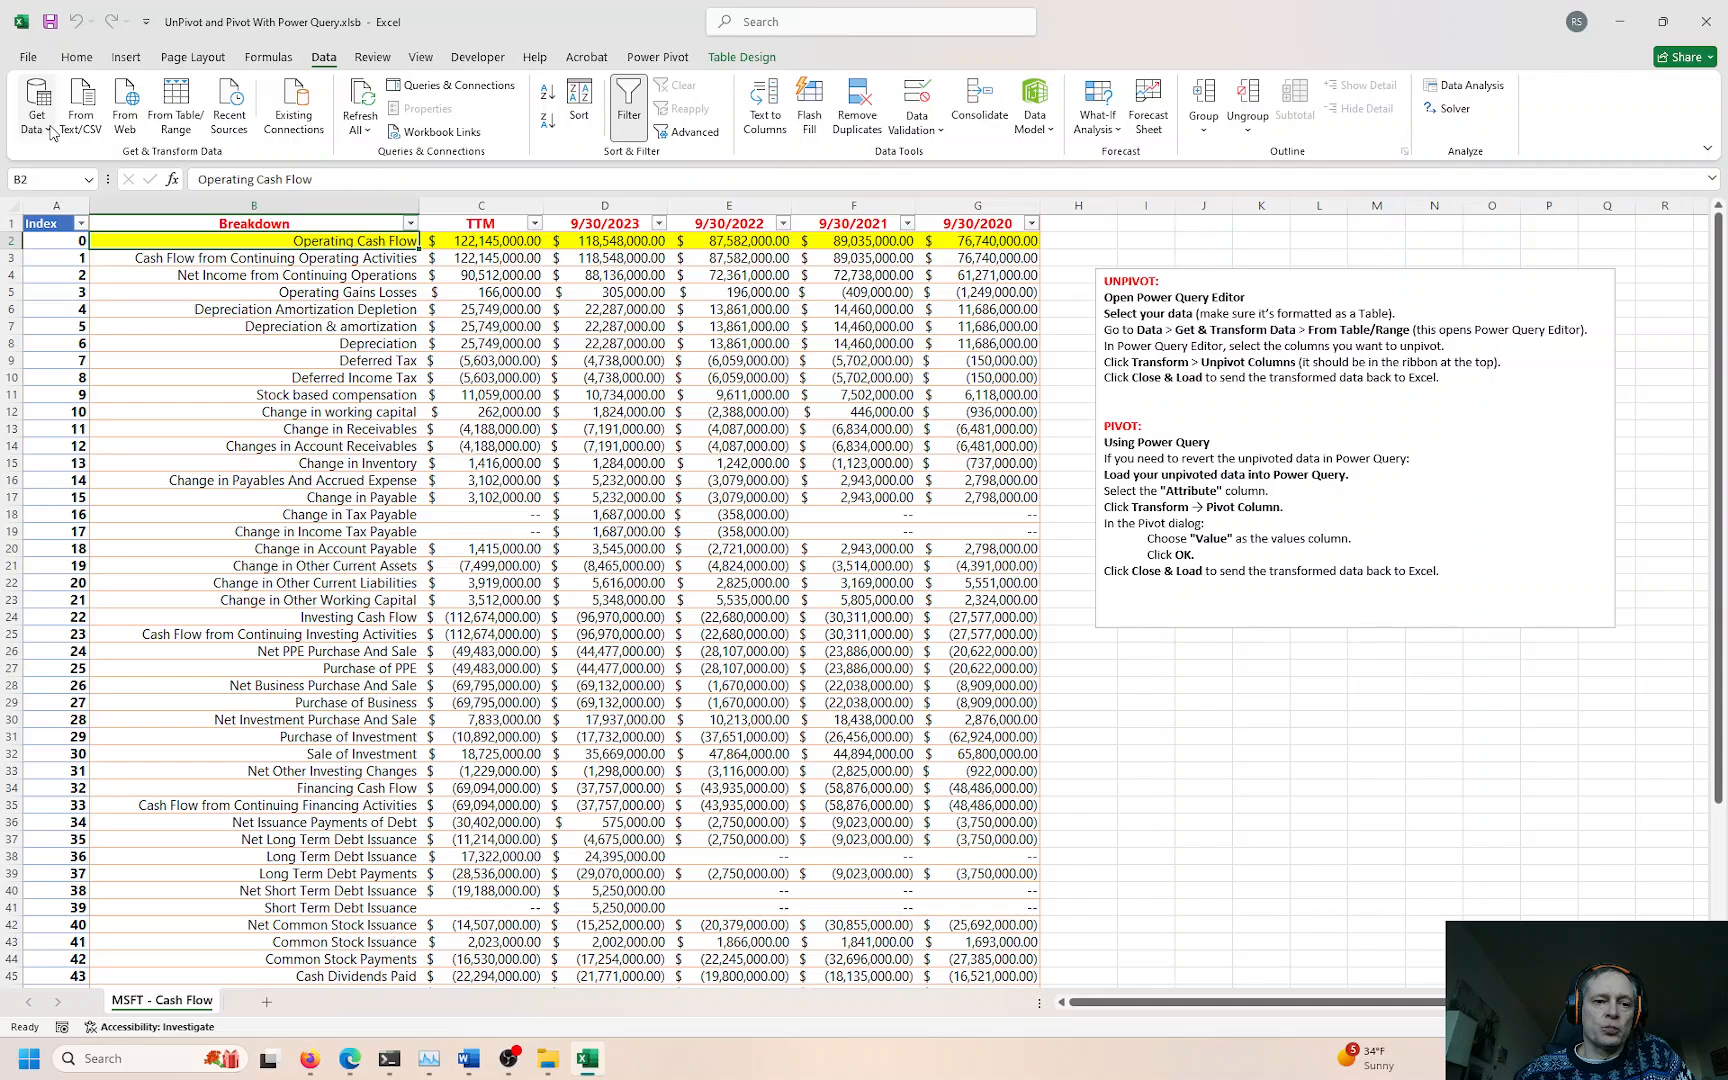
pyautogui.click(40, 122)
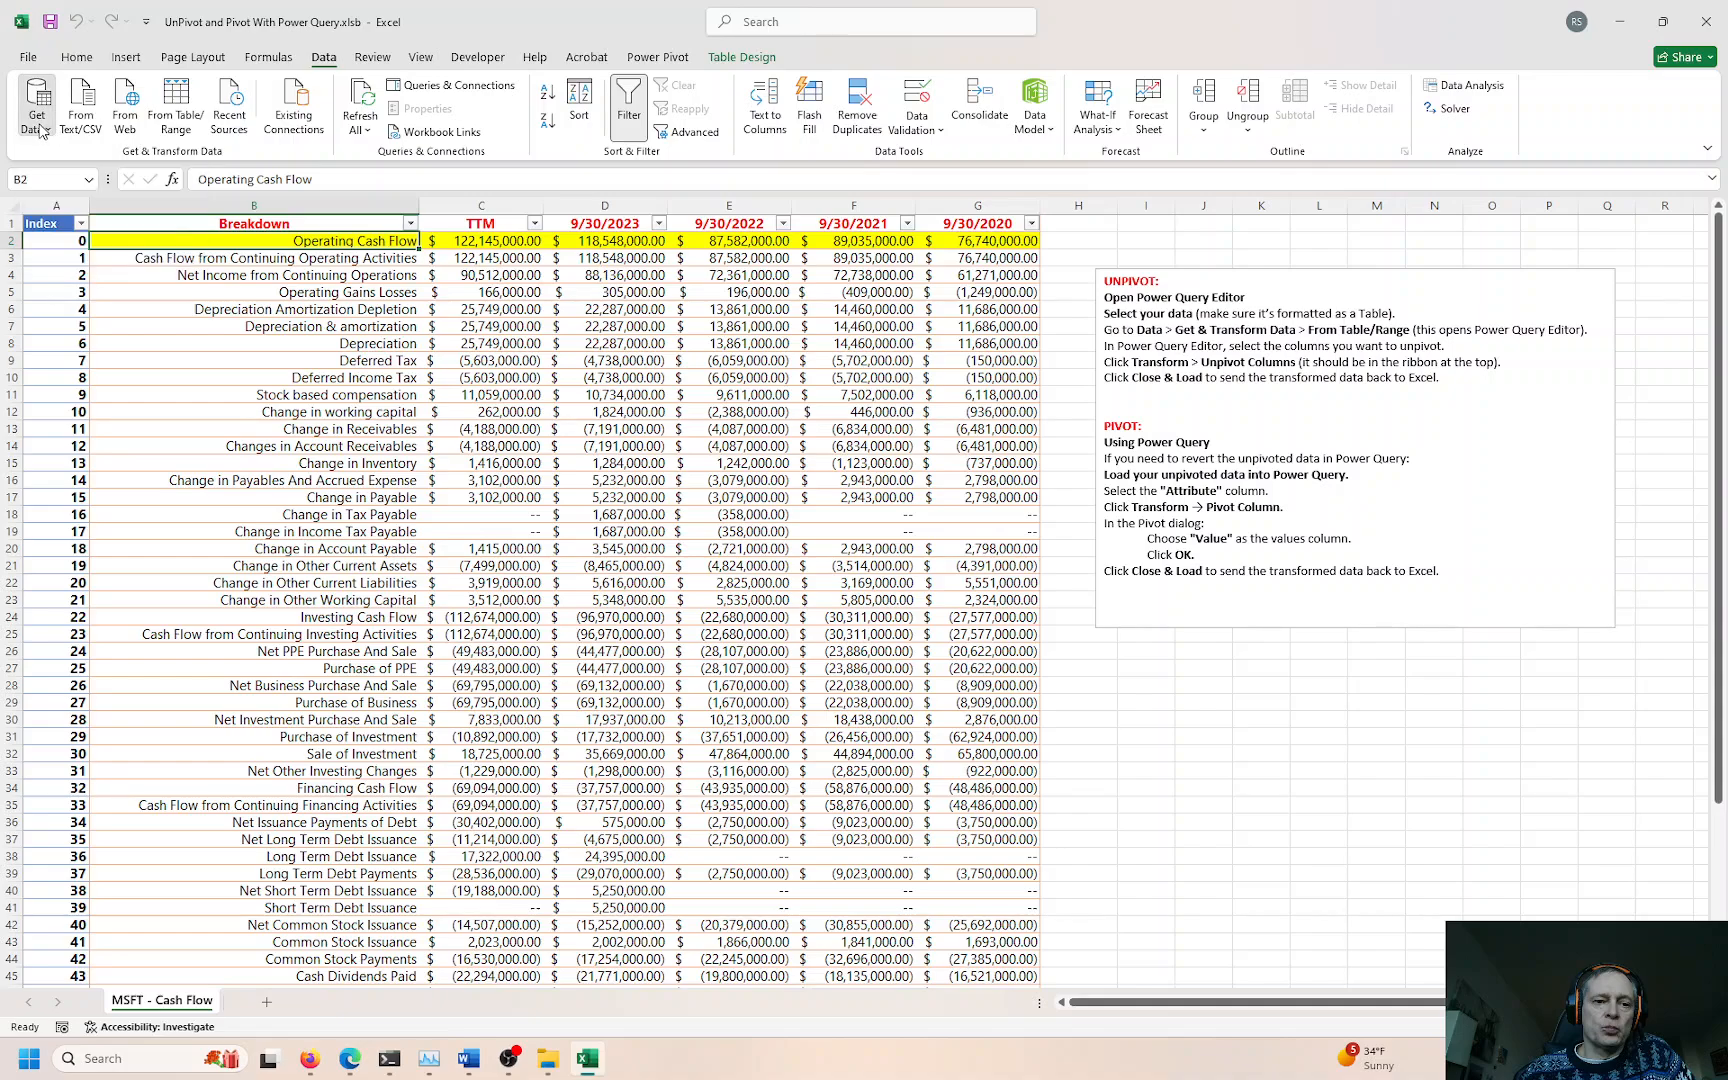
pyautogui.moveTo(161, 318)
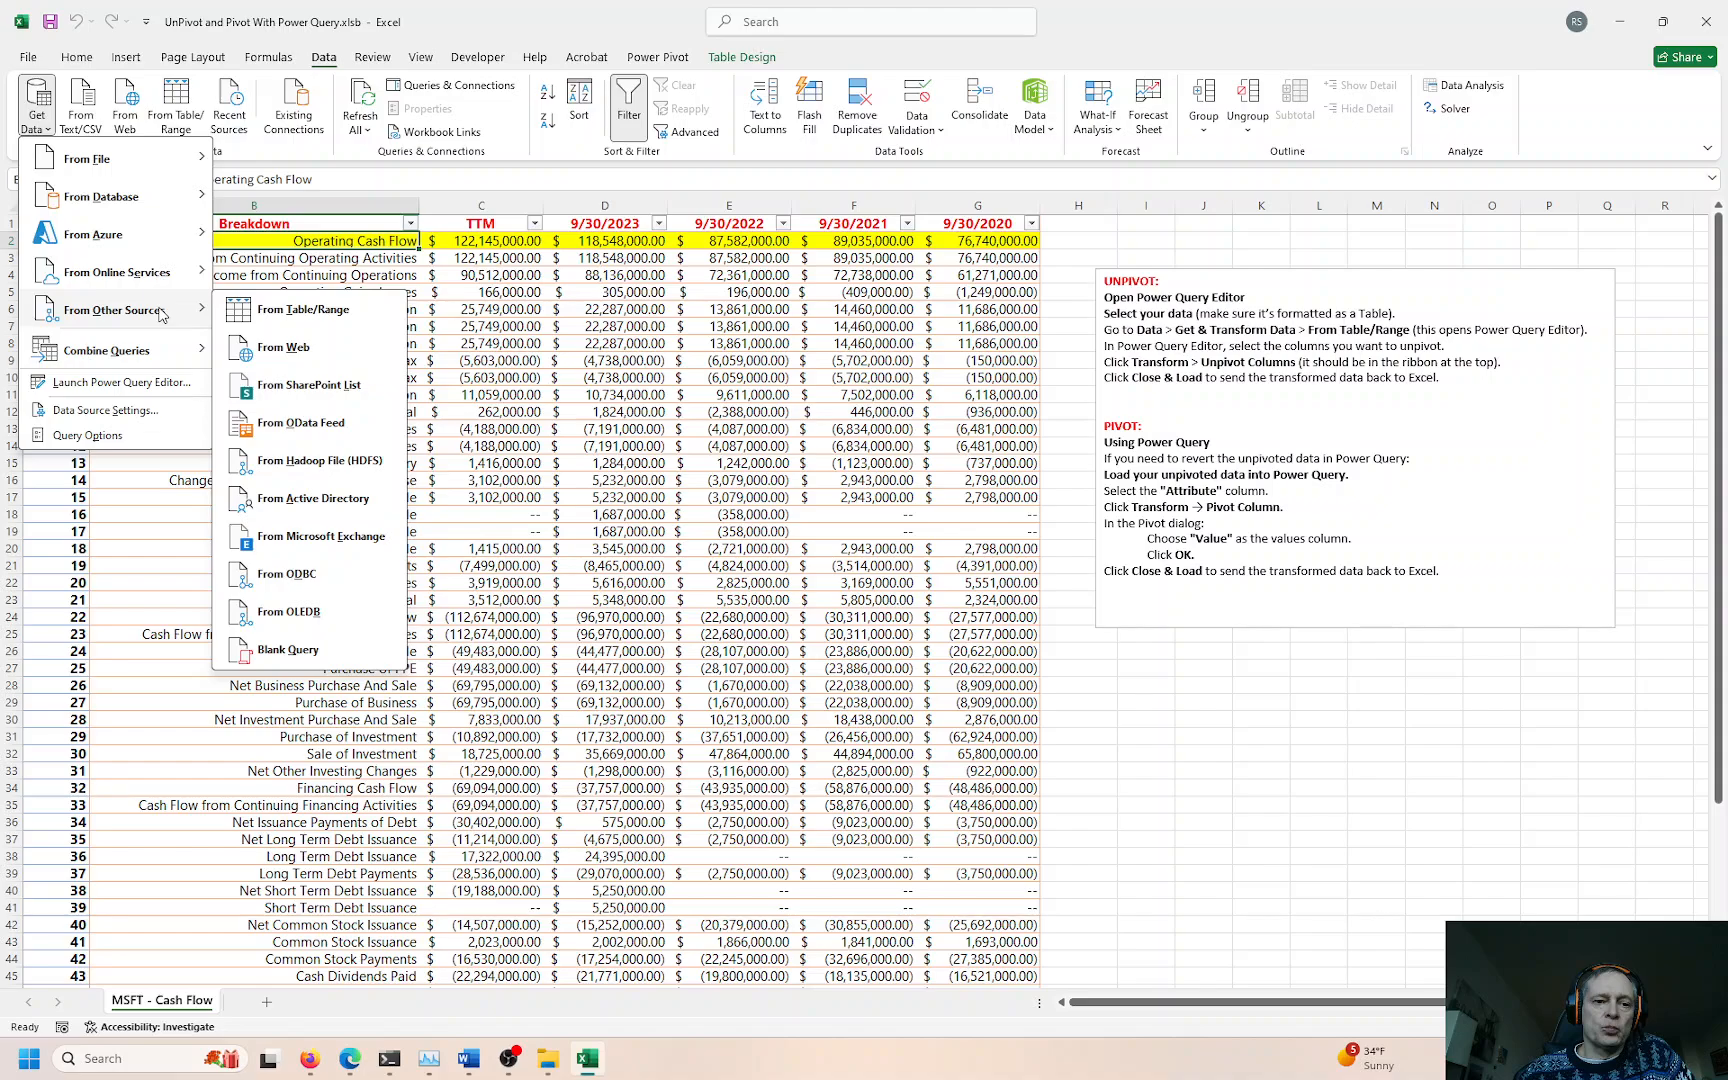
pyautogui.moveTo(183, 160)
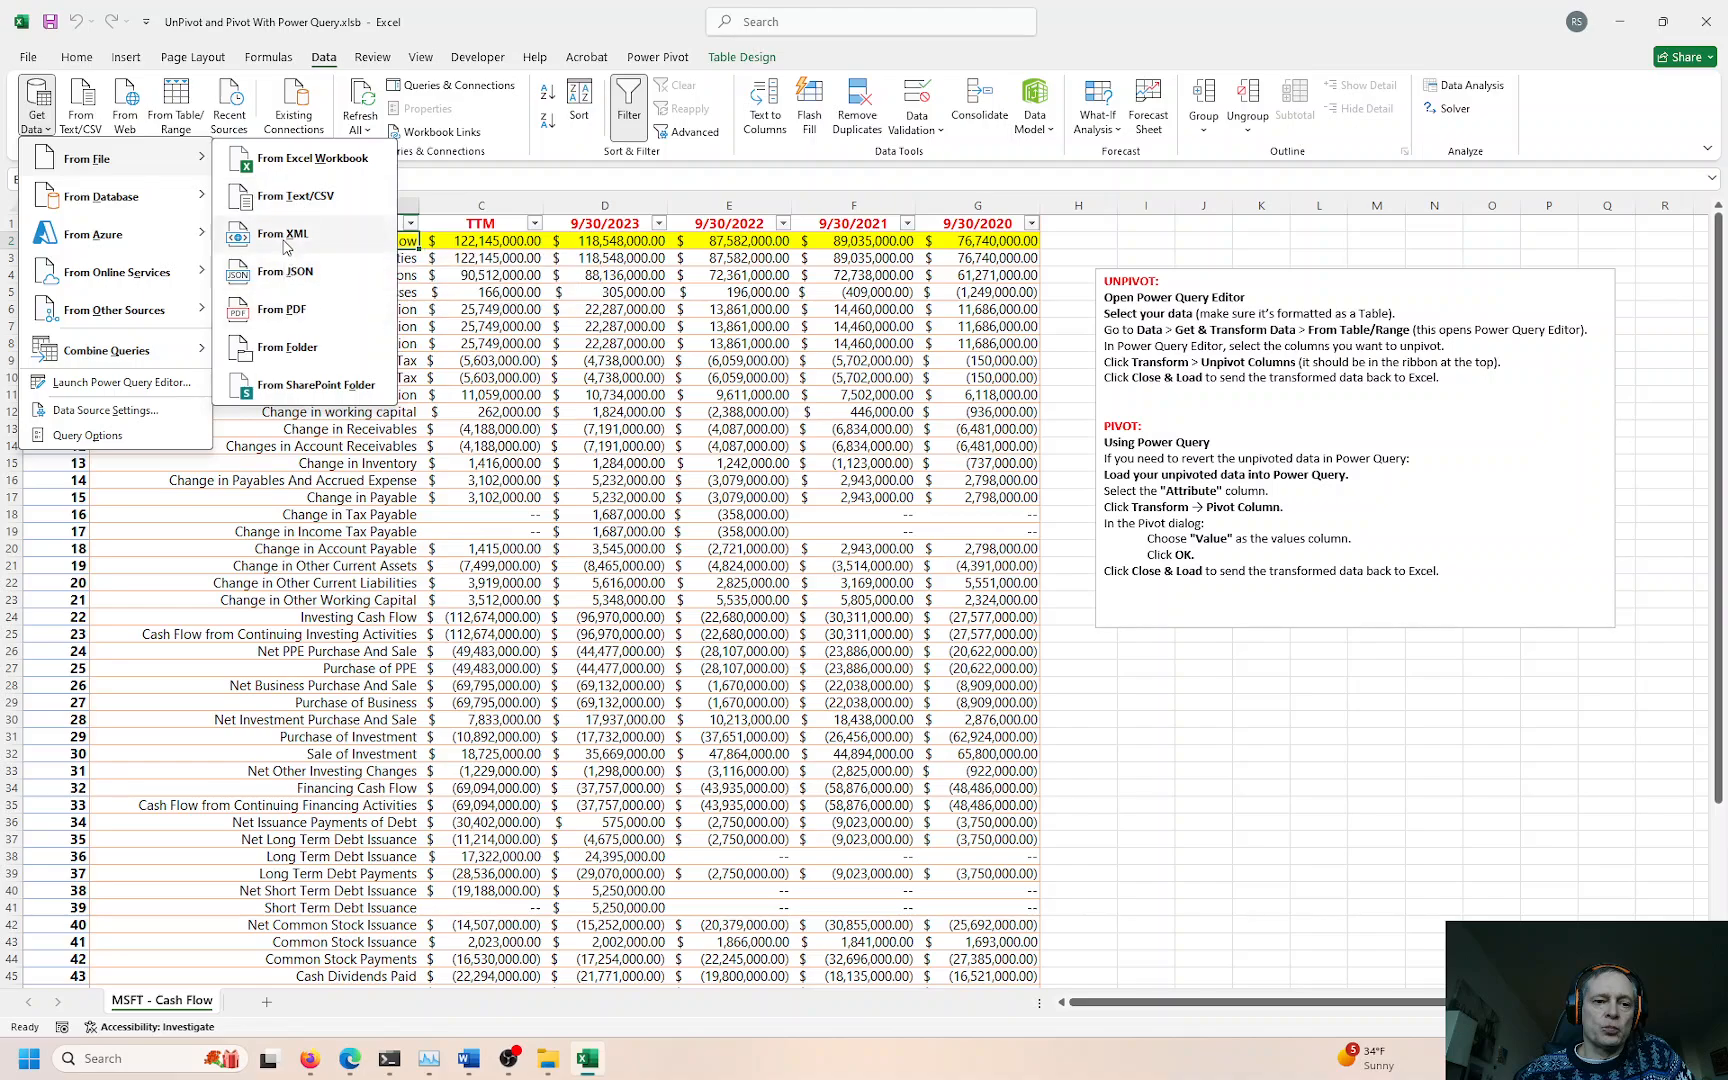
pyautogui.moveTo(155, 217)
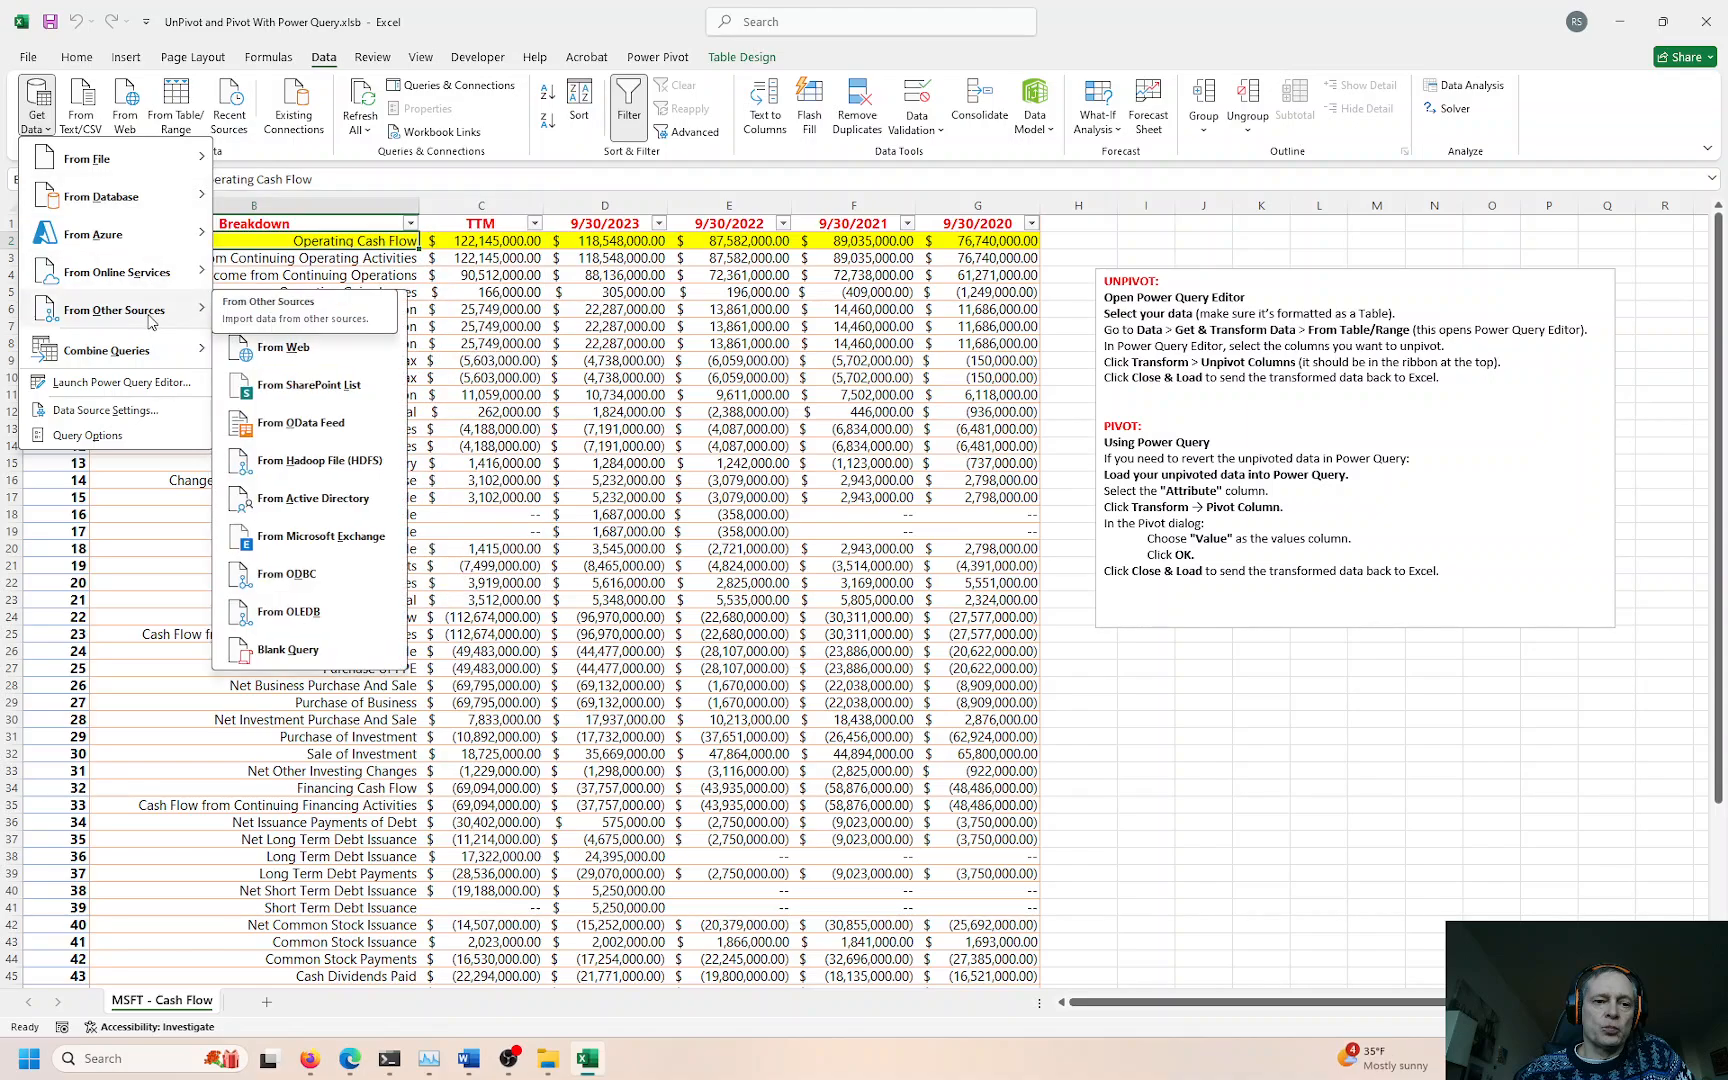
pyautogui.moveTo(165, 362)
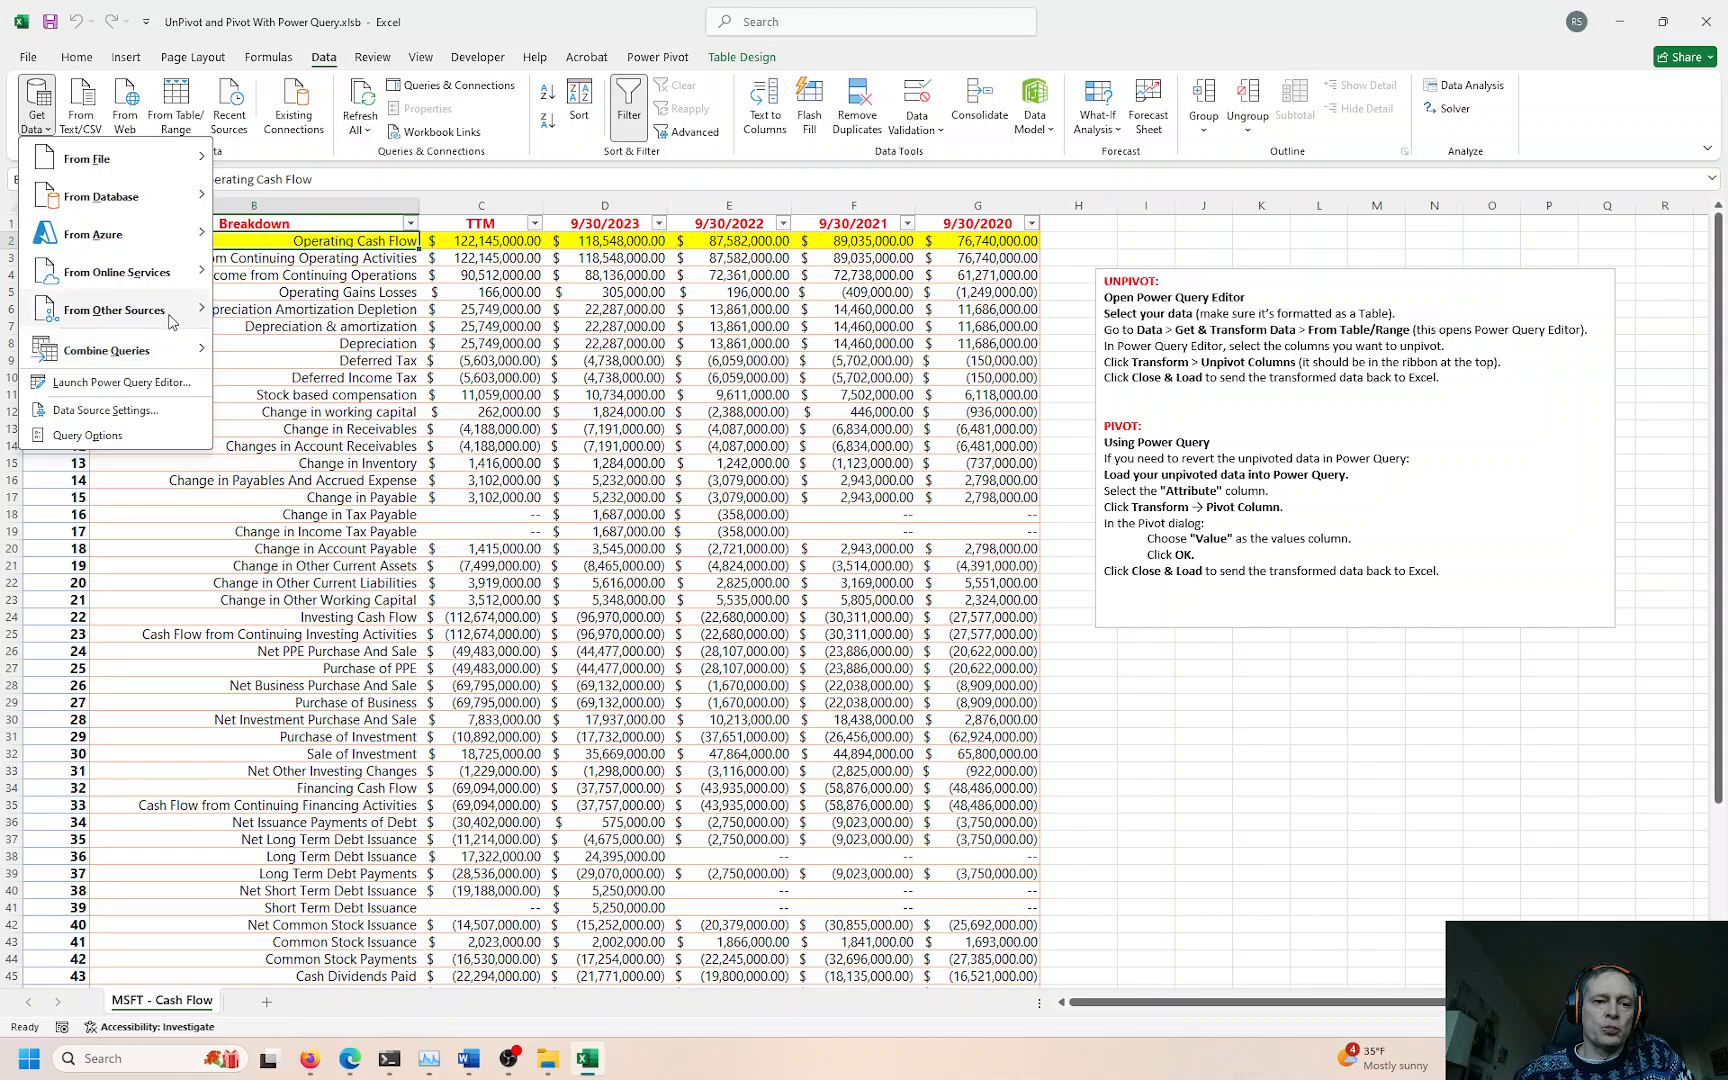
pyautogui.click(330, 318)
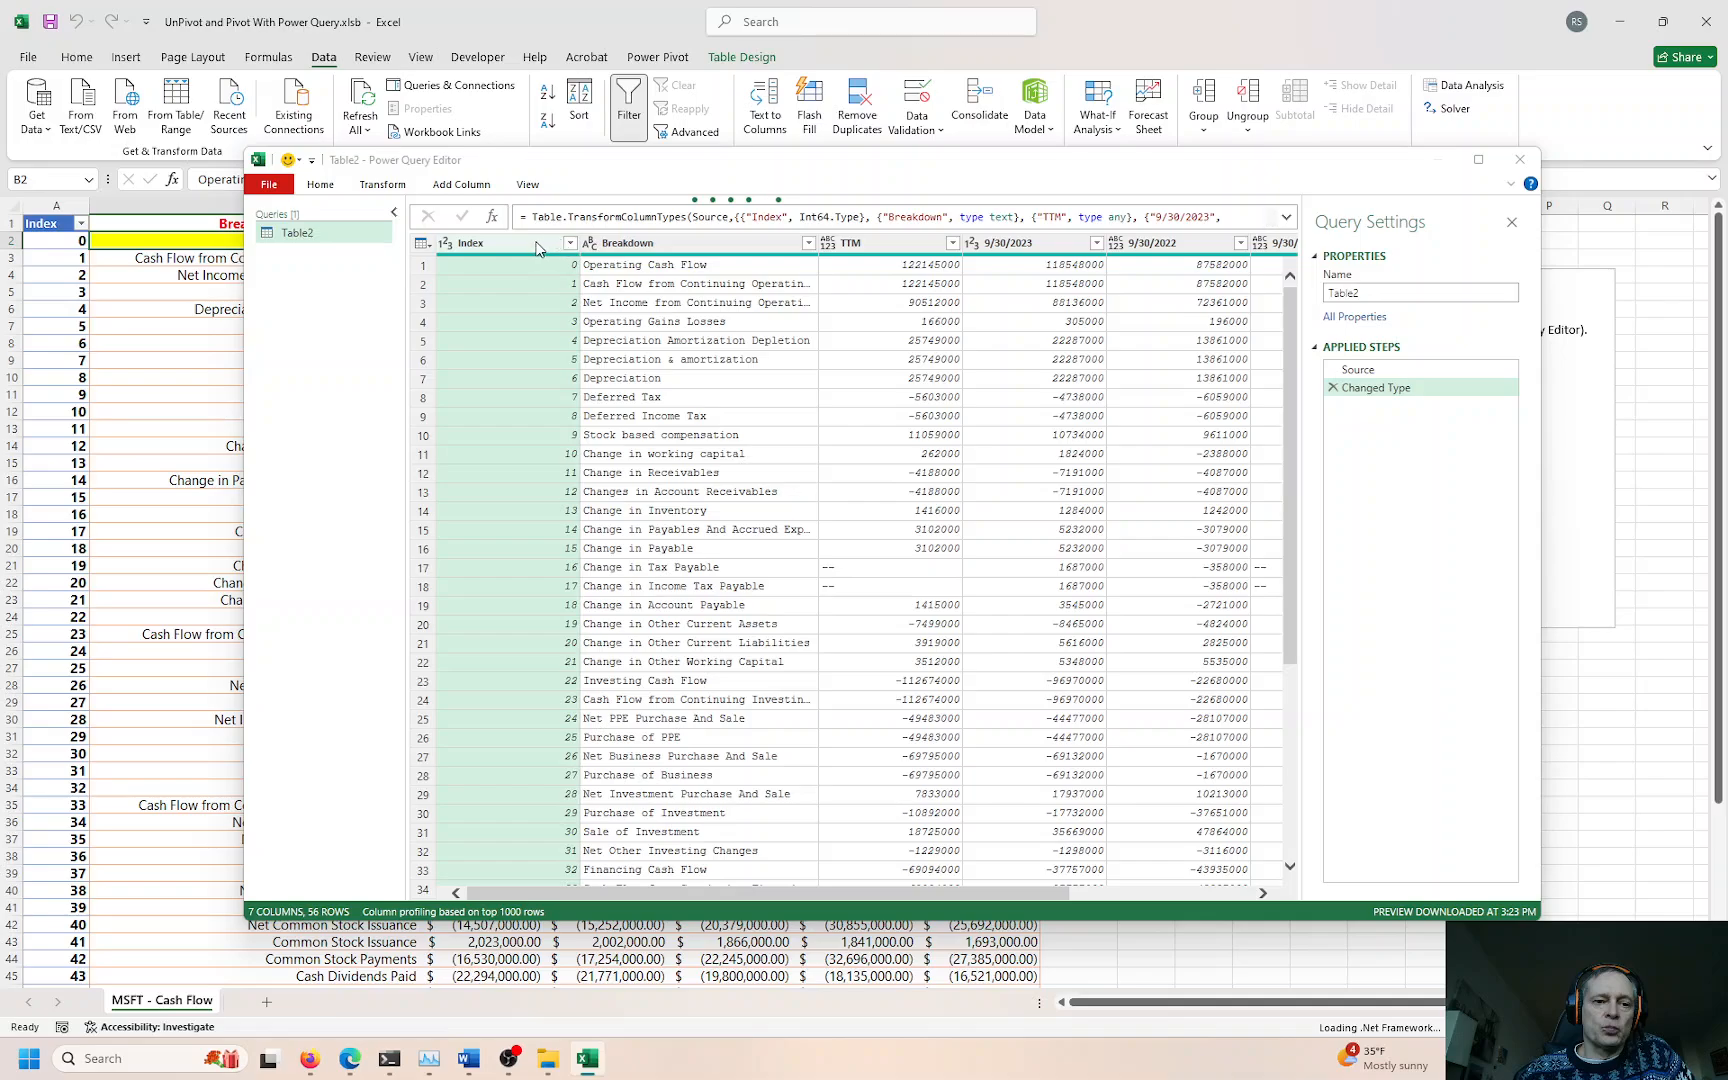
# Step: Switch to the Yahoo Finance page in Firefox and examine Microsoft's operating and free cash flow figures for TTM and 6/30/2021
pyautogui.click(651, 246)
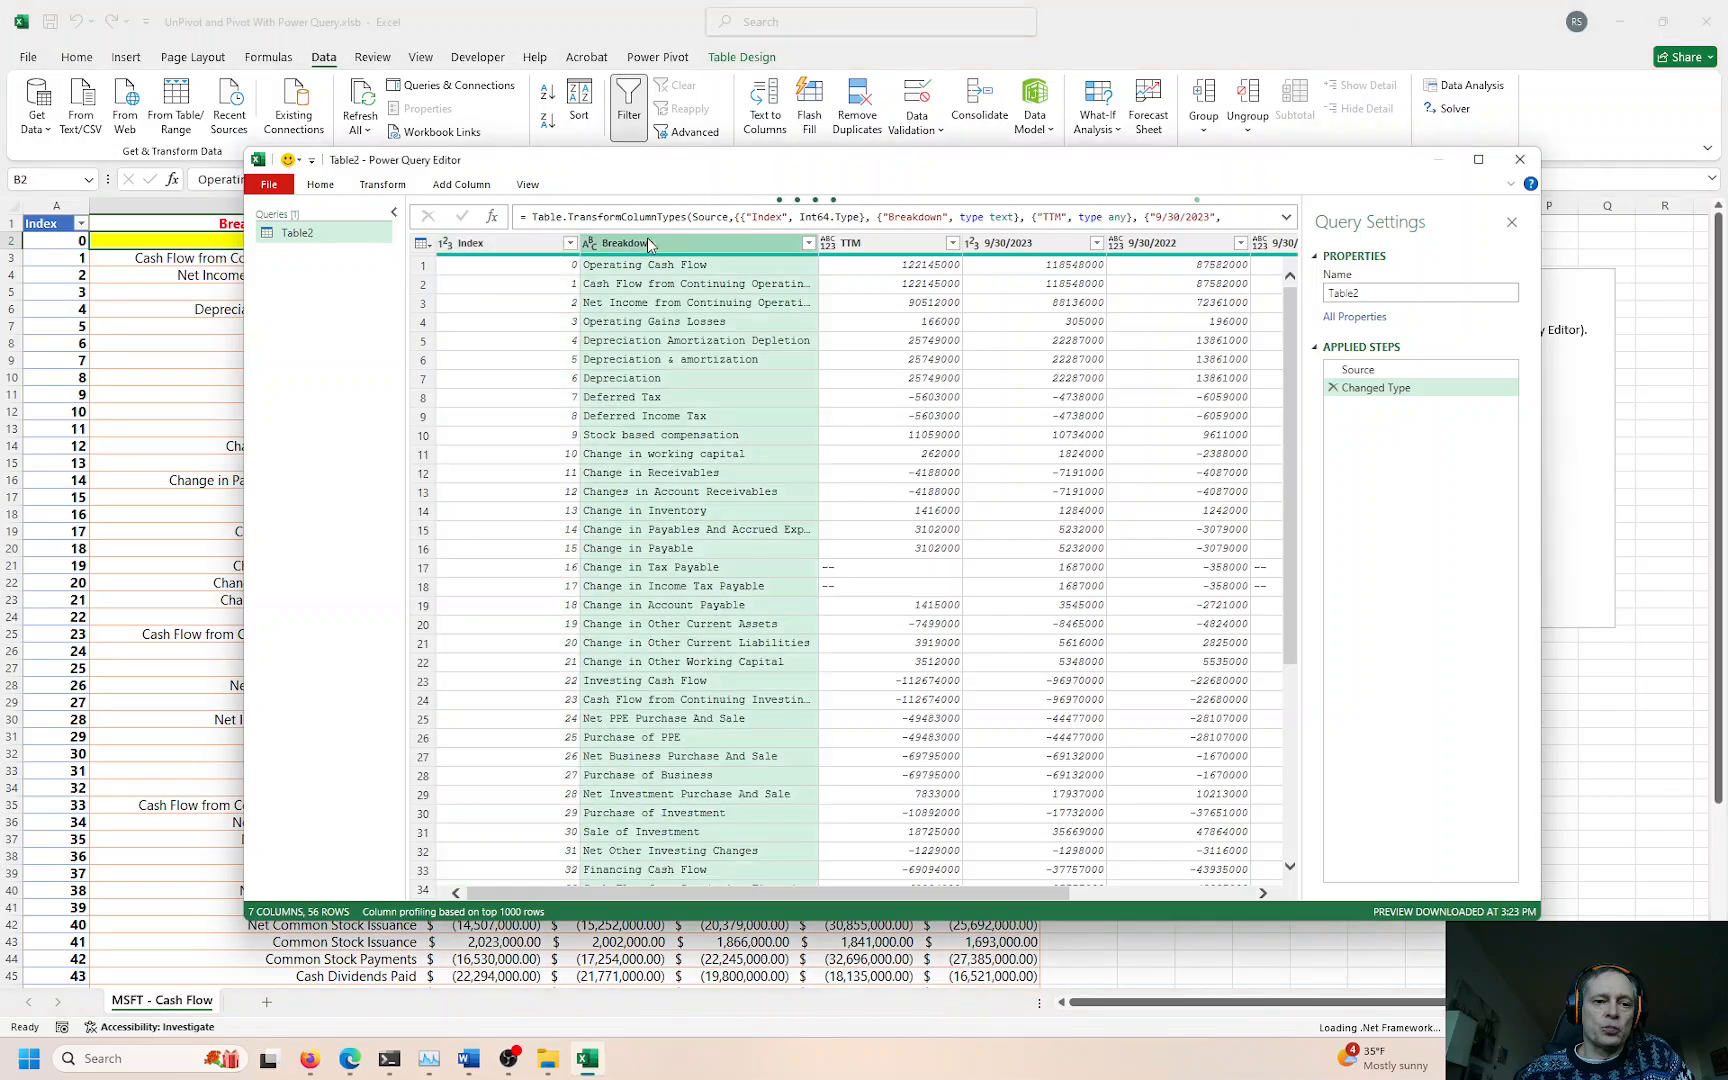
pyautogui.click(855, 245)
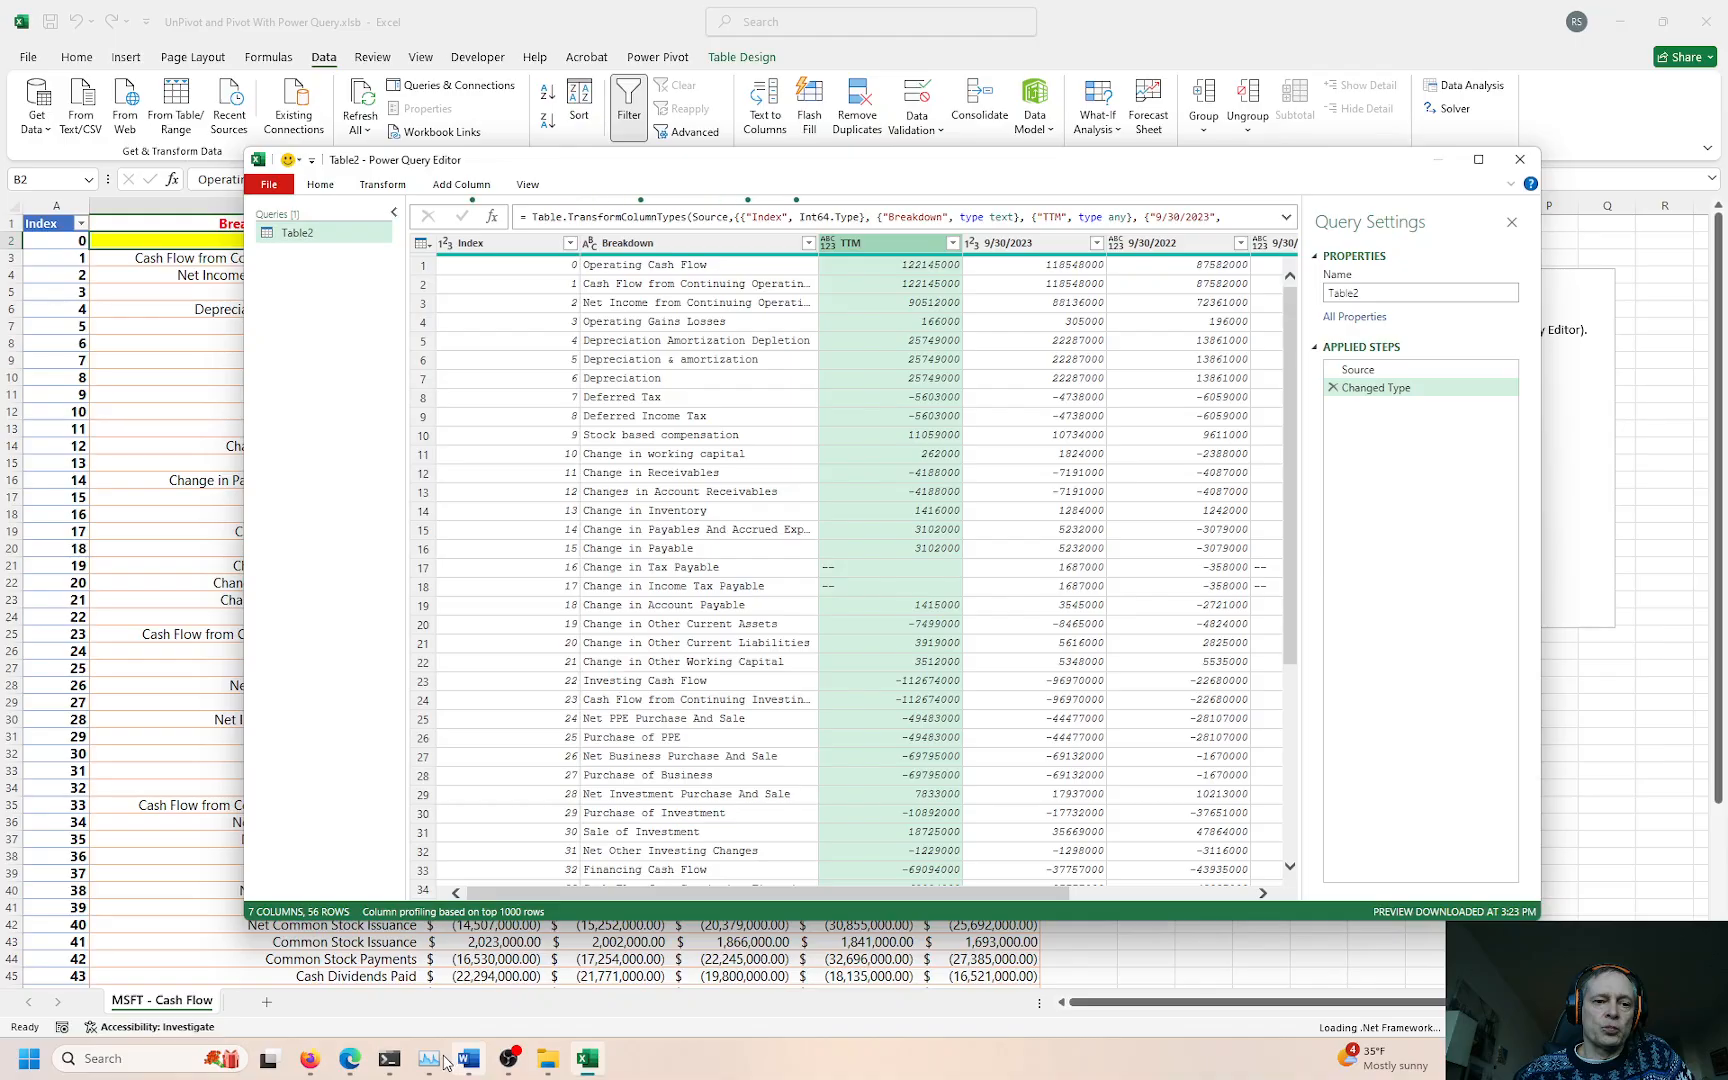
pyautogui.moveTo(309, 1058)
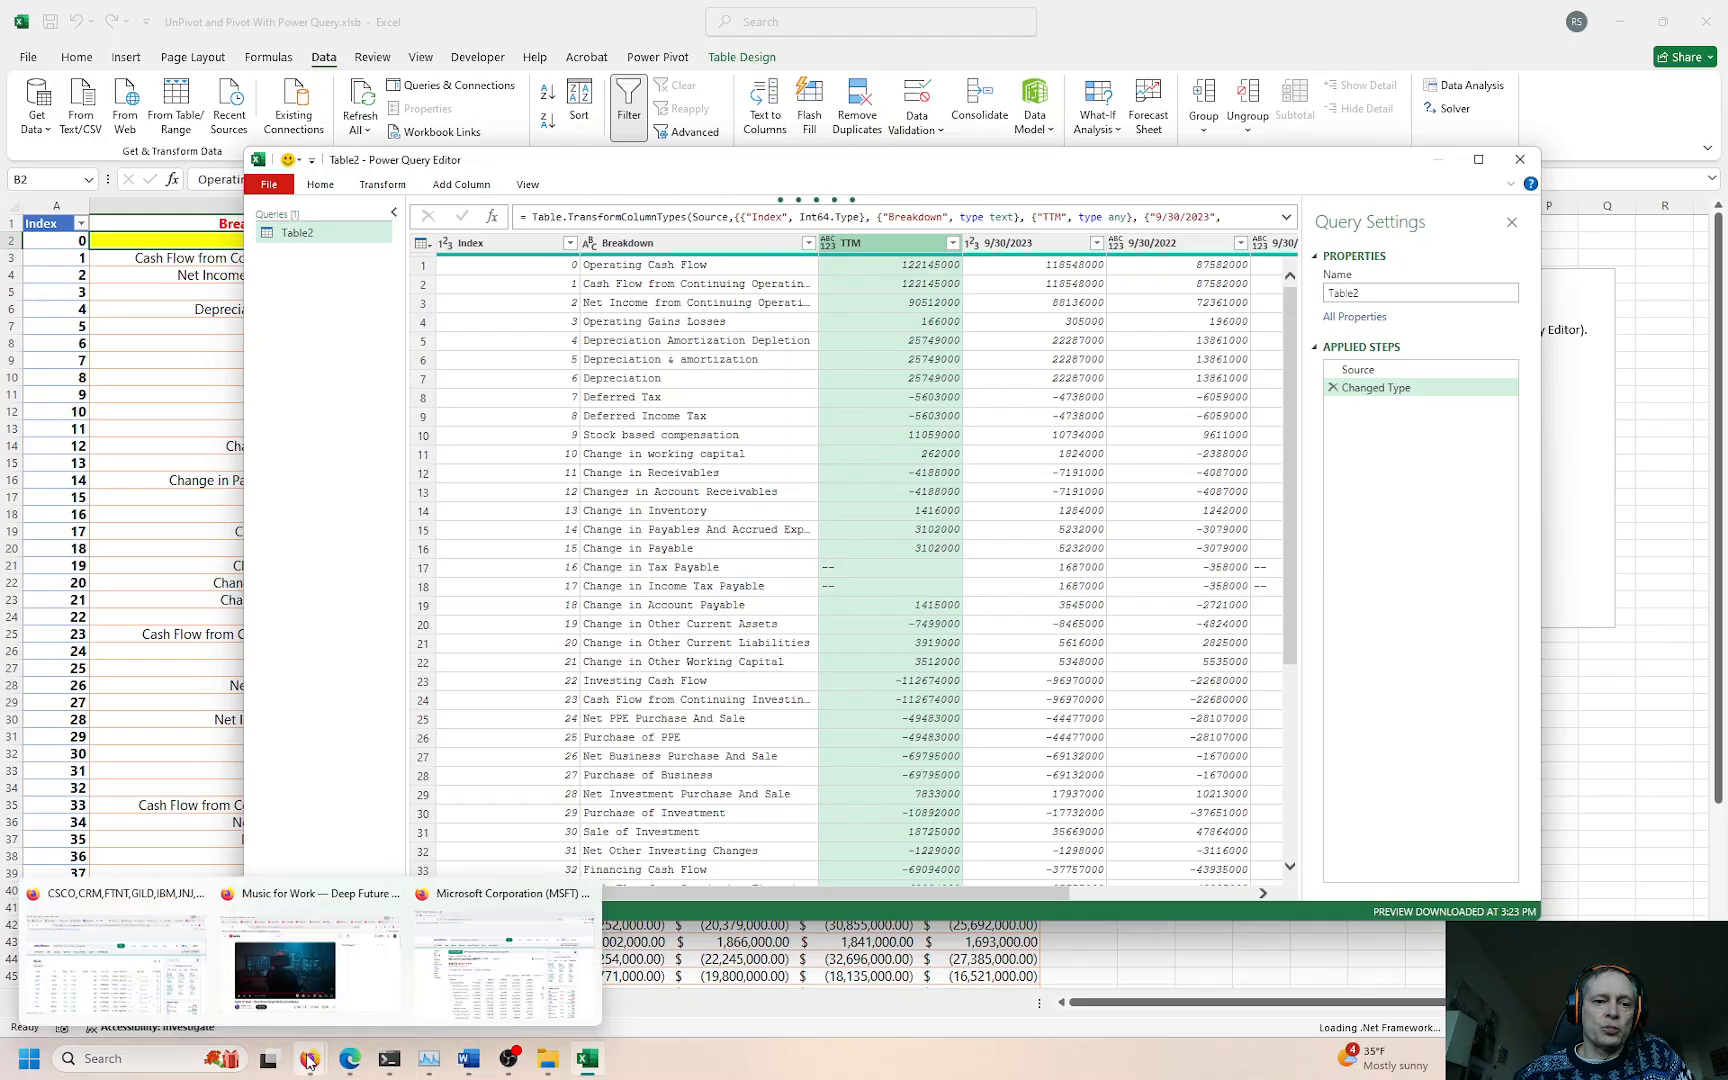
pyautogui.click(566, 993)
pyautogui.scroll(-3, 563, 720)
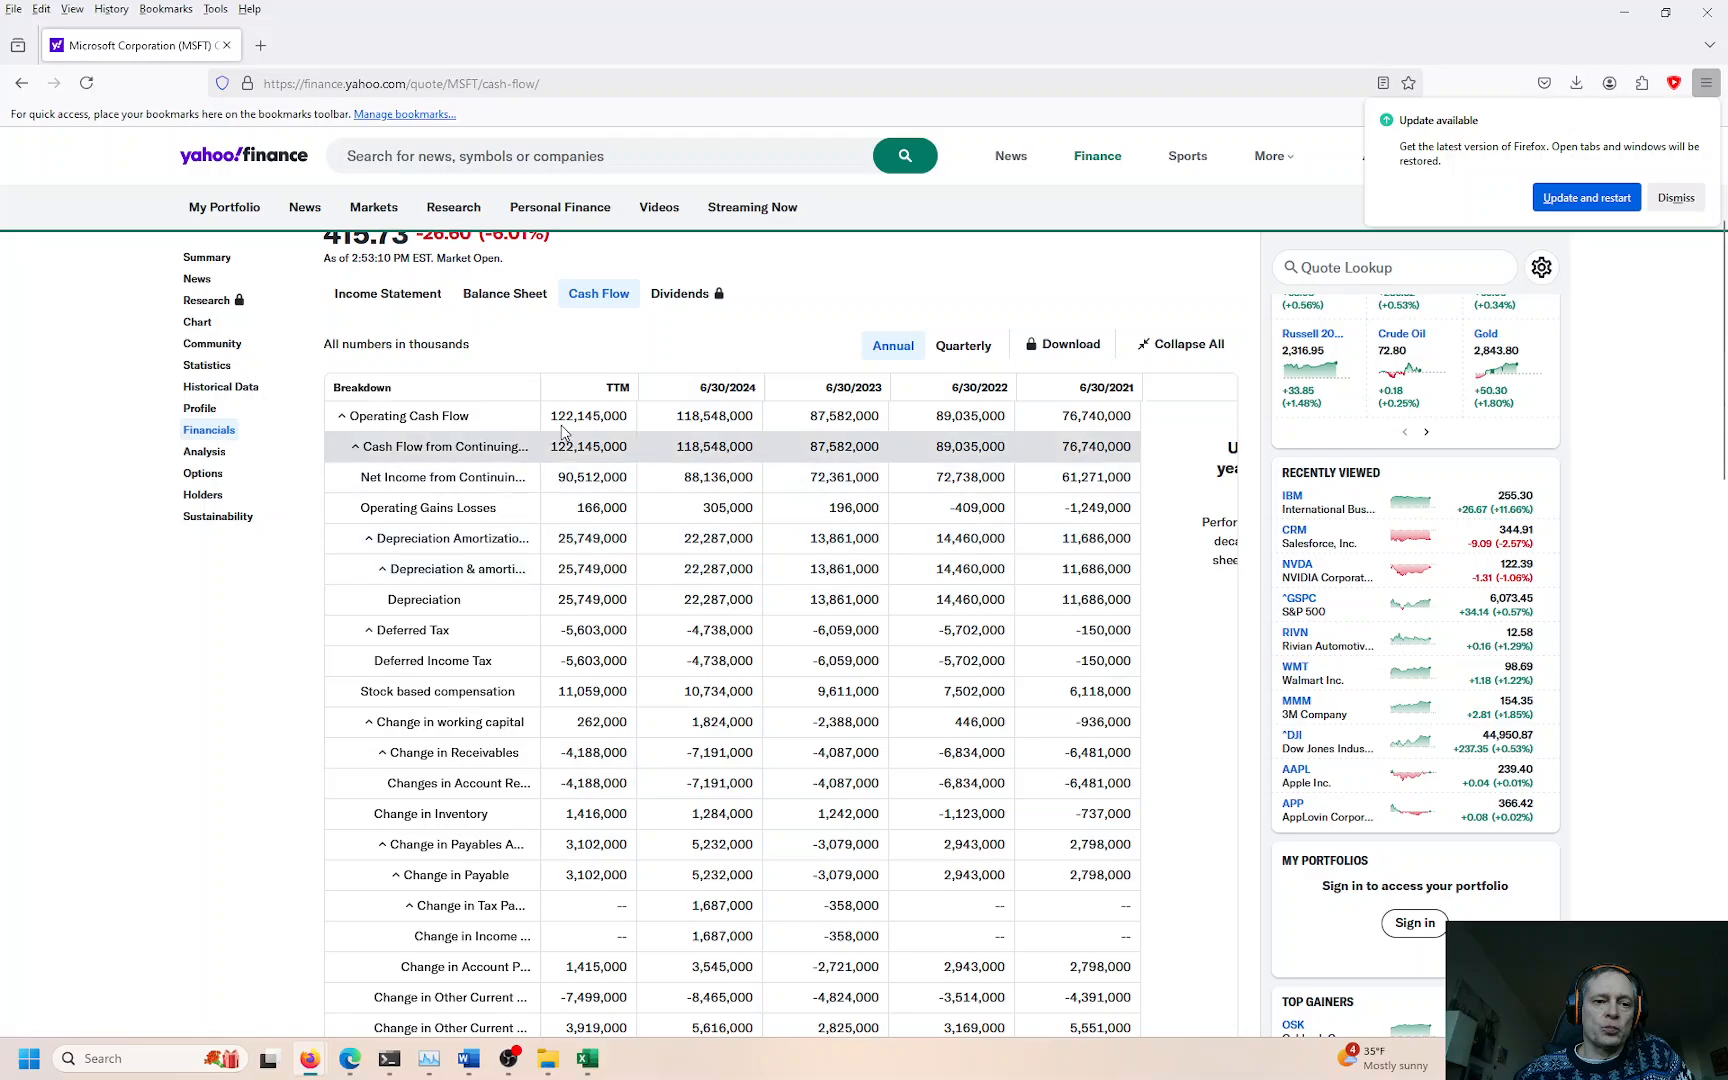
pyautogui.moveTo(551, 416); pyautogui.dragTo(575, 416)
pyautogui.moveTo(499, 354); pyautogui.dragTo(338, 354)
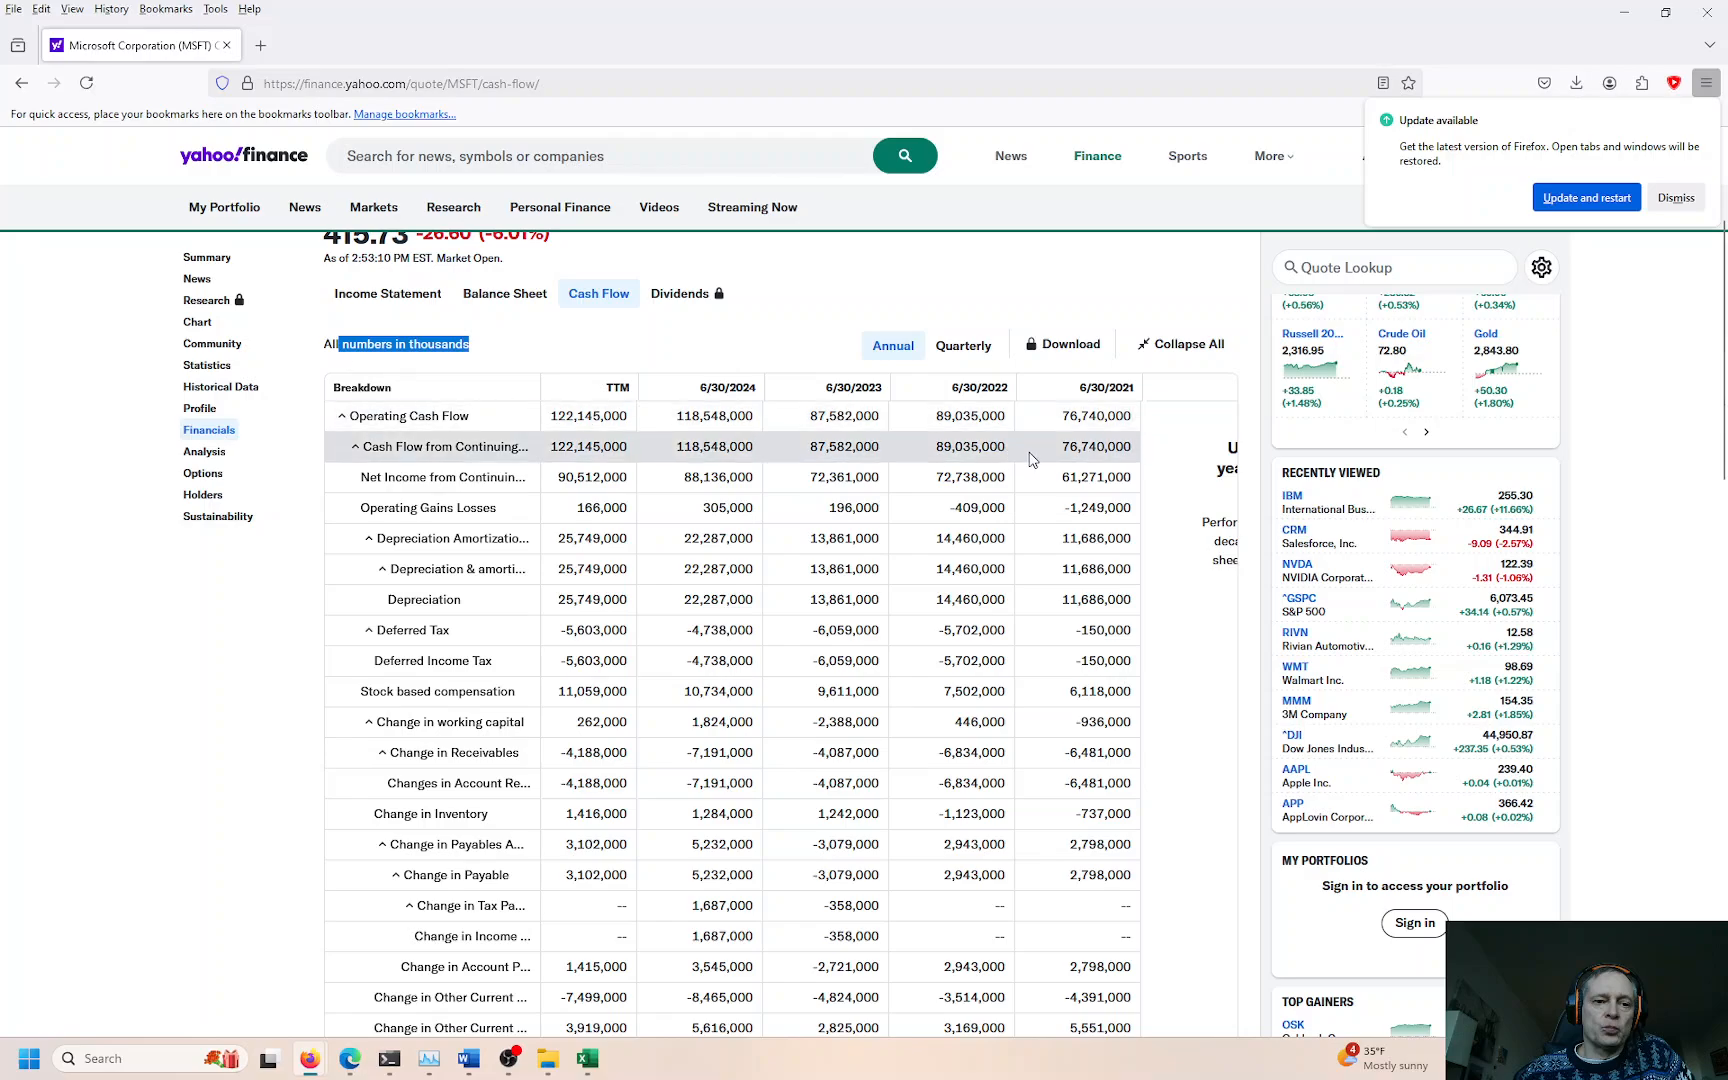
pyautogui.moveTo(1062, 416); pyautogui.dragTo(1084, 414)
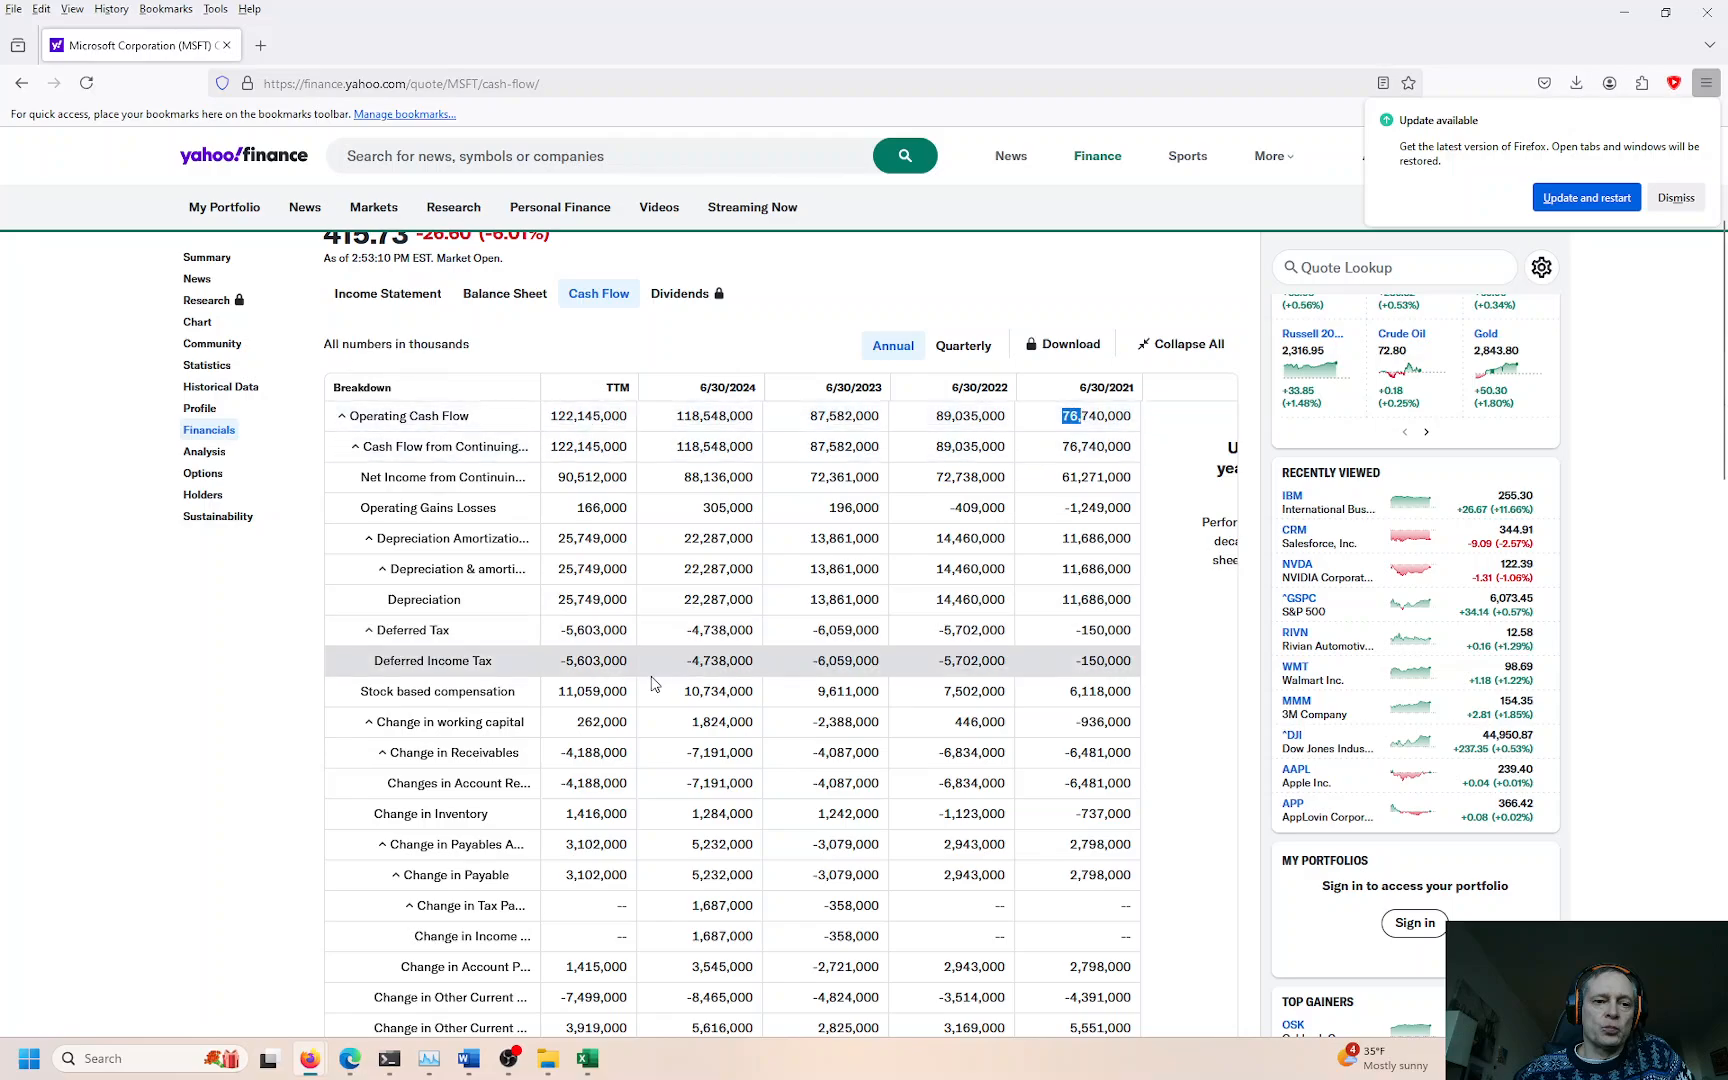
pyautogui.scroll(-12, 620, 756)
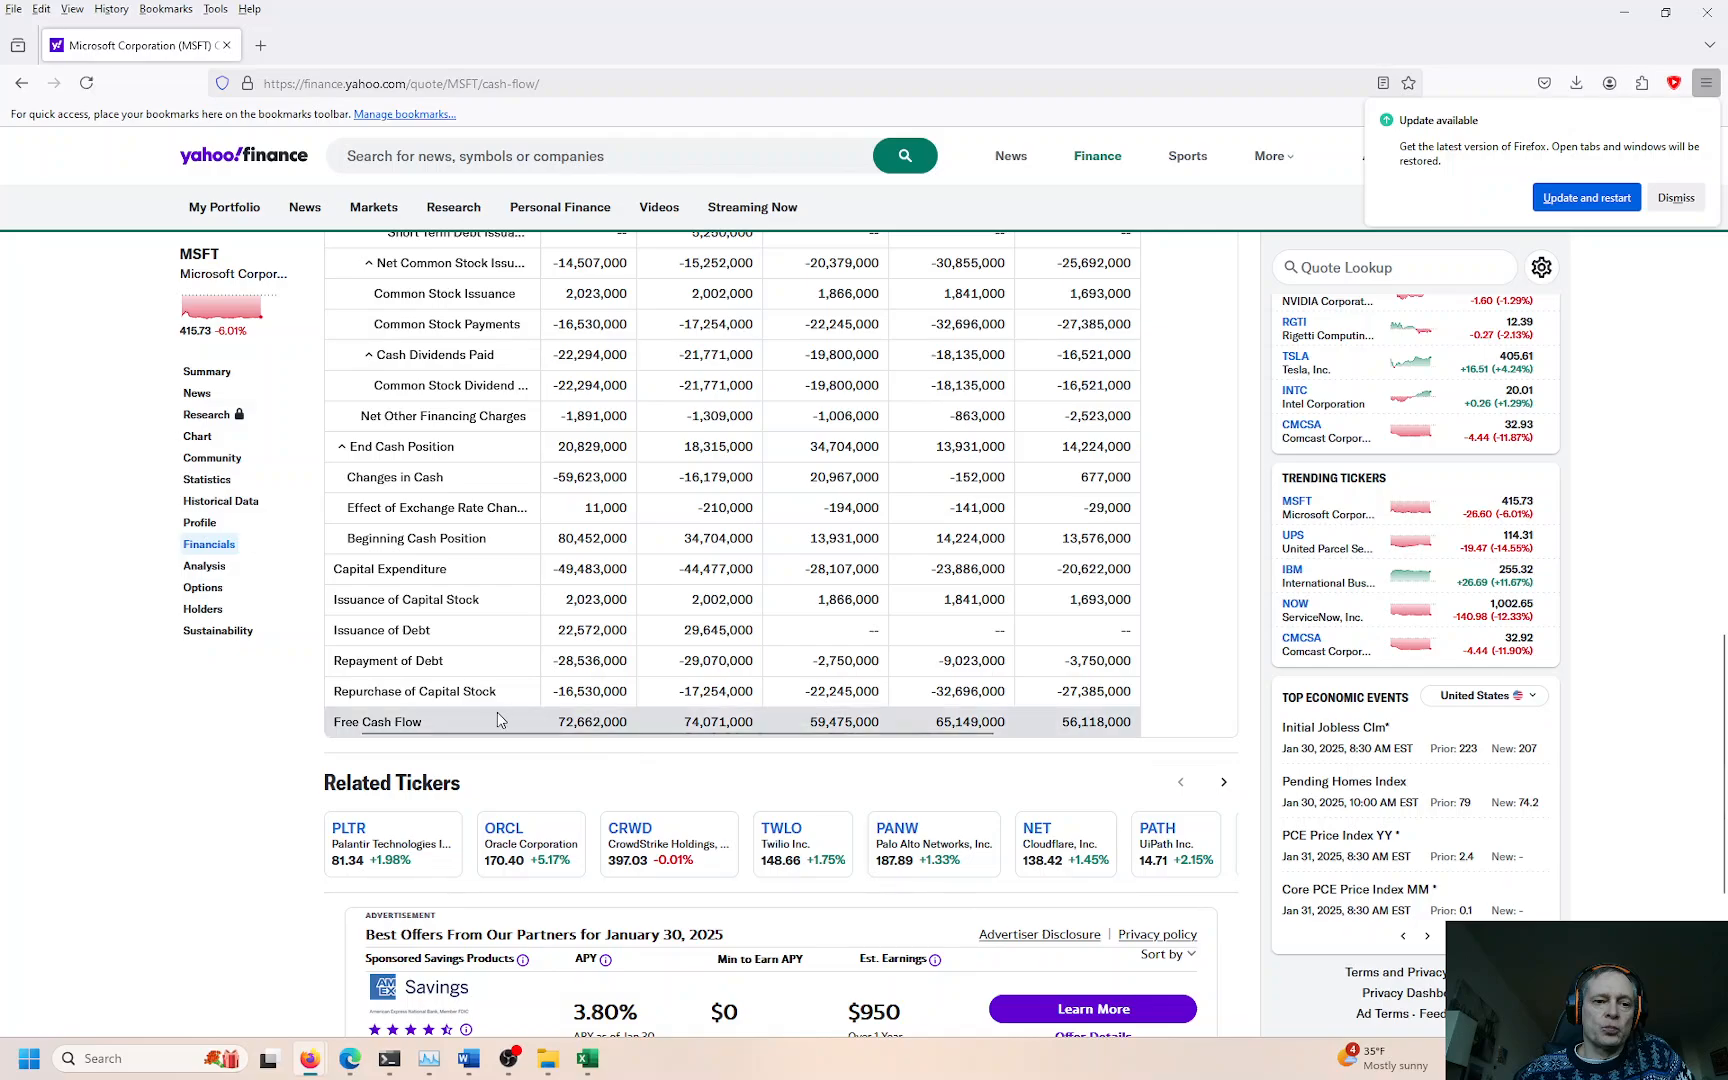
pyautogui.moveTo(557, 721); pyautogui.dragTo(585, 721)
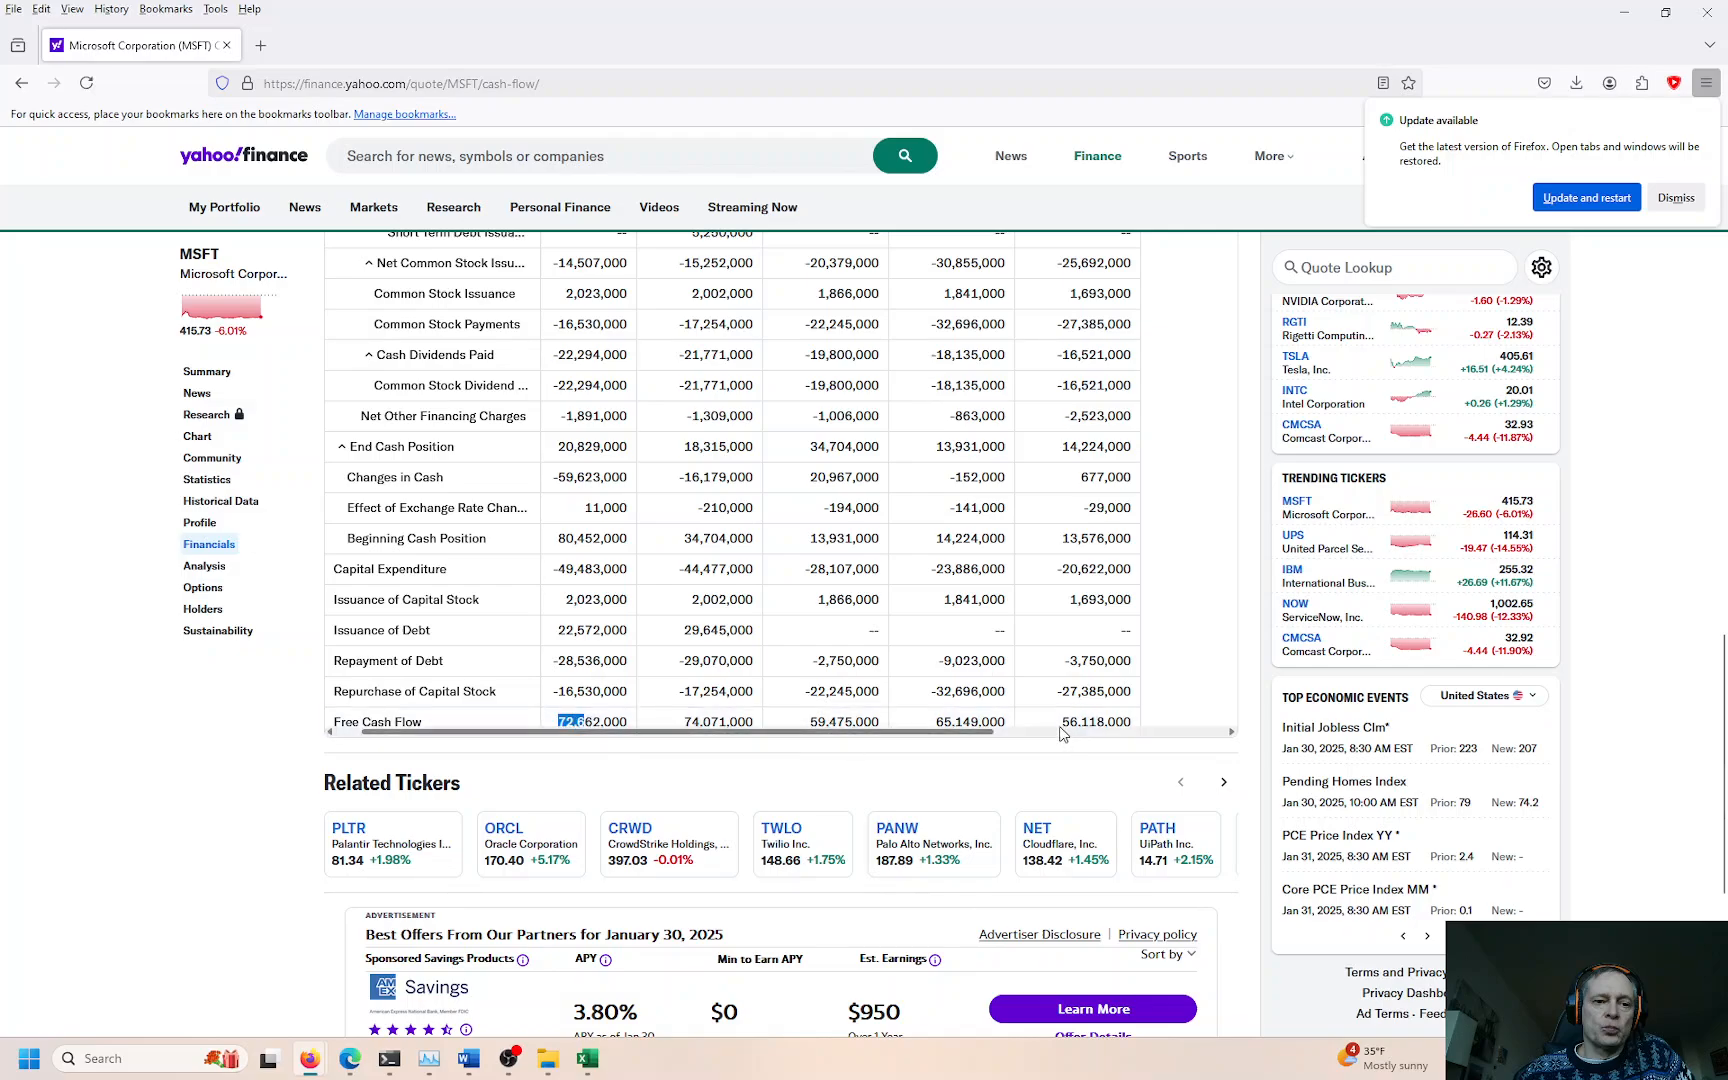
pyautogui.moveTo(1062, 721); pyautogui.dragTo(1085, 718)
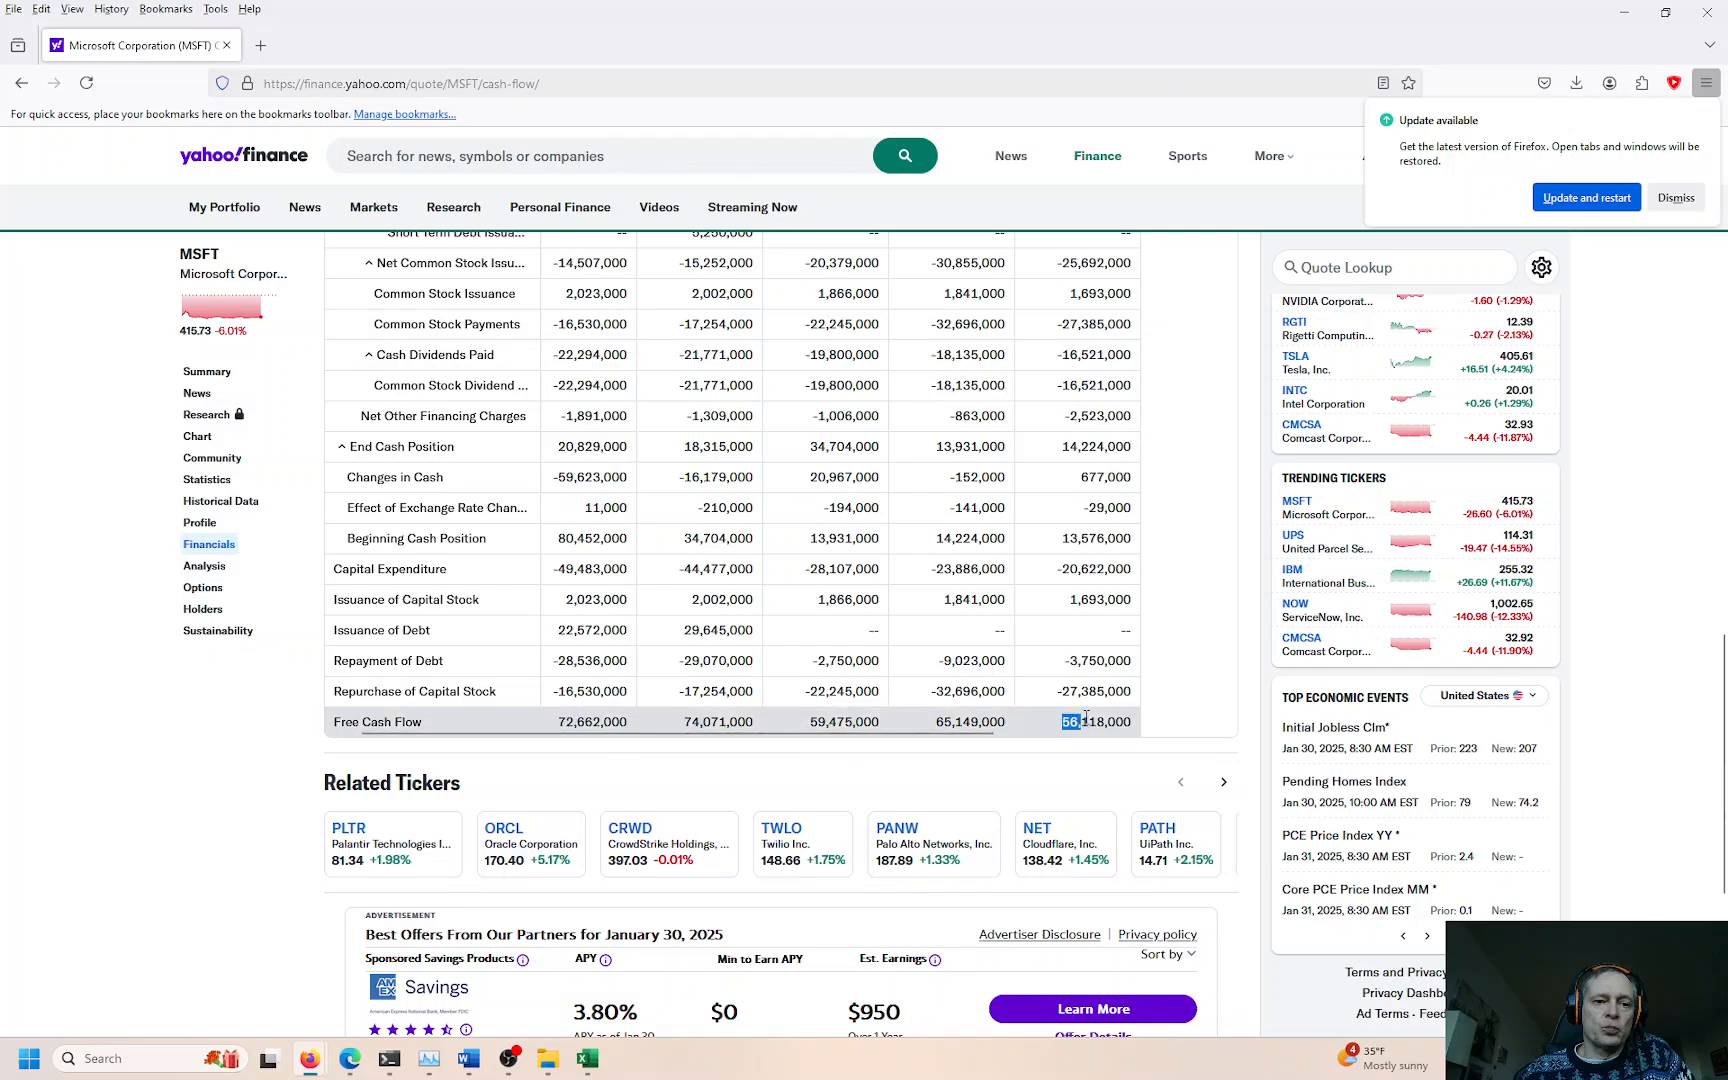
# Step: Return to Power Query Editor and compare the first and last rows of the TTM and 9/30/2020 columns with the website
pyautogui.click(587, 1060)
pyautogui.scroll(-8, 860, 660)
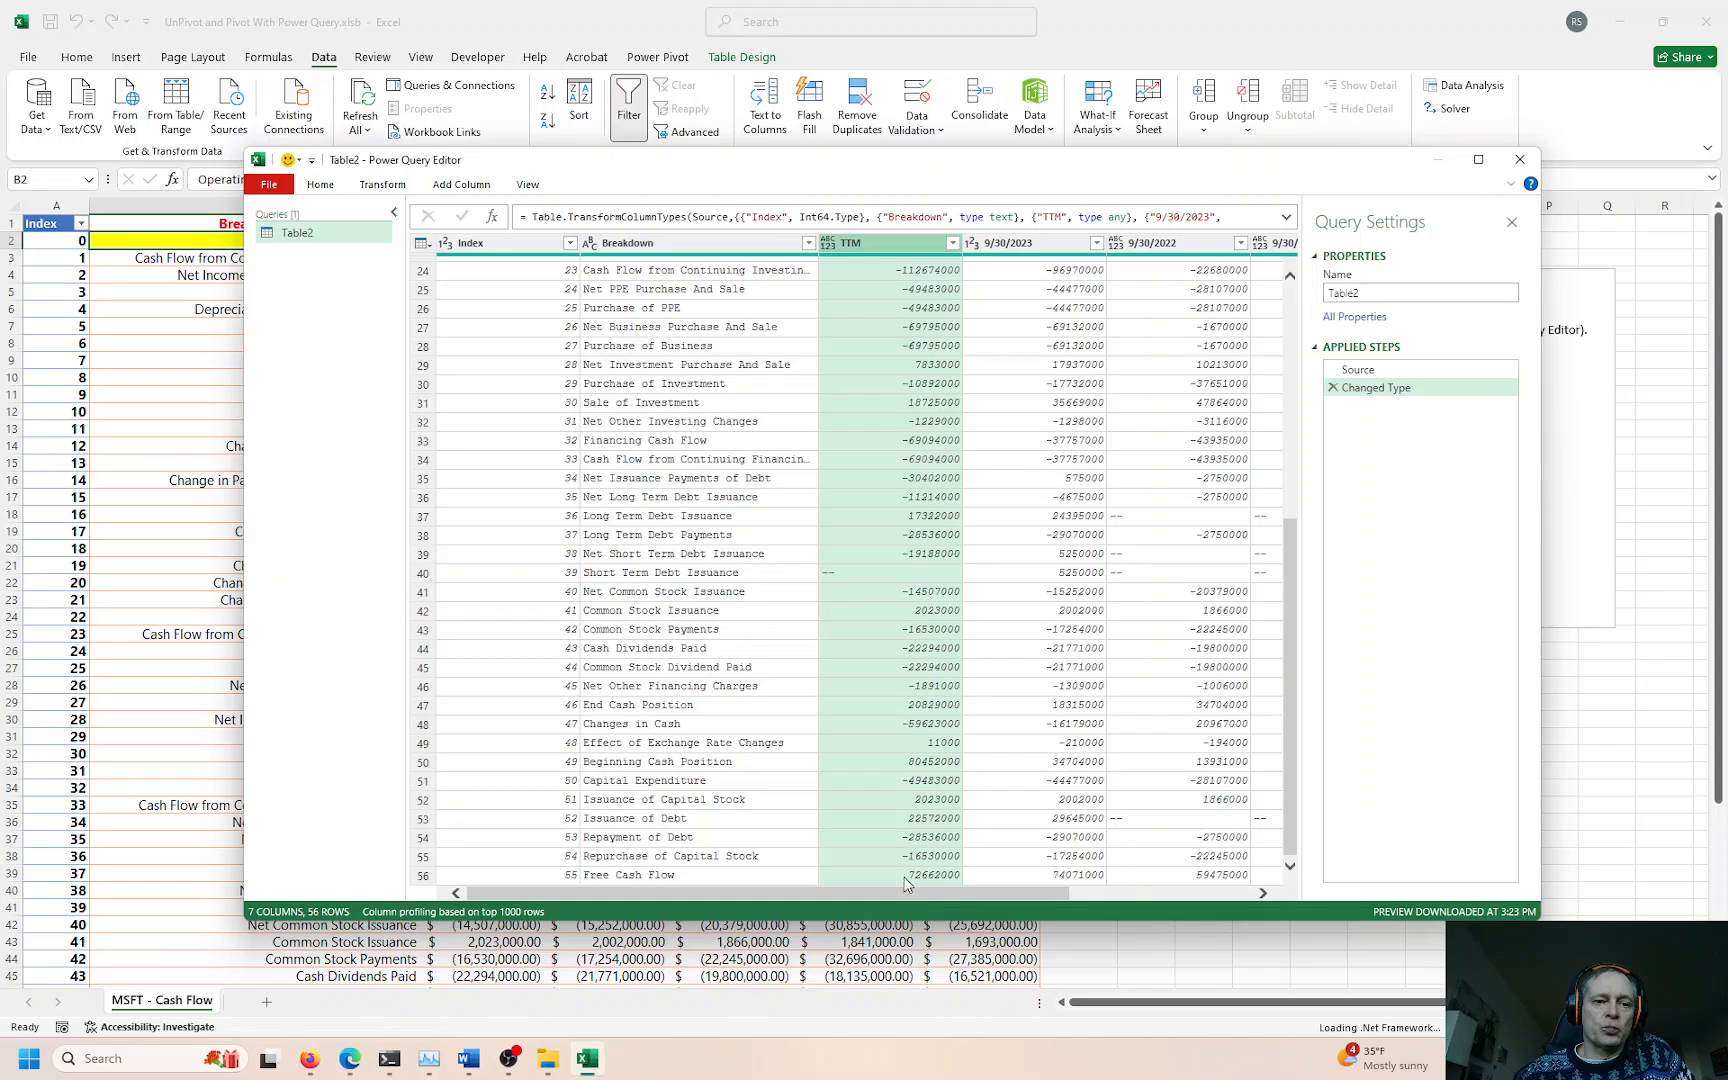
pyautogui.click(906, 875)
pyautogui.moveTo(1034, 791); pyautogui.dragTo(1240, 788)
pyautogui.click(1245, 764)
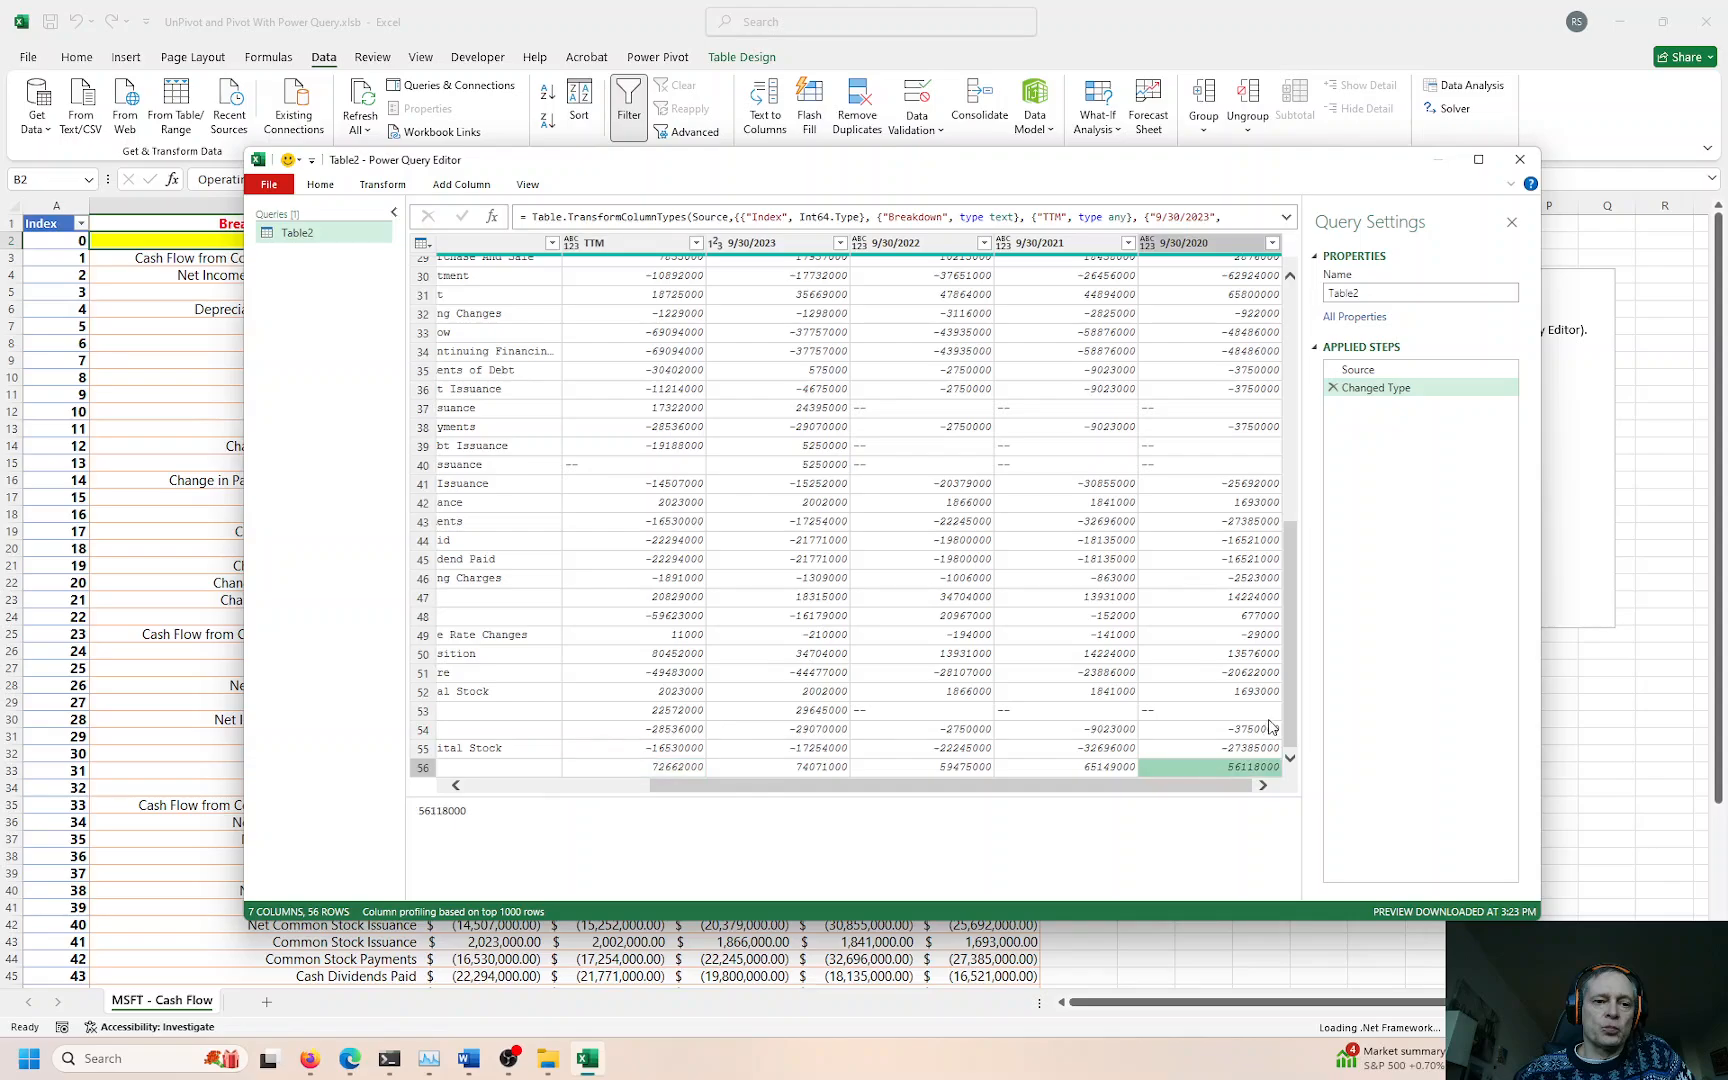
pyautogui.moveTo(1292, 712); pyautogui.dragTo(1312, 384)
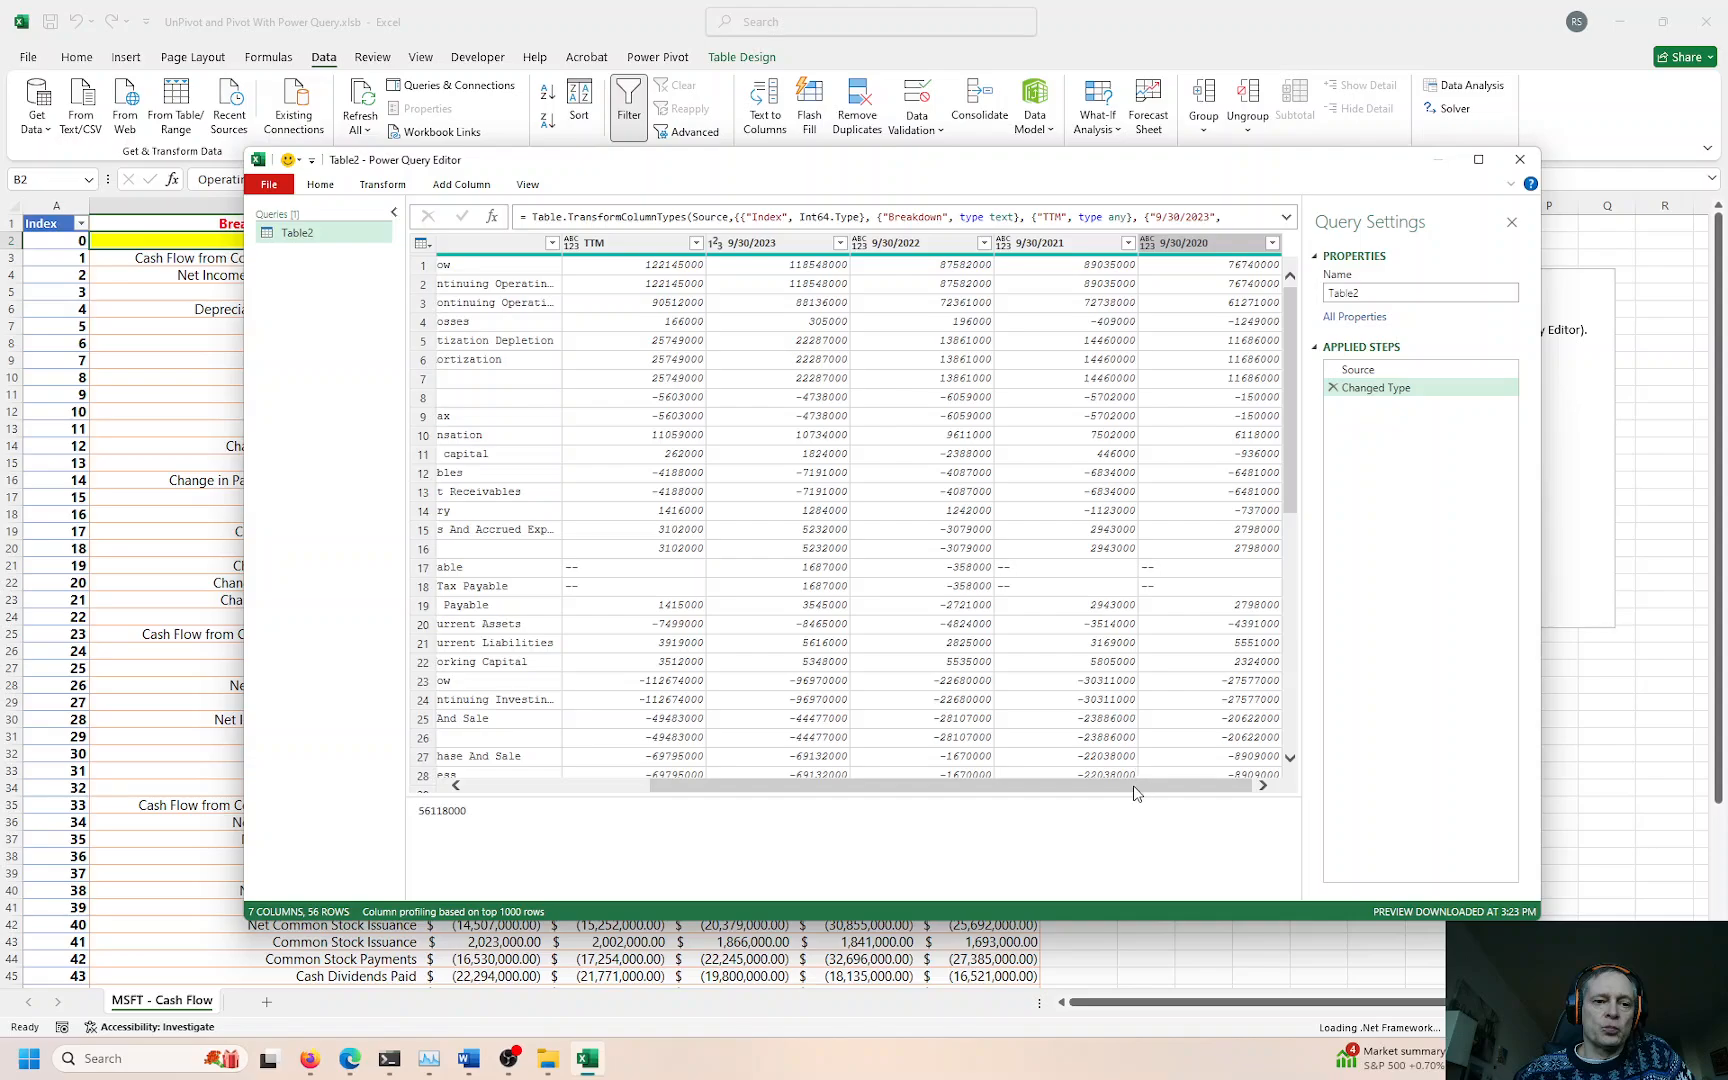
pyautogui.moveTo(1135, 793); pyautogui.dragTo(952, 790)
pyautogui.click(905, 265)
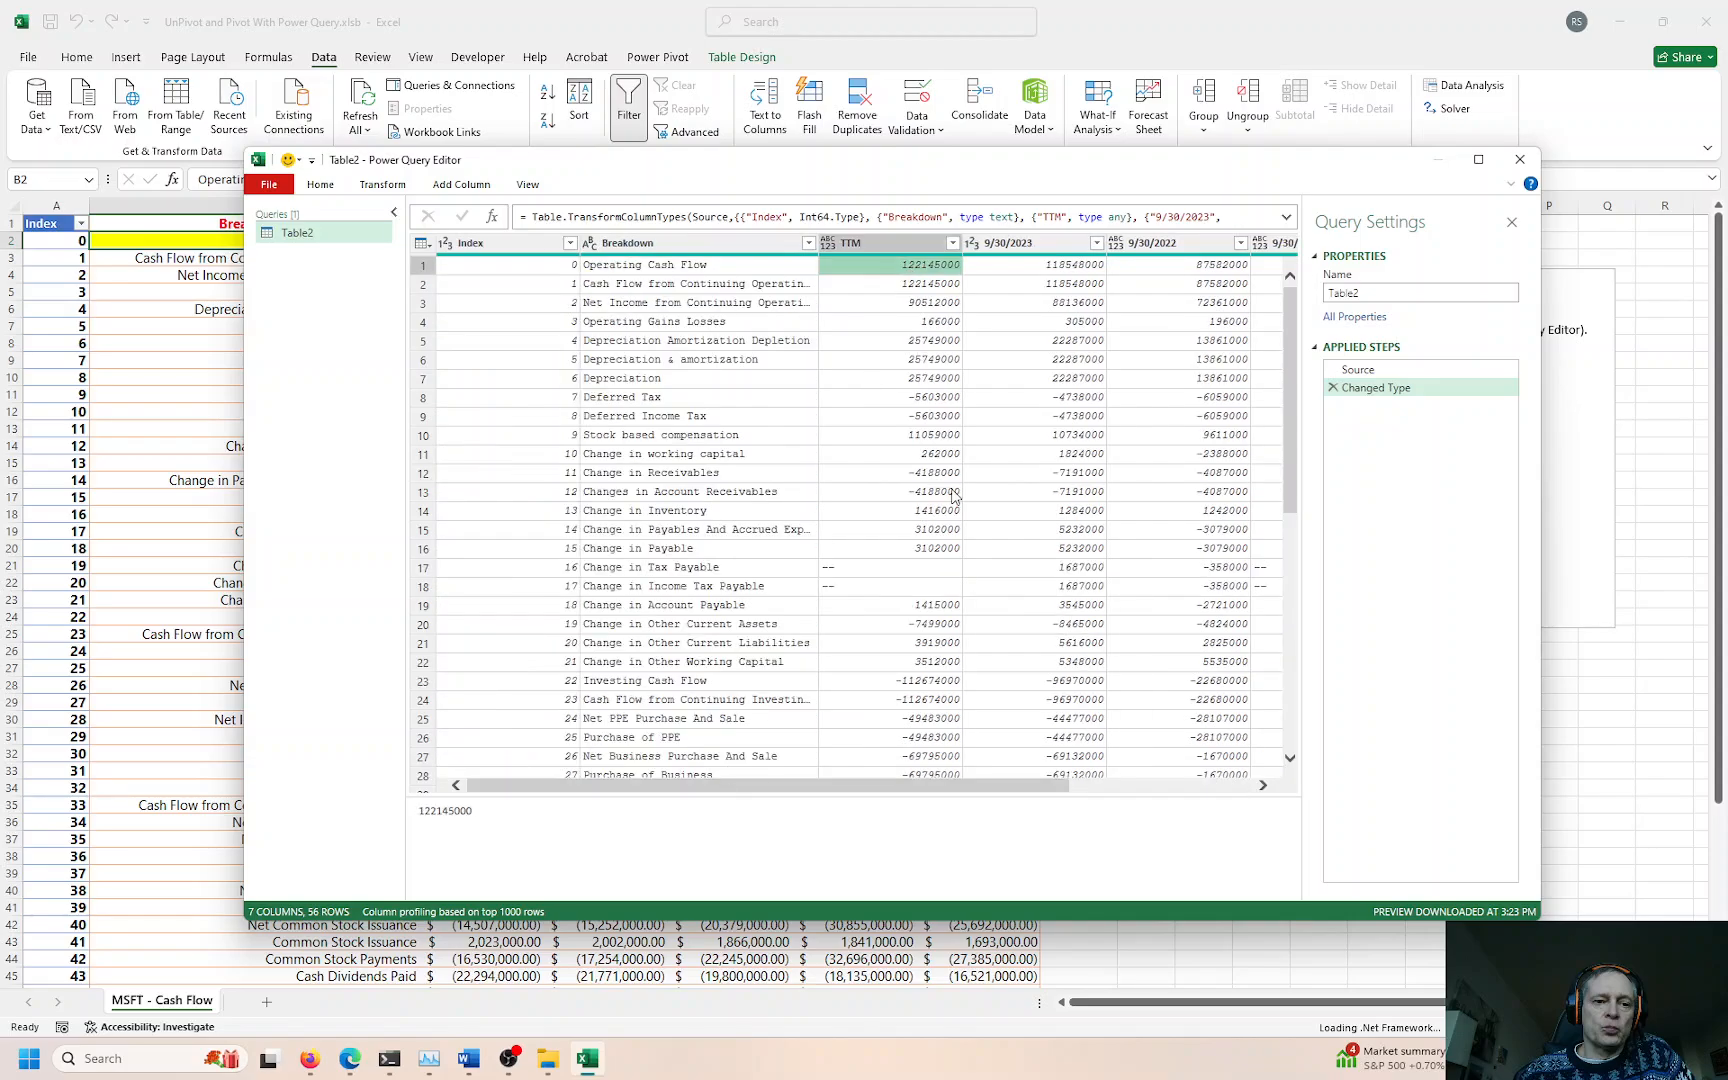
pyautogui.moveTo(1007, 788); pyautogui.dragTo(772, 735)
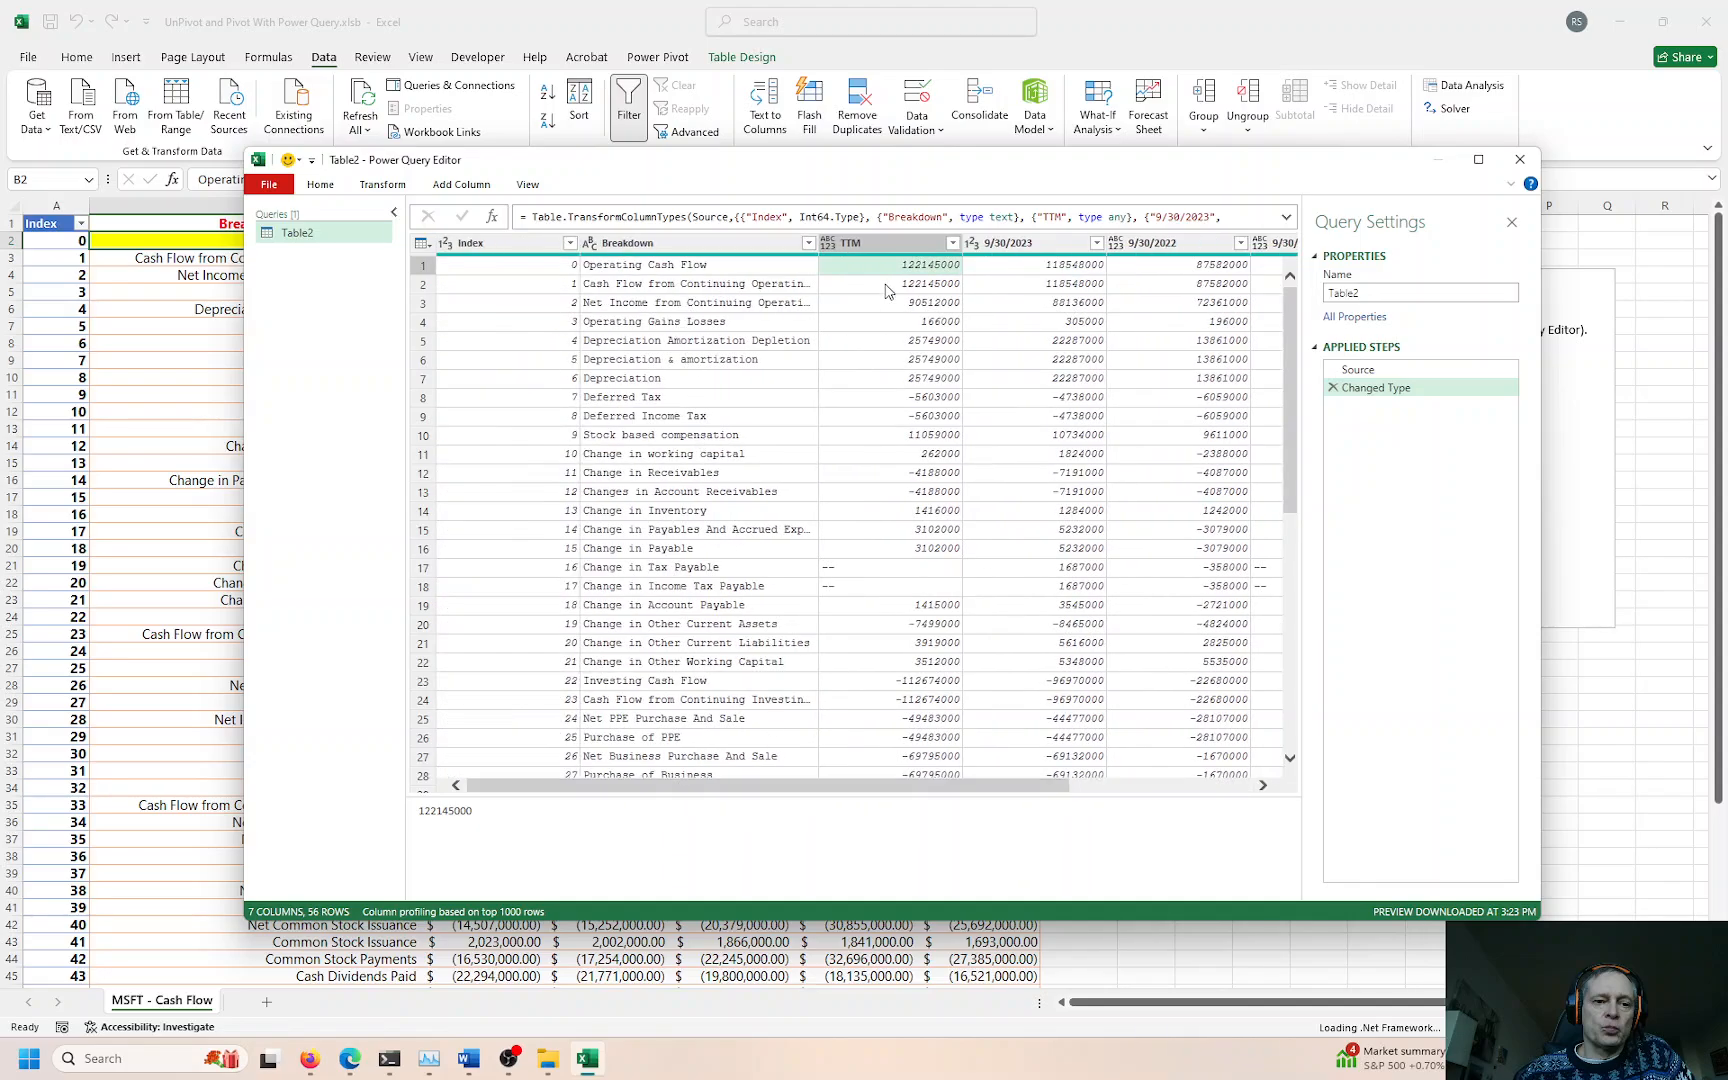
# Step: Unpivot only the selected period columns TTM, 9/30/2023, 9/30/2022, 9/30/2021 and 9/30/2020 in Table2
pyautogui.click(888, 247)
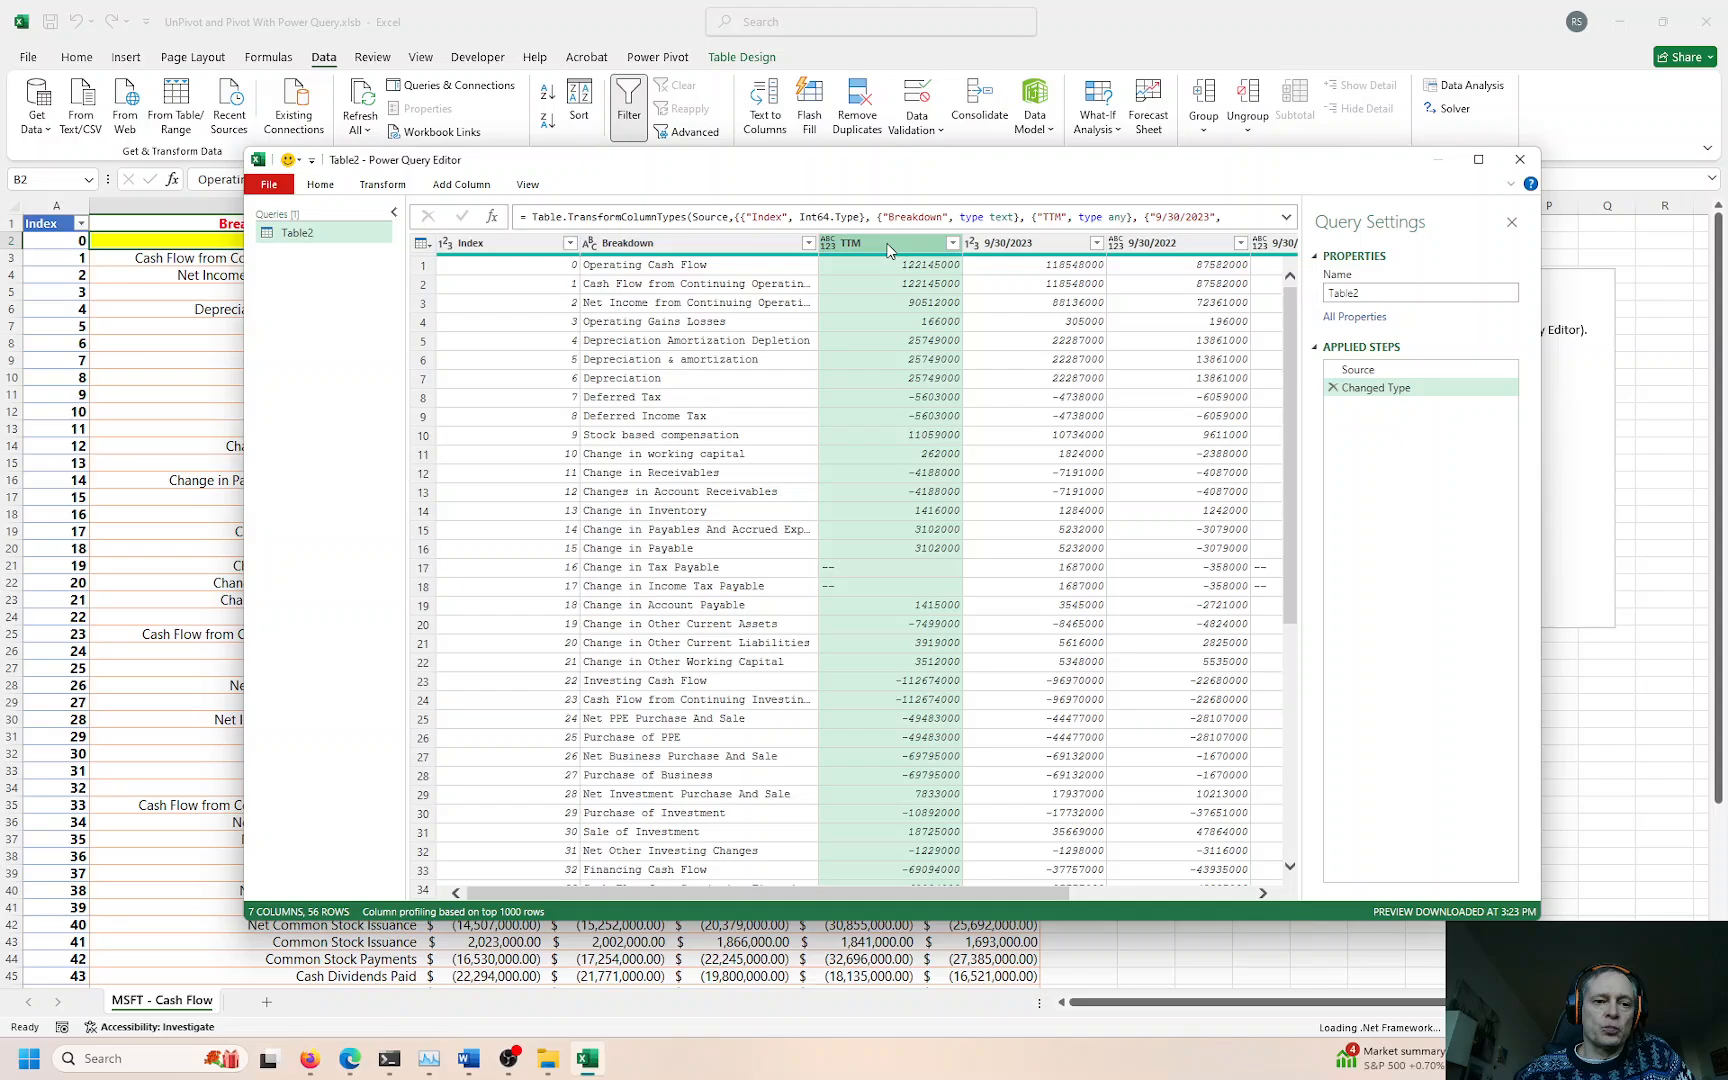
pyautogui.keyDown('shift'); pyautogui.click(1028, 243); pyautogui.keyUp('shift')
pyautogui.keyDown('shift'); pyautogui.click(1145, 243); pyautogui.keyUp('shift')
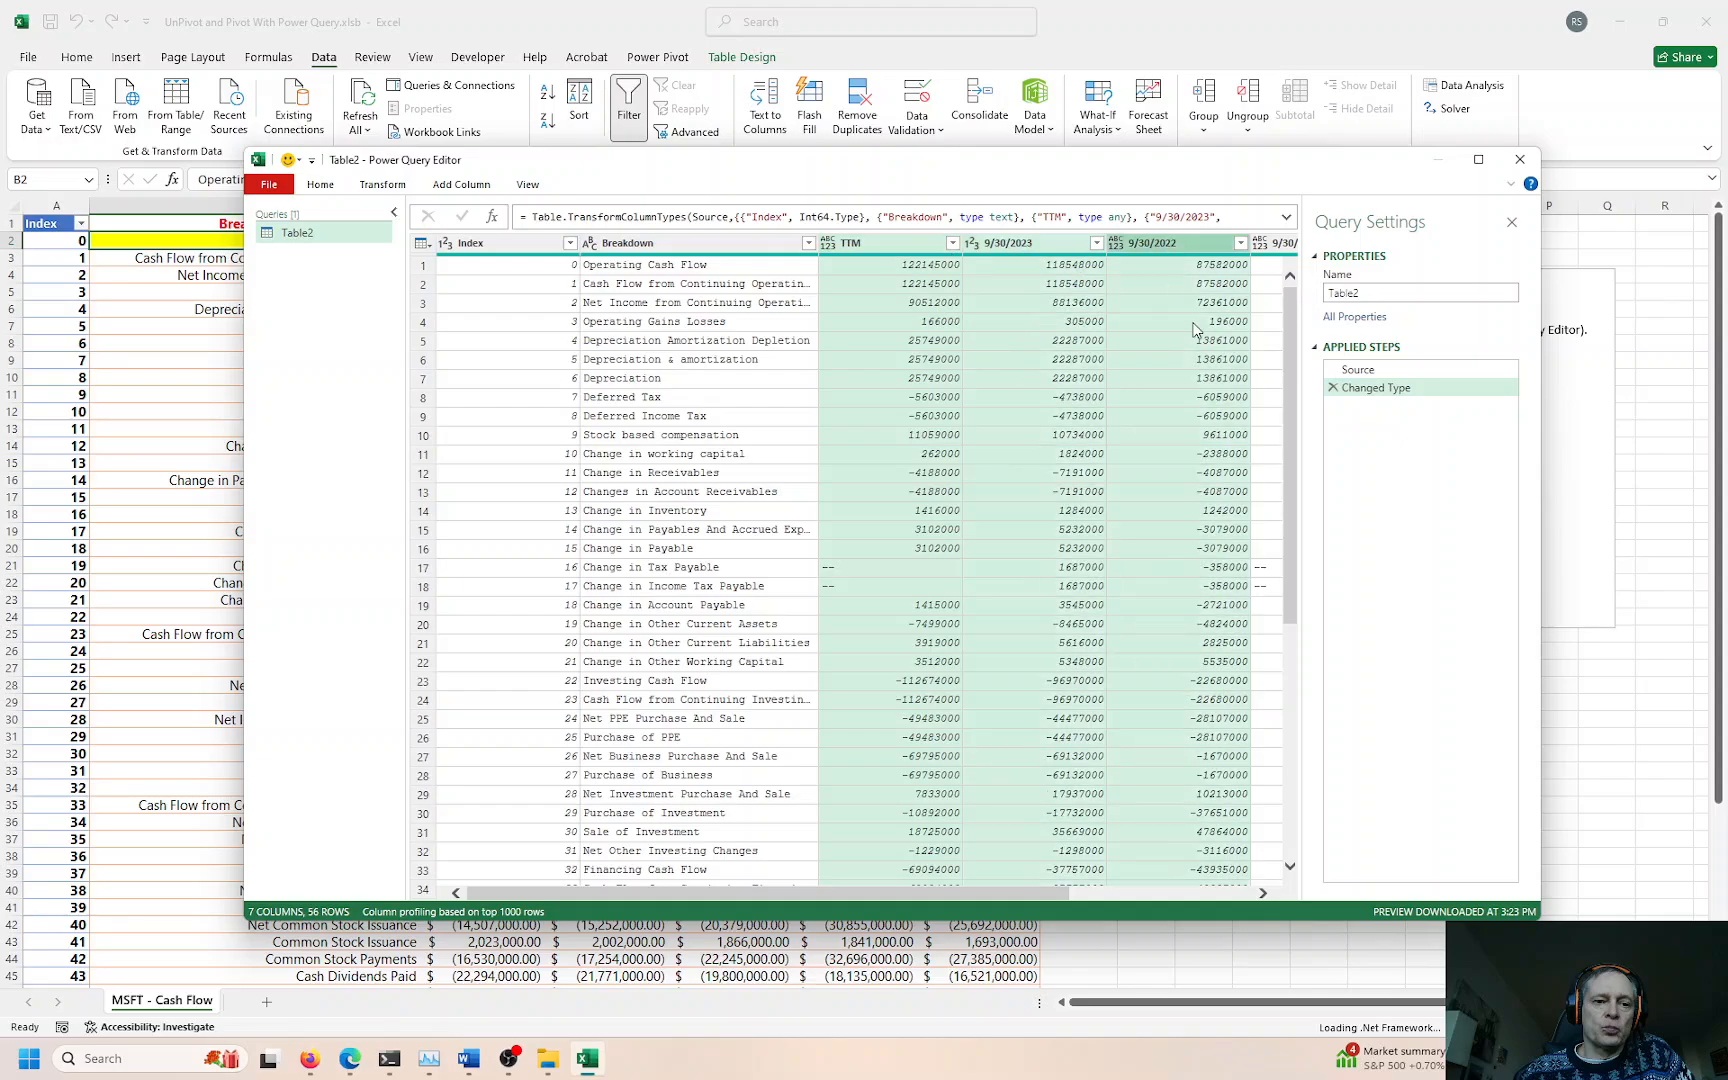
pyautogui.moveTo(1038, 893); pyautogui.dragTo(1219, 889)
pyautogui.keyDown('shift'); pyautogui.click(1088, 250); pyautogui.keyUp('shift')
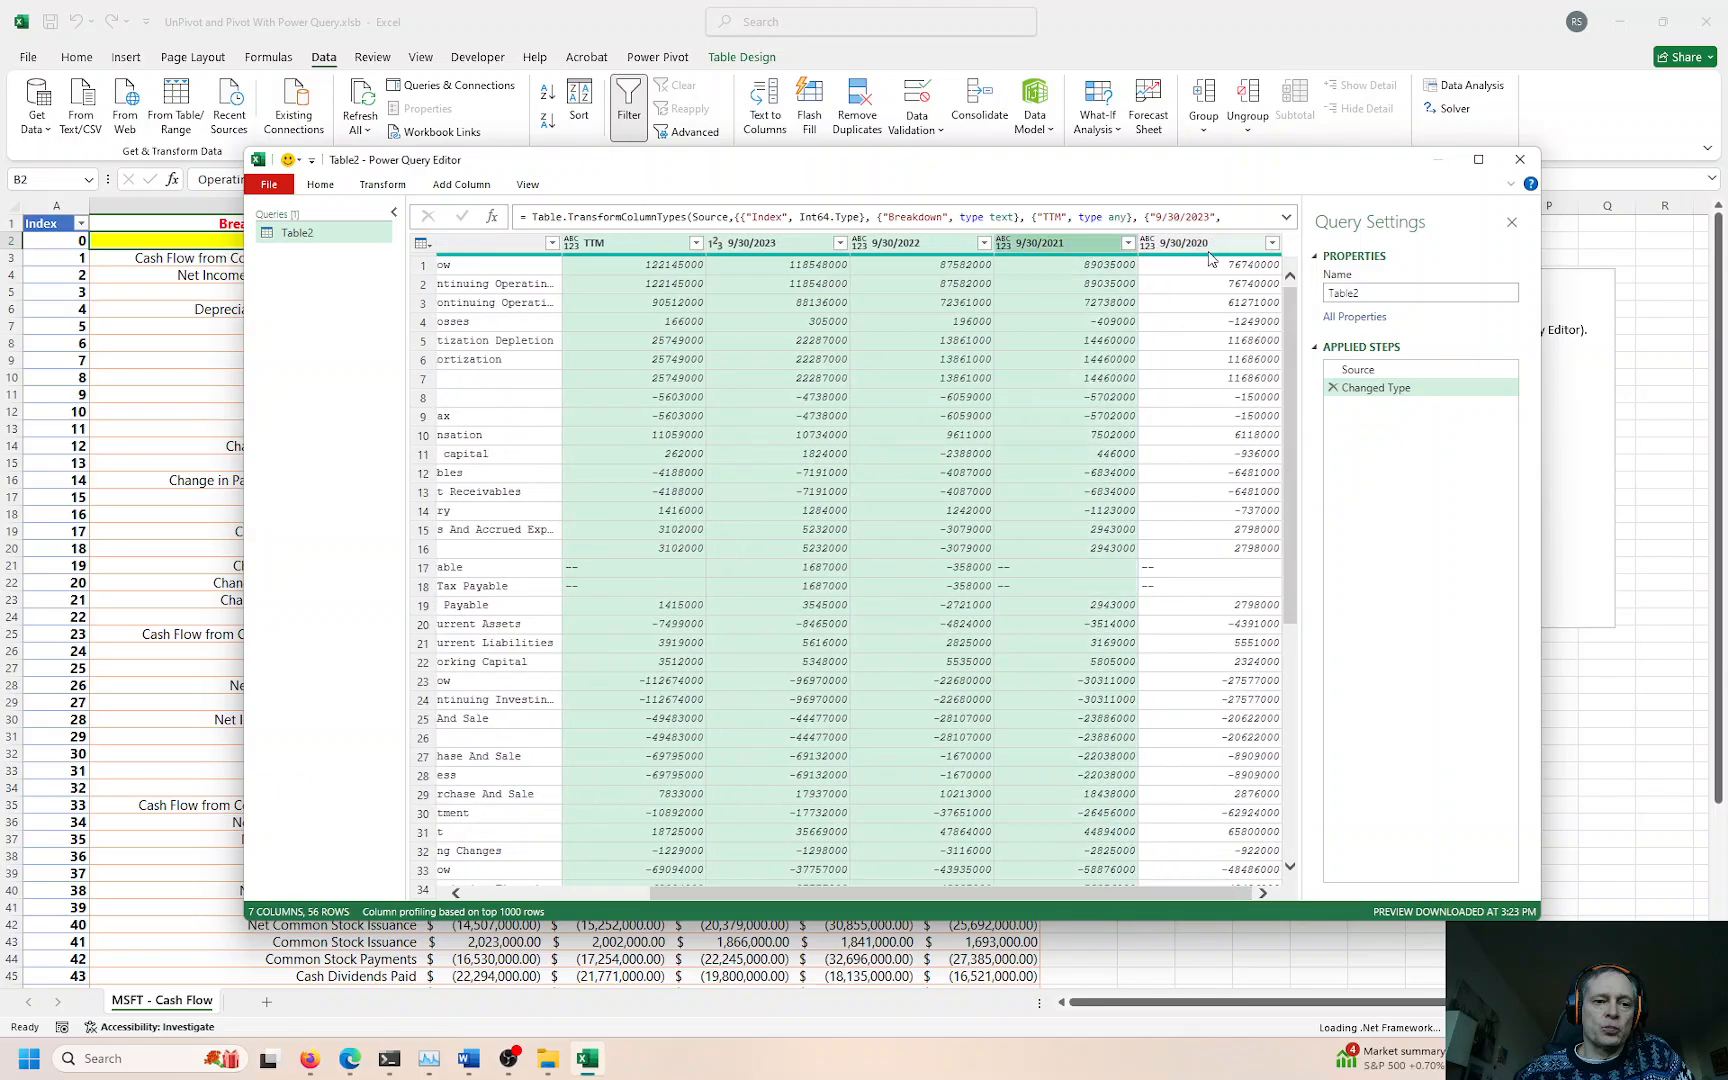
pyautogui.keyDown('shift'); pyautogui.click(1209, 250); pyautogui.keyUp('shift')
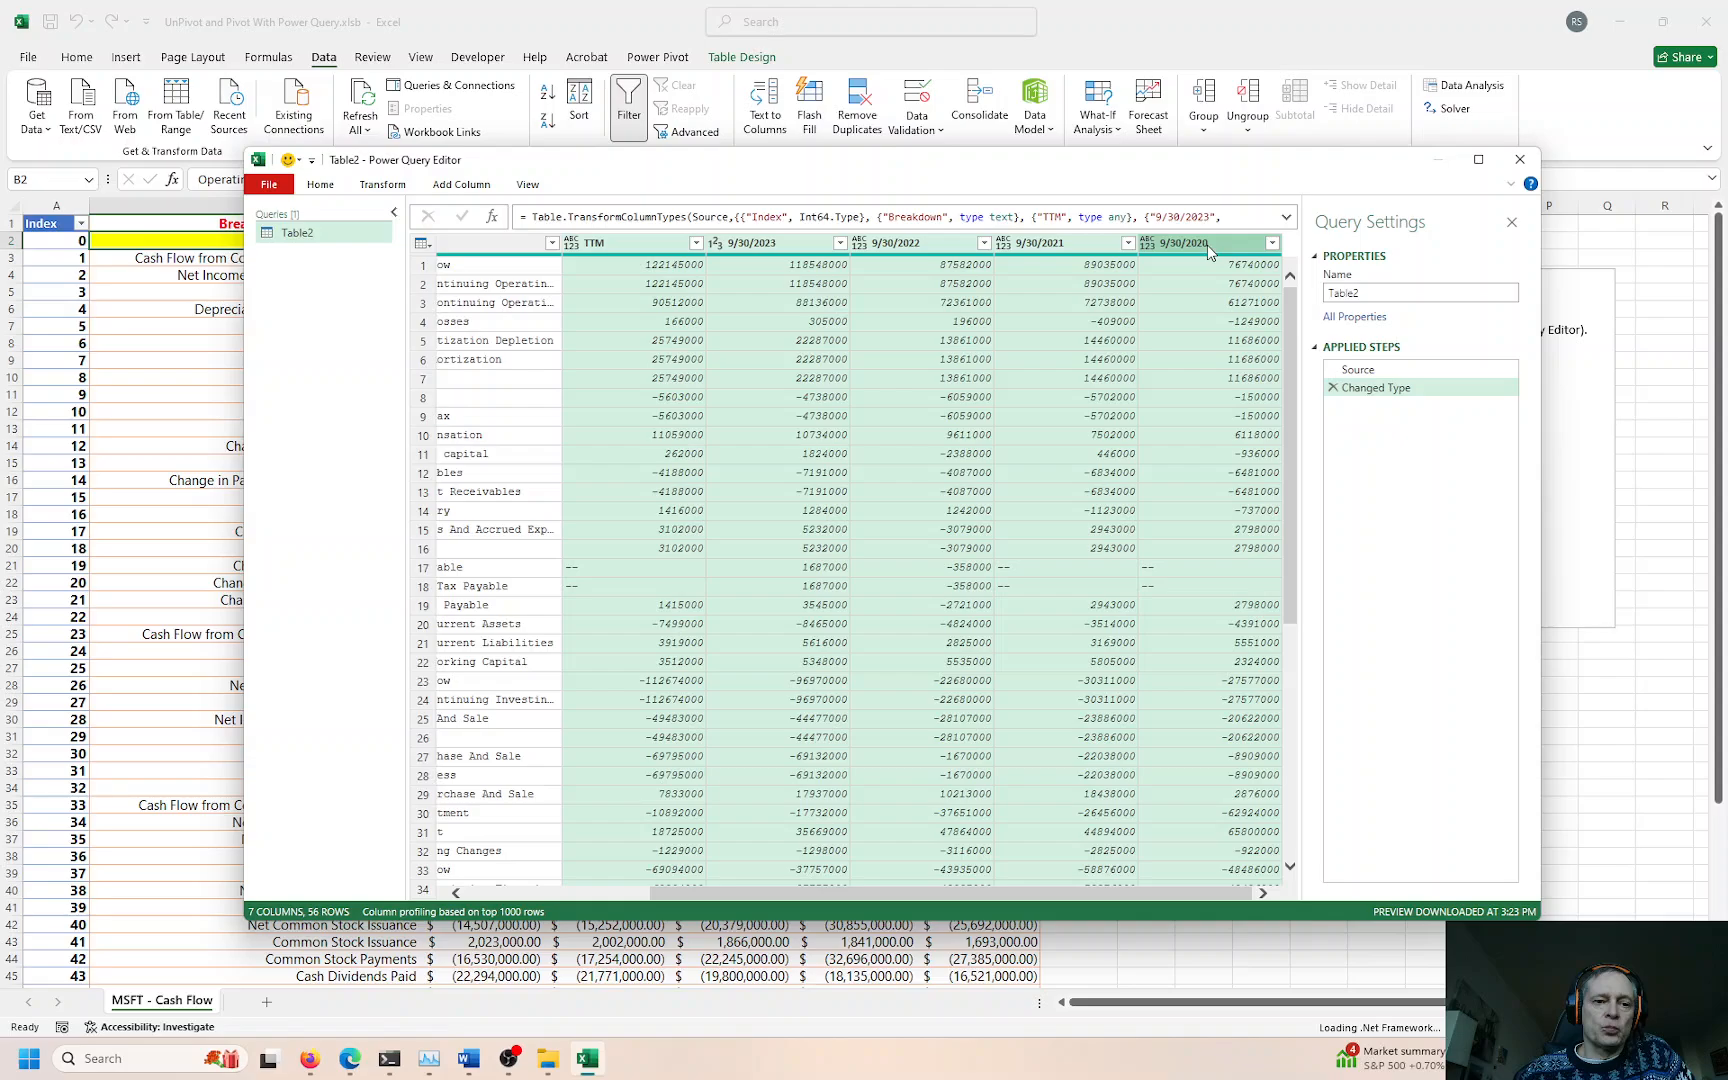
pyautogui.click(399, 190)
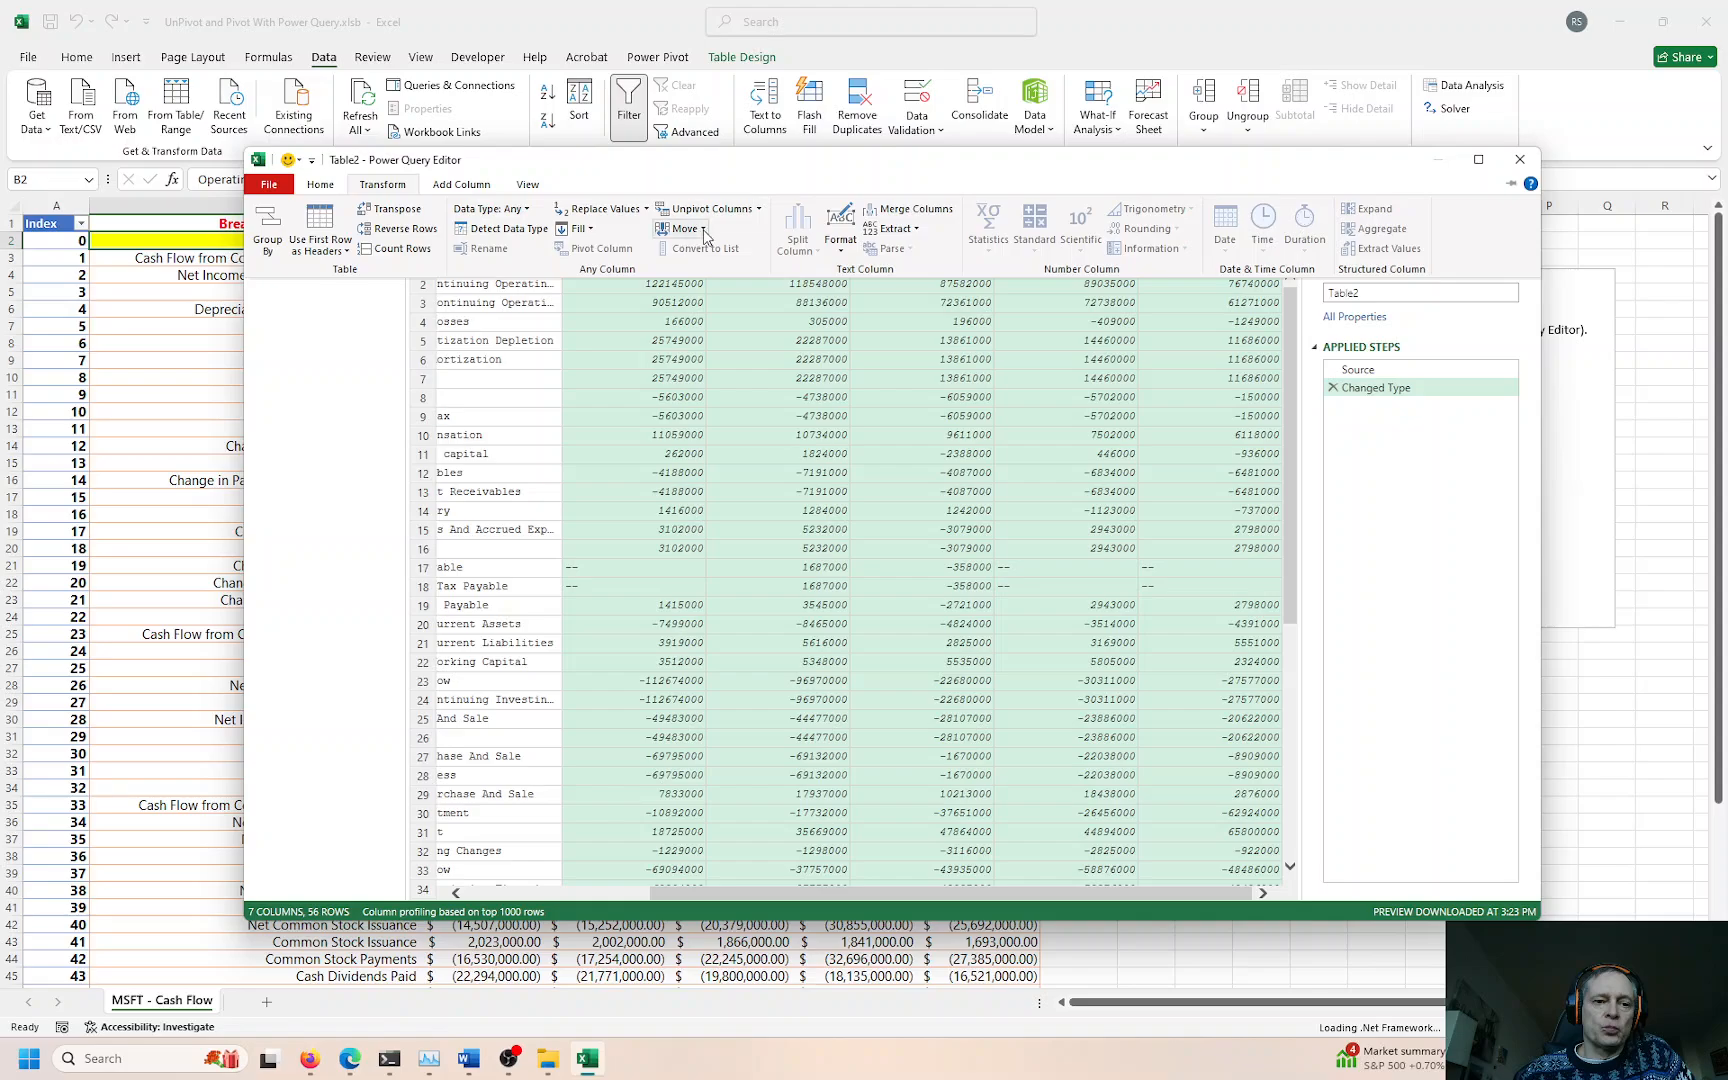
pyautogui.click(760, 210)
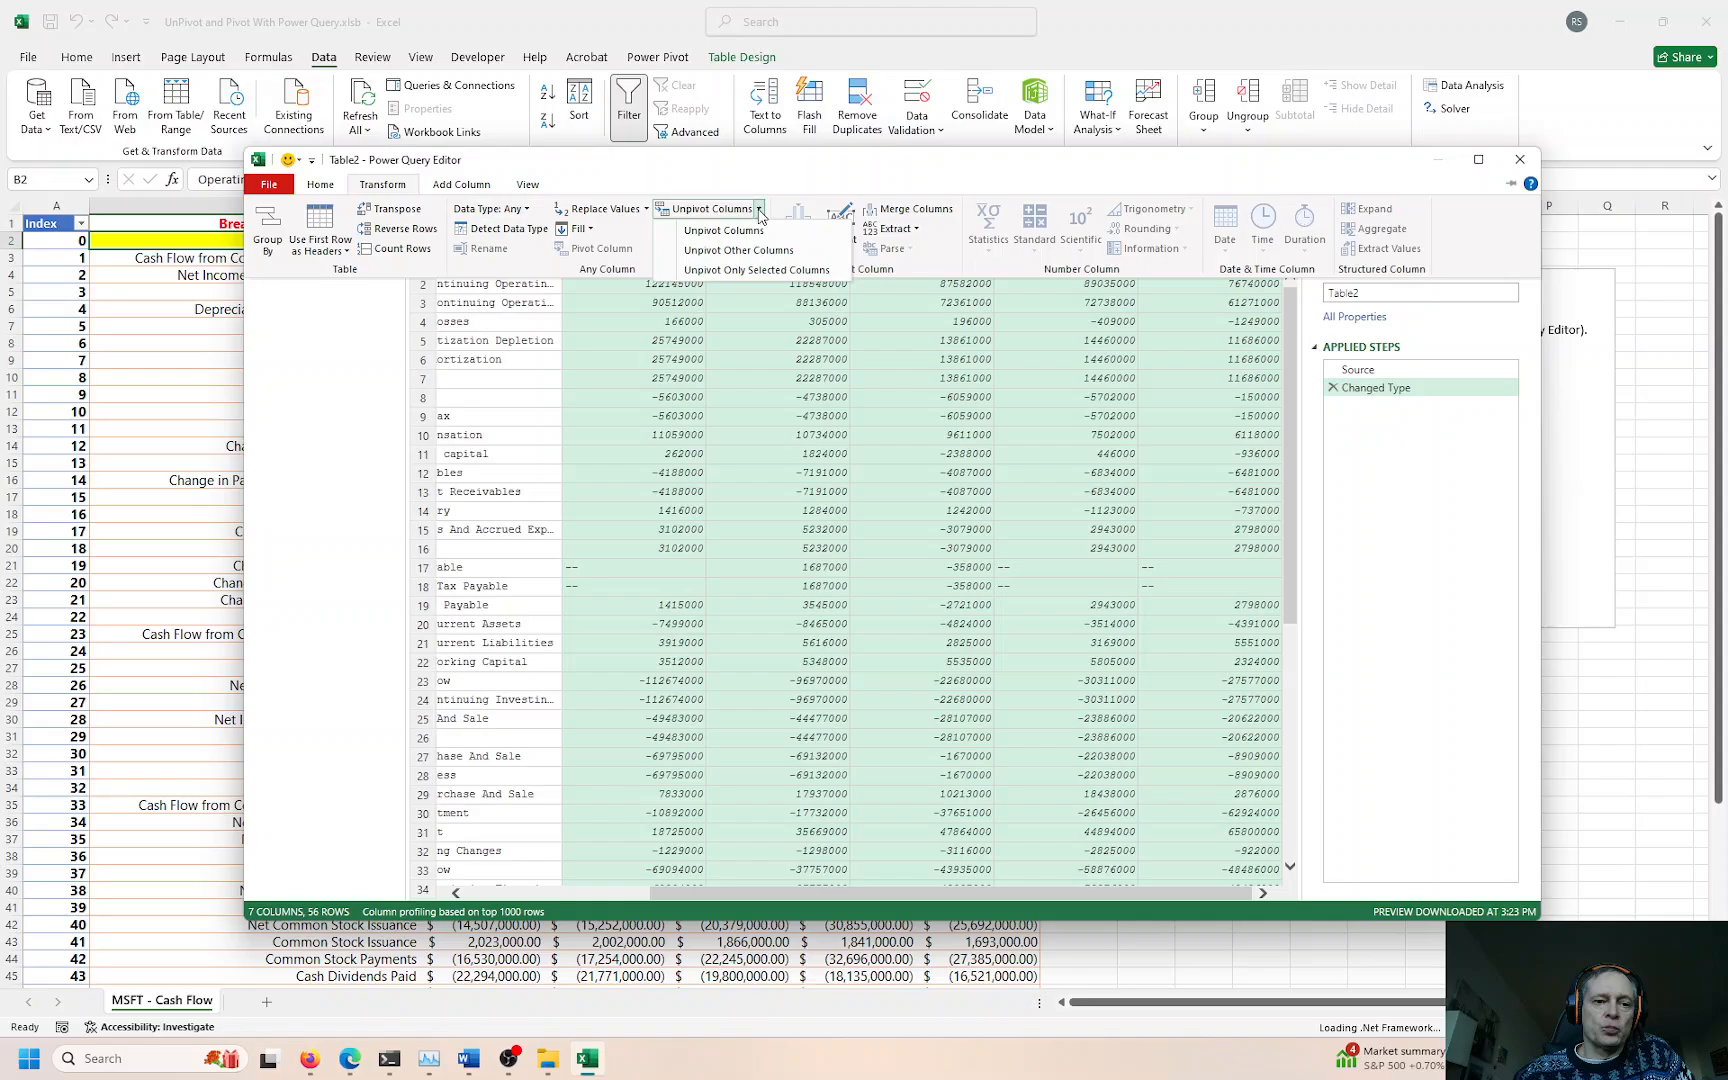
pyautogui.click(772, 270)
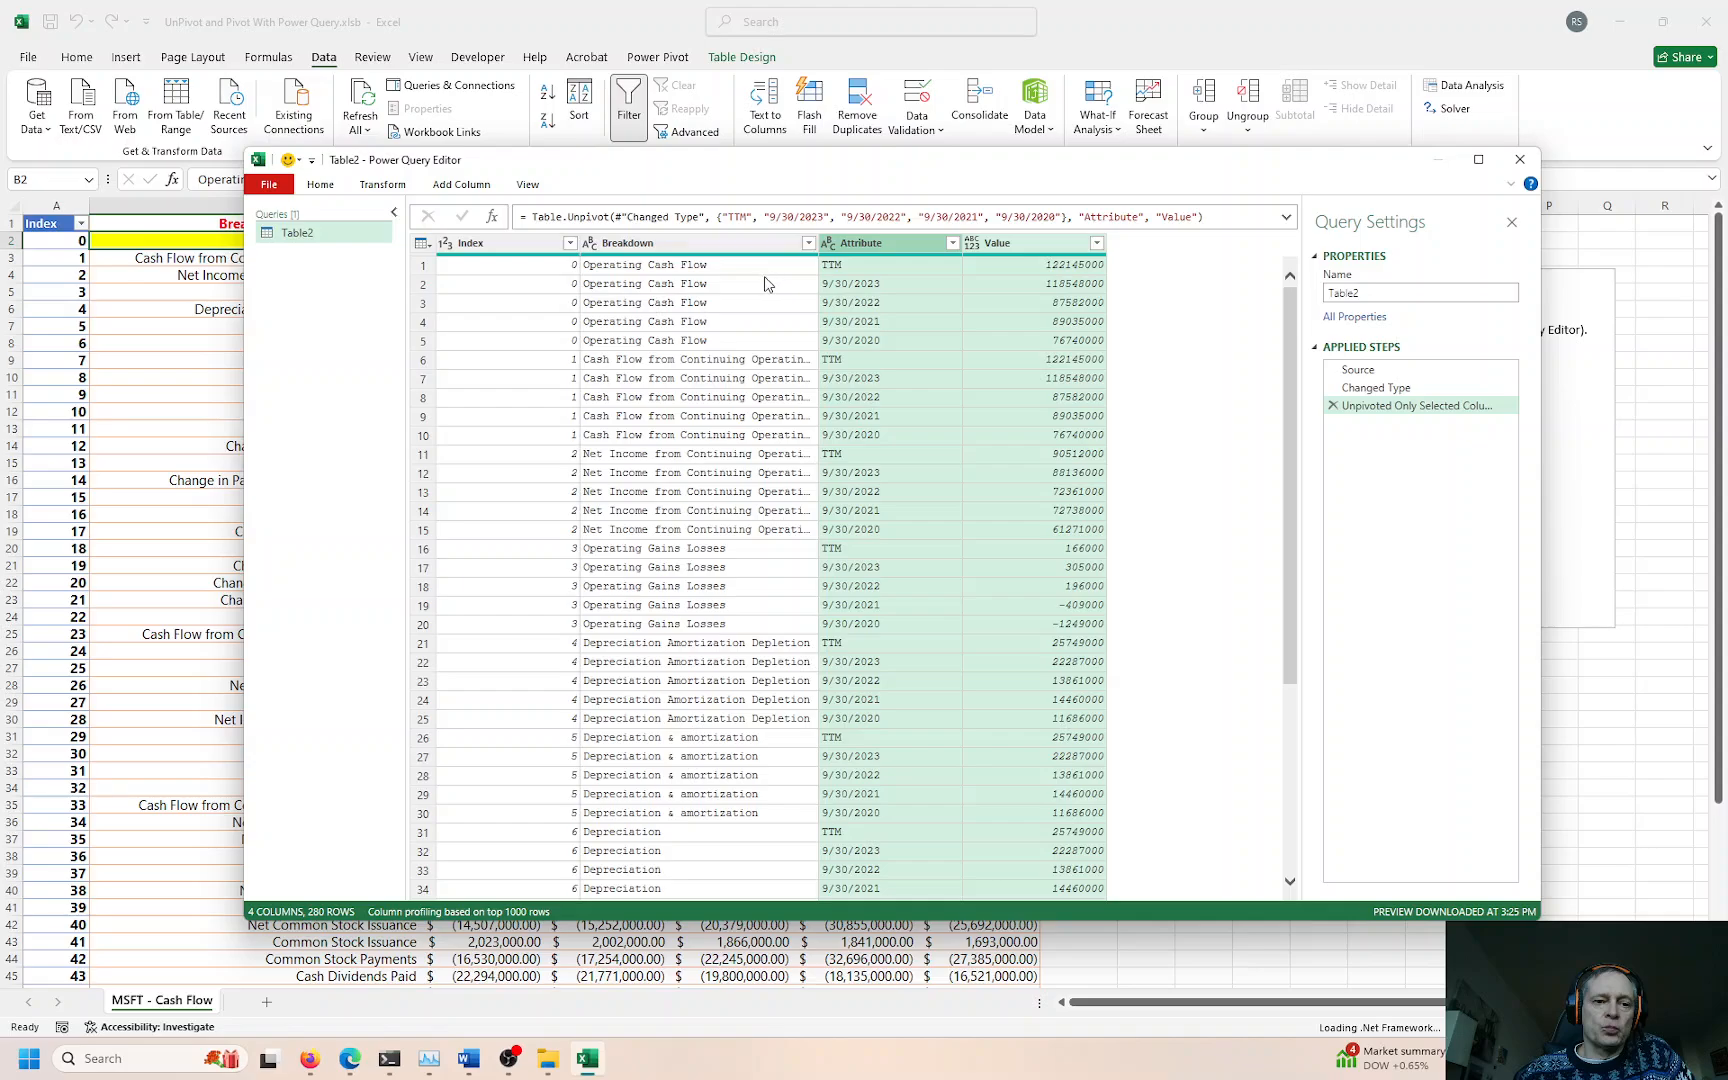
# Step: Review the Index, Breakdown, Attribute and Value columns, and close and load the unpivoted query into a new worksheet
pyautogui.click(521, 247)
pyautogui.click(684, 242)
pyautogui.click(880, 245)
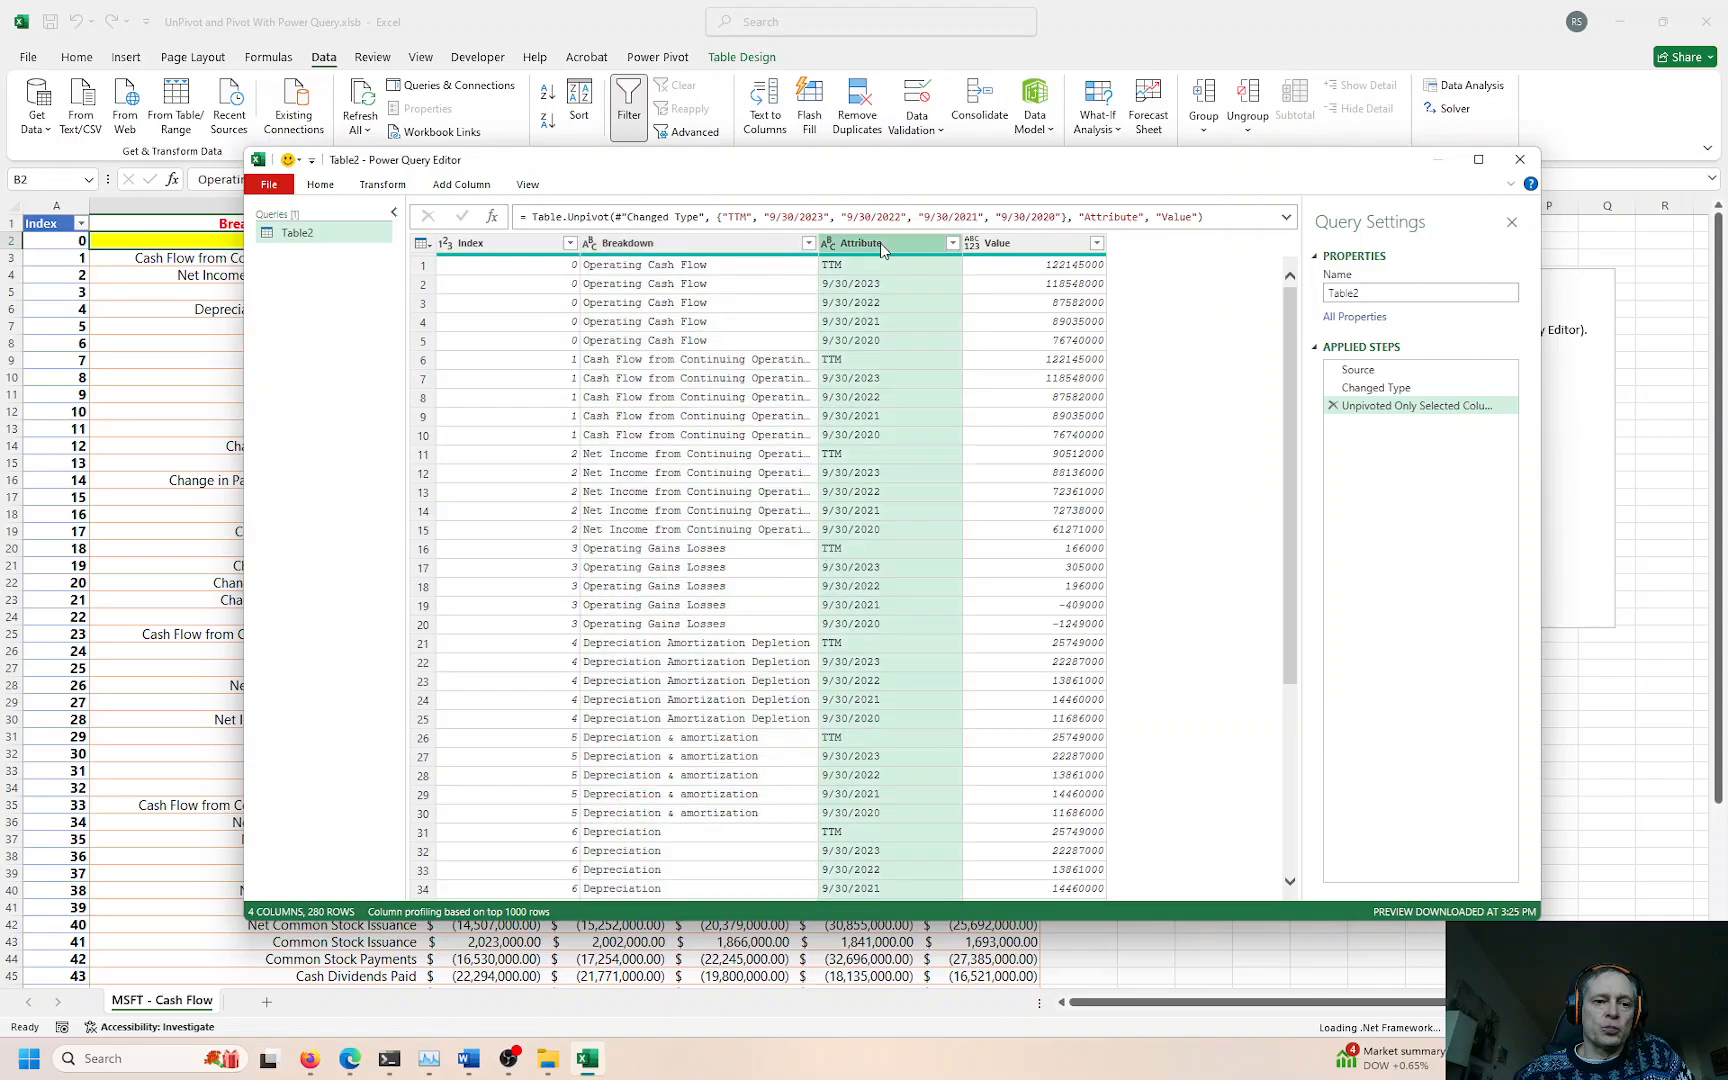
pyautogui.click(1005, 242)
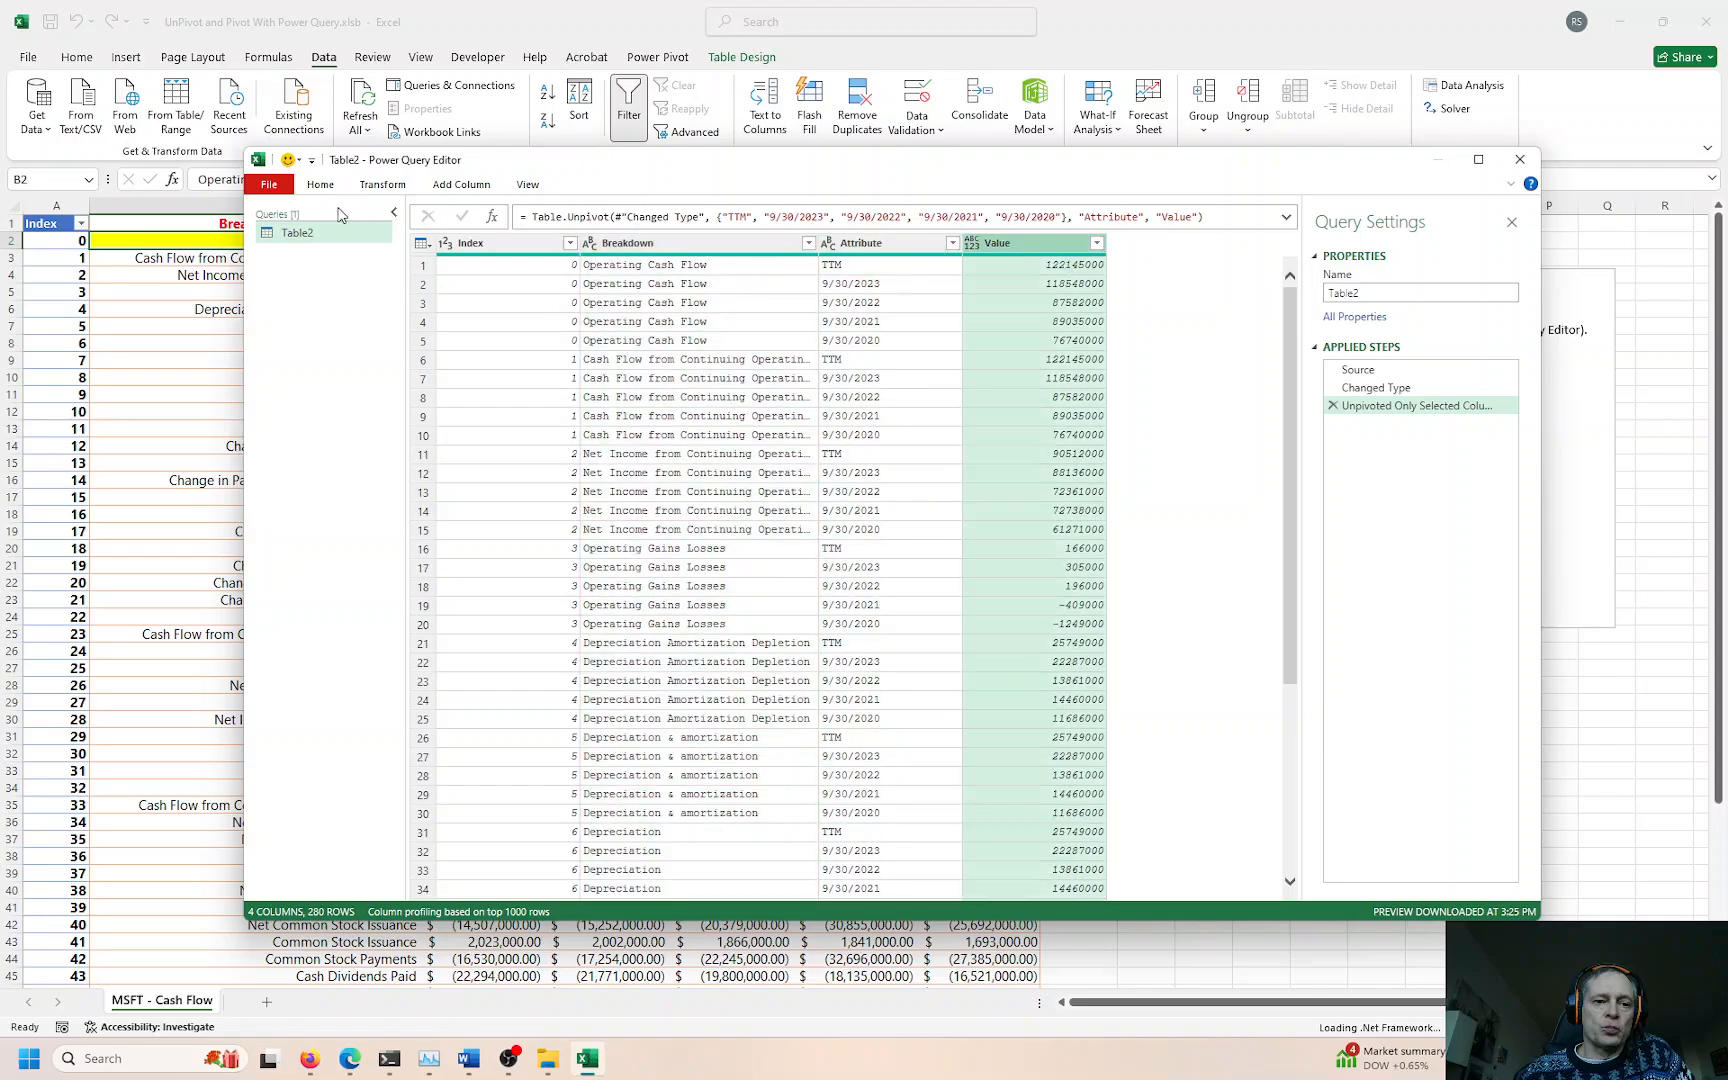
pyautogui.click(321, 185)
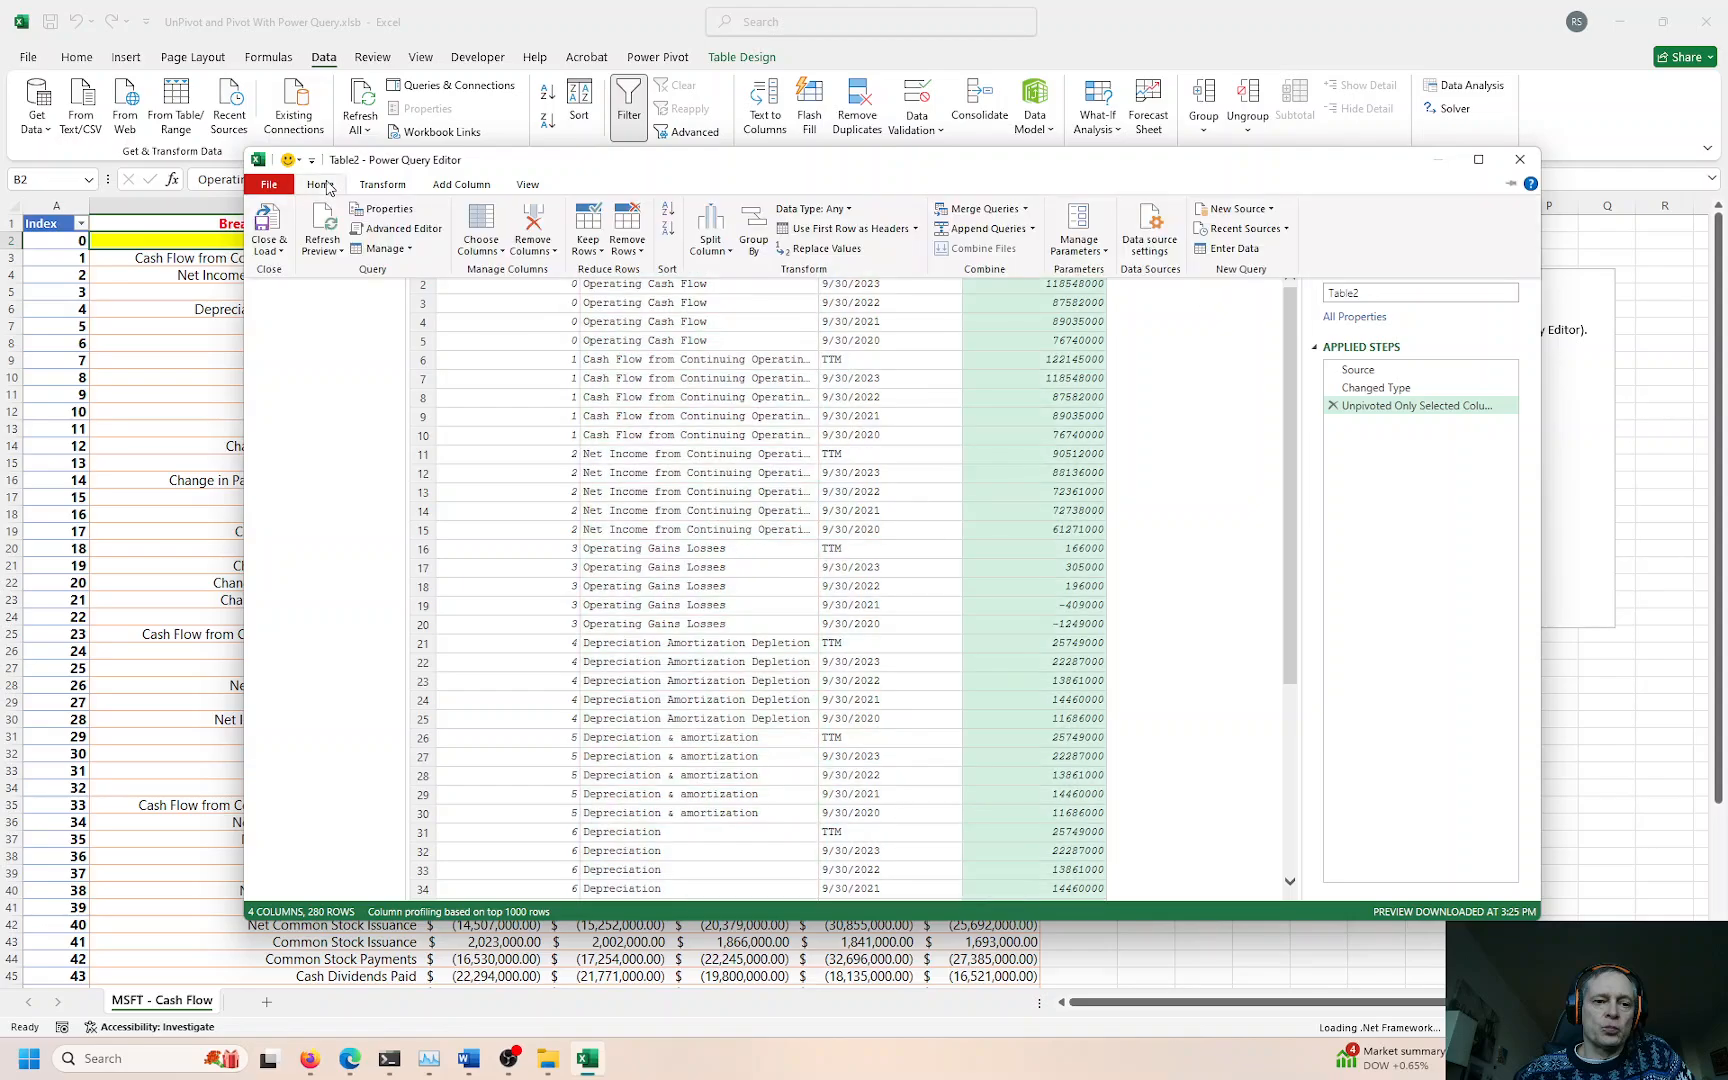
pyautogui.click(267, 222)
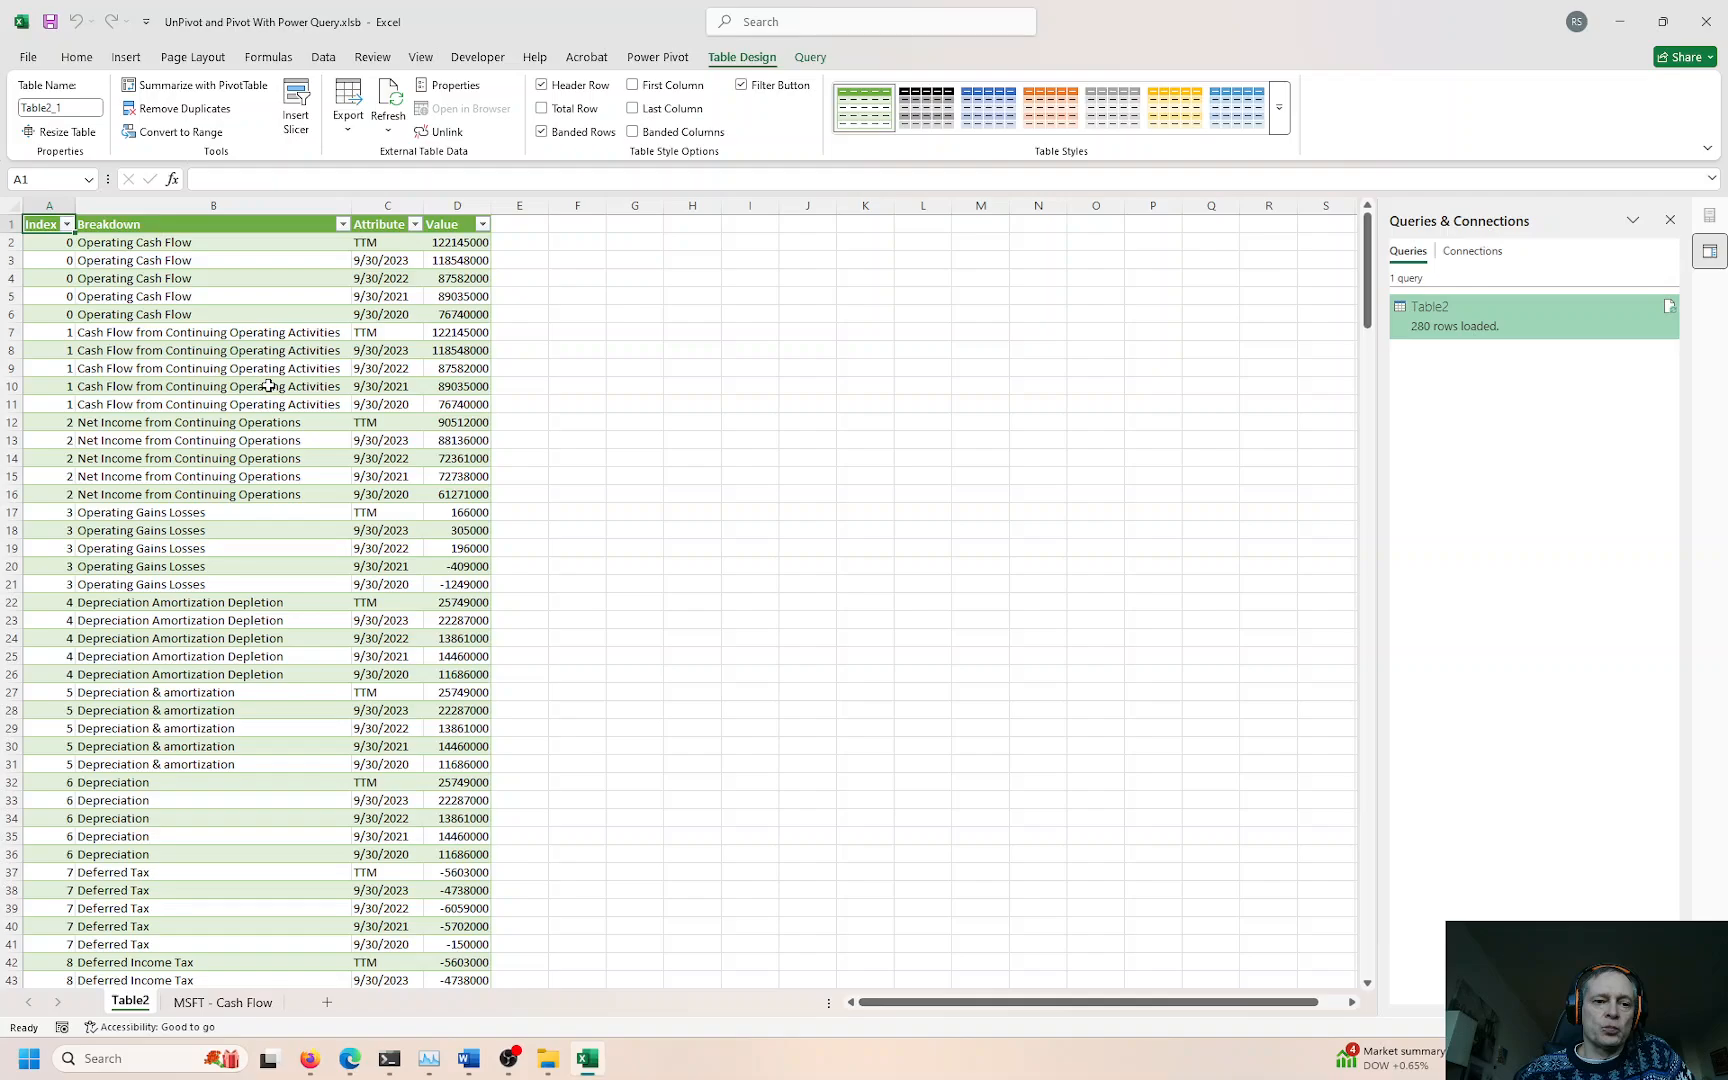
# Step: Add a table column headed uniques in E1 beside the Value column
pyautogui.click(515, 225)
pyautogui.write('un')
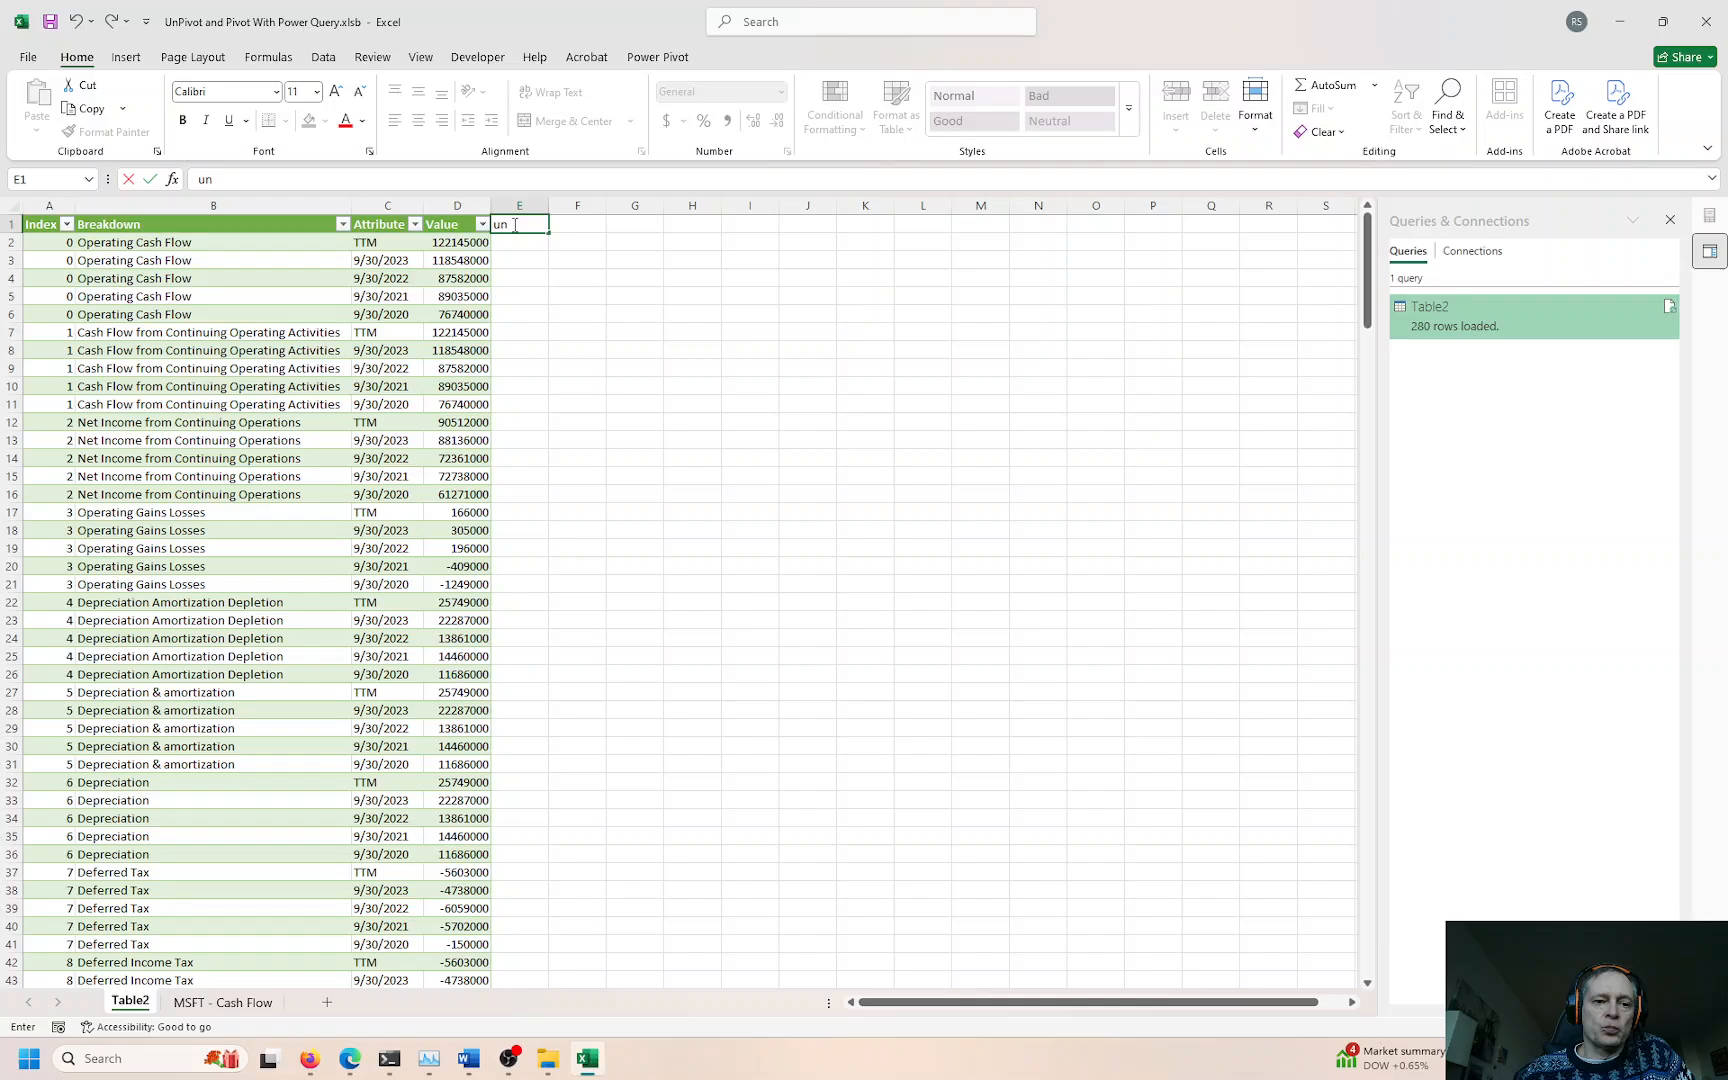
pyautogui.write('iques')
pyautogui.press('Return')
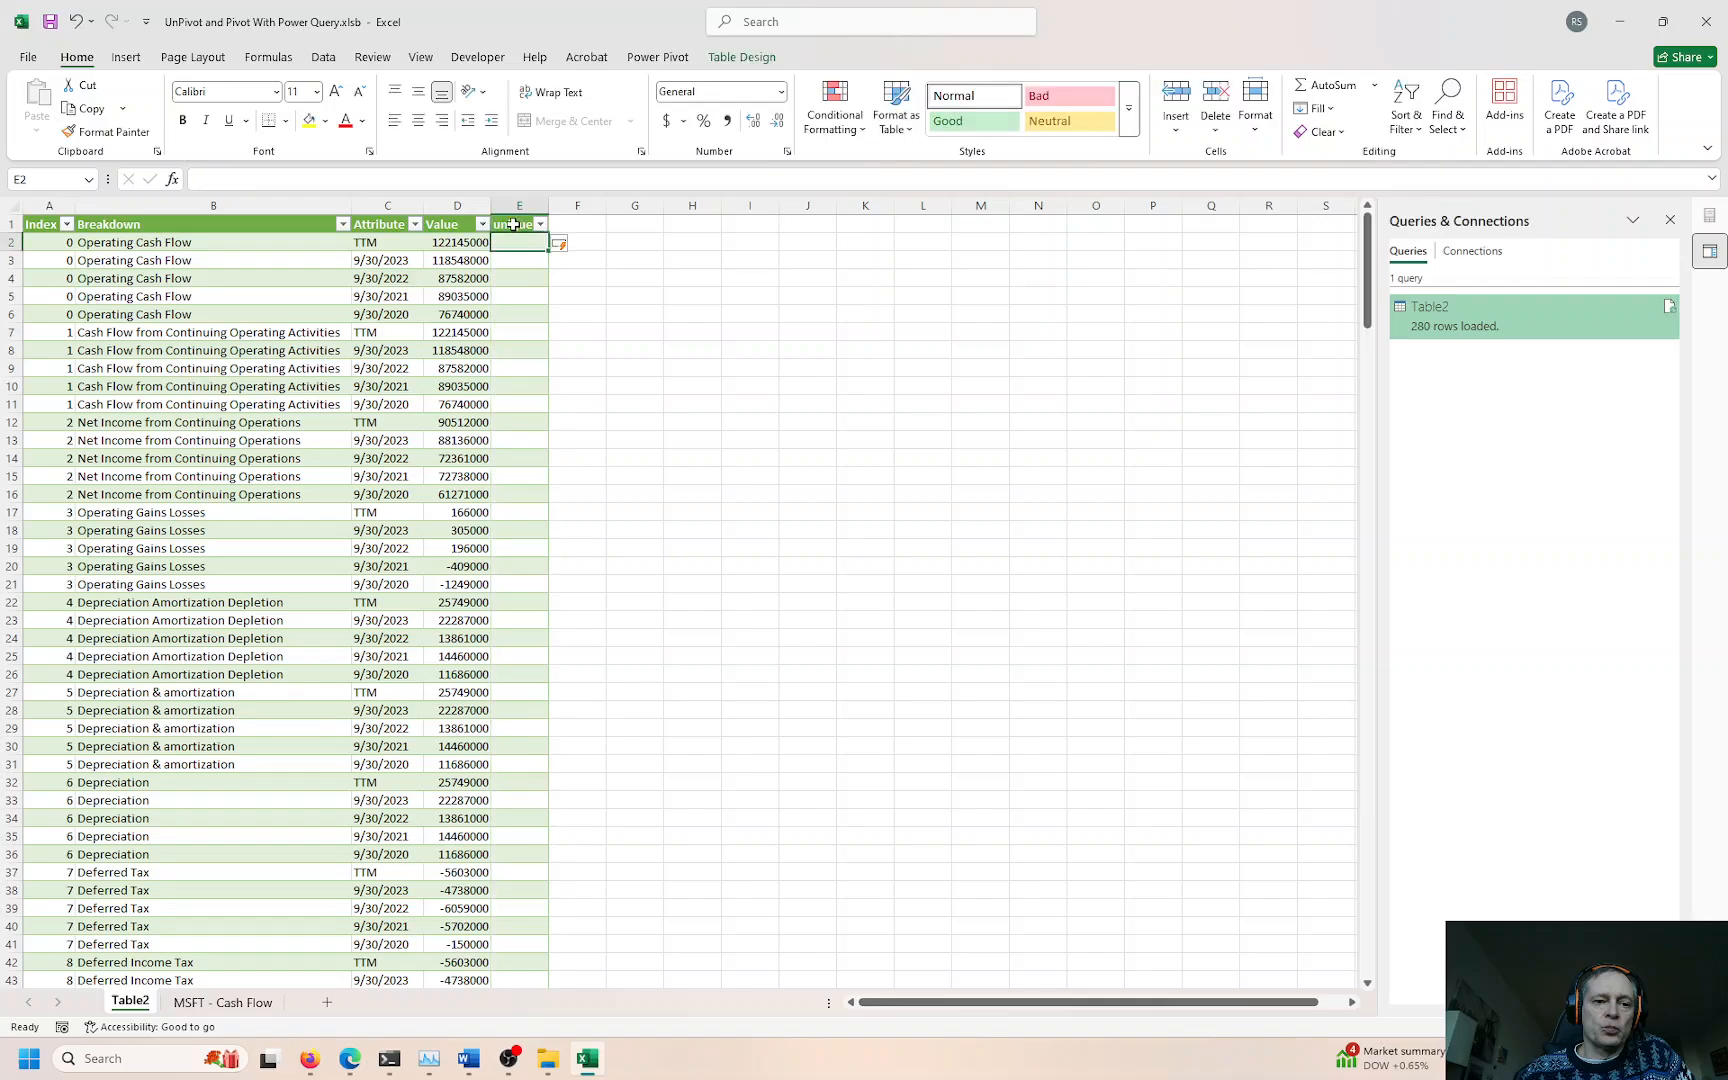
pyautogui.write('=')
pyautogui.press('Left')
pyautogui.press('Left')
pyautogui.press('Left')
pyautogui.press('Left')
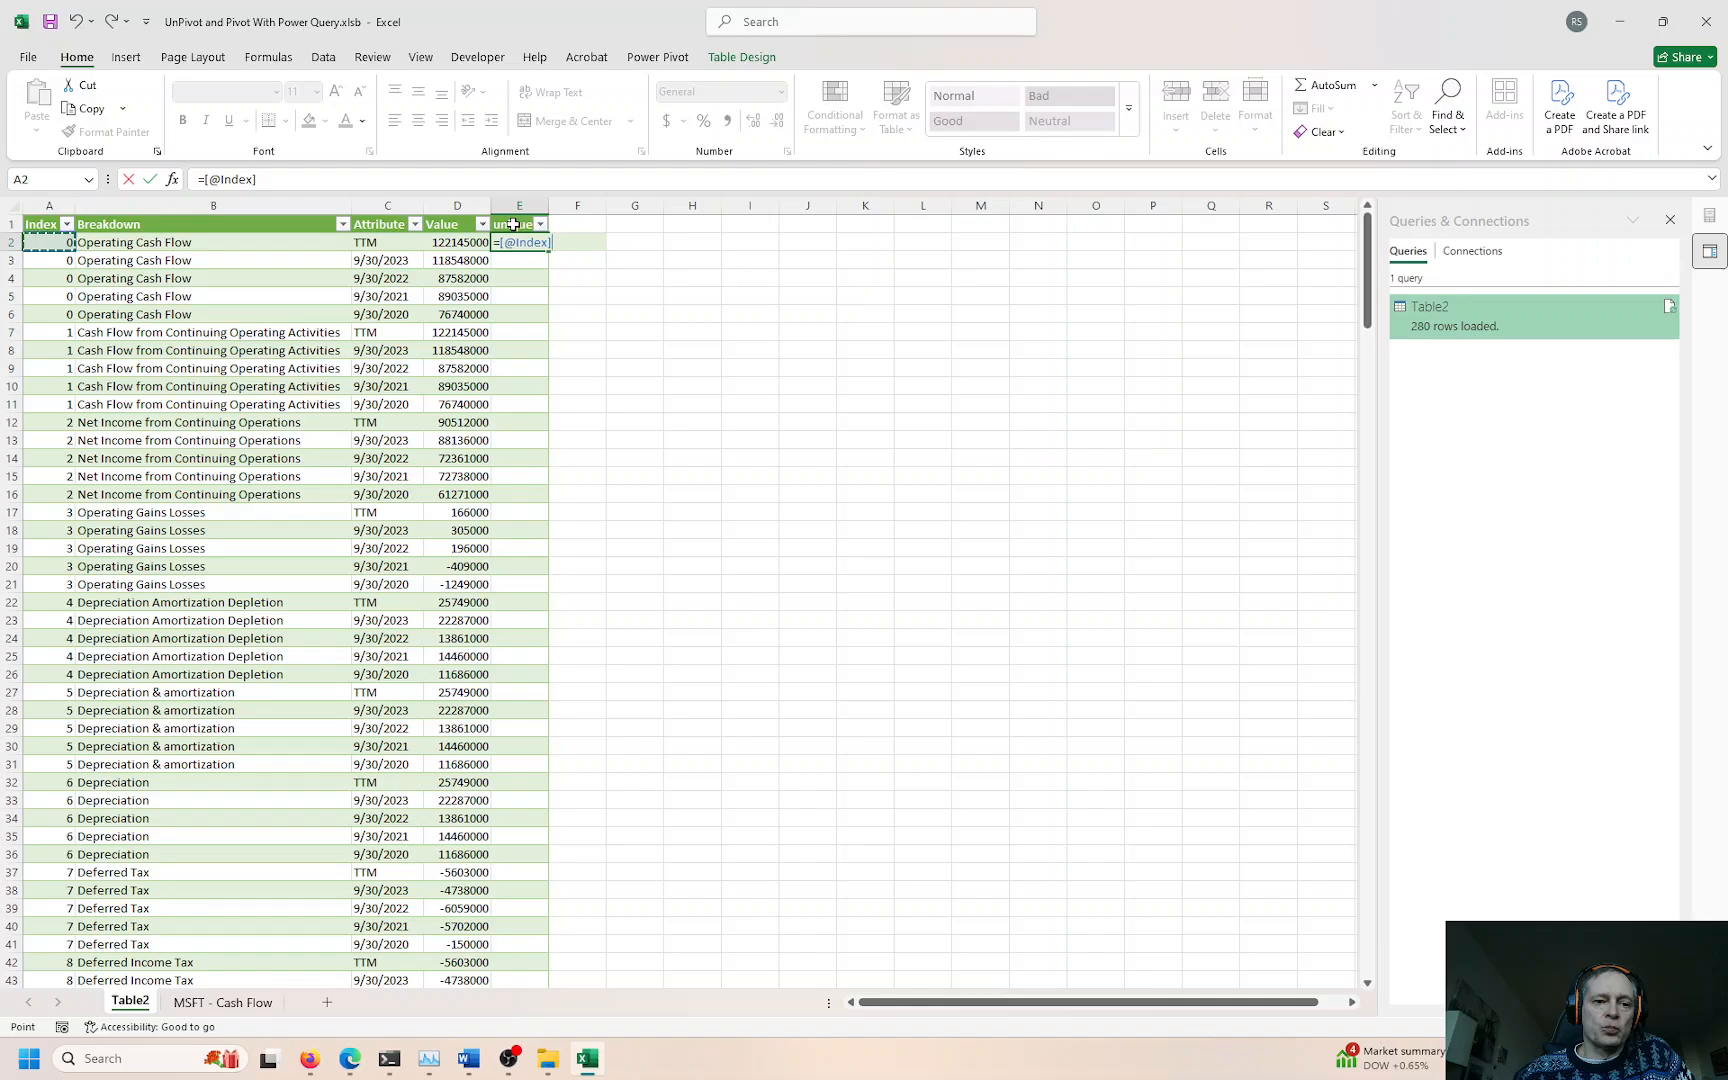
pyautogui.write('&" "&')
pyautogui.press('Left')
pyautogui.press('Left')
pyautogui.press('Left')
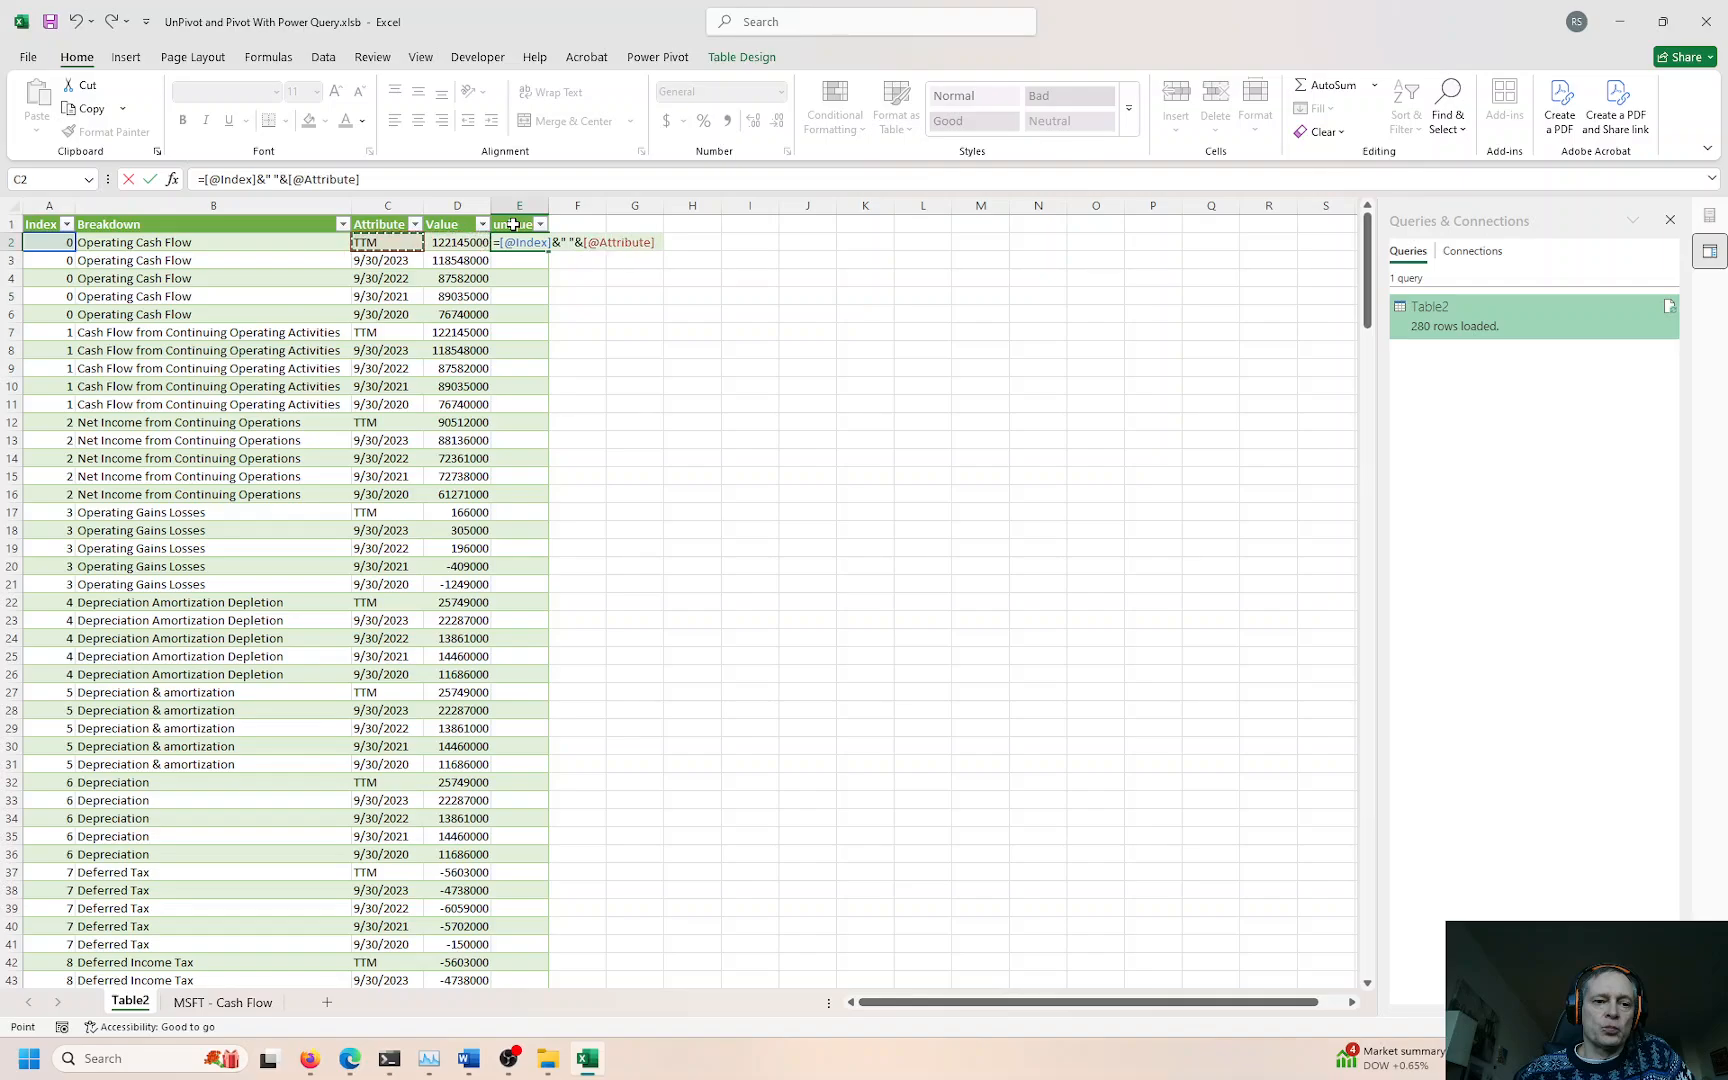
pyautogui.write('&')
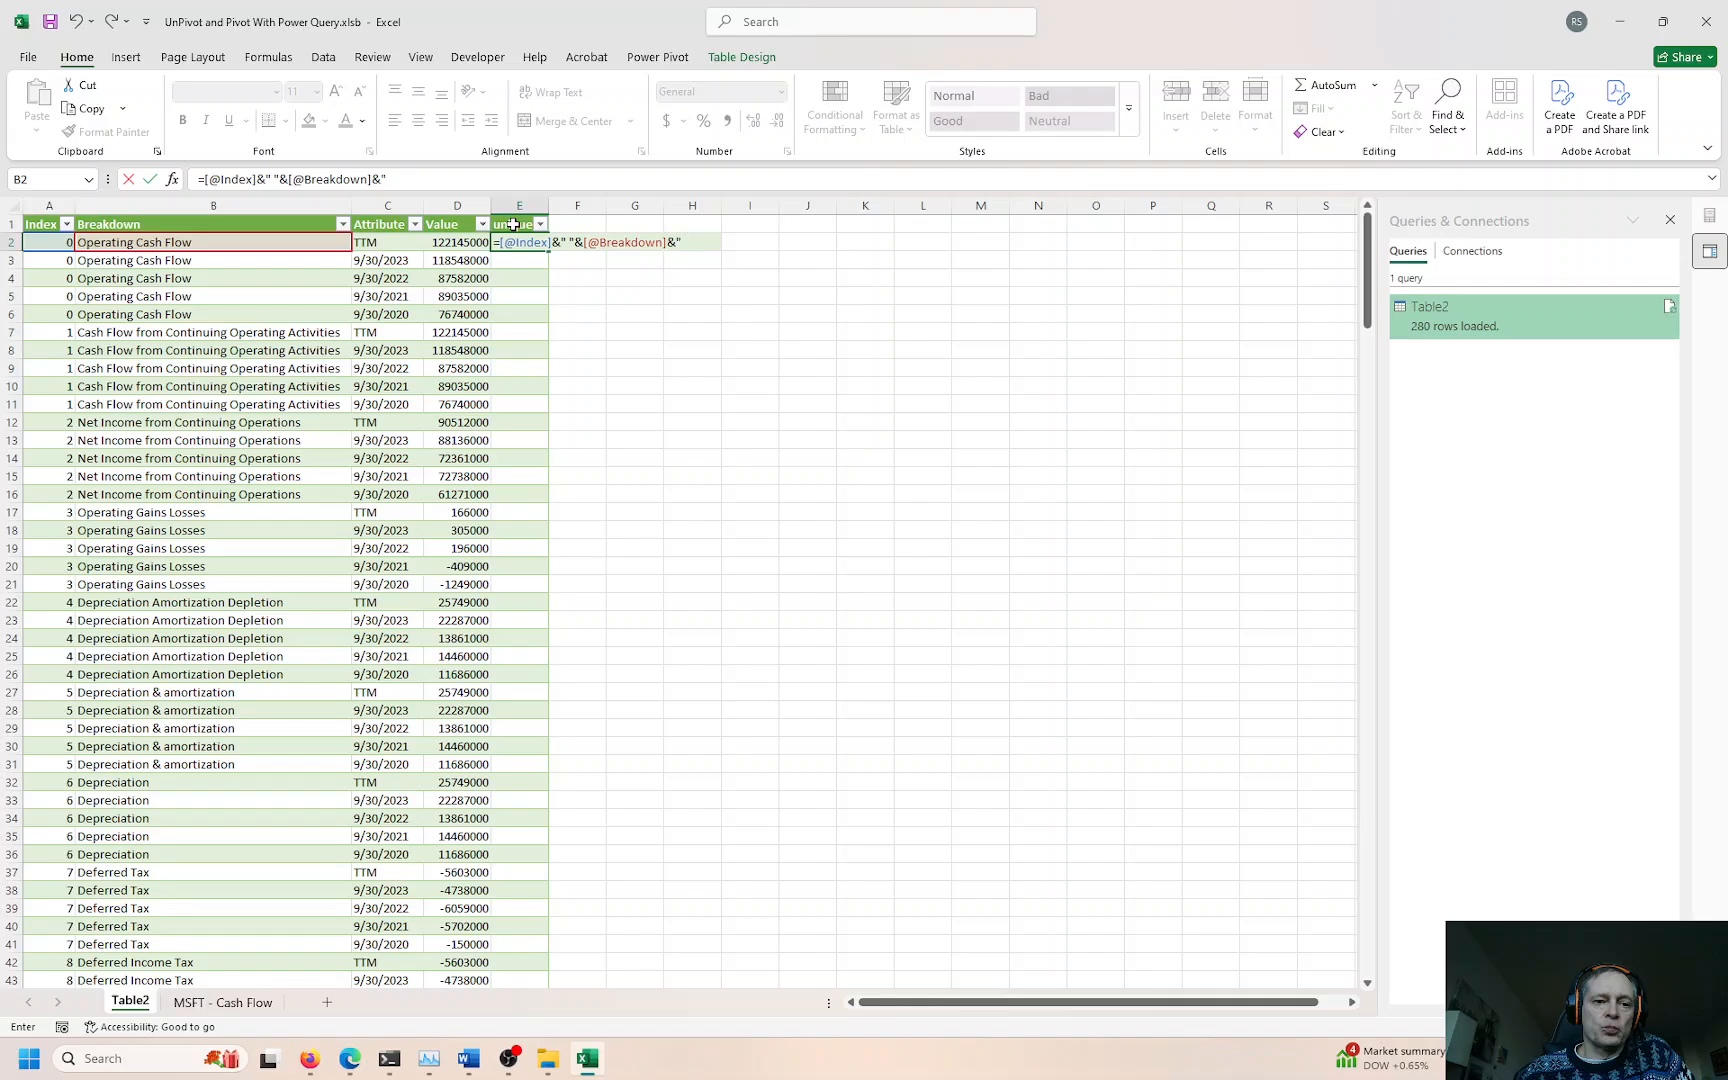
pyautogui.write('" "&')
pyautogui.press('Left')
pyautogui.press('Left')
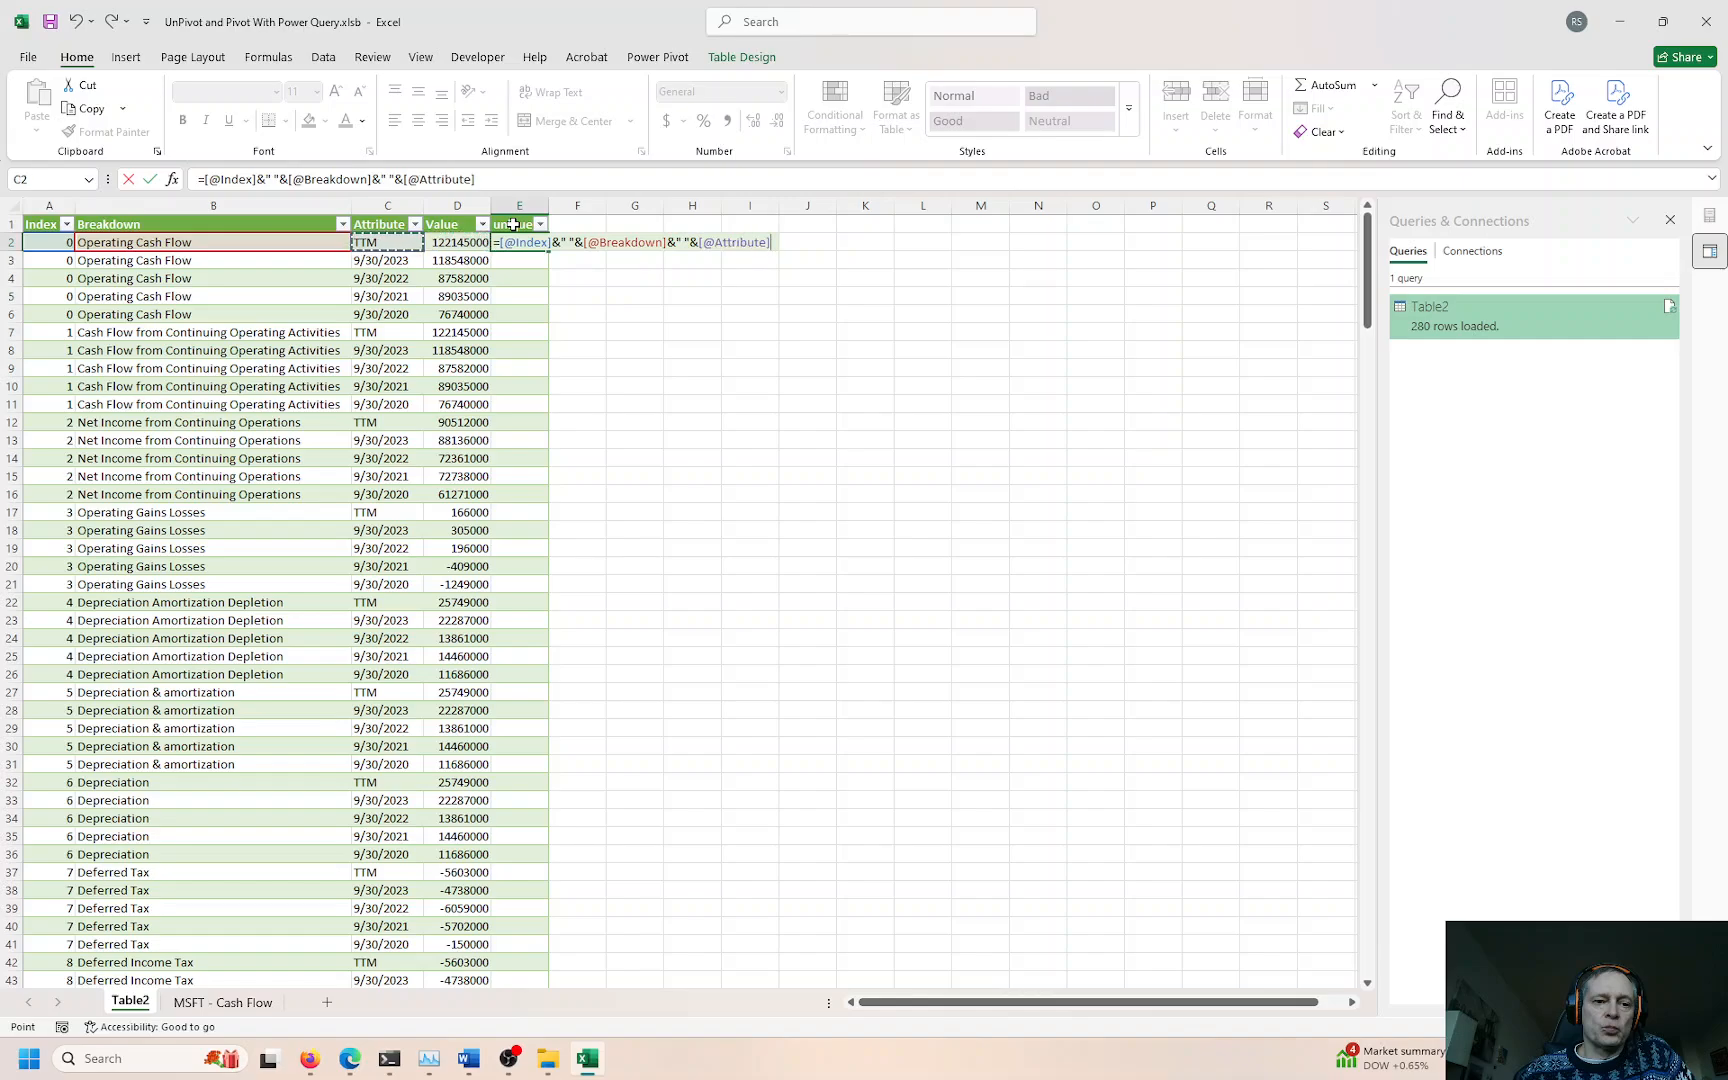
pyautogui.press('Return')
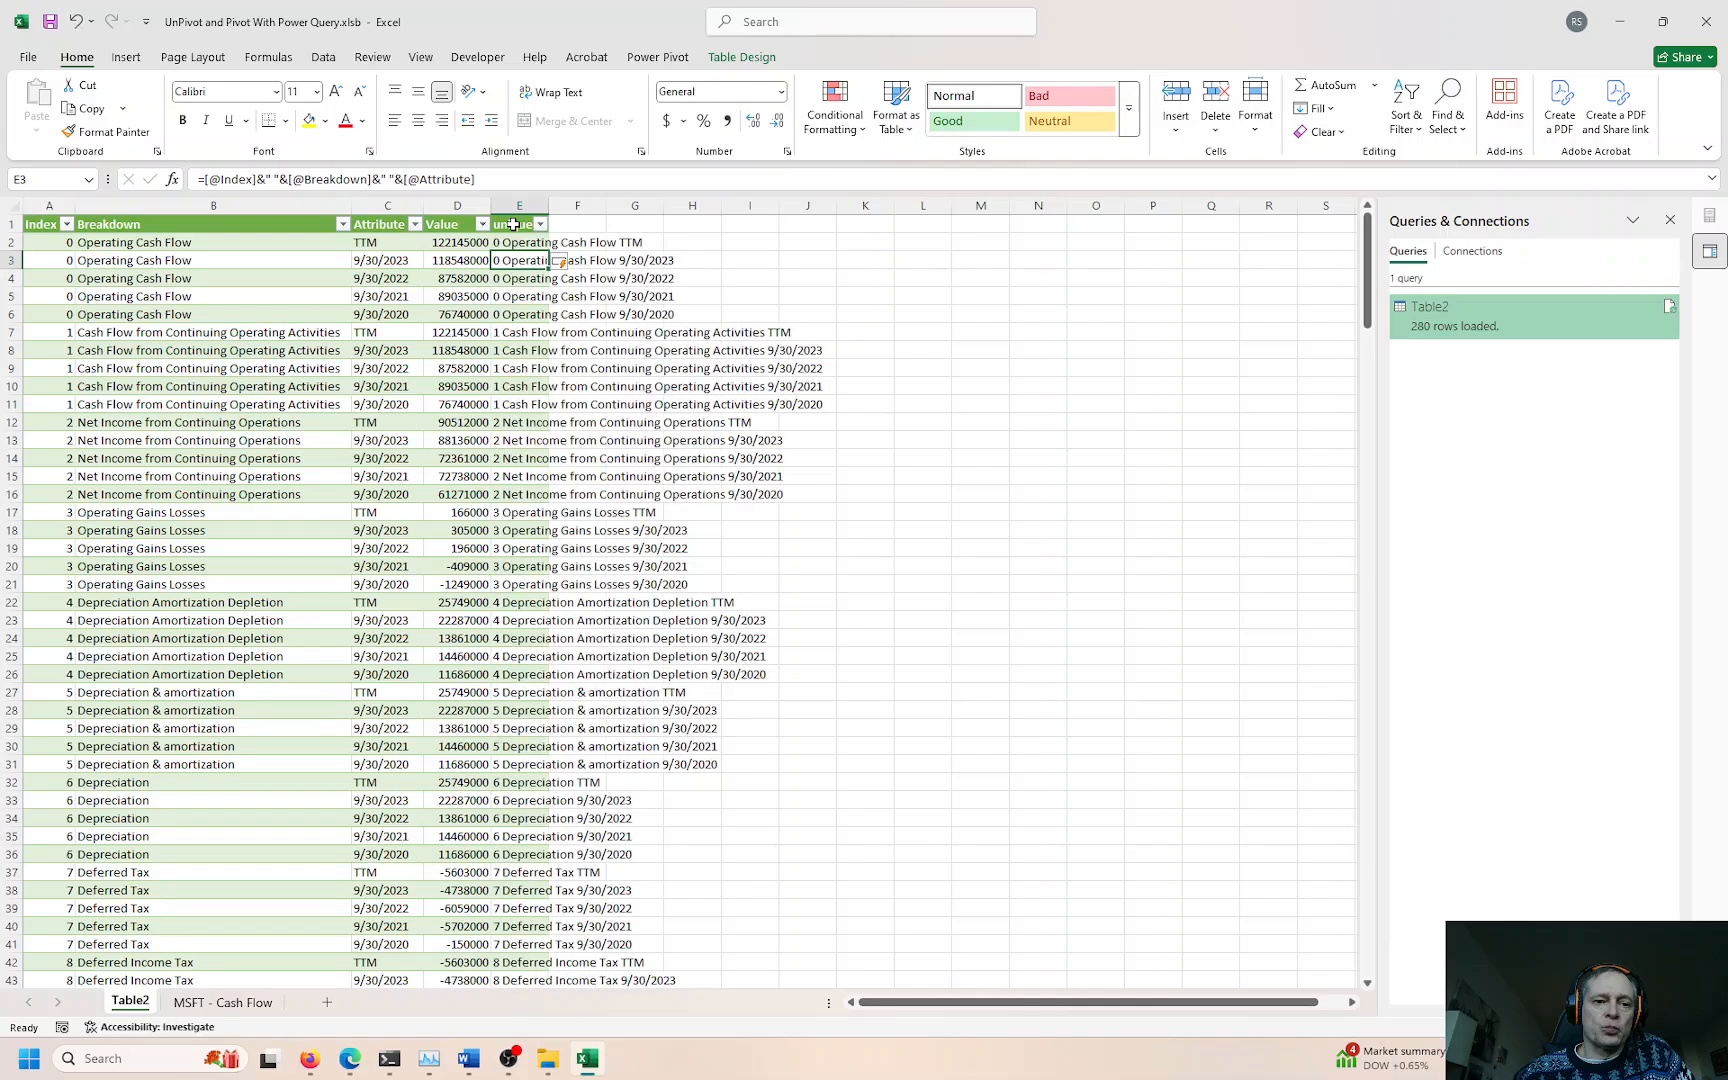
# Step: Widen column F and try to copy the combined text using the range F2:F281
pyautogui.moveTo(607, 197); pyautogui.dragTo(862, 199)
pyautogui.click(740, 243)
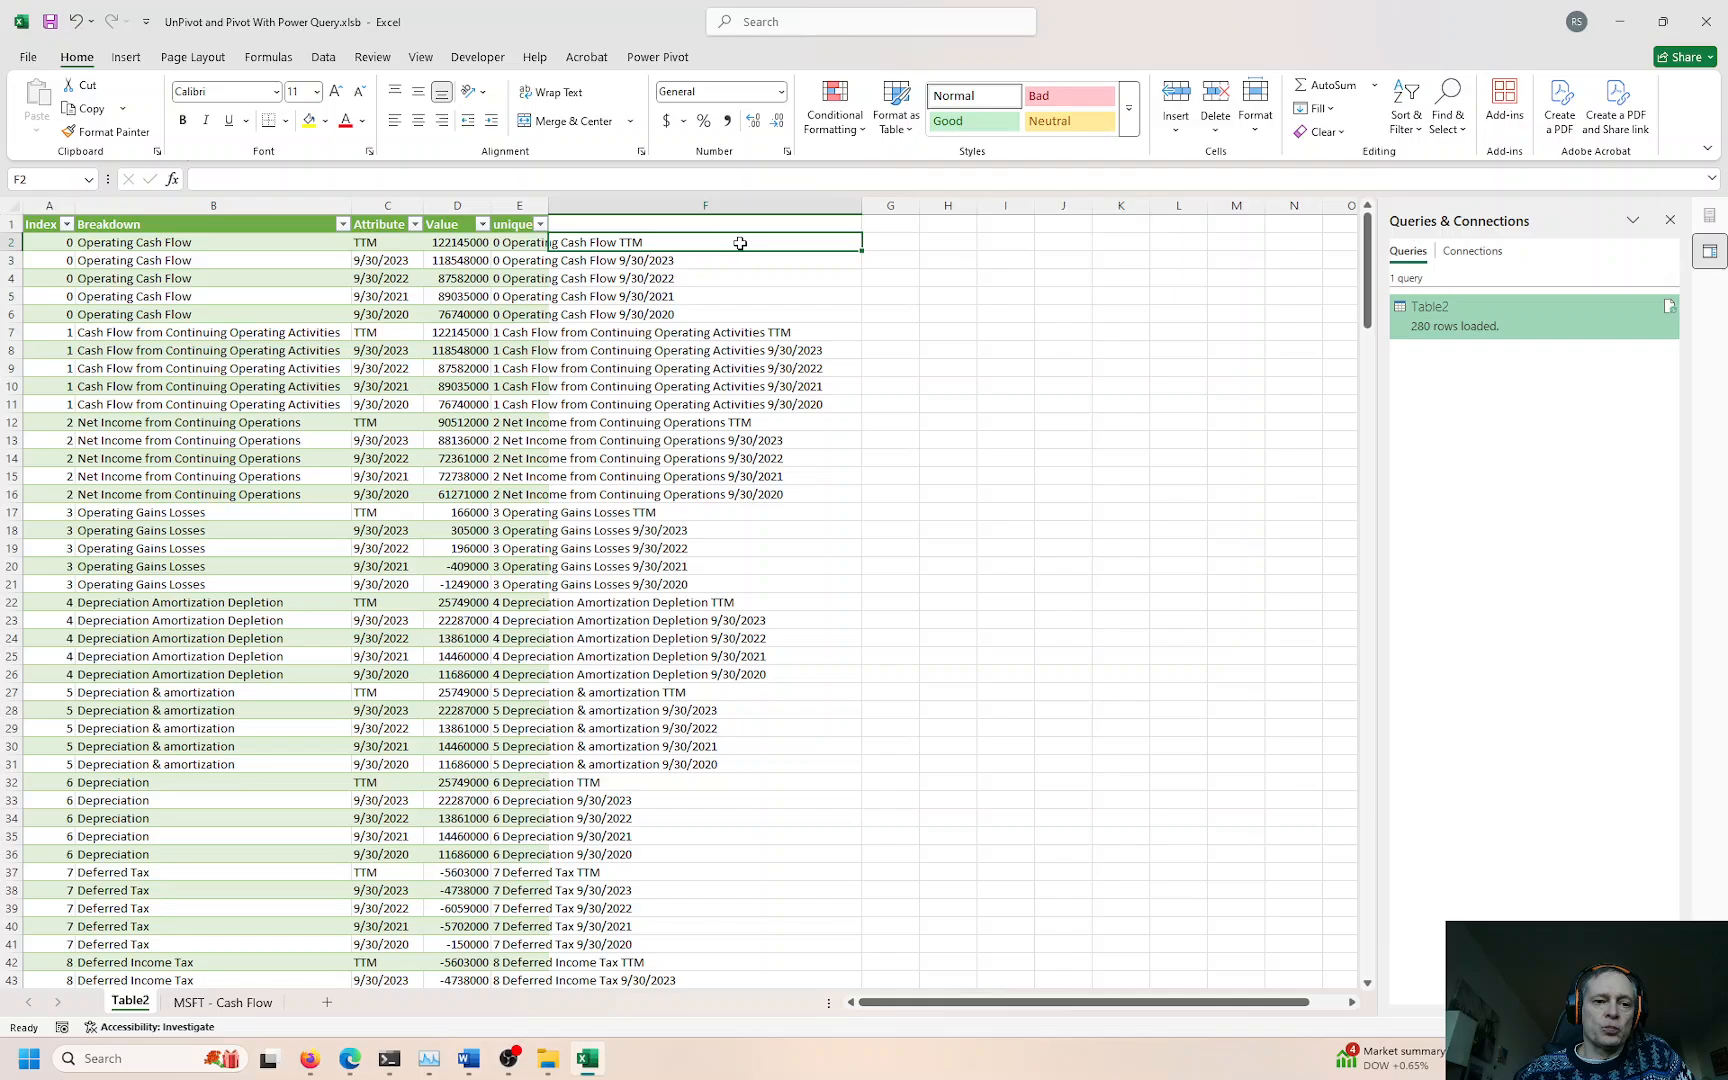
pyautogui.hotkey('ctrl', 'shift', 'Down')
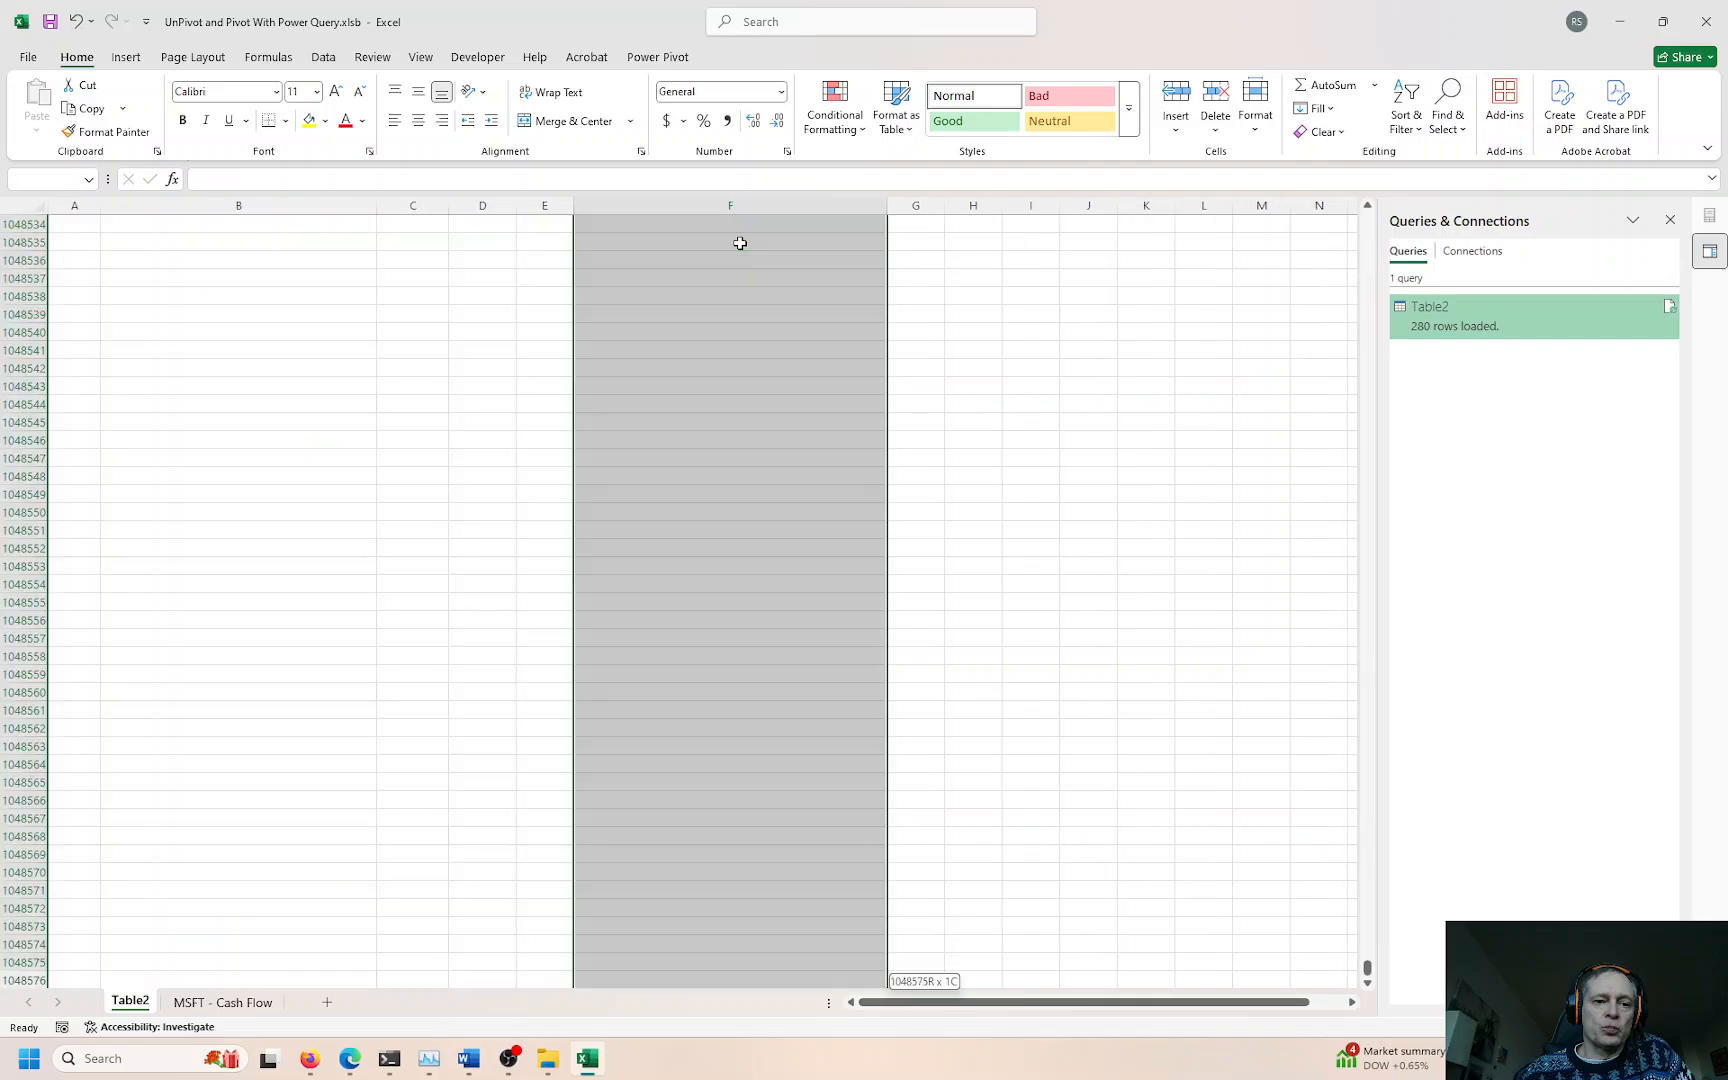
pyautogui.hotkey('ctrl', 'Up')
pyautogui.press('Down')
pyautogui.press('Left')
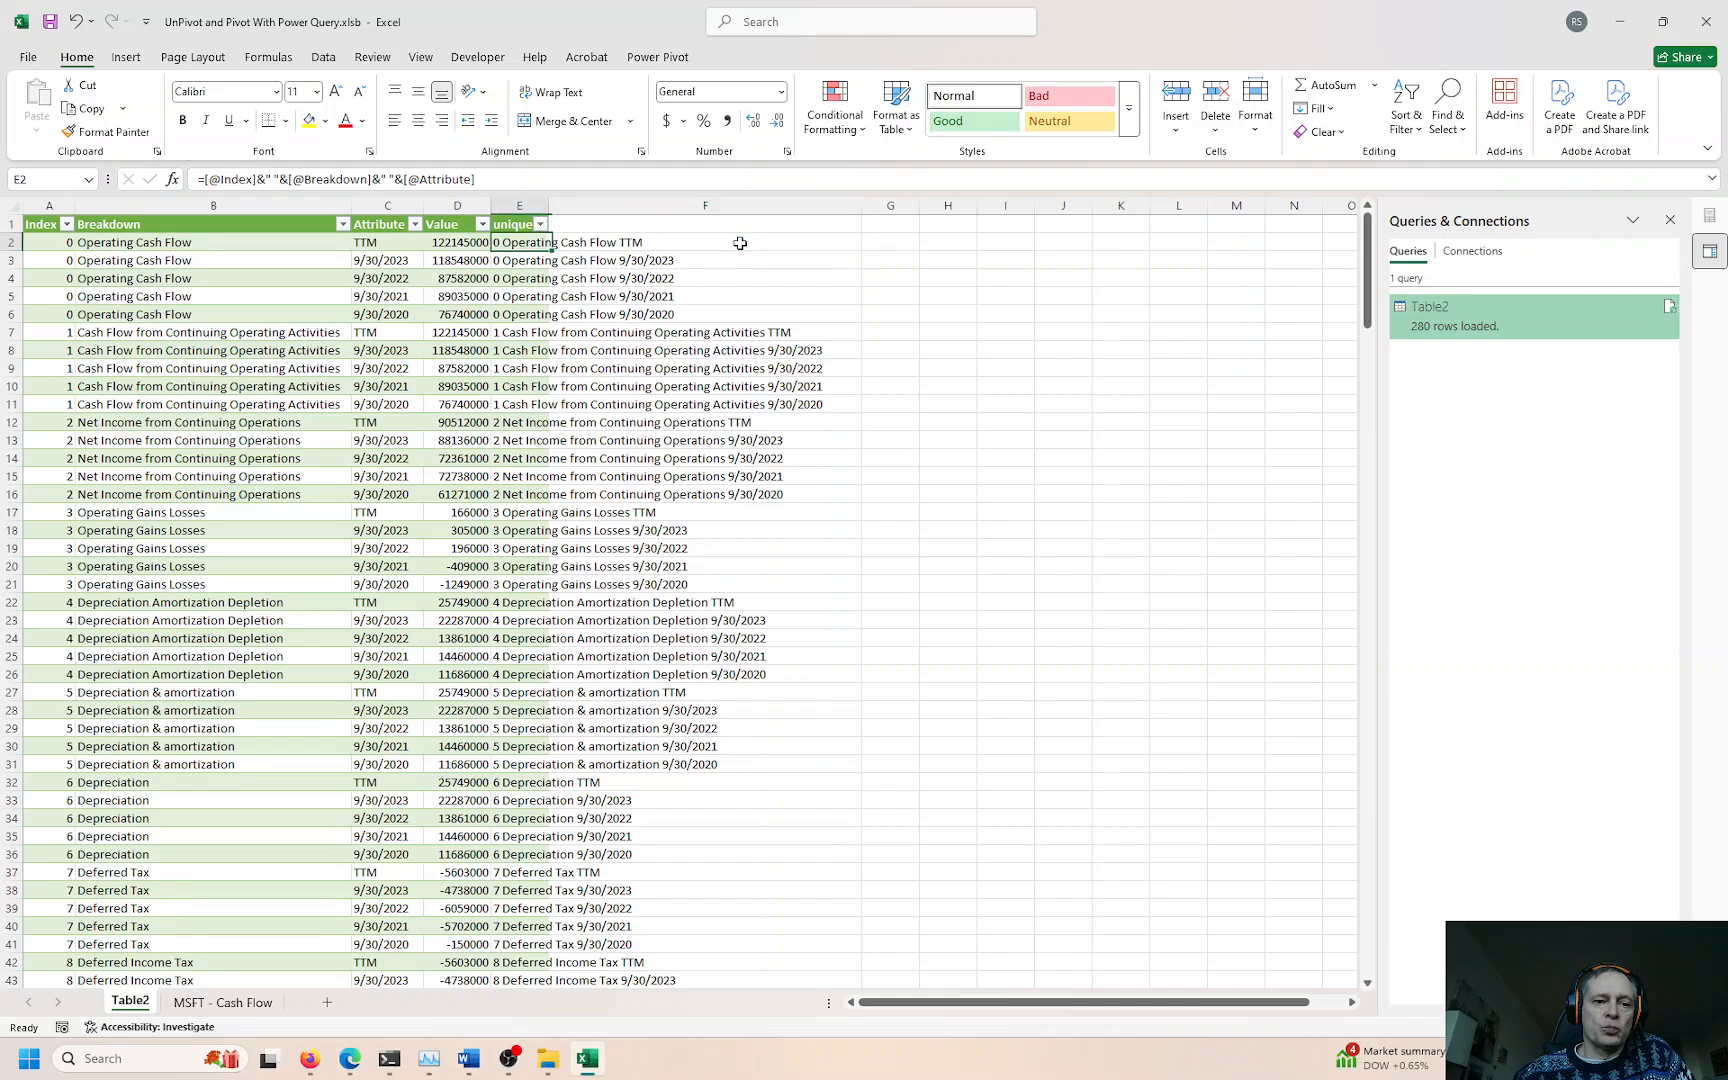
pyautogui.hotkey('ctrl', 'Down')
pyautogui.press('Right')
pyautogui.hotkey('ctrl', 'shift', 'Up')
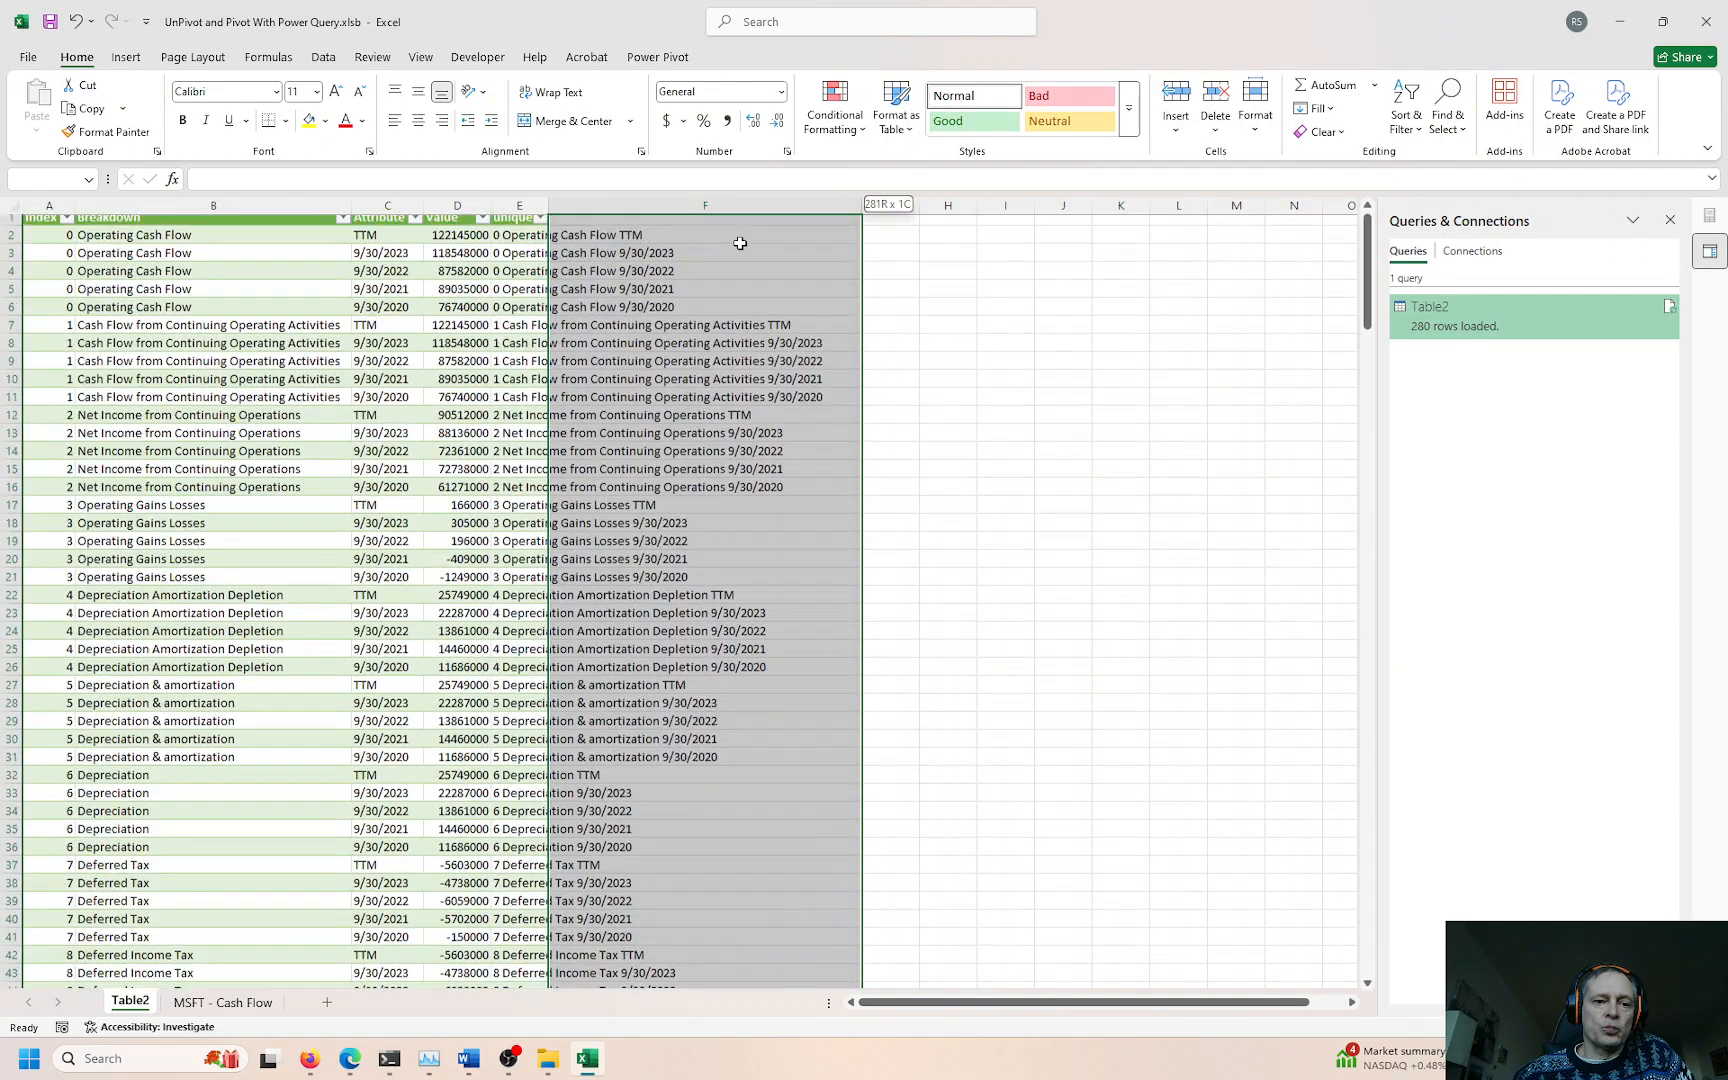
pyautogui.hotkey('shift', 'Down')
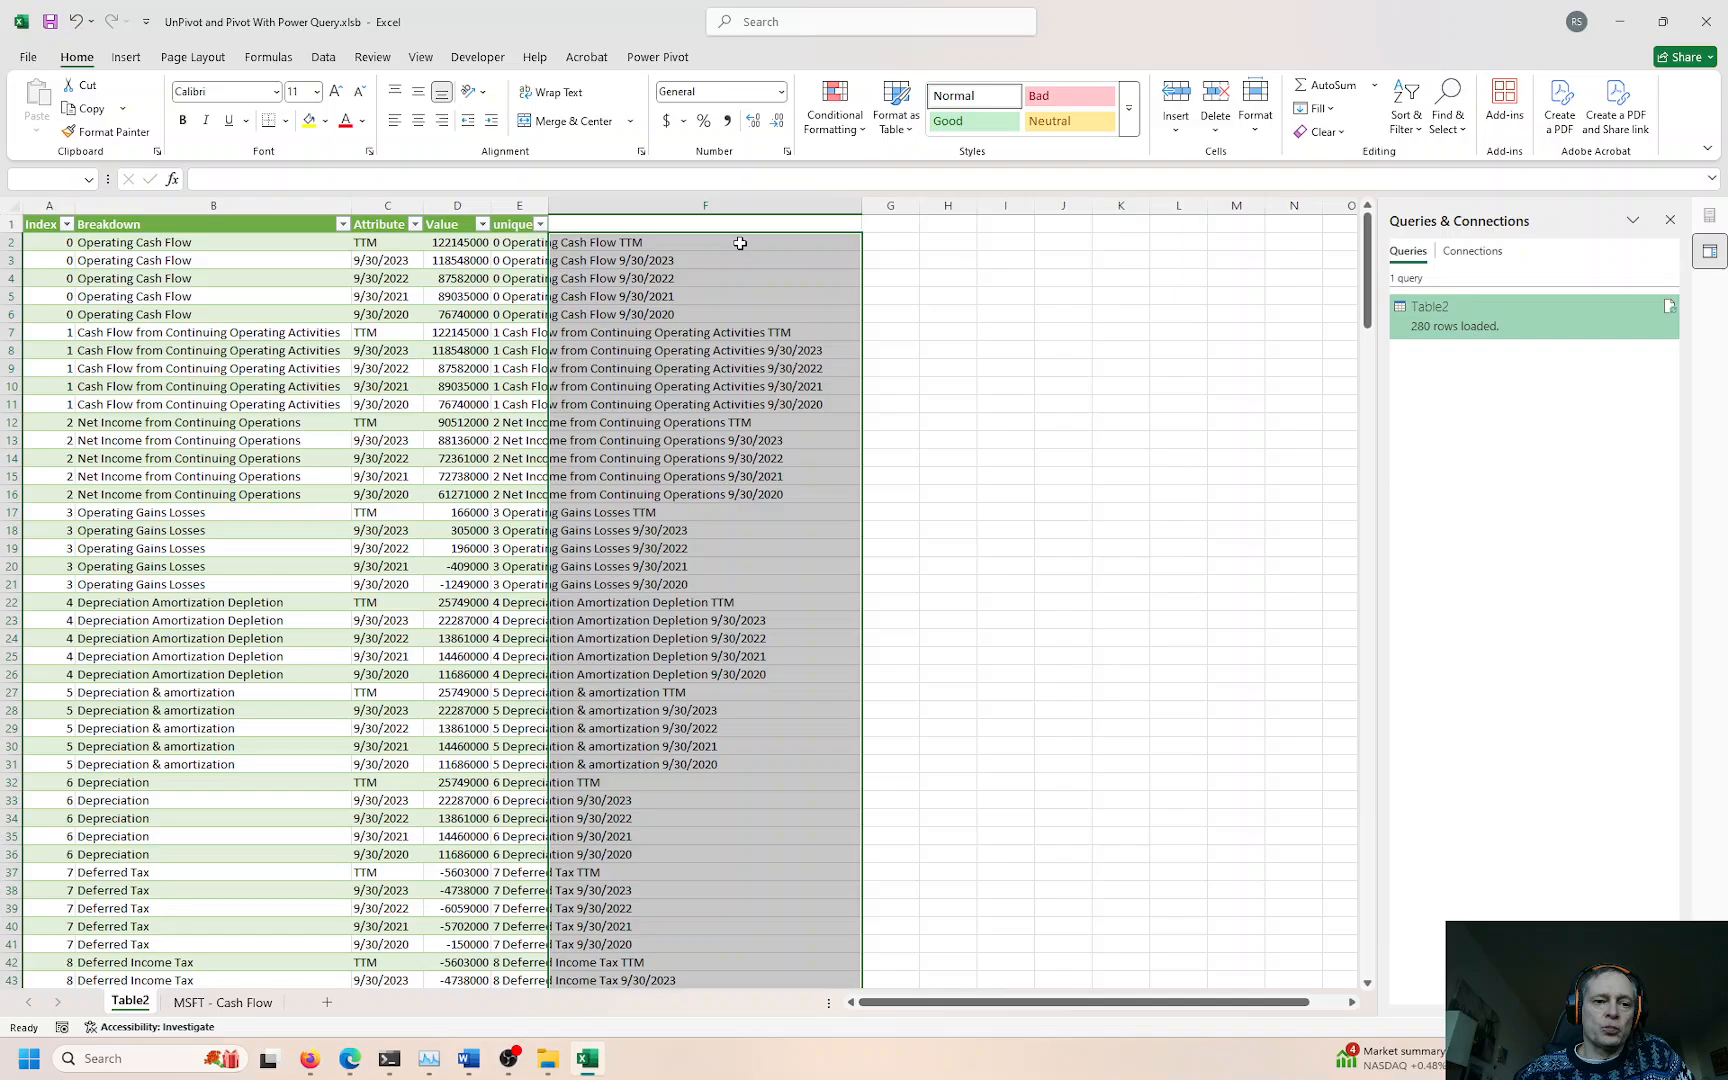
pyautogui.hotkey('ctrl', 'c')
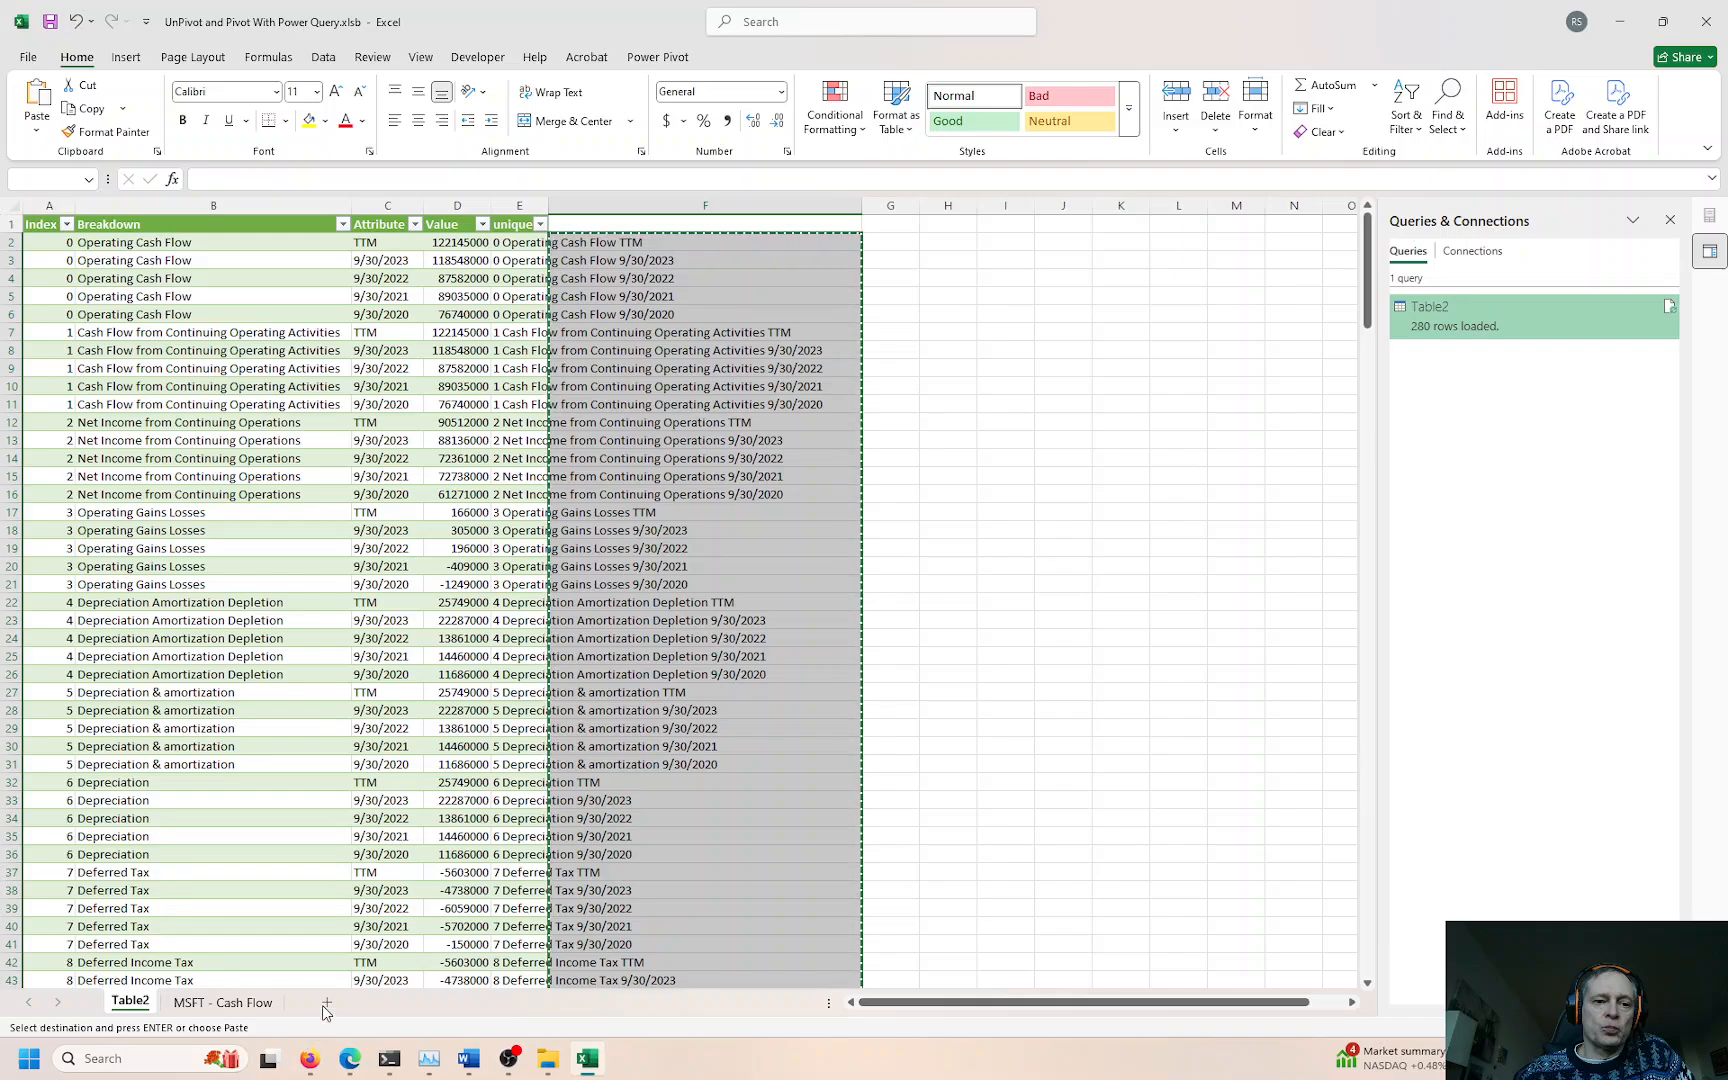
# Step: Add a new worksheet, paste the copied cells at A1 and widen column A
pyautogui.click(326, 1002)
pyautogui.hotkey('ctrl', 'v')
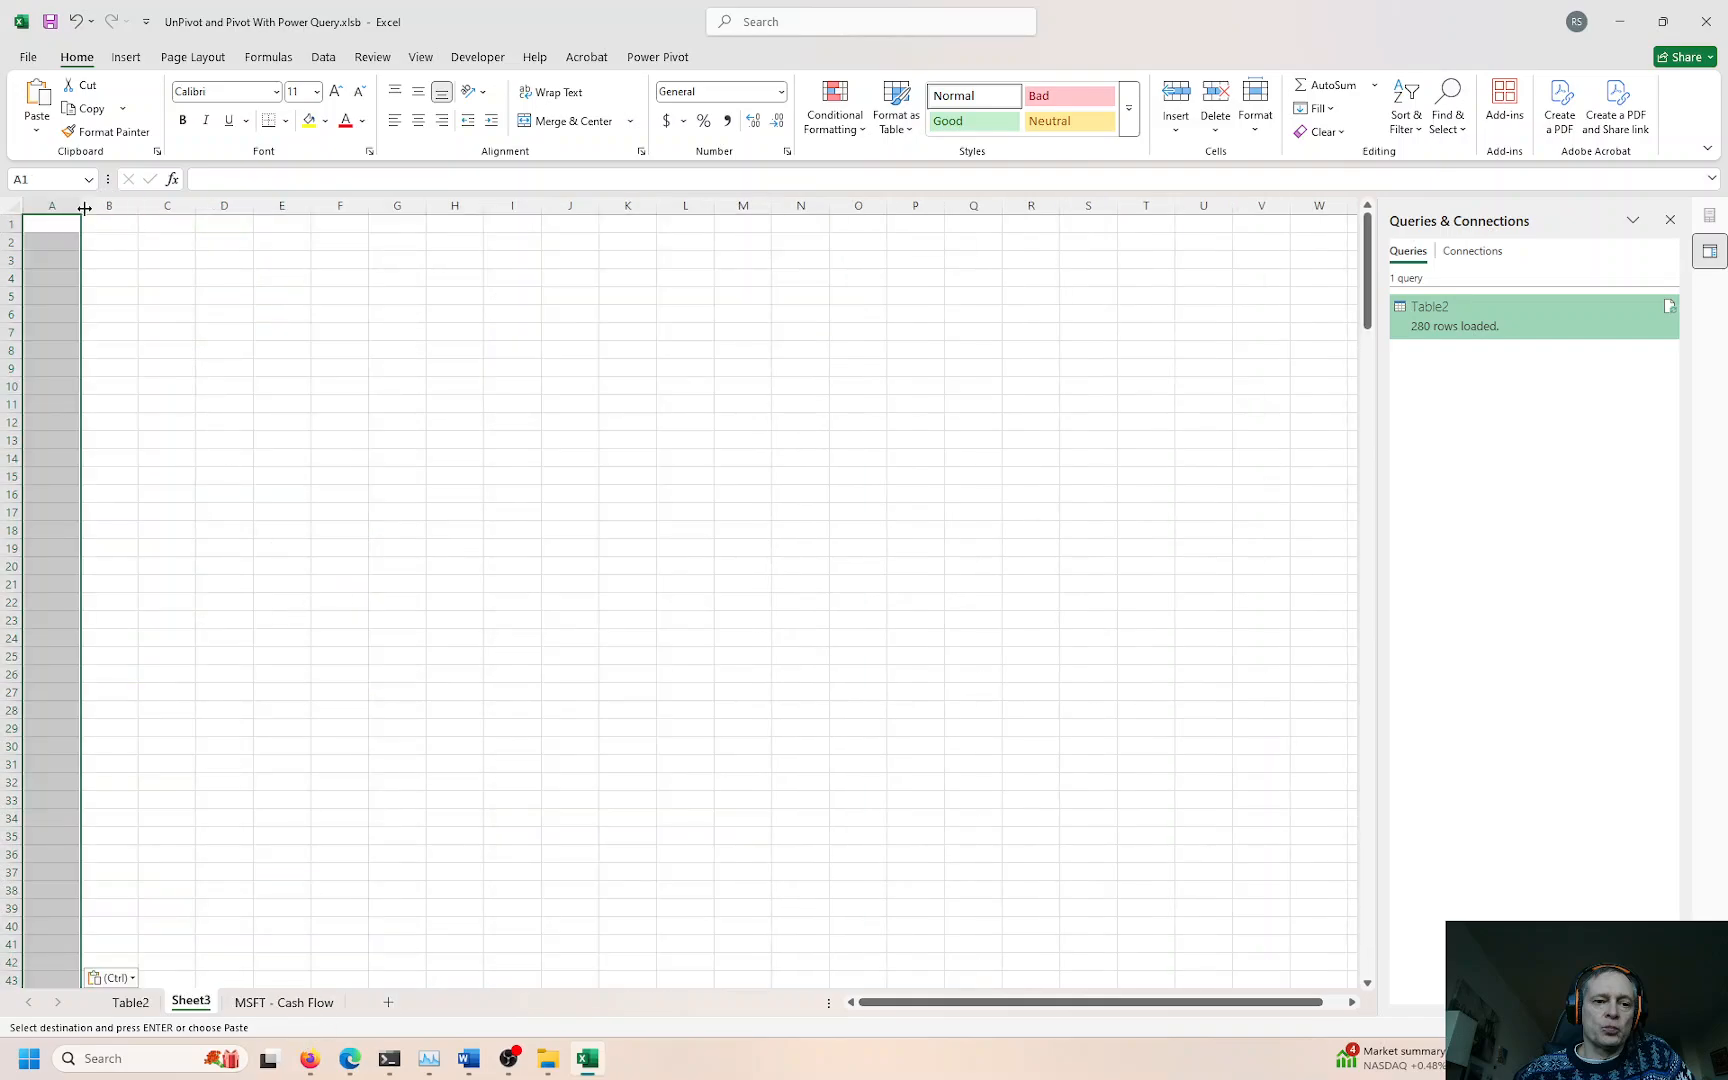
pyautogui.moveTo(82, 207); pyautogui.dragTo(202, 208)
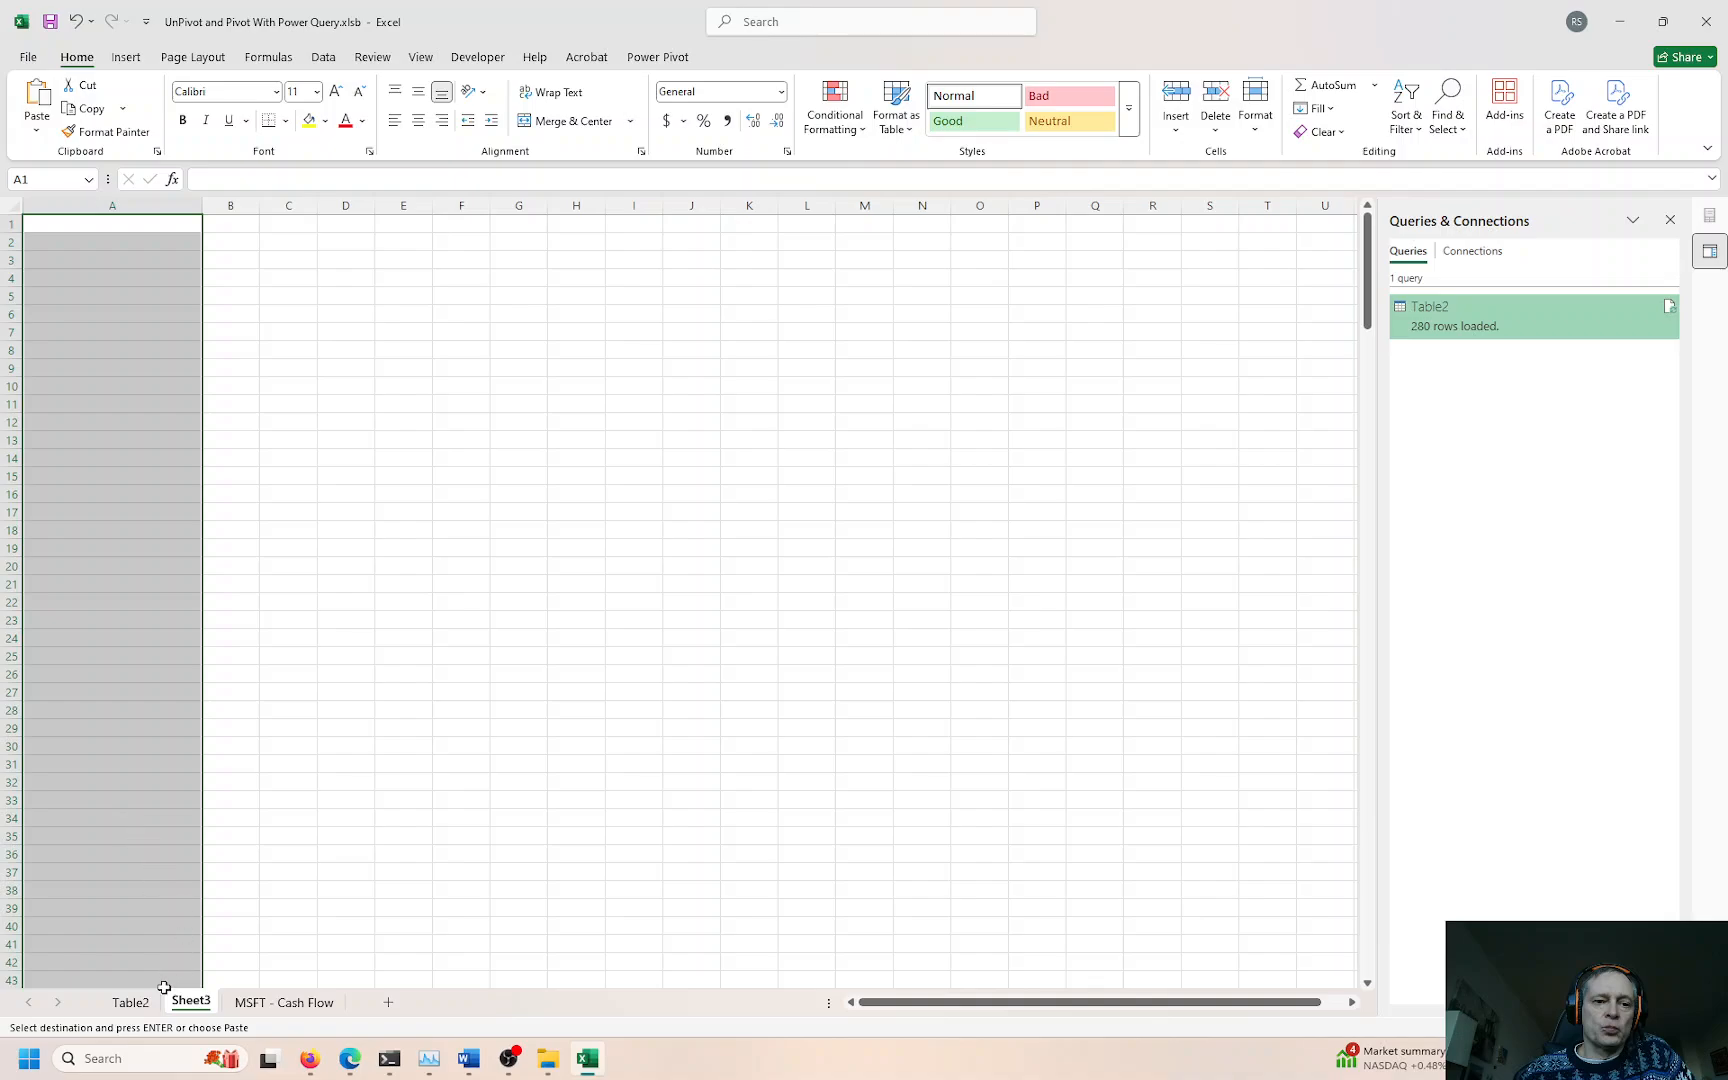
# Step: Compare with the Table2 sheet and try to paste the copied cells into Sheet3 at A1 as values only
pyautogui.click(130, 1002)
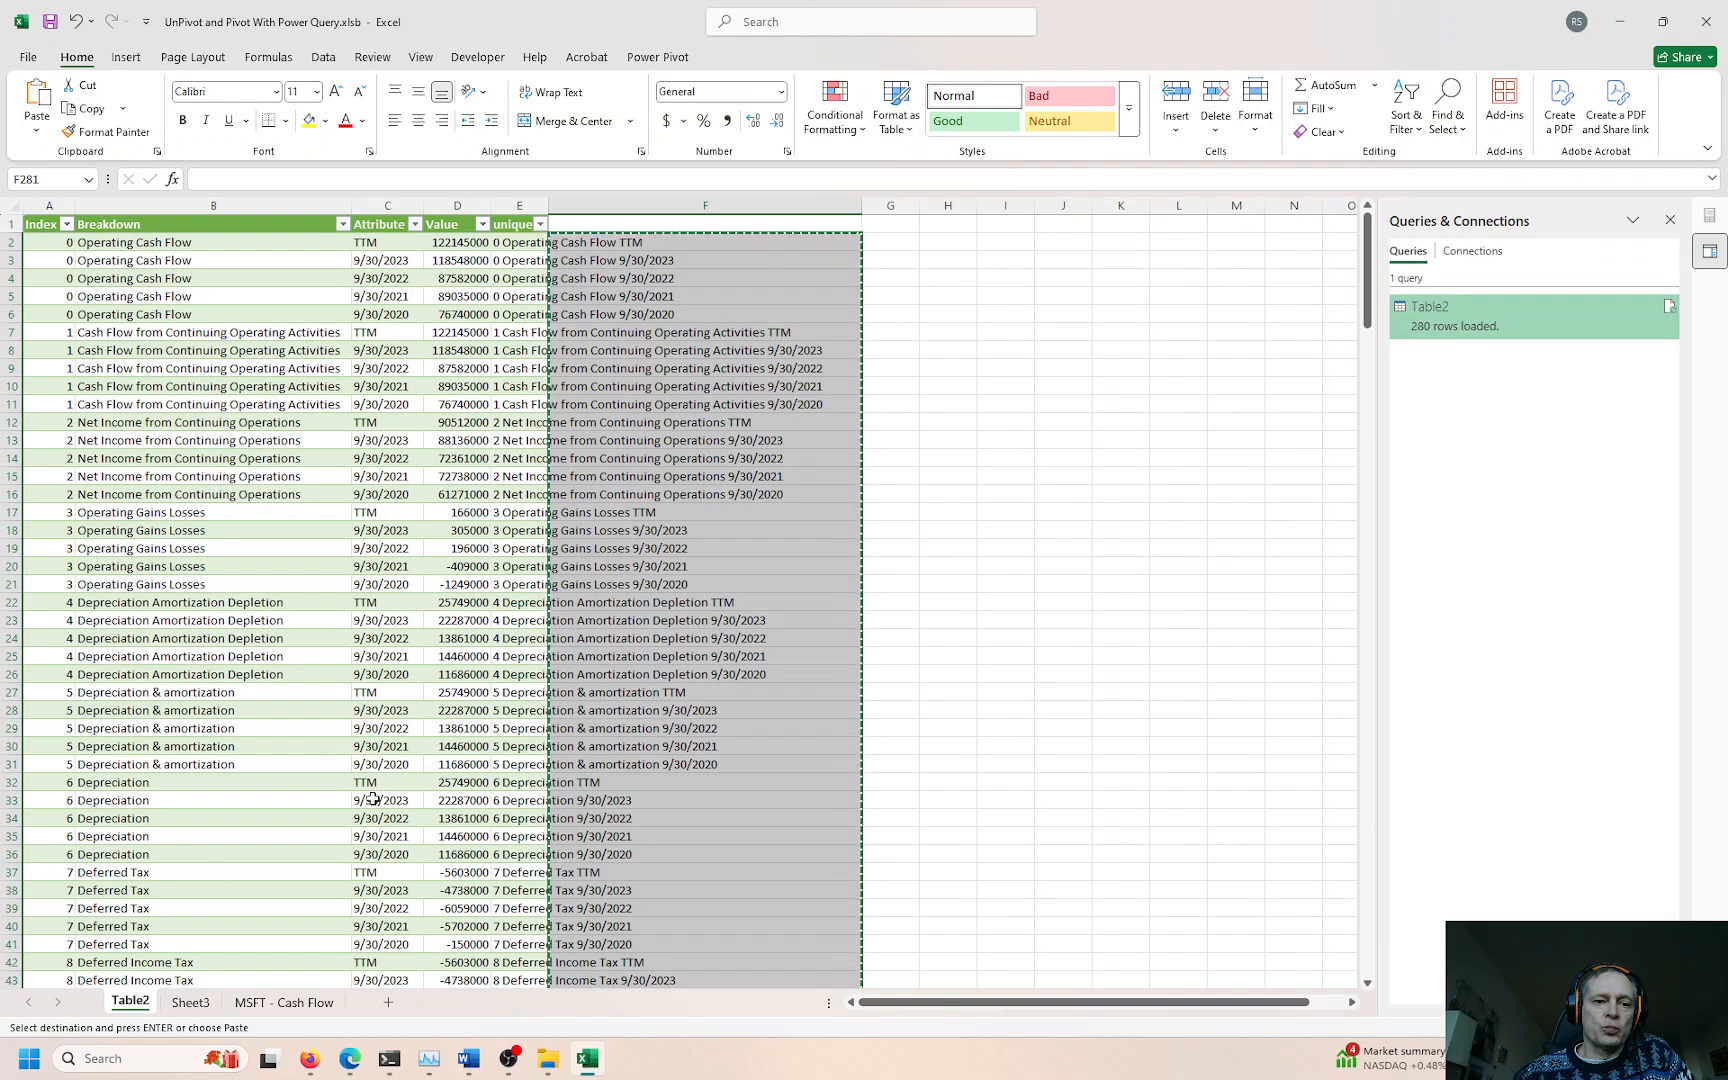
pyautogui.click(180, 1002)
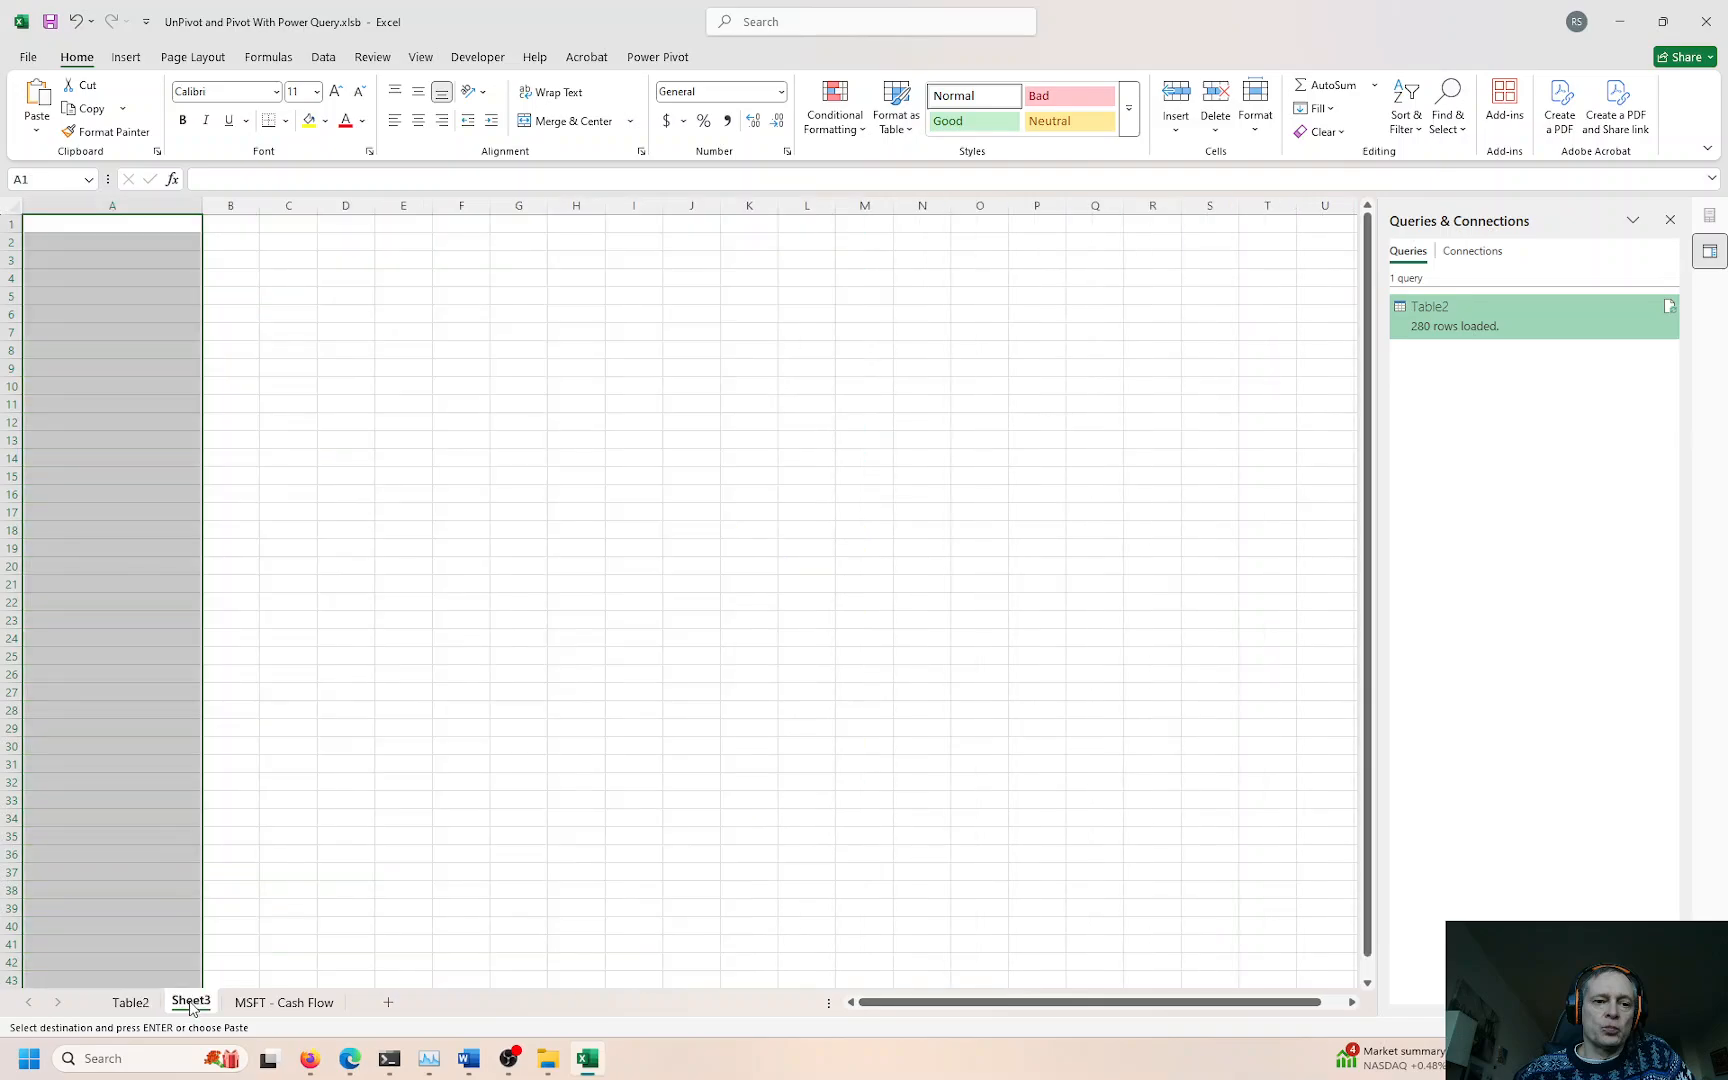
pyautogui.click(92, 224)
pyautogui.rightClick(92, 224)
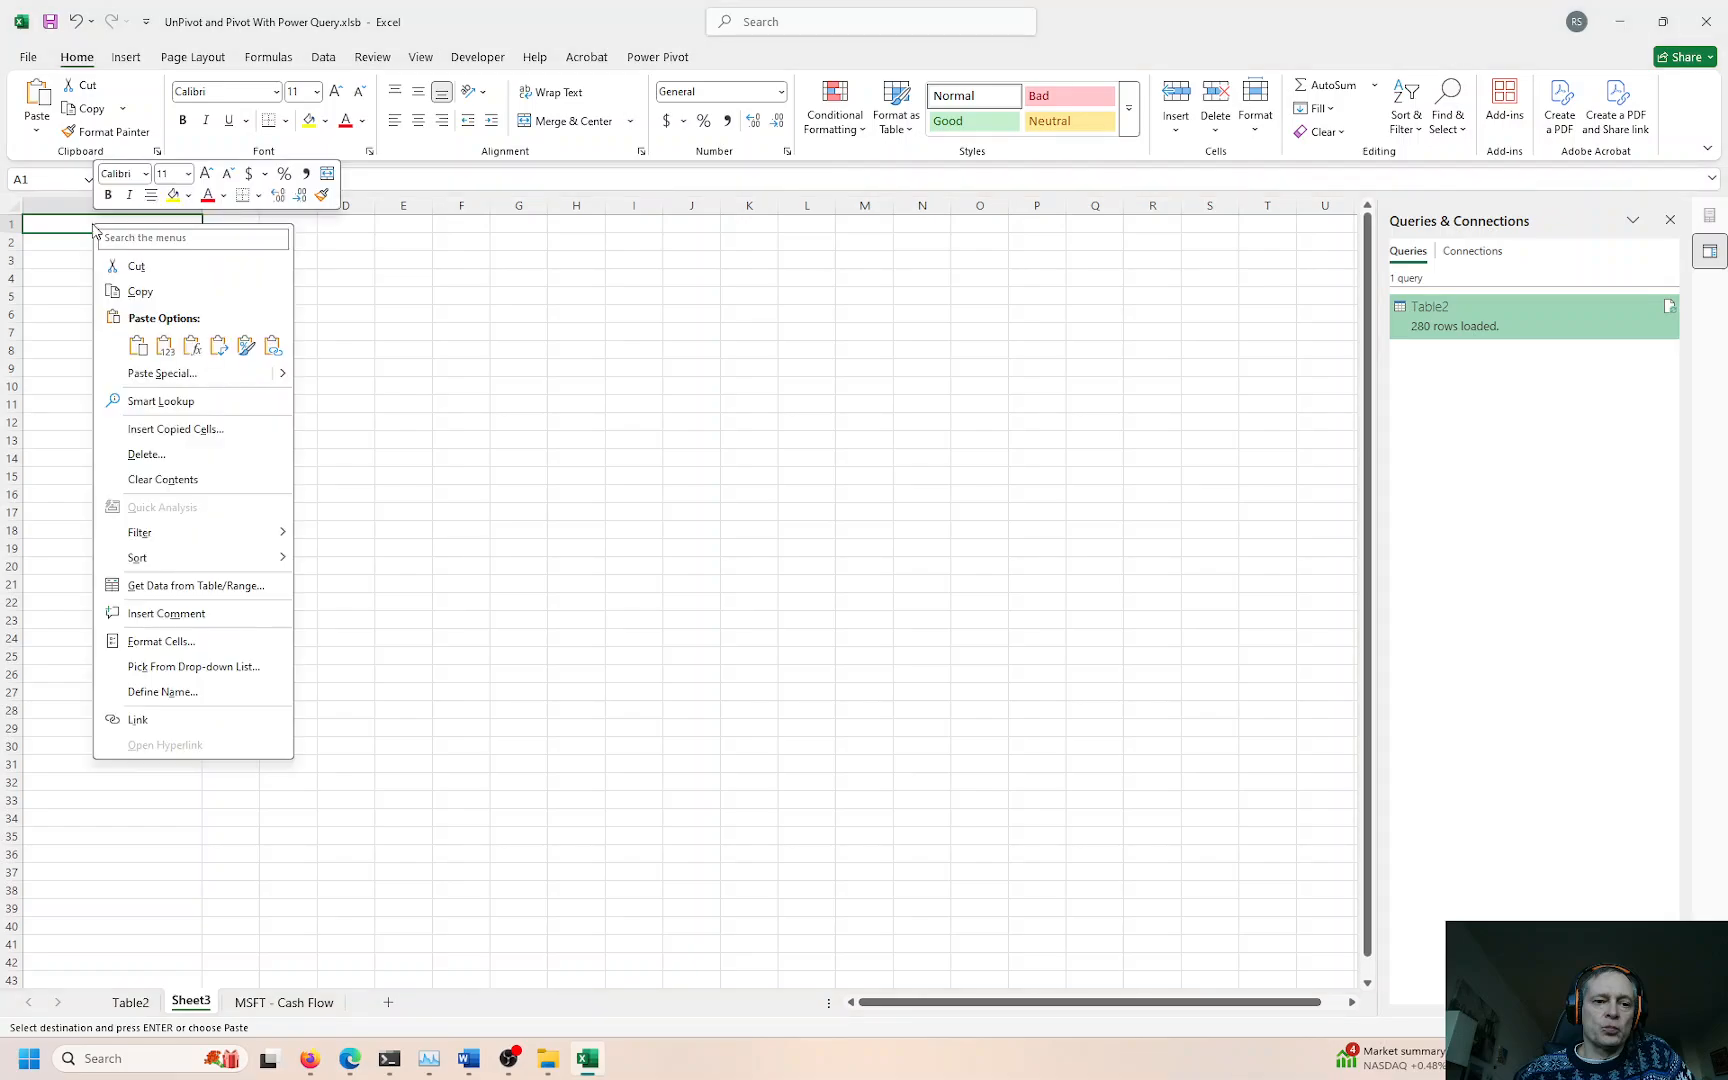
pyautogui.click(186, 376)
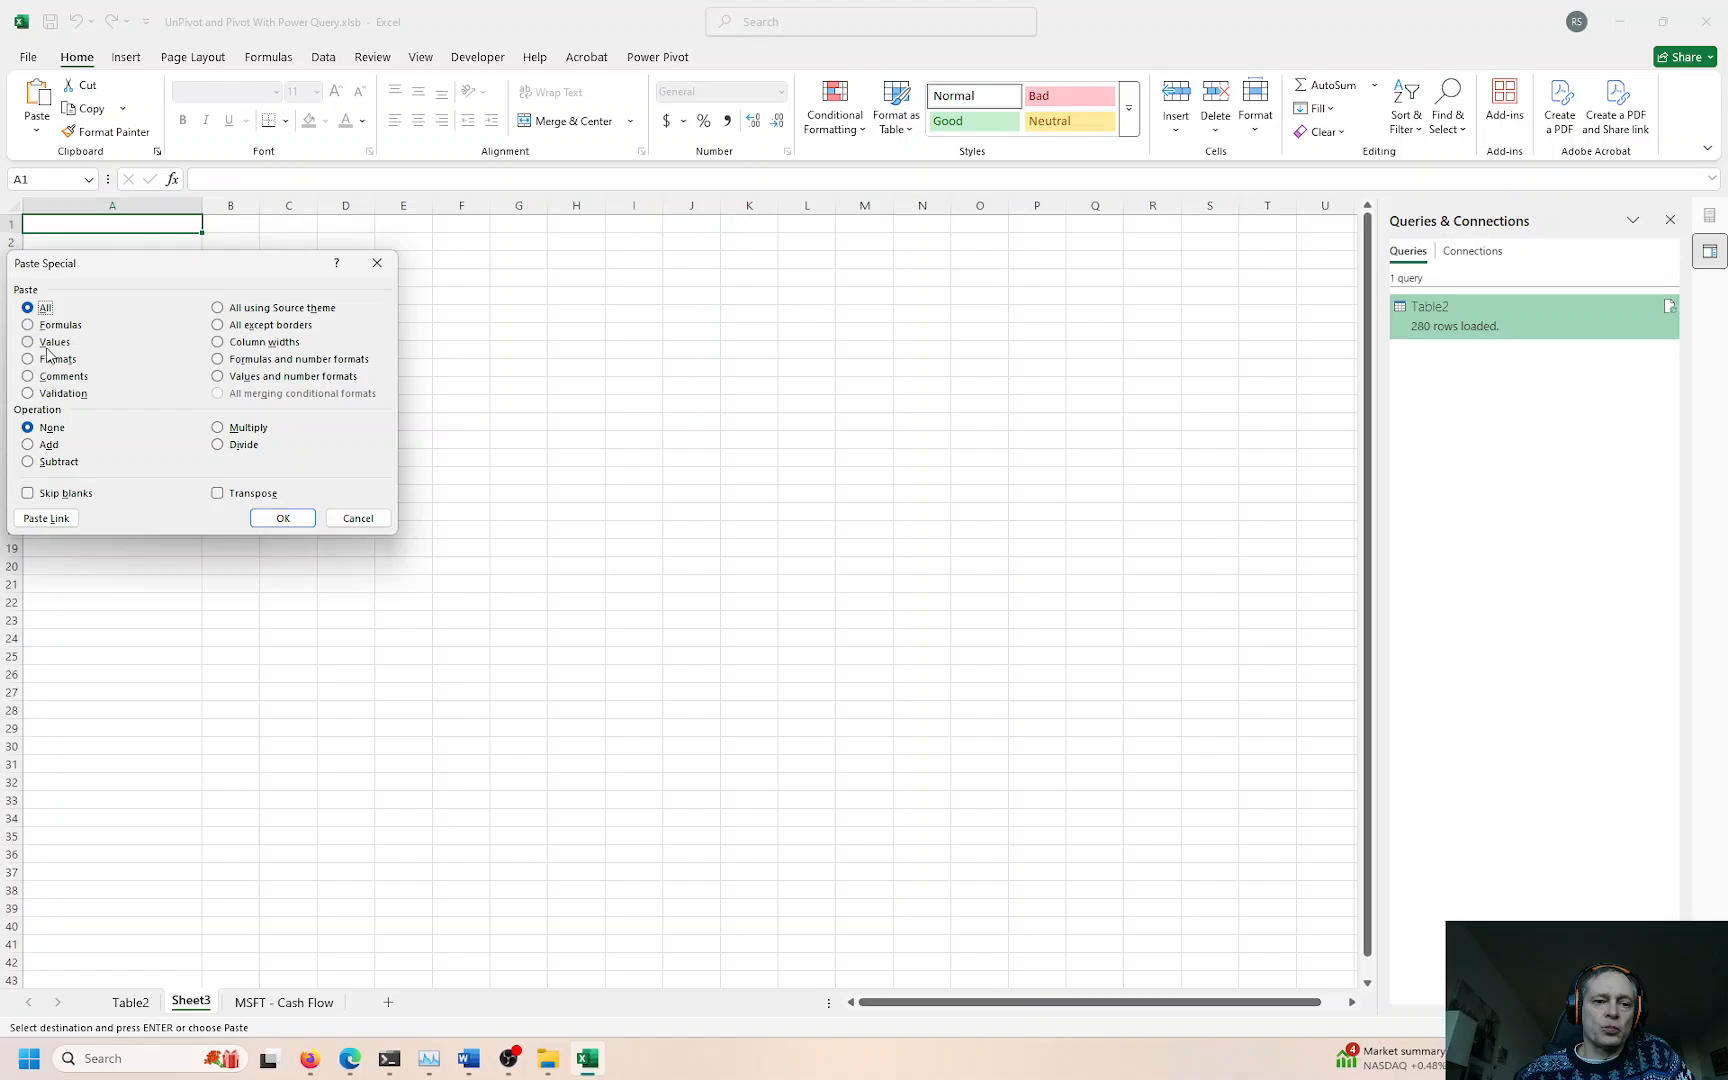
pyautogui.click(49, 343)
pyautogui.click(271, 517)
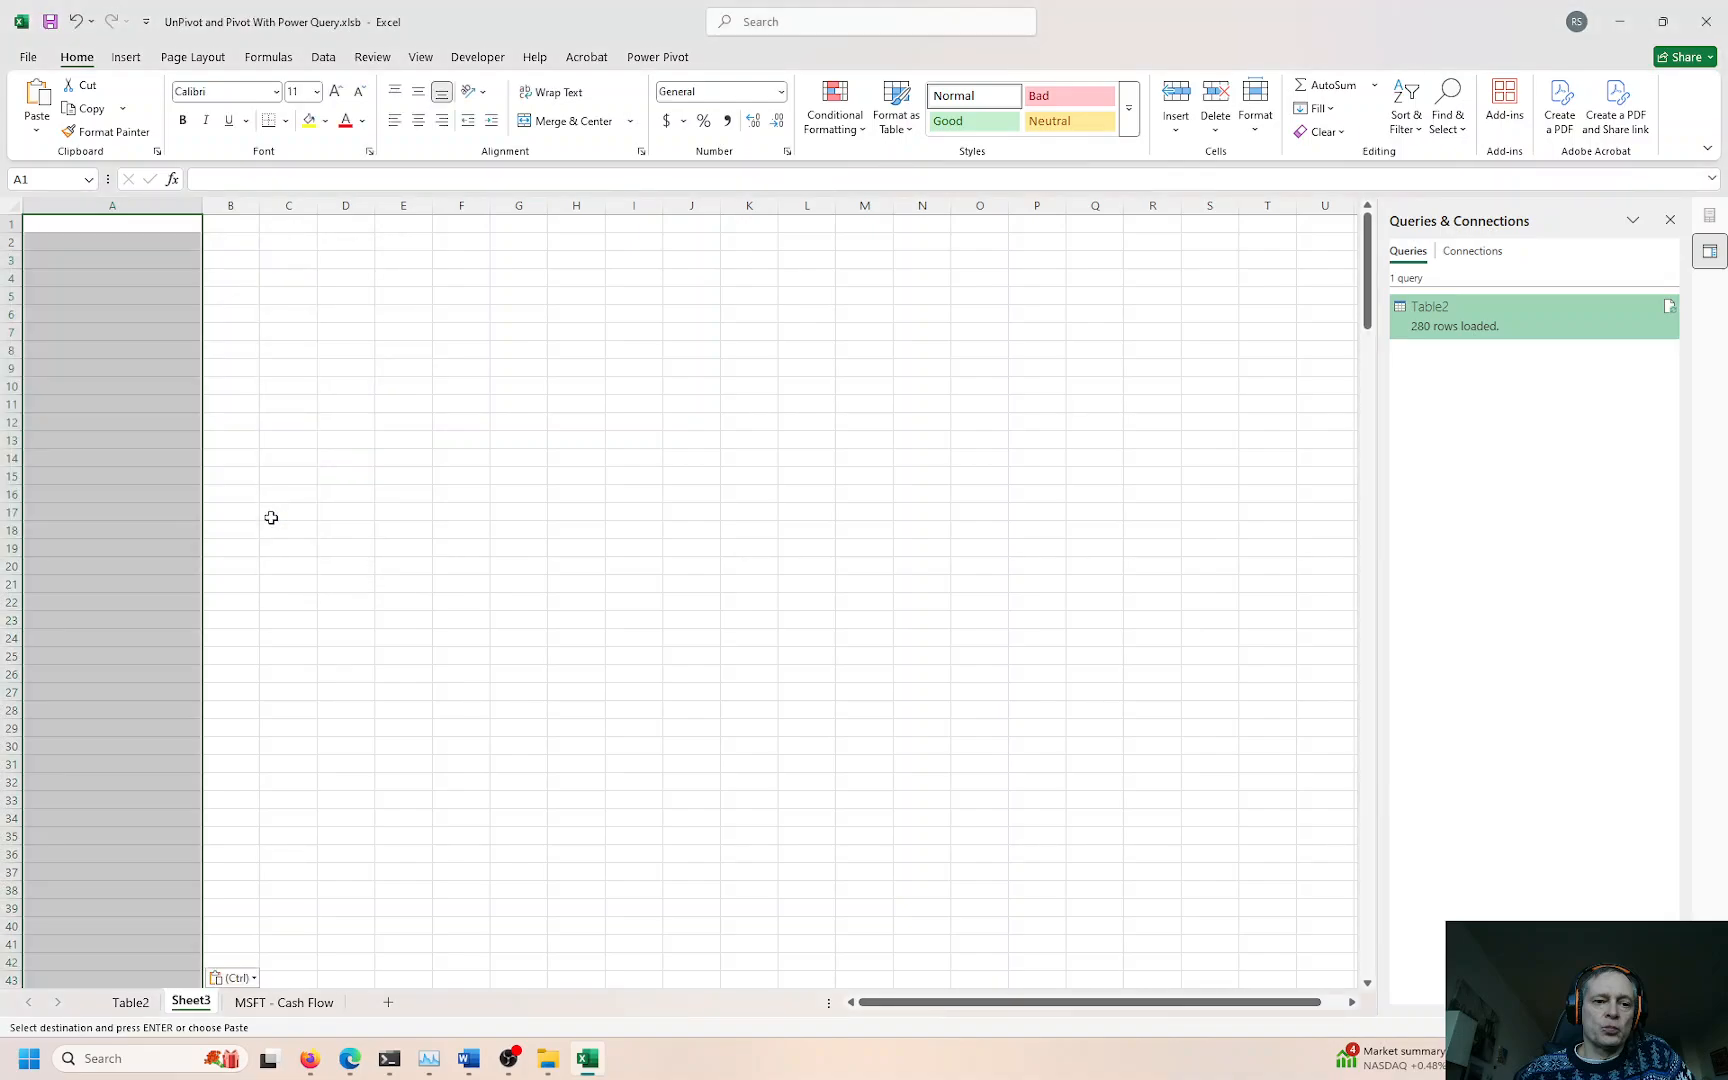
pyautogui.scroll(-6, 141, 722)
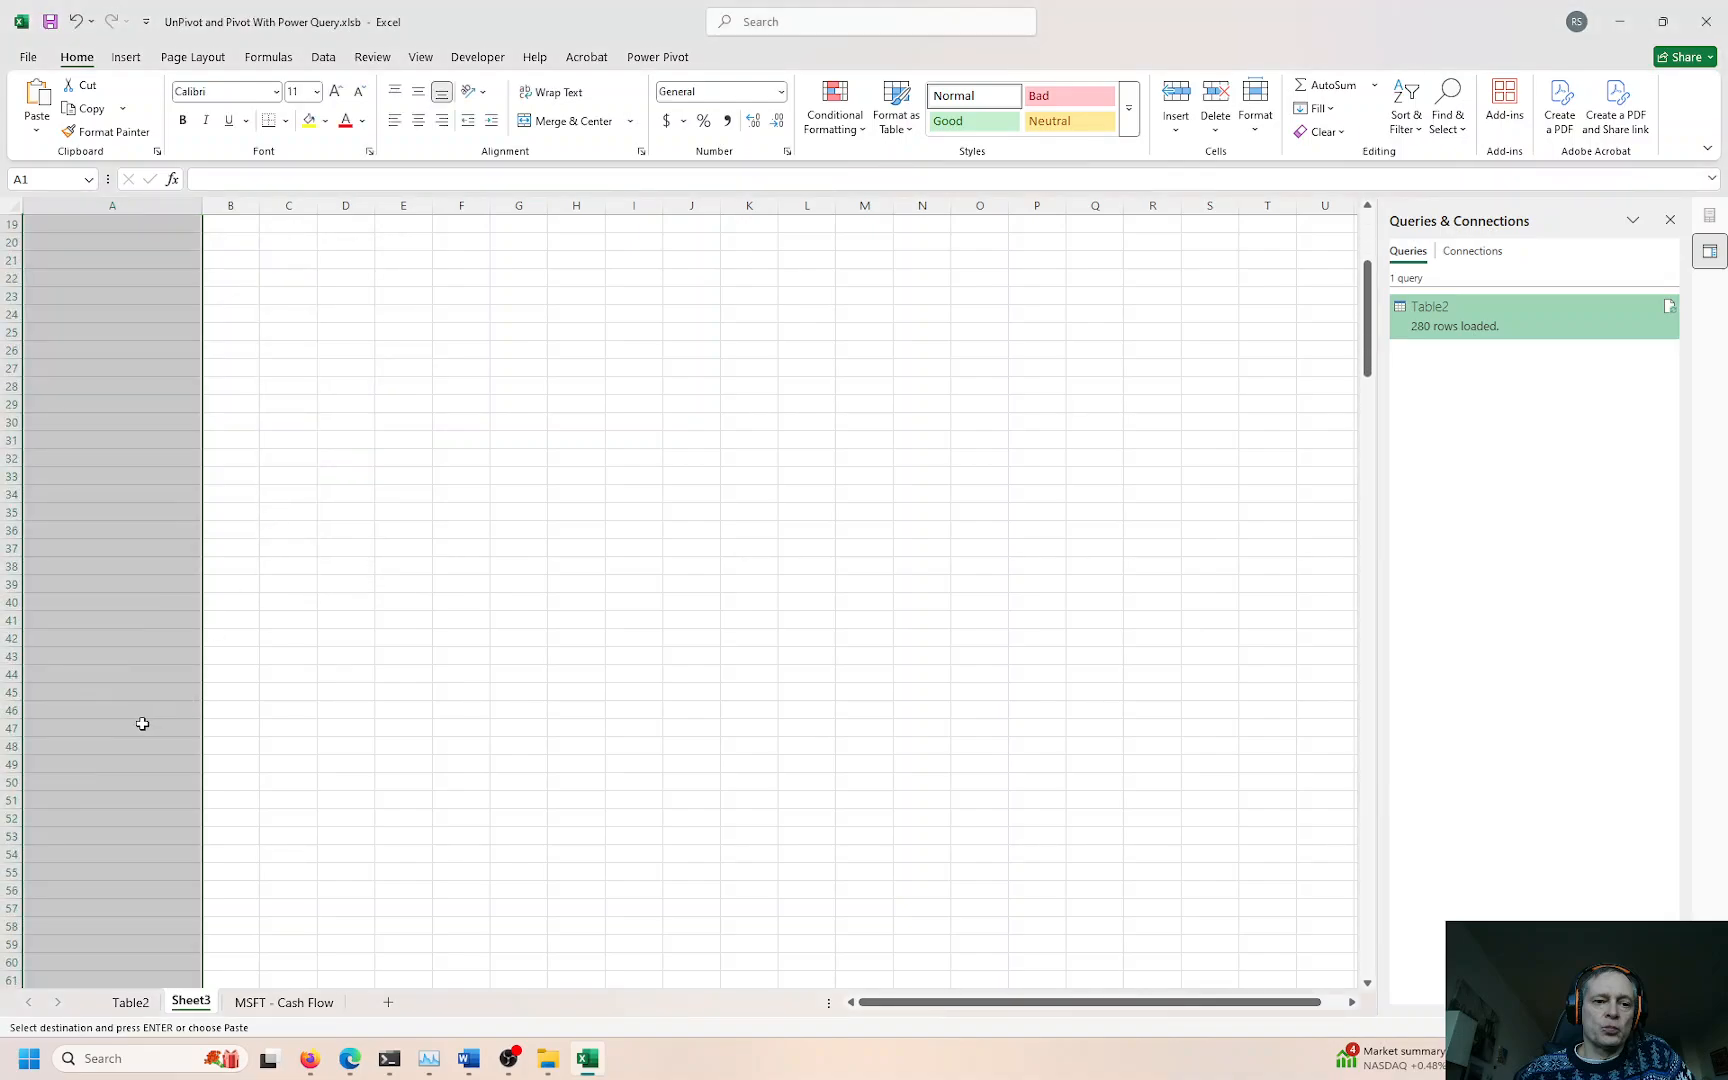
# Step: Return to the Table2 sheet and autofit column E to the uniques text
pyautogui.click(130, 1002)
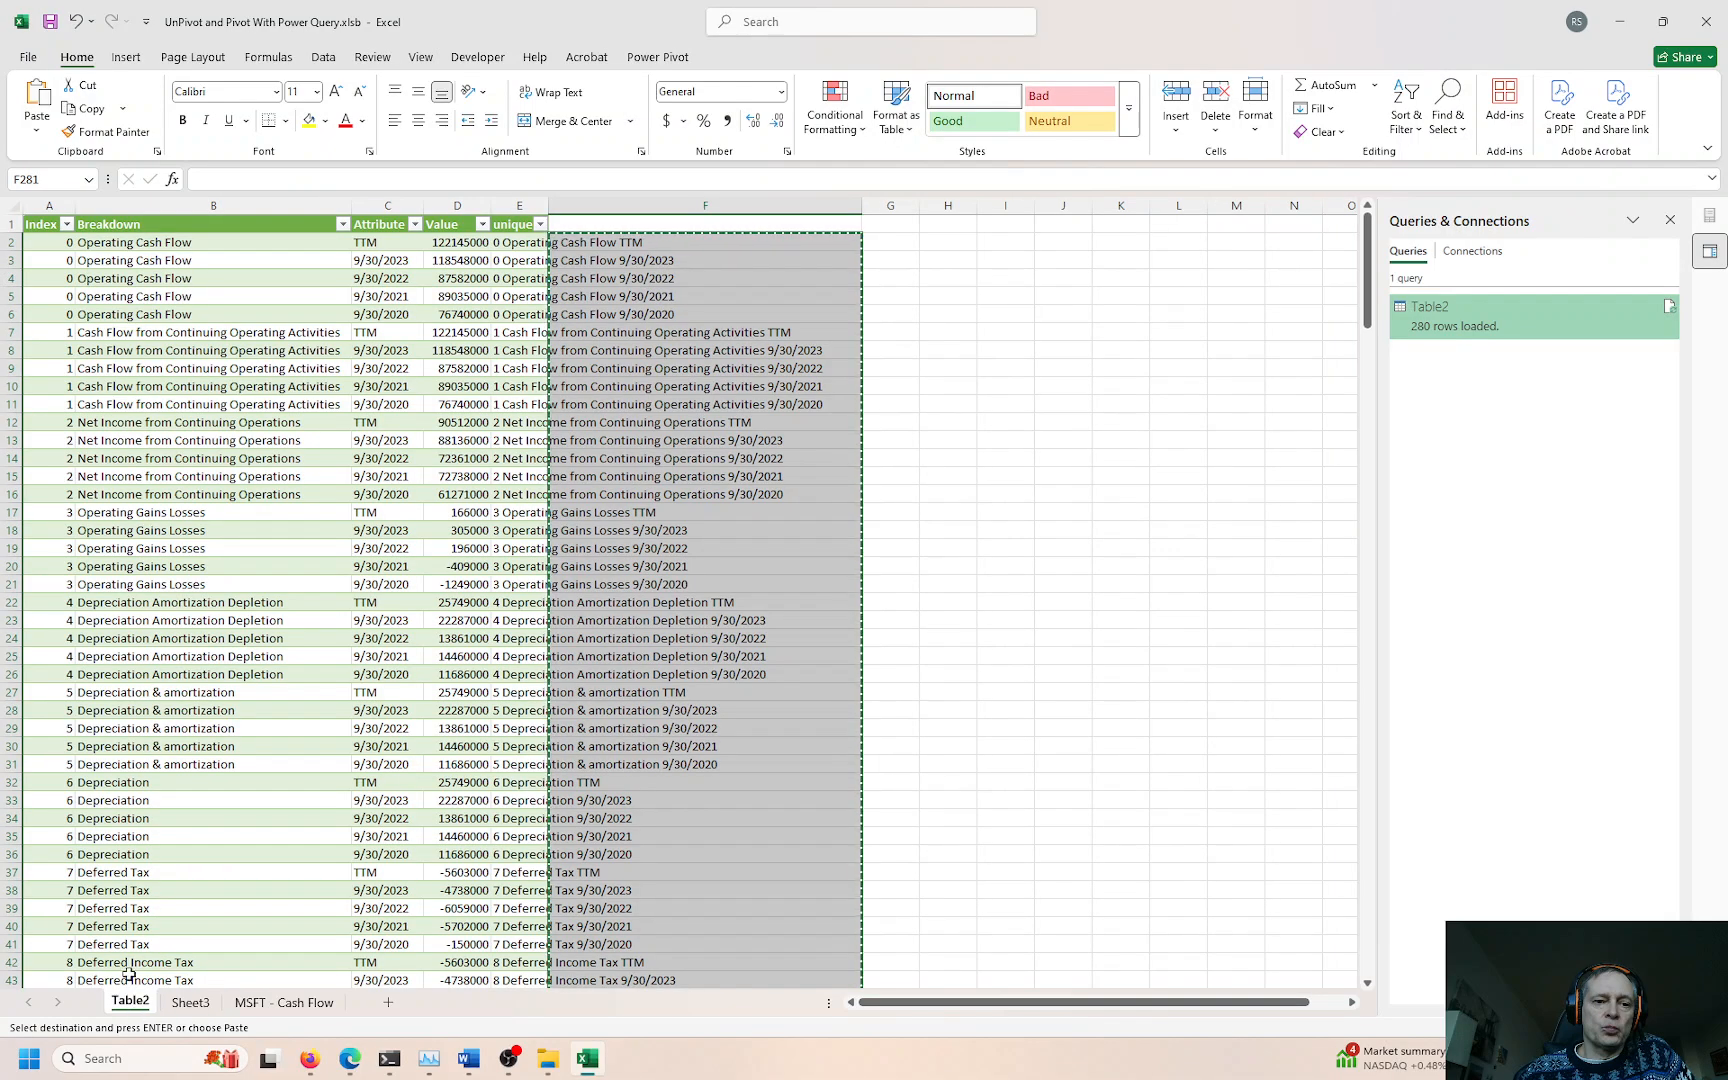
pyautogui.click(615, 243)
pyautogui.click(527, 242)
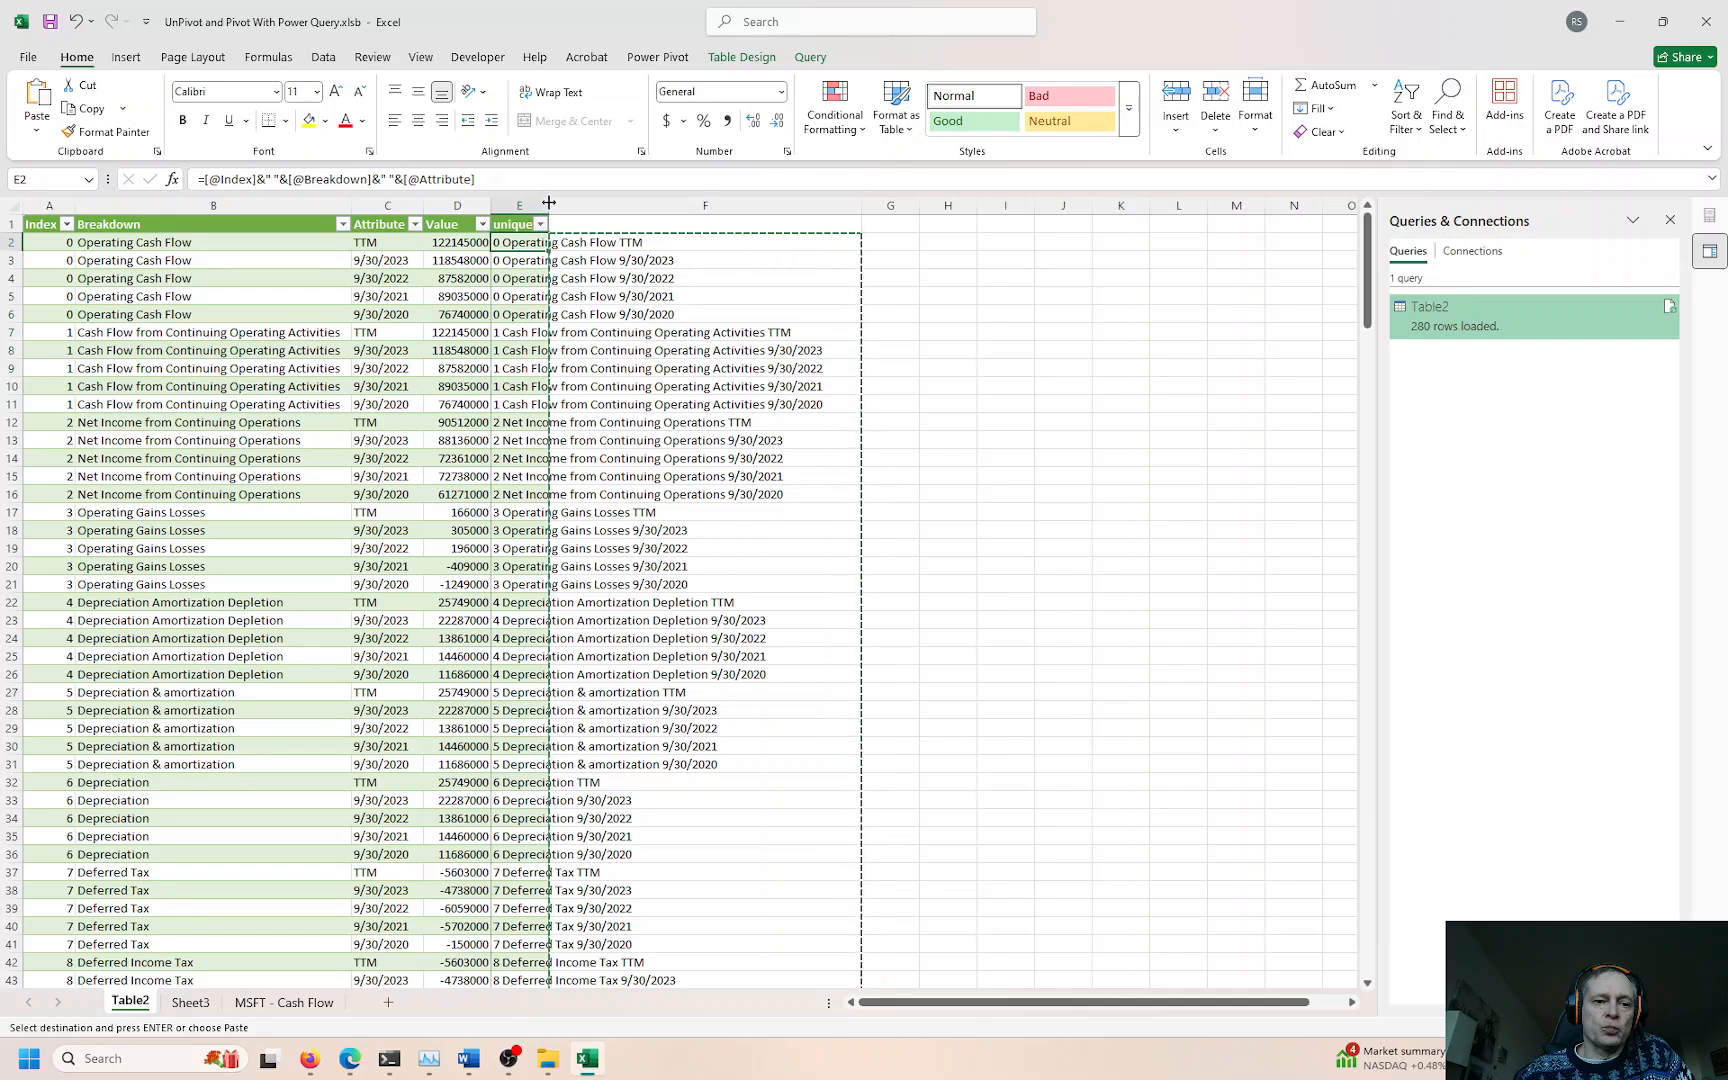
pyautogui.doubleClick(549, 203)
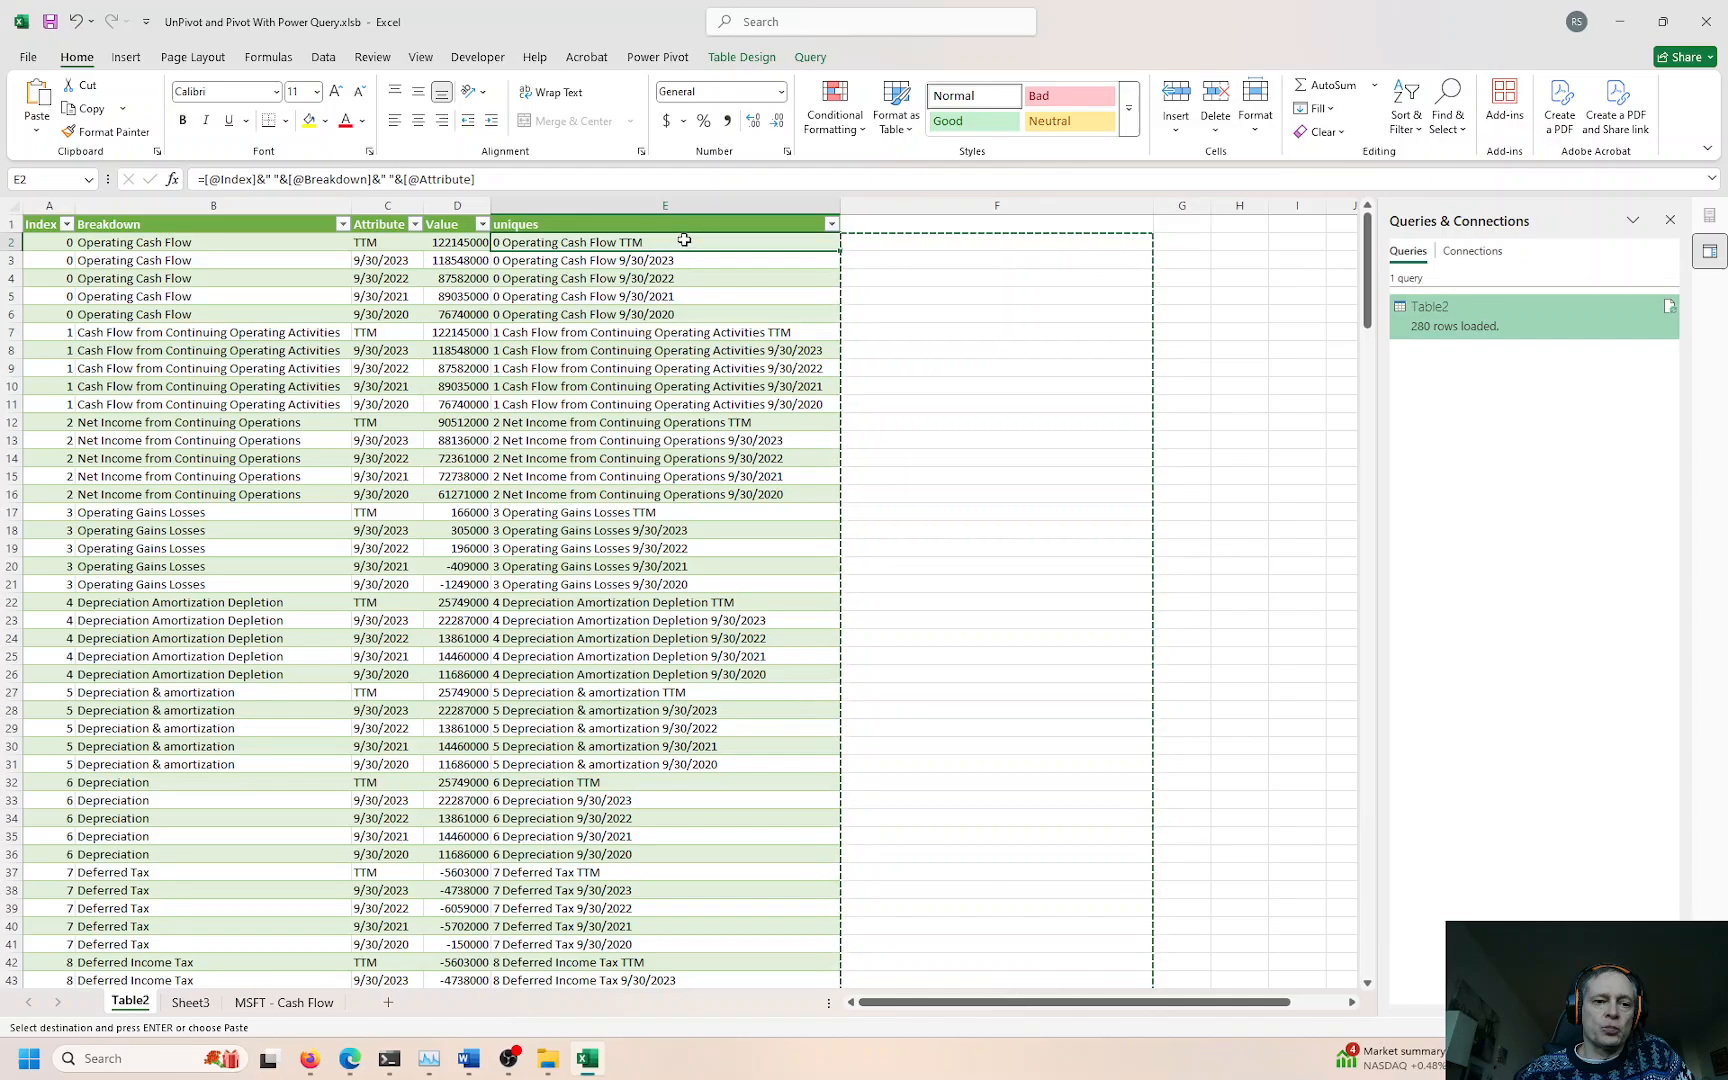
# Step: Copy all data cells of the uniques column and paste them into Sheet3 at A1 as values only
pyautogui.hotkey('ctrl', 'shift', 'Down')
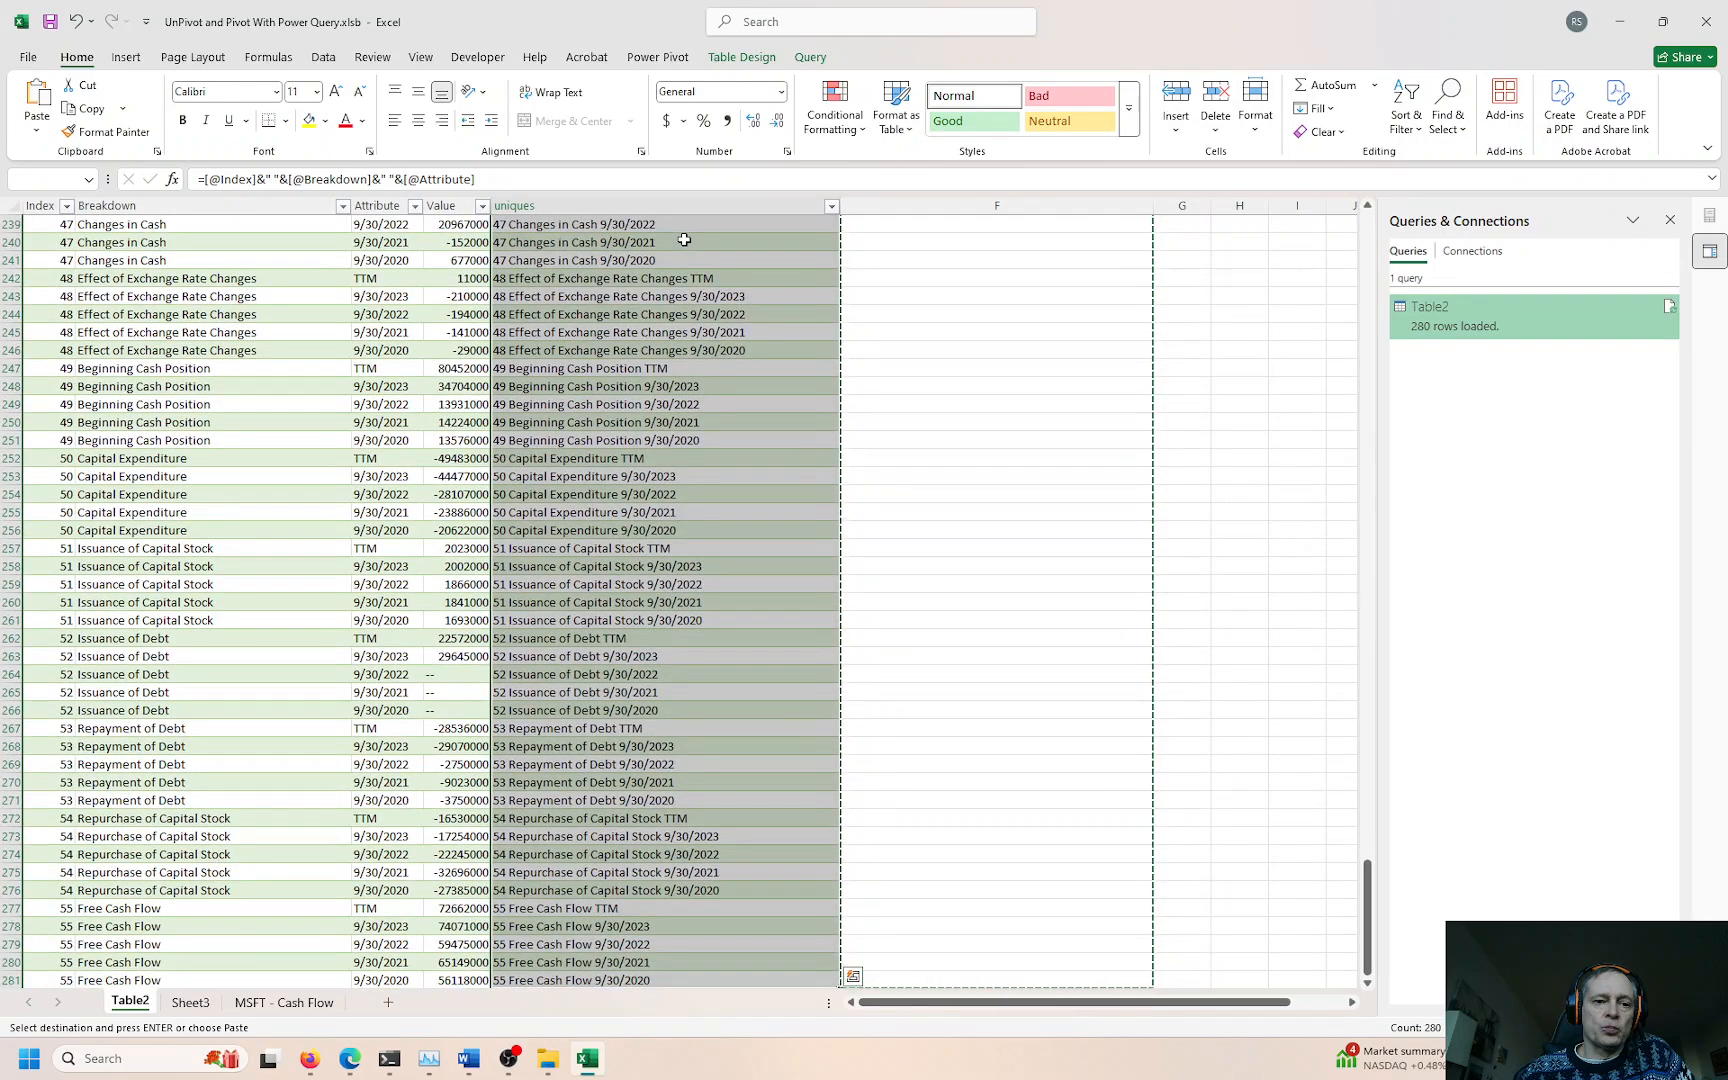
pyautogui.hotkey('ctrl', 'c')
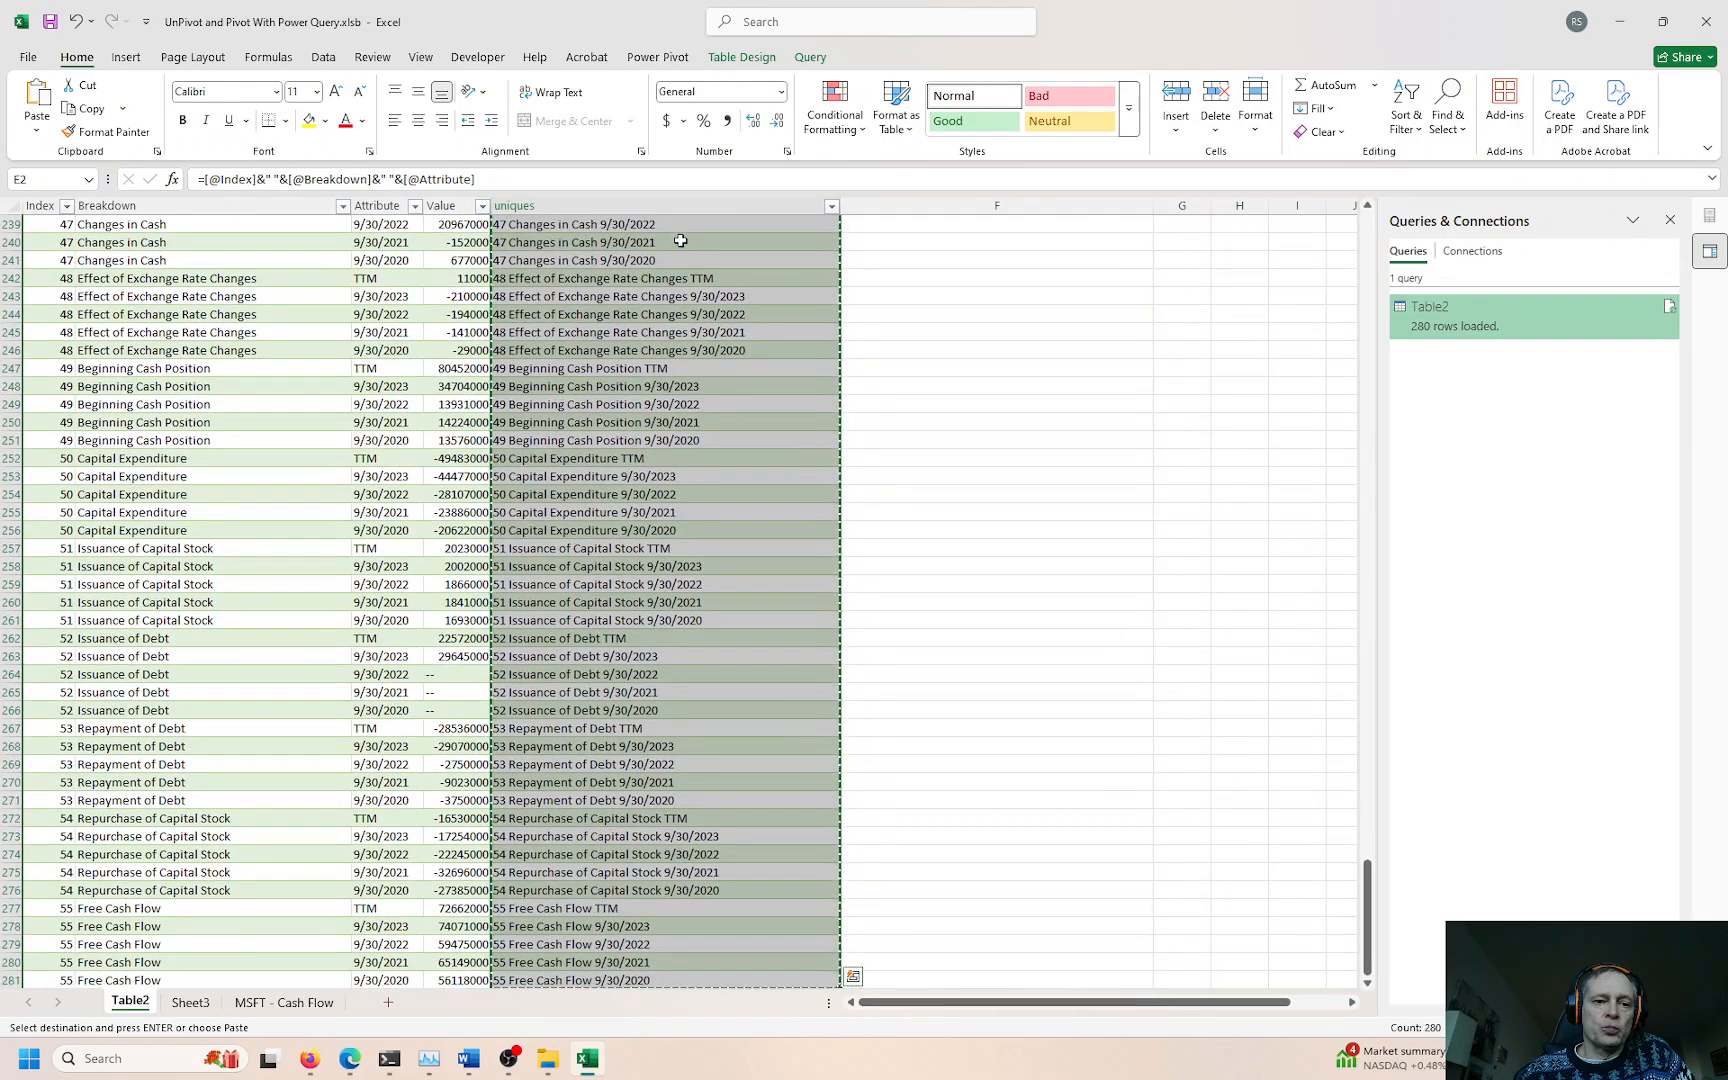
pyautogui.click(191, 1003)
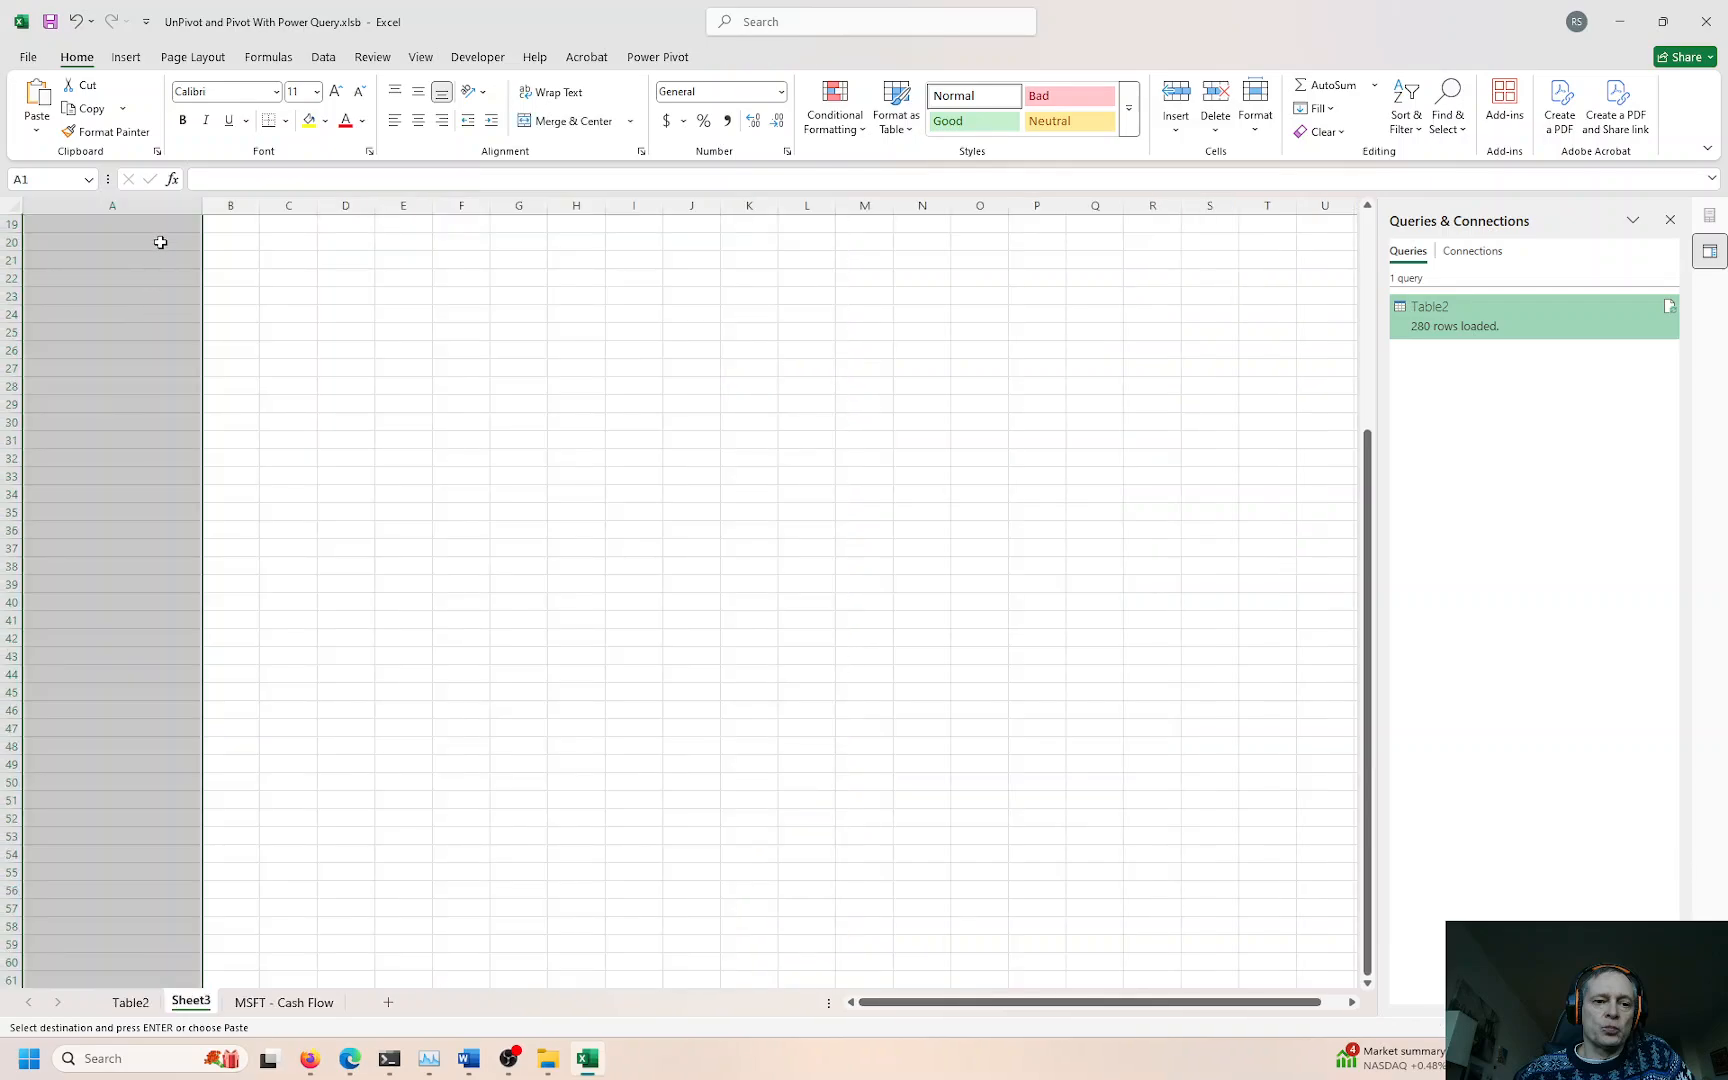
pyautogui.scroll(6, 158, 241)
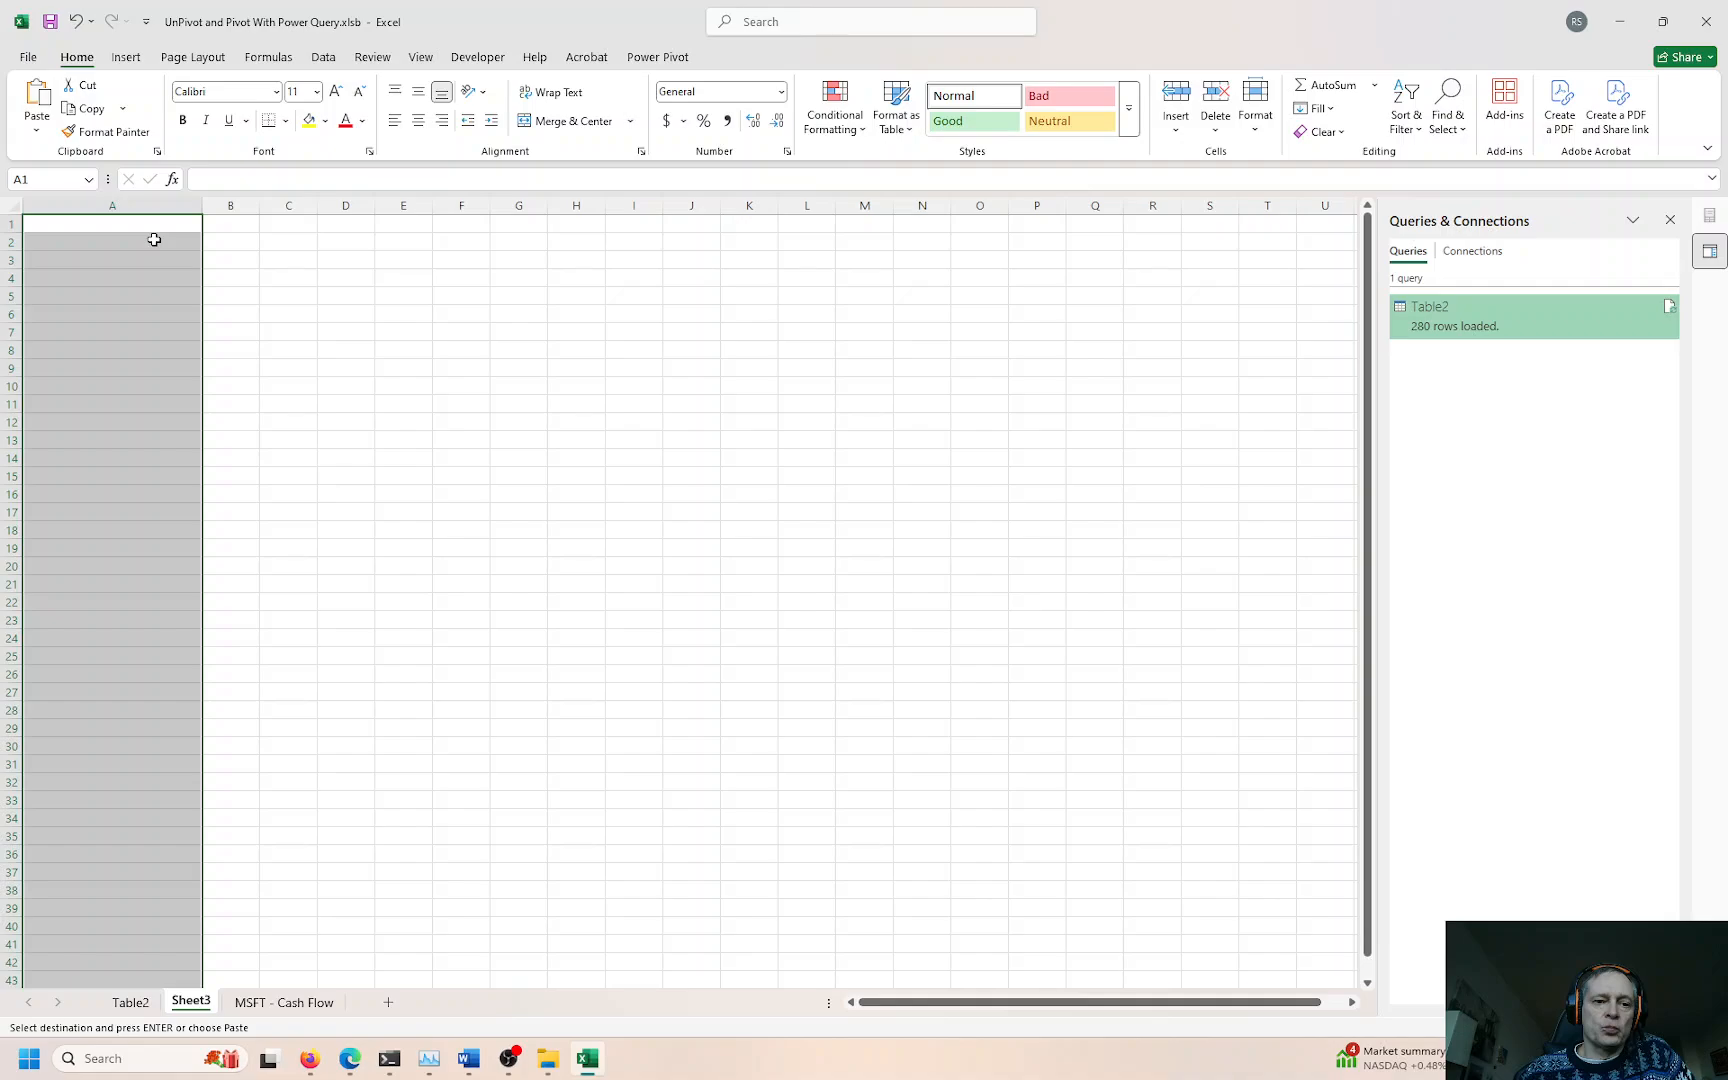
pyautogui.hotkey('ctrl', 'v')
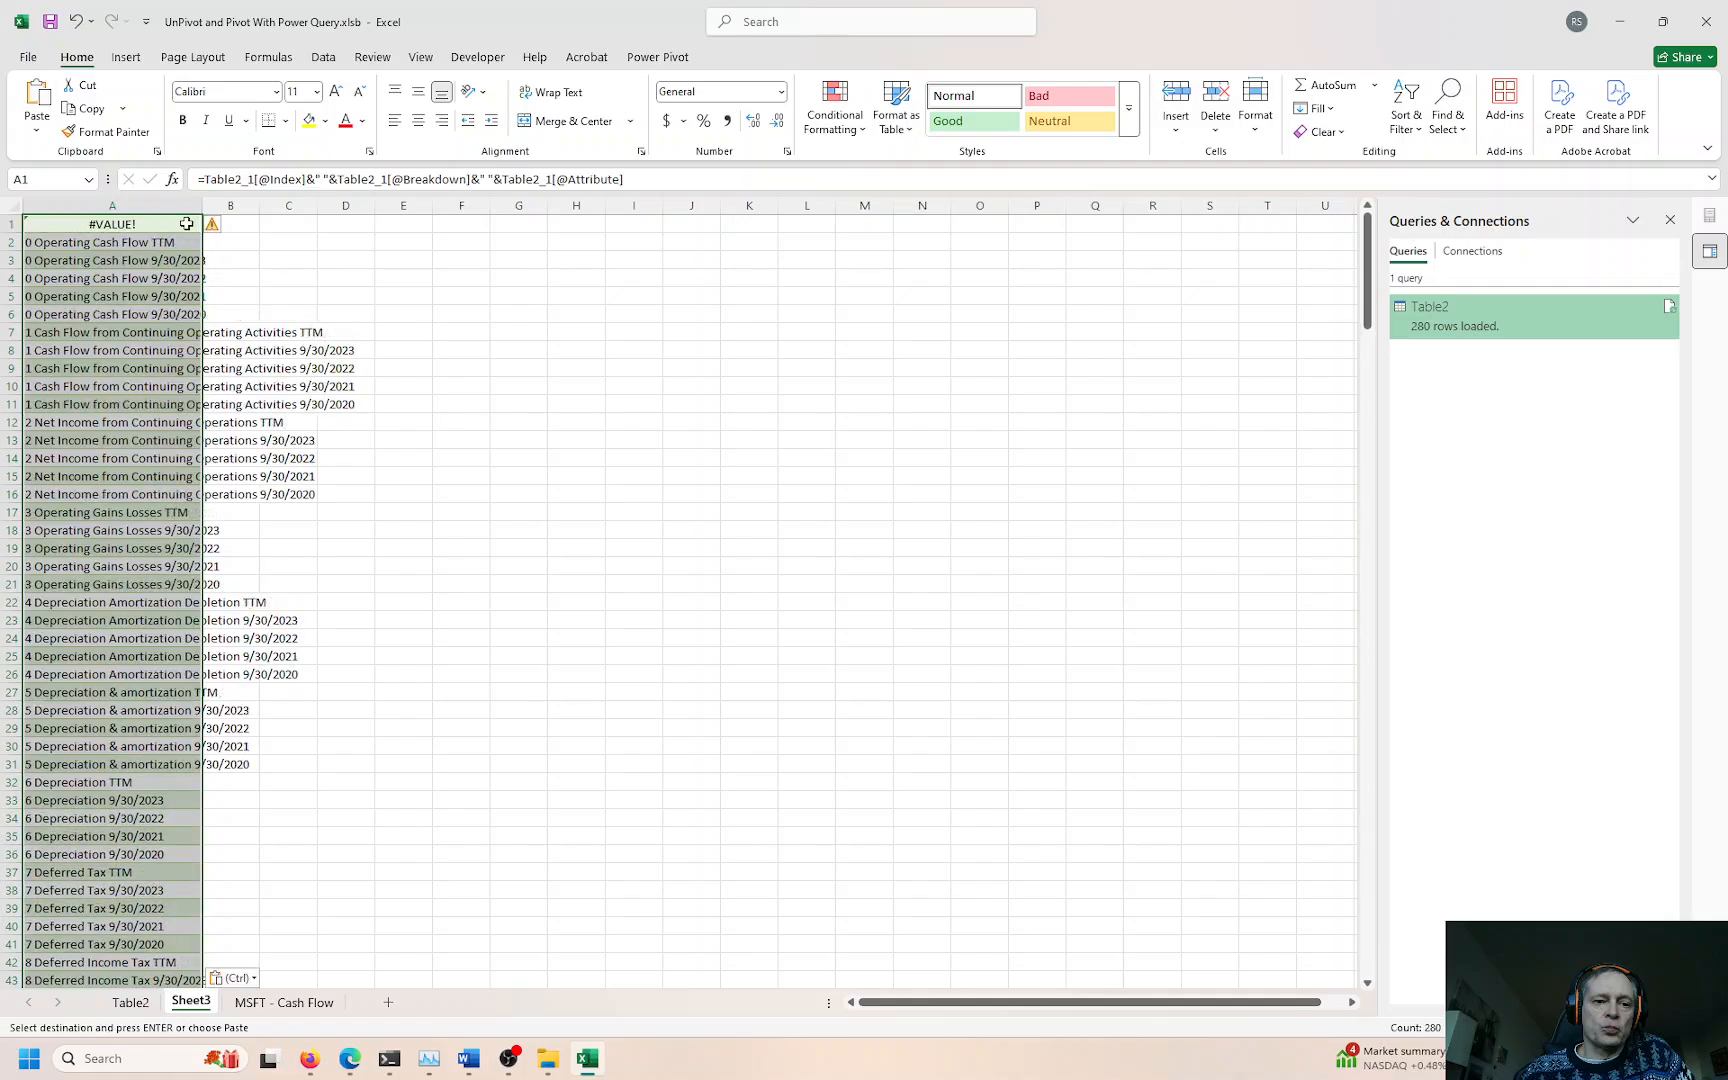
pyautogui.rightClick(186, 224)
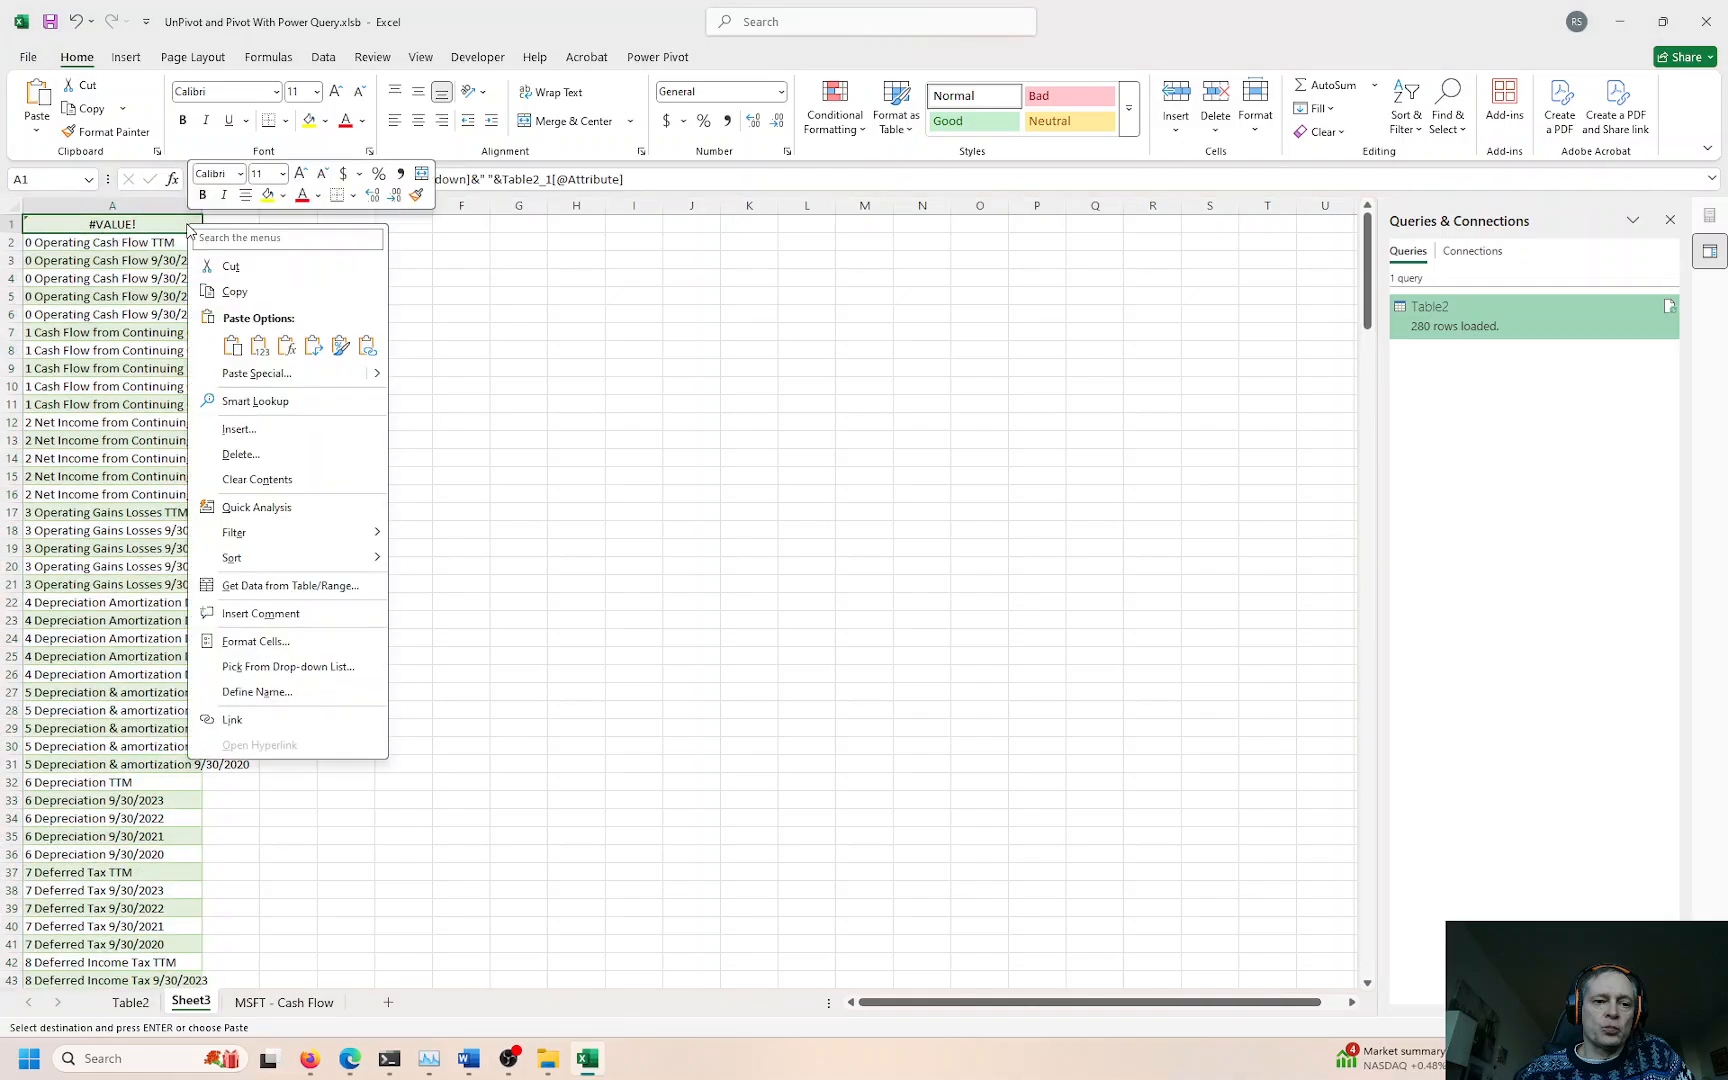
pyautogui.click(262, 374)
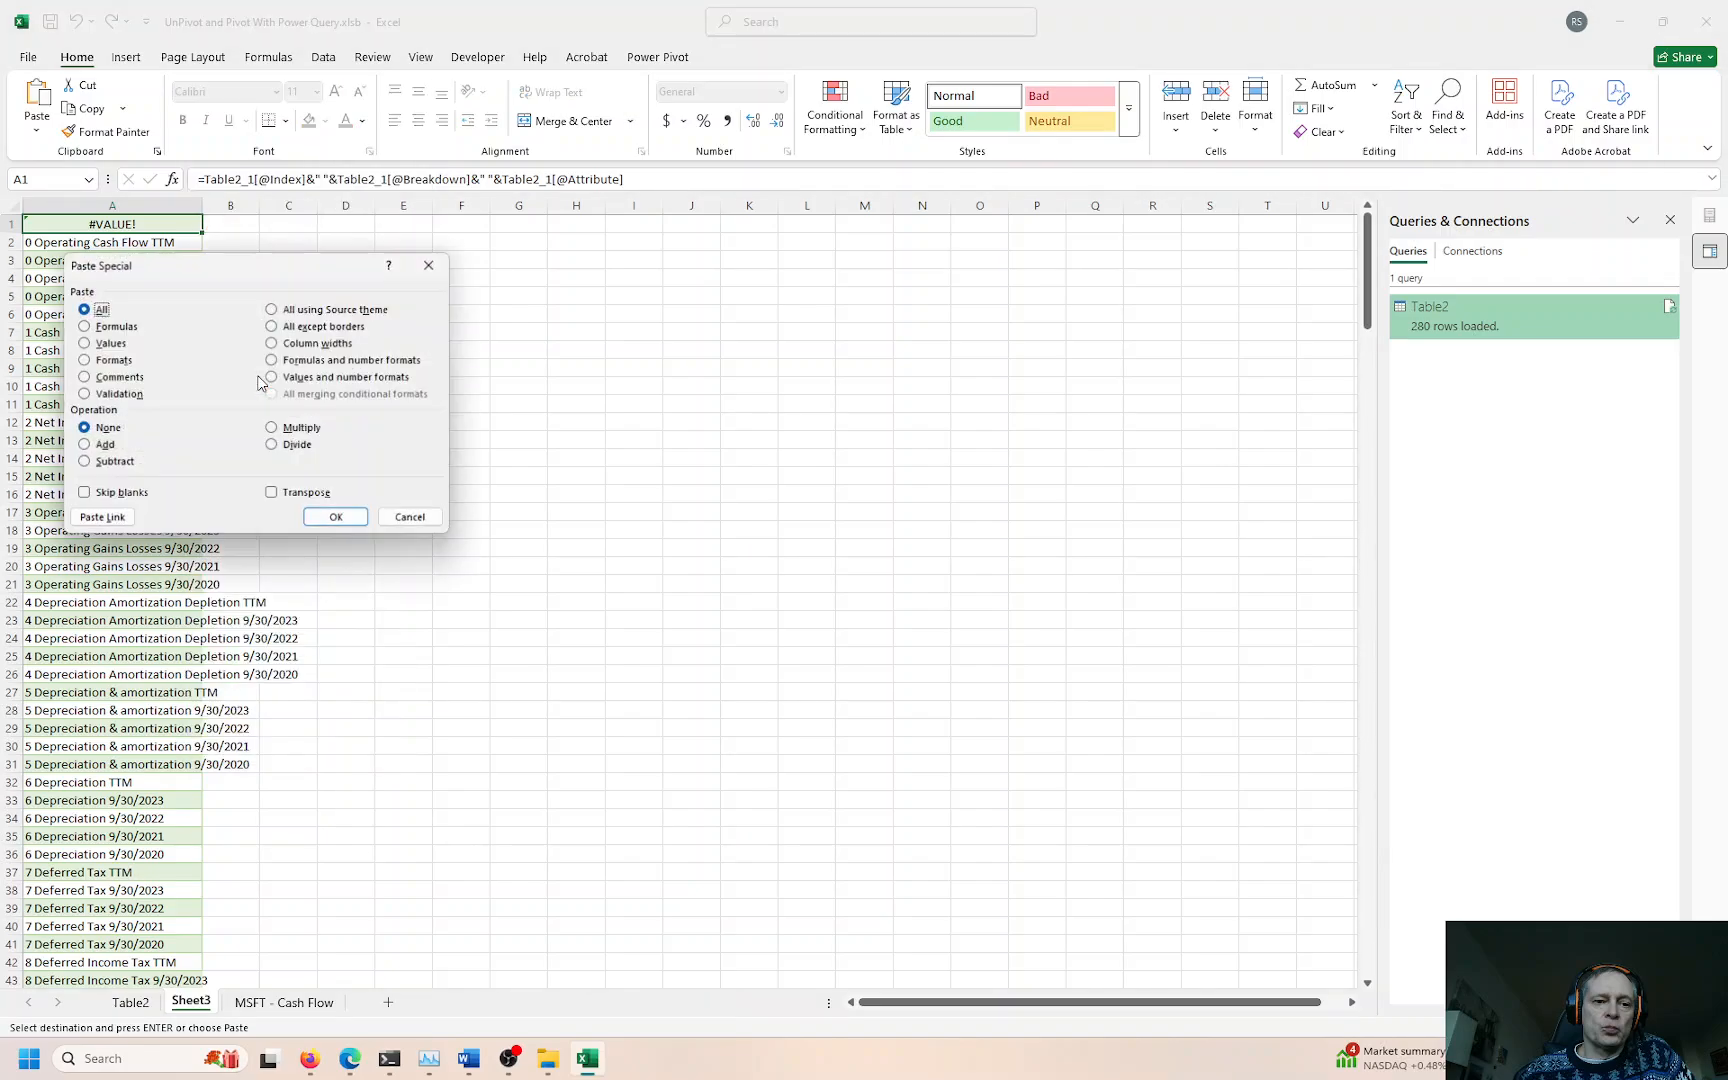
pyautogui.click(88, 343)
pyautogui.click(319, 519)
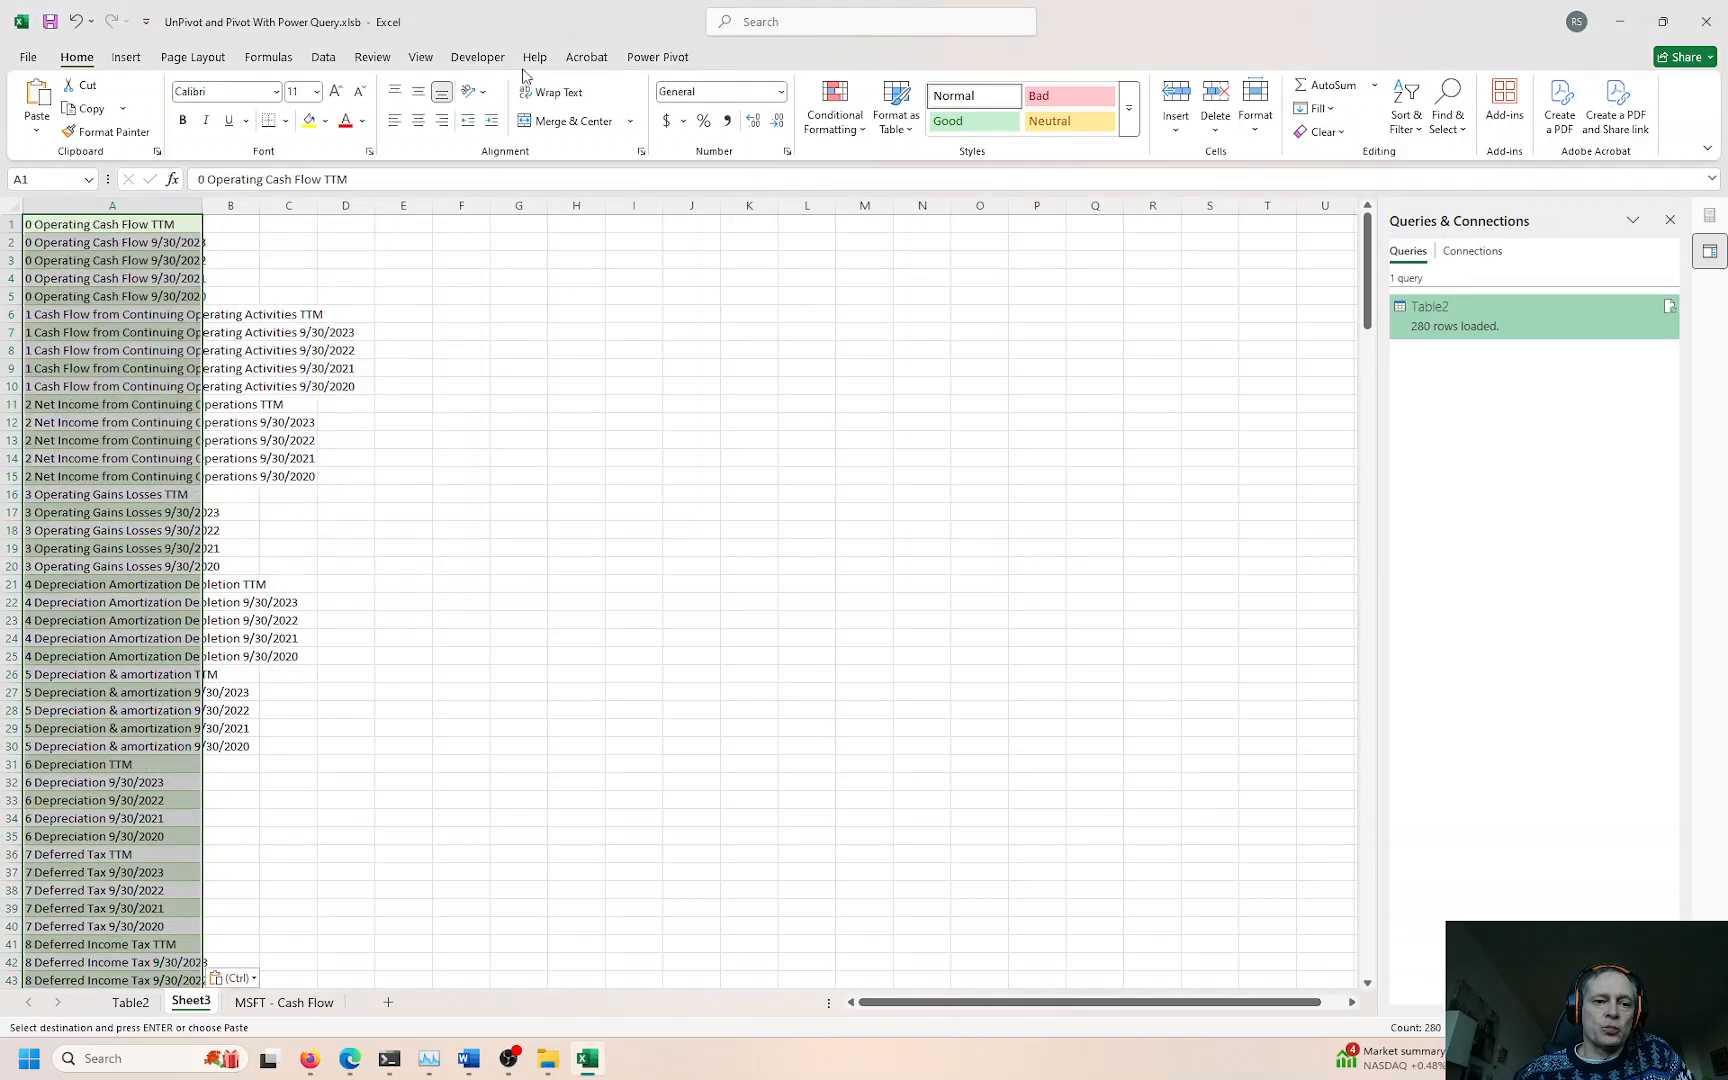
# Step: Run Remove Duplicates on the pasted keys in column A of Sheet3
pyautogui.click(318, 59)
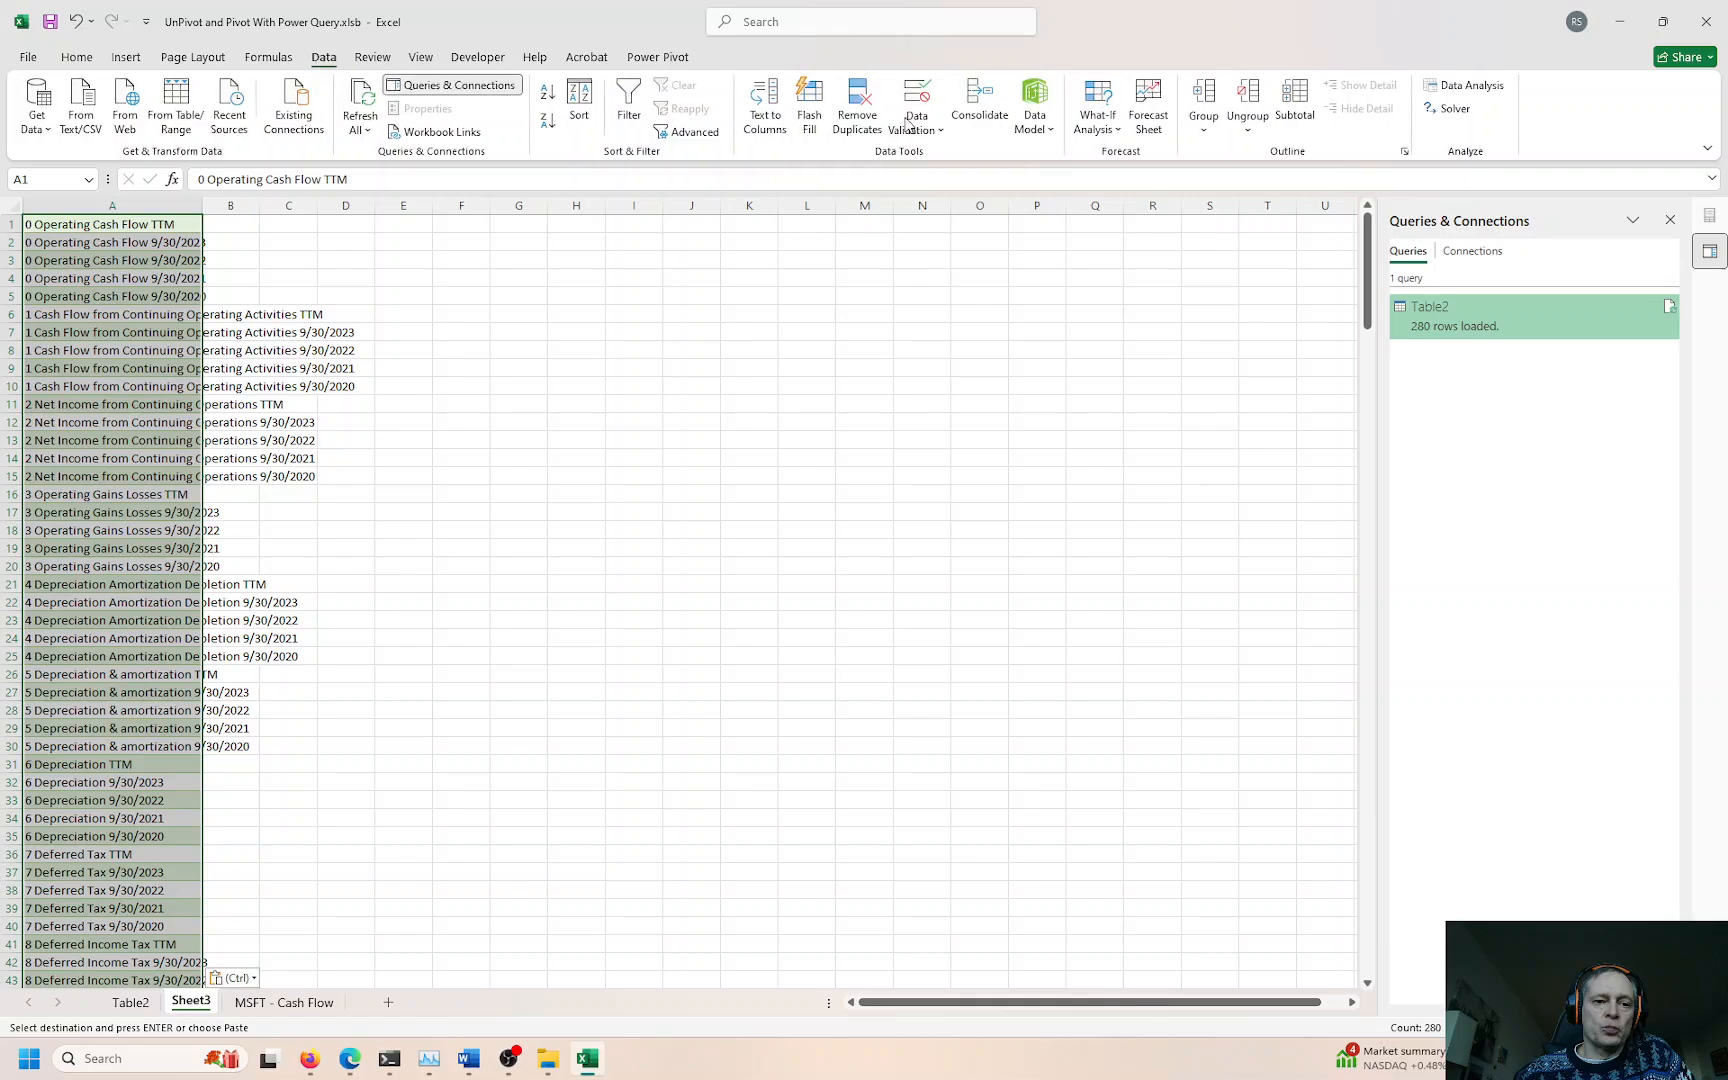
pyautogui.click(848, 106)
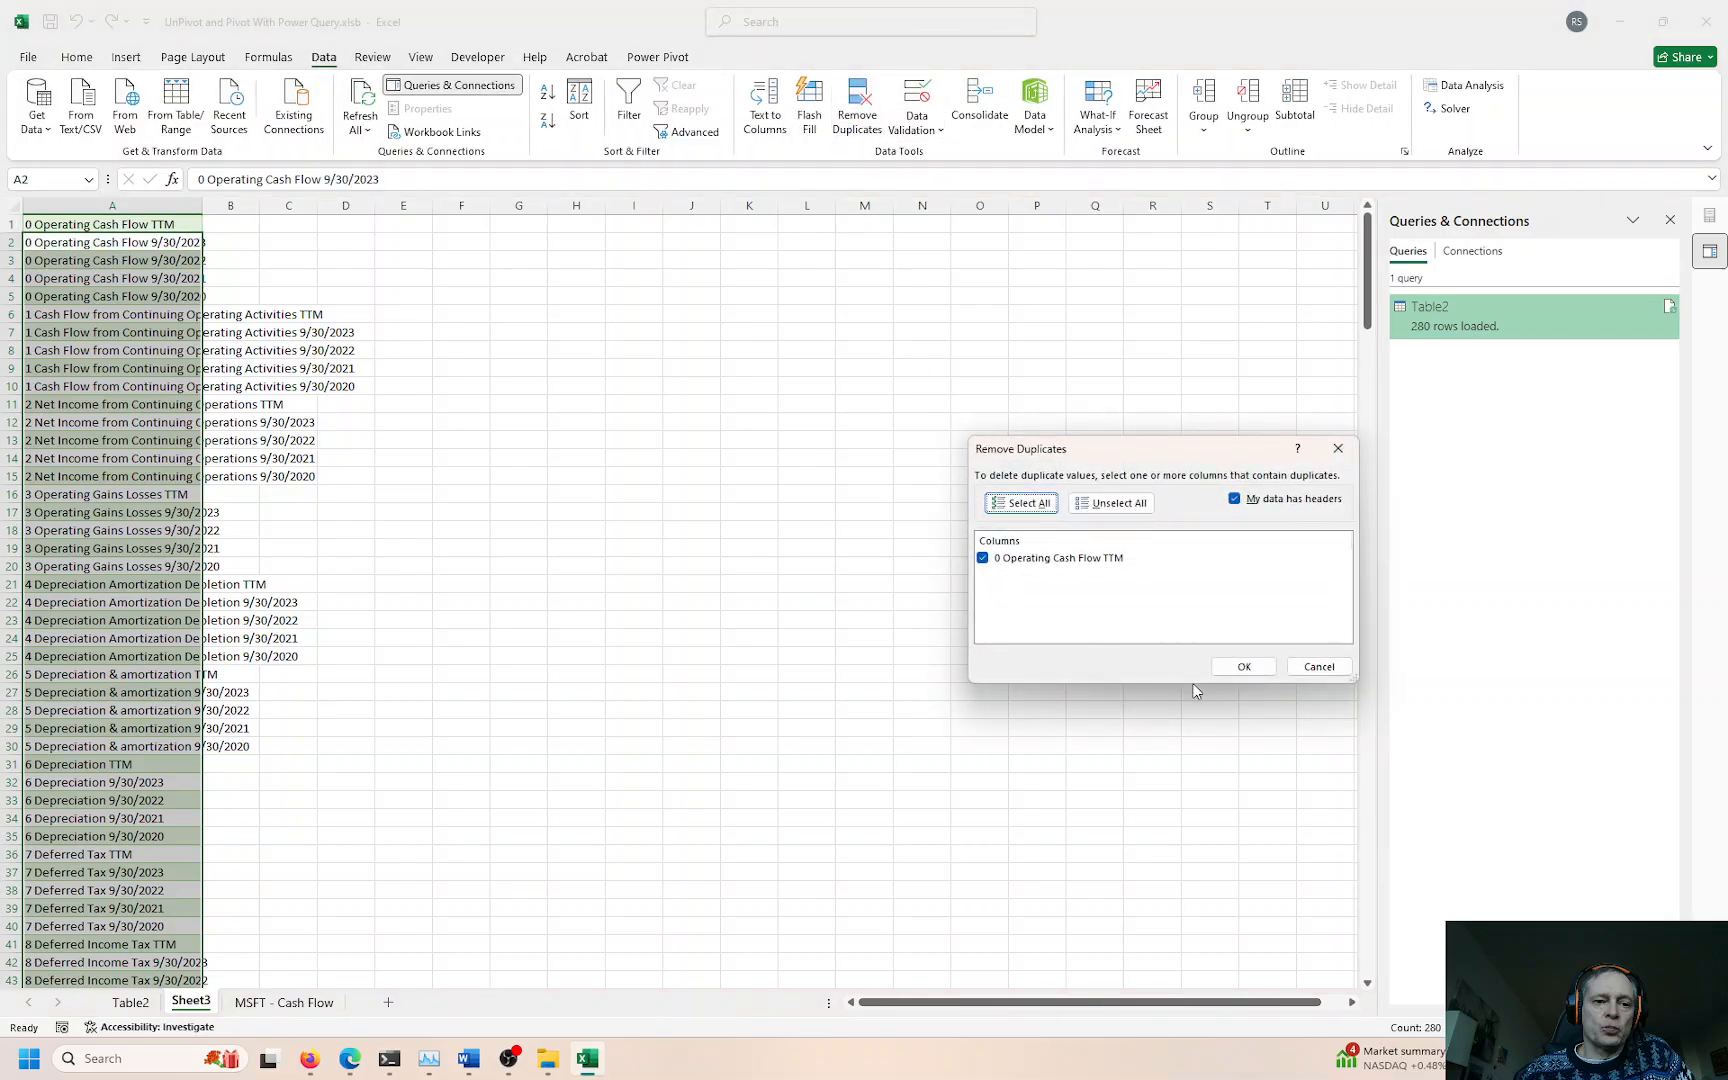
pyautogui.click(1242, 667)
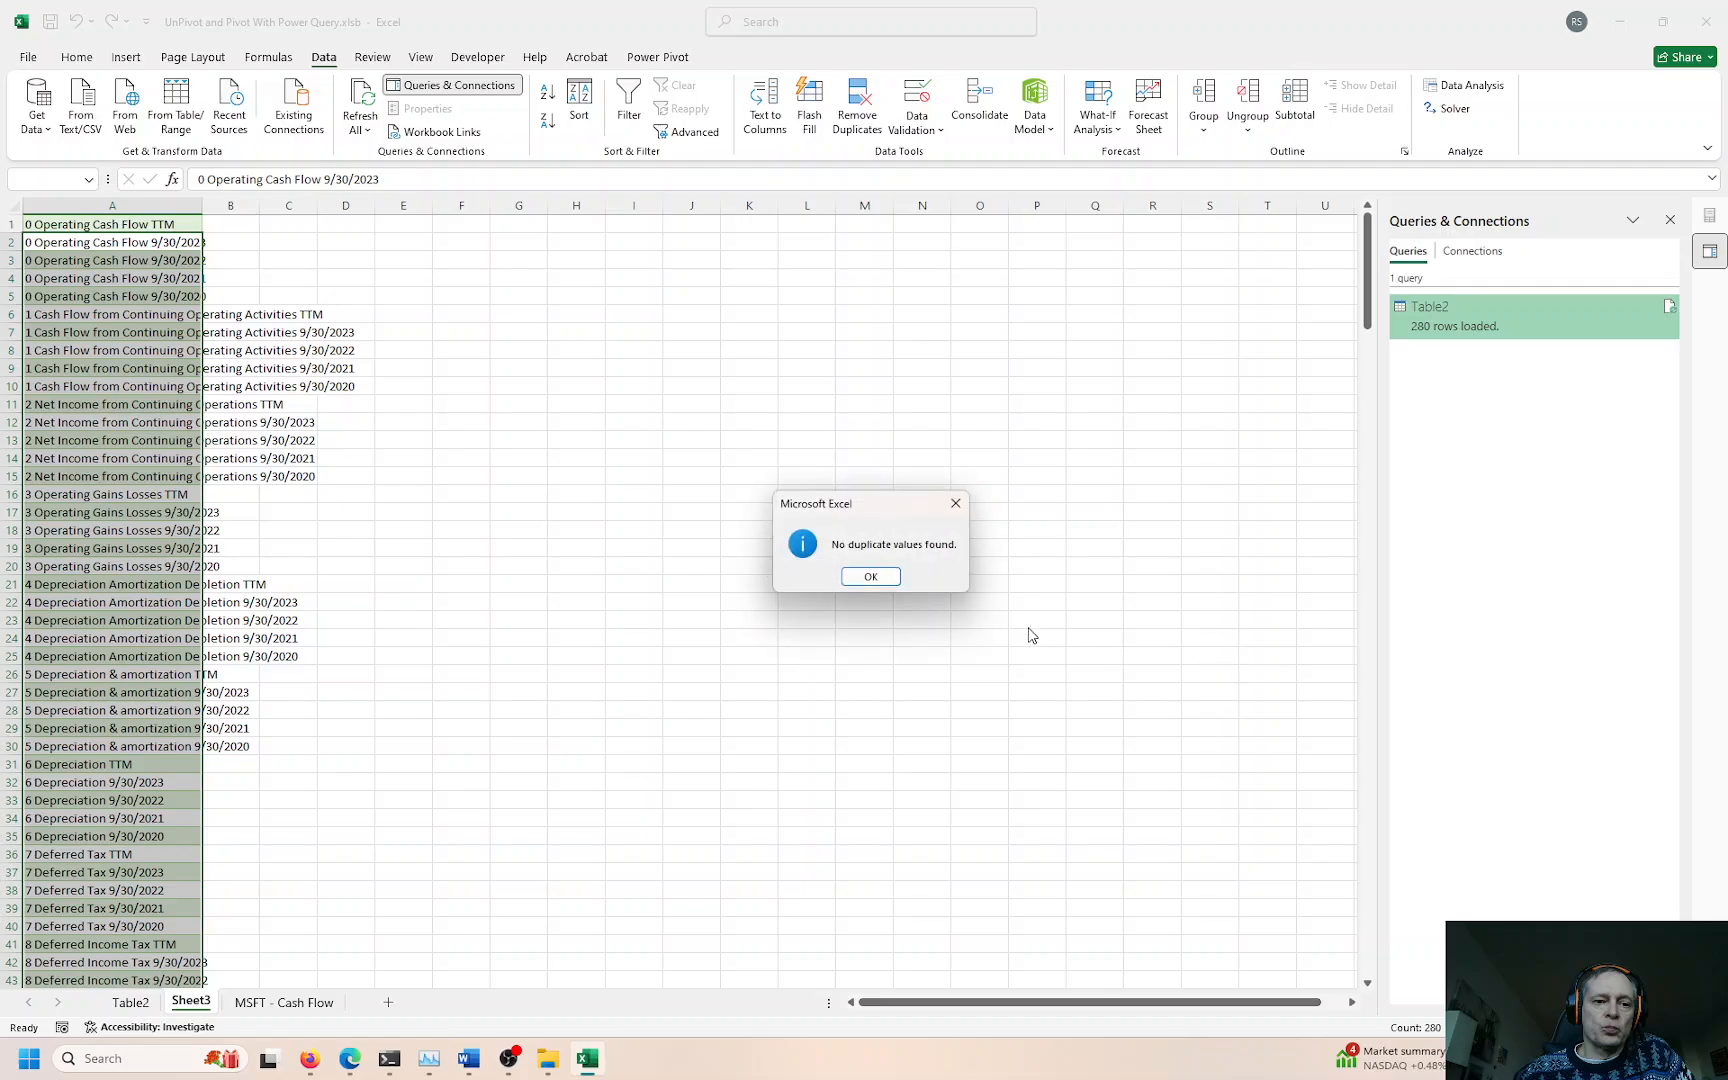
pyautogui.click(897, 580)
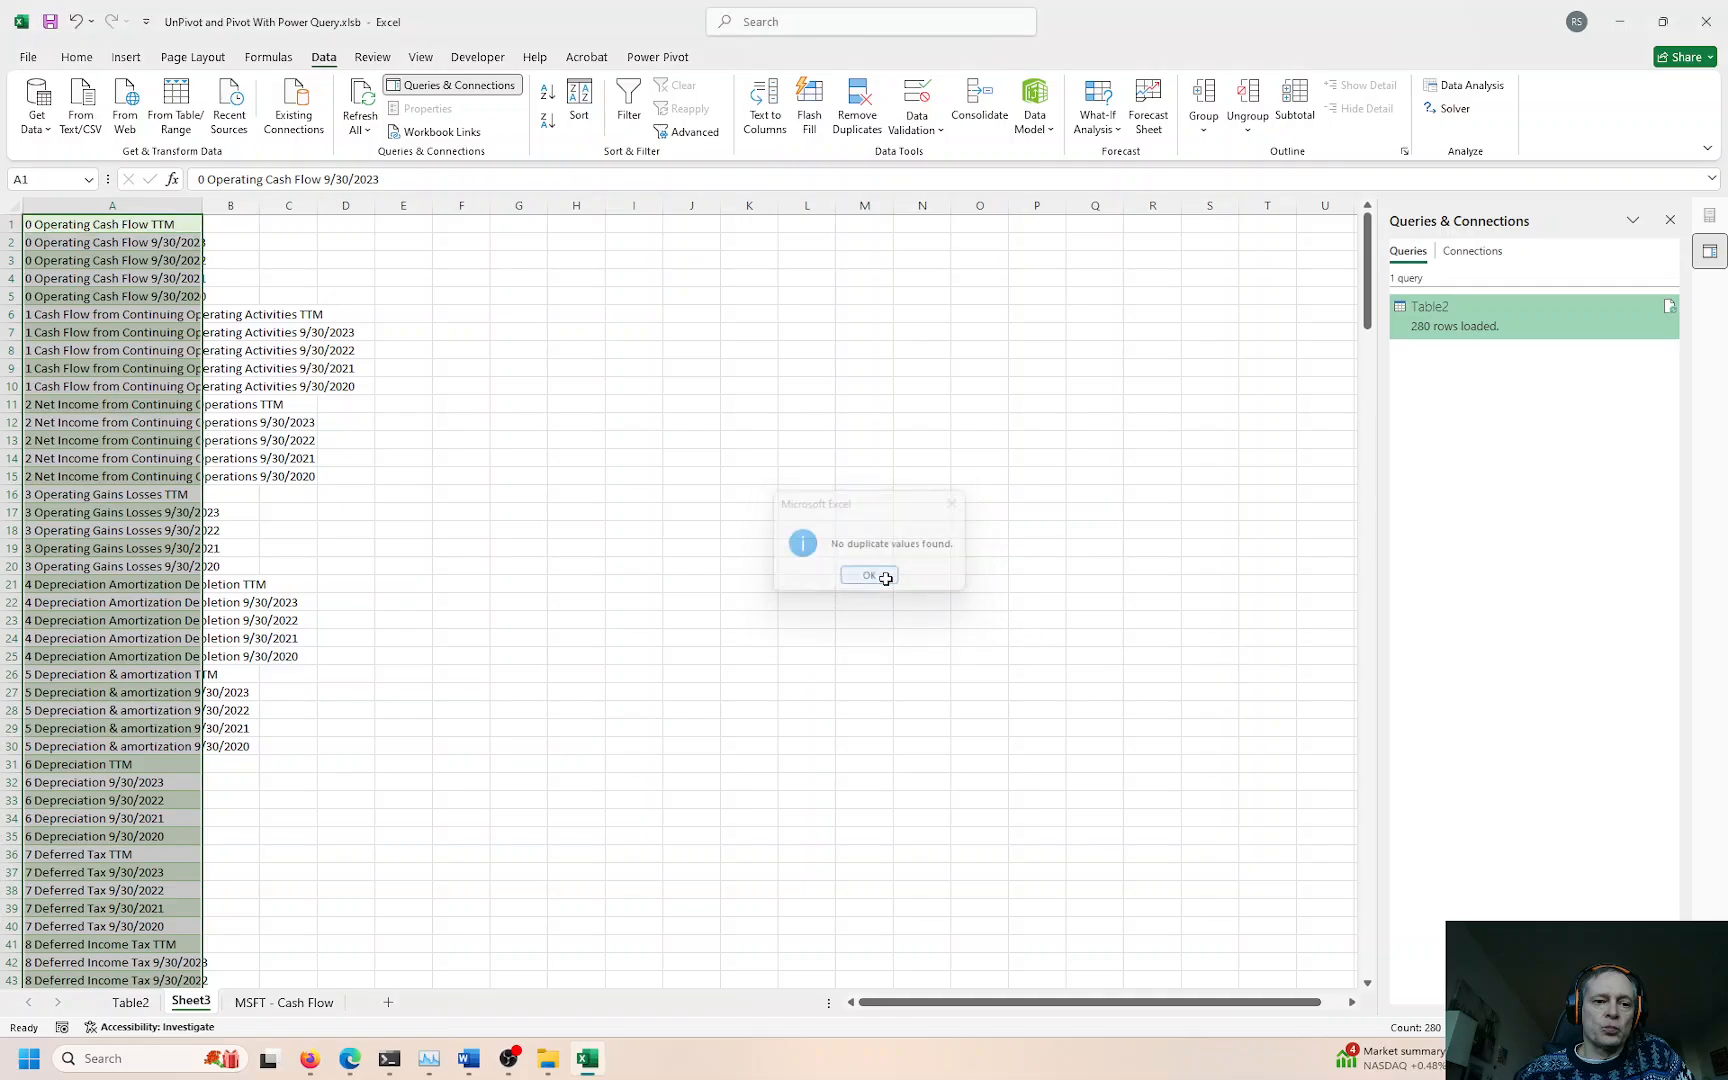
# Step: Delete Sheet3 from the workbook
pyautogui.rightClick(190, 1003)
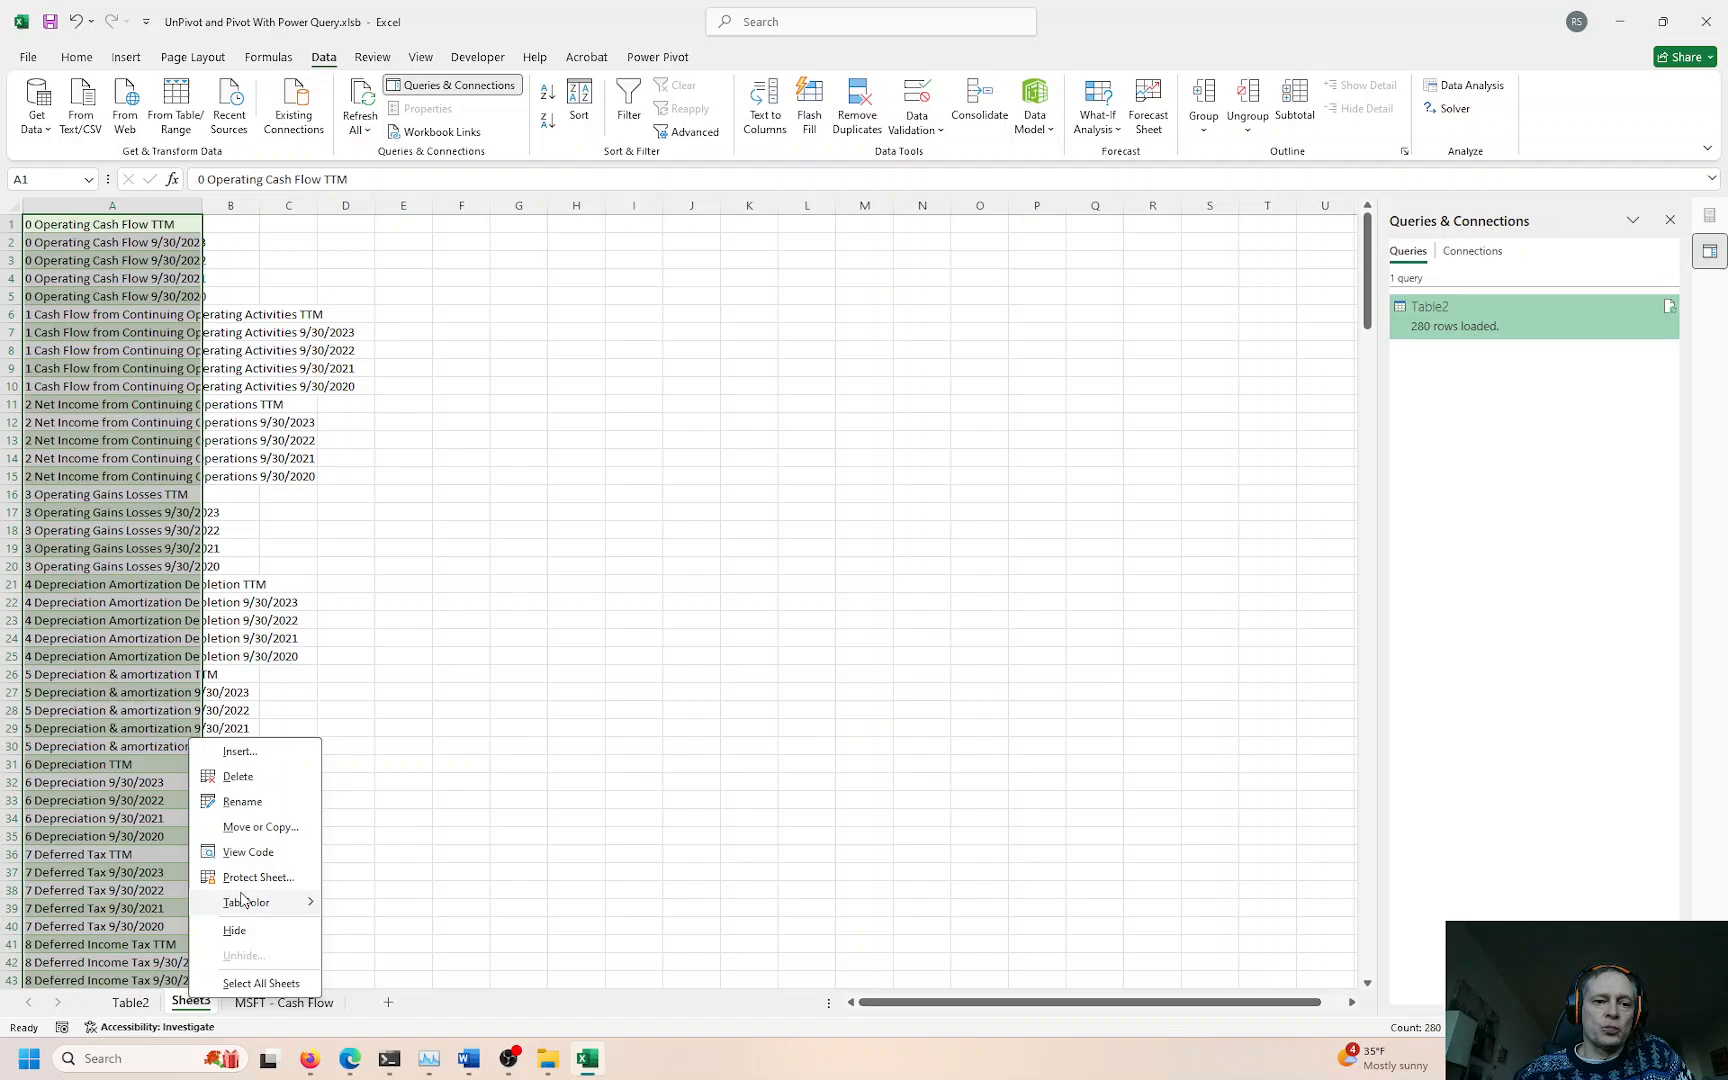
pyautogui.click(238, 777)
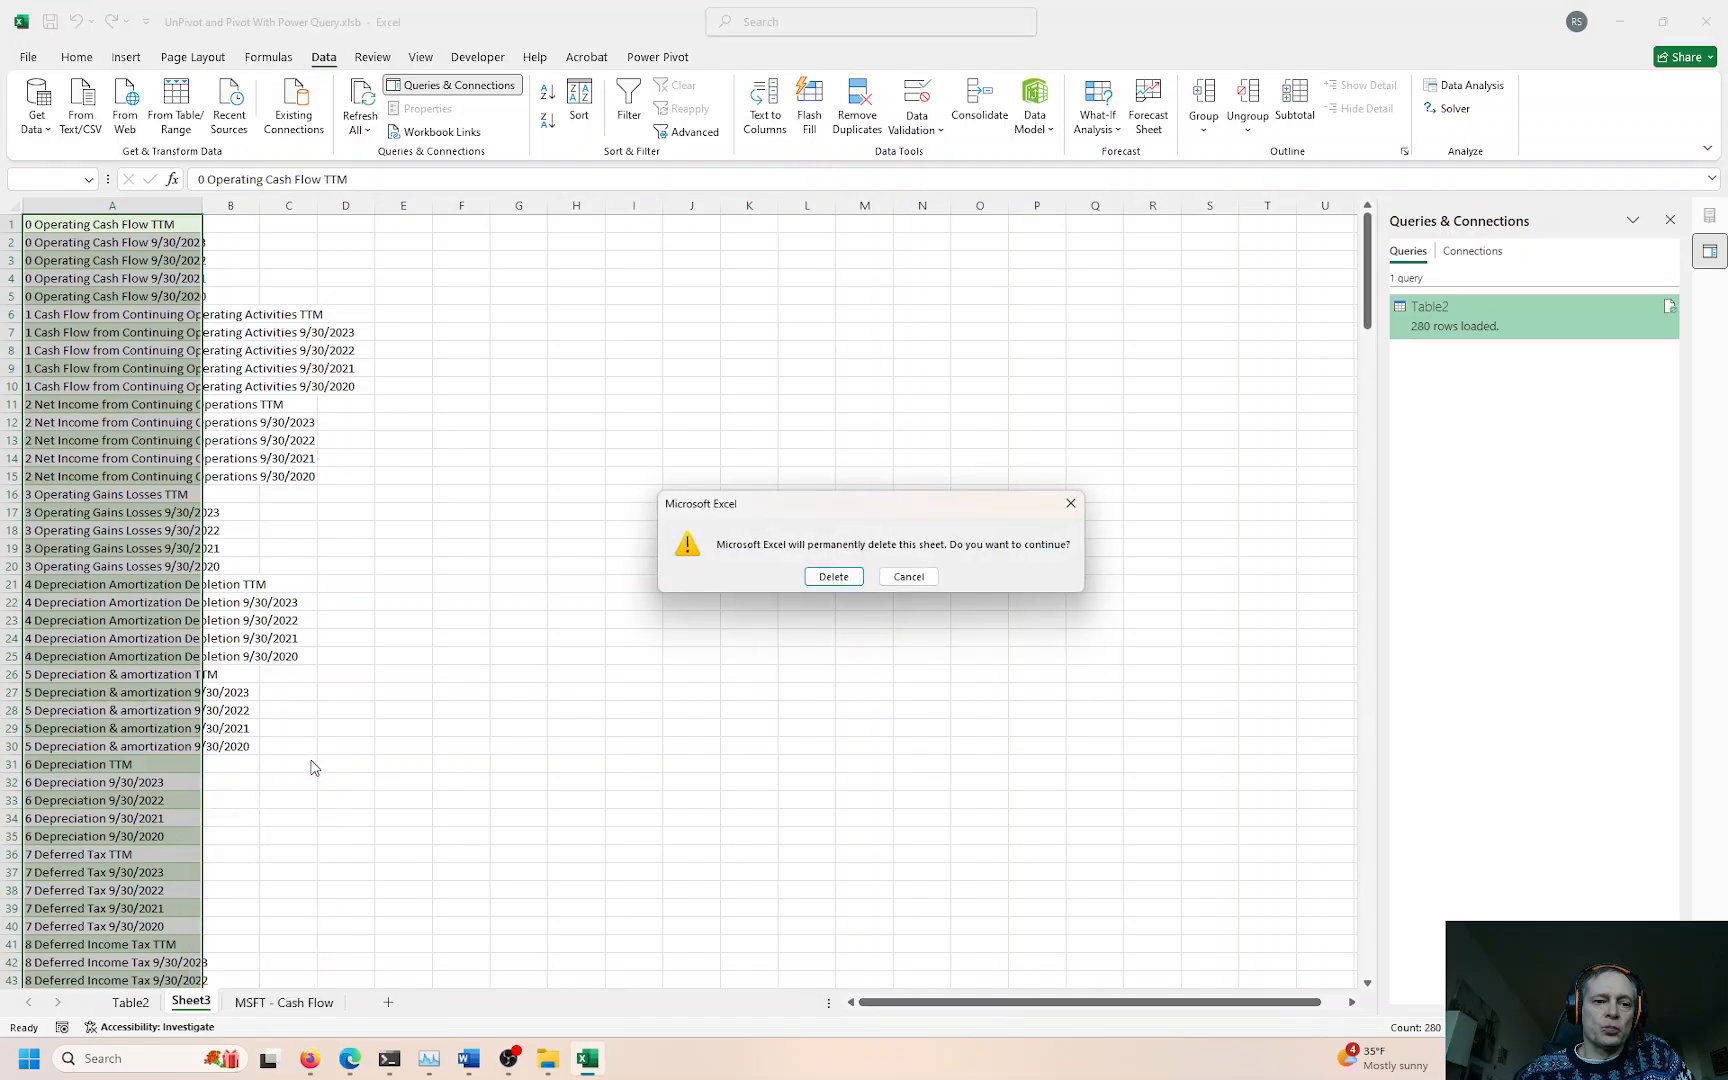
pyautogui.click(825, 576)
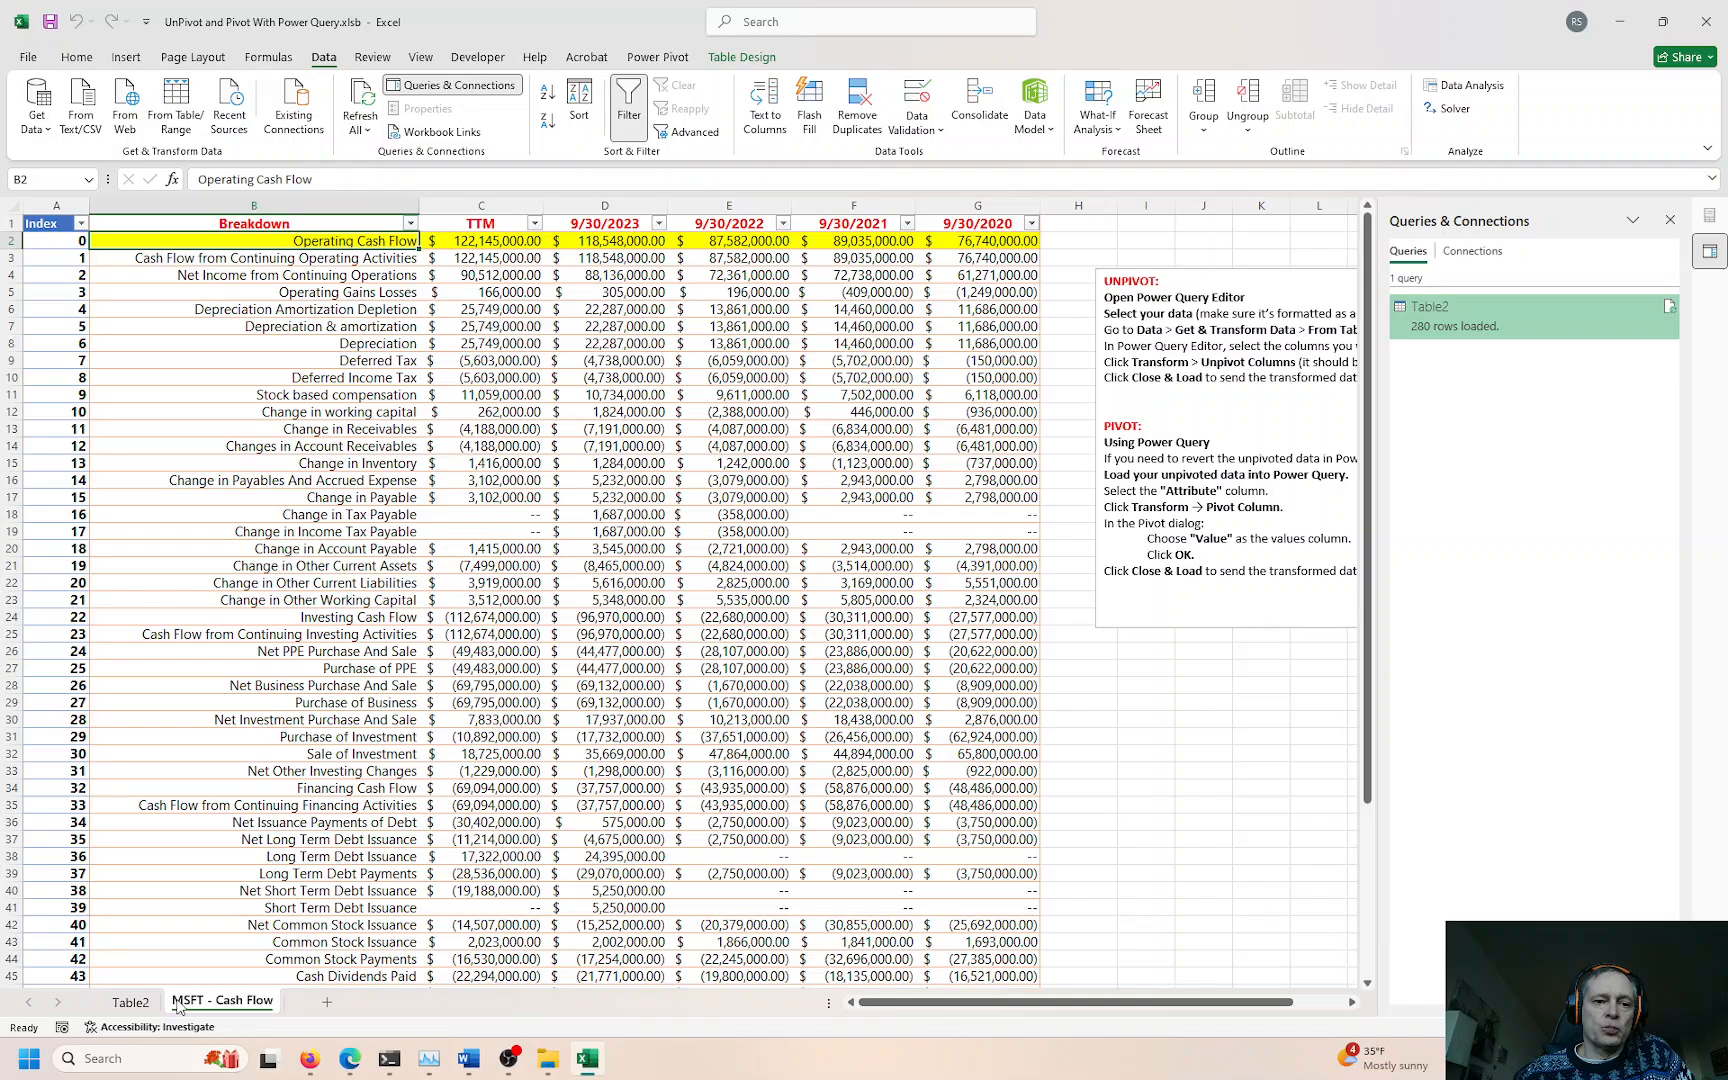
# Step: Widen the Value column on the Table2 sheet and apply the dollar Accounting number format to the whole column
pyautogui.click(118, 1003)
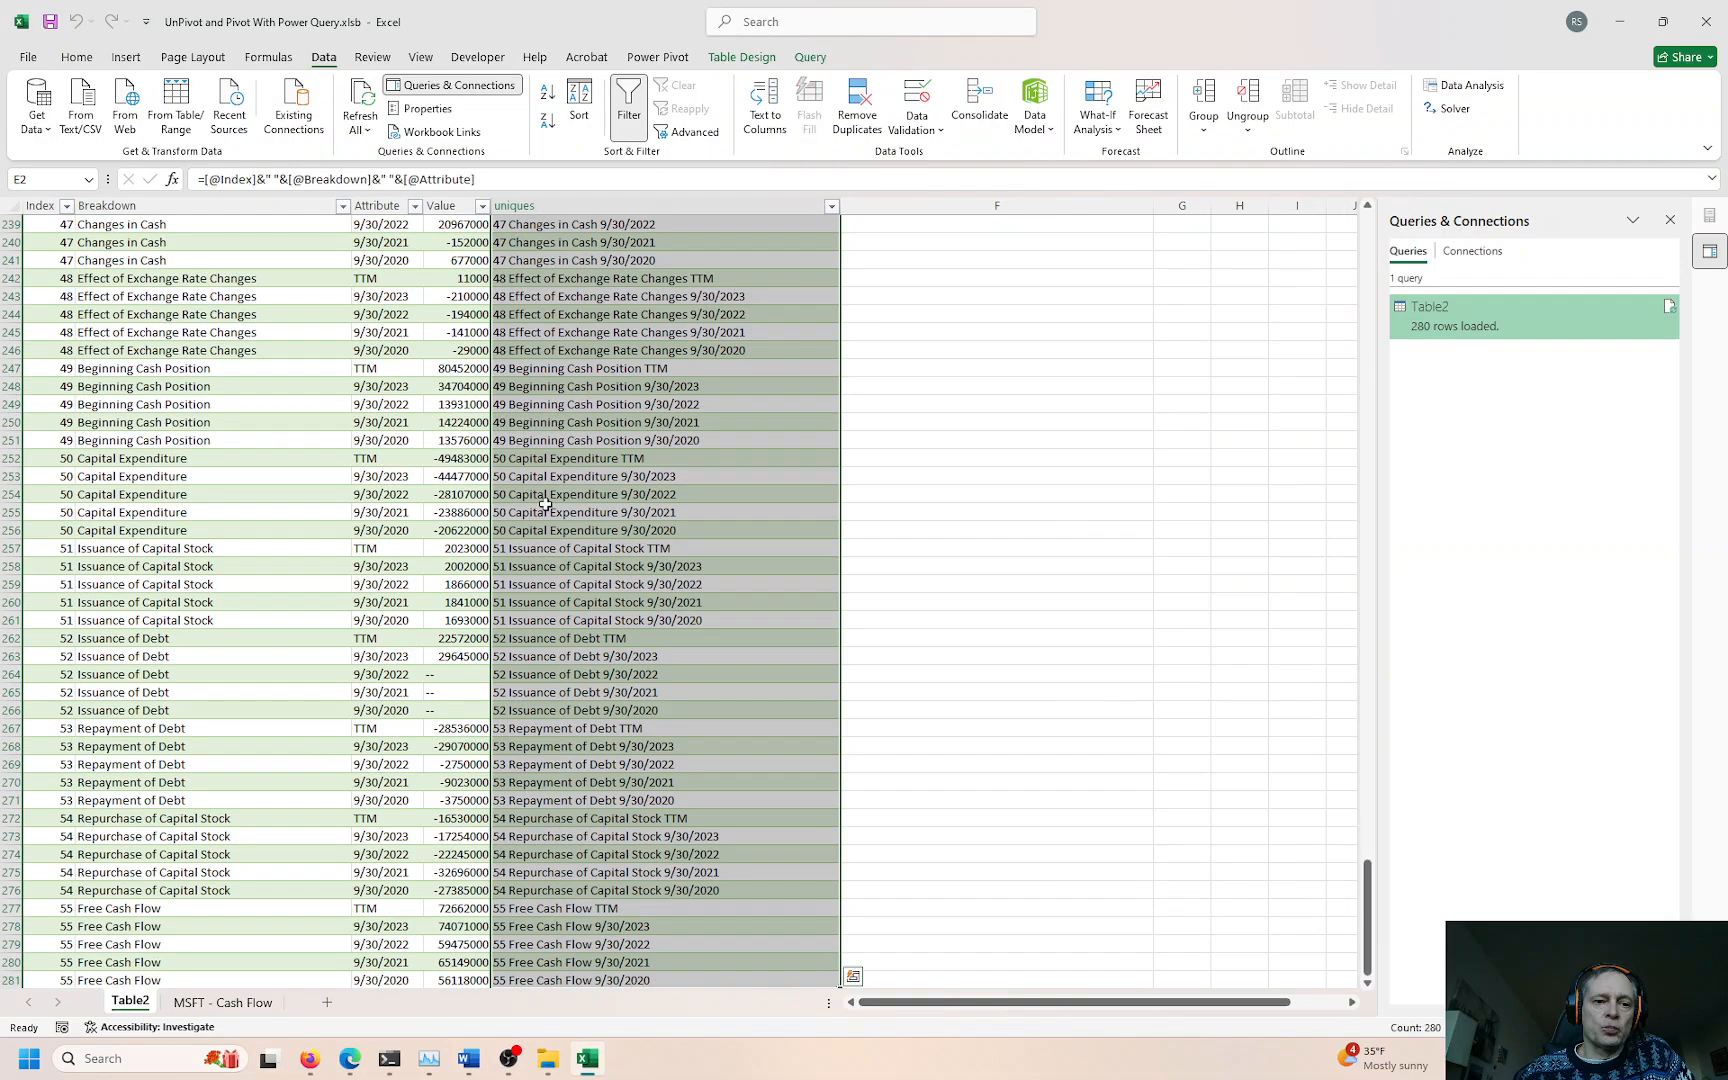
pyautogui.click(462, 226)
pyautogui.moveTo(489, 205); pyautogui.dragTo(540, 205)
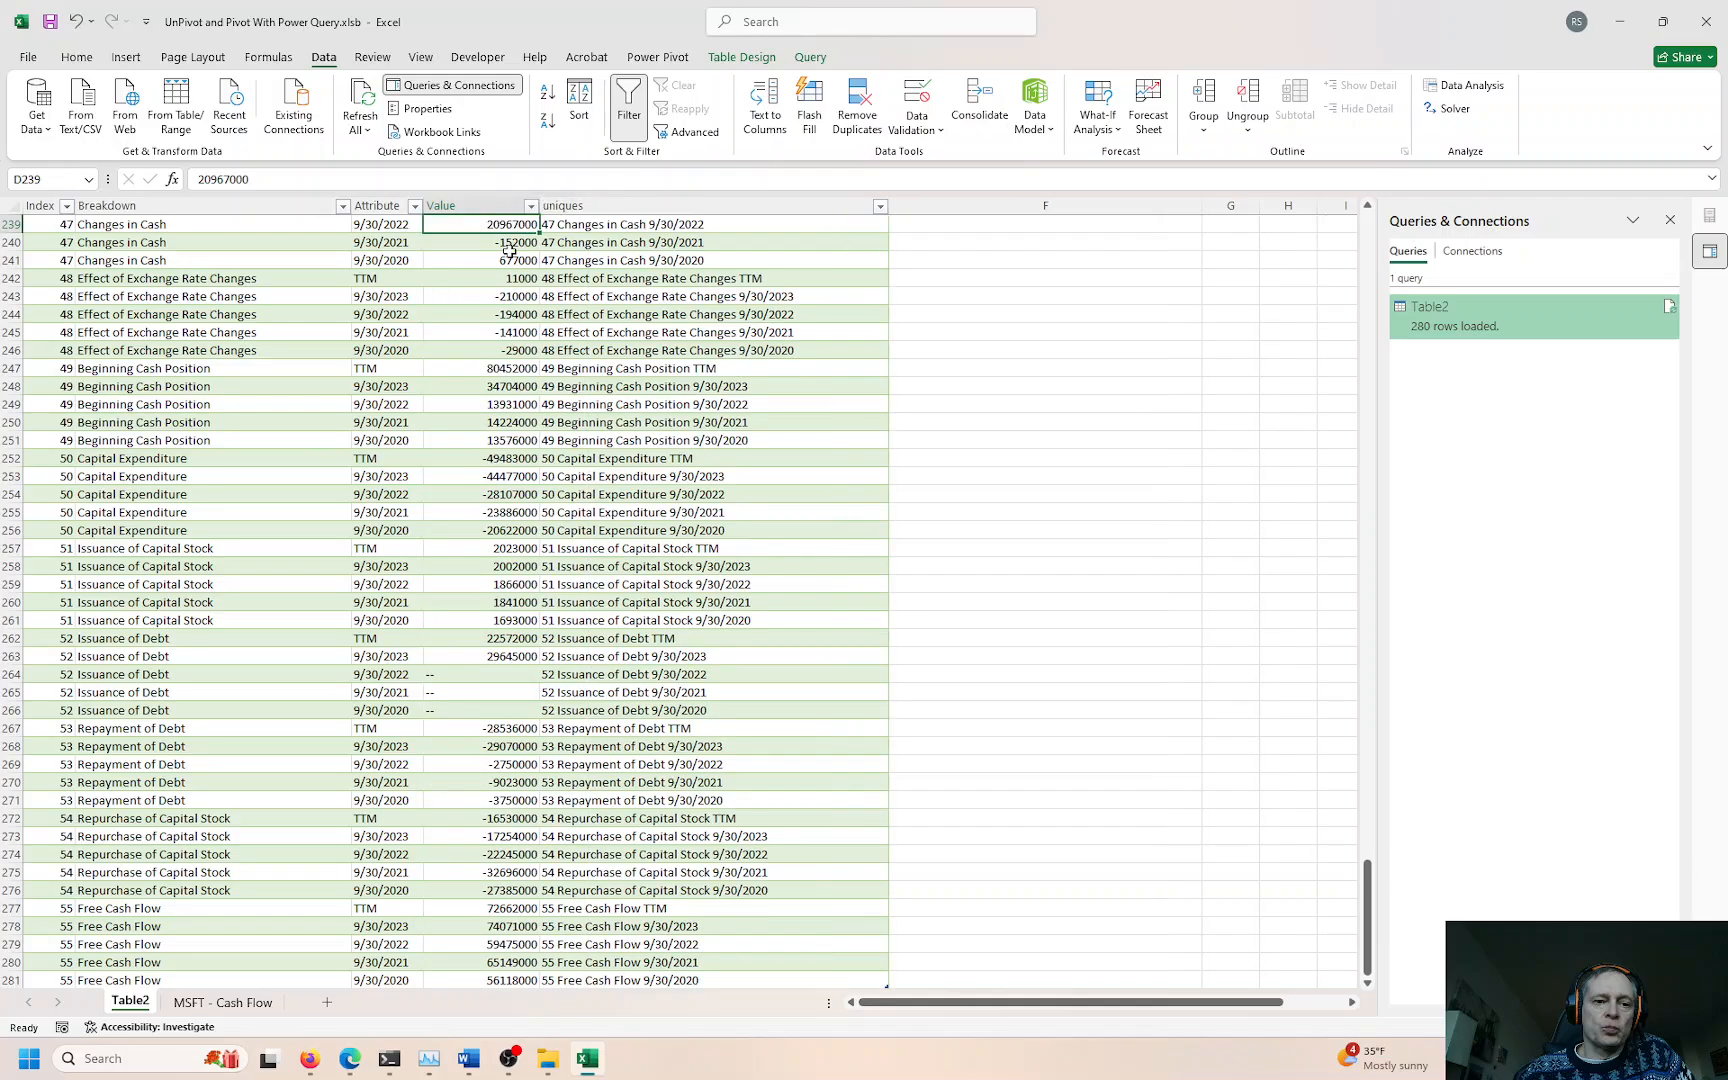
pyautogui.scroll(6, 510, 250)
pyautogui.scroll(6, 510, 250)
pyautogui.hotkey('ctrl', 'Up')
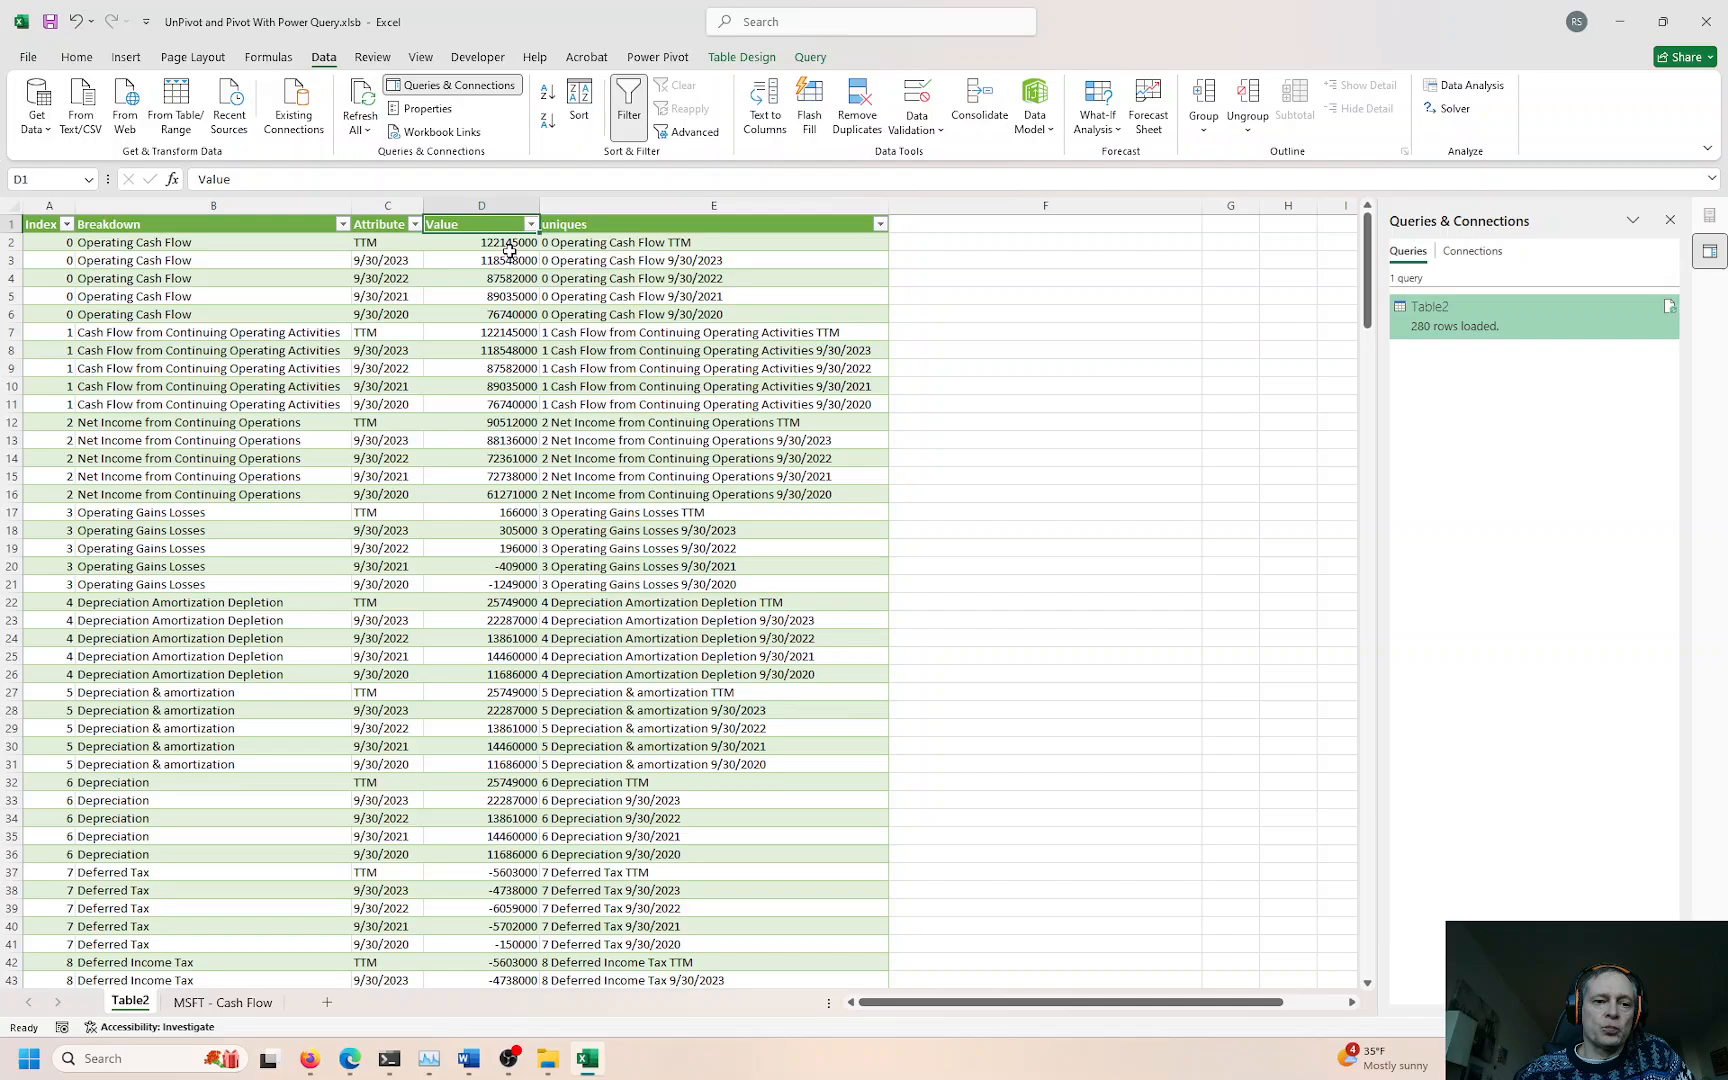
pyautogui.press('Down')
pyautogui.press('Right')
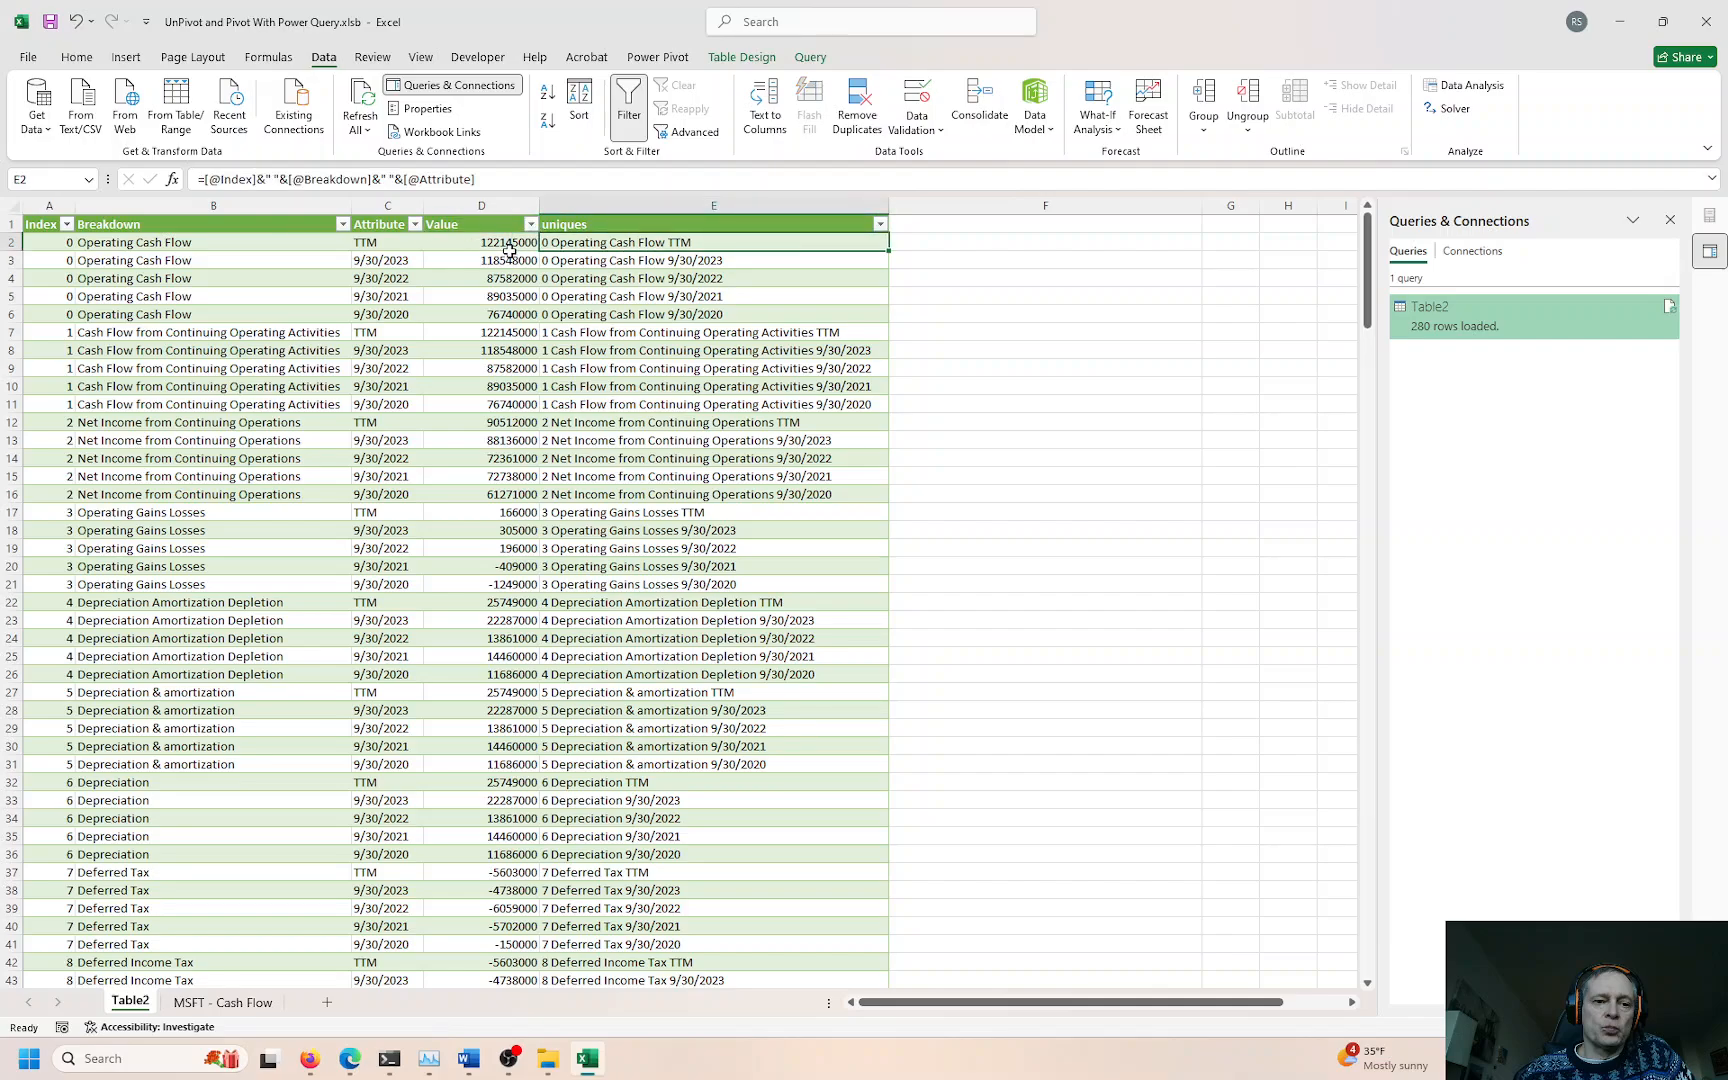
pyautogui.press('Left')
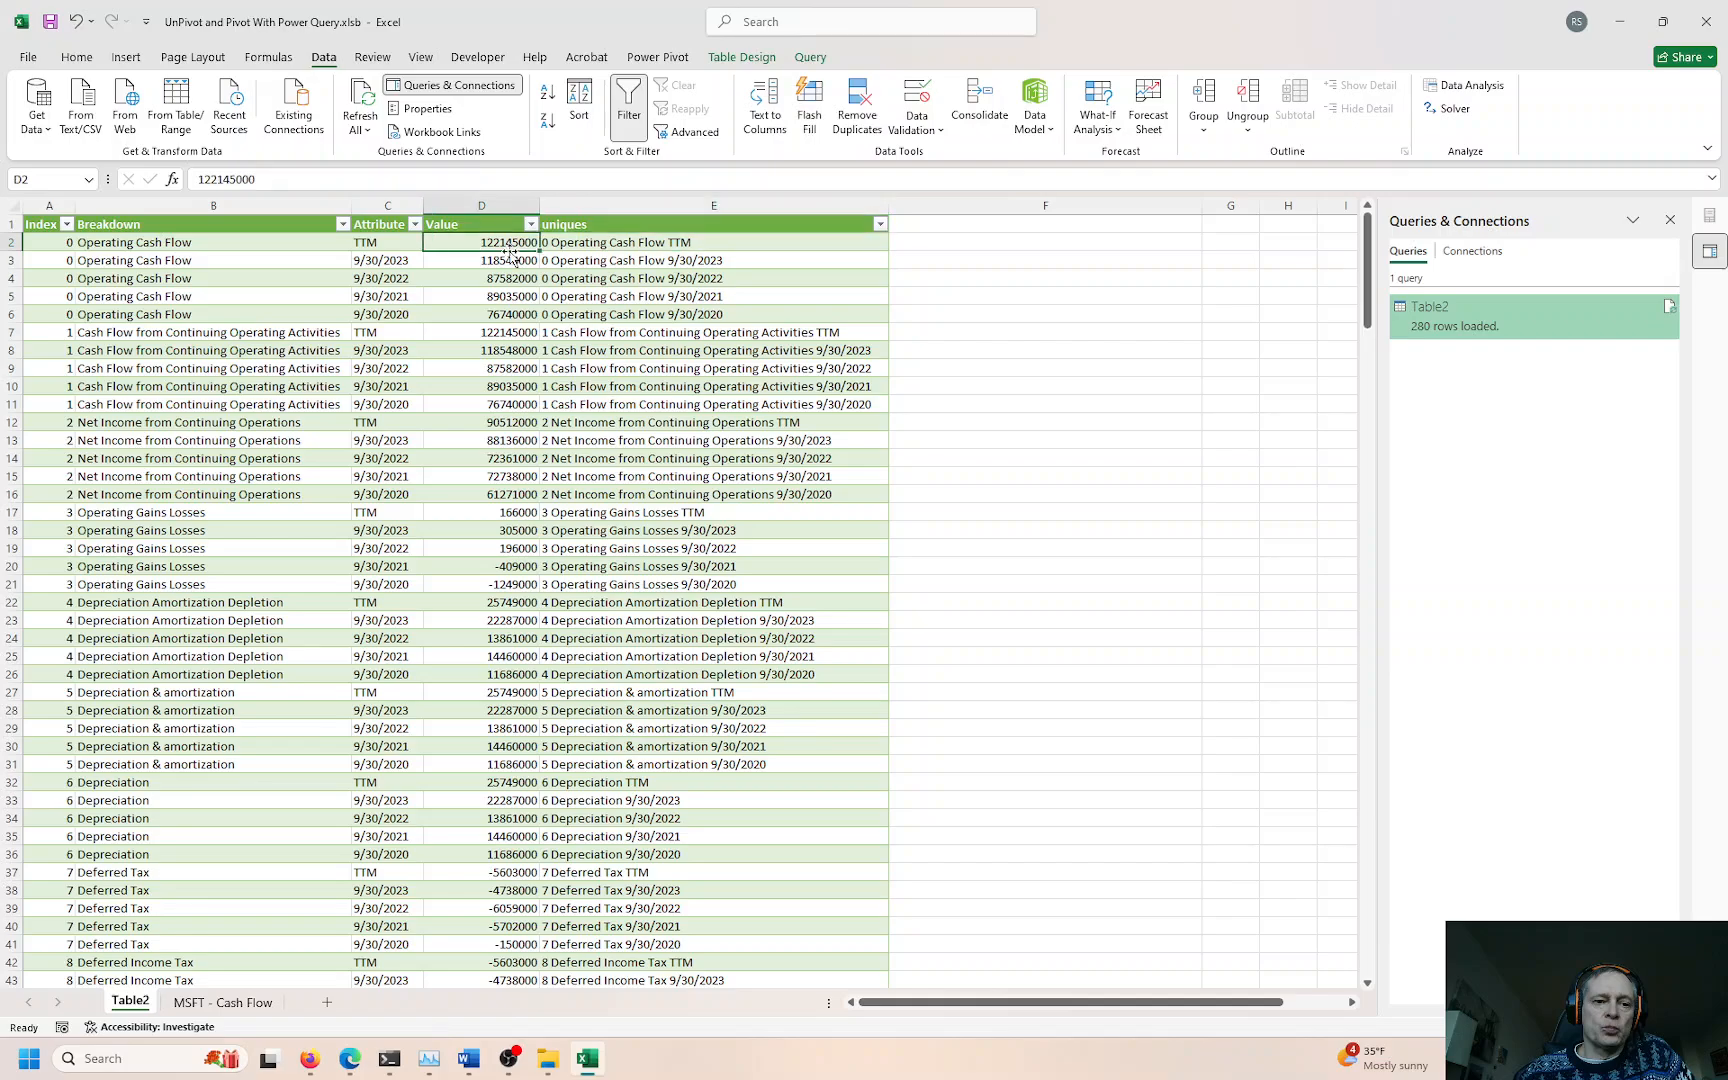
pyautogui.click(500, 213)
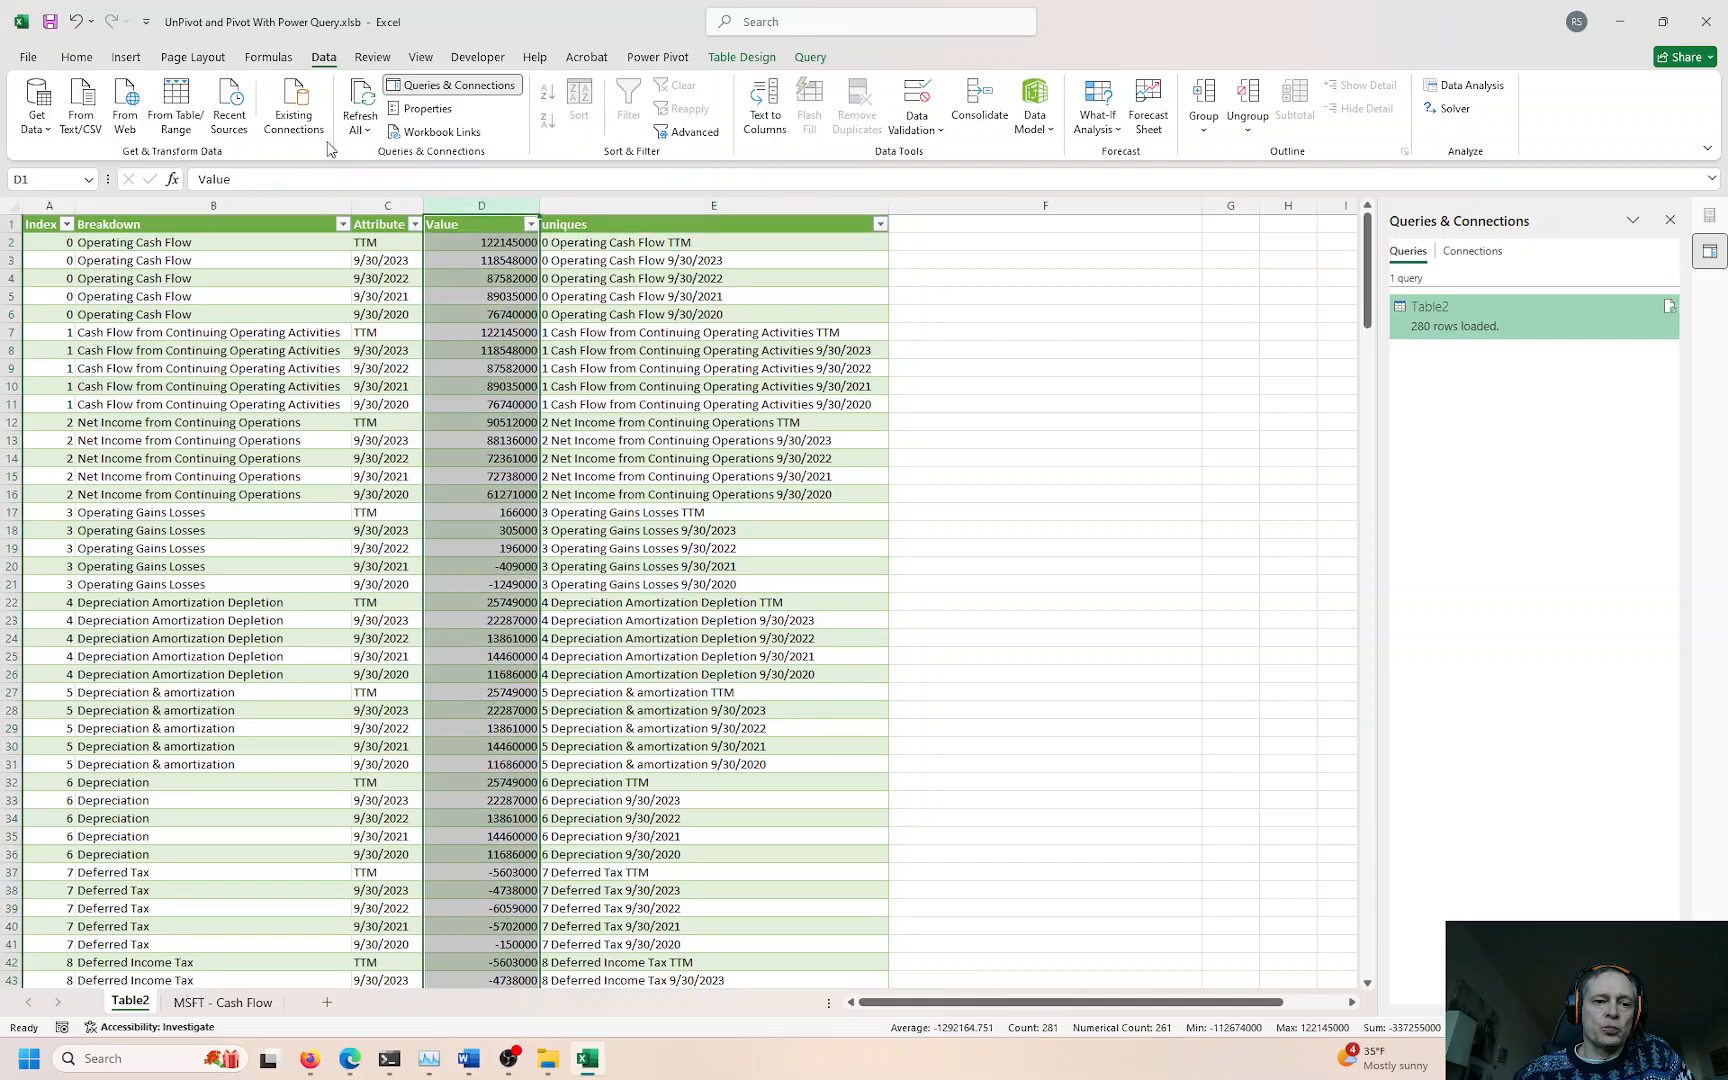
pyautogui.click(77, 57)
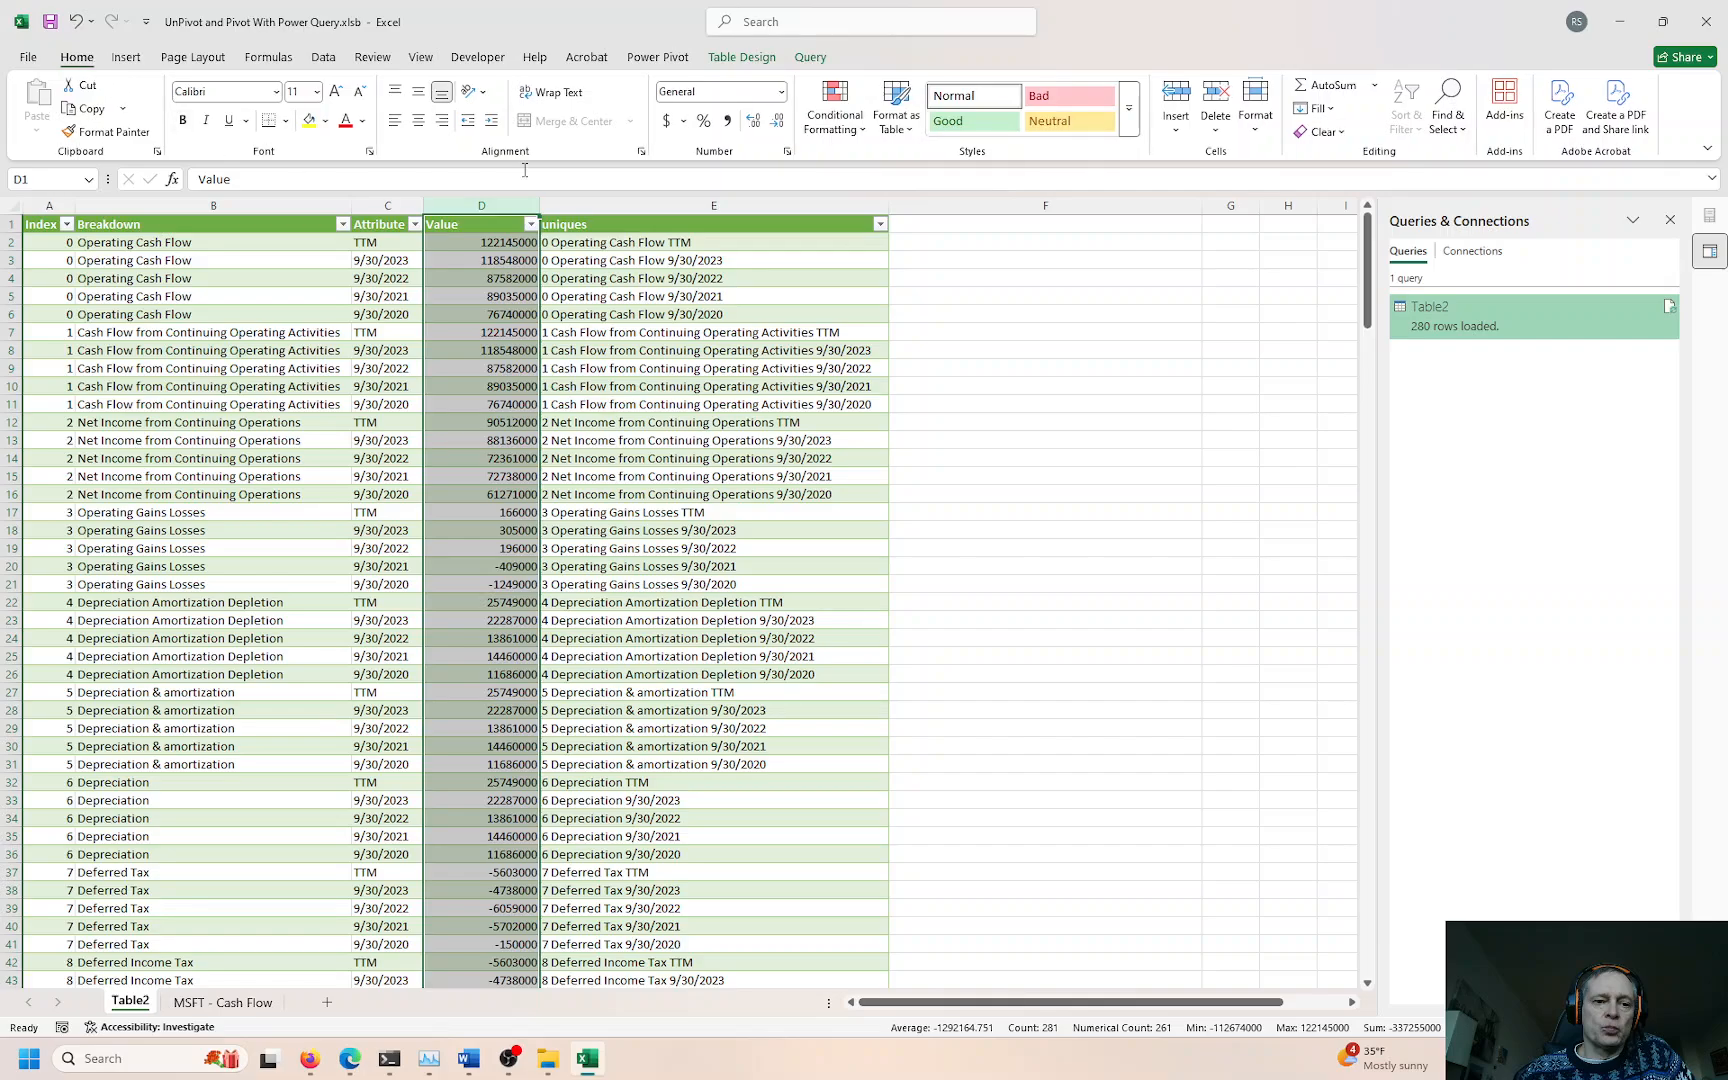
pyautogui.click(664, 122)
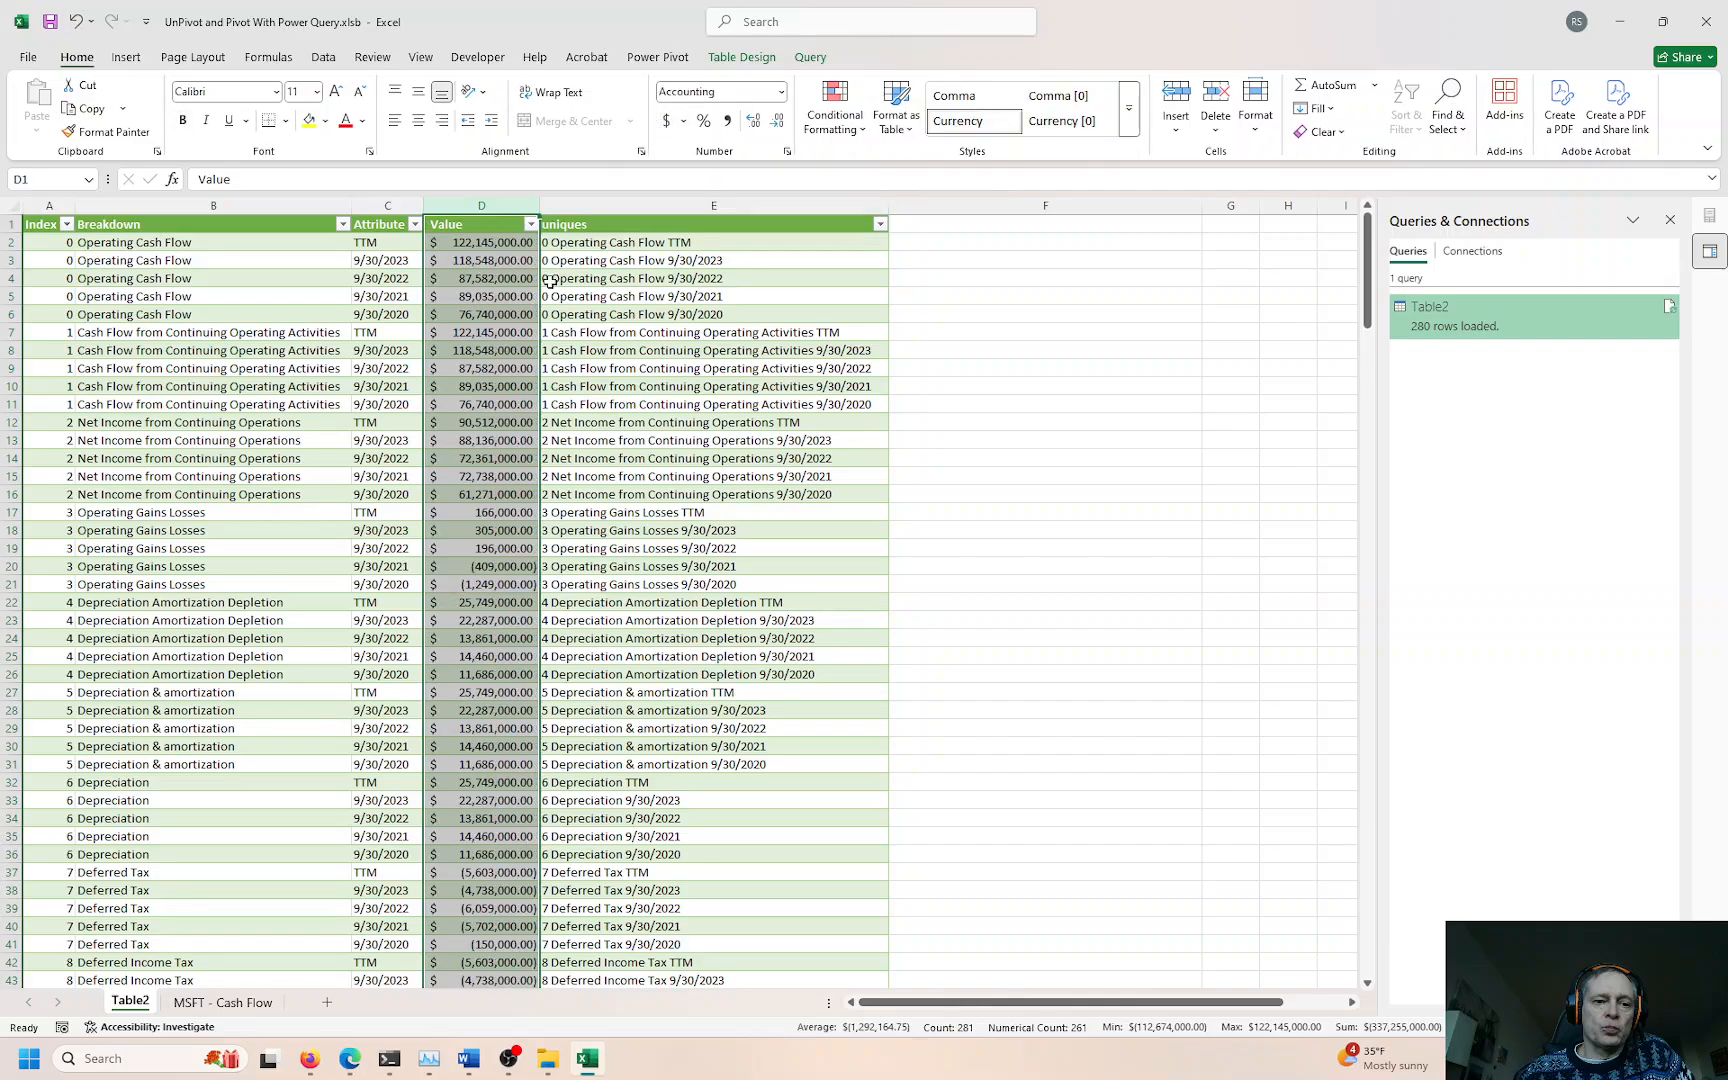
# Step: Compare the period headers and TTM values on the MSFT - Cash Flow sheet with the unpivoted Table2 sheet
pyautogui.click(220, 1003)
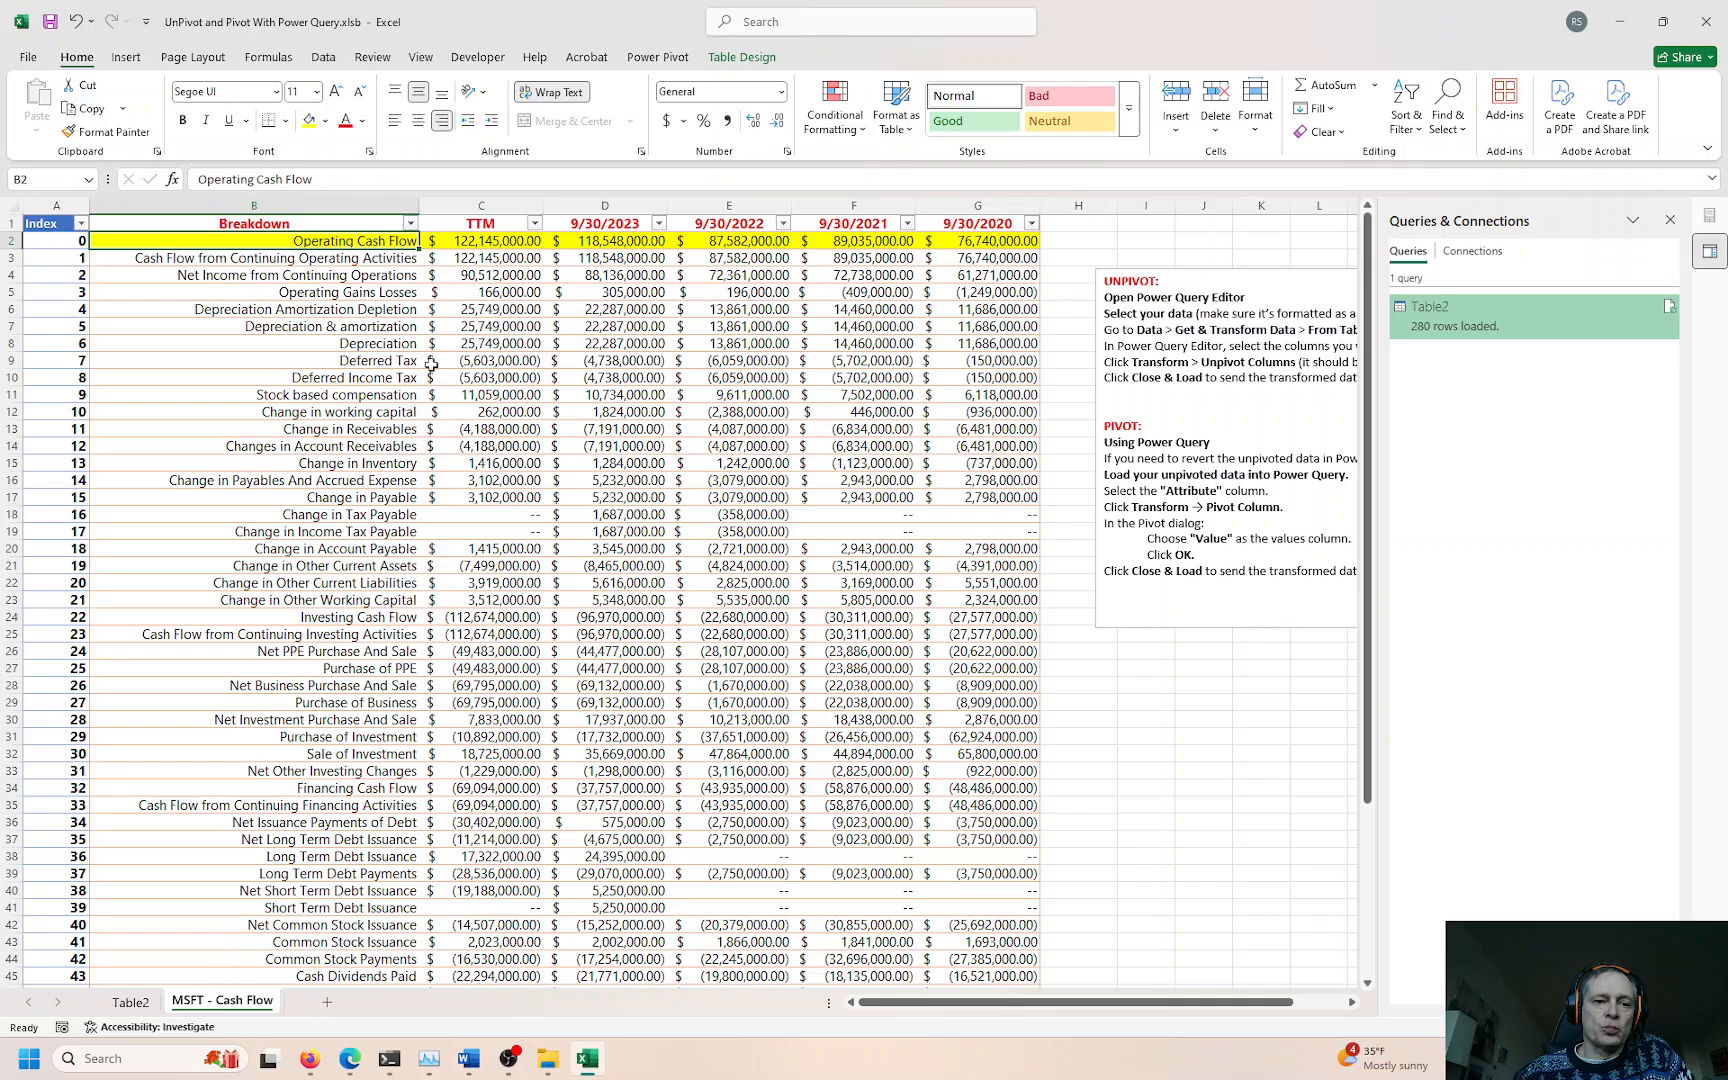
pyautogui.moveTo(457, 224); pyautogui.dragTo(978, 224)
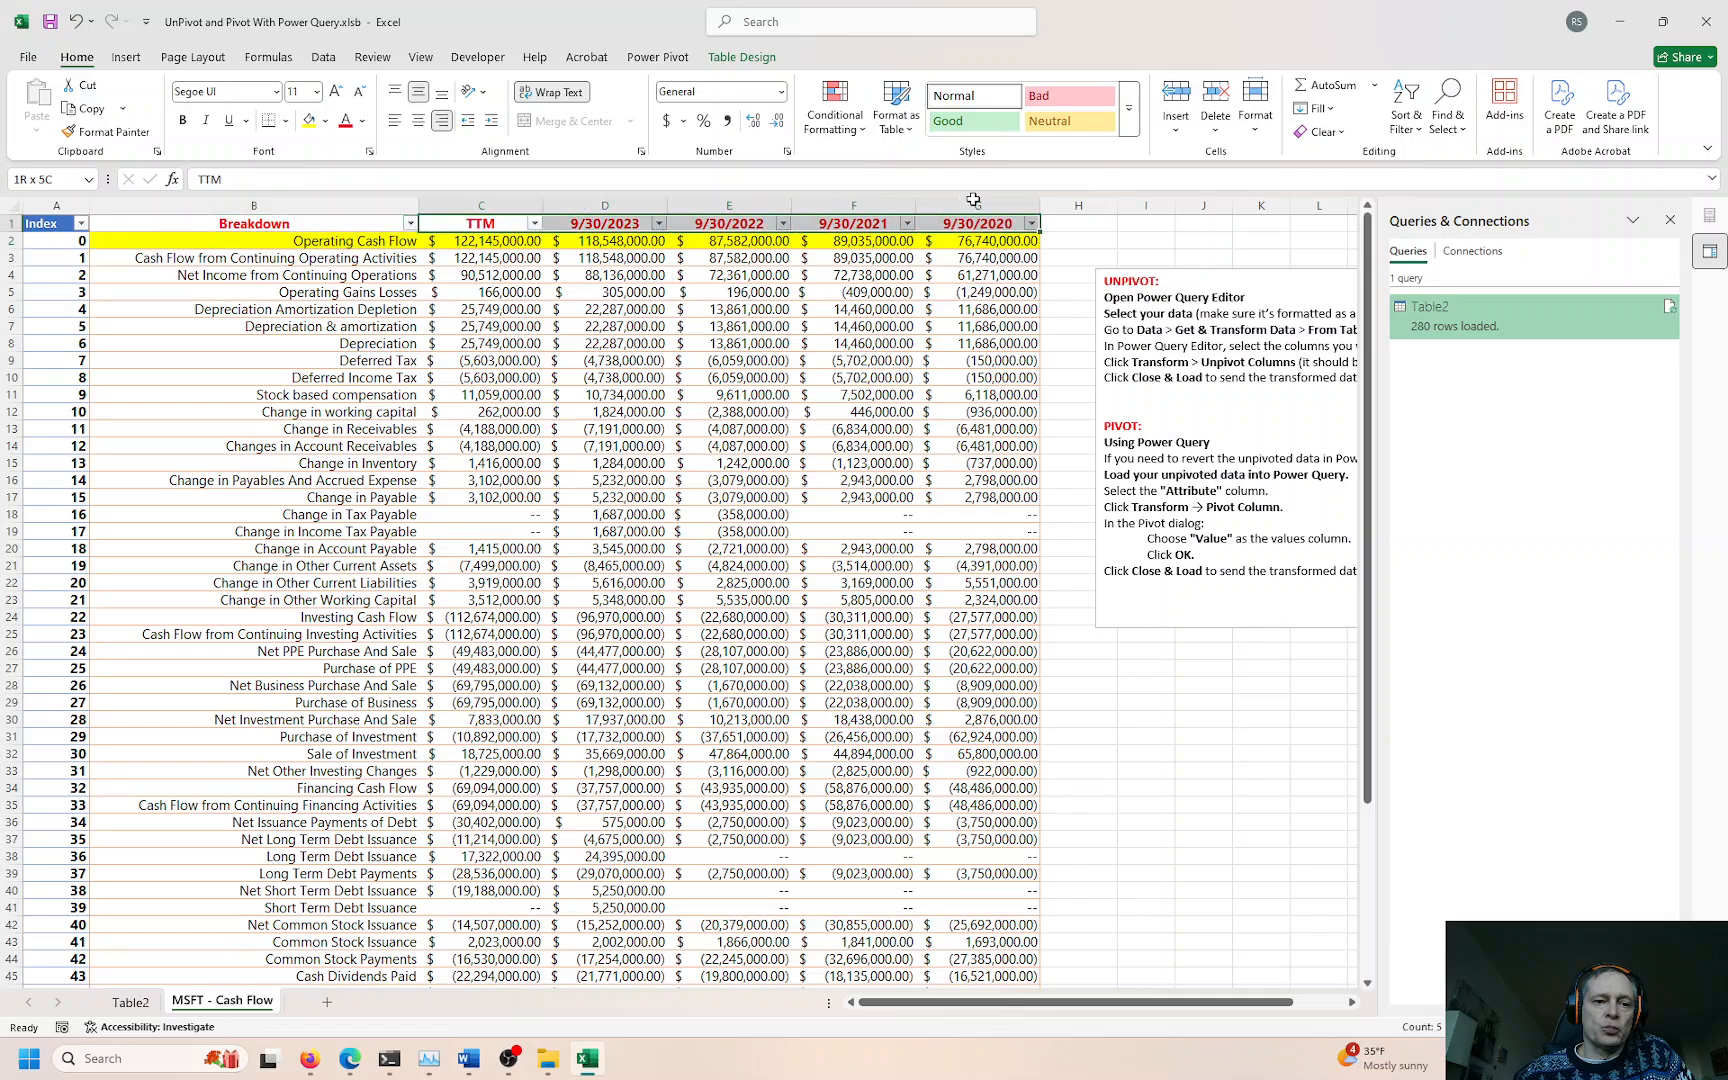
pyautogui.moveTo(484, 242); pyautogui.dragTo(498, 394)
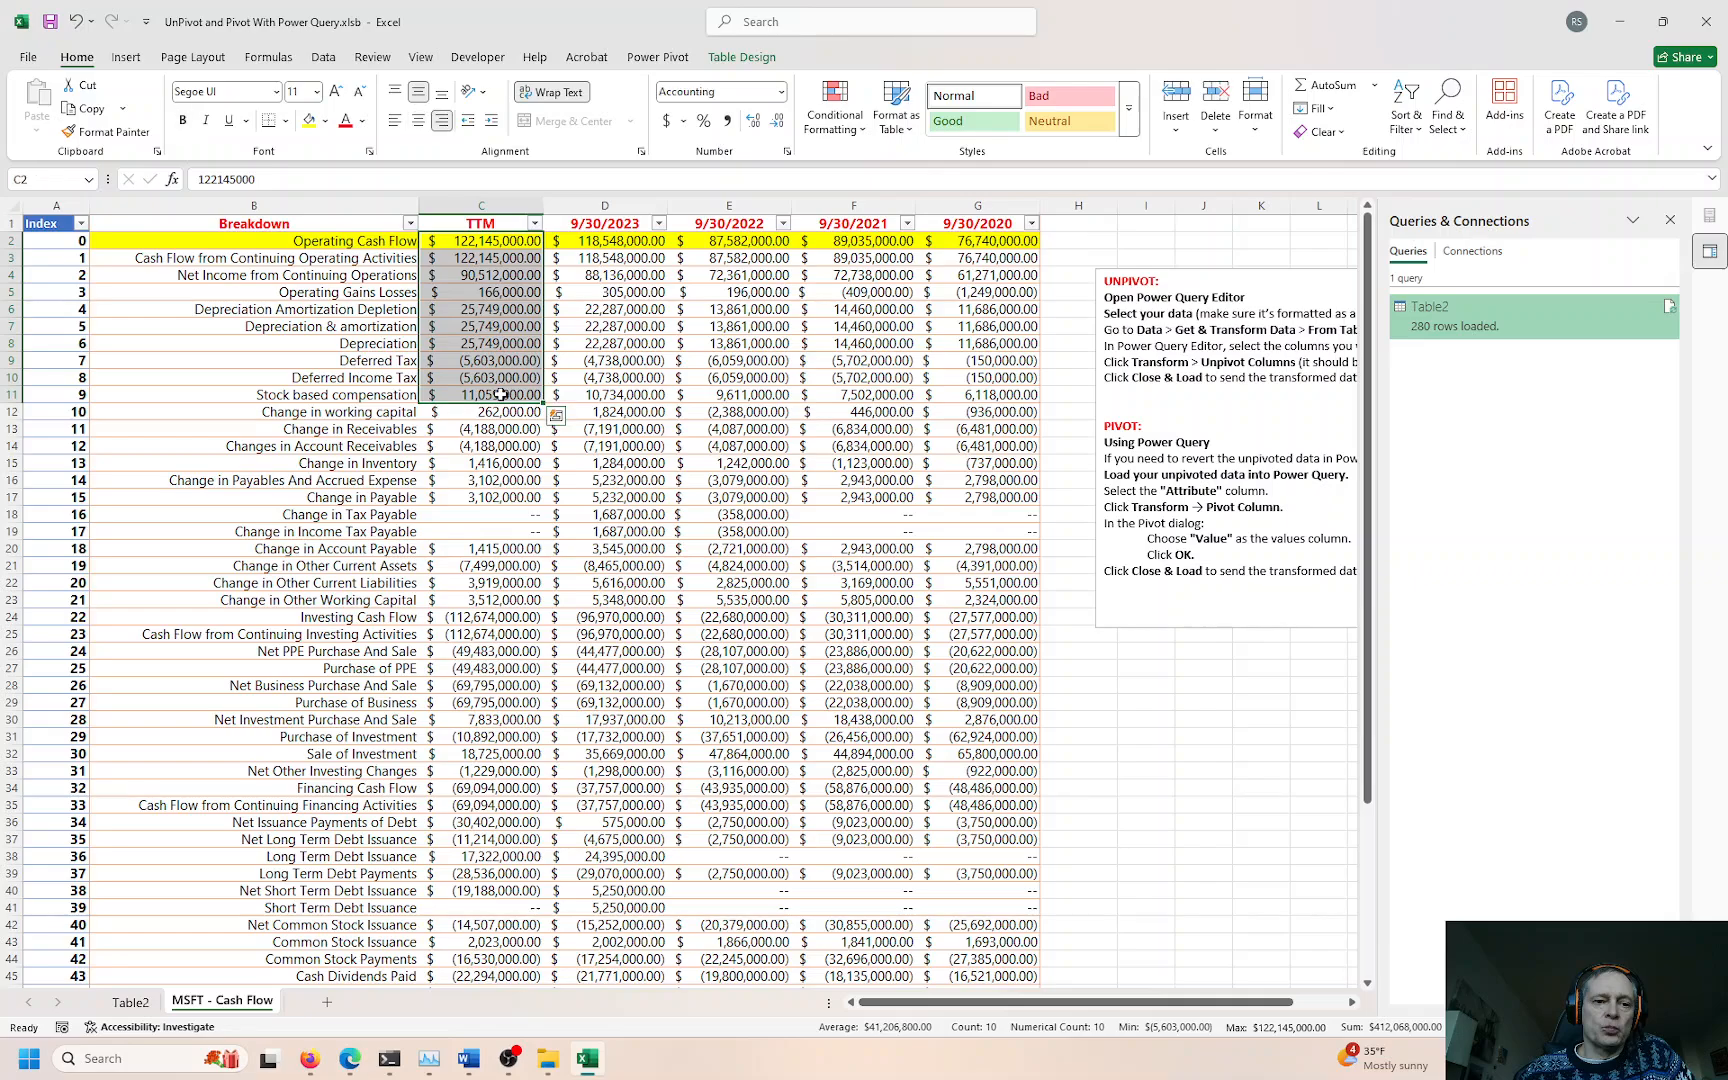
pyautogui.click(137, 1003)
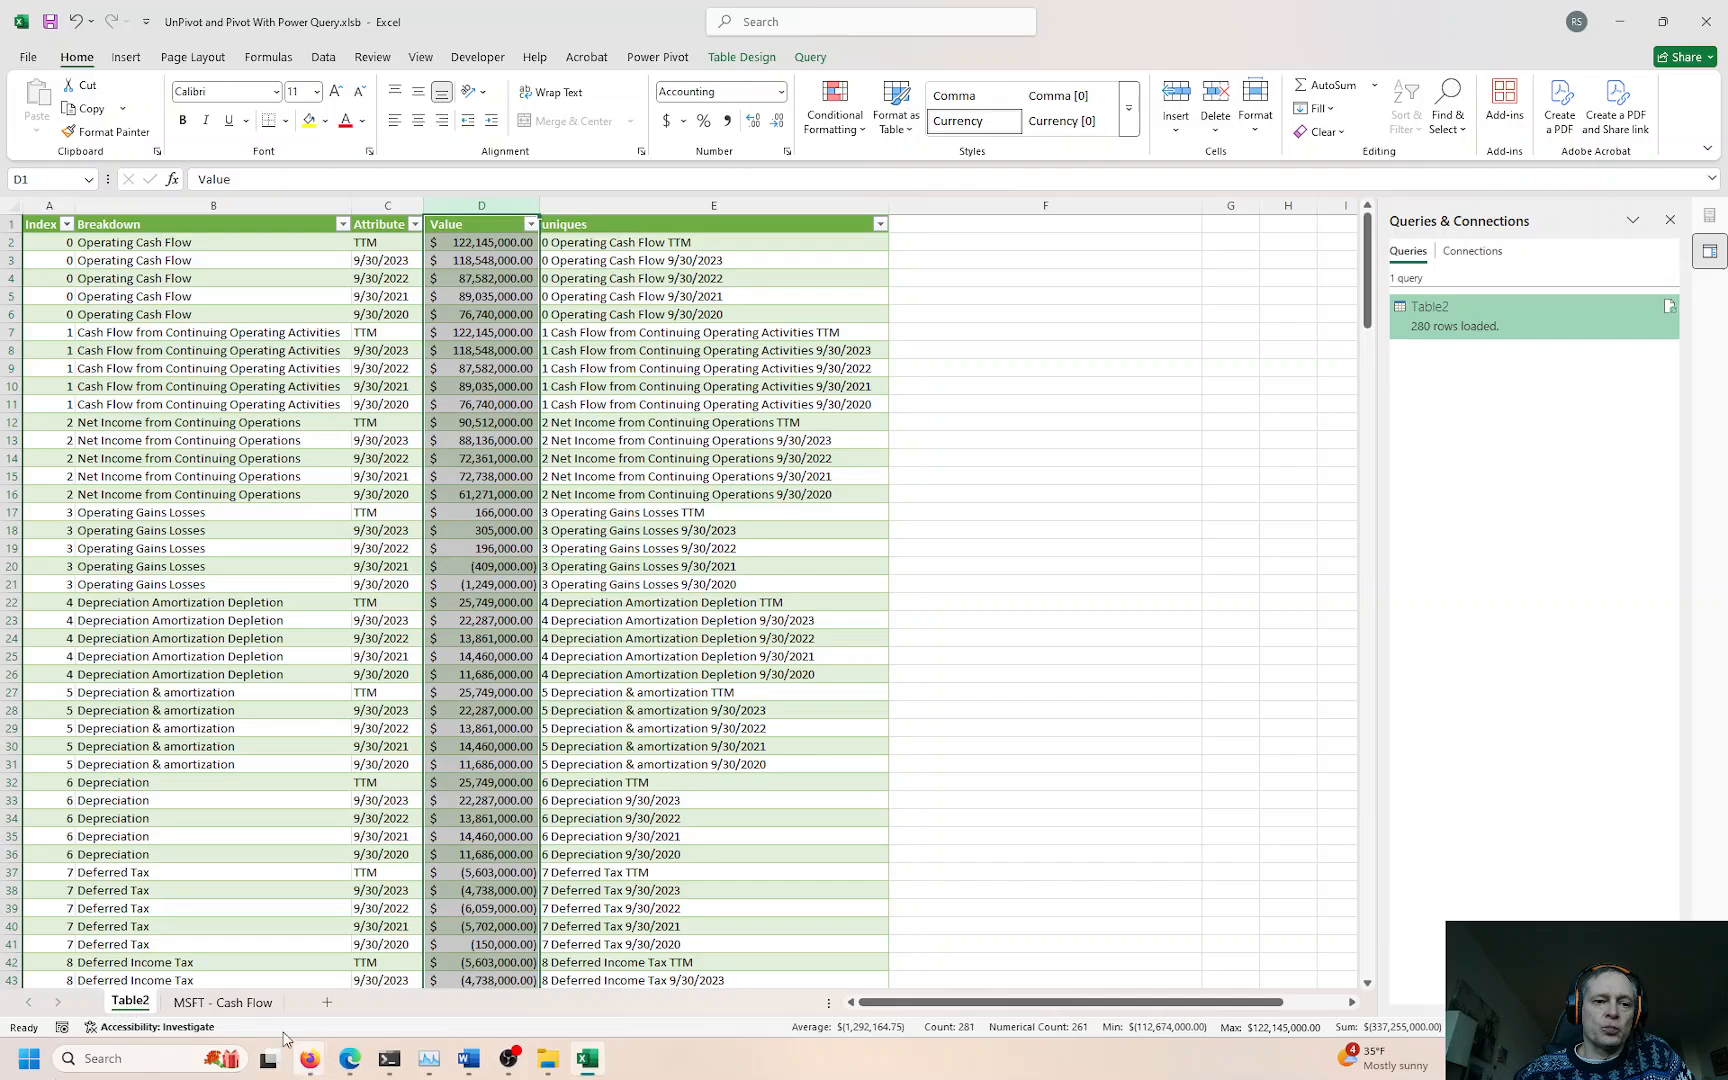
pyautogui.moveTo(320, 1071)
pyautogui.click(447, 987)
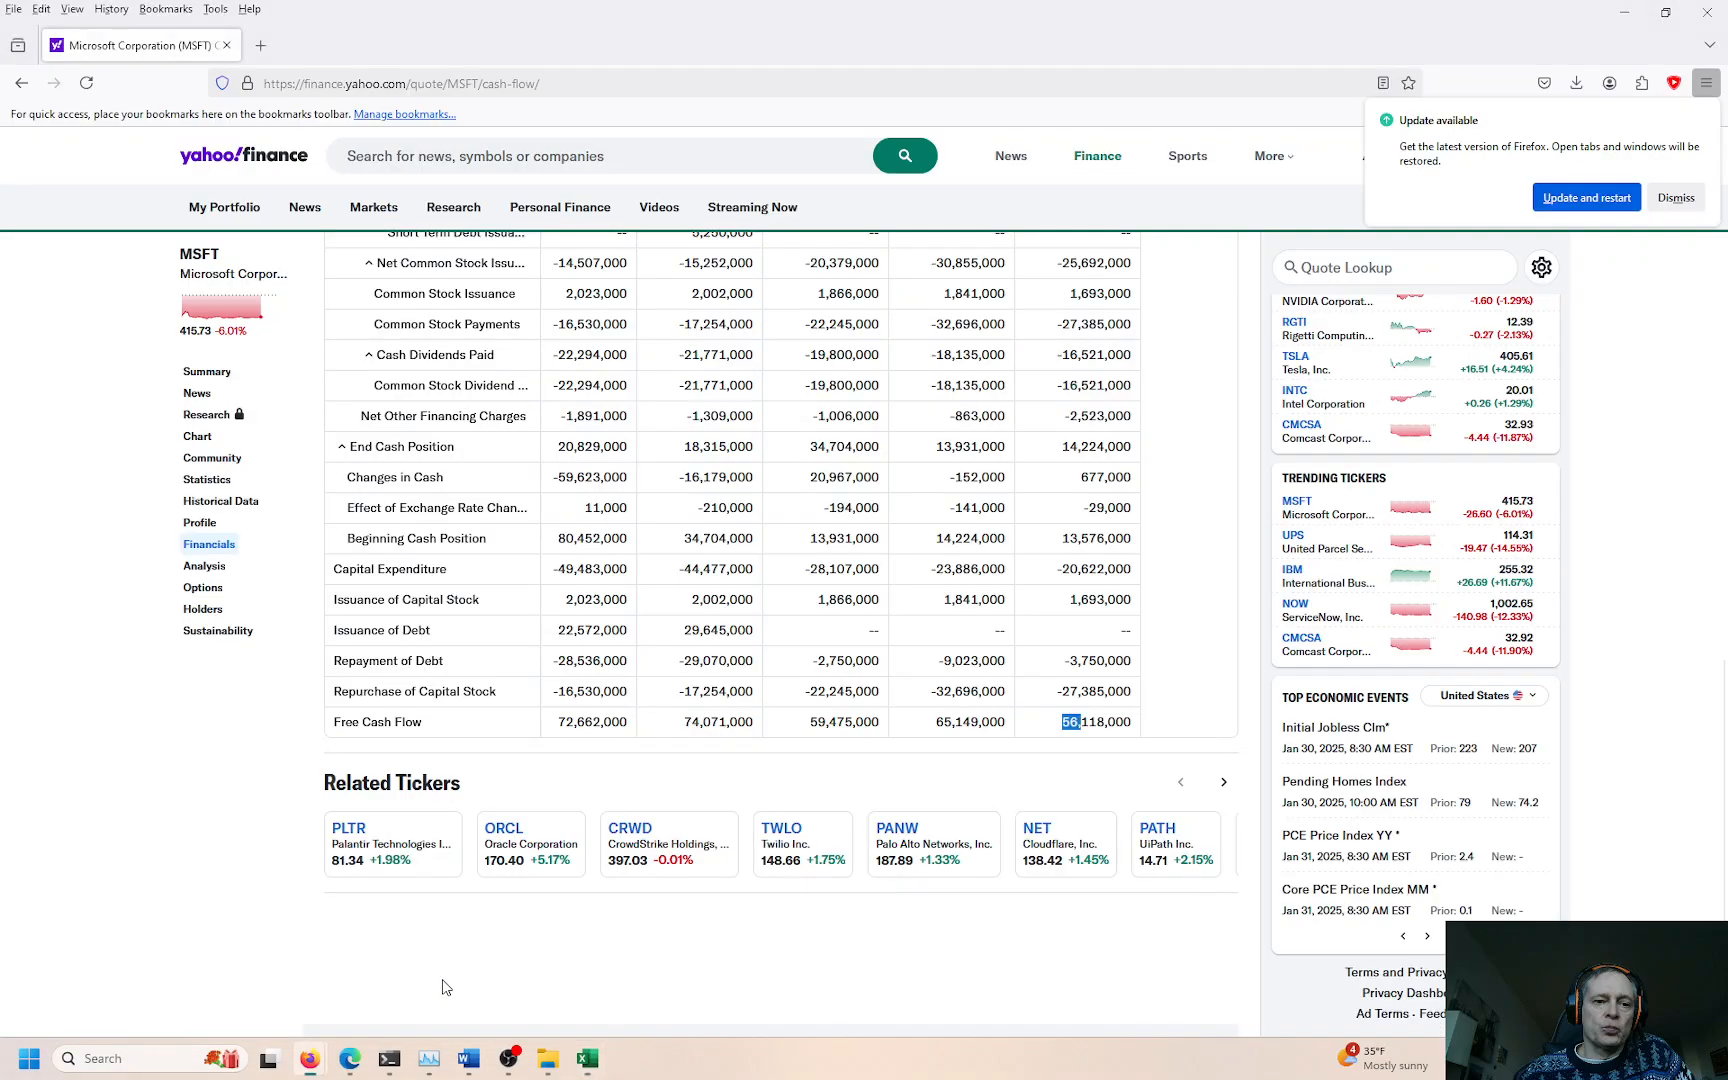
pyautogui.click(261, 46)
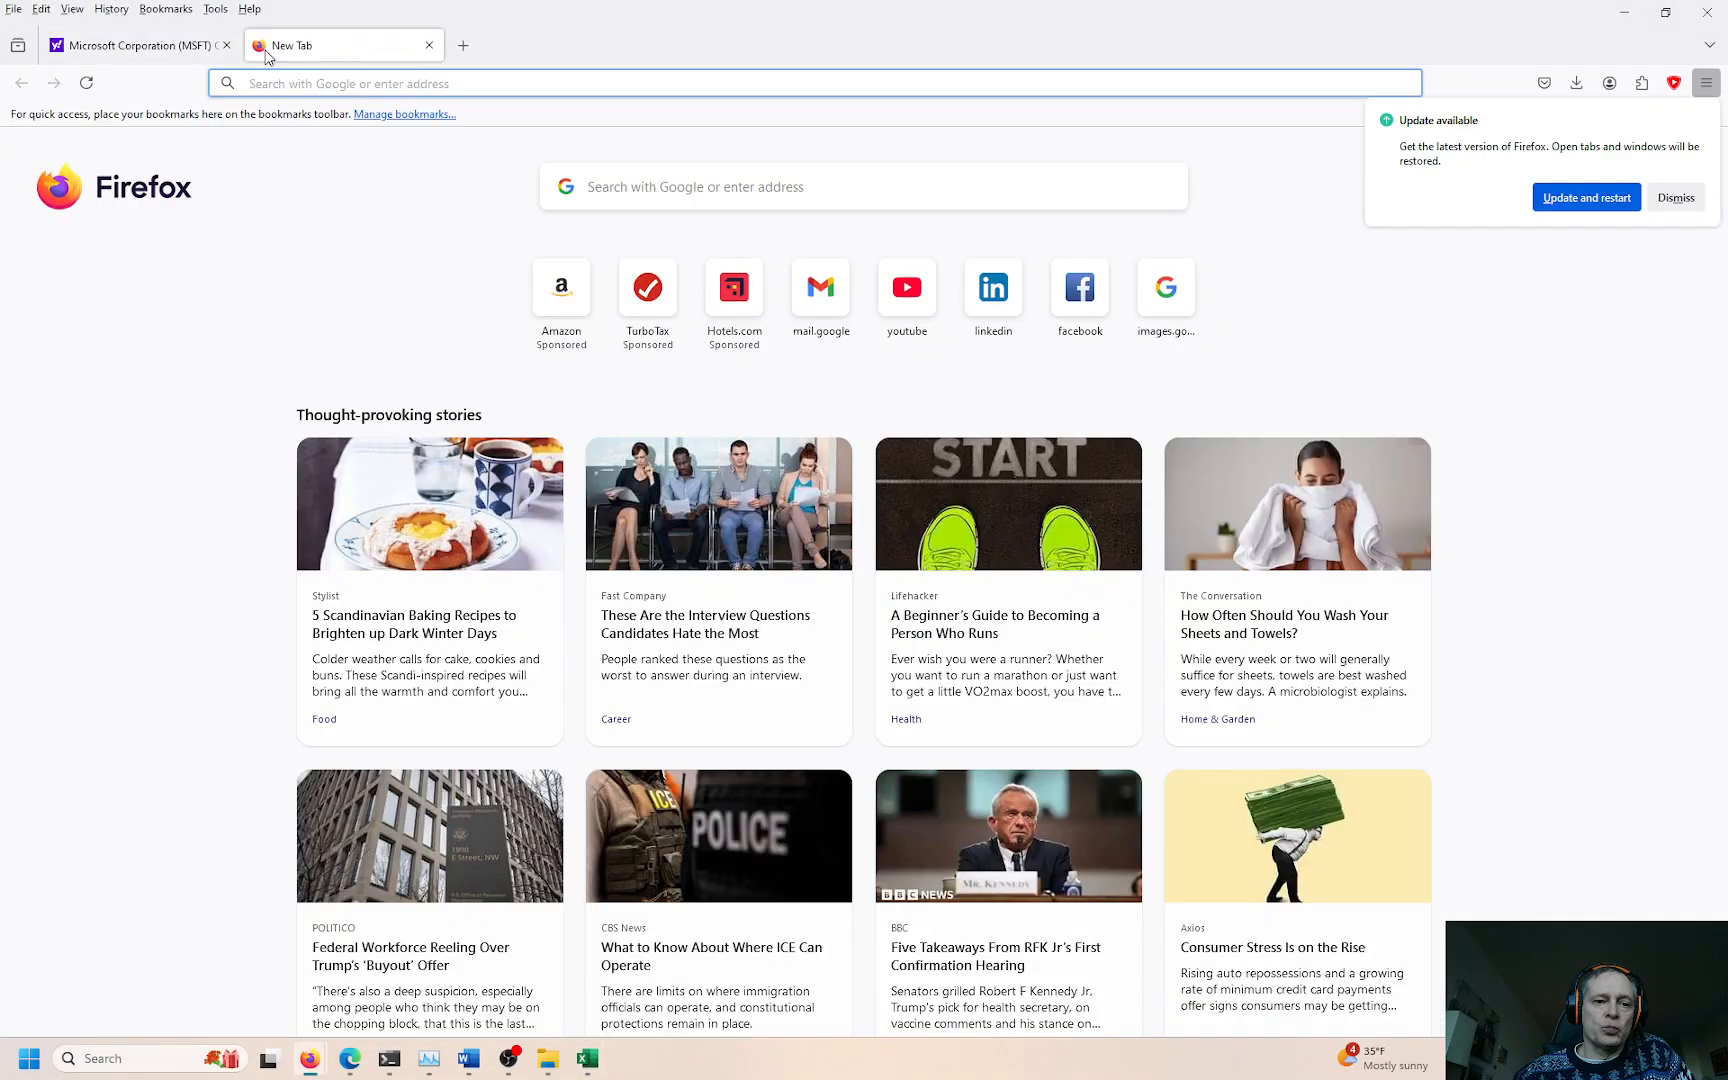
pyautogui.write('www.google.com')
pyautogui.press('Return')
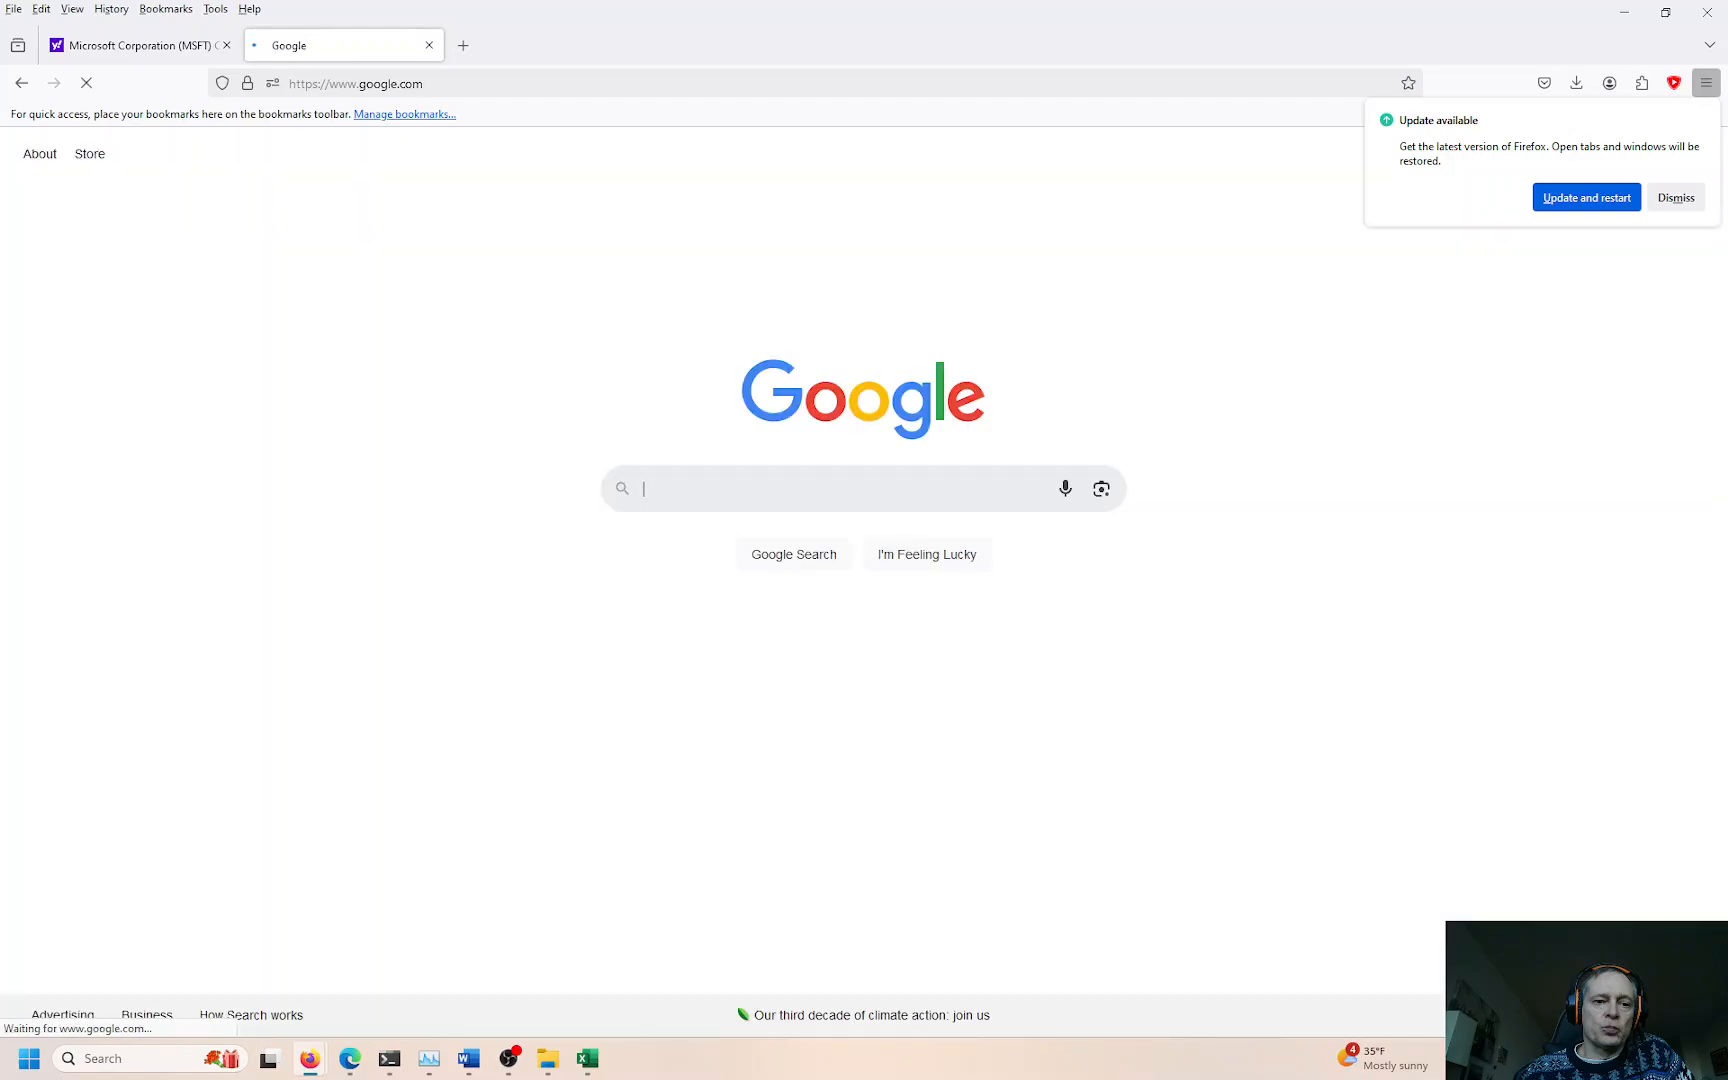
# Step: Search Google for "costly excel errors" and open the qashqade article on the worst financial services Excel errors of all time
pyautogui.write('costly')
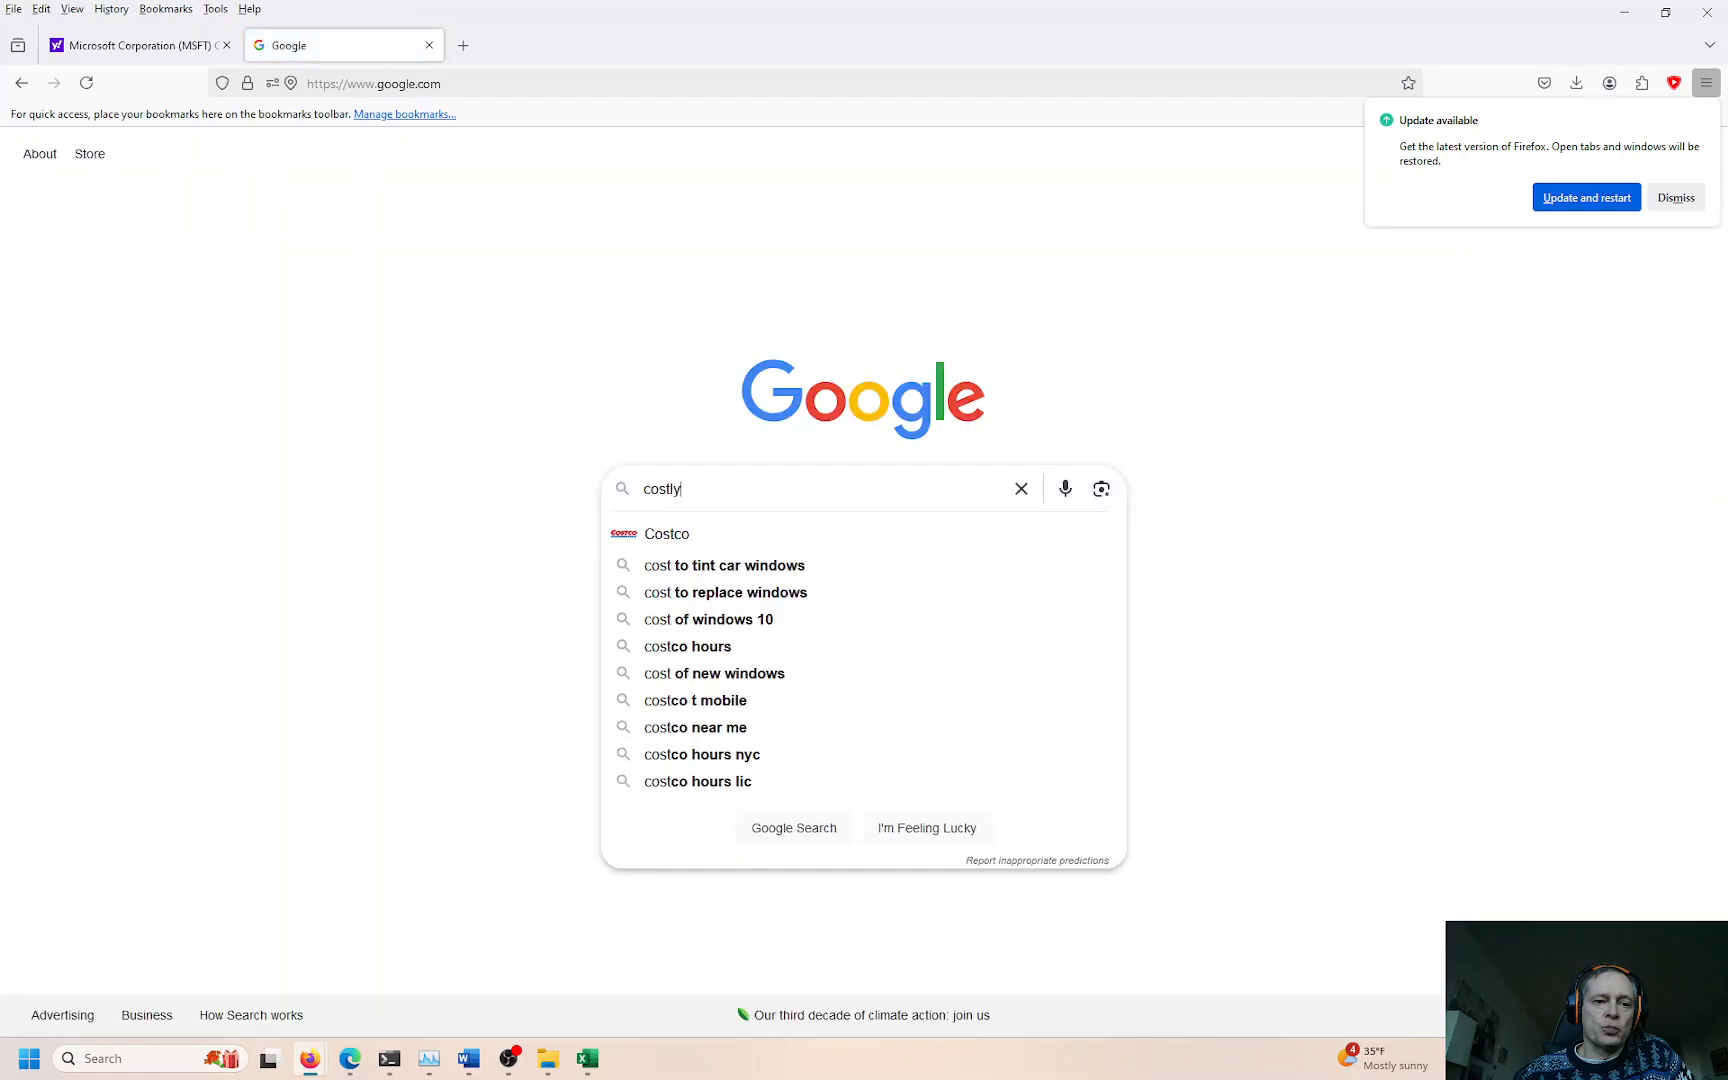
pyautogui.write(' excel e')
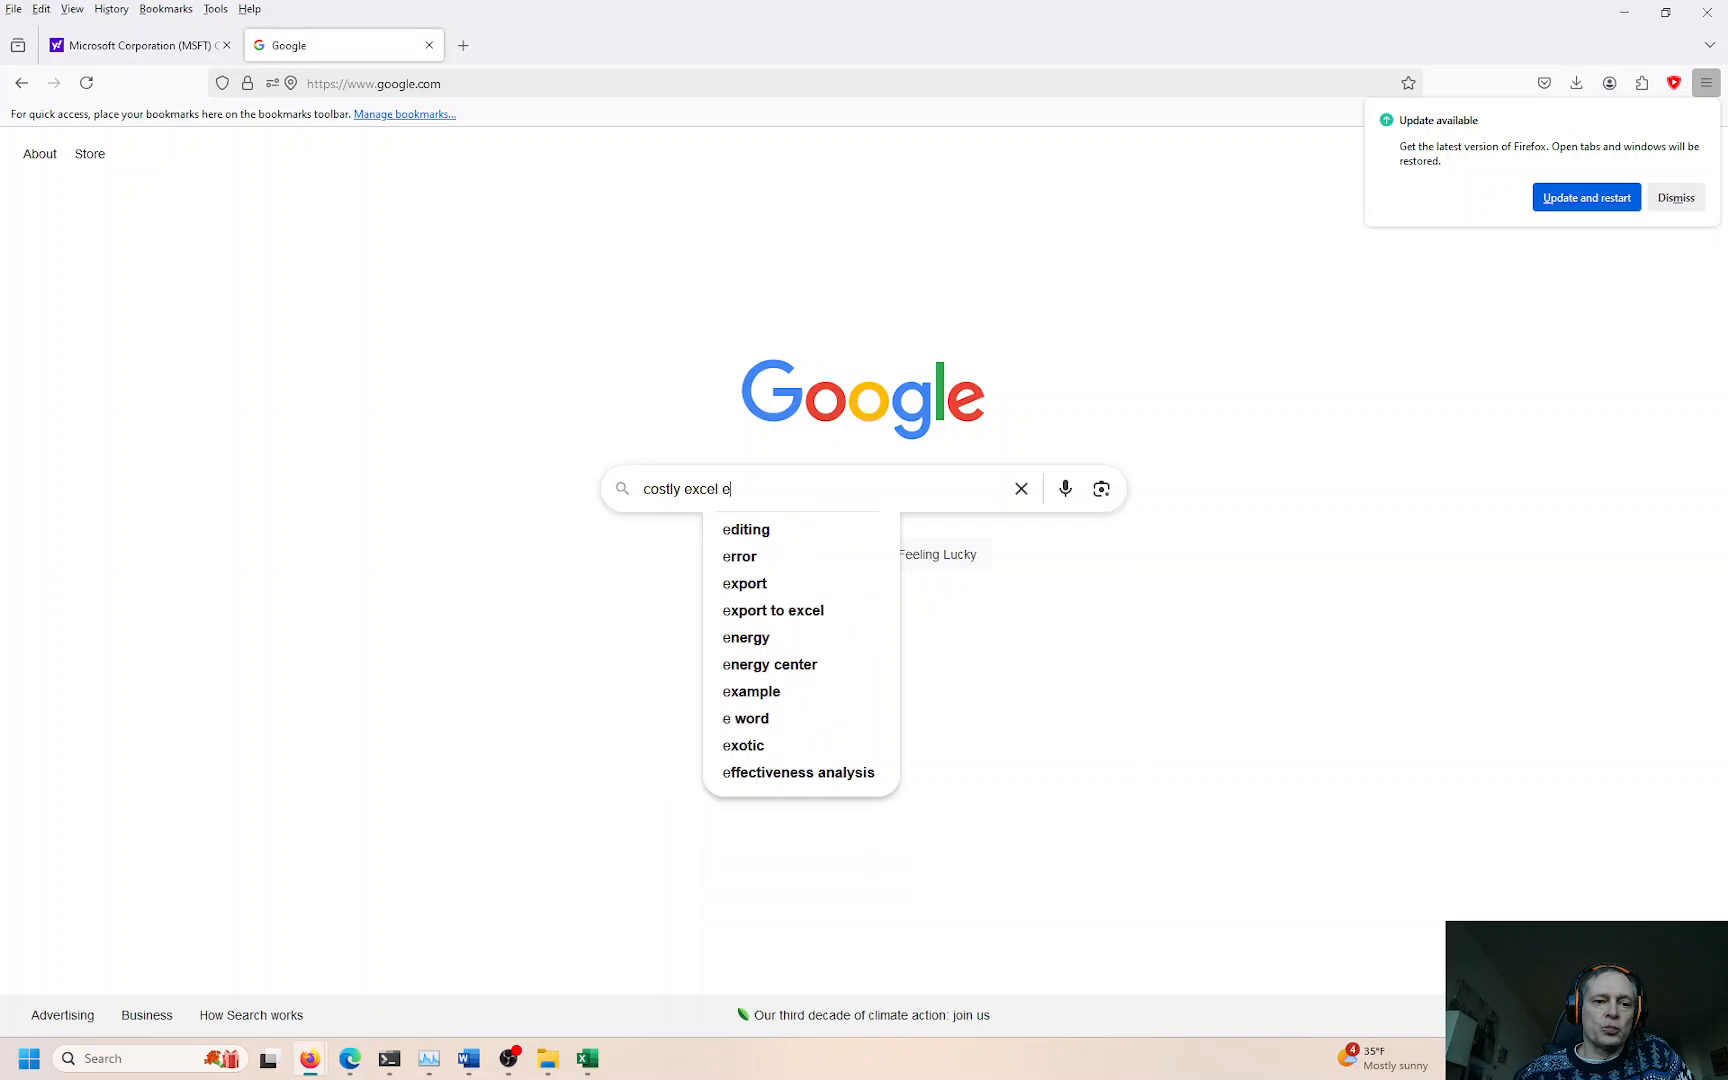
pyautogui.write('rrors')
pyautogui.press('Return')
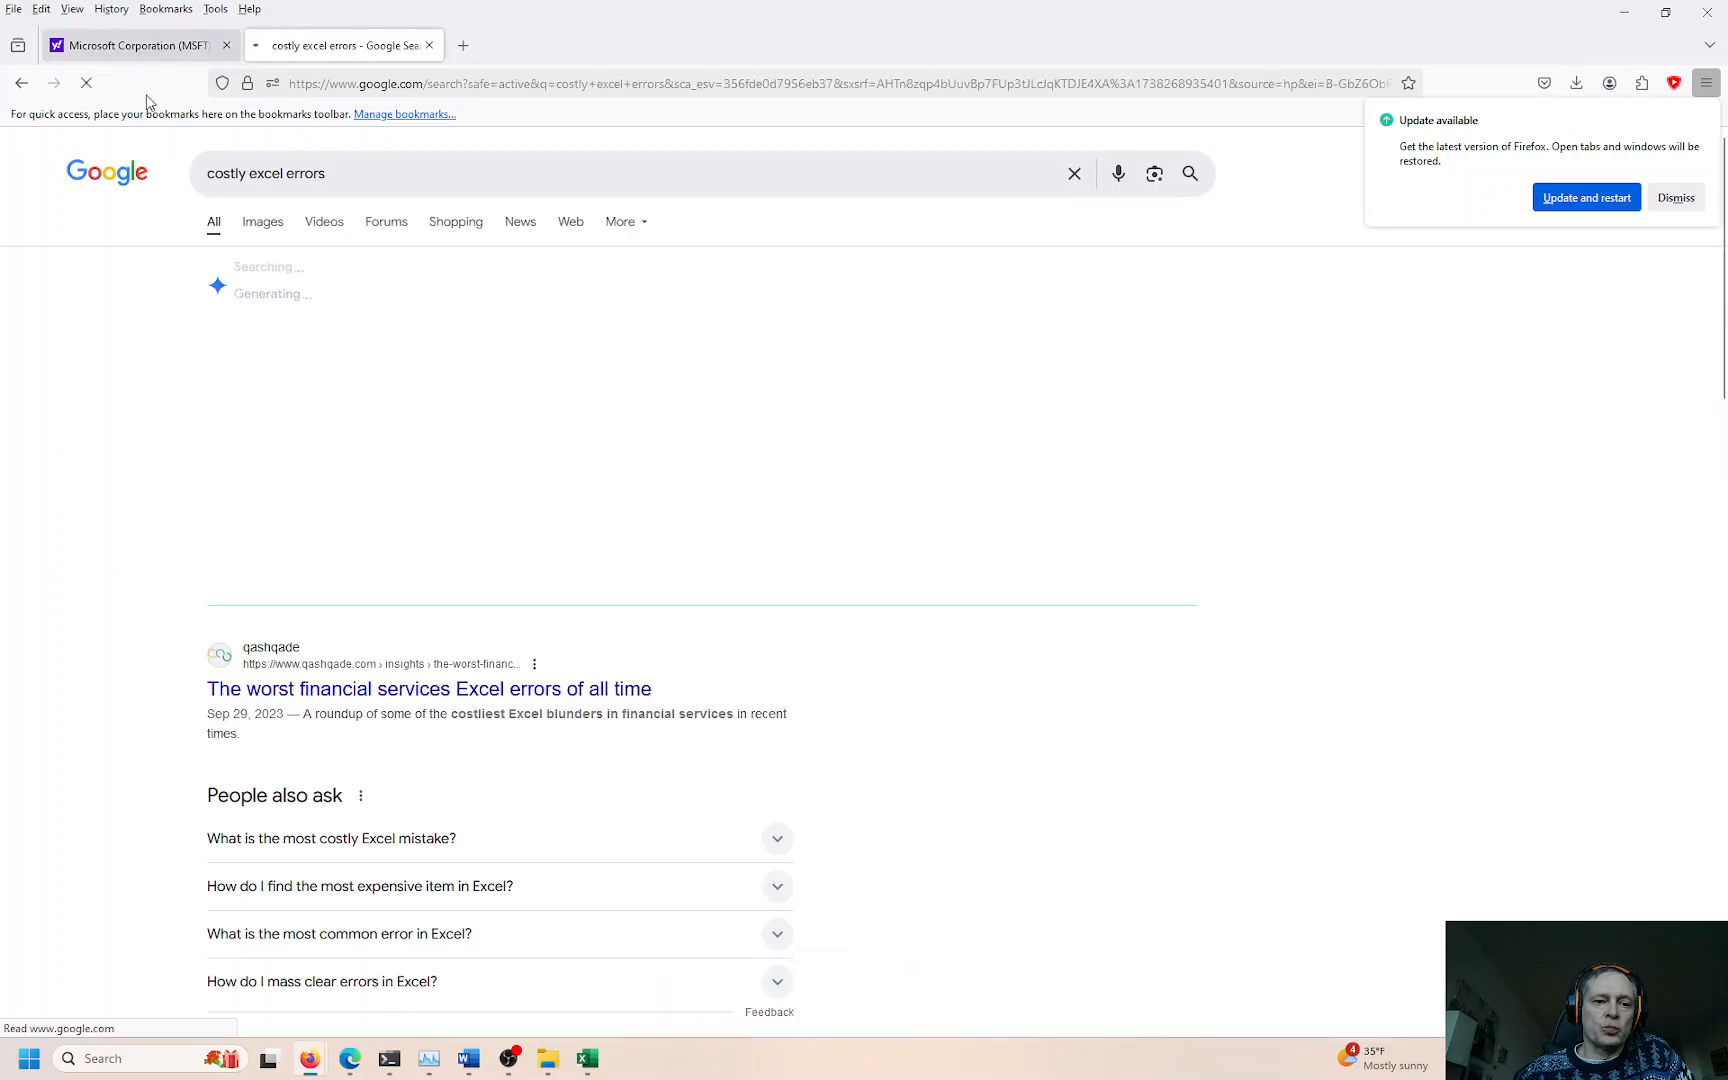
pyautogui.click(381, 697)
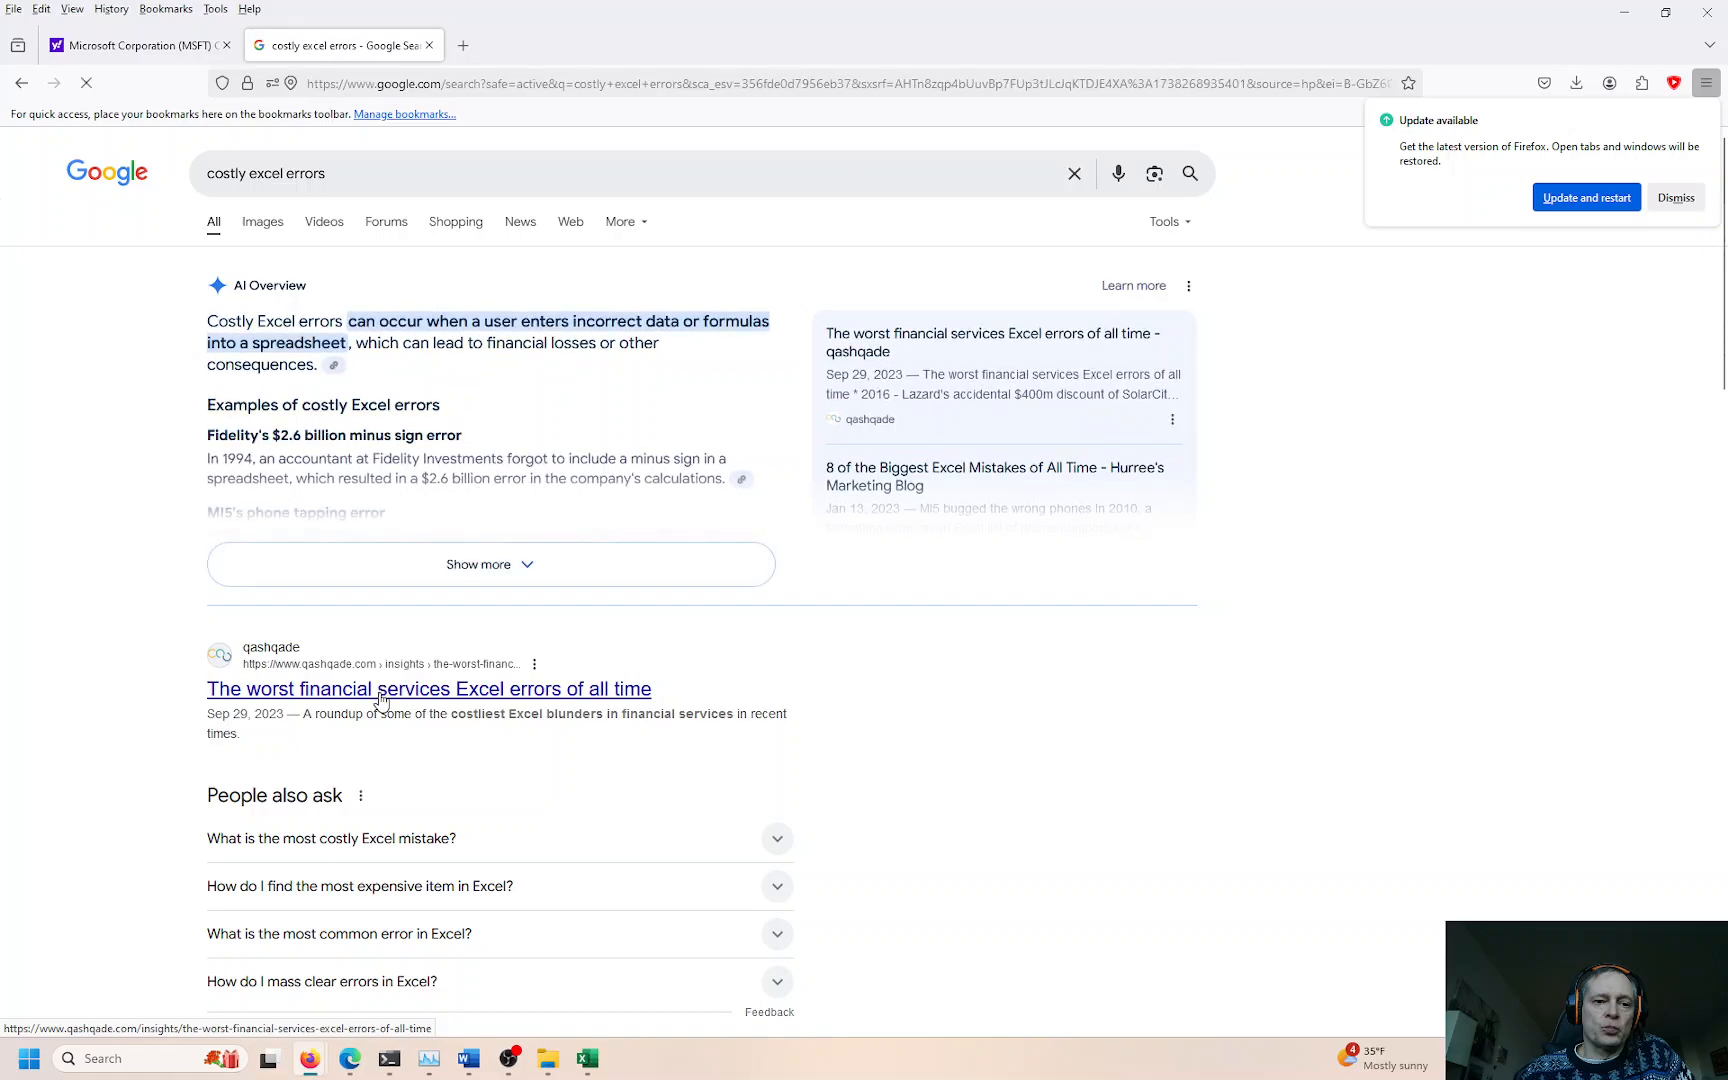
pyautogui.scroll(-4, 425, 518)
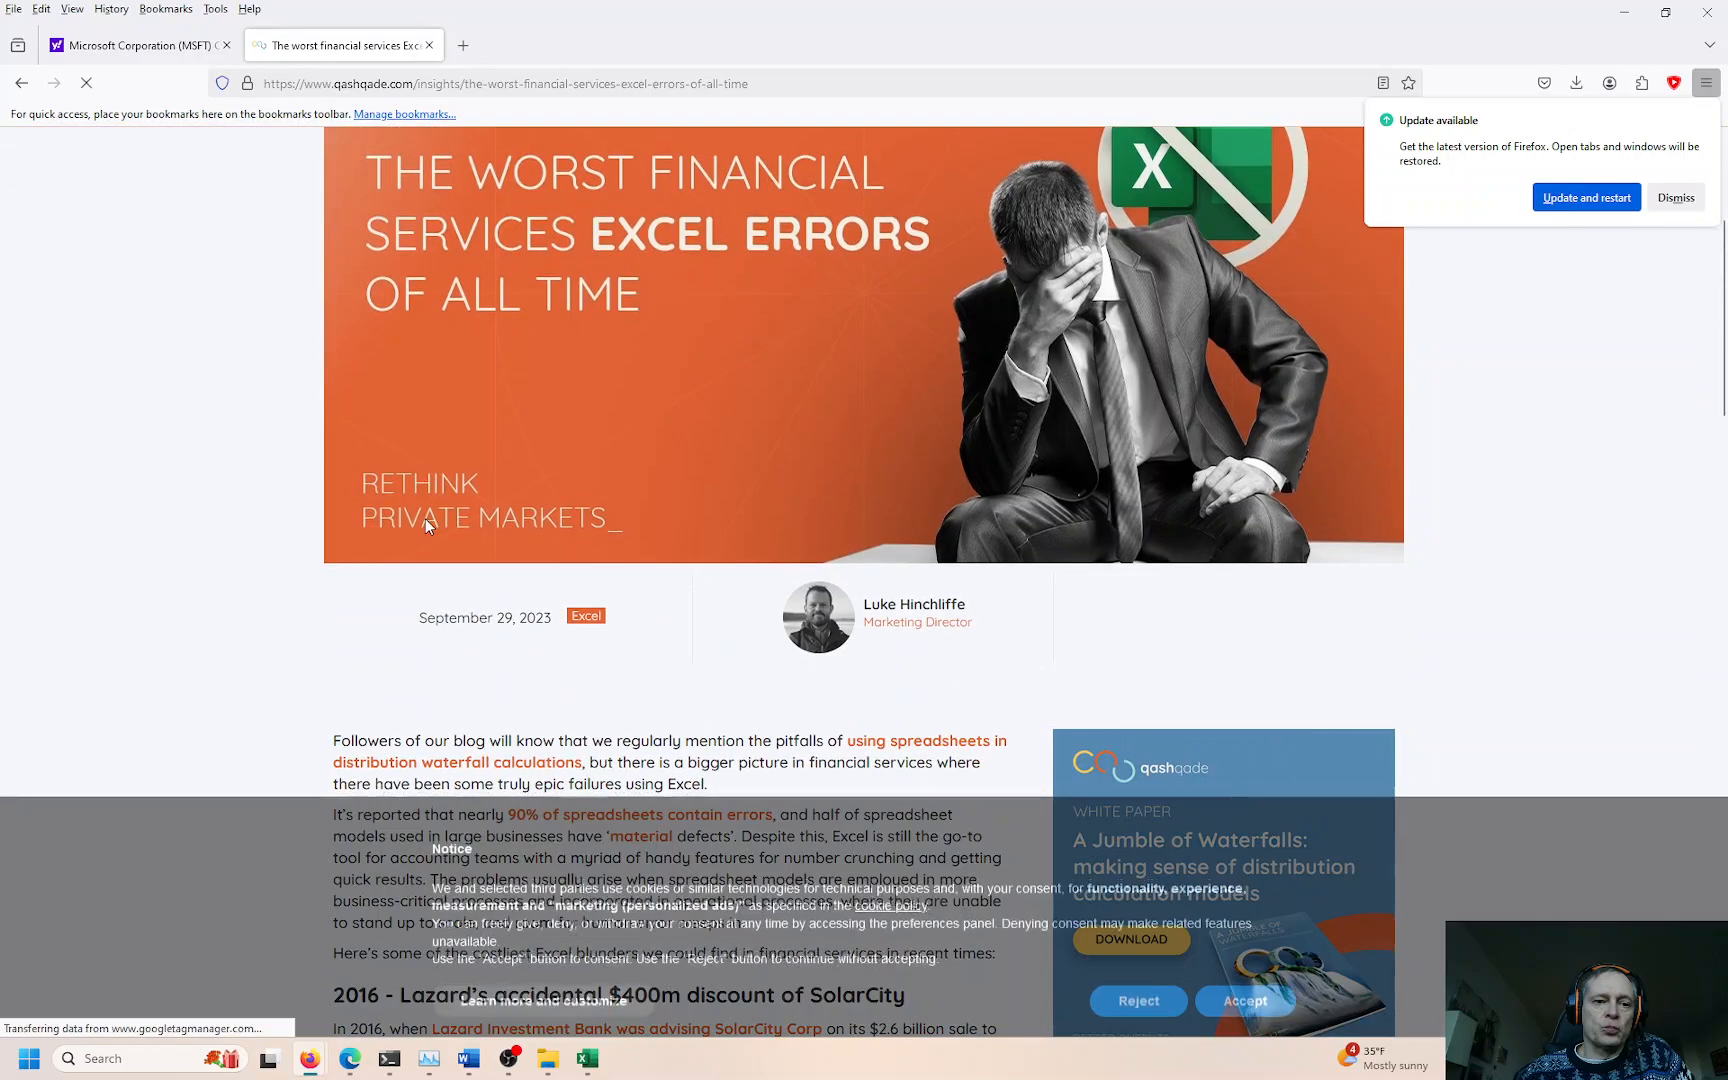
# Step: Read the article's 2016 section on Lazard's SolarCity discount, highlighting the discount amount and the double-counted indebtedness passage
pyautogui.scroll(2, 425, 518)
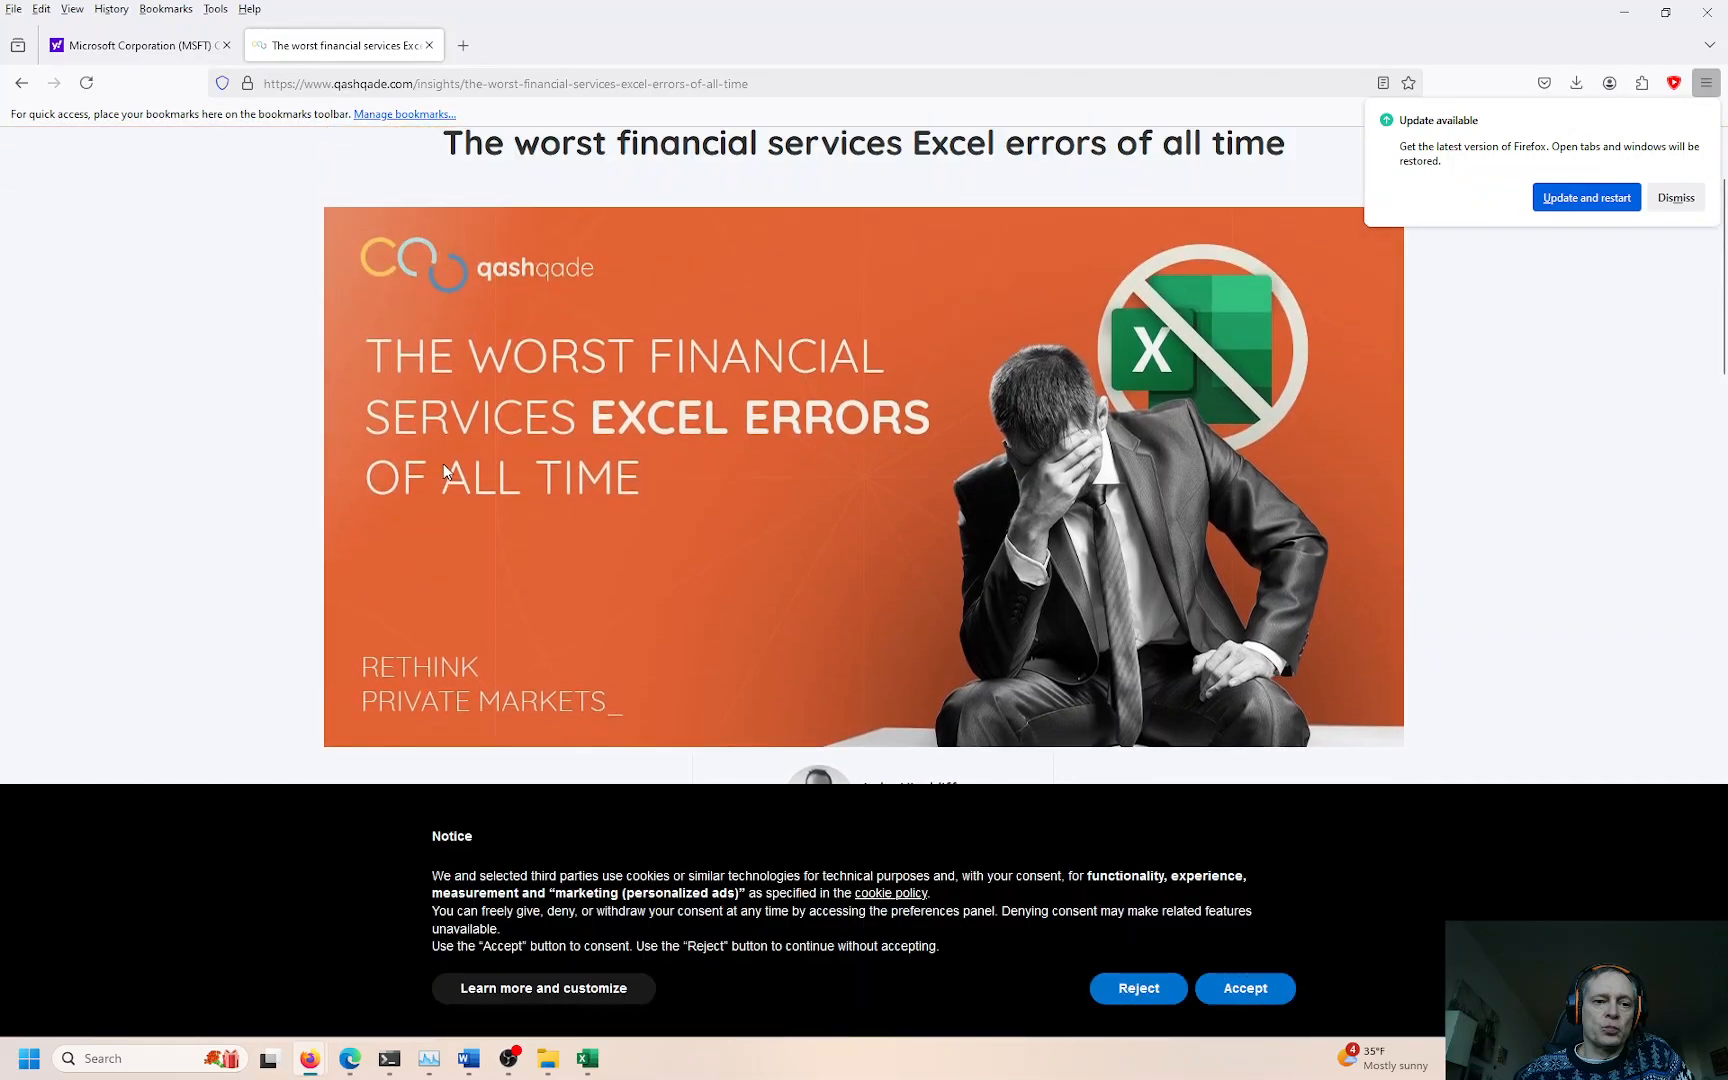
pyautogui.scroll(-5, 443, 463)
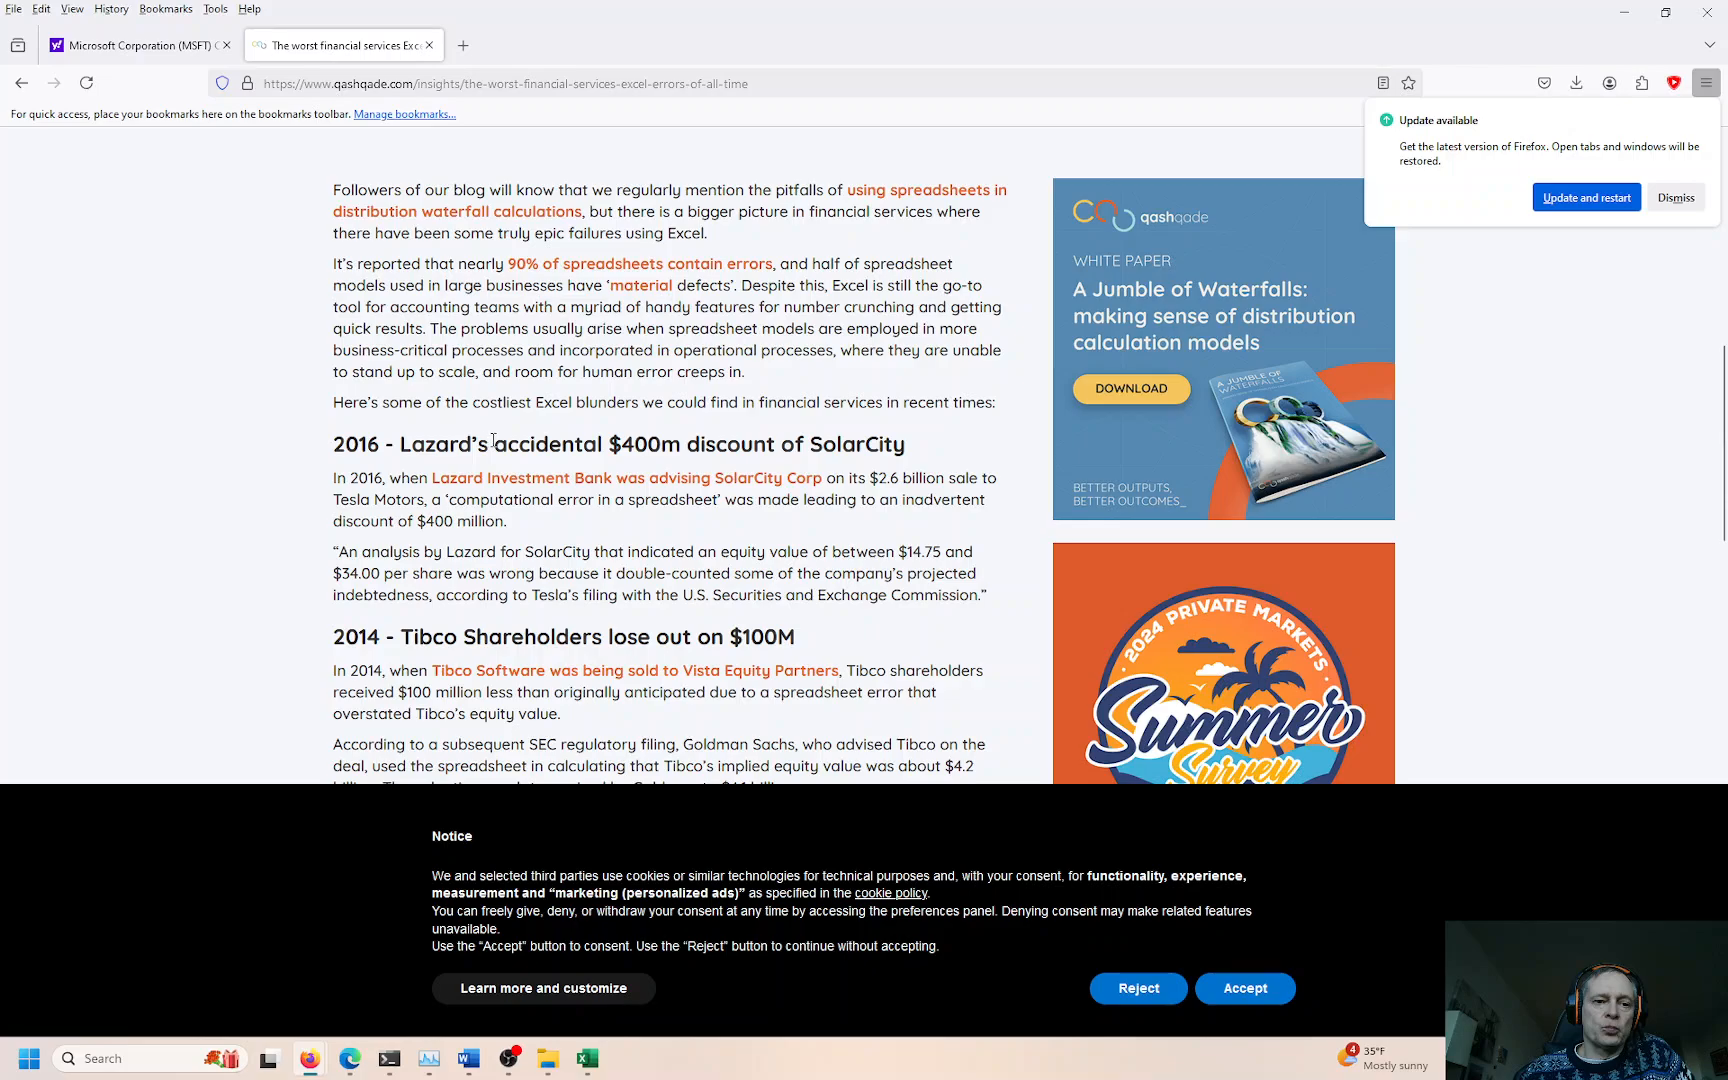
pyautogui.moveTo(492, 442); pyautogui.dragTo(684, 435)
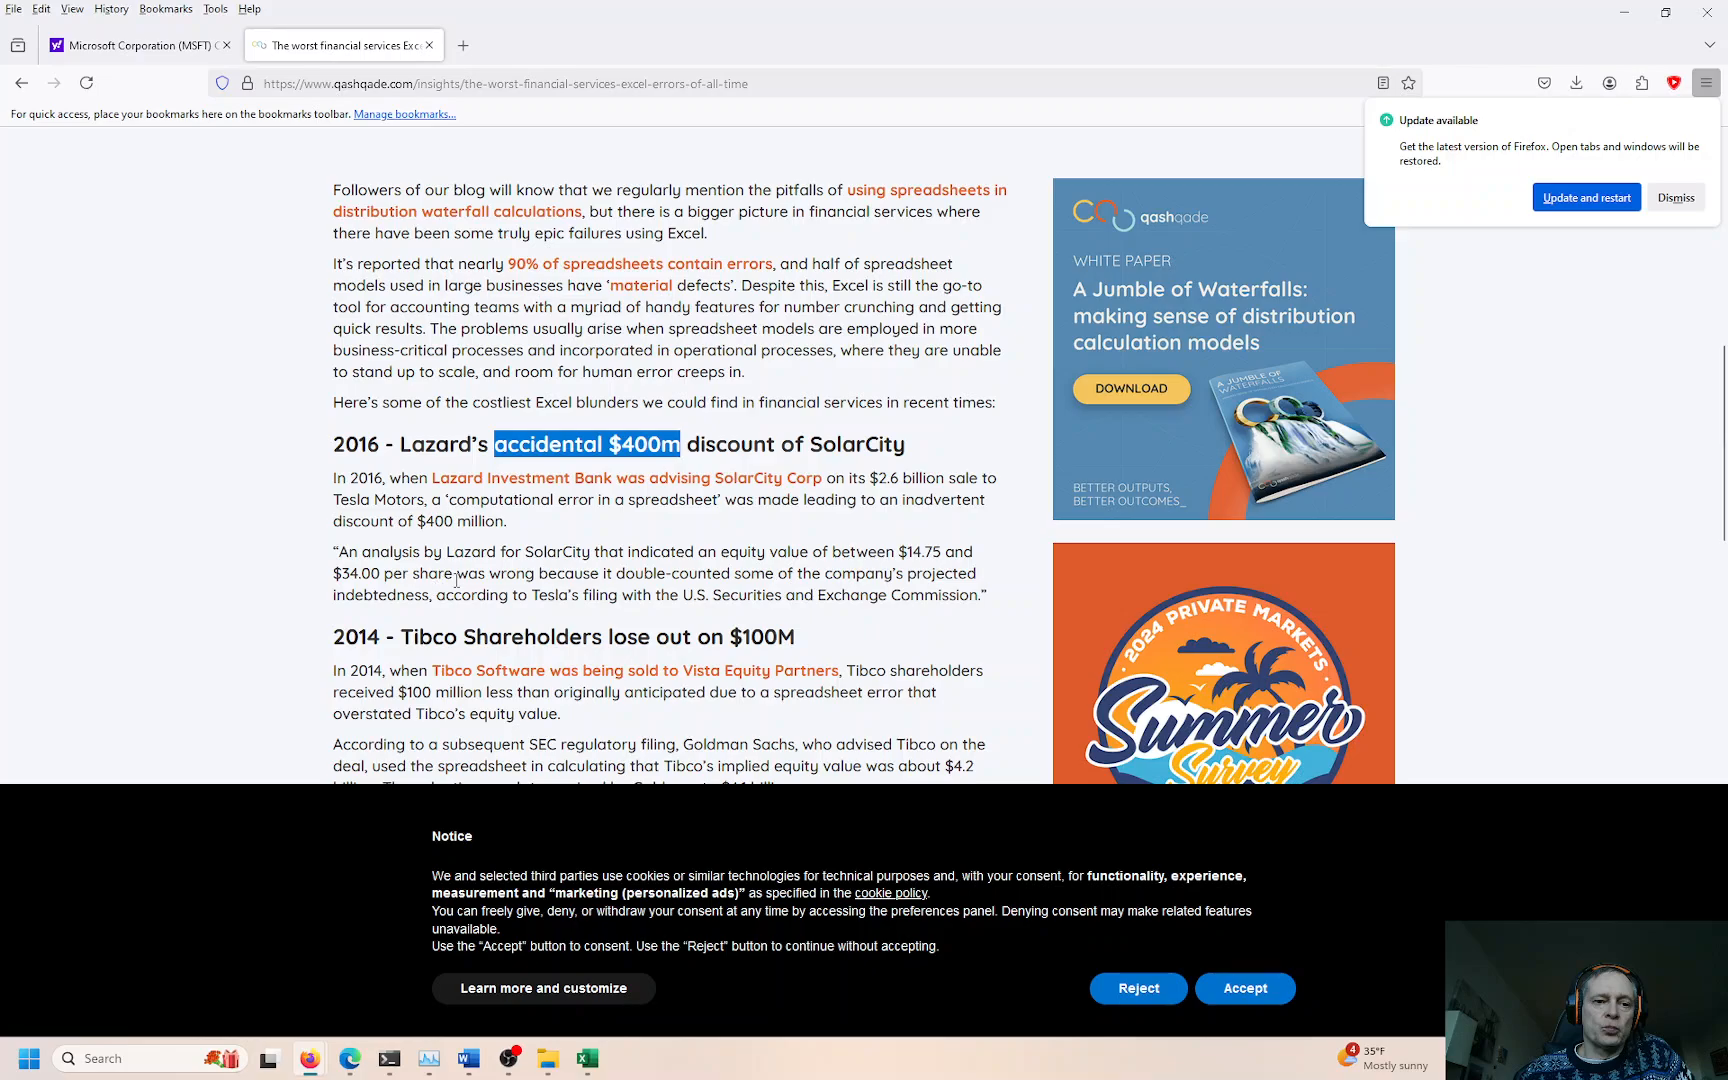
pyautogui.moveTo(607, 573); pyautogui.dragTo(434, 590)
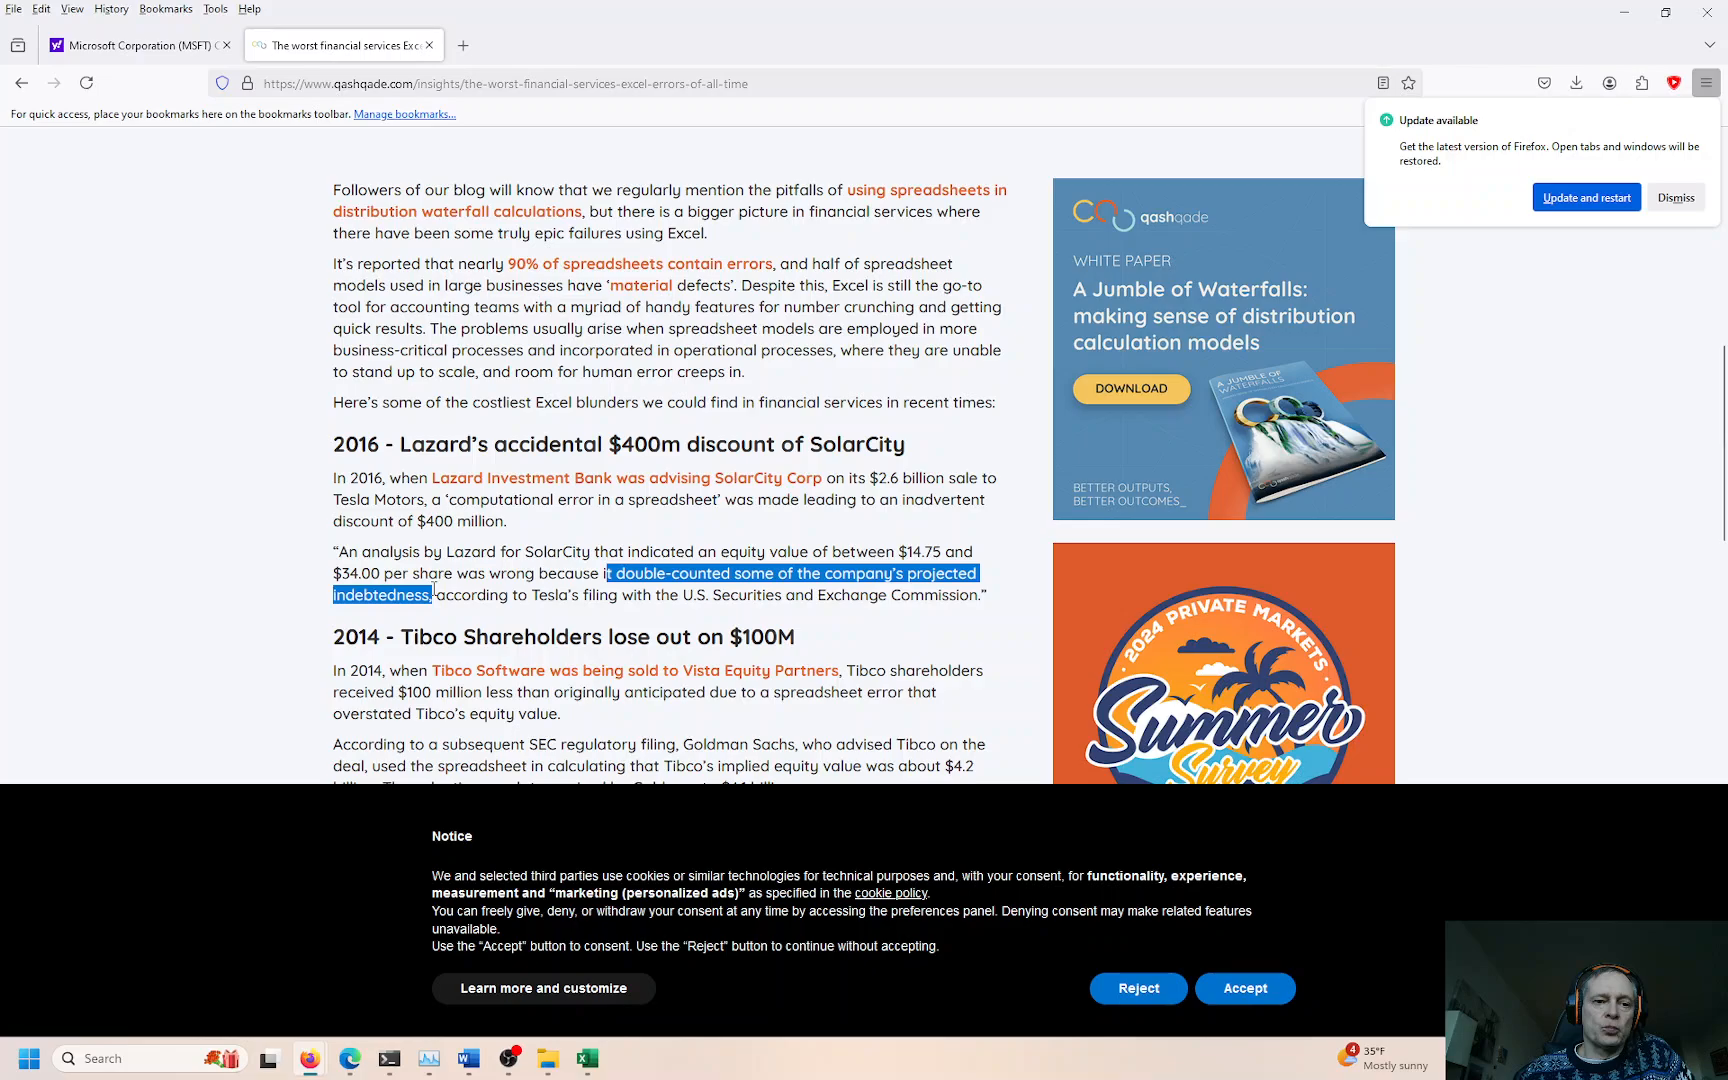
pyautogui.click(463, 573)
pyautogui.scroll(-3, 462, 572)
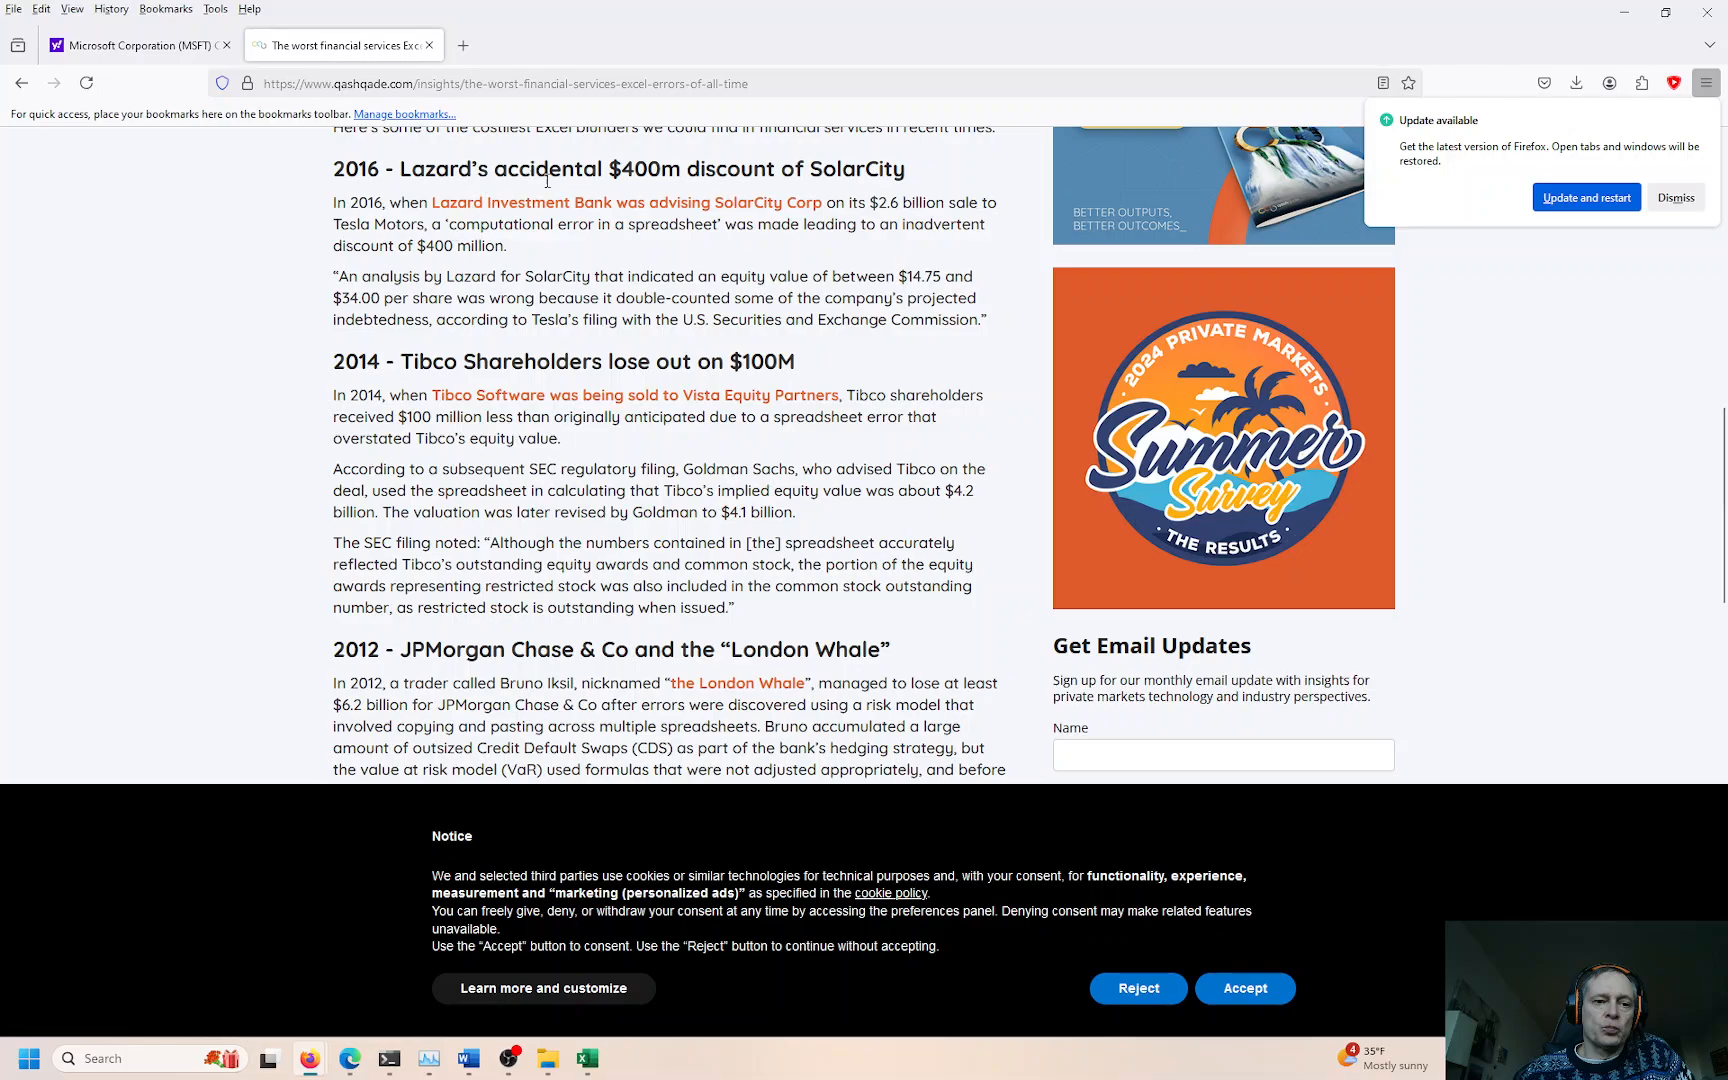
pyautogui.moveTo(610, 170); pyautogui.dragTo(680, 171)
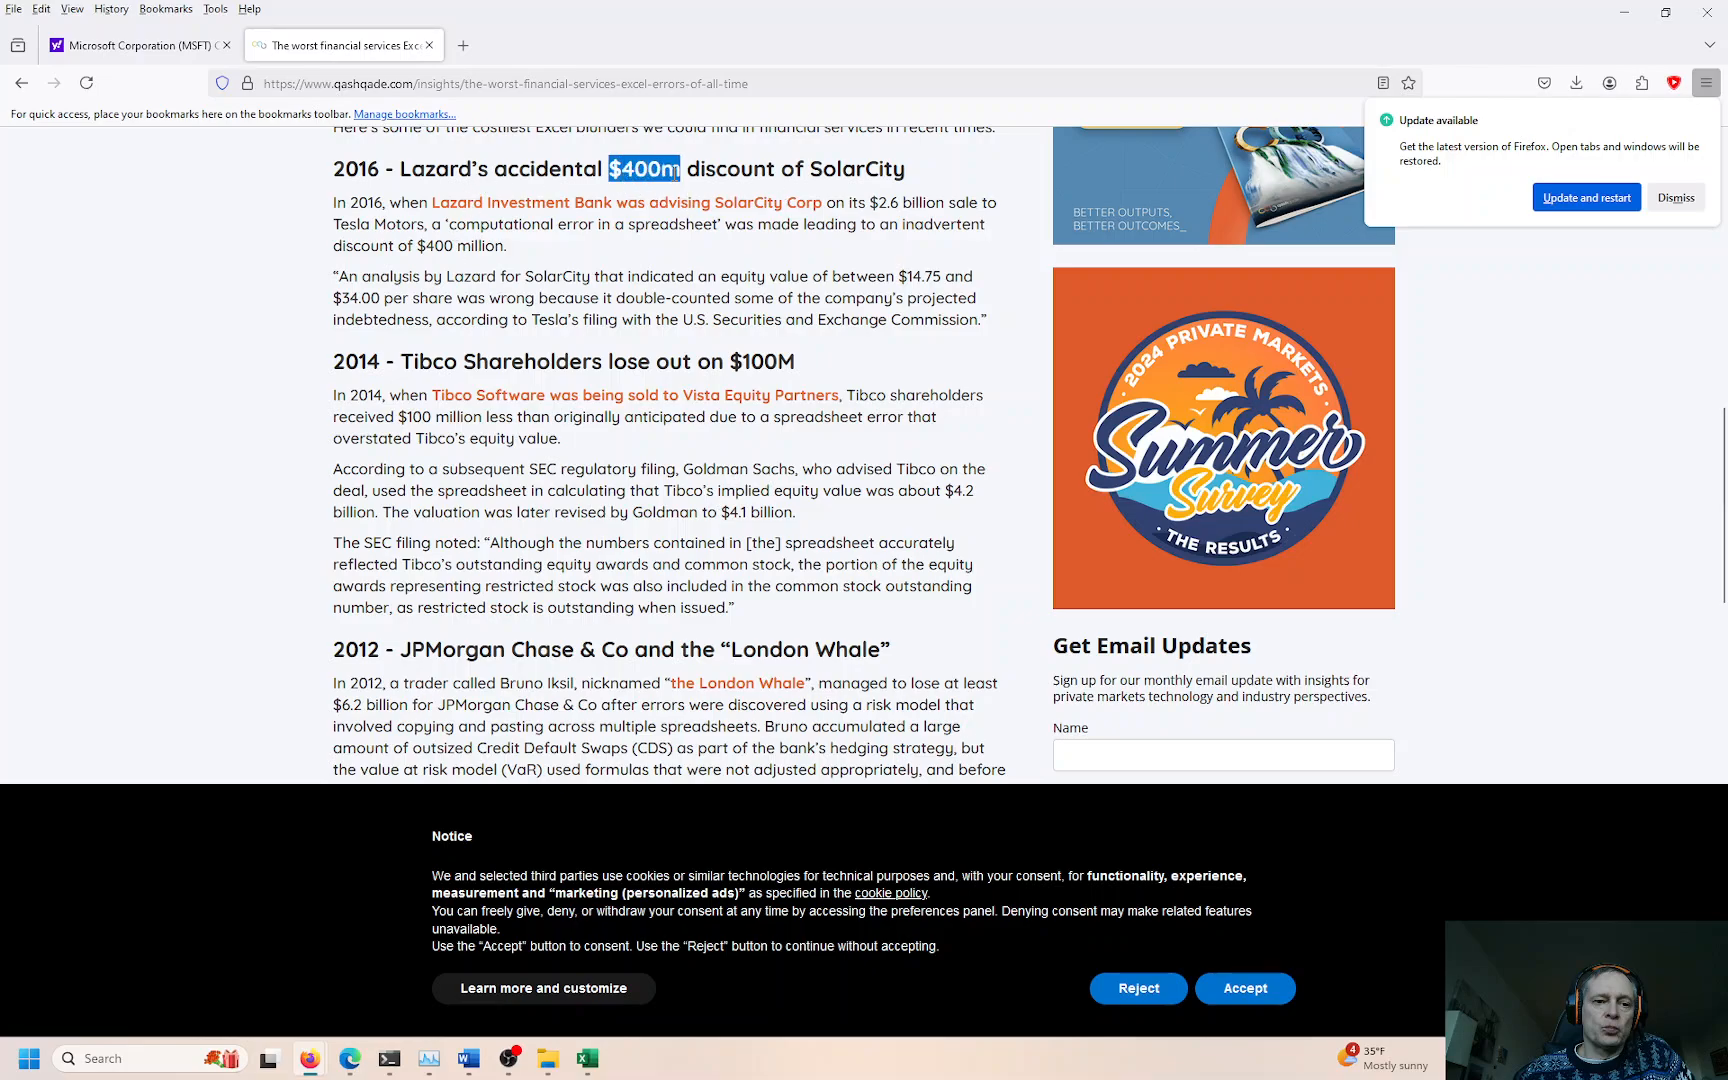
# Step: Read the 2014 section on Tibco shareholders, highlighting the loss in the heading and the restricted stock explanation from the SEC filing
pyautogui.moveTo(683, 362); pyautogui.dragTo(806, 362)
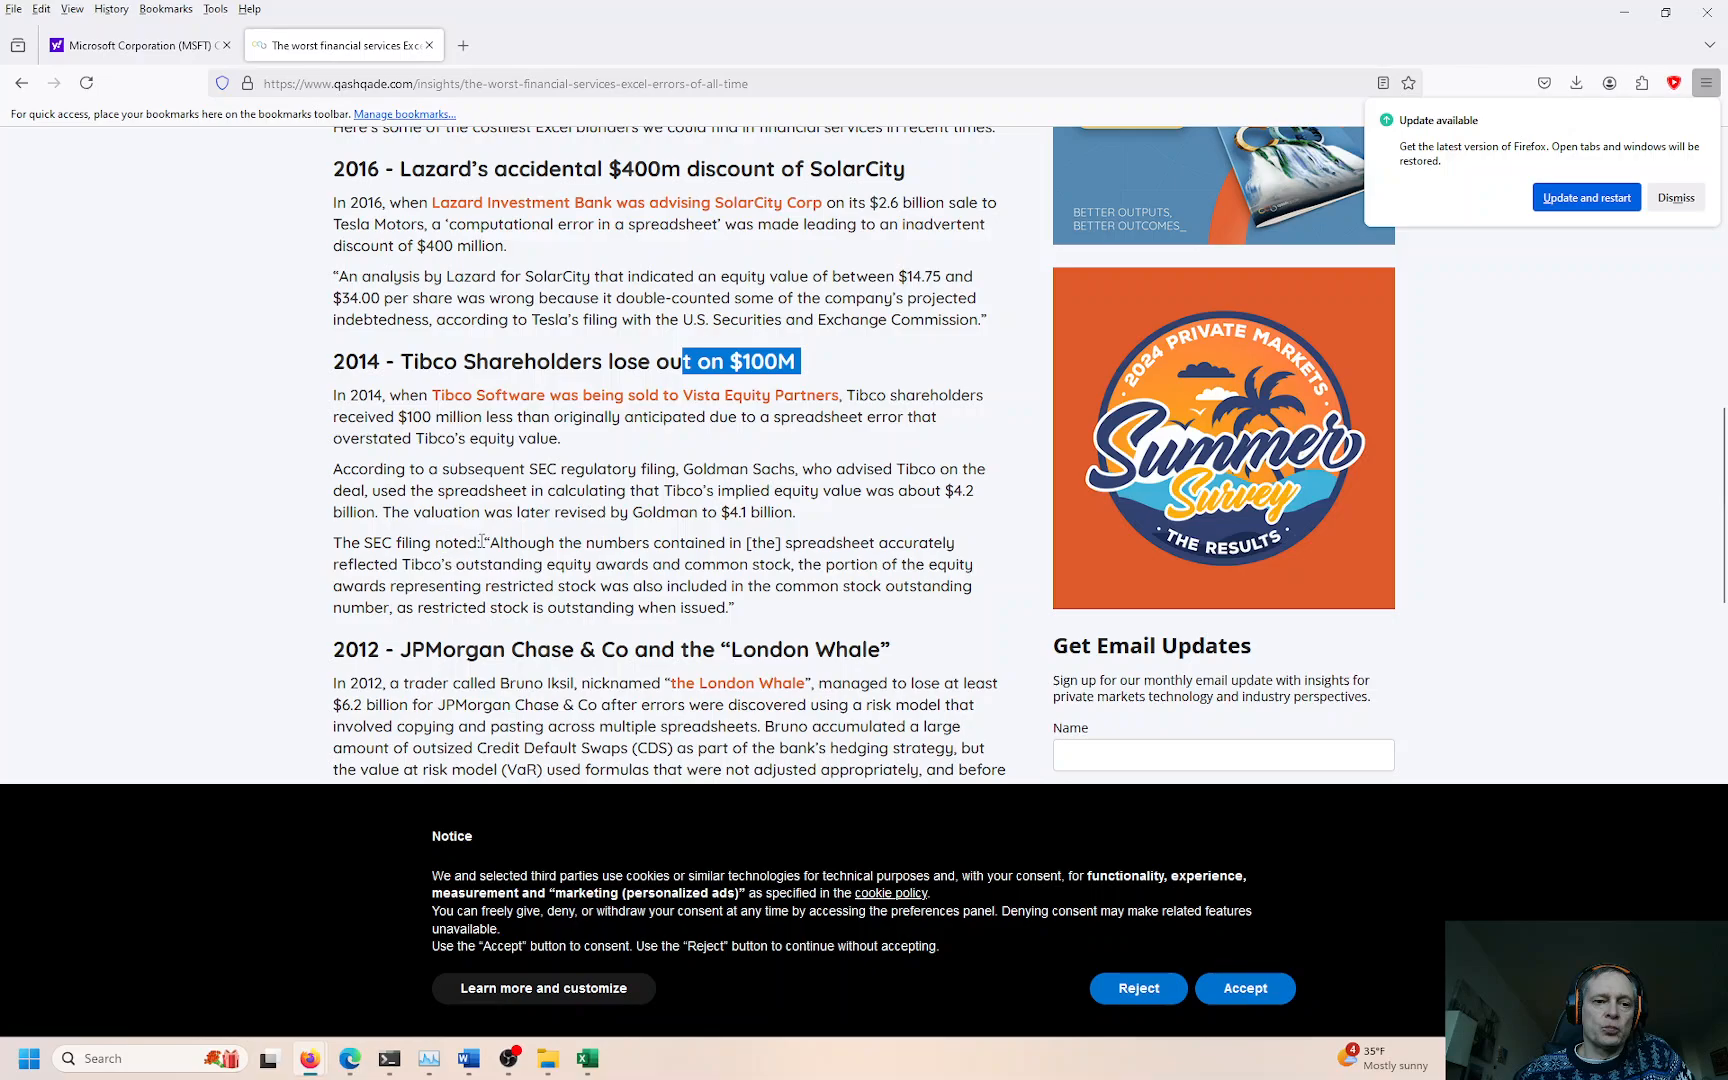
pyautogui.moveTo(527, 543); pyautogui.dragTo(780, 540)
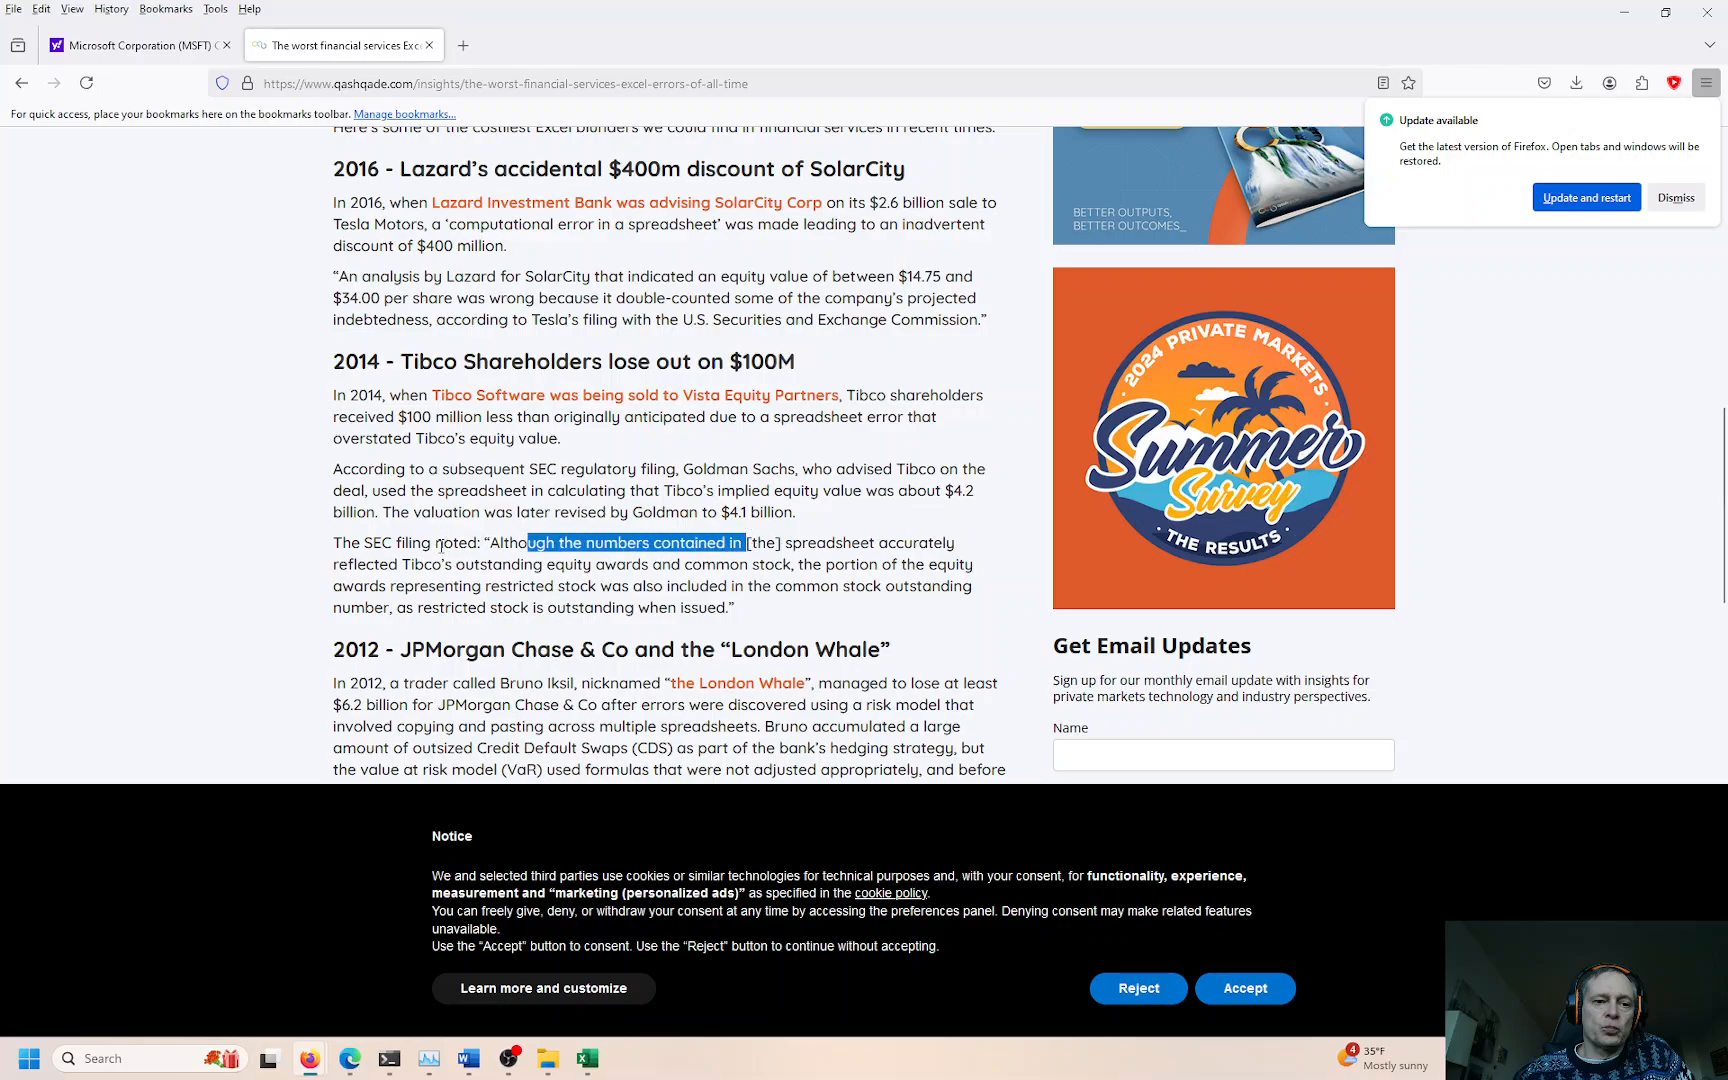
pyautogui.moveTo(402, 565); pyautogui.dragTo(786, 565)
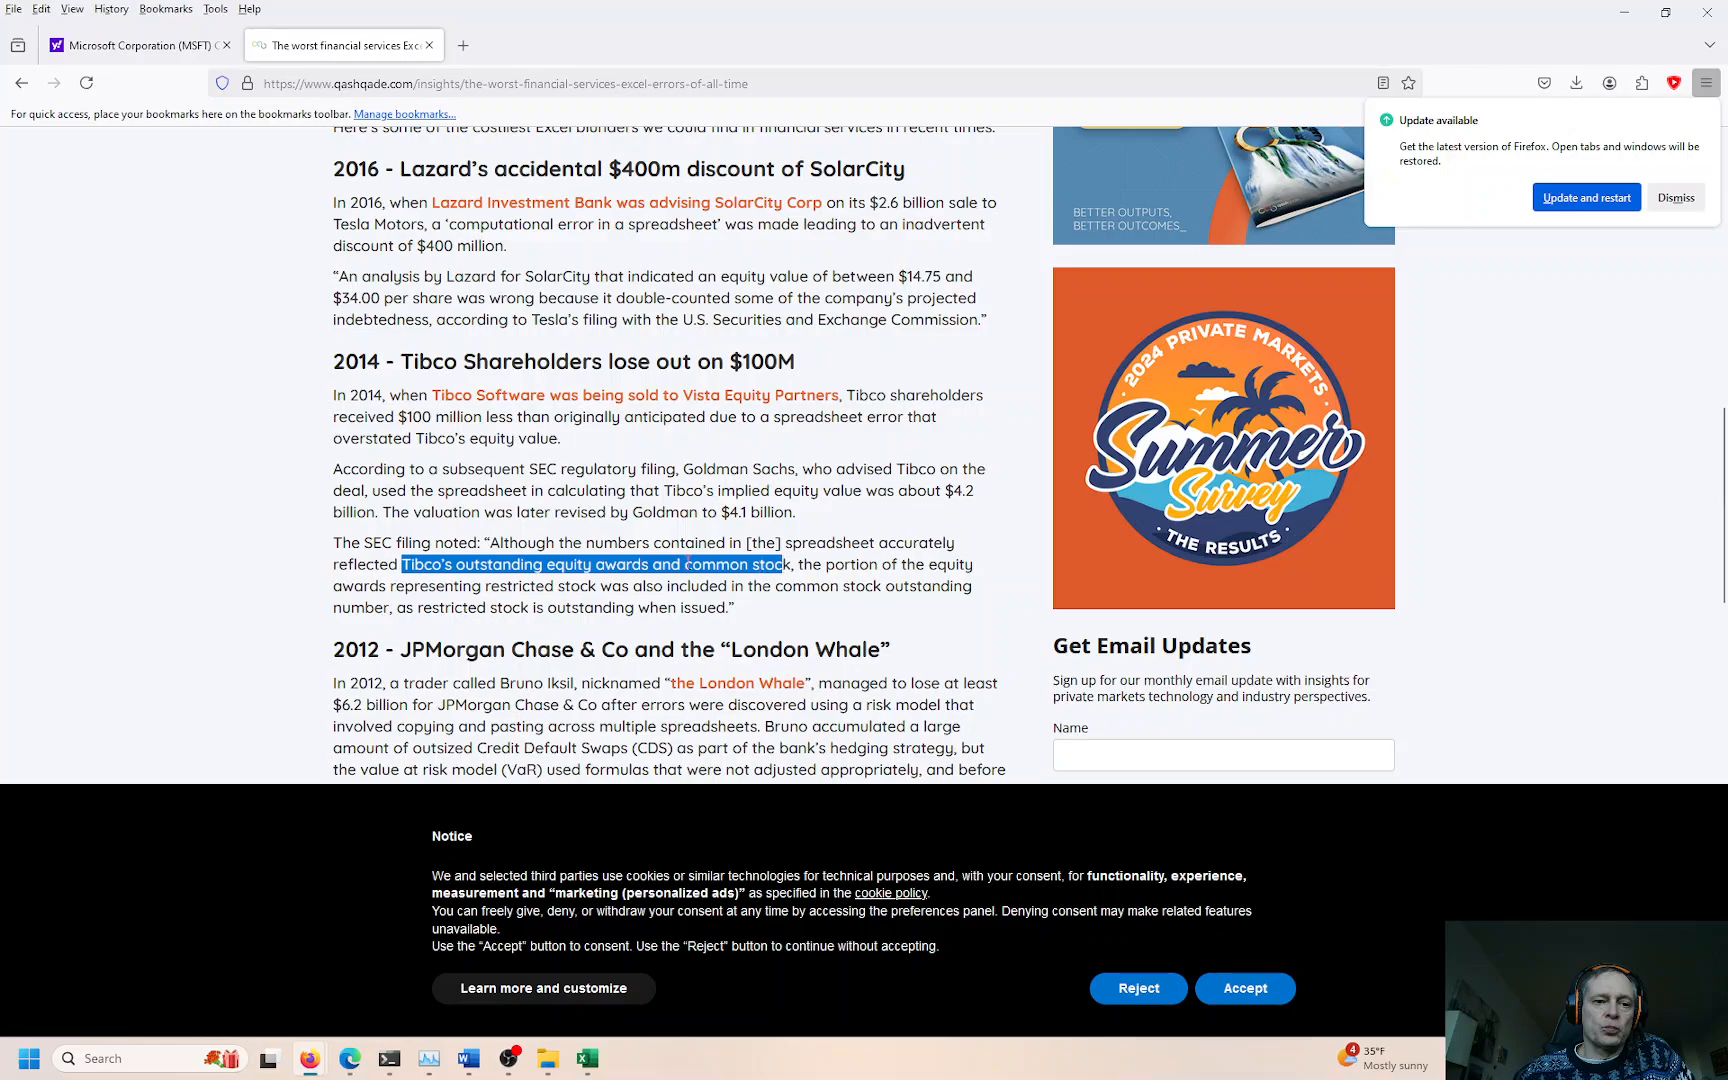
pyautogui.moveTo(396, 587); pyautogui.dragTo(591, 587)
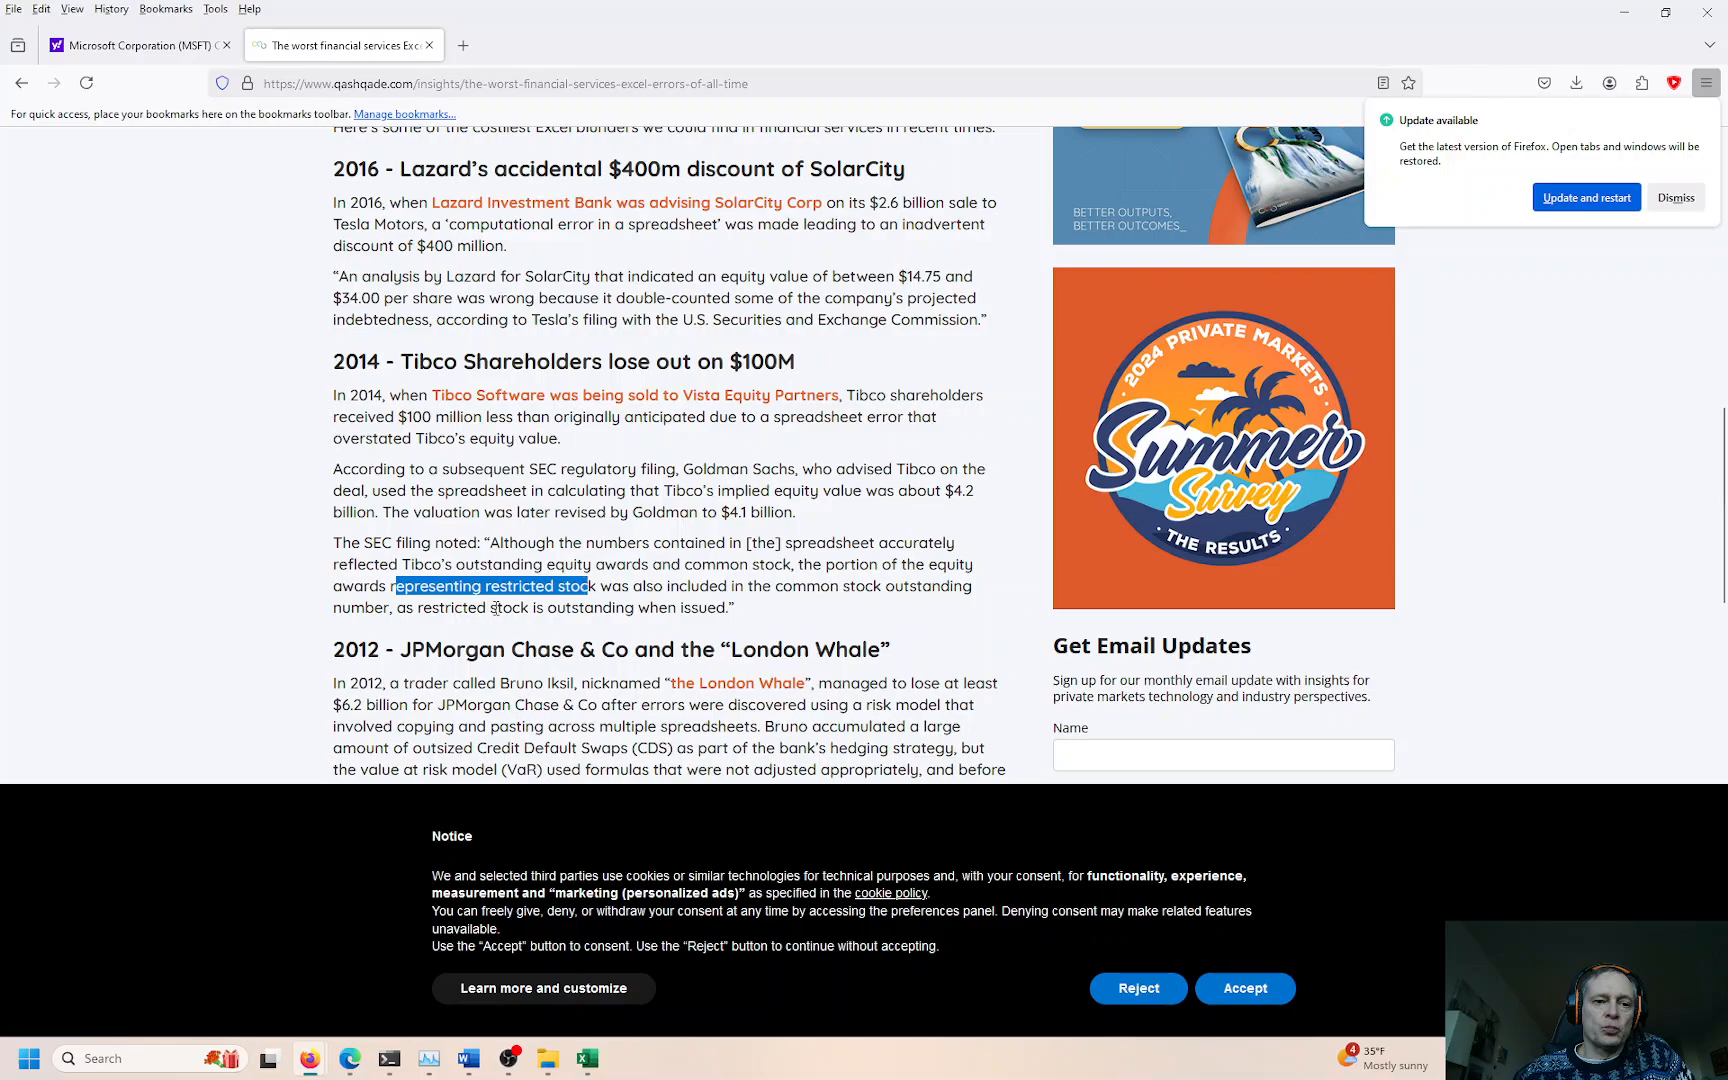
pyautogui.moveTo(467, 608); pyautogui.dragTo(605, 607)
# Step: Read the 2012 section on JPMorgan Chase and the "London Whale", highlighting the losses, the risk model and the fines
pyautogui.scroll(-2, 605, 607)
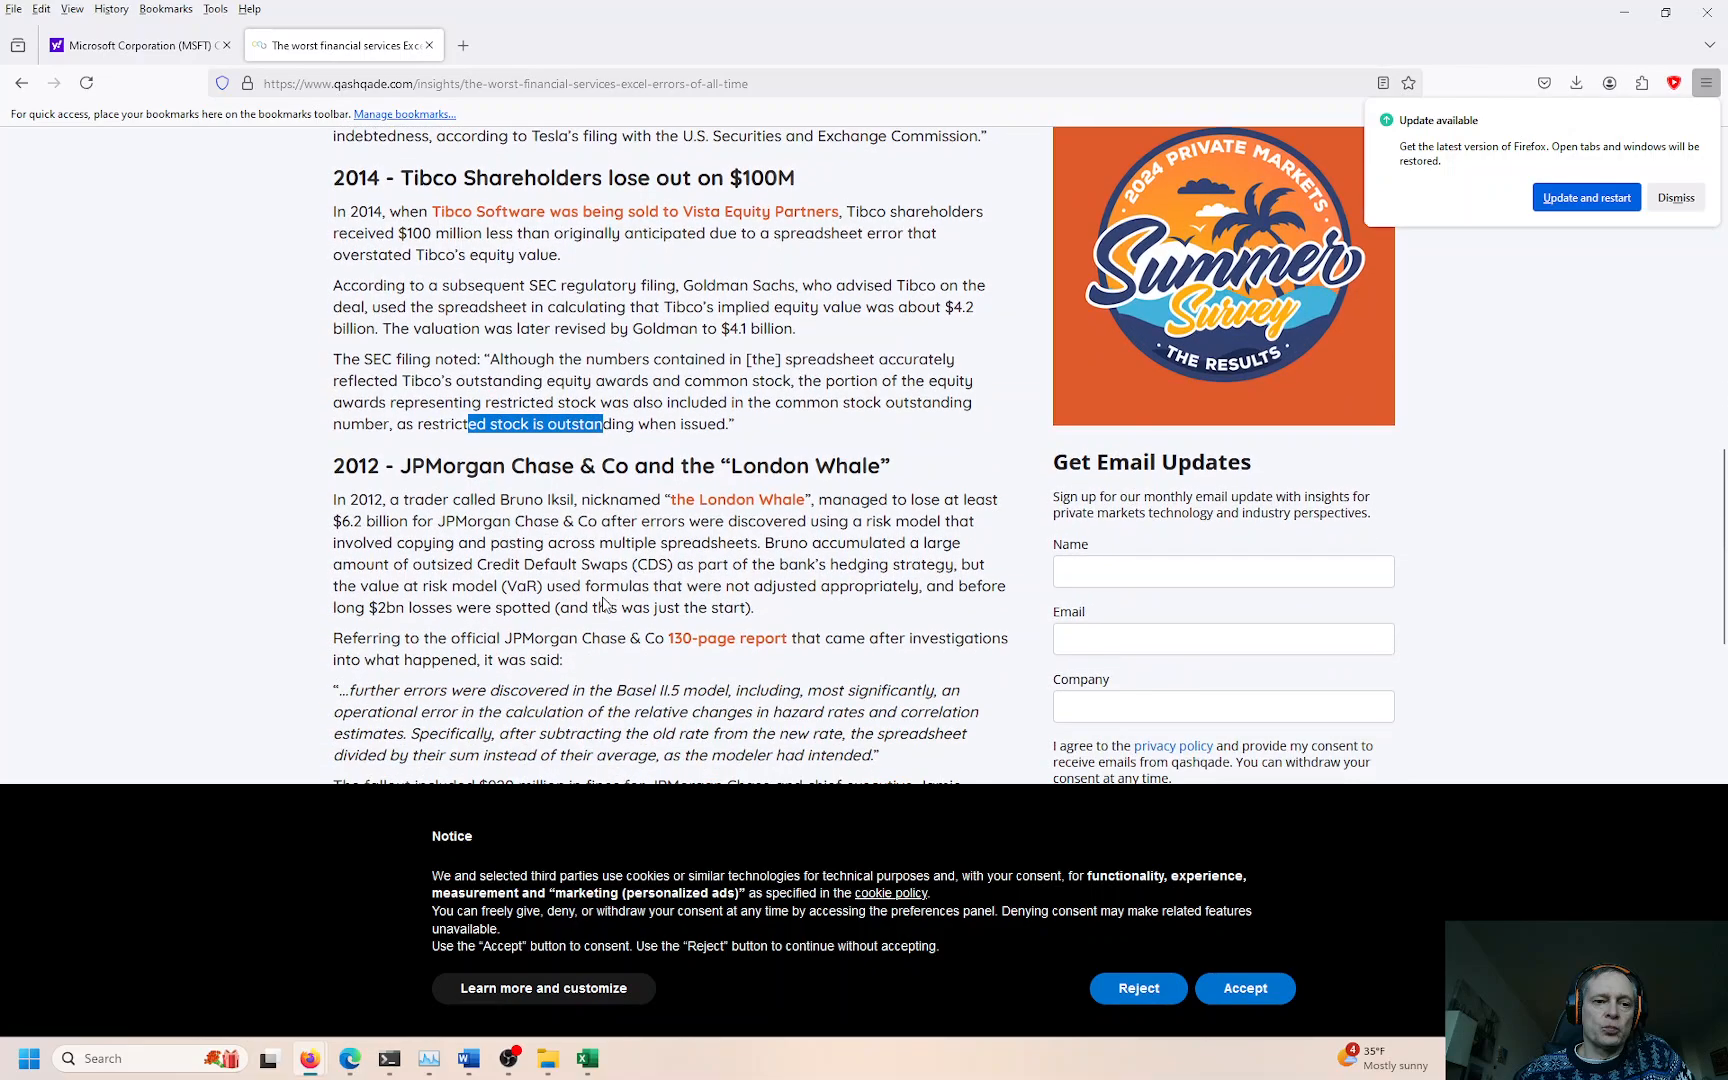
pyautogui.moveTo(512, 468); pyautogui.dragTo(583, 470)
pyautogui.click(583, 471)
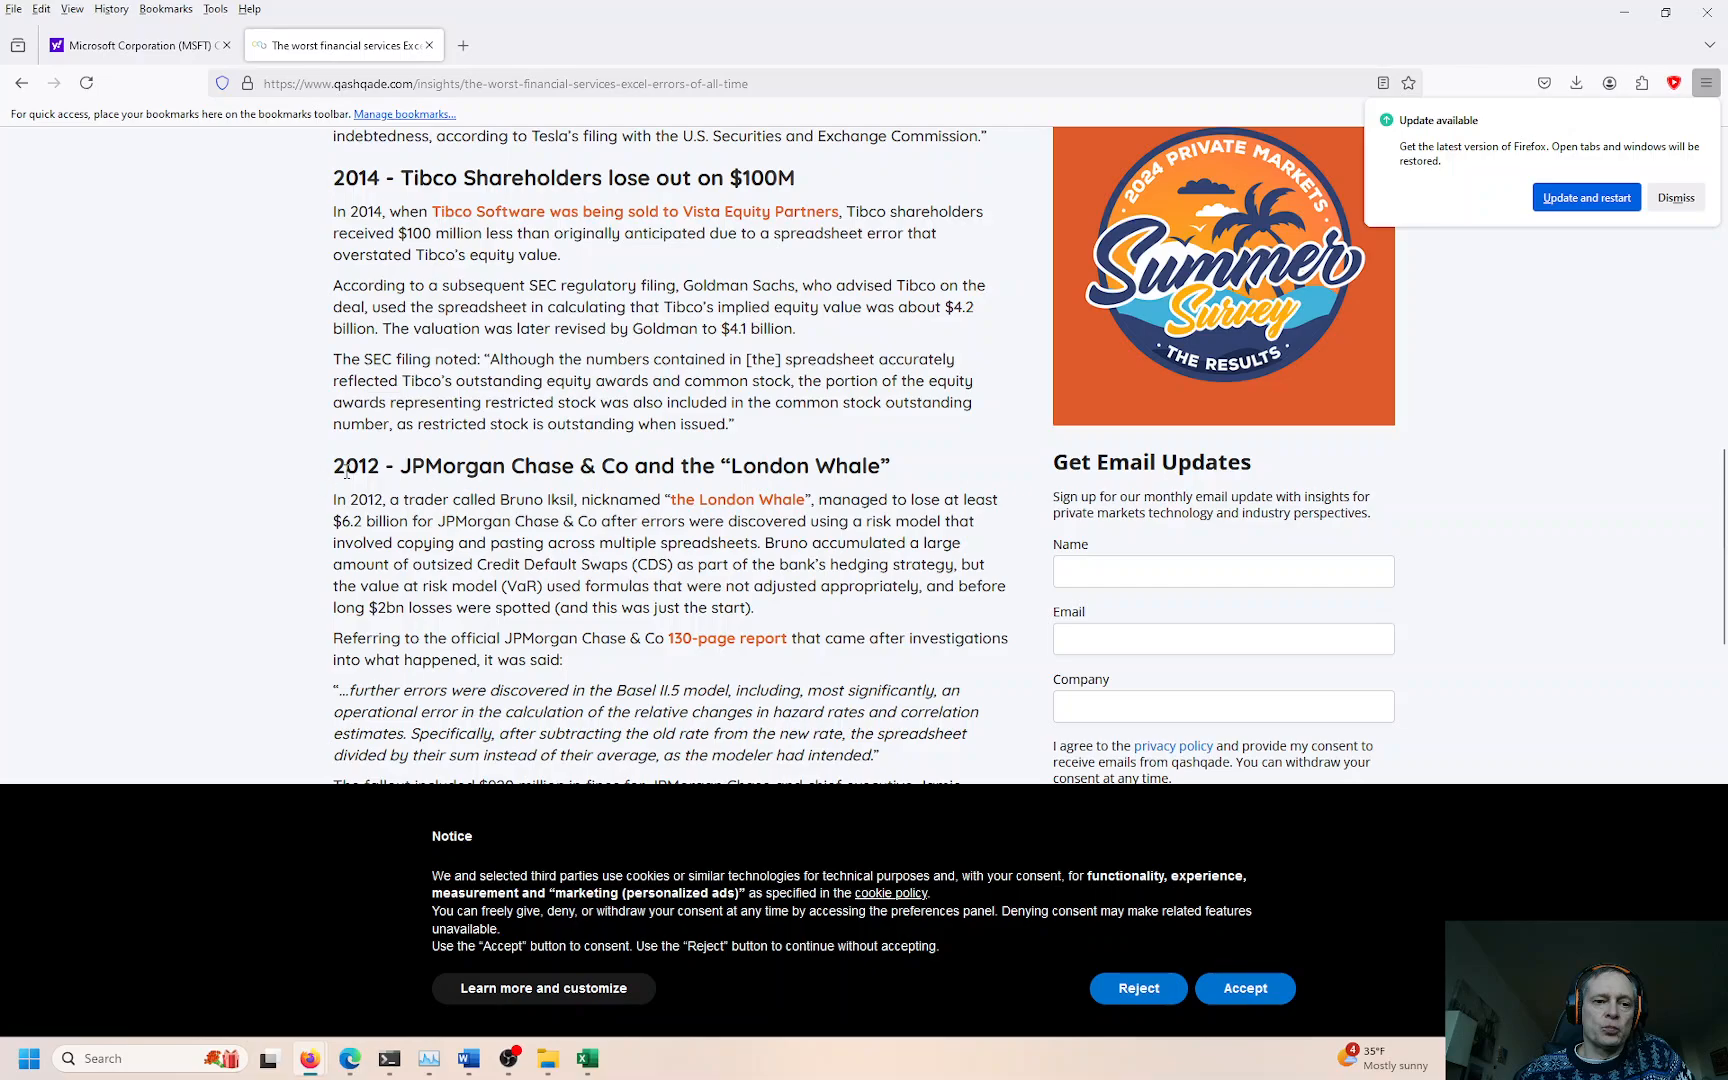
pyautogui.moveTo(333, 520)
pyautogui.mouseDown()
pyautogui.moveTo(414, 521)
pyautogui.moveTo(333, 521)
pyautogui.mouseUp()
pyautogui.click(411, 522)
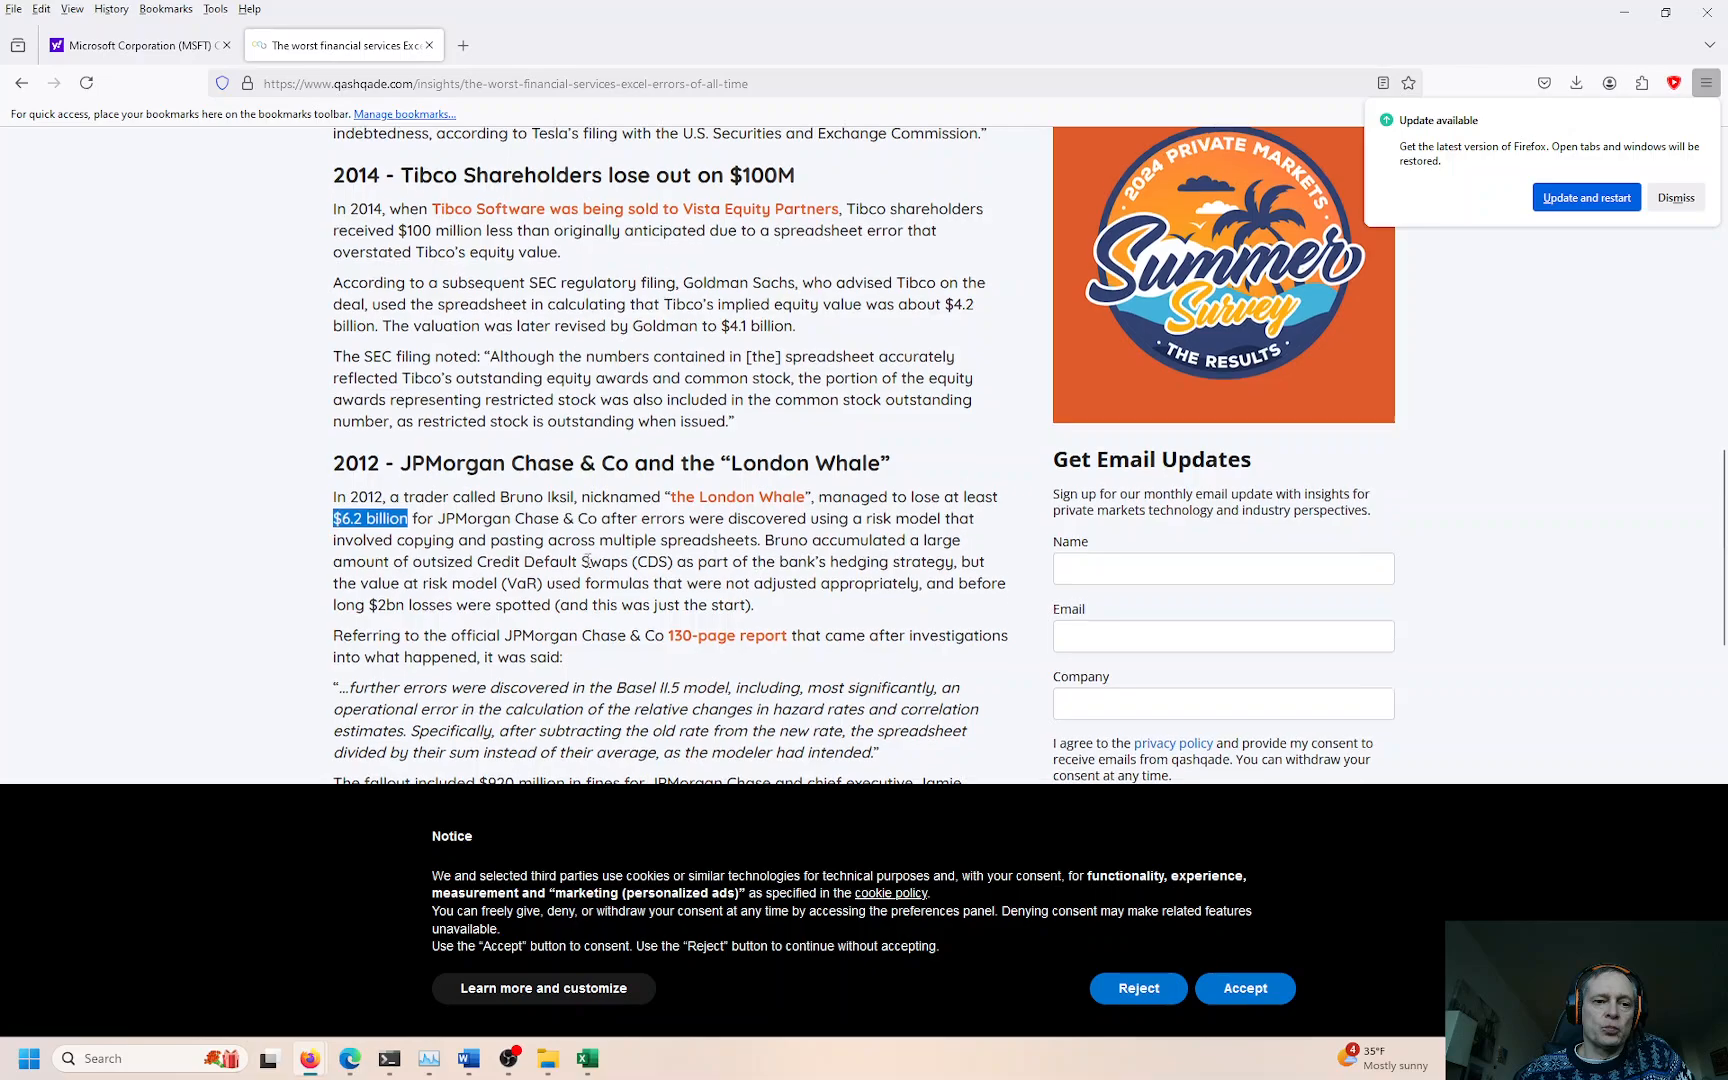
pyautogui.scroll(-2, 585, 553)
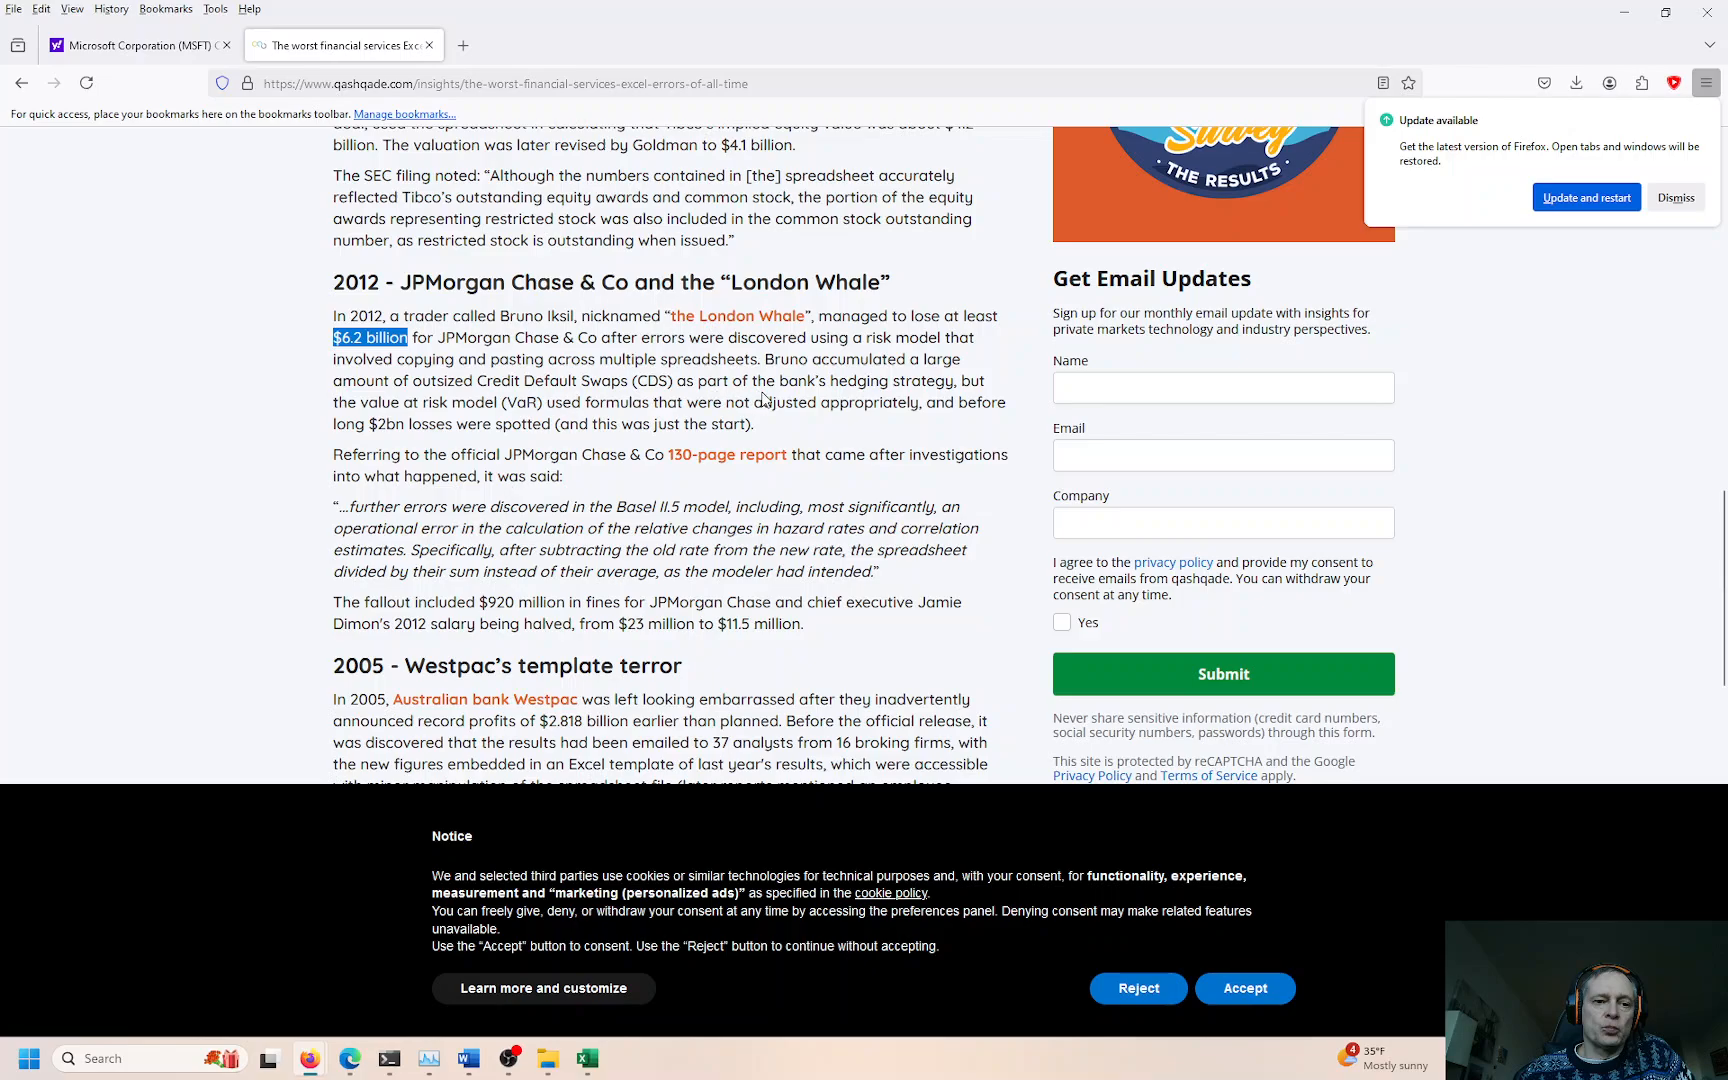
pyautogui.moveTo(763, 402); pyautogui.dragTo(857, 400)
pyautogui.moveTo(421, 402); pyautogui.dragTo(505, 405)
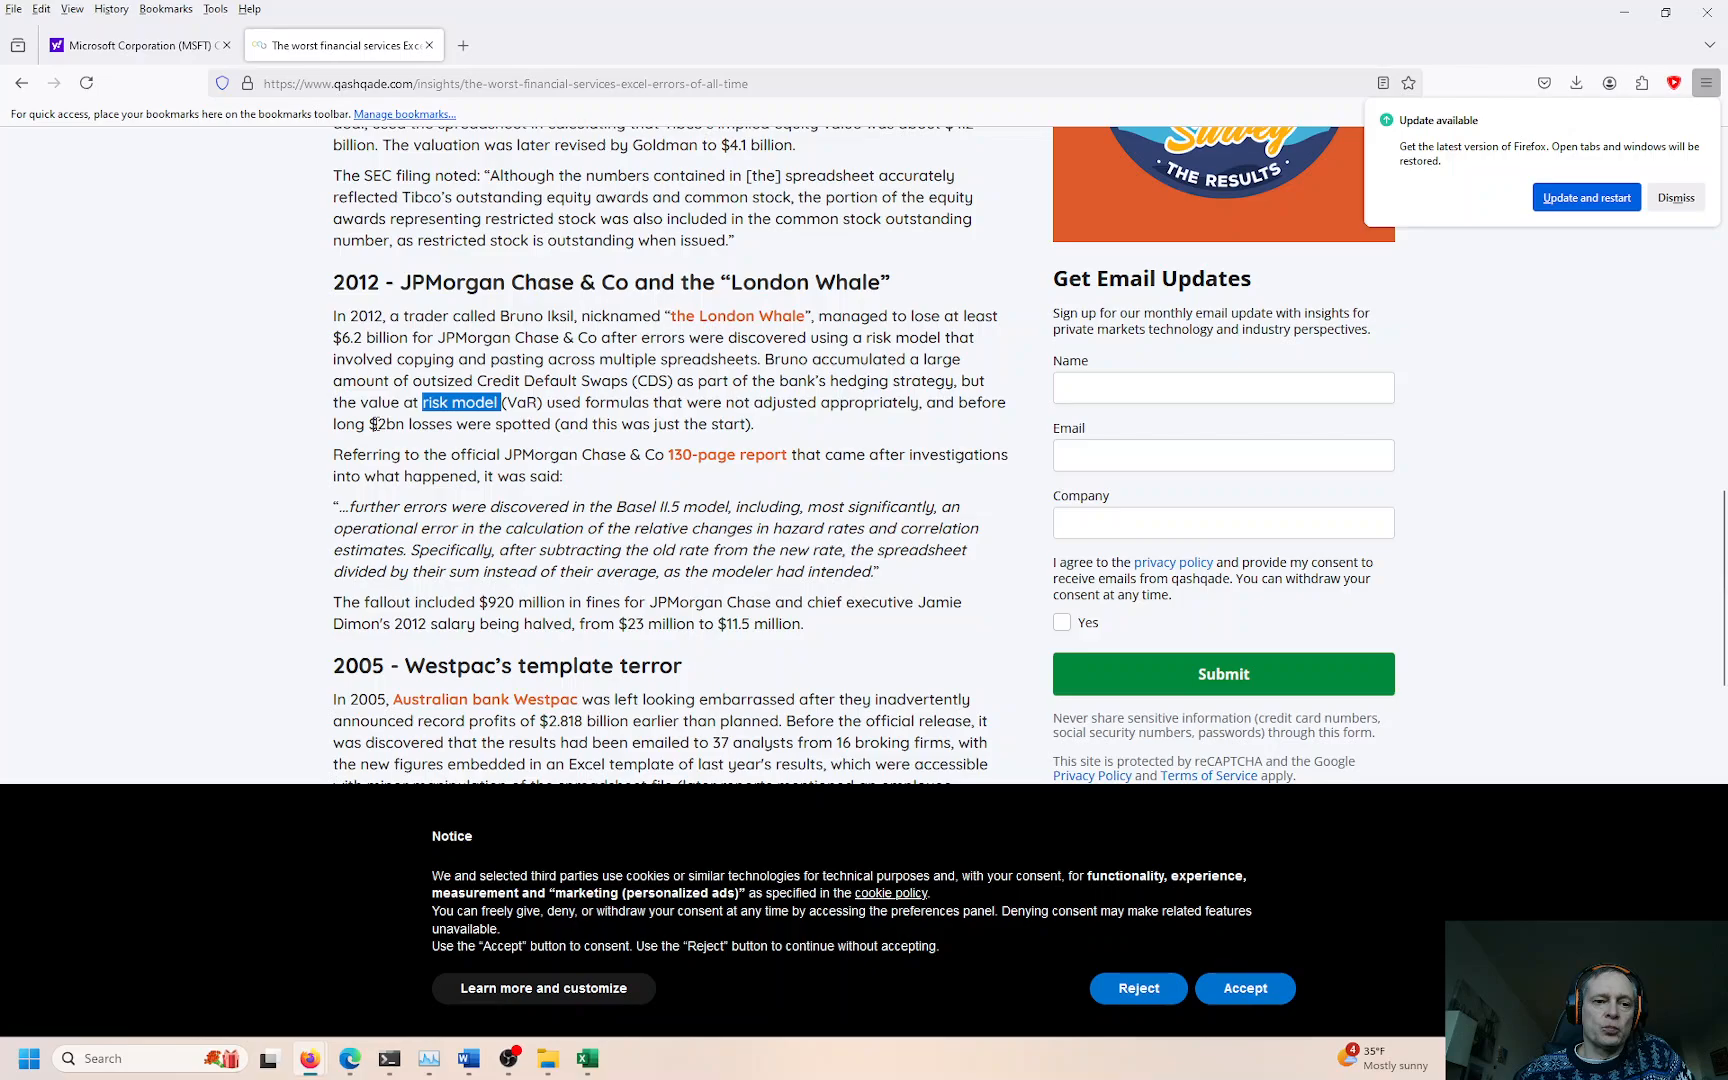
pyautogui.moveTo(375, 424); pyautogui.dragTo(757, 428)
pyautogui.click(744, 425)
pyautogui.moveTo(460, 623); pyautogui.dragTo(512, 620)
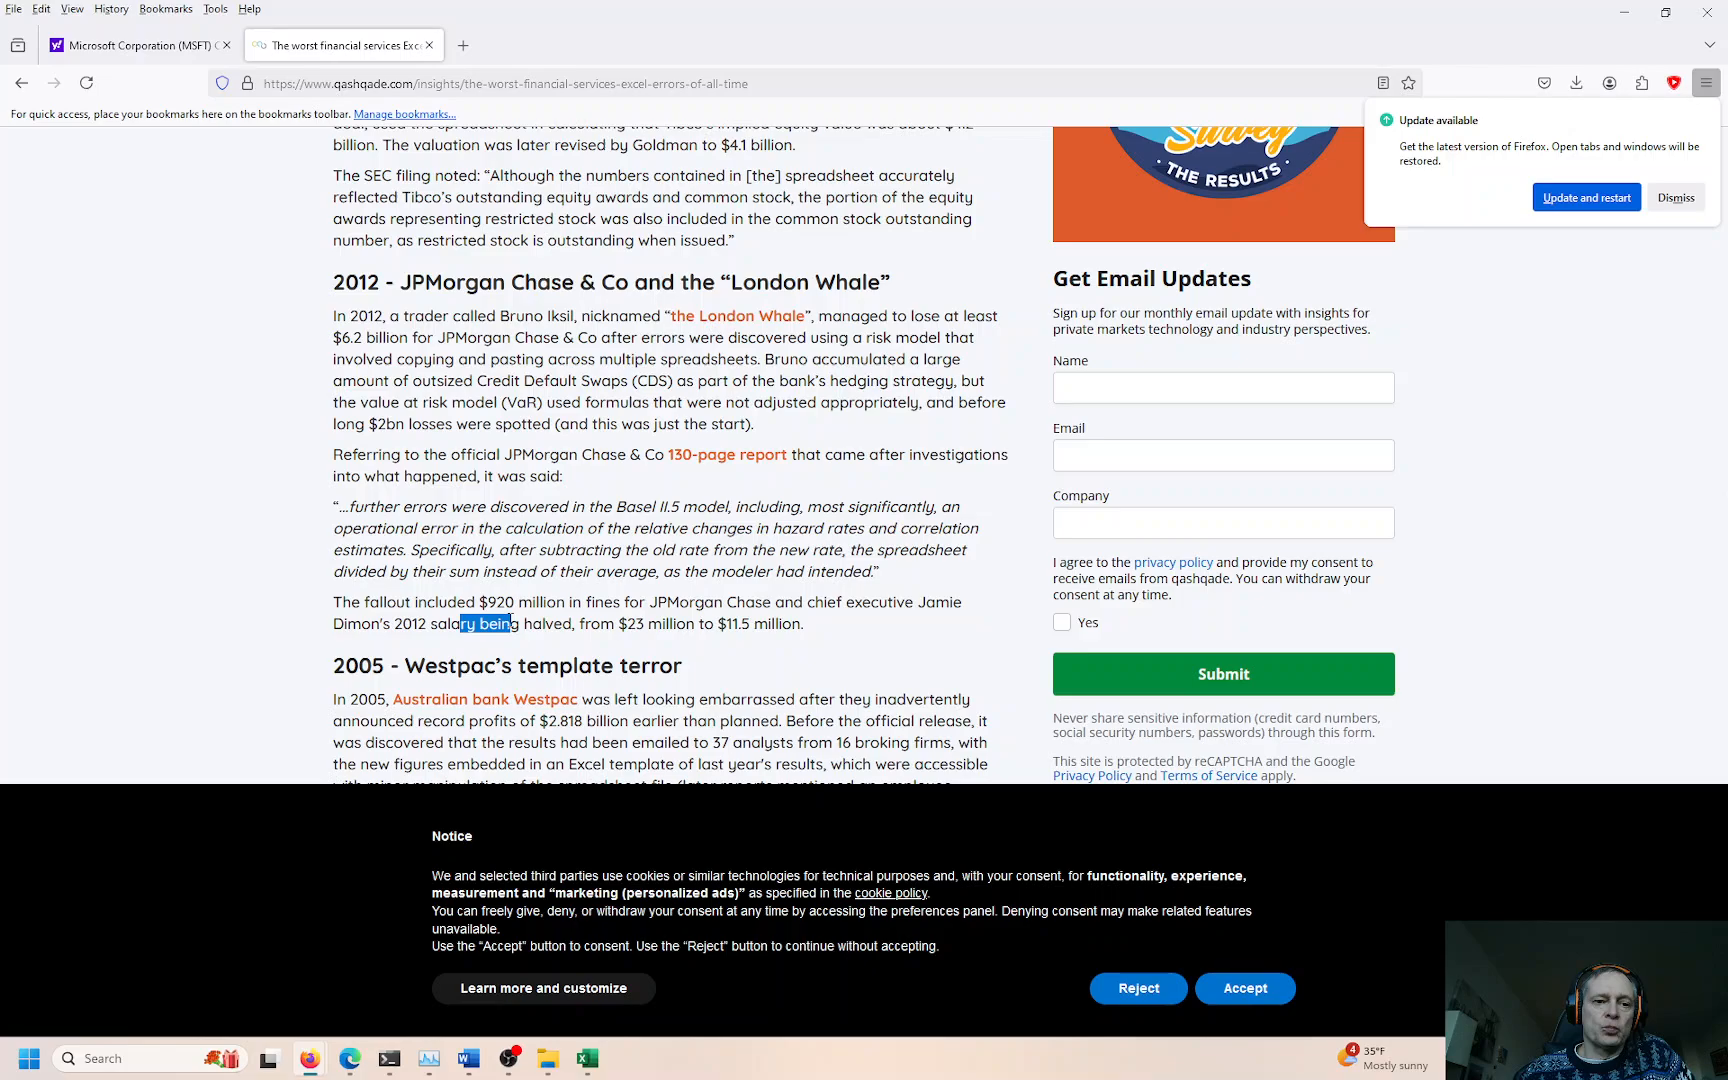
pyautogui.moveTo(479, 601); pyautogui.dragTo(621, 601)
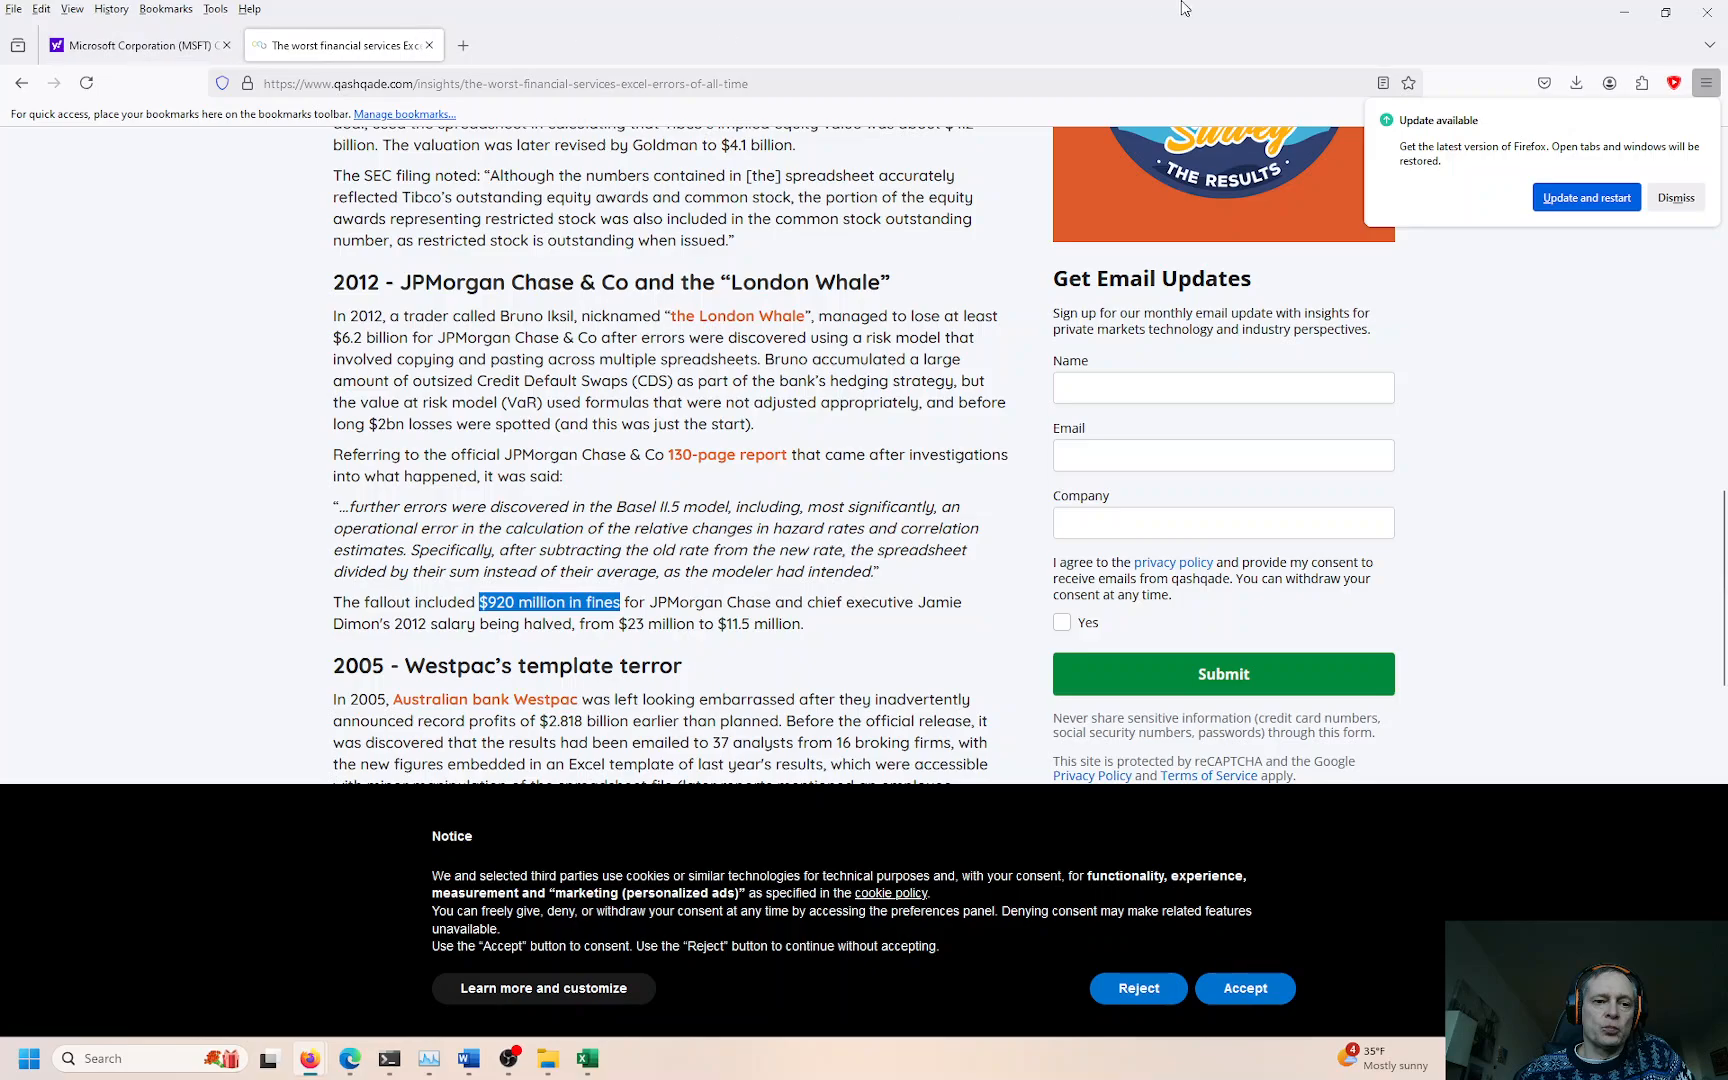
# Step: Switch back to the Excel workbook and delete the uniques column from the Table2 sheet
pyautogui.click(1665, 12)
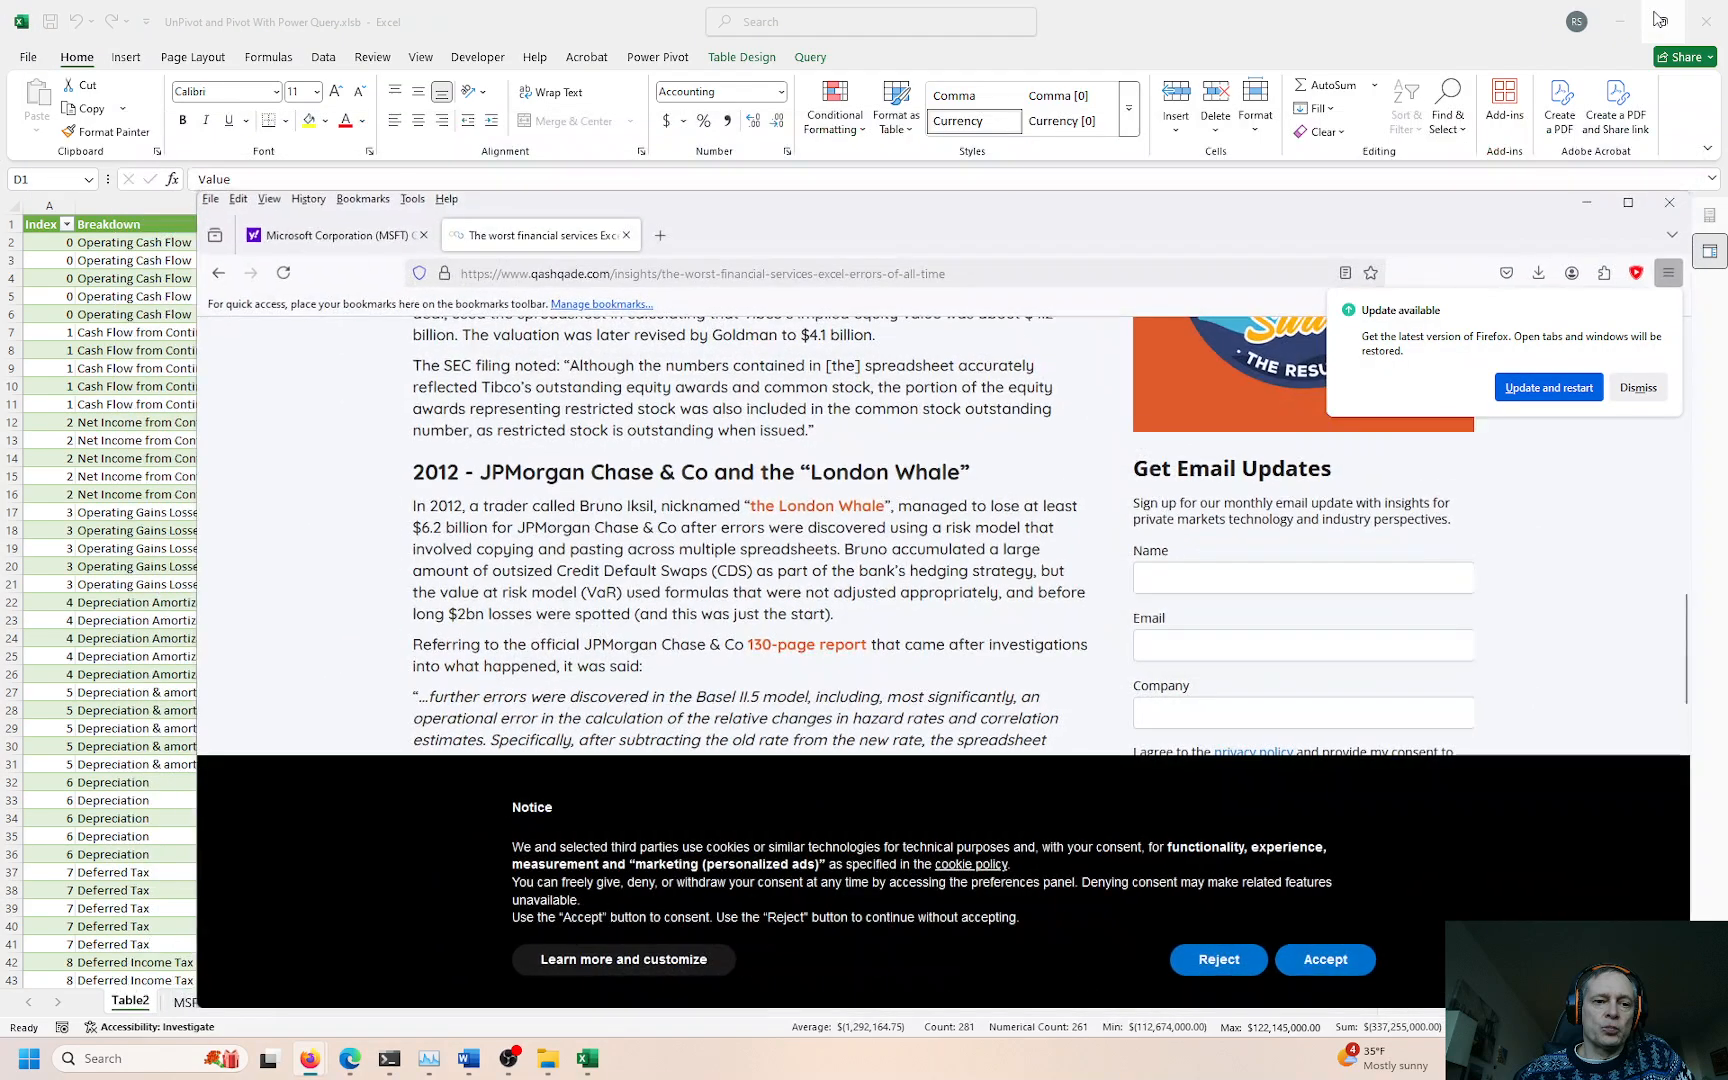
pyautogui.click(619, 40)
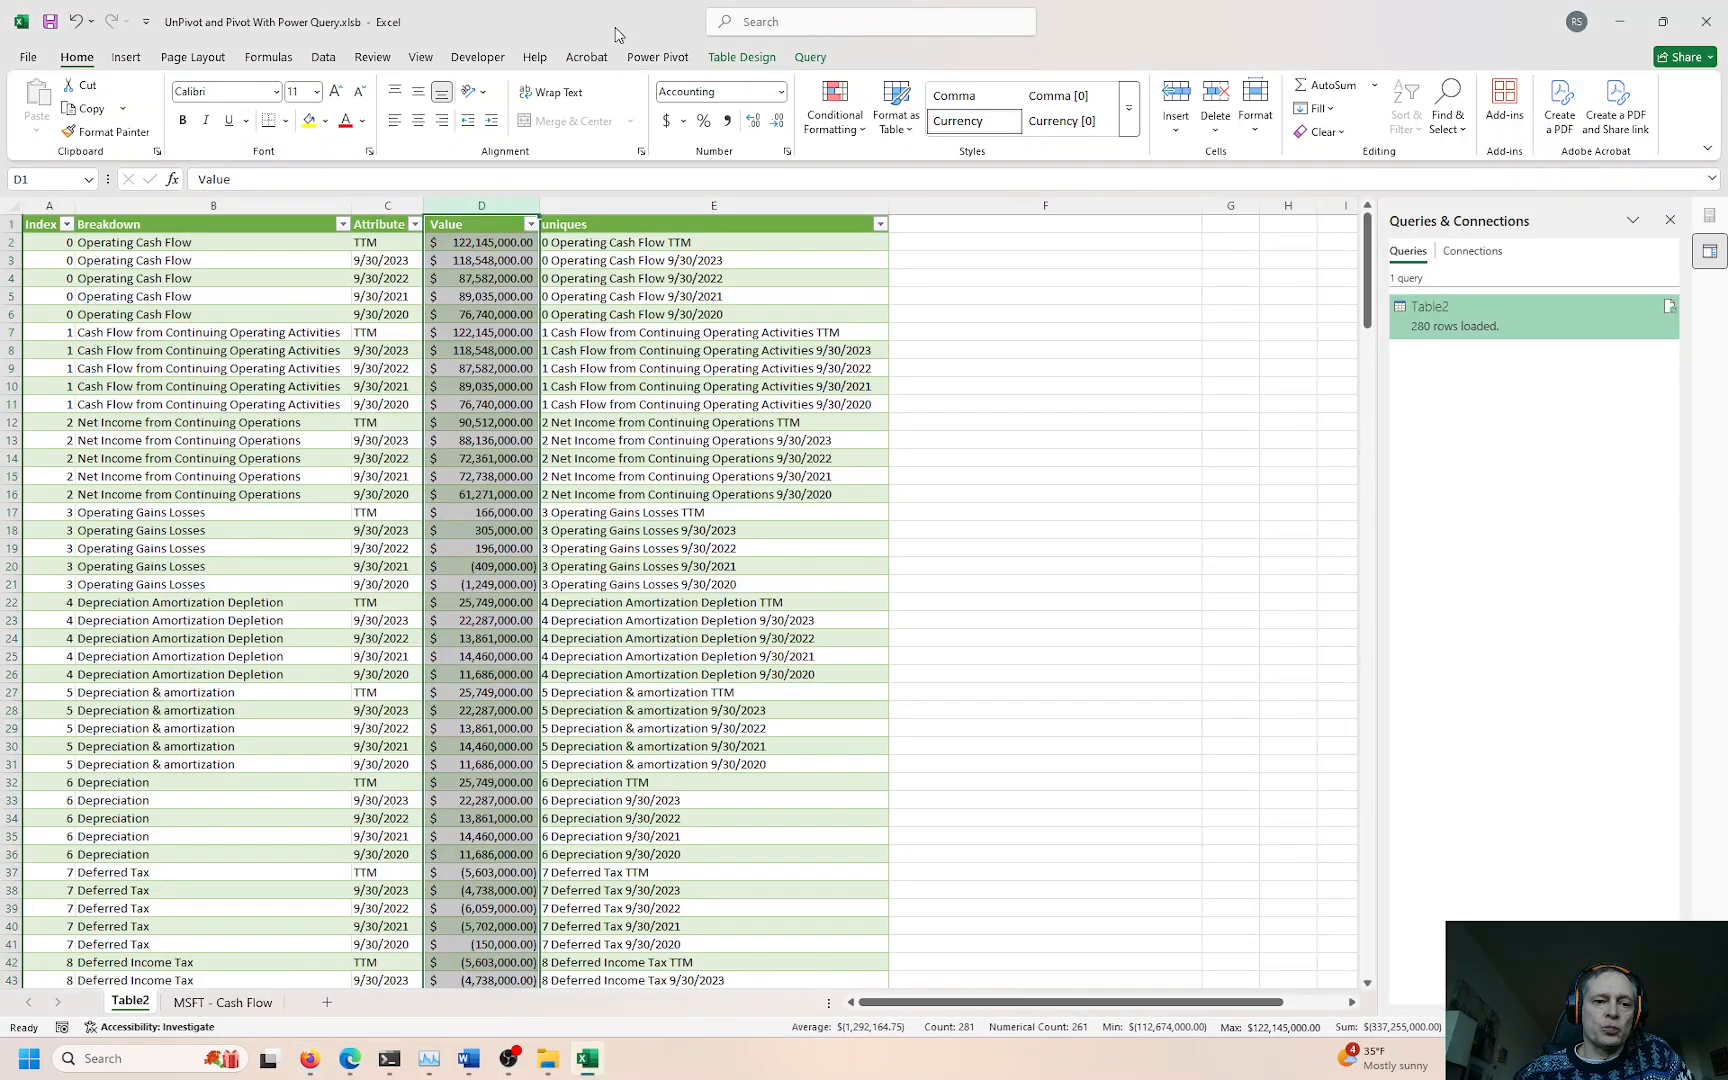
pyautogui.click(555, 243)
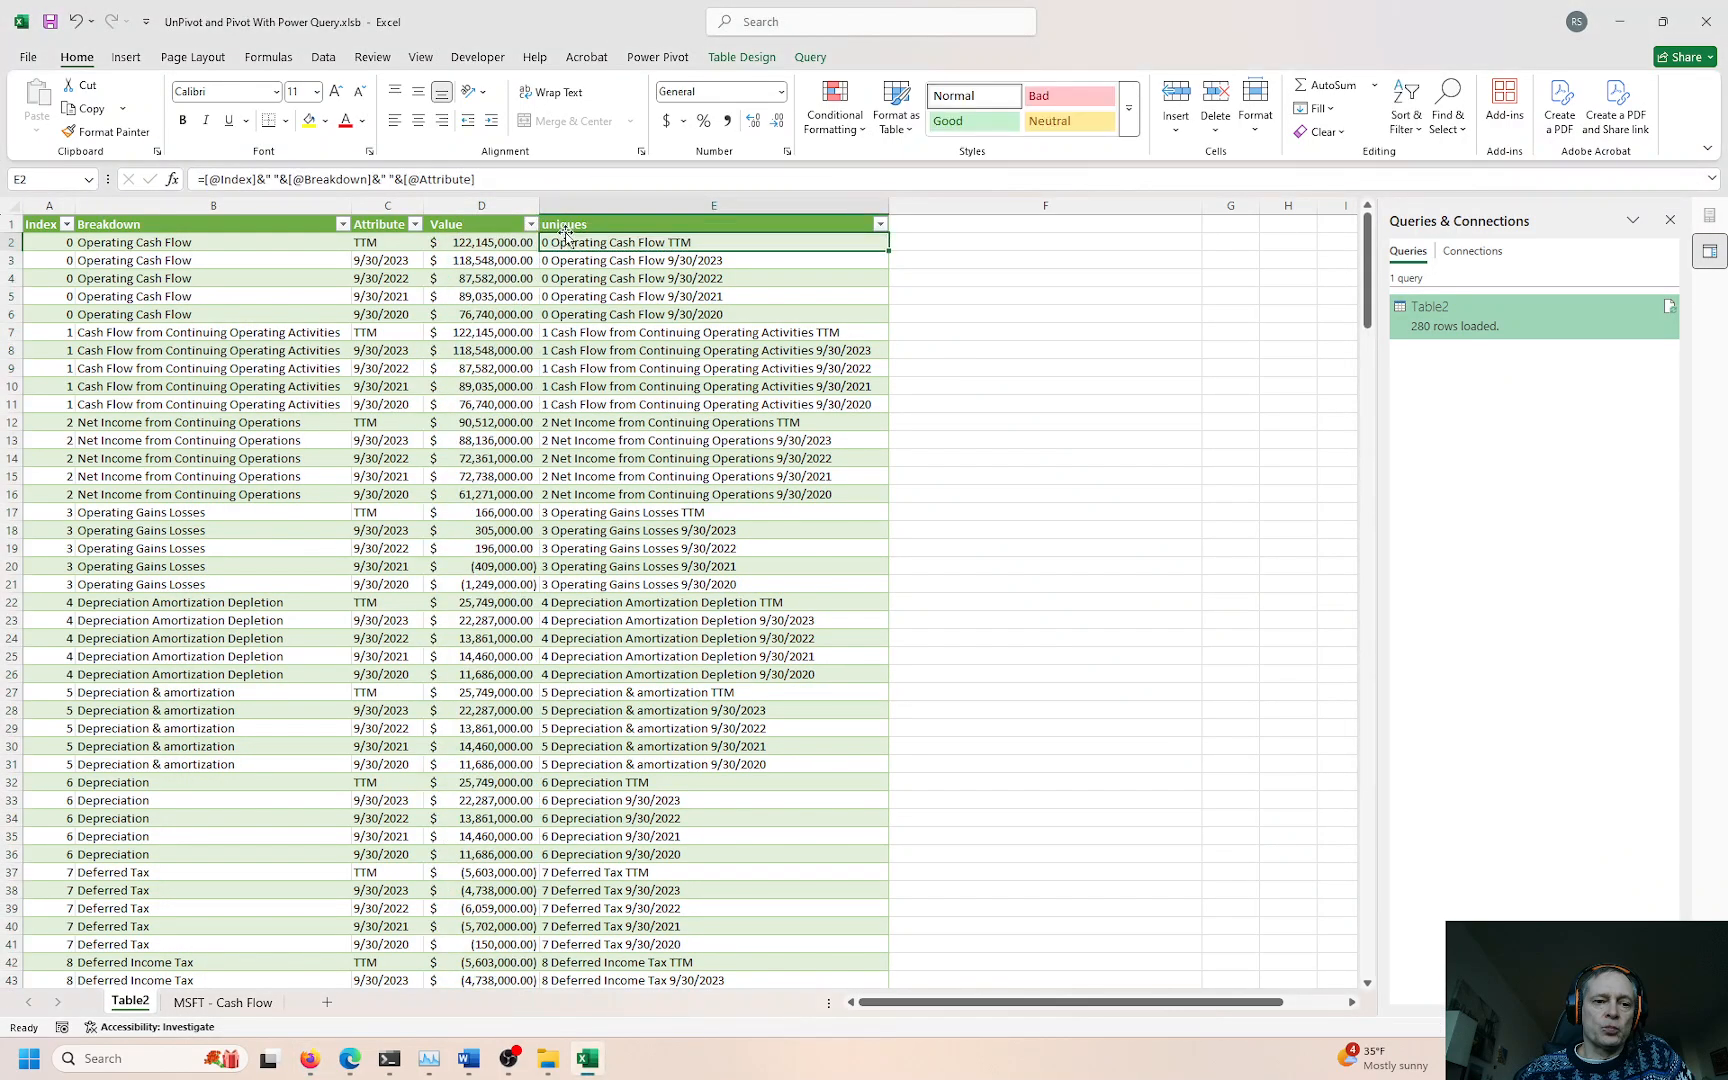
pyautogui.click(565, 206)
pyautogui.rightClick(565, 208)
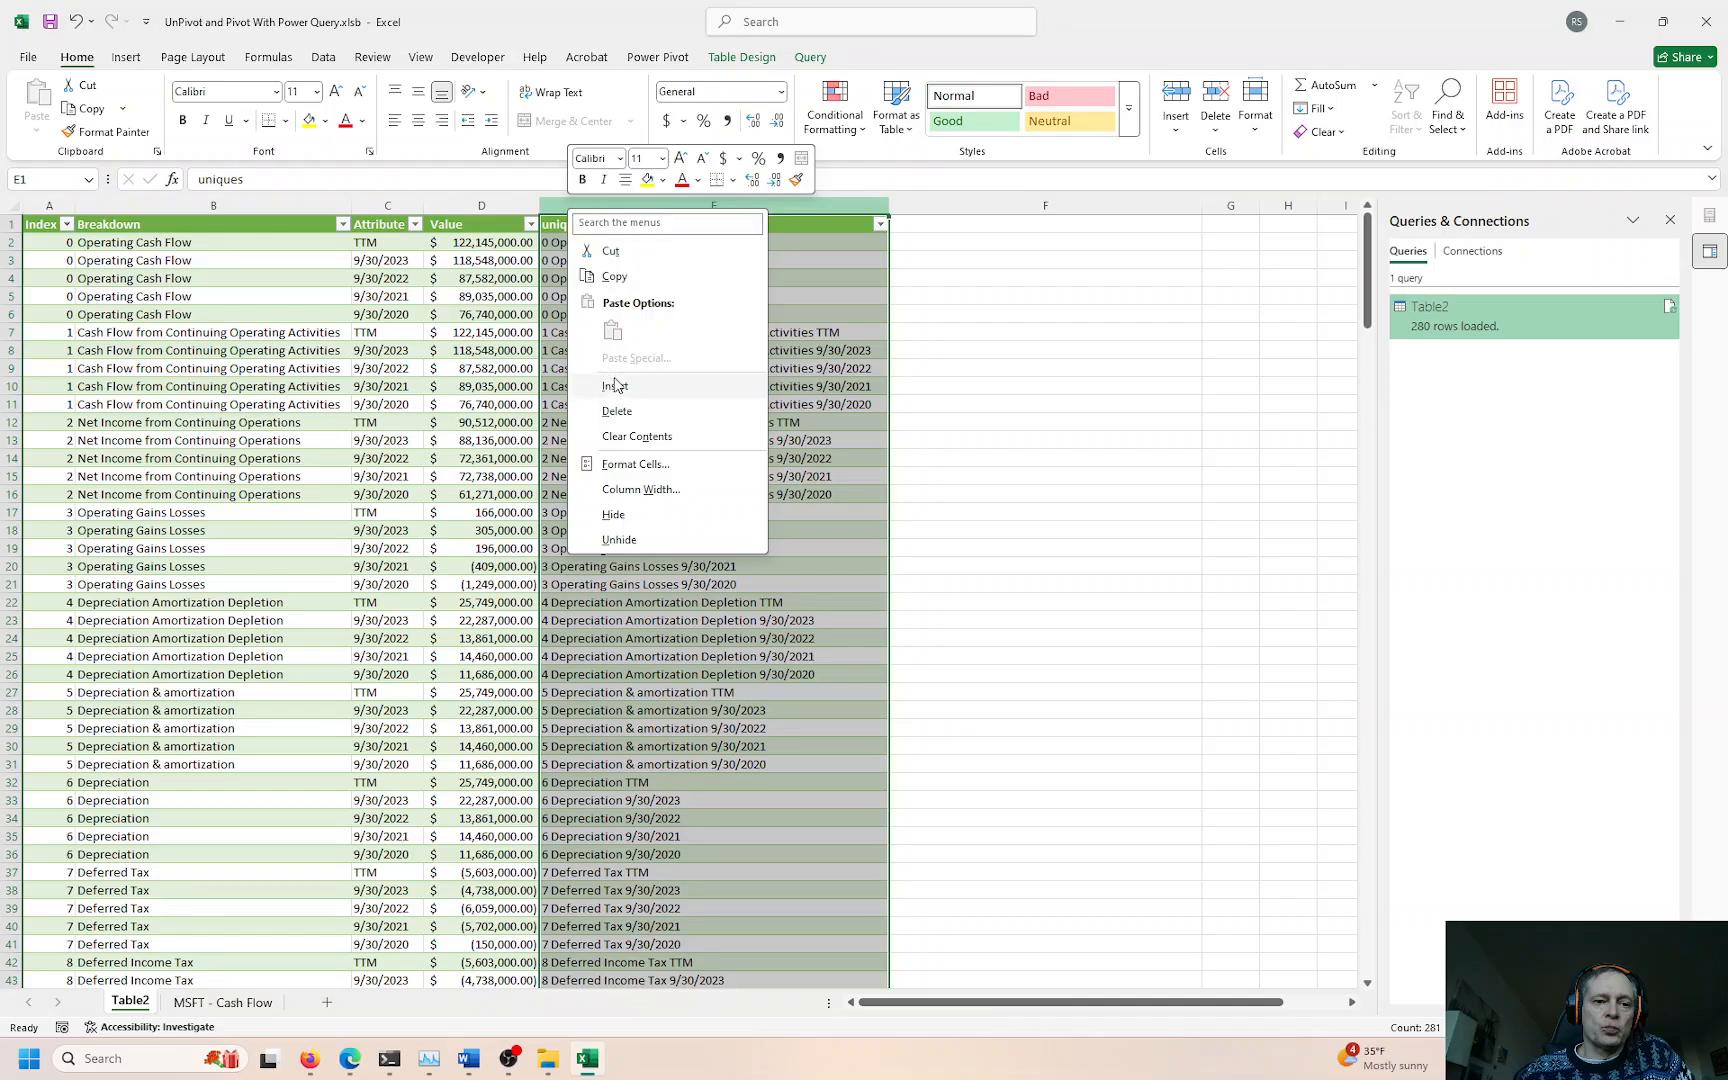
pyautogui.click(624, 410)
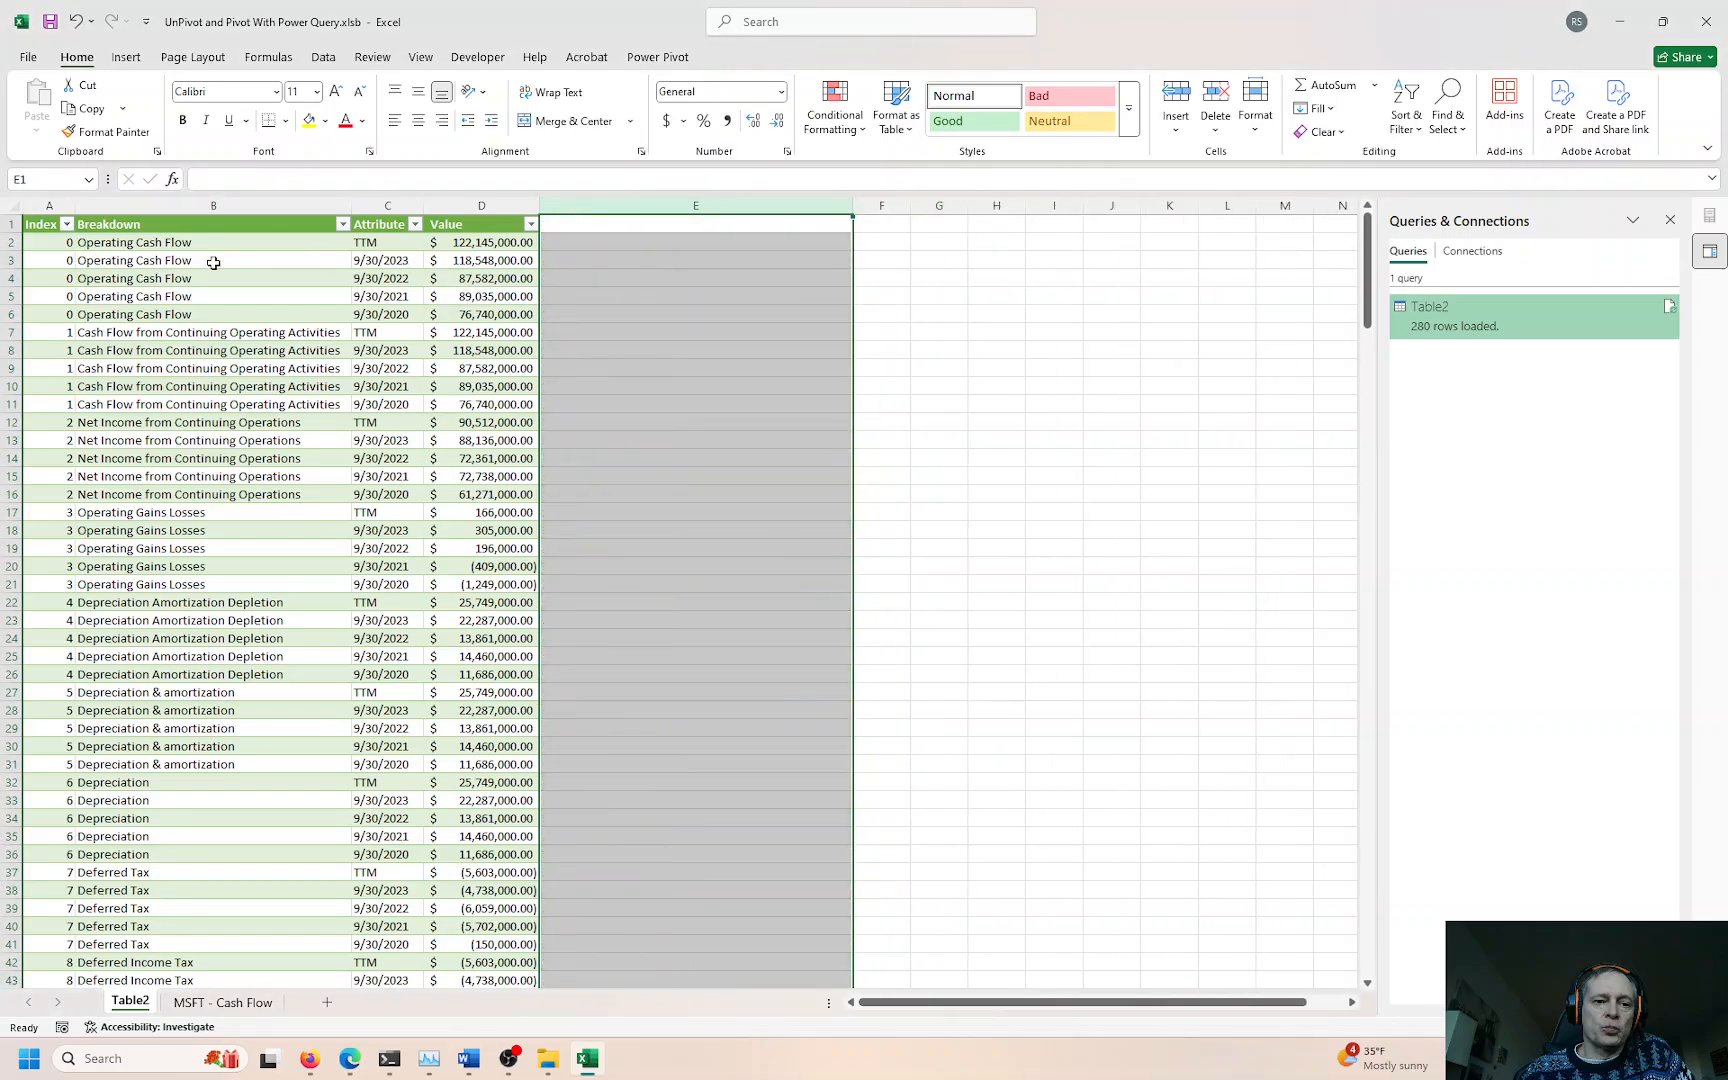
# Step: Review the Index, Breakdown and Attribute columns on the Table2 sheet and how each breakdown item repeats across the five periods
pyautogui.click(45, 224)
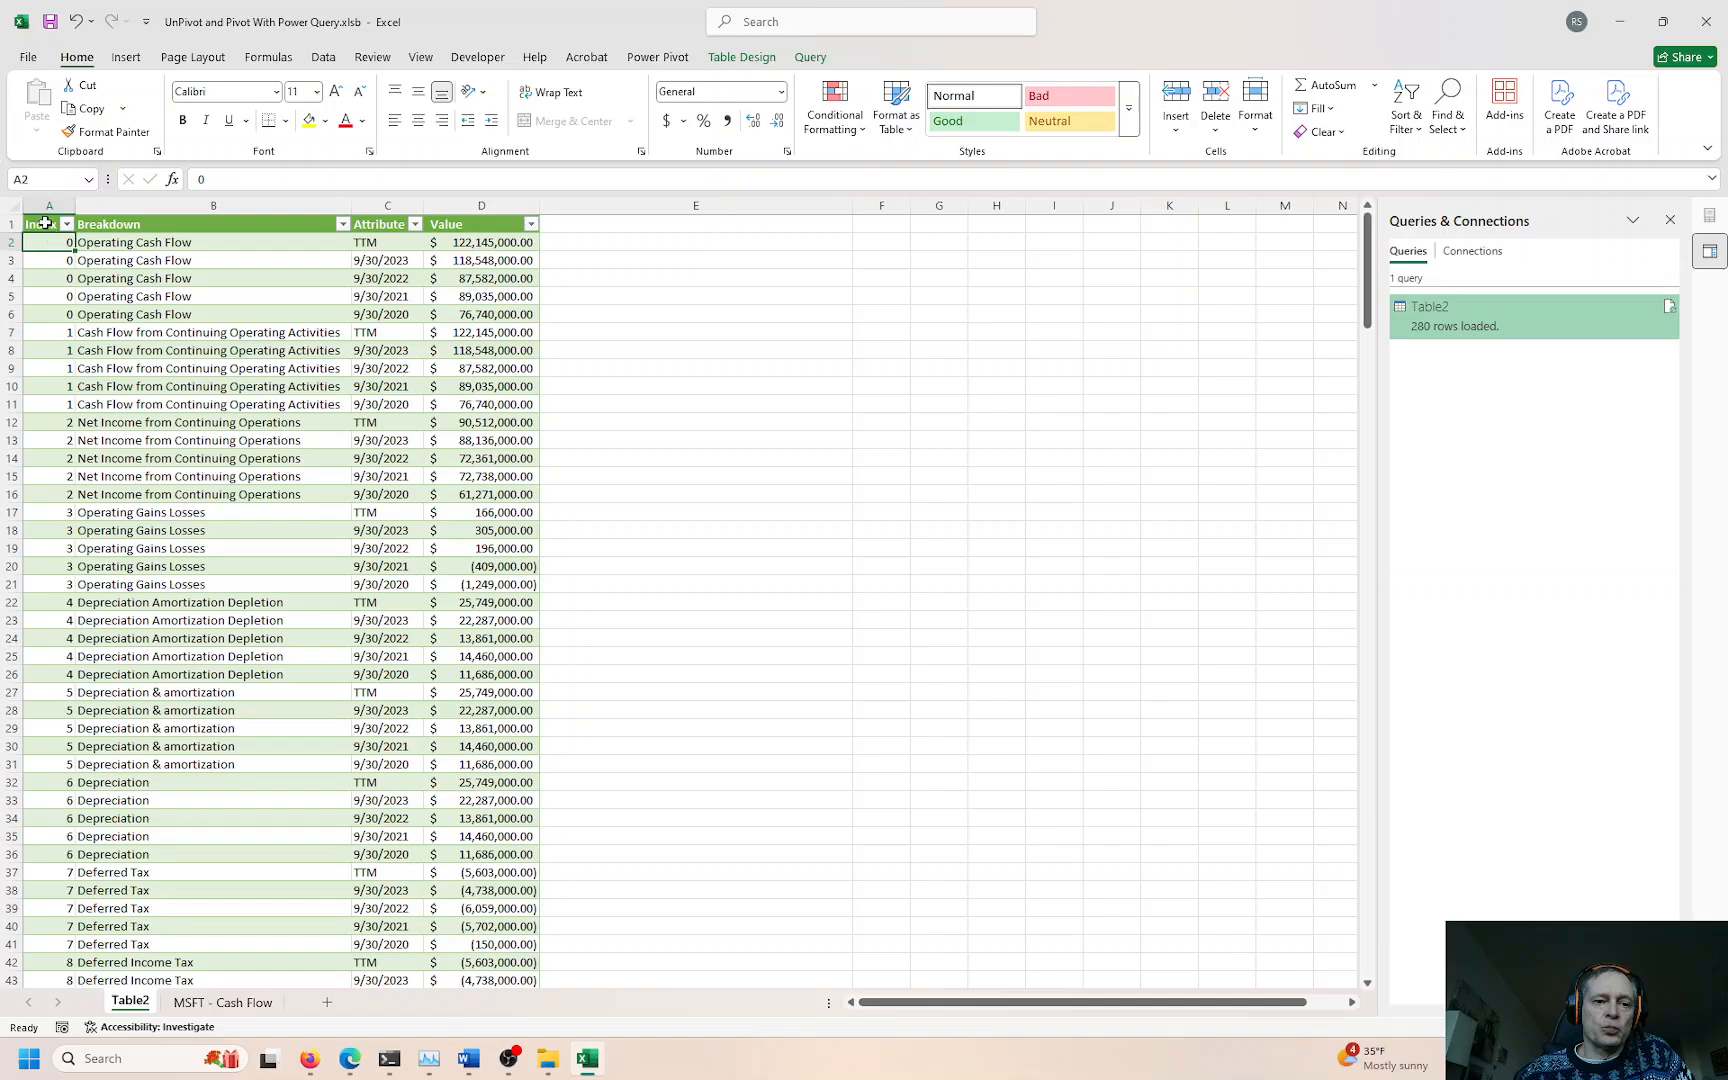
pyautogui.click(110, 224)
pyautogui.click(368, 225)
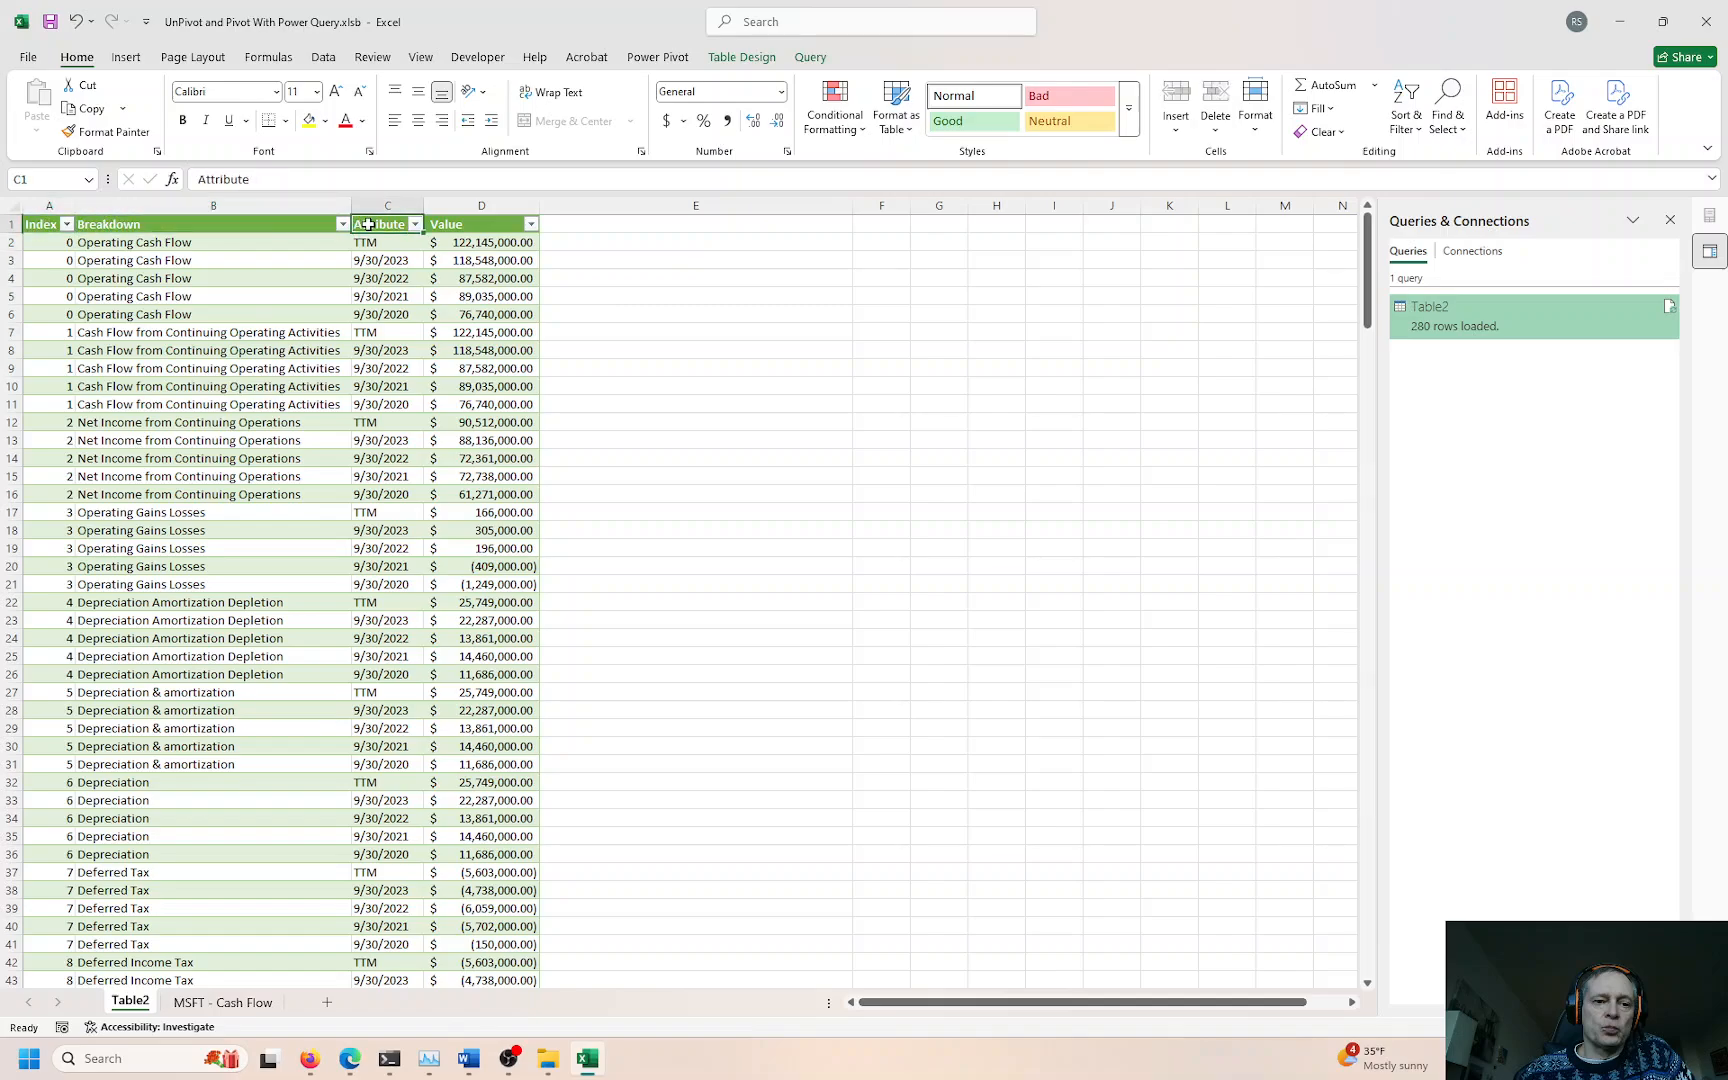
pyautogui.moveTo(374, 244); pyautogui.dragTo(377, 318)
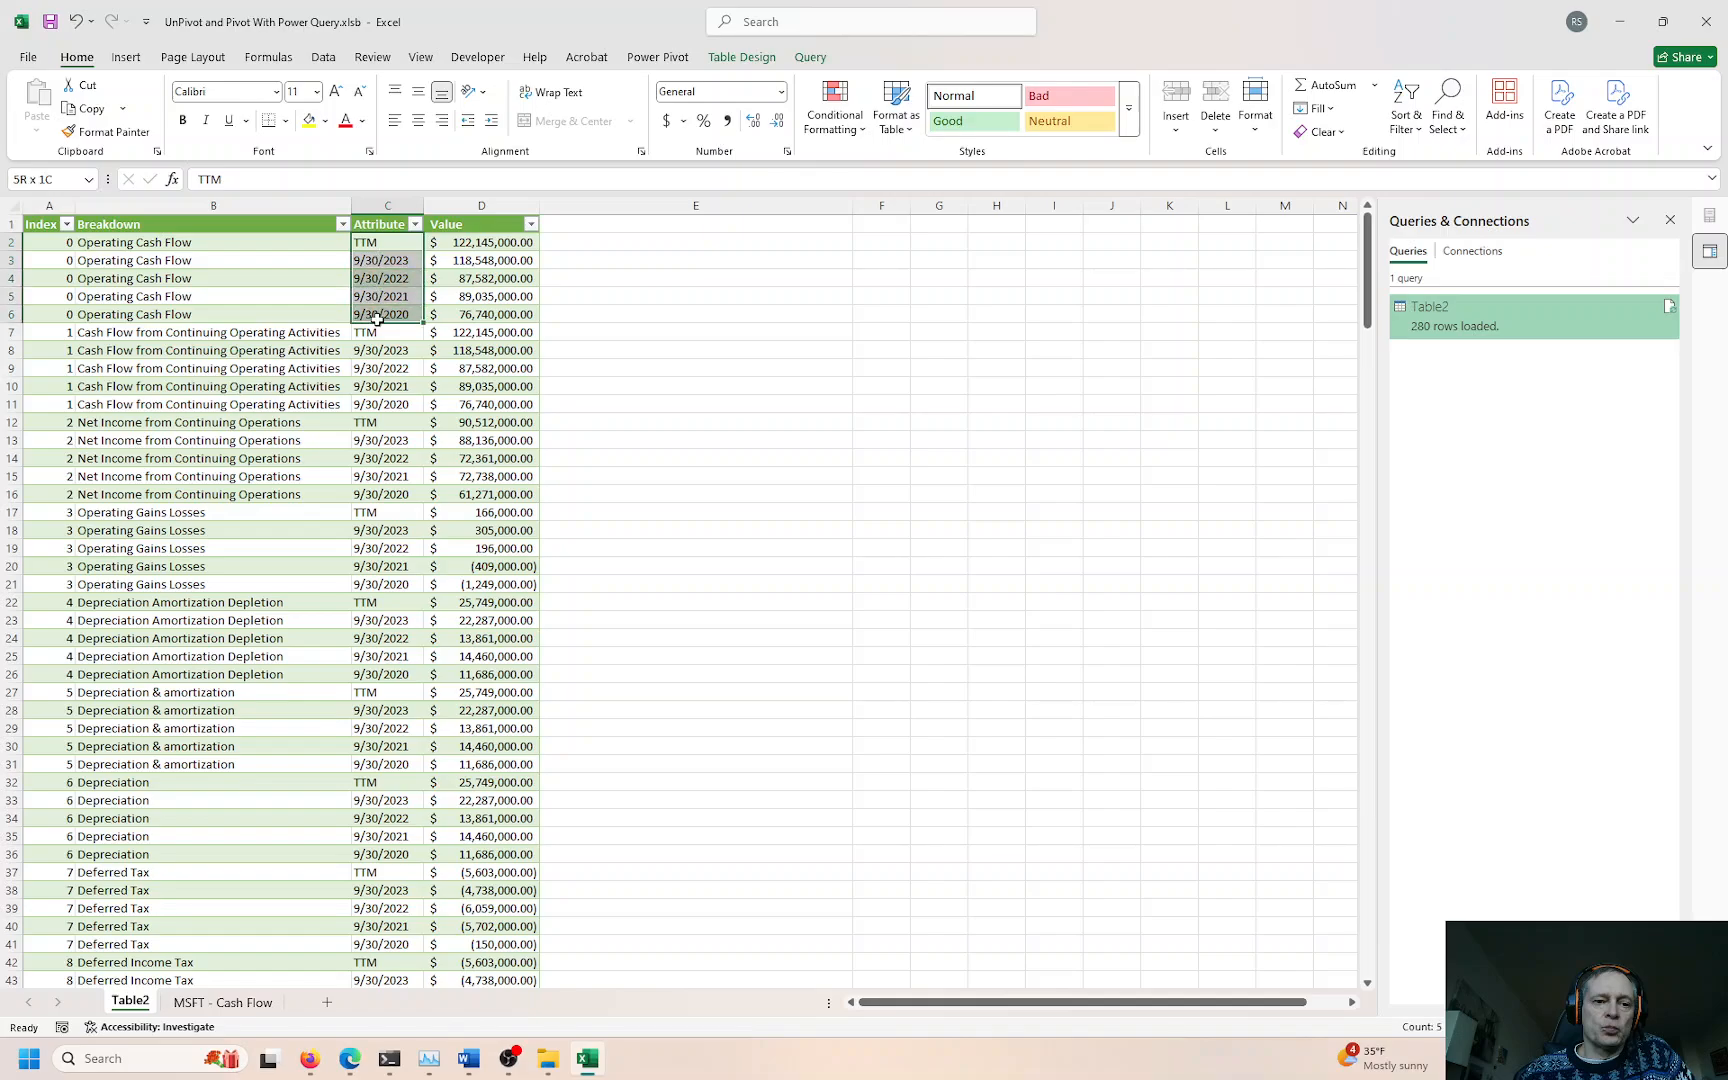
pyautogui.click(378, 333)
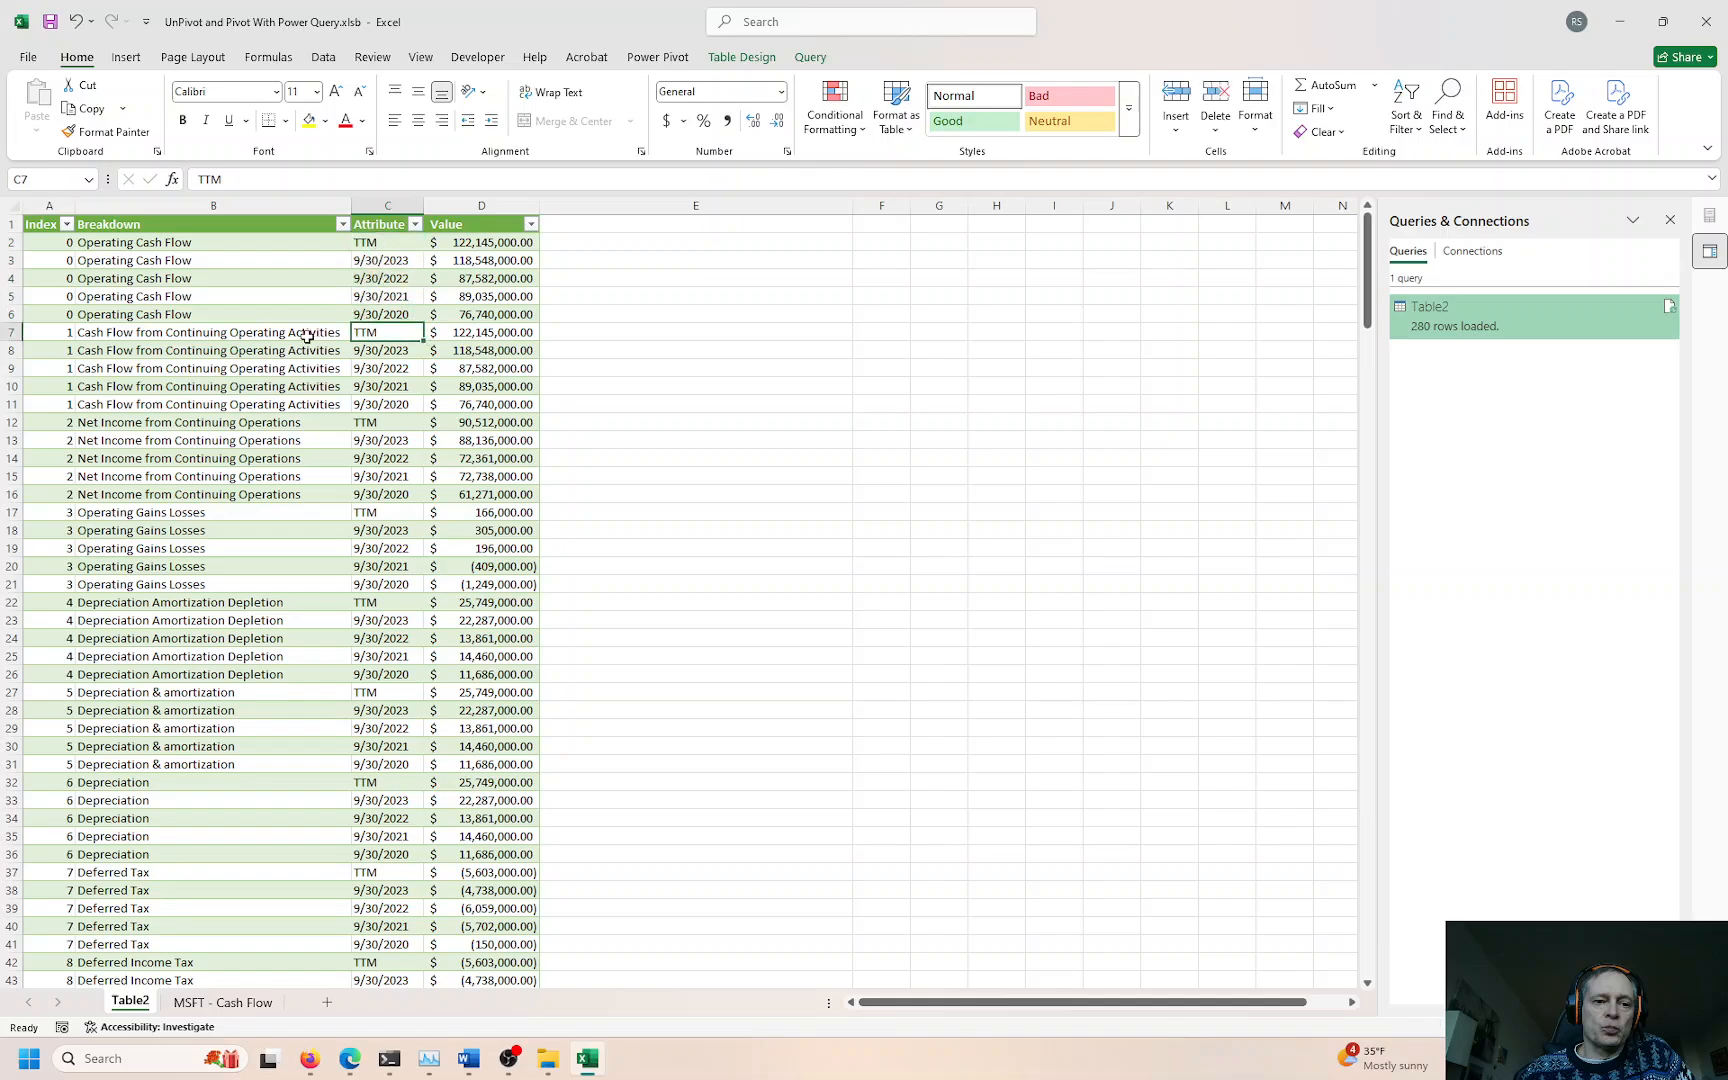
pyautogui.click(286, 332)
pyautogui.moveTo(286, 332); pyautogui.dragTo(268, 404)
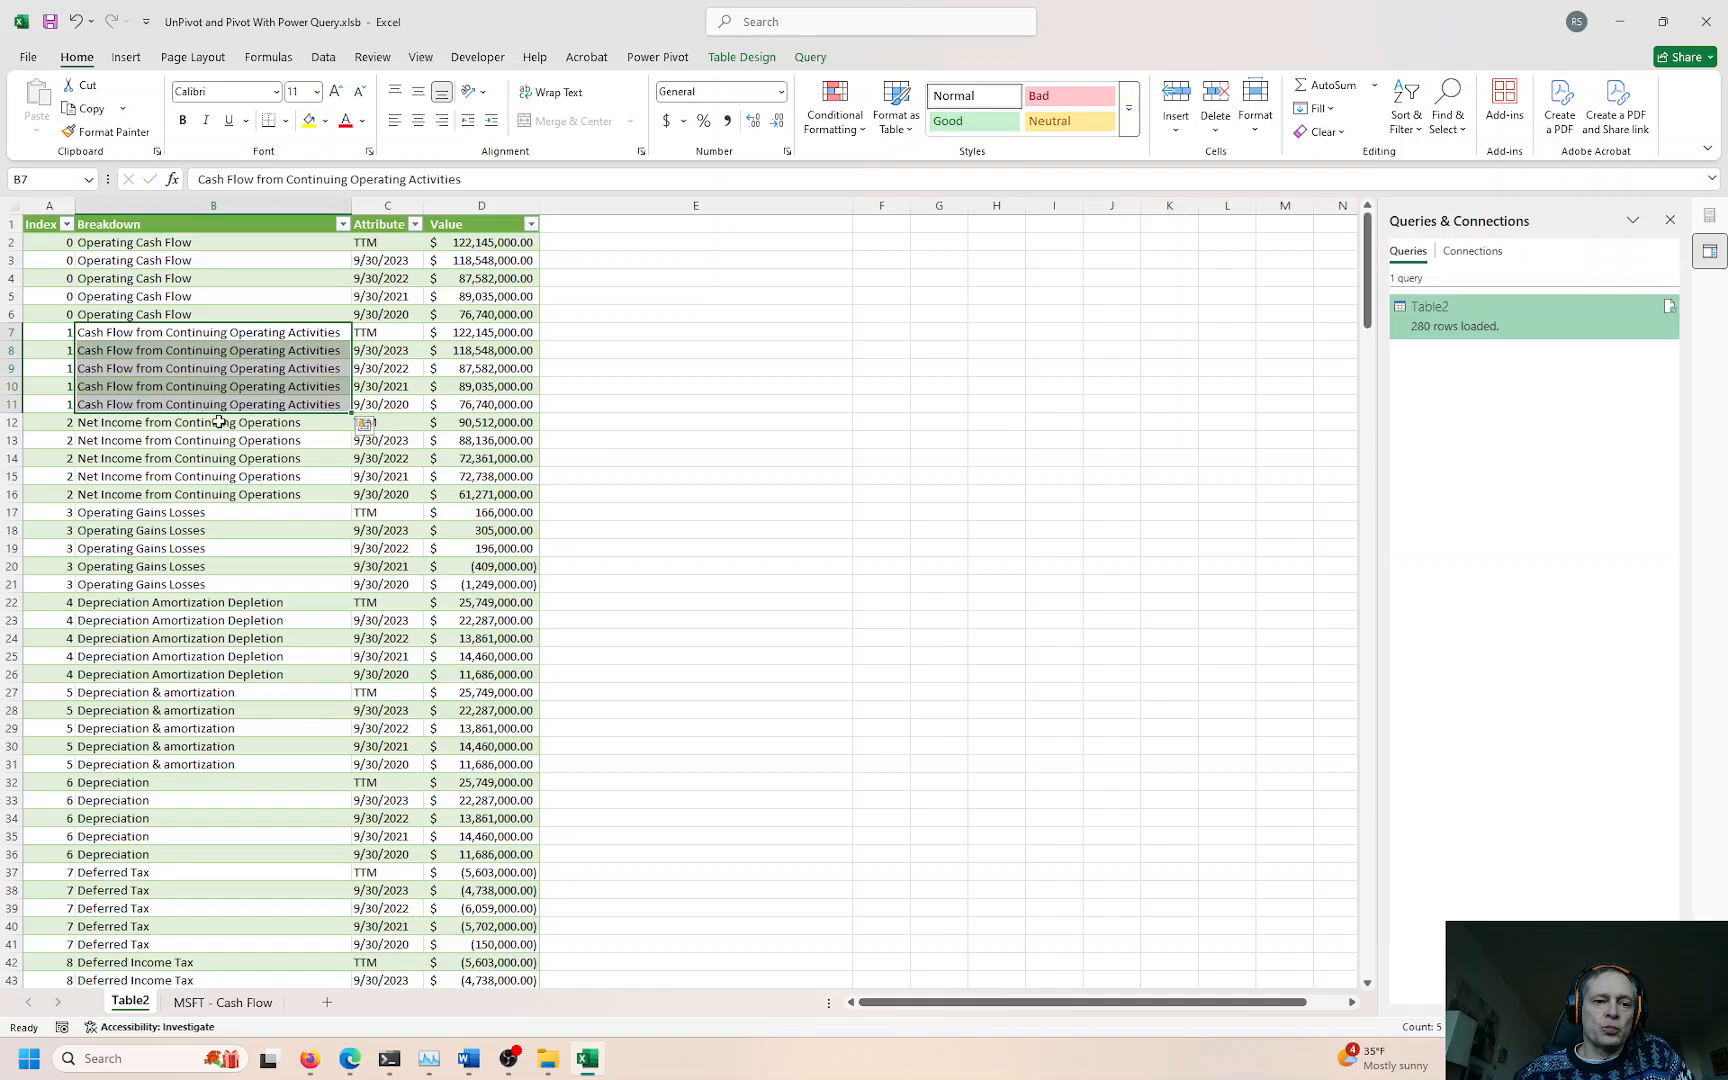
pyautogui.moveTo(216, 422); pyautogui.dragTo(211, 580)
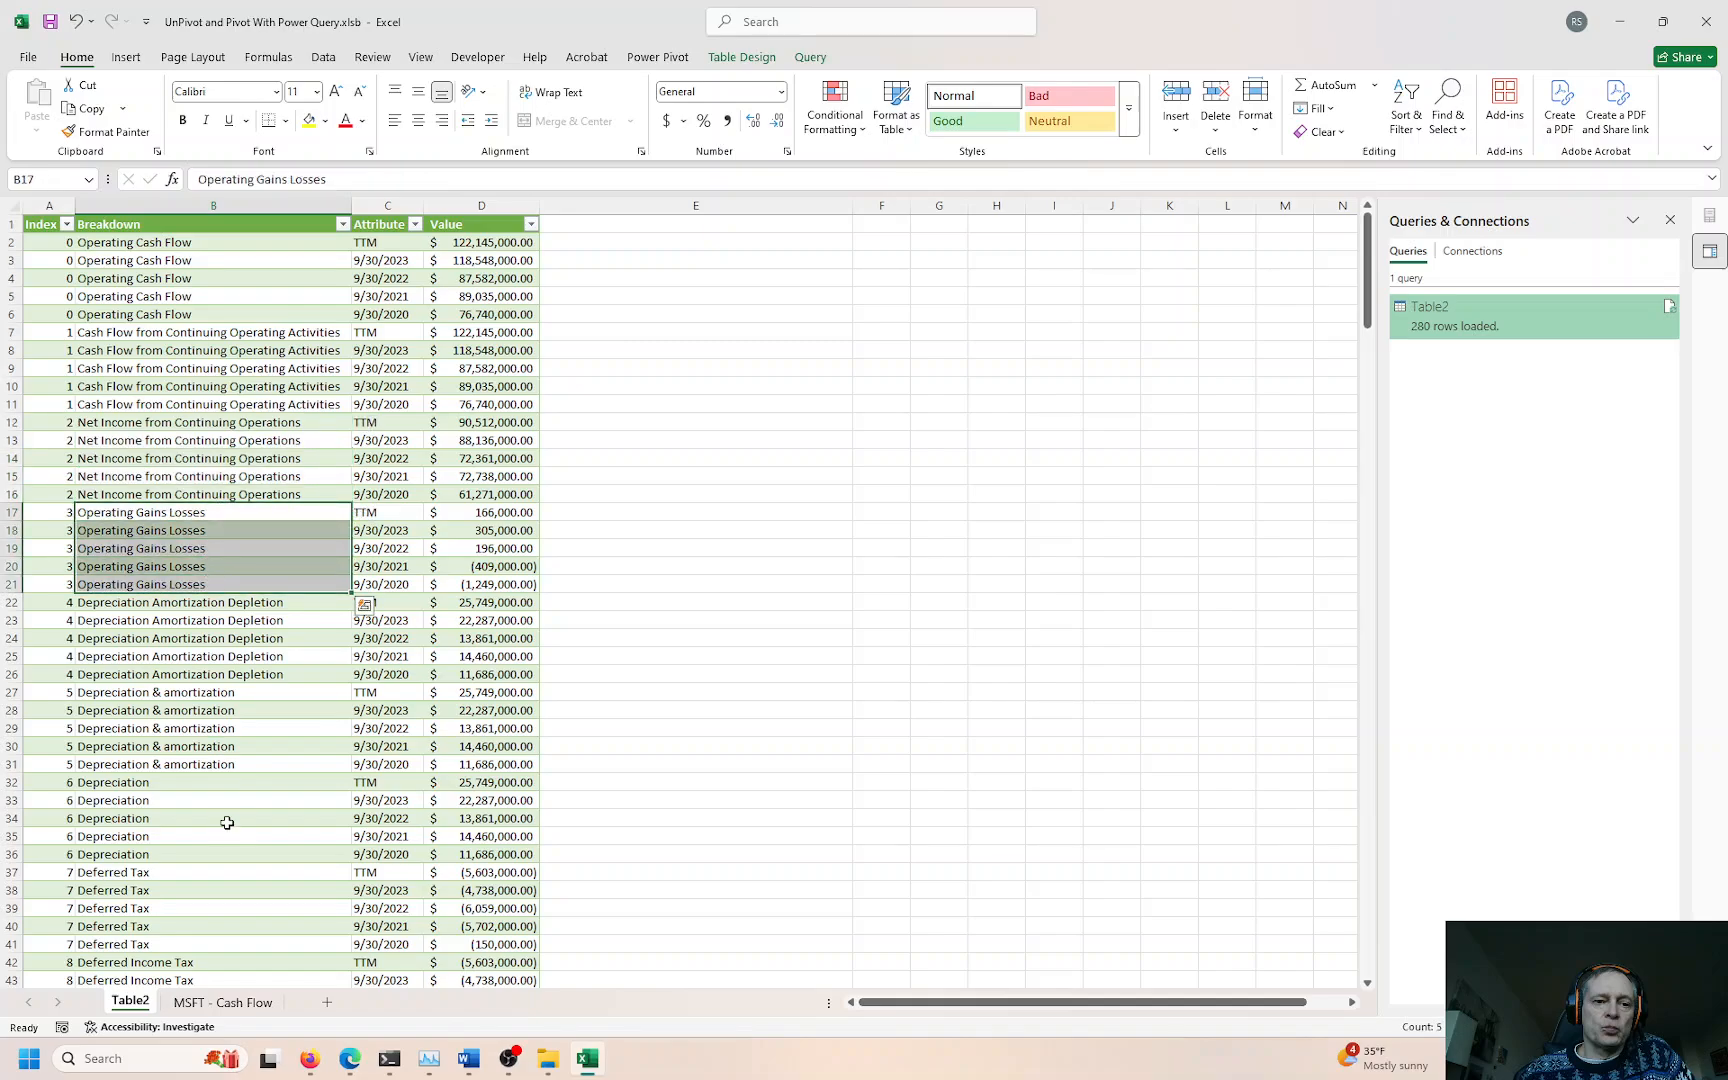
# Step: Examine the original Breakdown items and TTM column on the MSFT - Cash Flow sheet for comparison with the unpivoted layout
pyautogui.click(222, 1002)
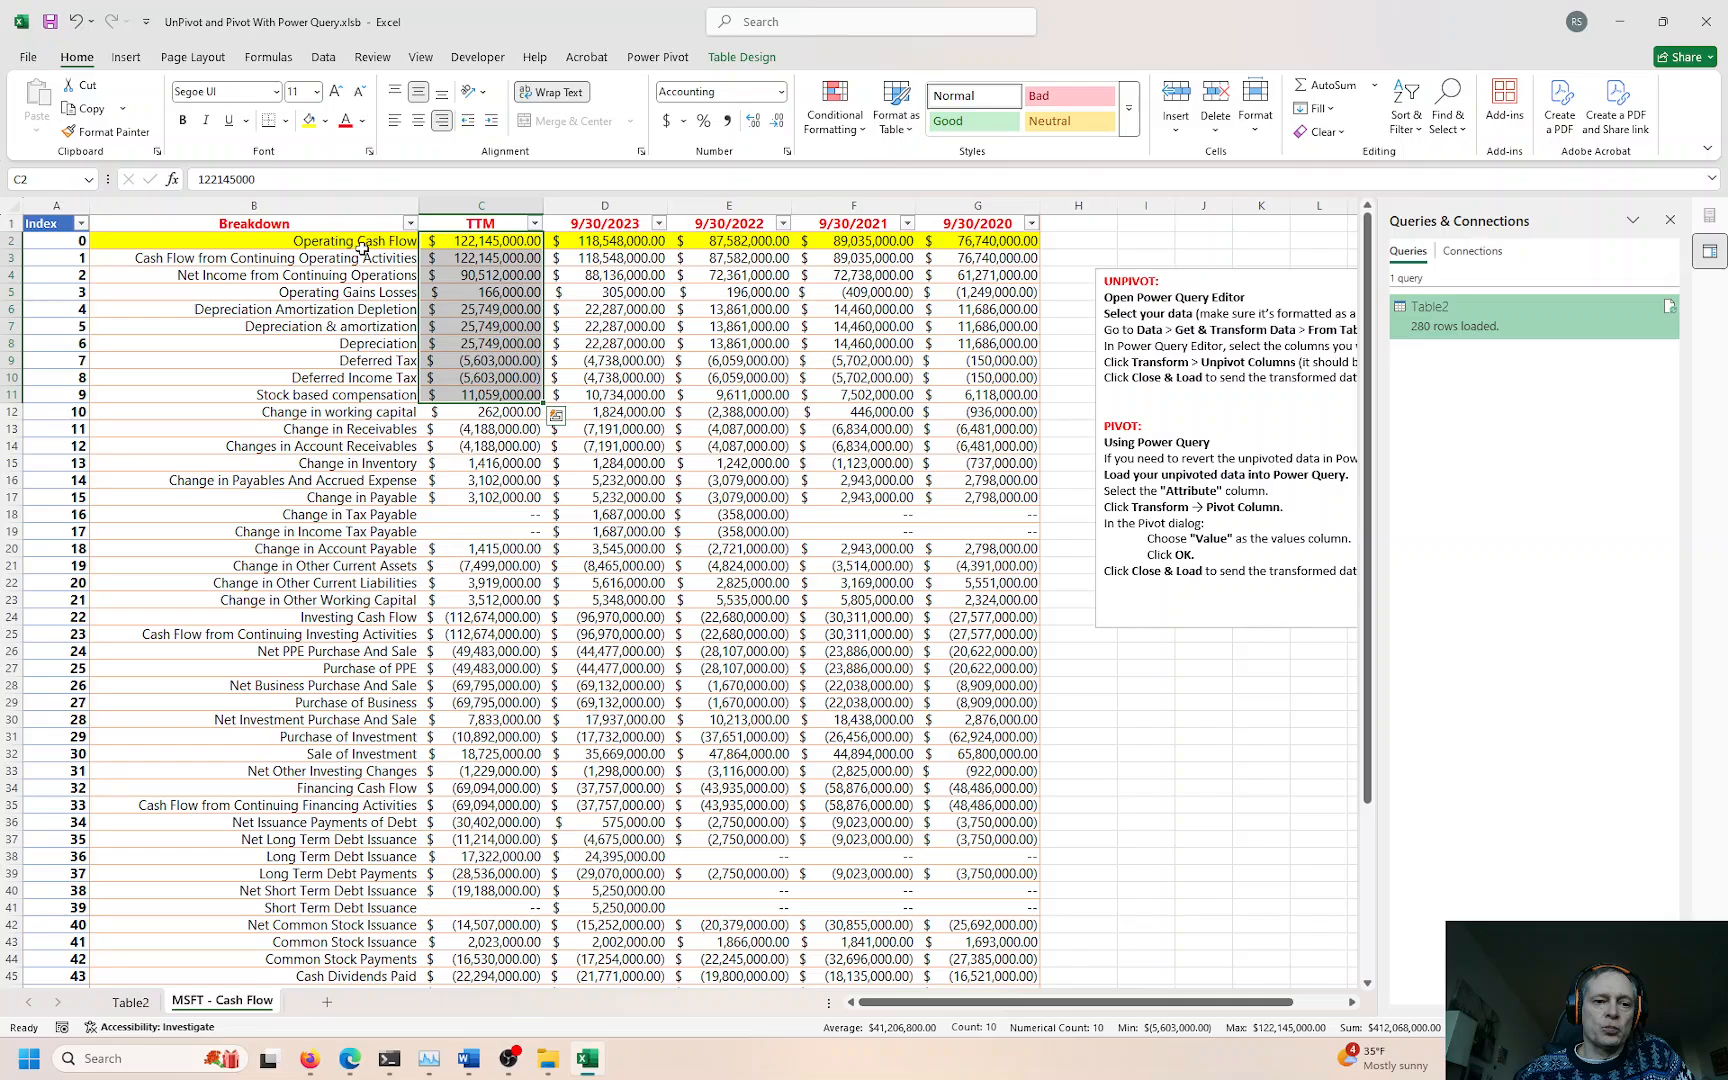
pyautogui.moveTo(360, 242); pyautogui.dragTo(366, 292)
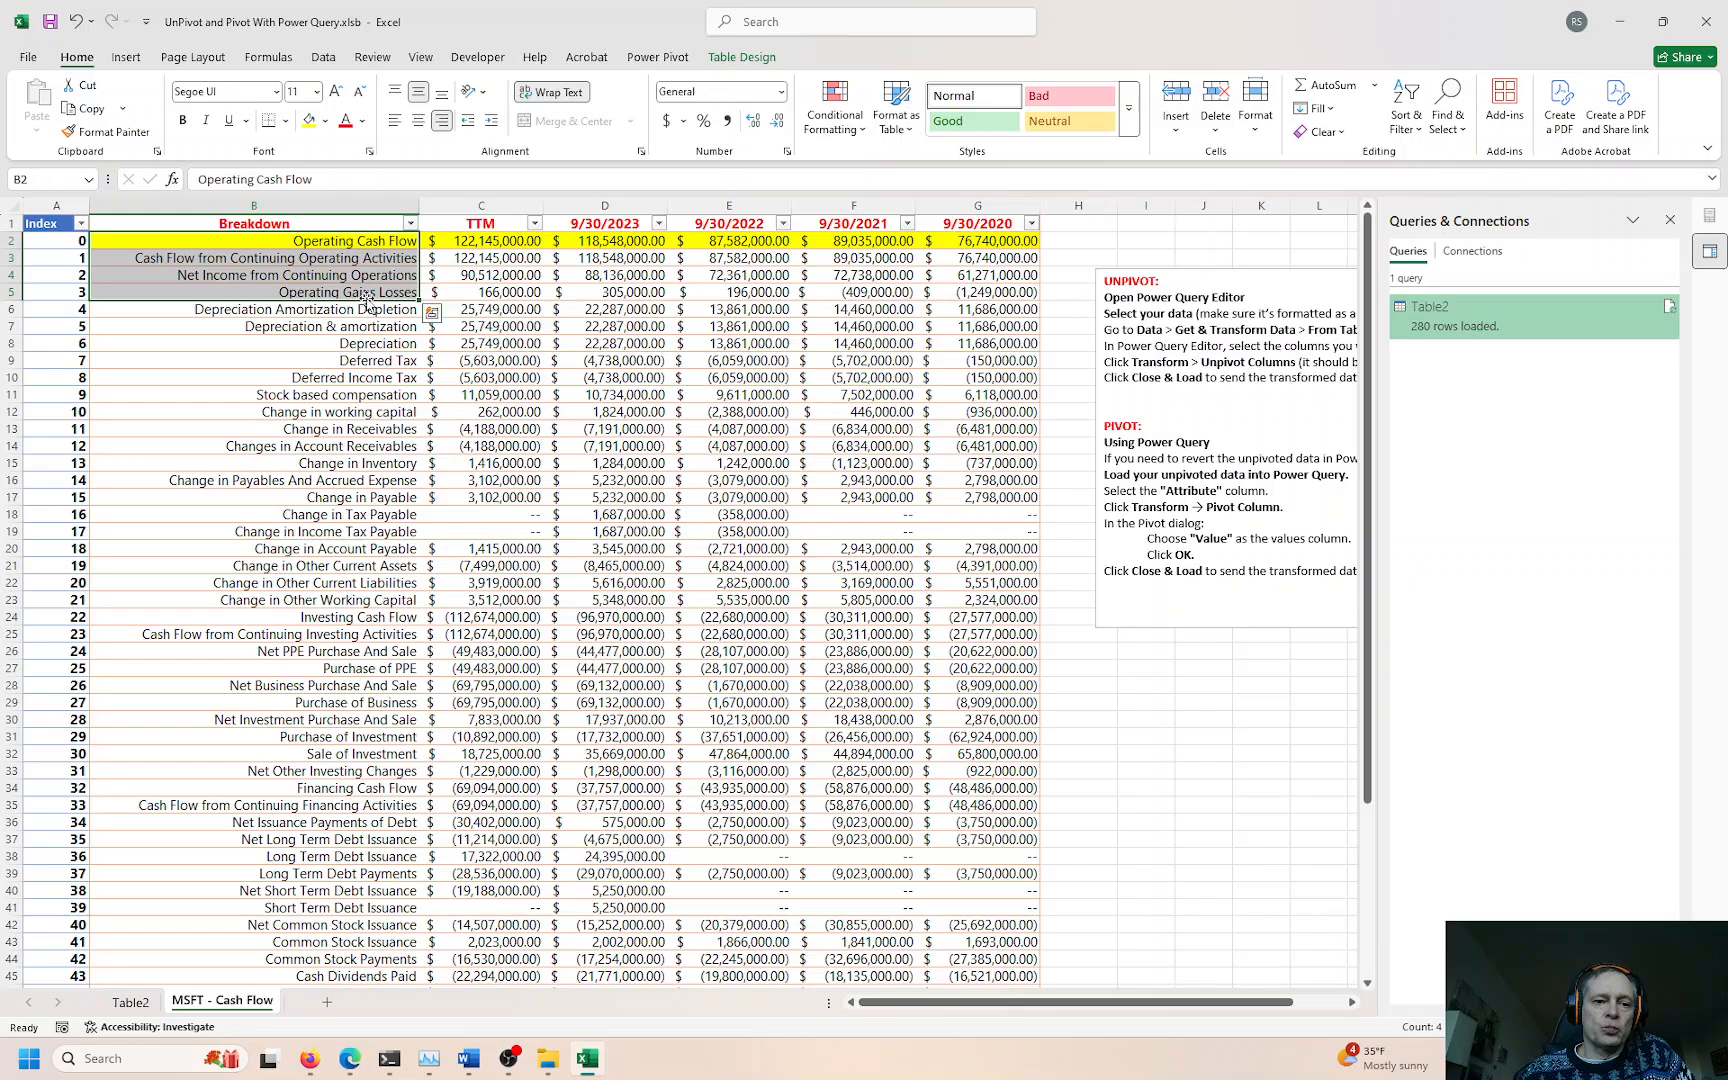
pyautogui.click(364, 292)
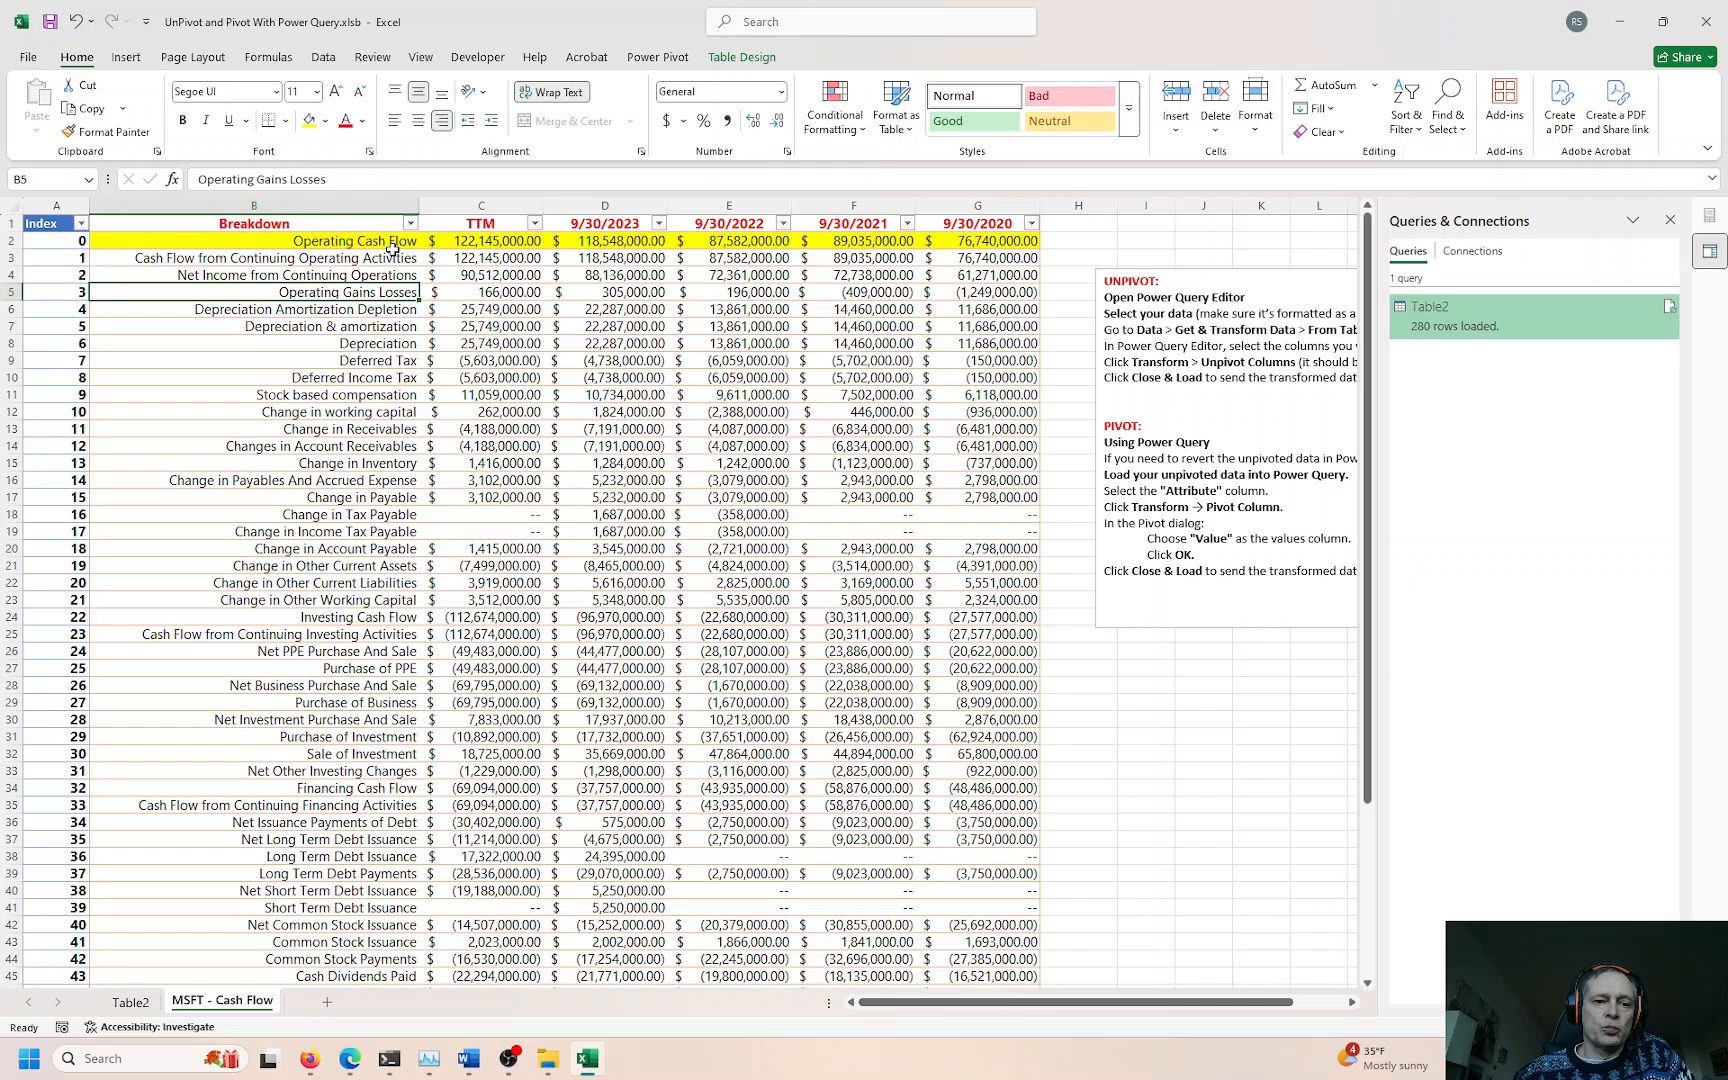
pyautogui.click(481, 256)
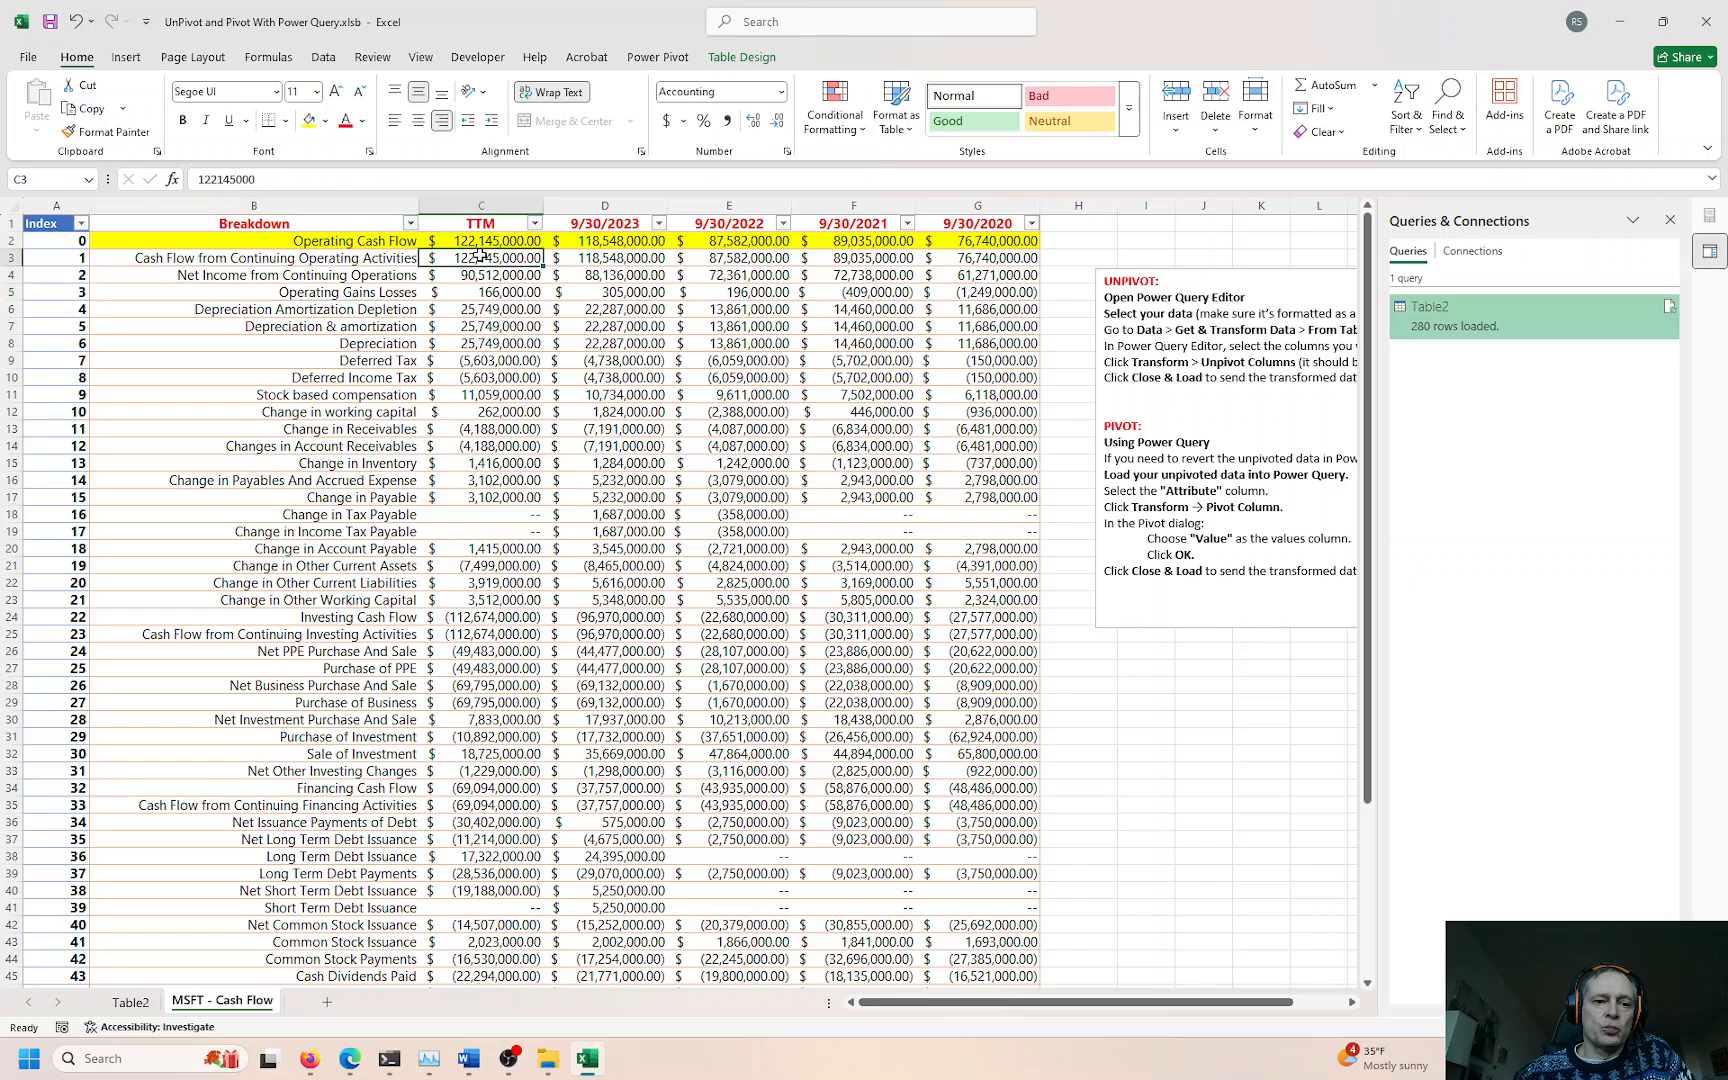
pyautogui.moveTo(481, 222); pyautogui.dragTo(462, 363)
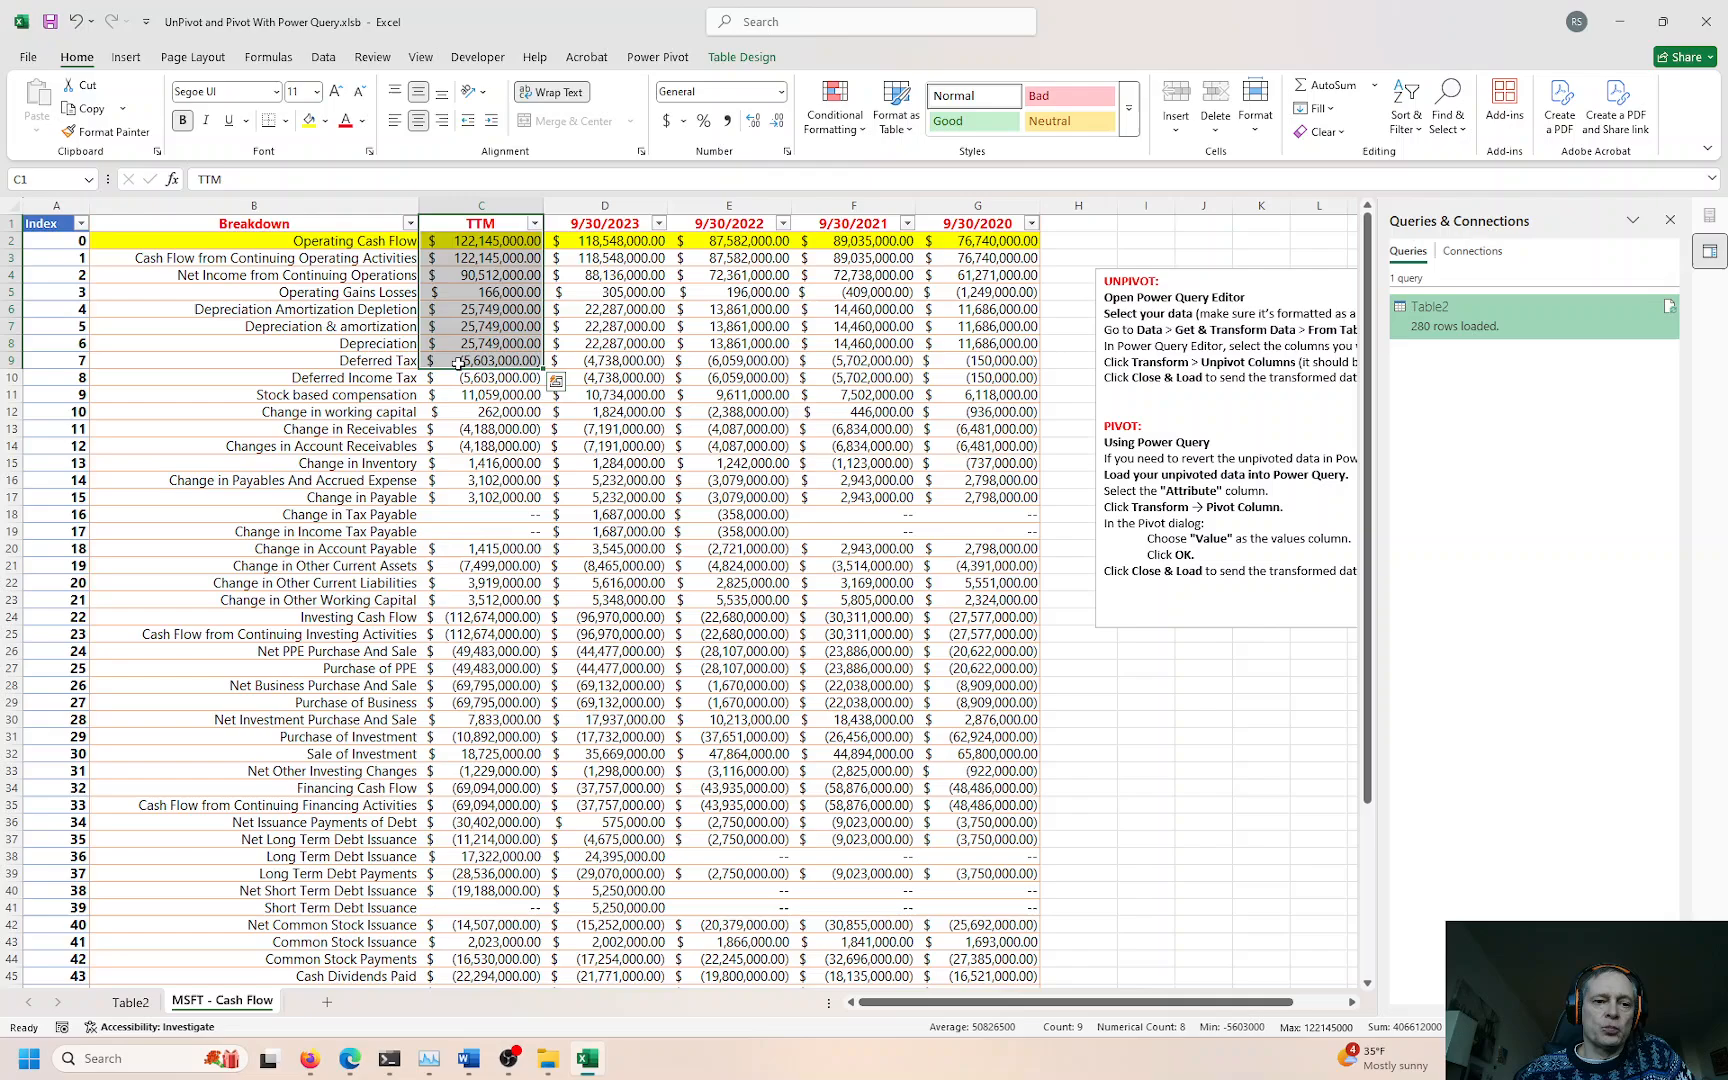
# Step: Rename the Table2 sheet holding the unpivoted data as UnPivot
pyautogui.click(131, 1002)
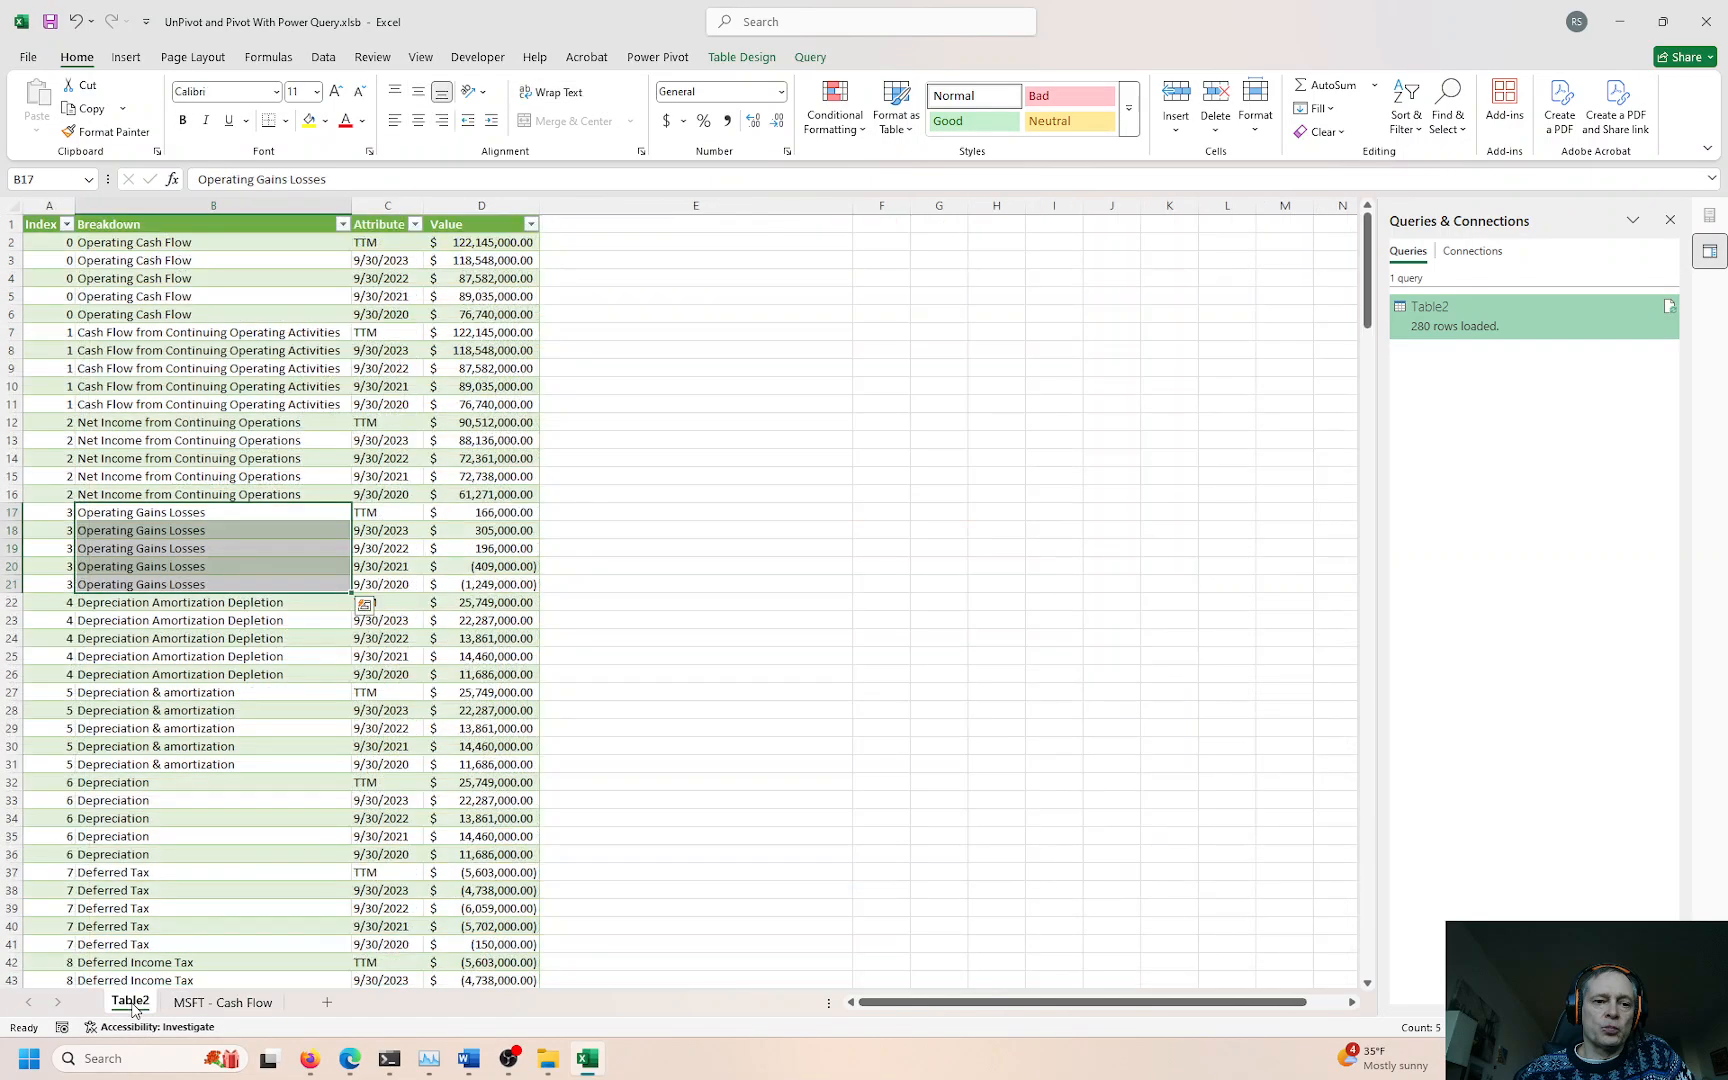
pyautogui.doubleClick(131, 1002)
pyautogui.write('Un')
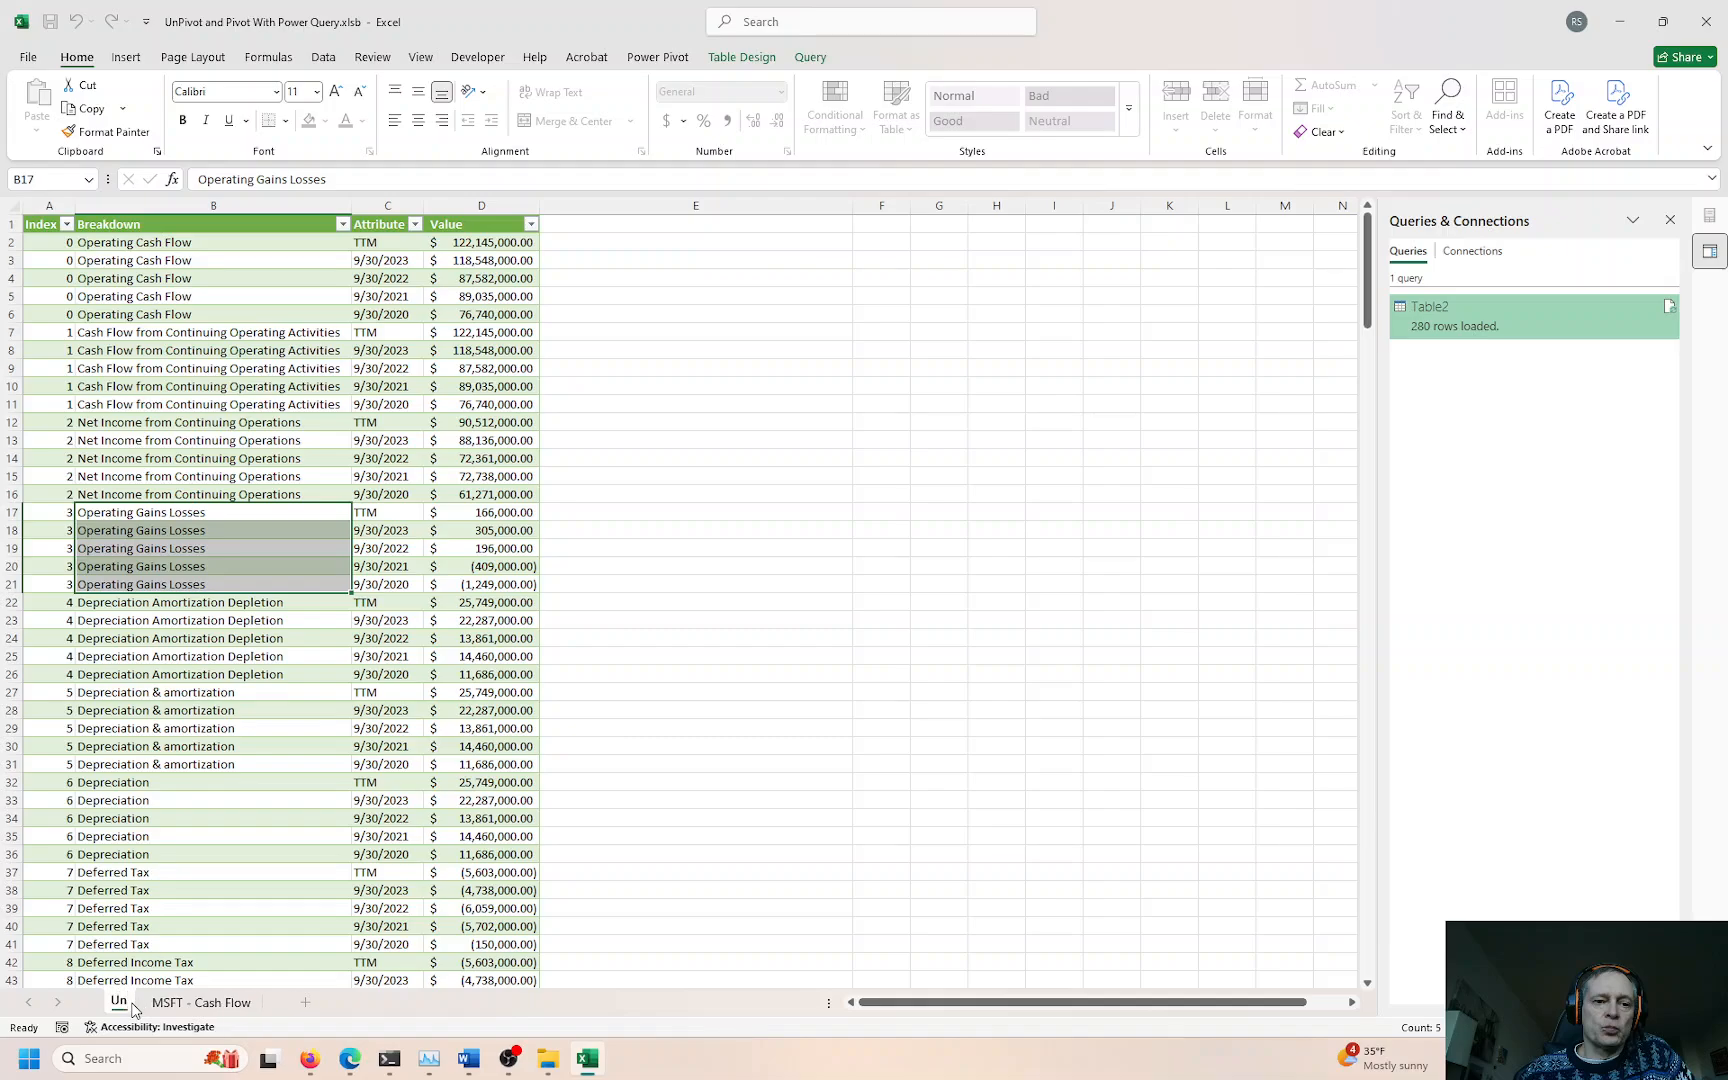
pyautogui.write('Pivot')
pyautogui.press('Return')
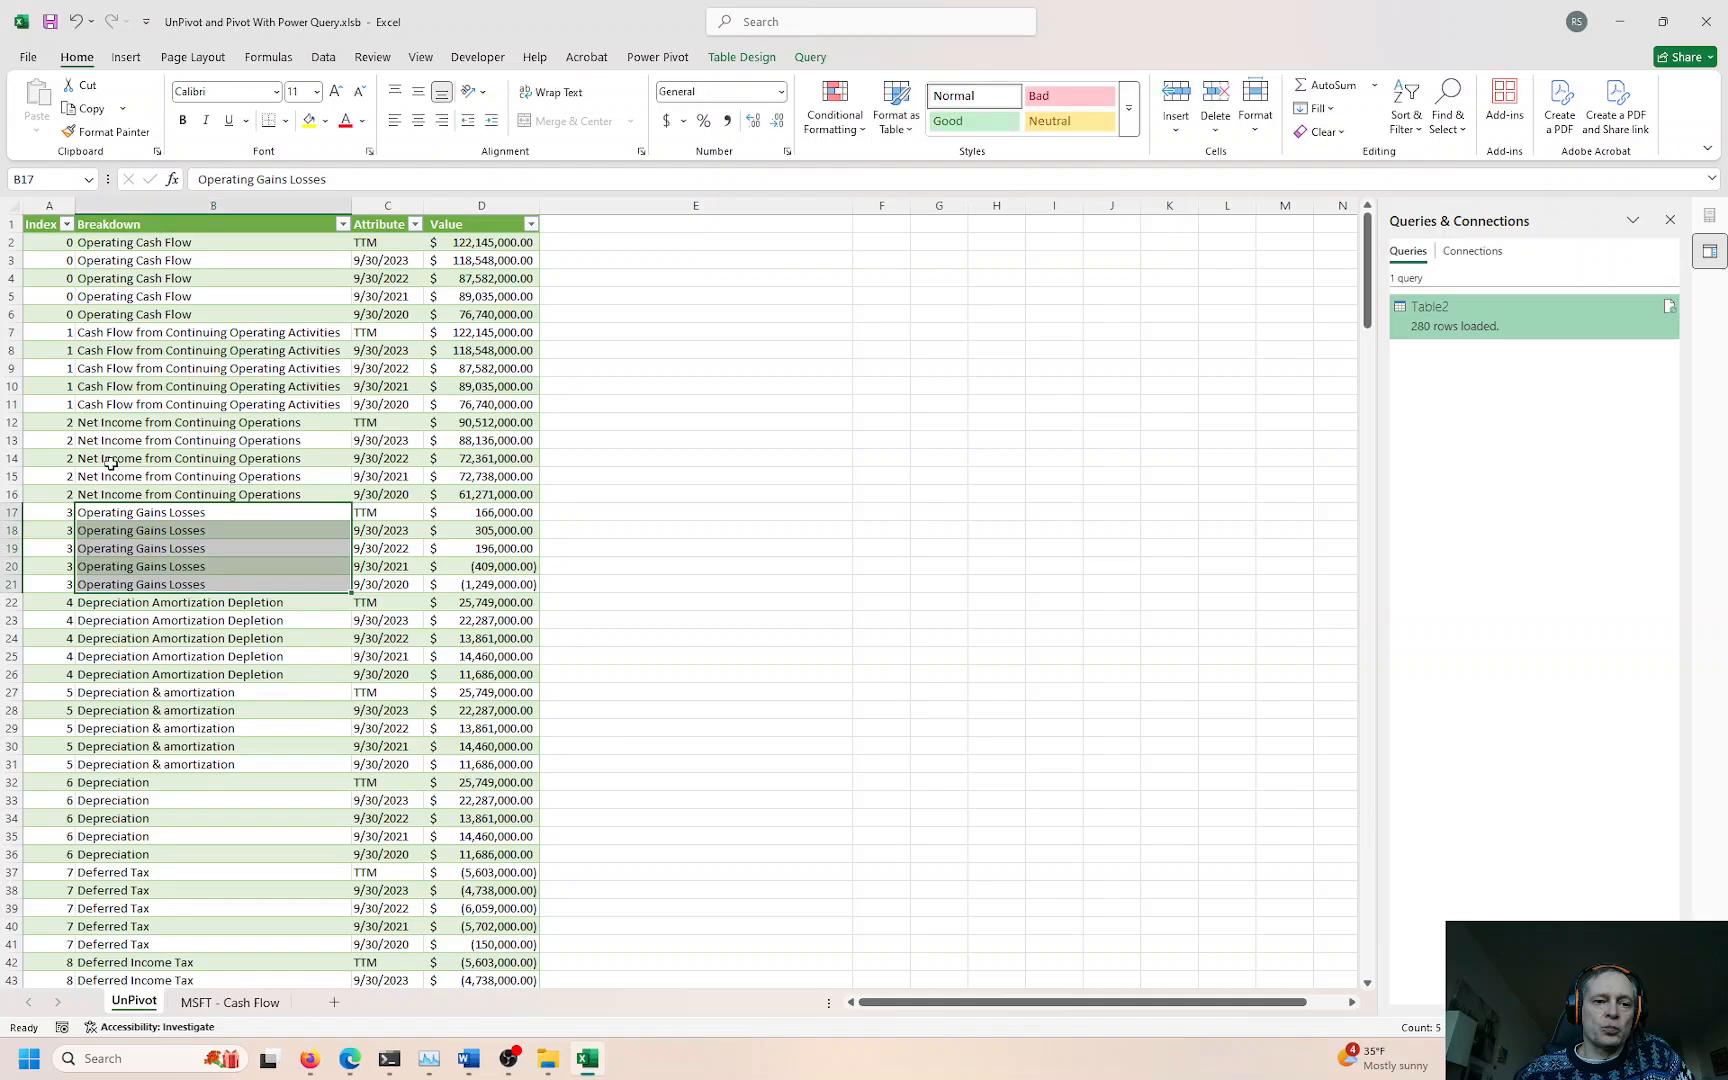
pyautogui.click(130, 424)
pyautogui.click(137, 224)
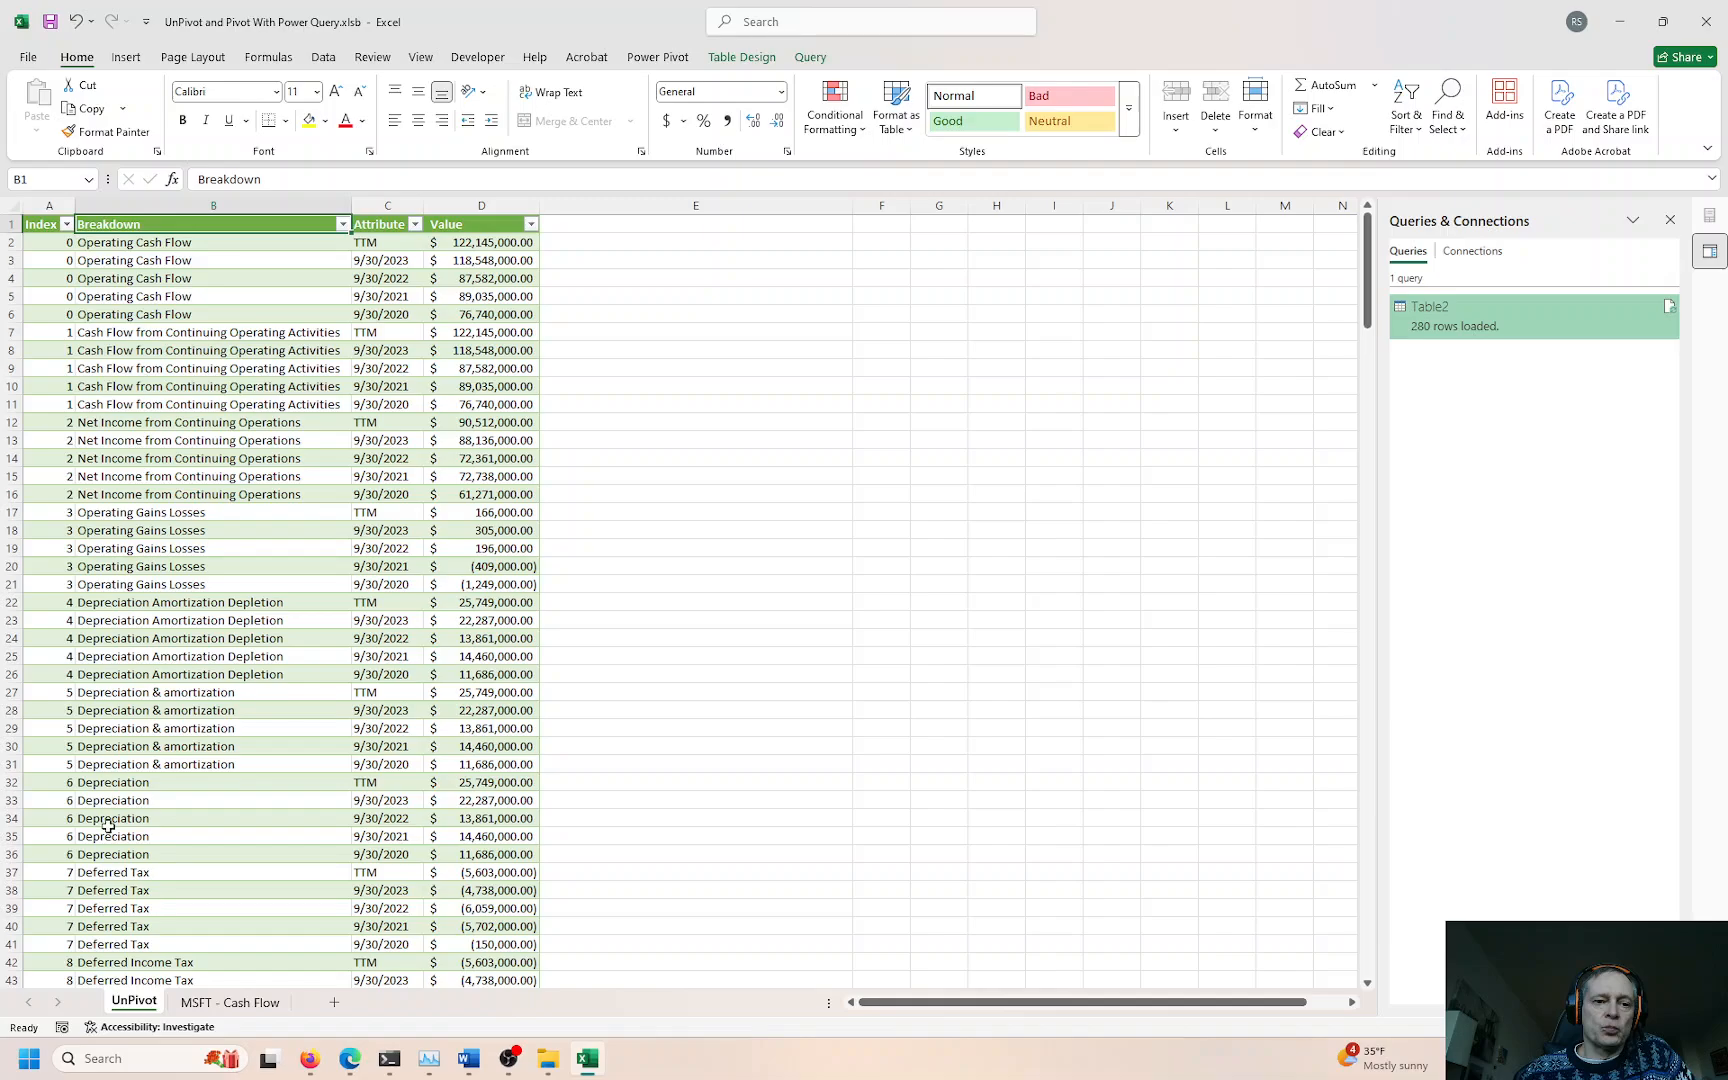
pyautogui.click(180, 440)
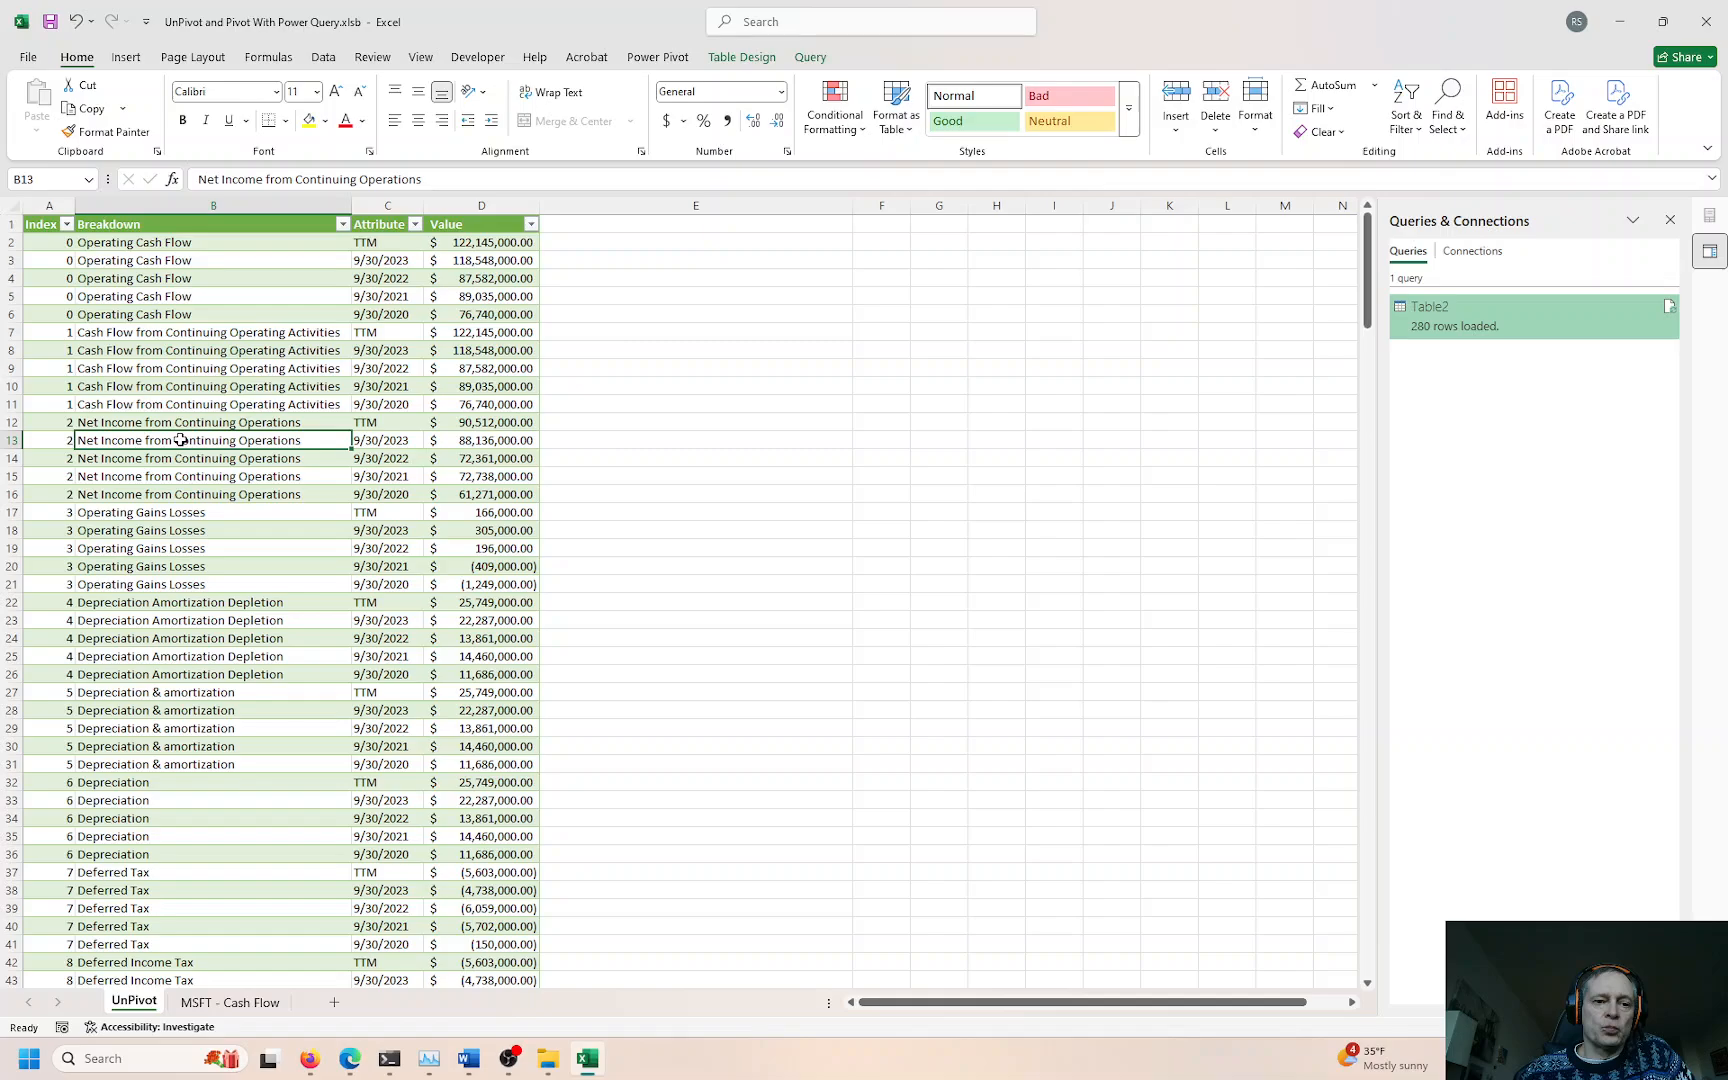
# Step: Hide the MSFT - Cash Flow sheet
pyautogui.click(196, 1003)
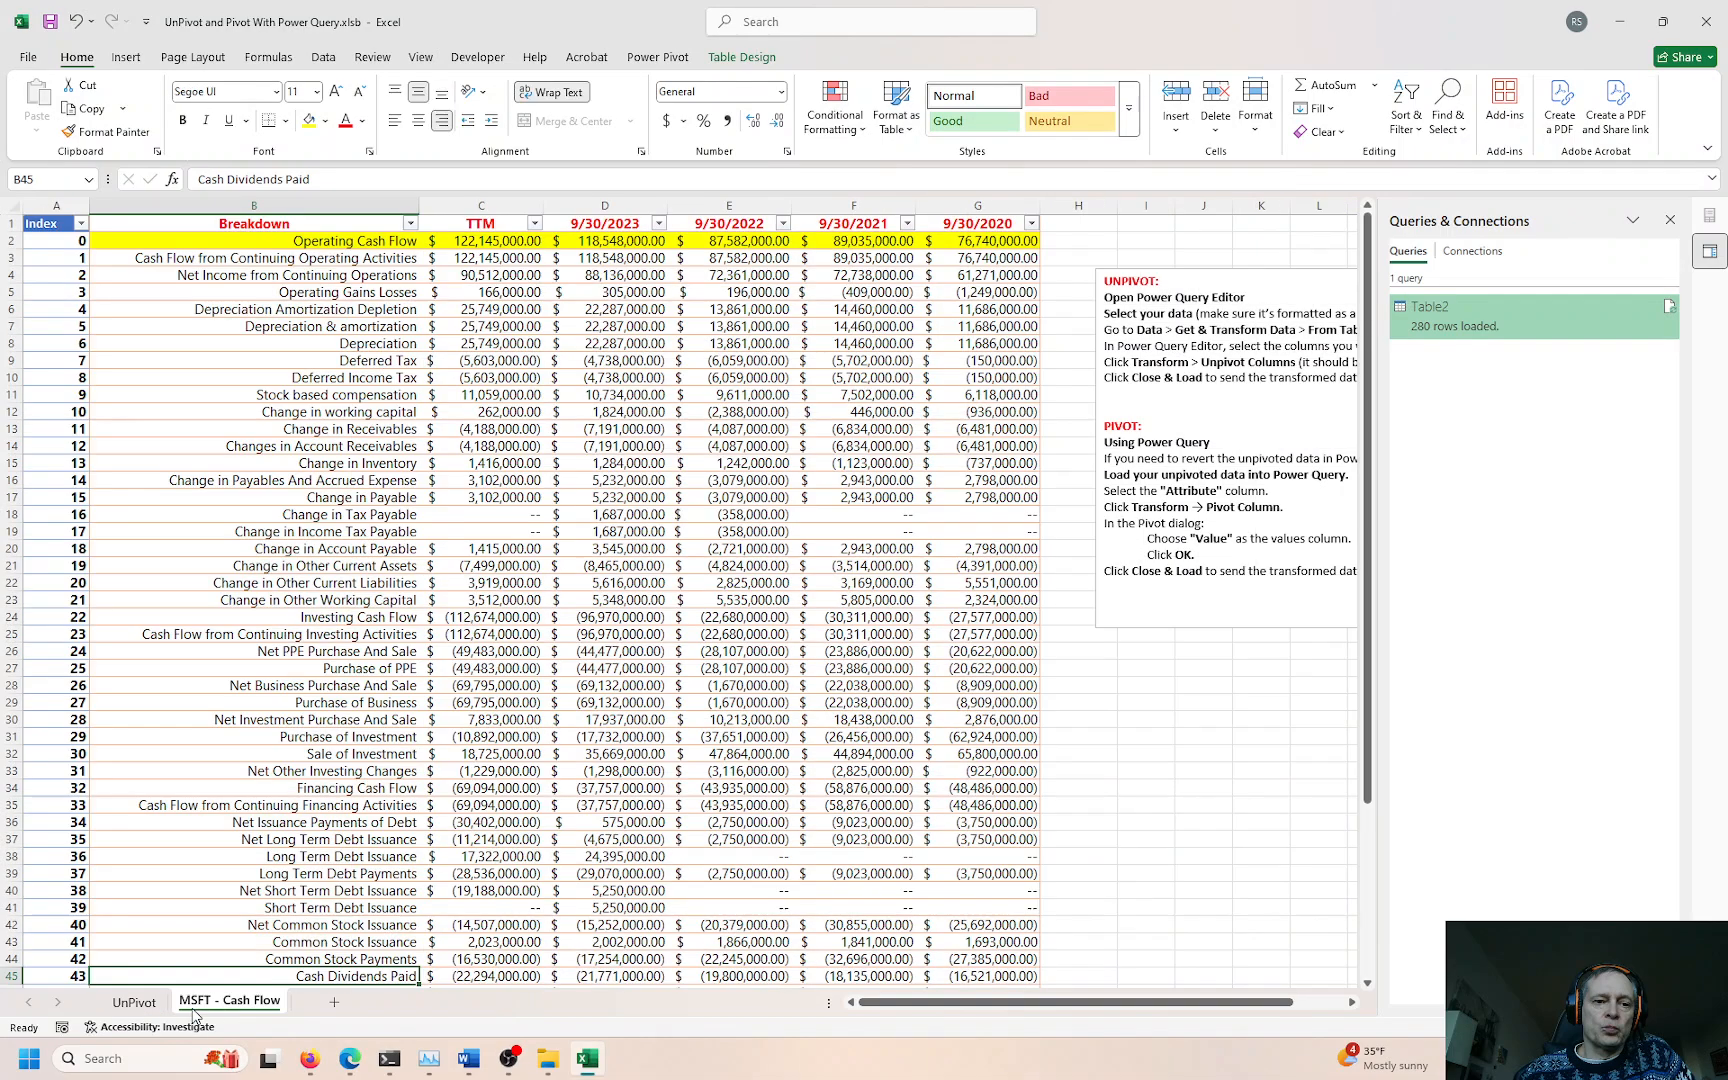
pyautogui.click(310, 514)
pyautogui.rightClick(242, 1013)
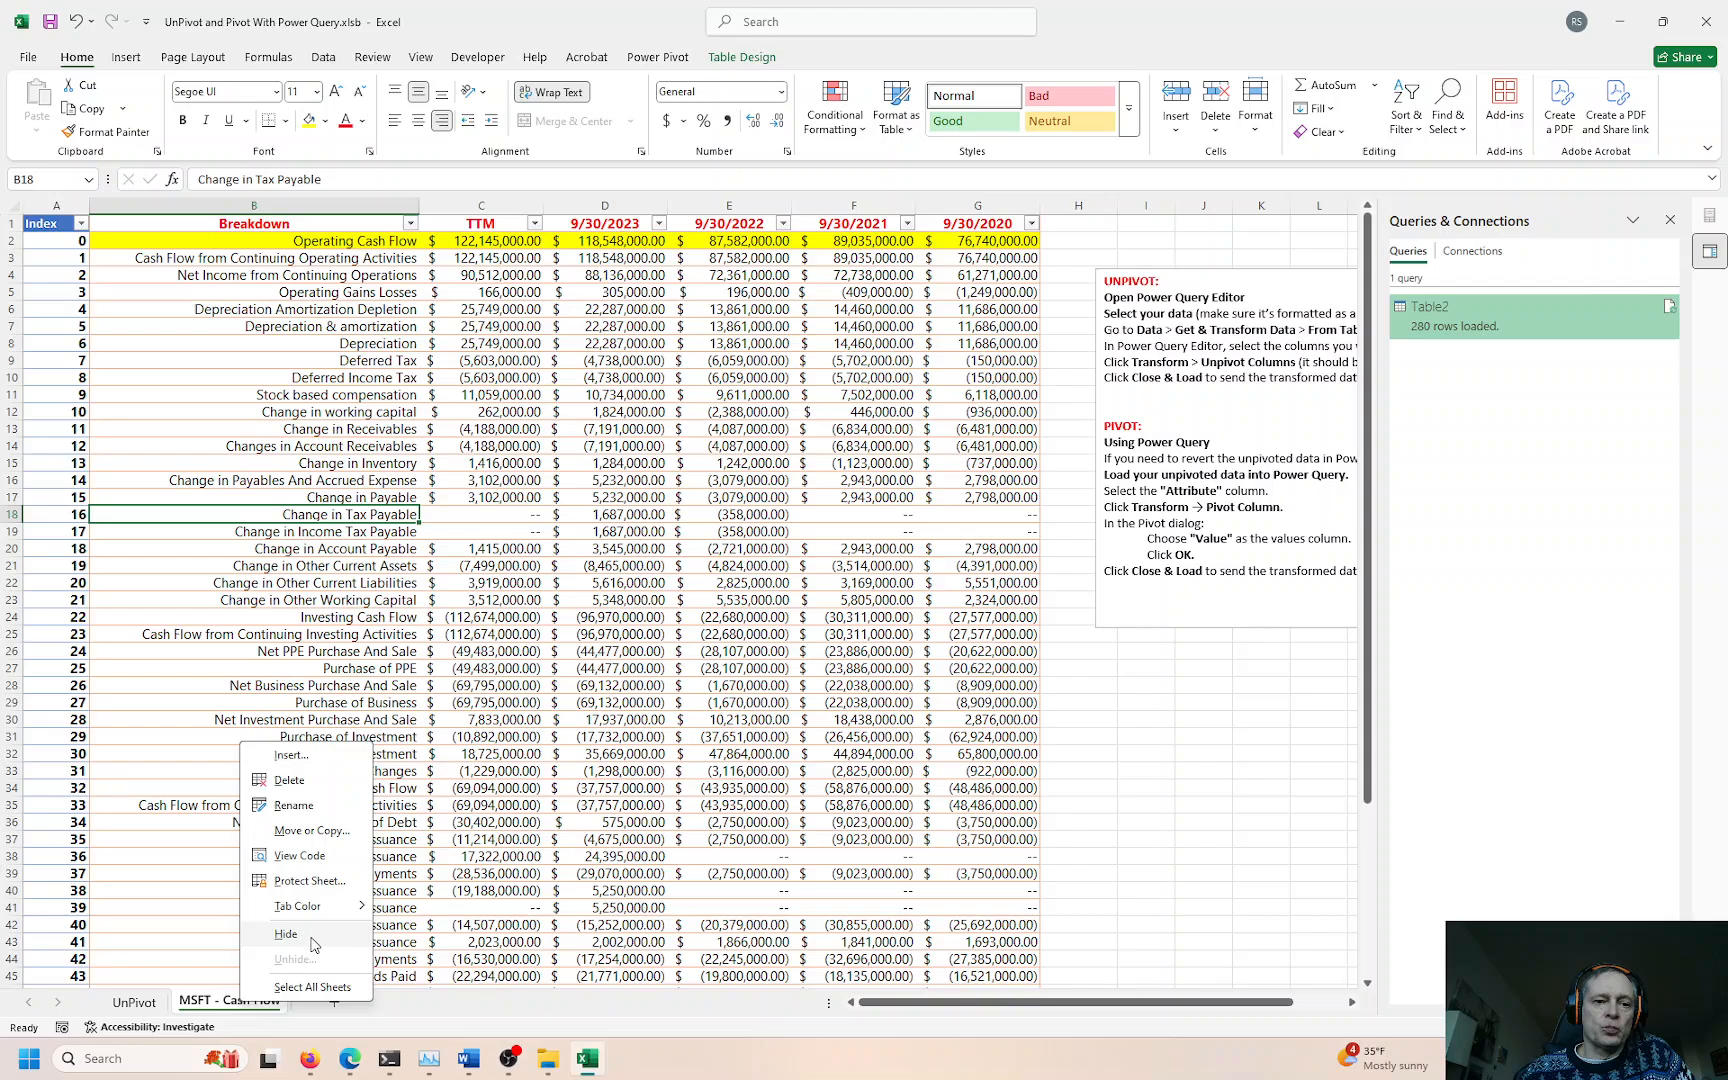
pyautogui.click(287, 934)
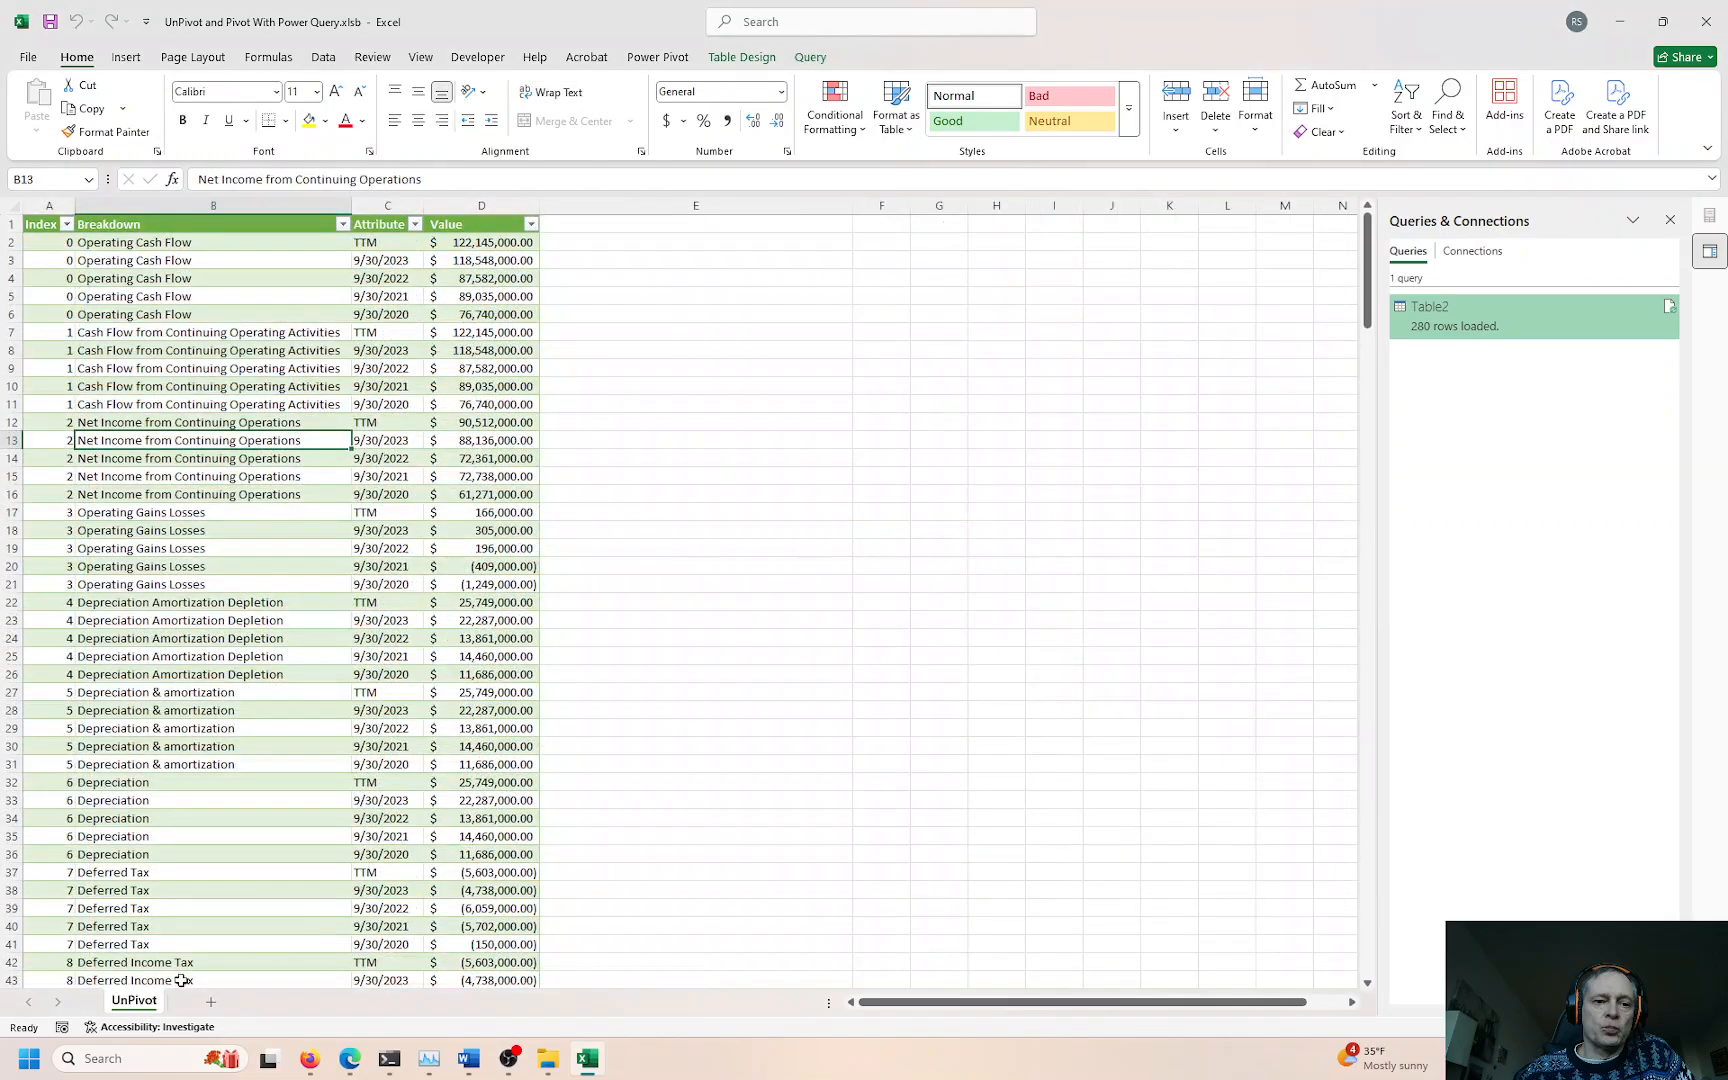
# Step: Inspect the hidden MSFT - Cash Flow sheet's properties in the Visual Basic editor's workbook project
pyautogui.hotkey('alt', 'F11')
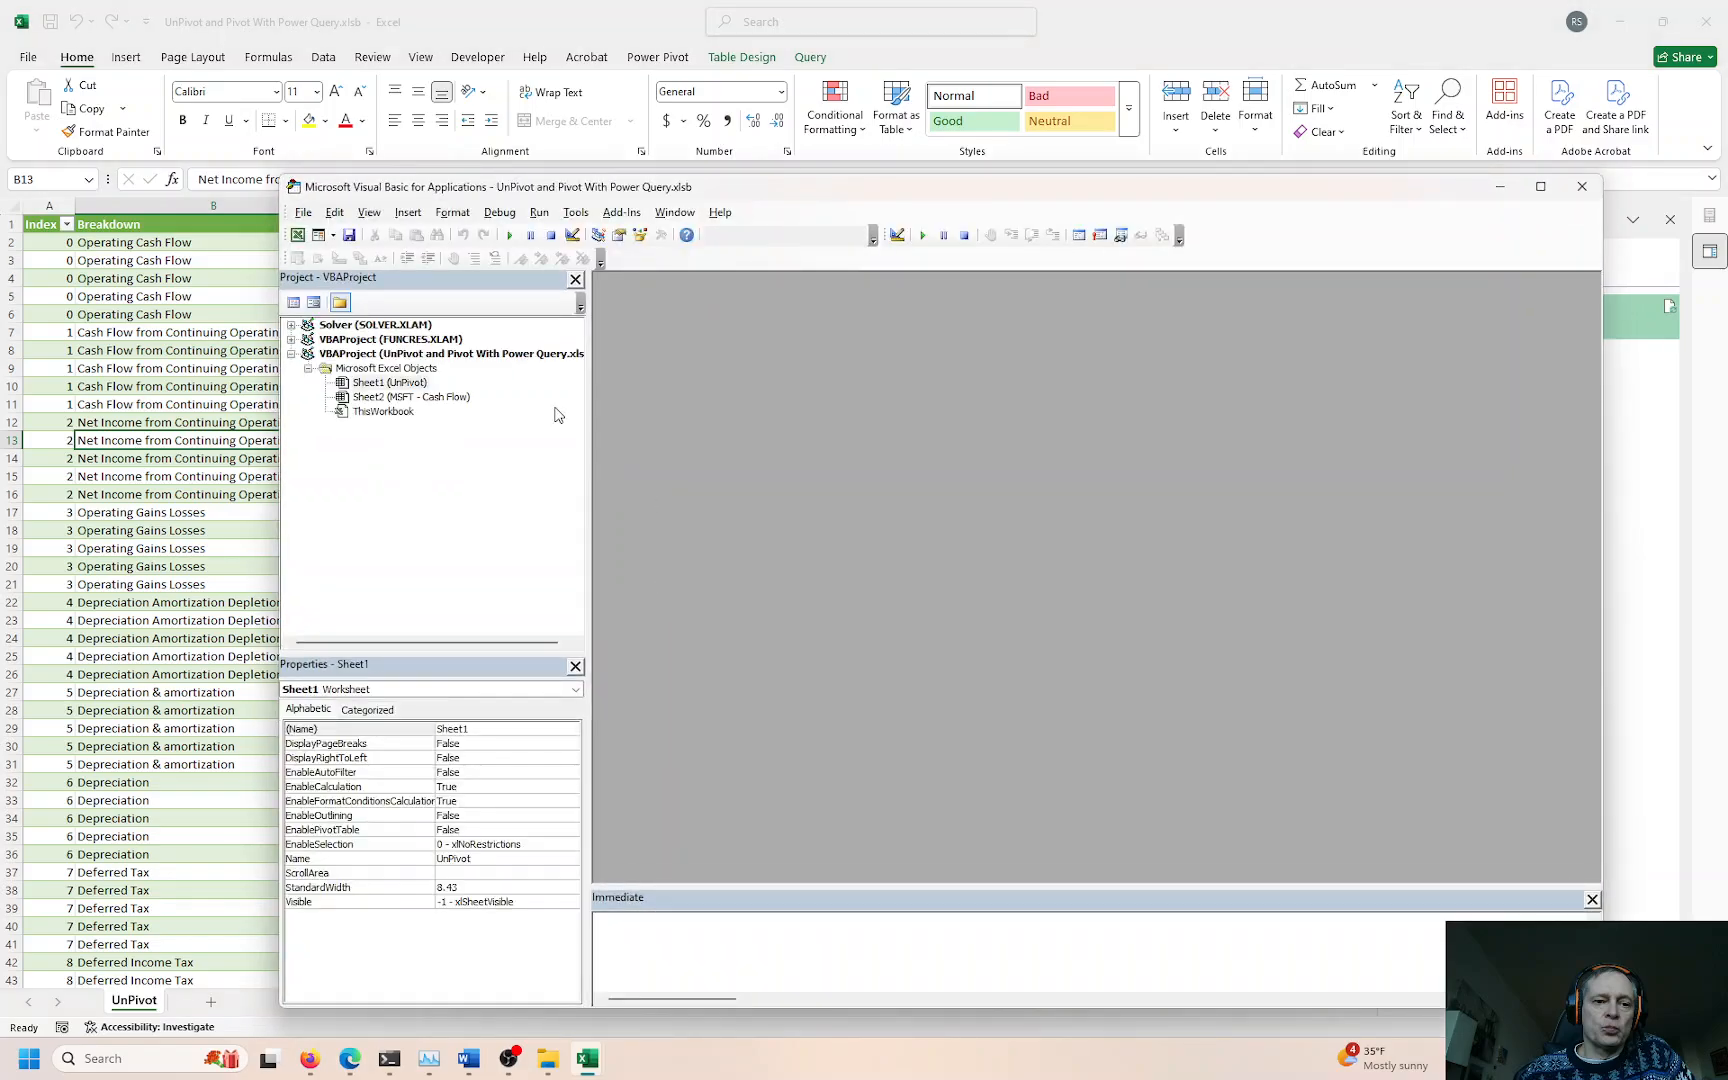
pyautogui.click(394, 355)
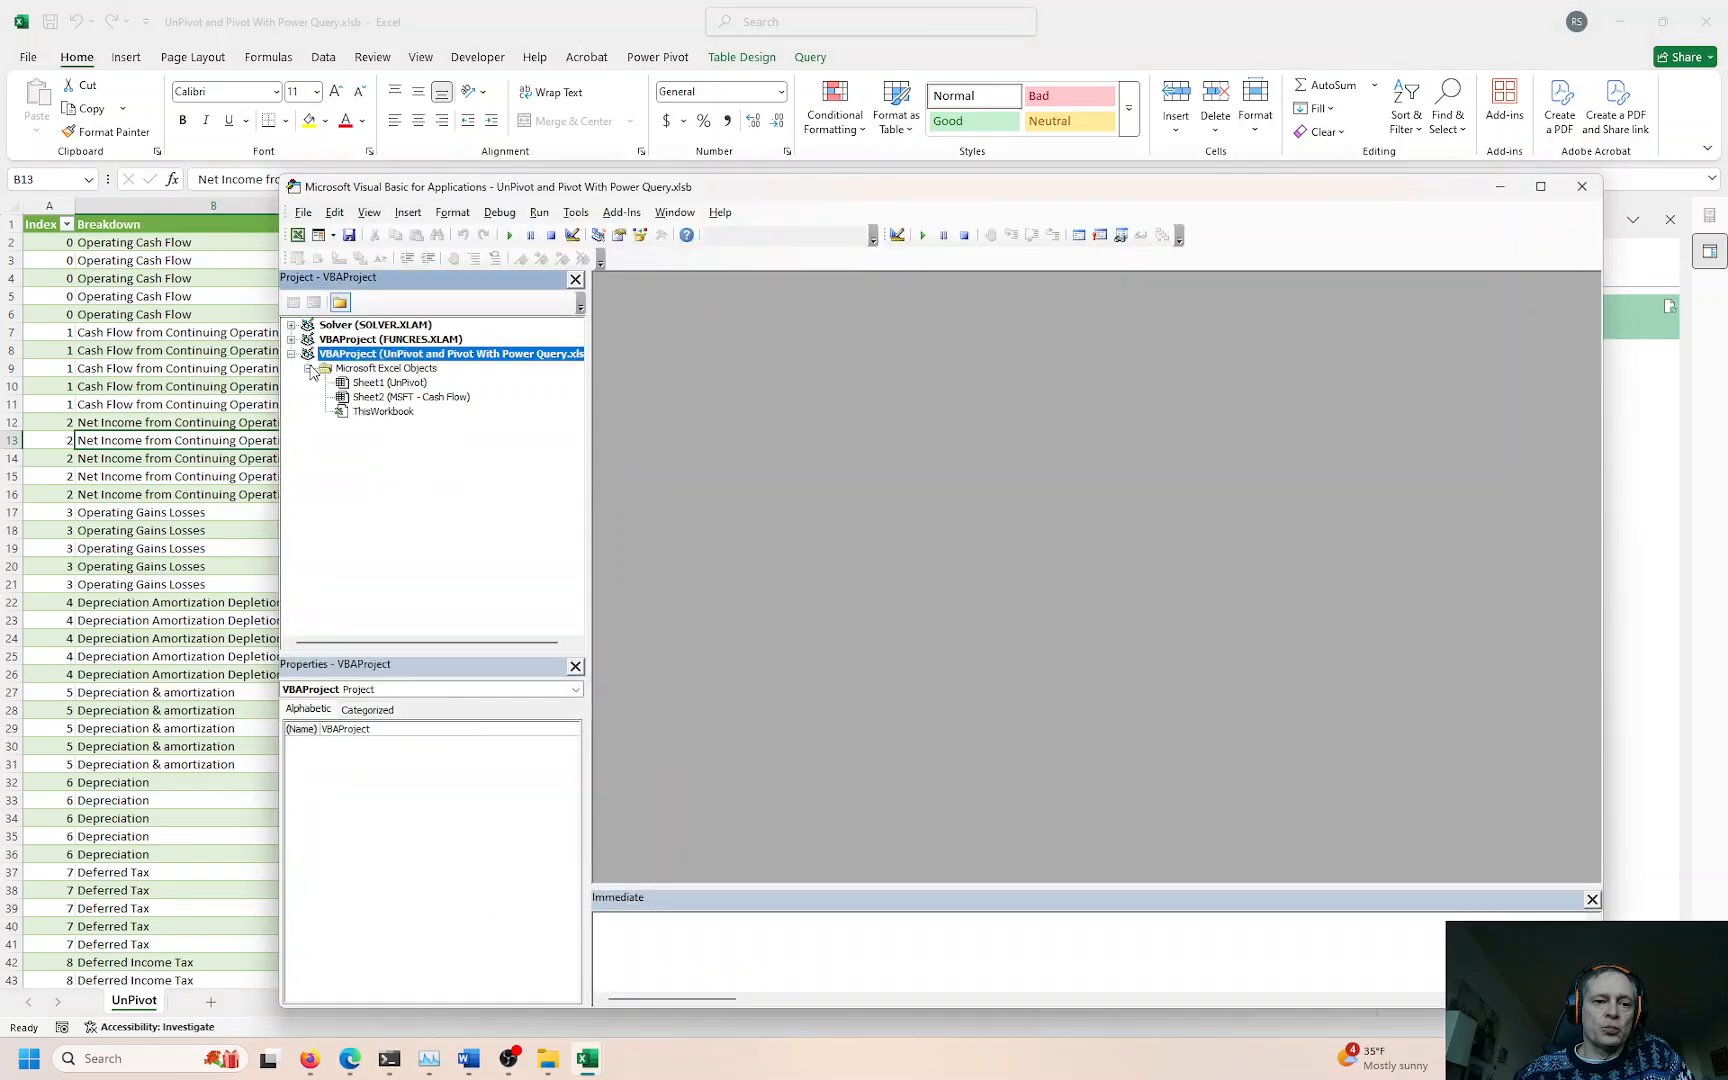
pyautogui.click(399, 398)
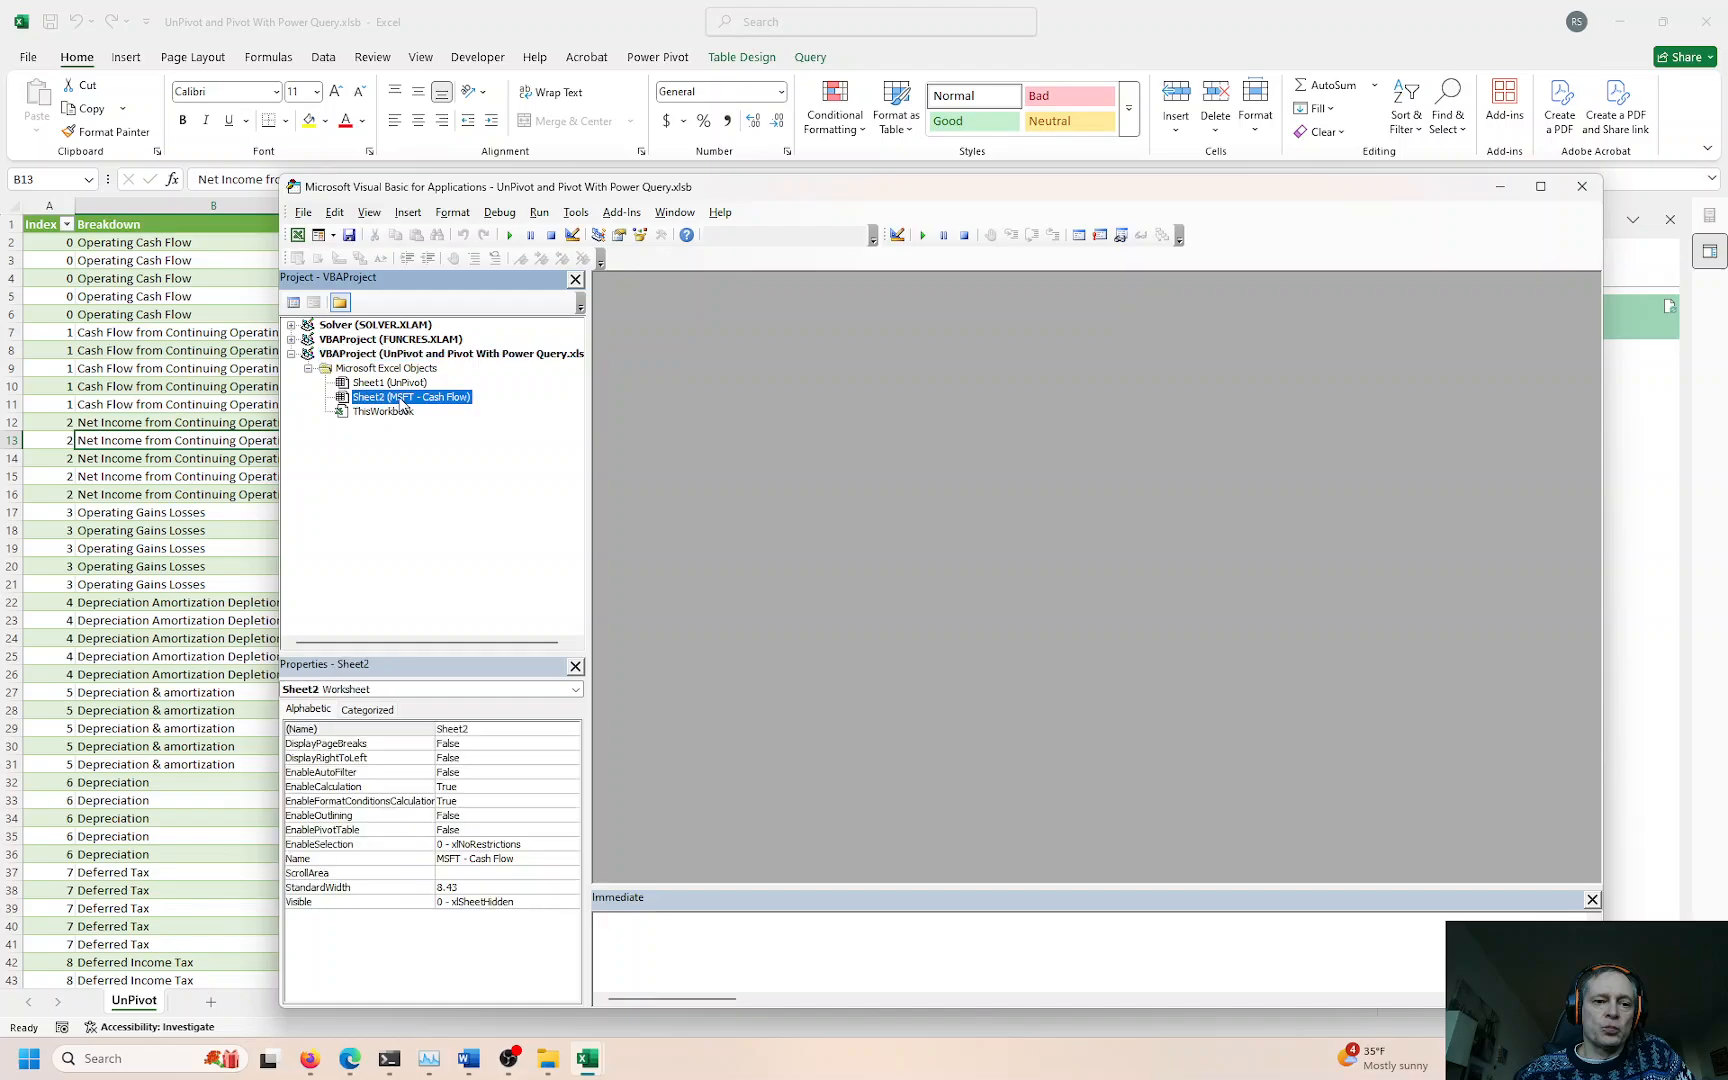
# Step: Return to the workbook and unhide the MSFT - Cash Flow sheet
pyautogui.rightClick(138, 1002)
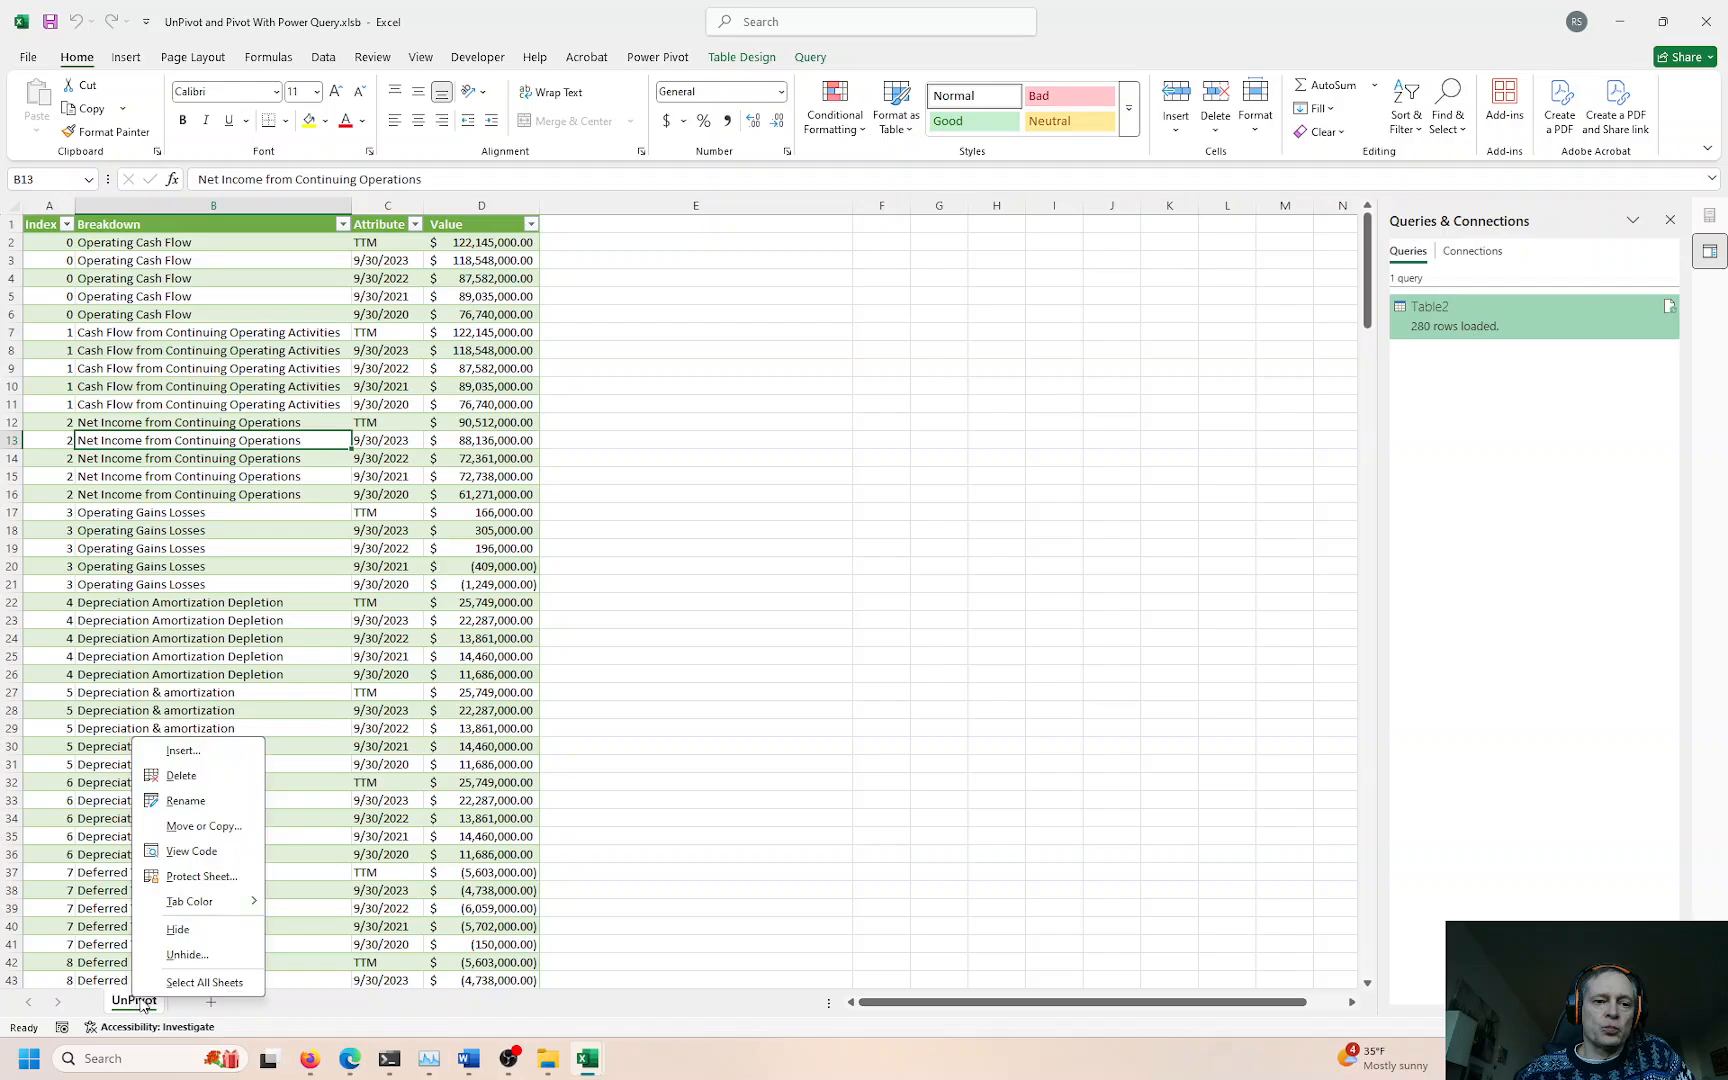
pyautogui.click(190, 955)
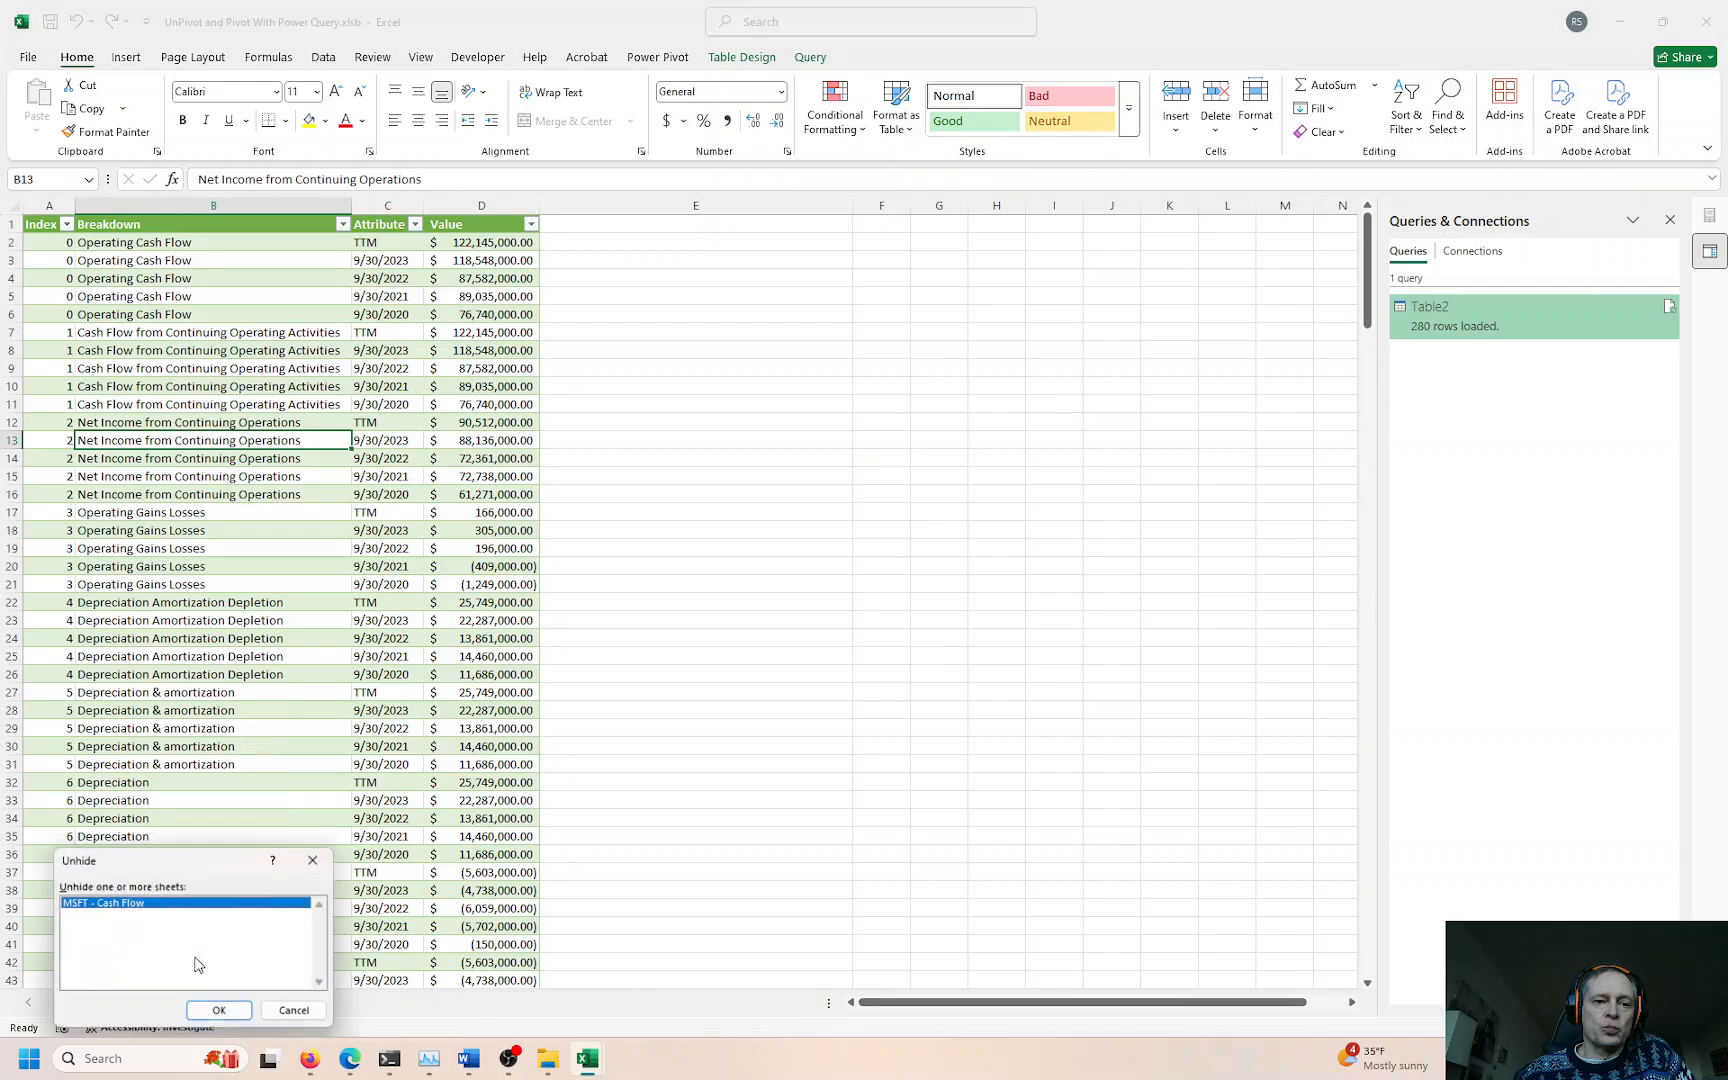
pyautogui.doubleClick(155, 903)
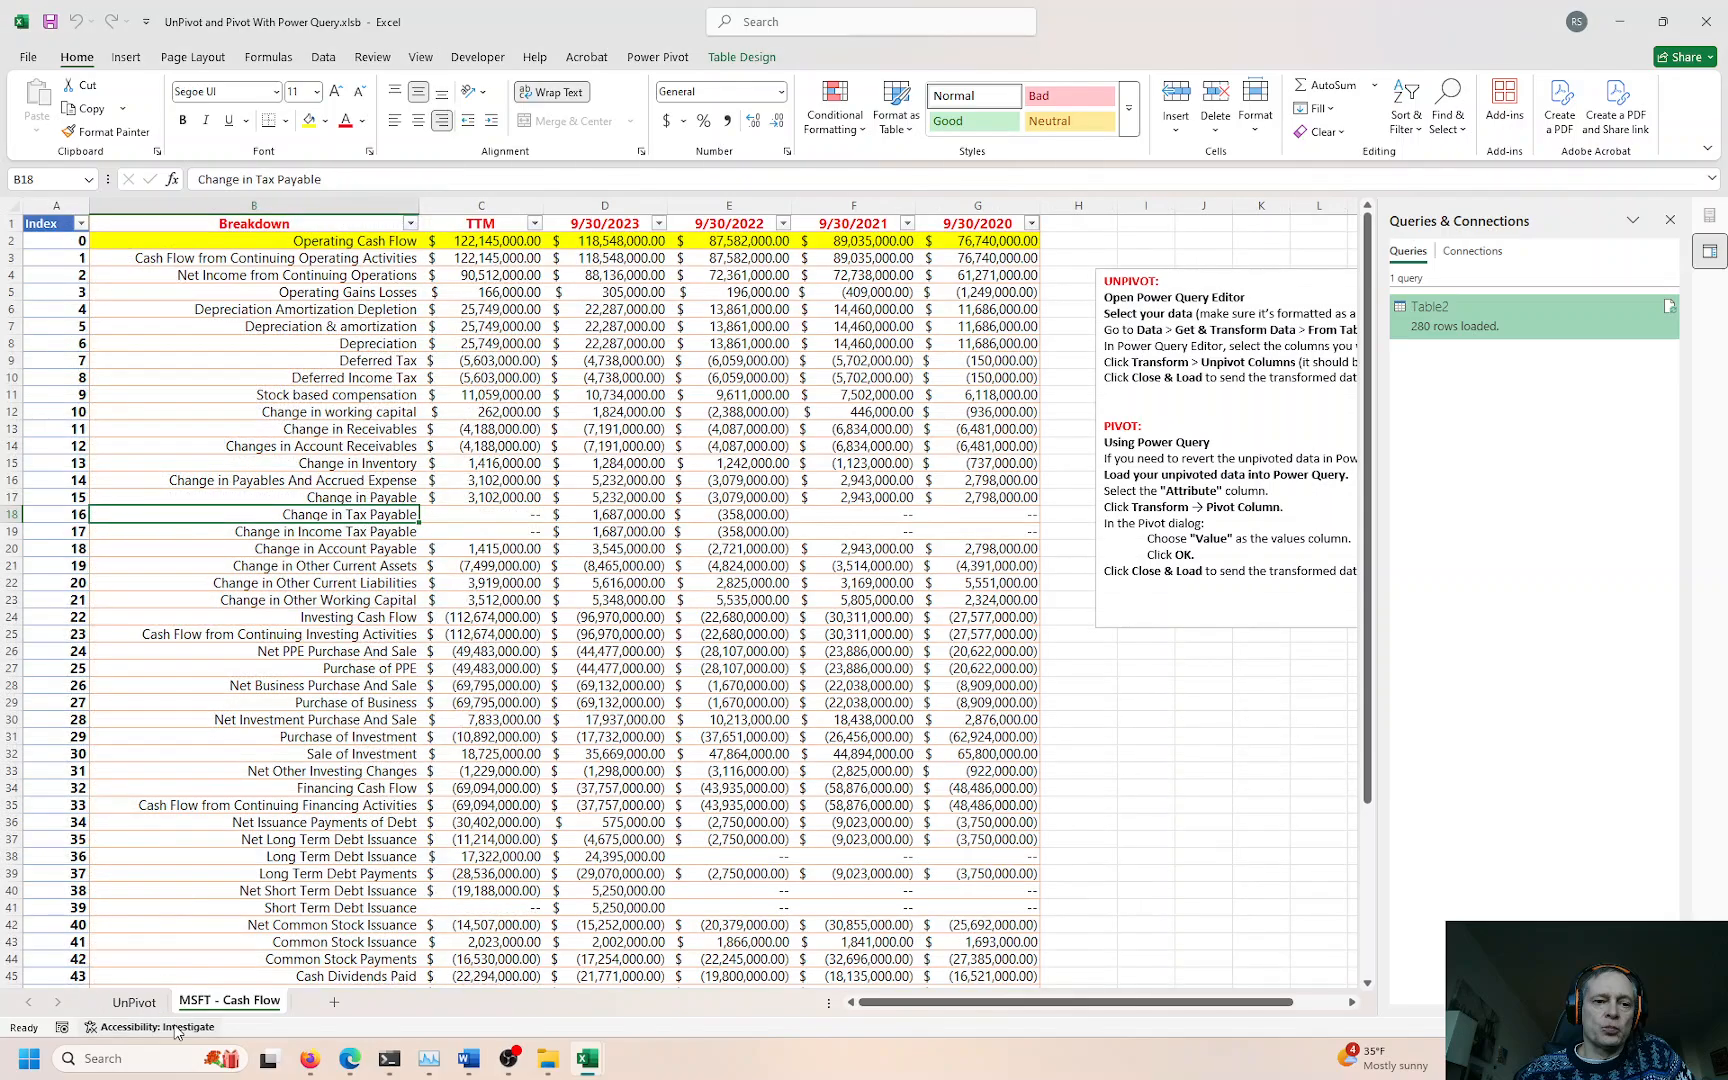
# Step: Load the table on the UnPivot sheet into the Power Query Editor as a new query
pyautogui.click(135, 1002)
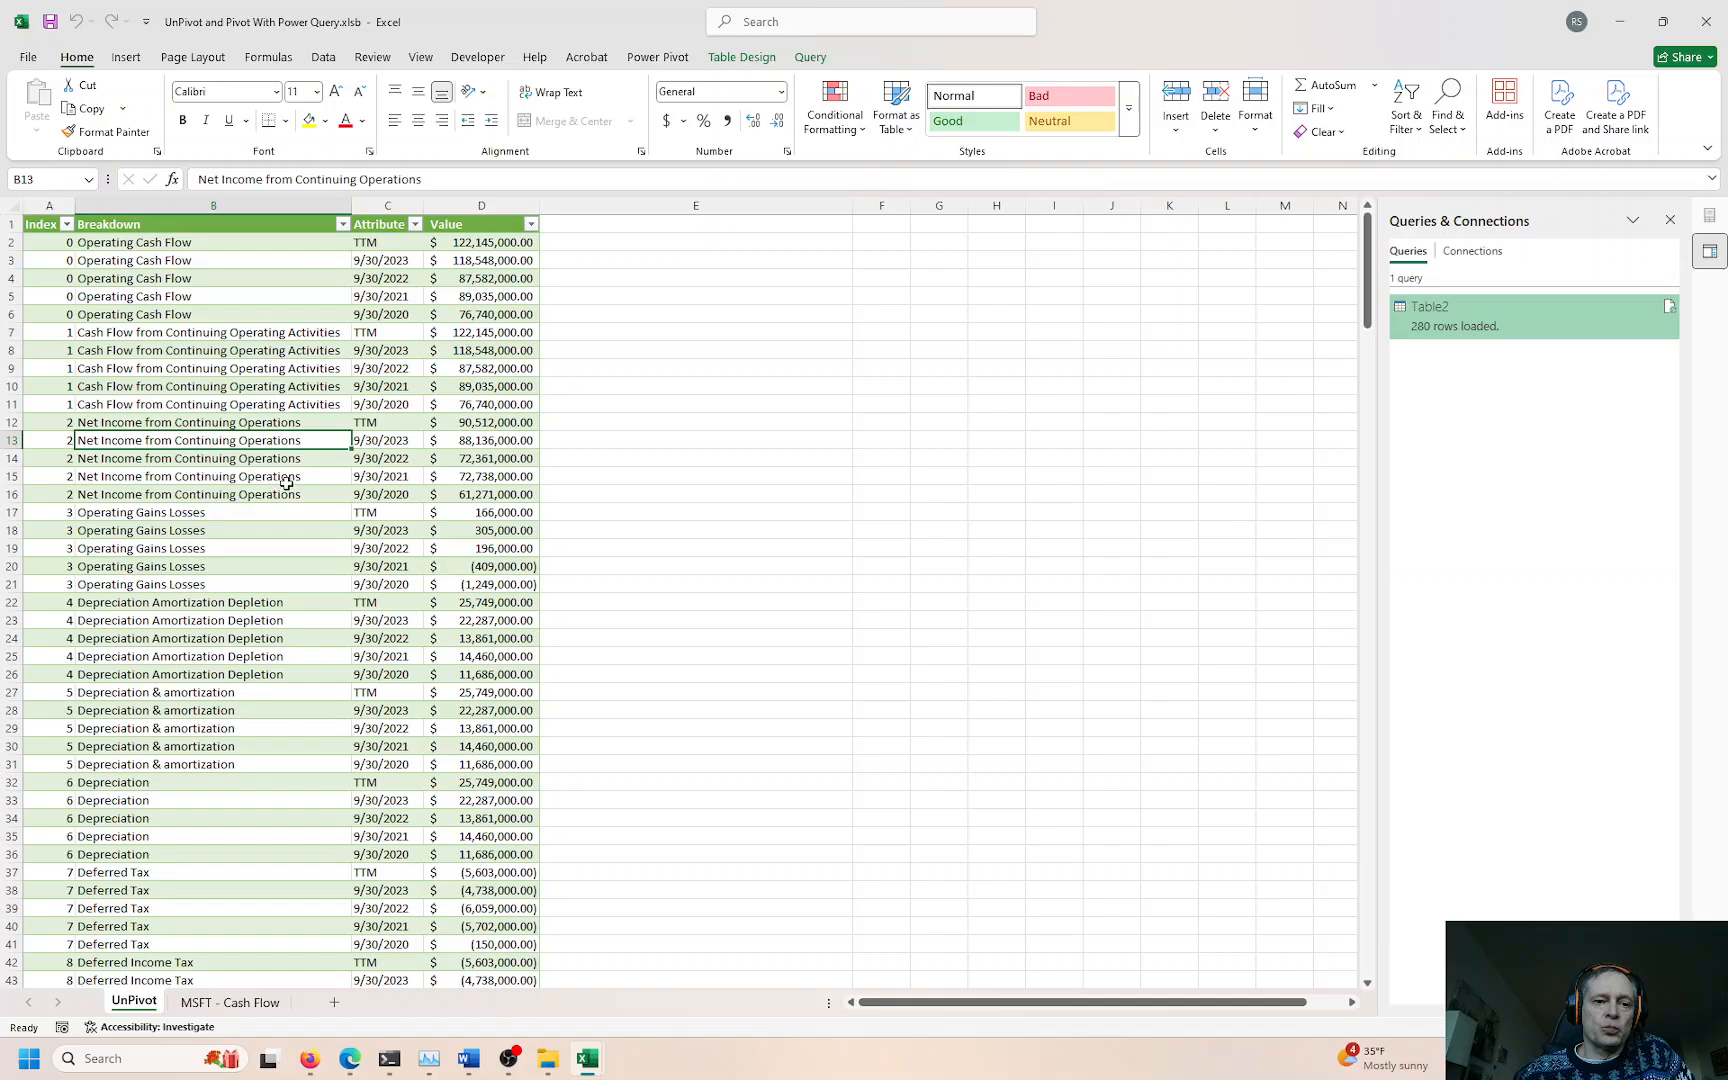
pyautogui.click(203, 368)
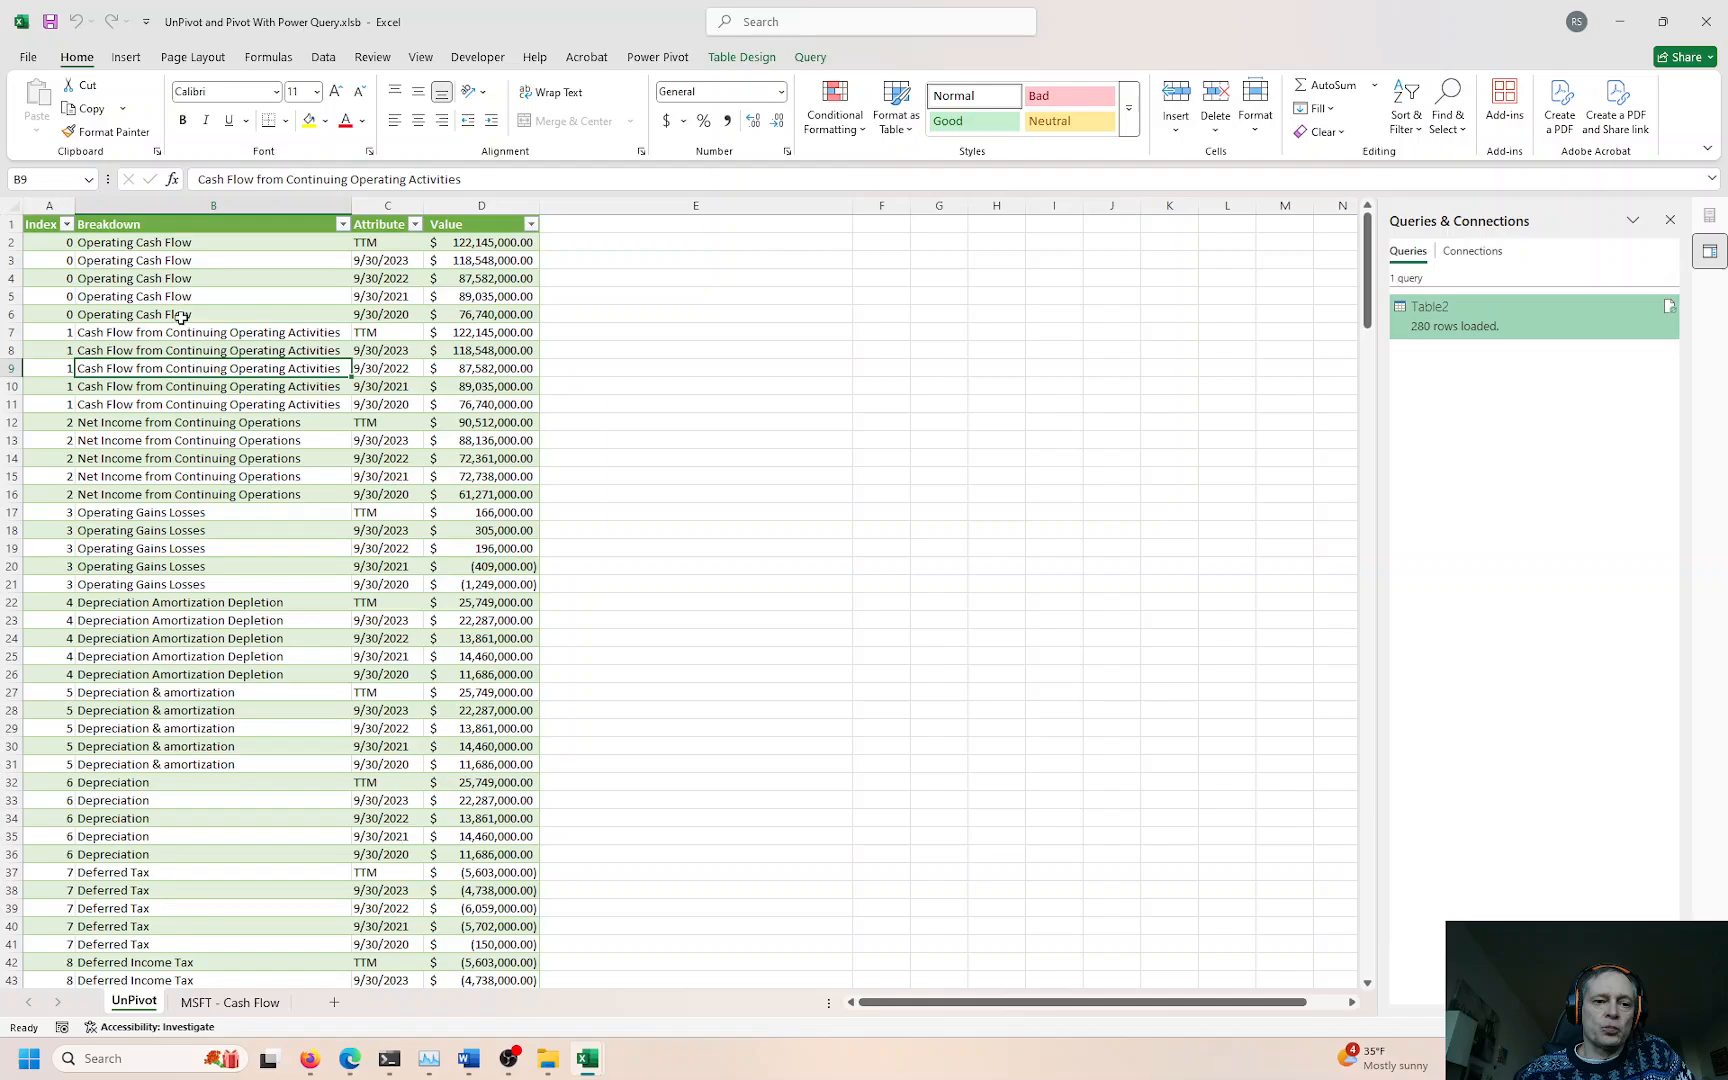
pyautogui.click(326, 60)
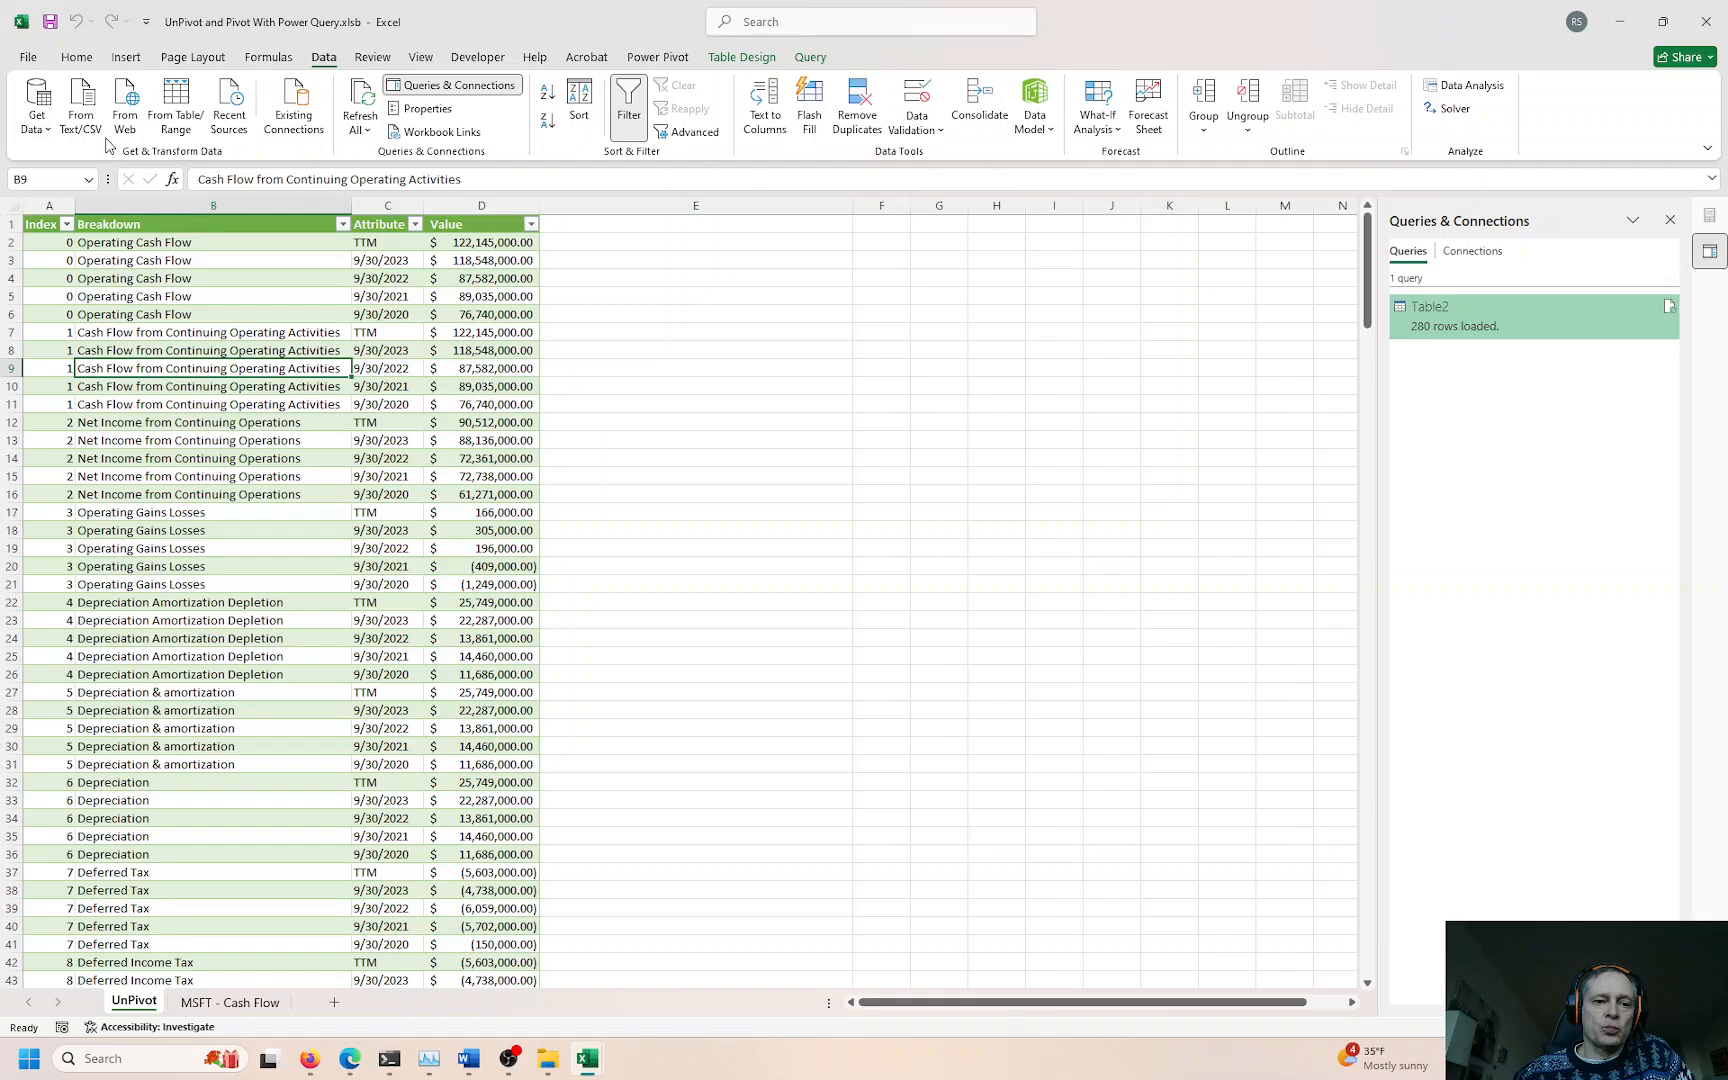
pyautogui.click(170, 134)
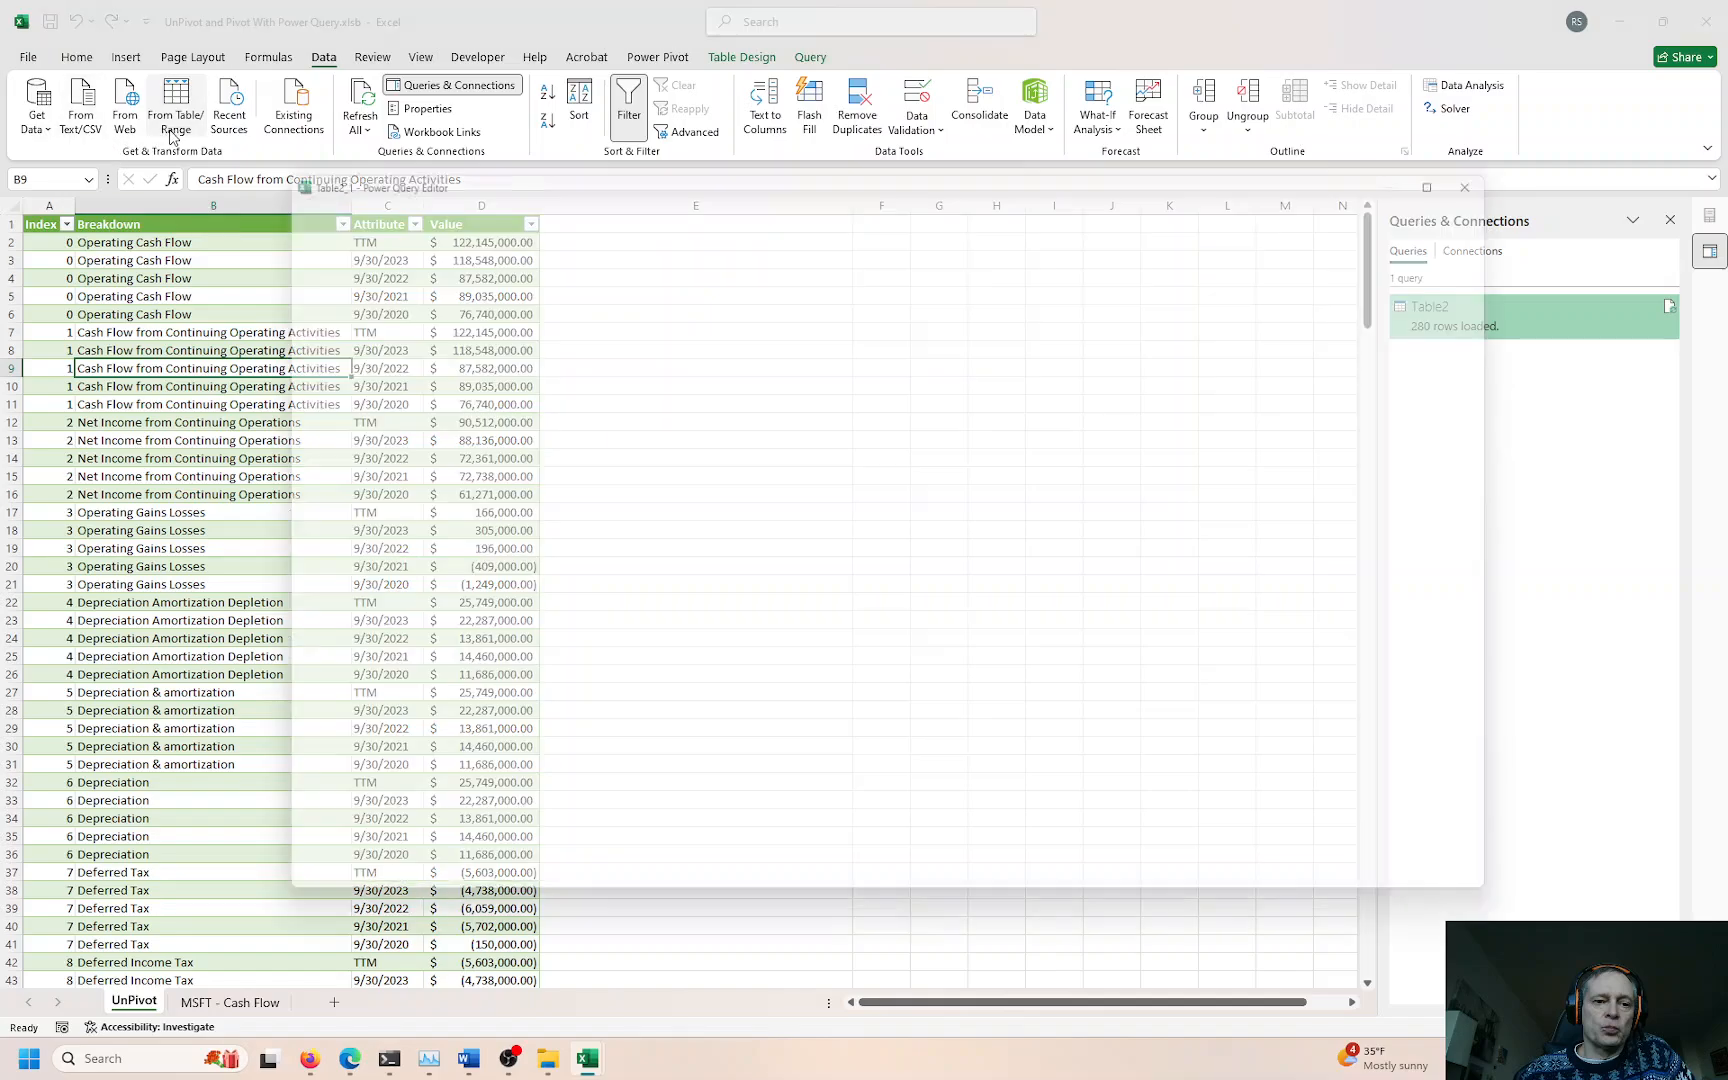
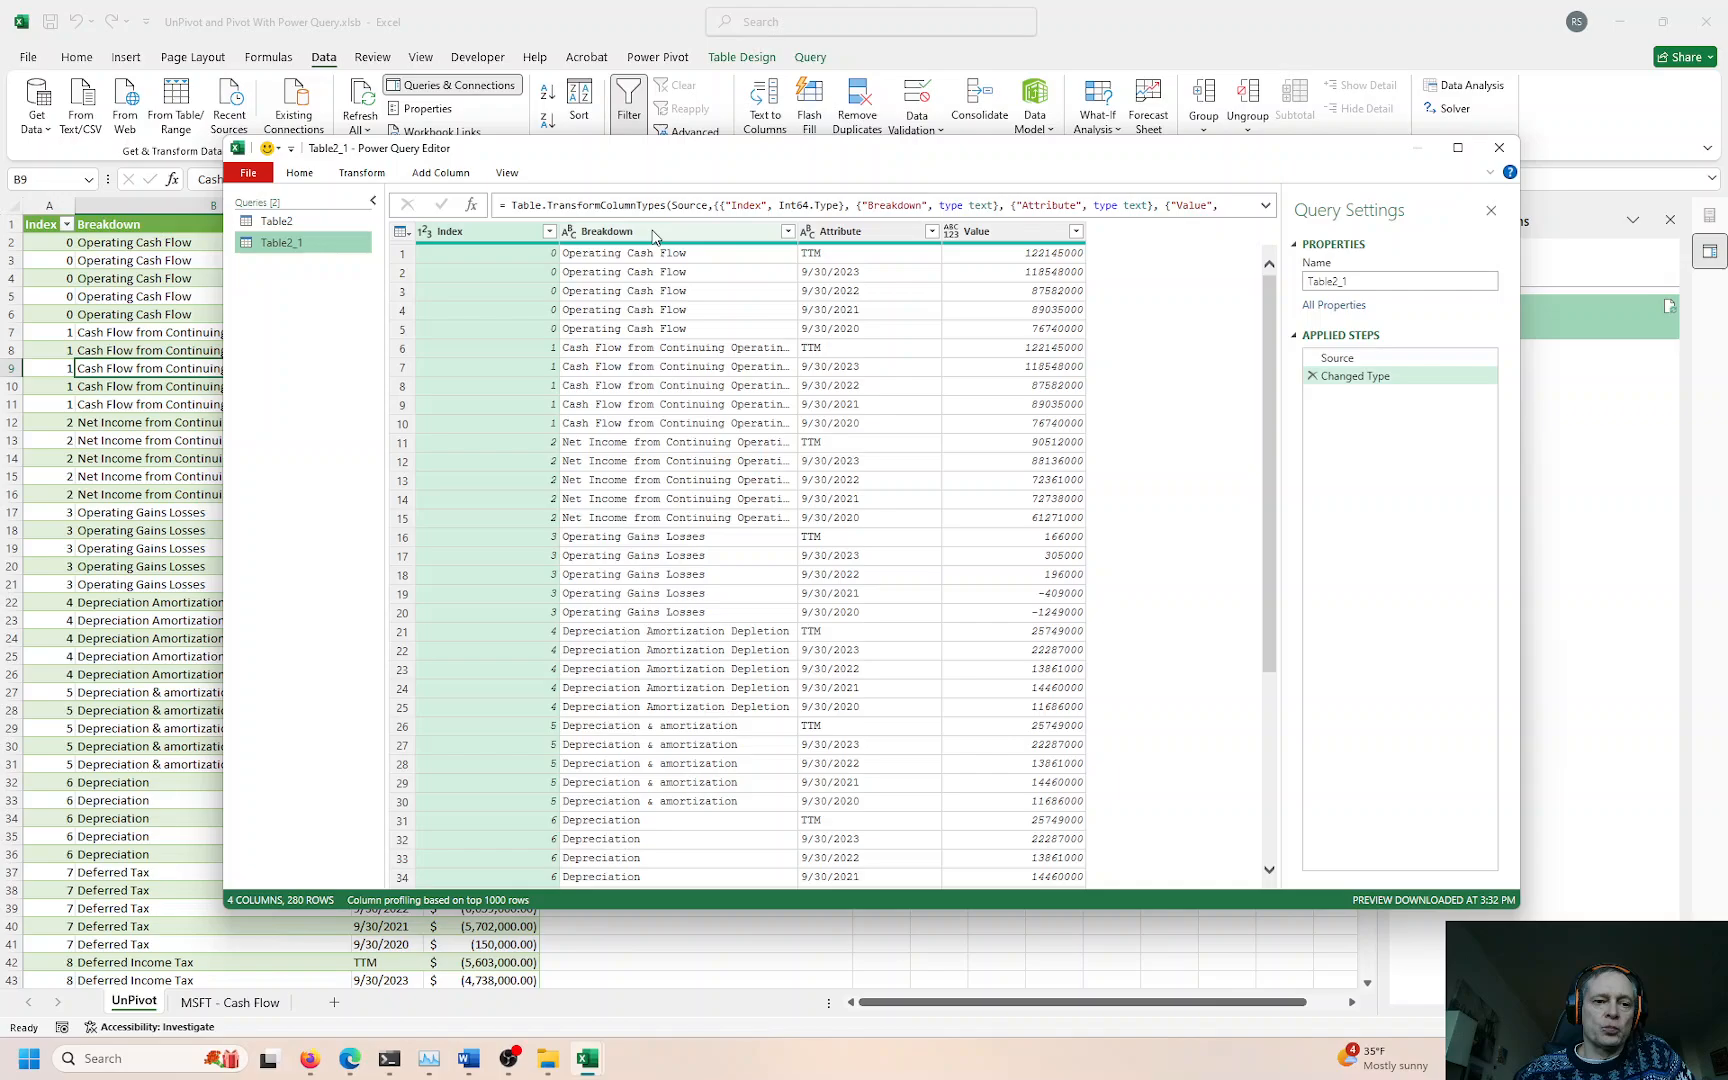
# Step: Pivot the Attribute column with Value as the values column and Don't Aggregate as the aggregate value function
pyautogui.click(866, 234)
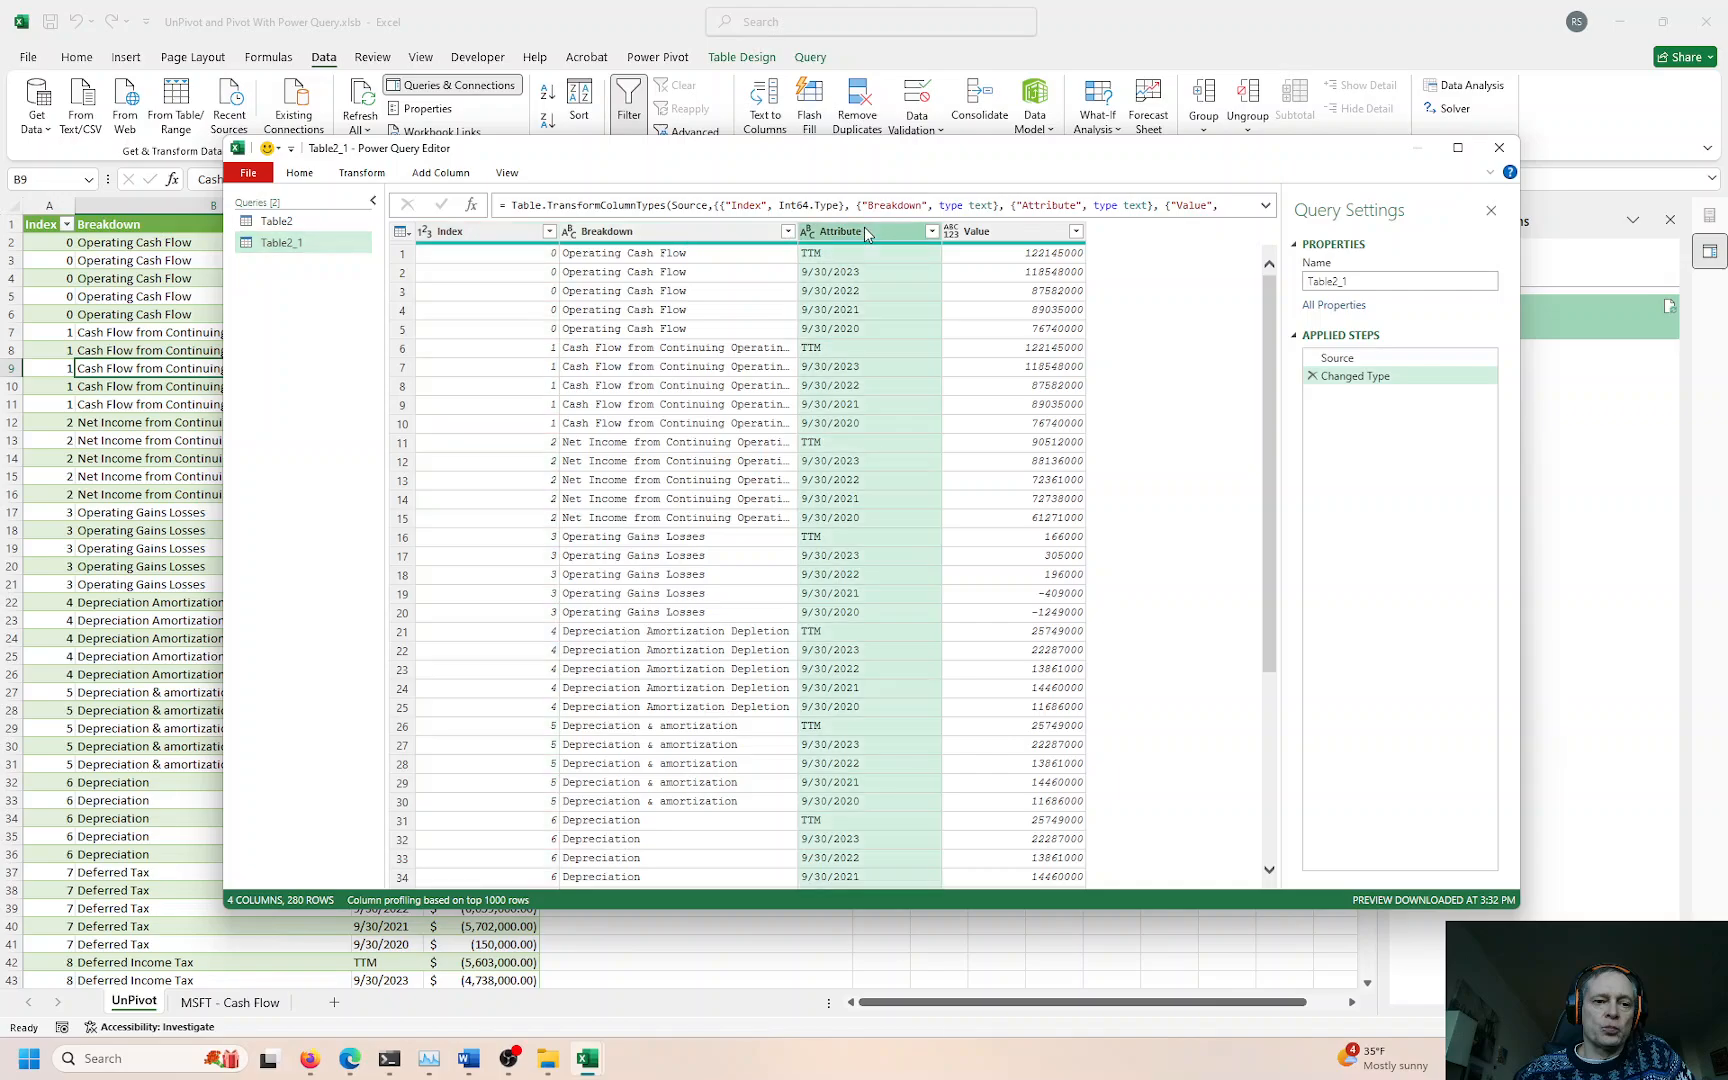
pyautogui.keyDown('shift'); pyautogui.click(984, 234); pyautogui.keyUp('shift')
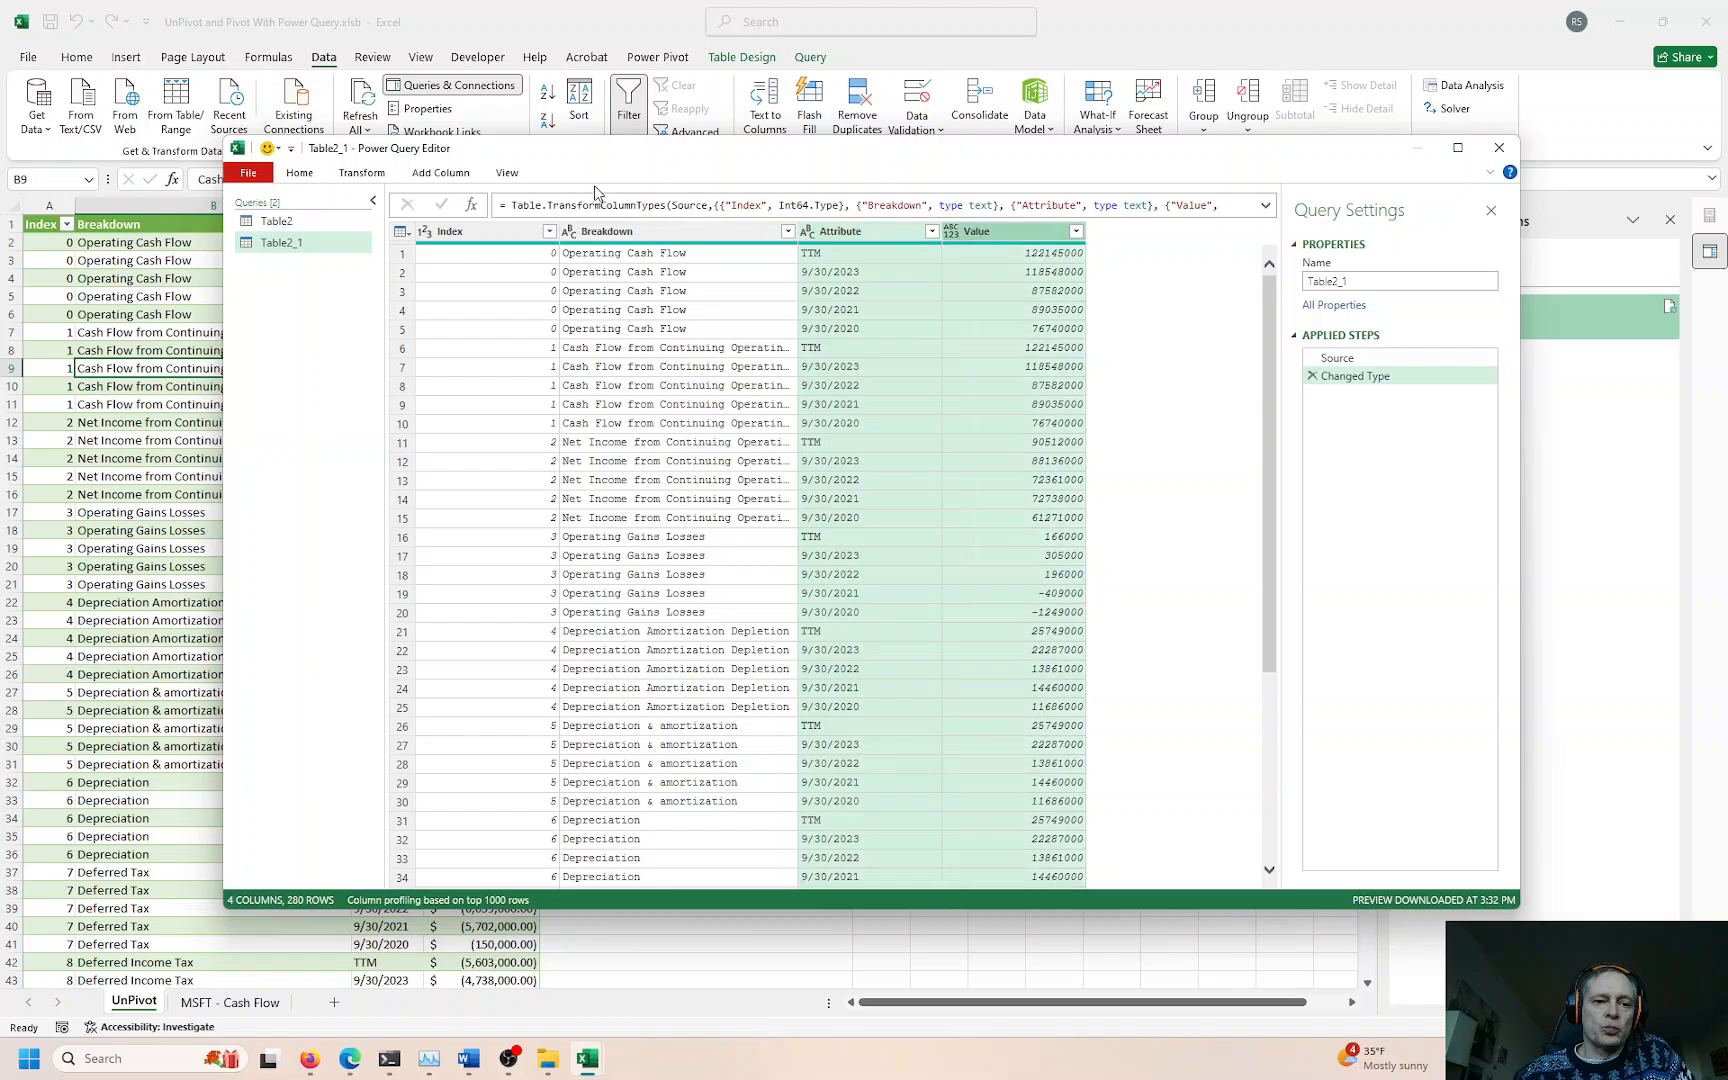
pyautogui.click(362, 173)
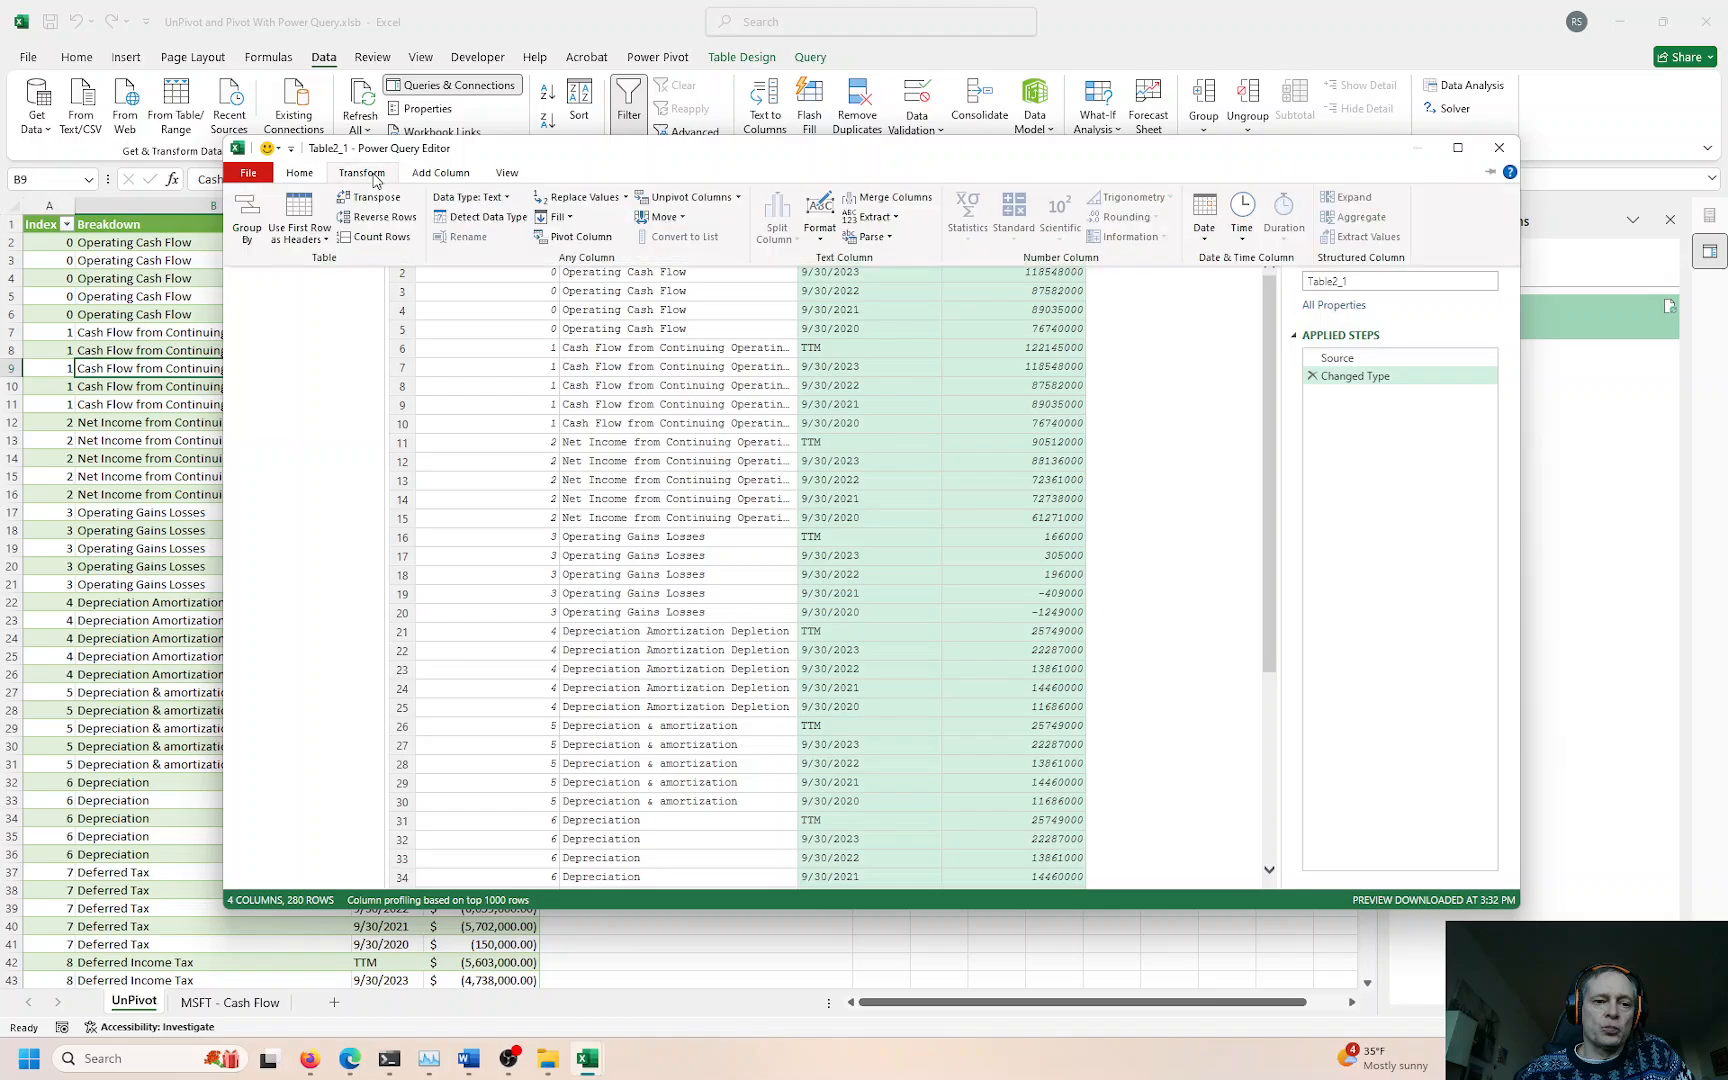
pyautogui.click(593, 243)
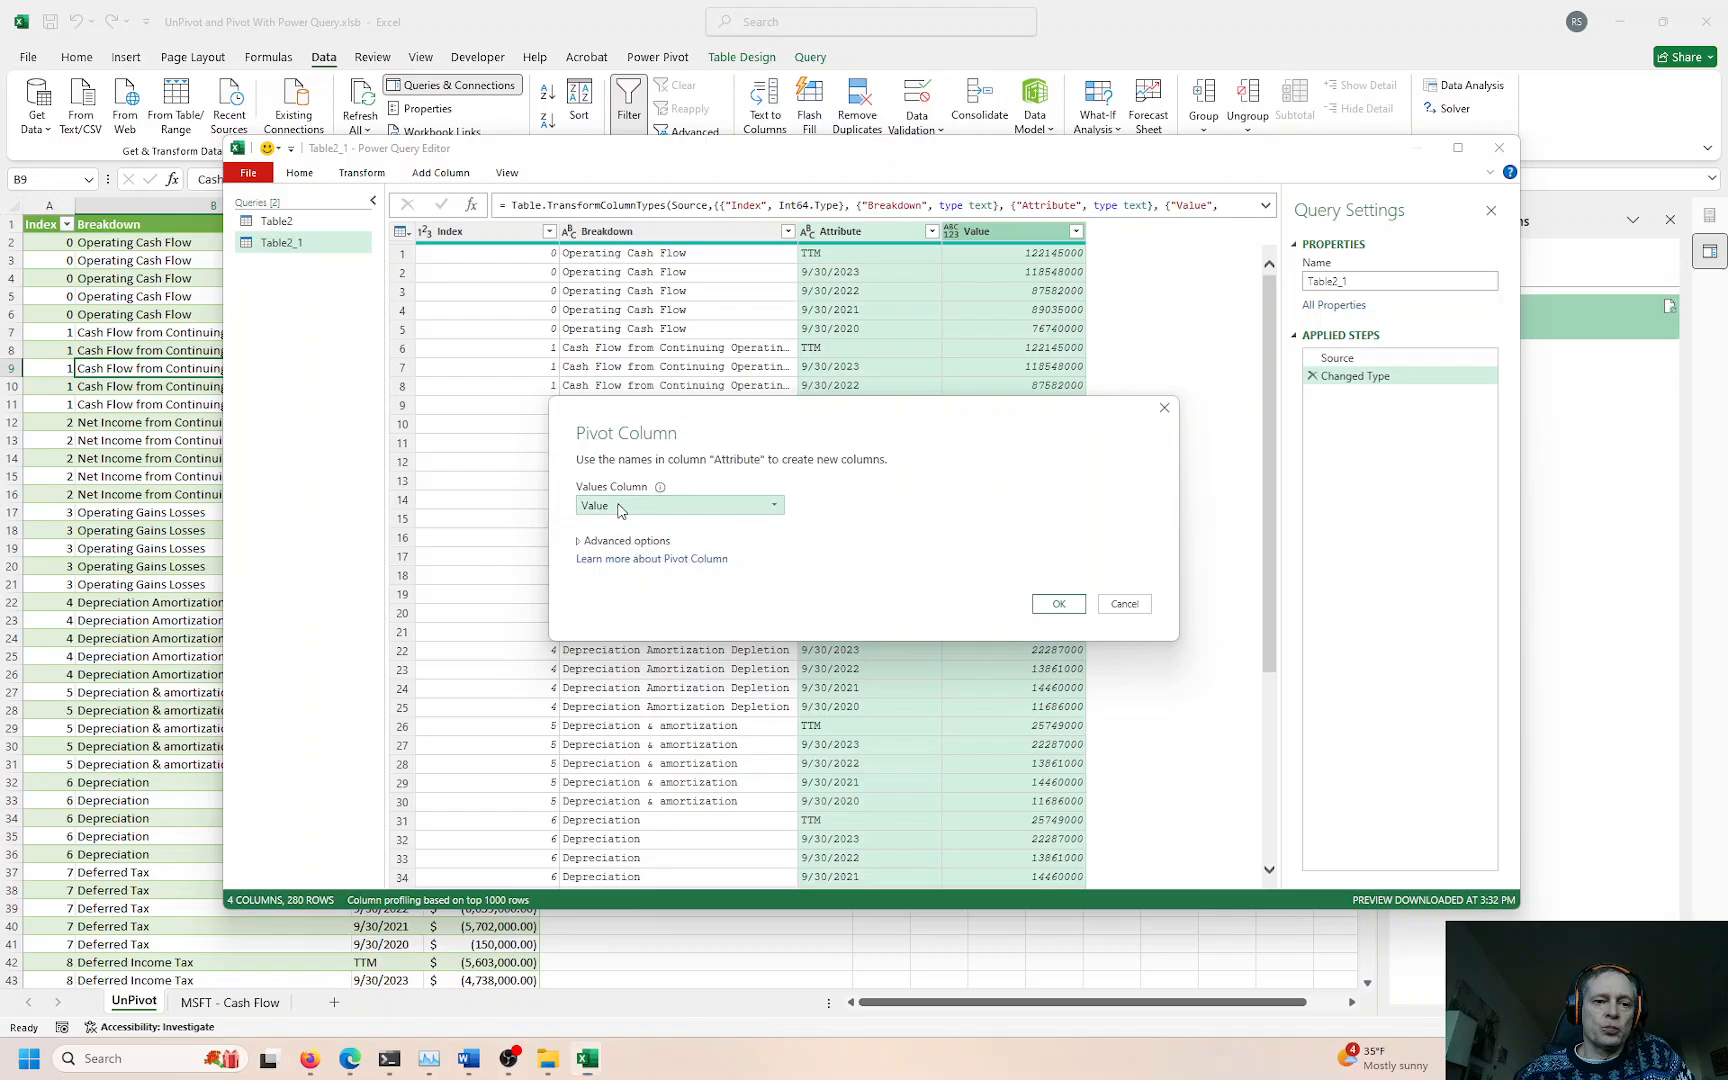
pyautogui.click(621, 507)
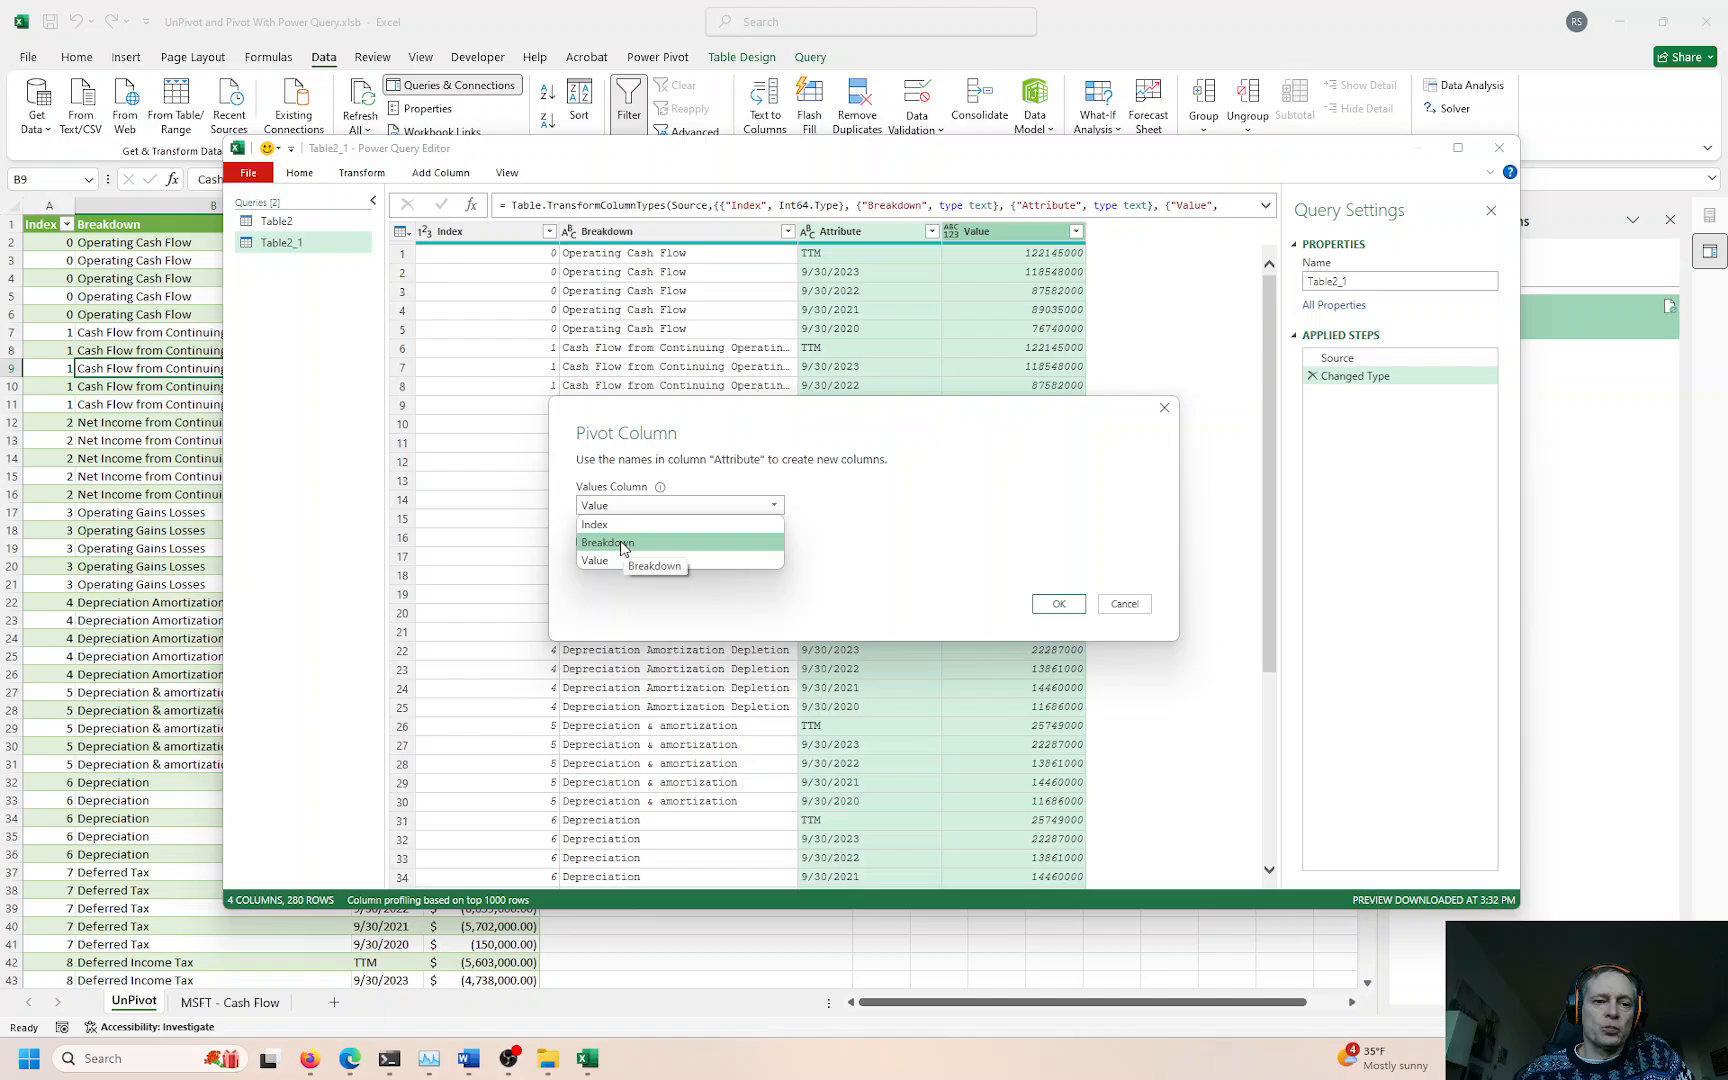
pyautogui.click(613, 563)
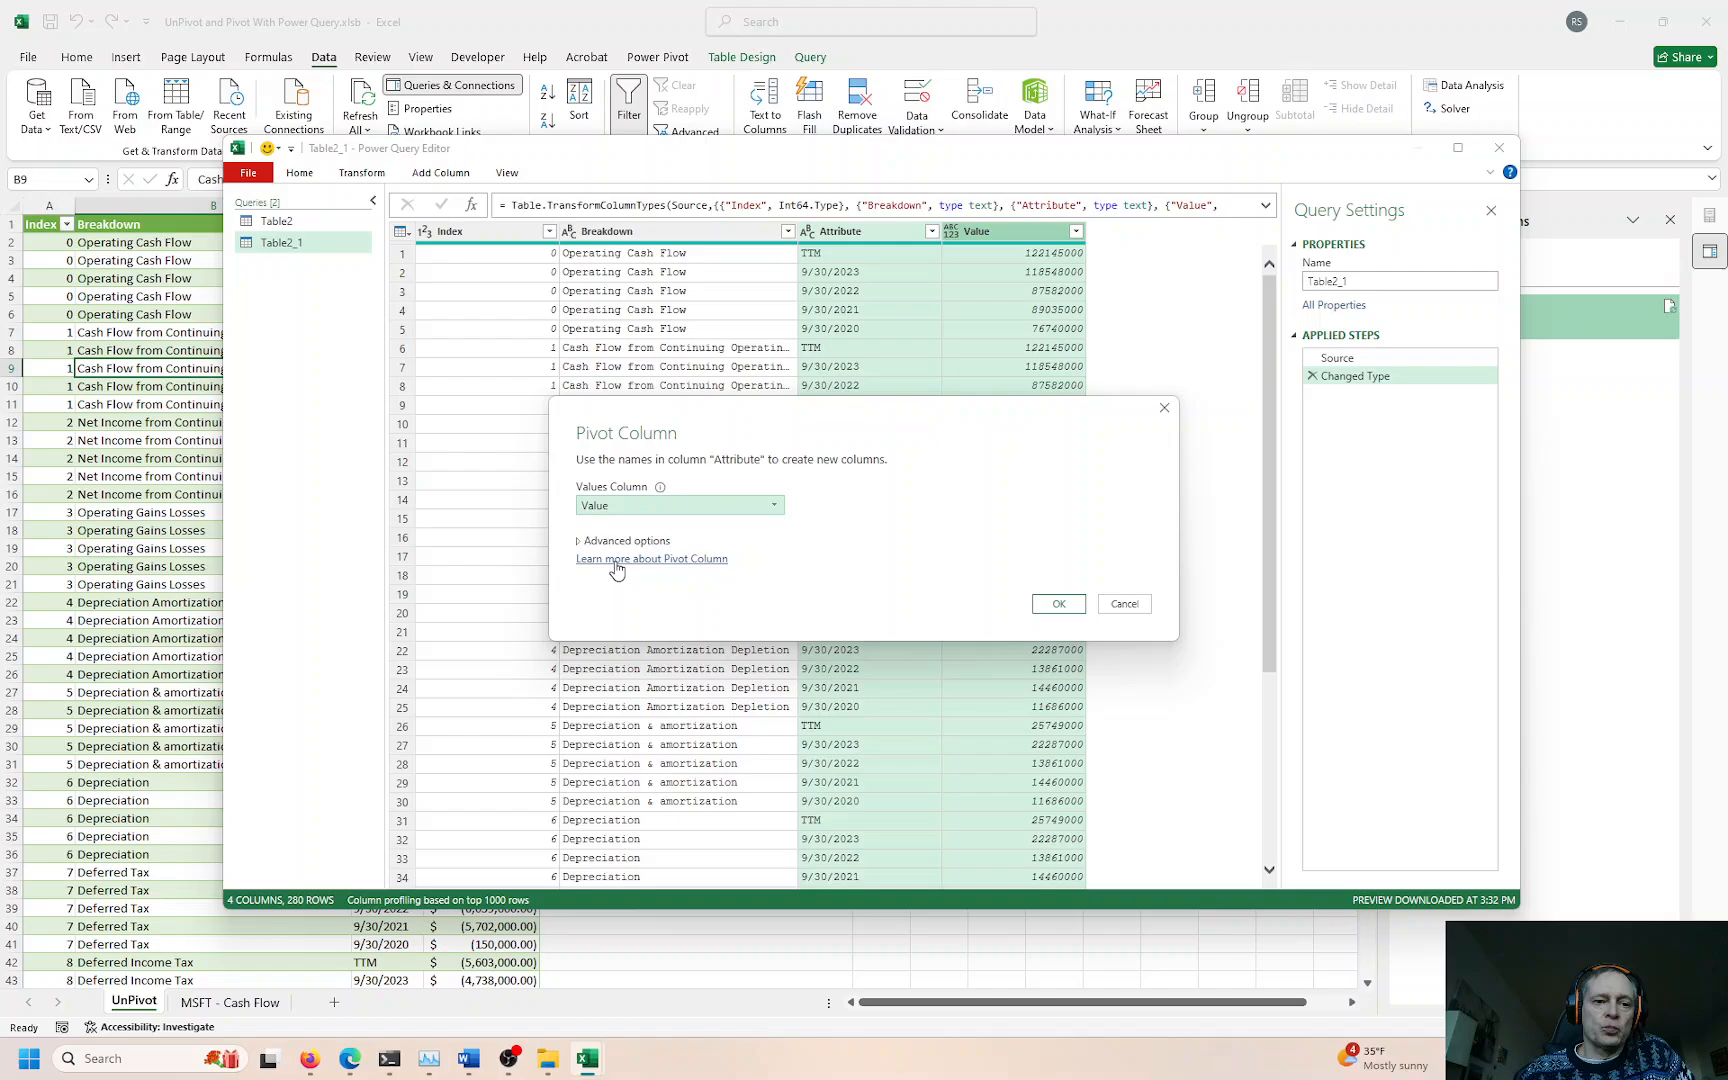
pyautogui.click(588, 541)
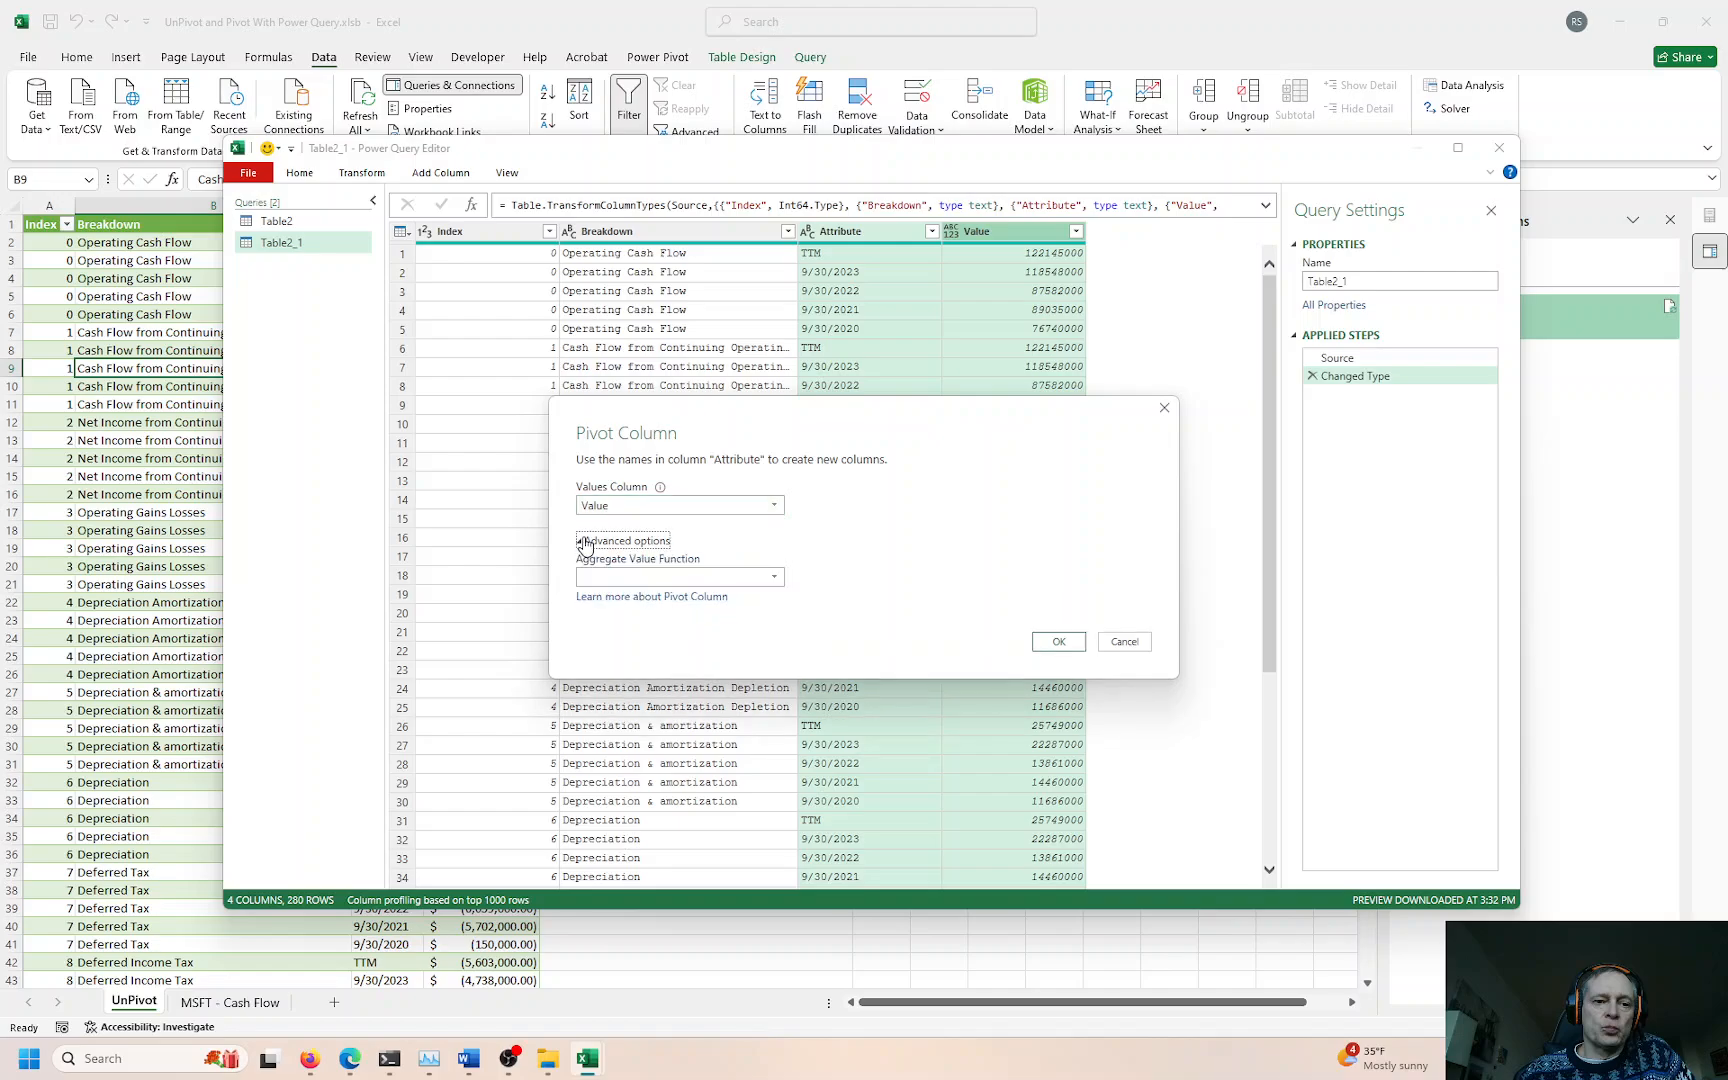
pyautogui.click(619, 579)
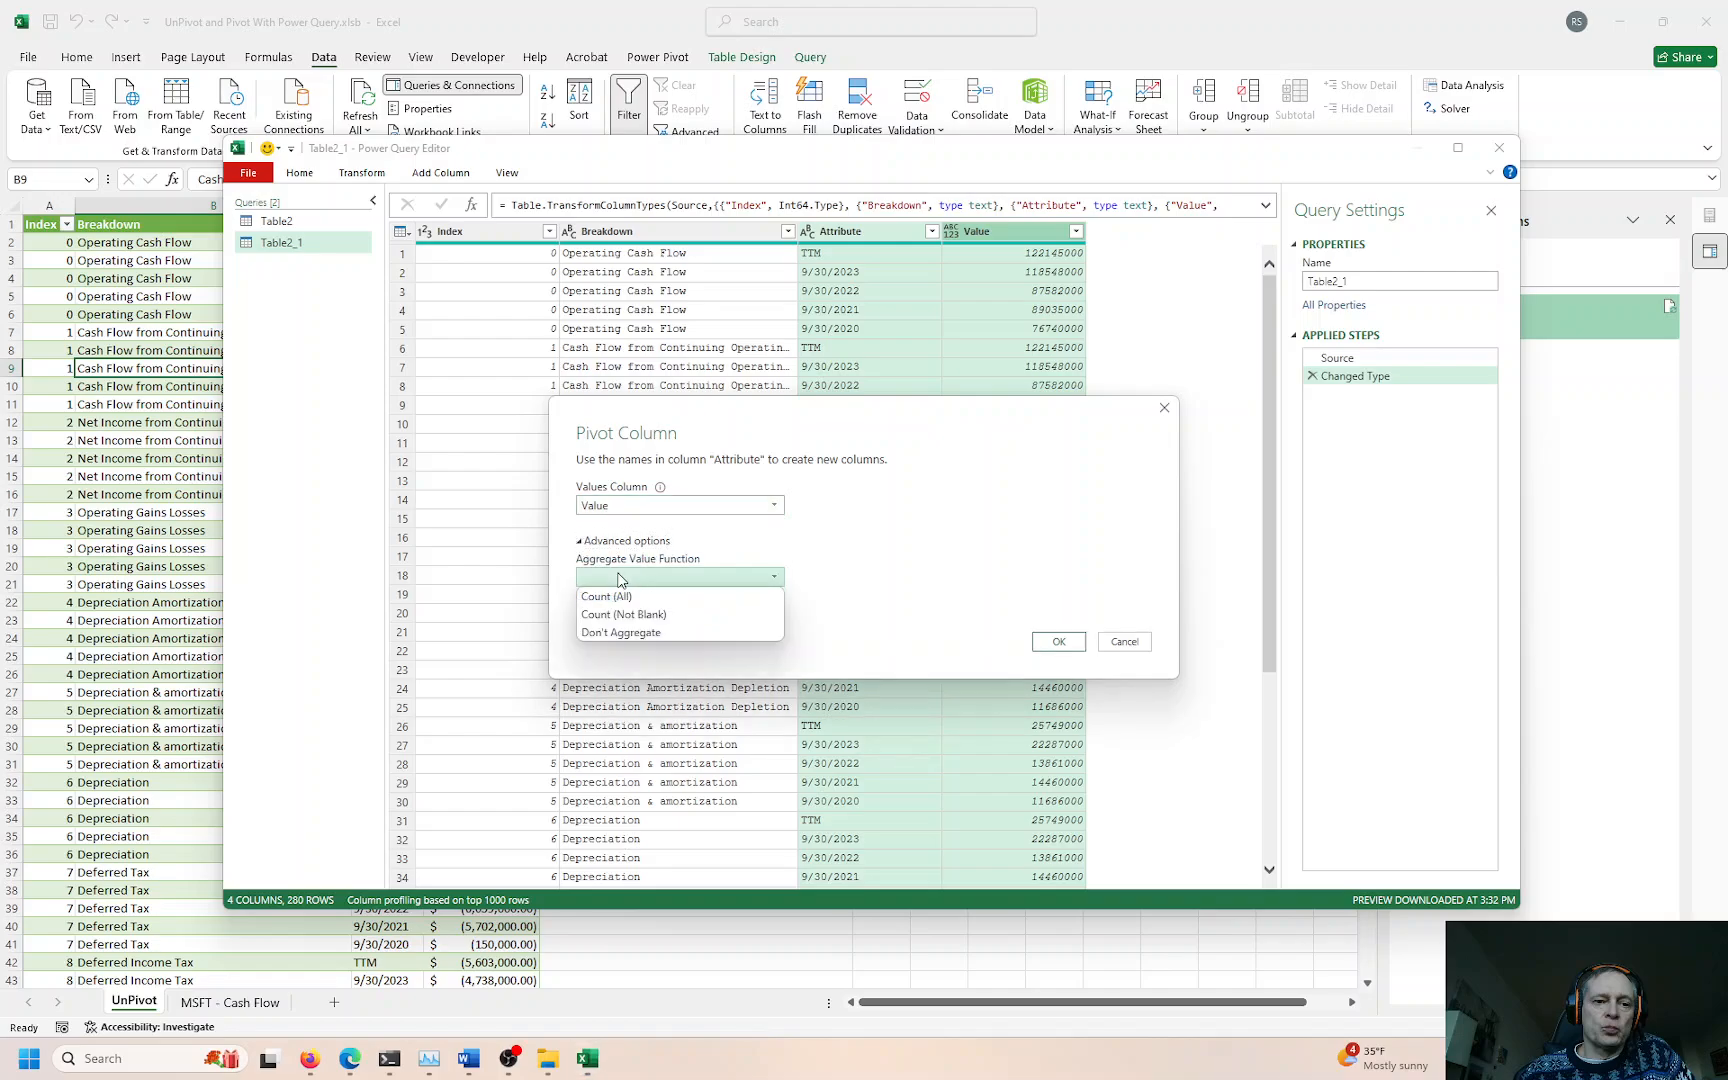
pyautogui.click(628, 638)
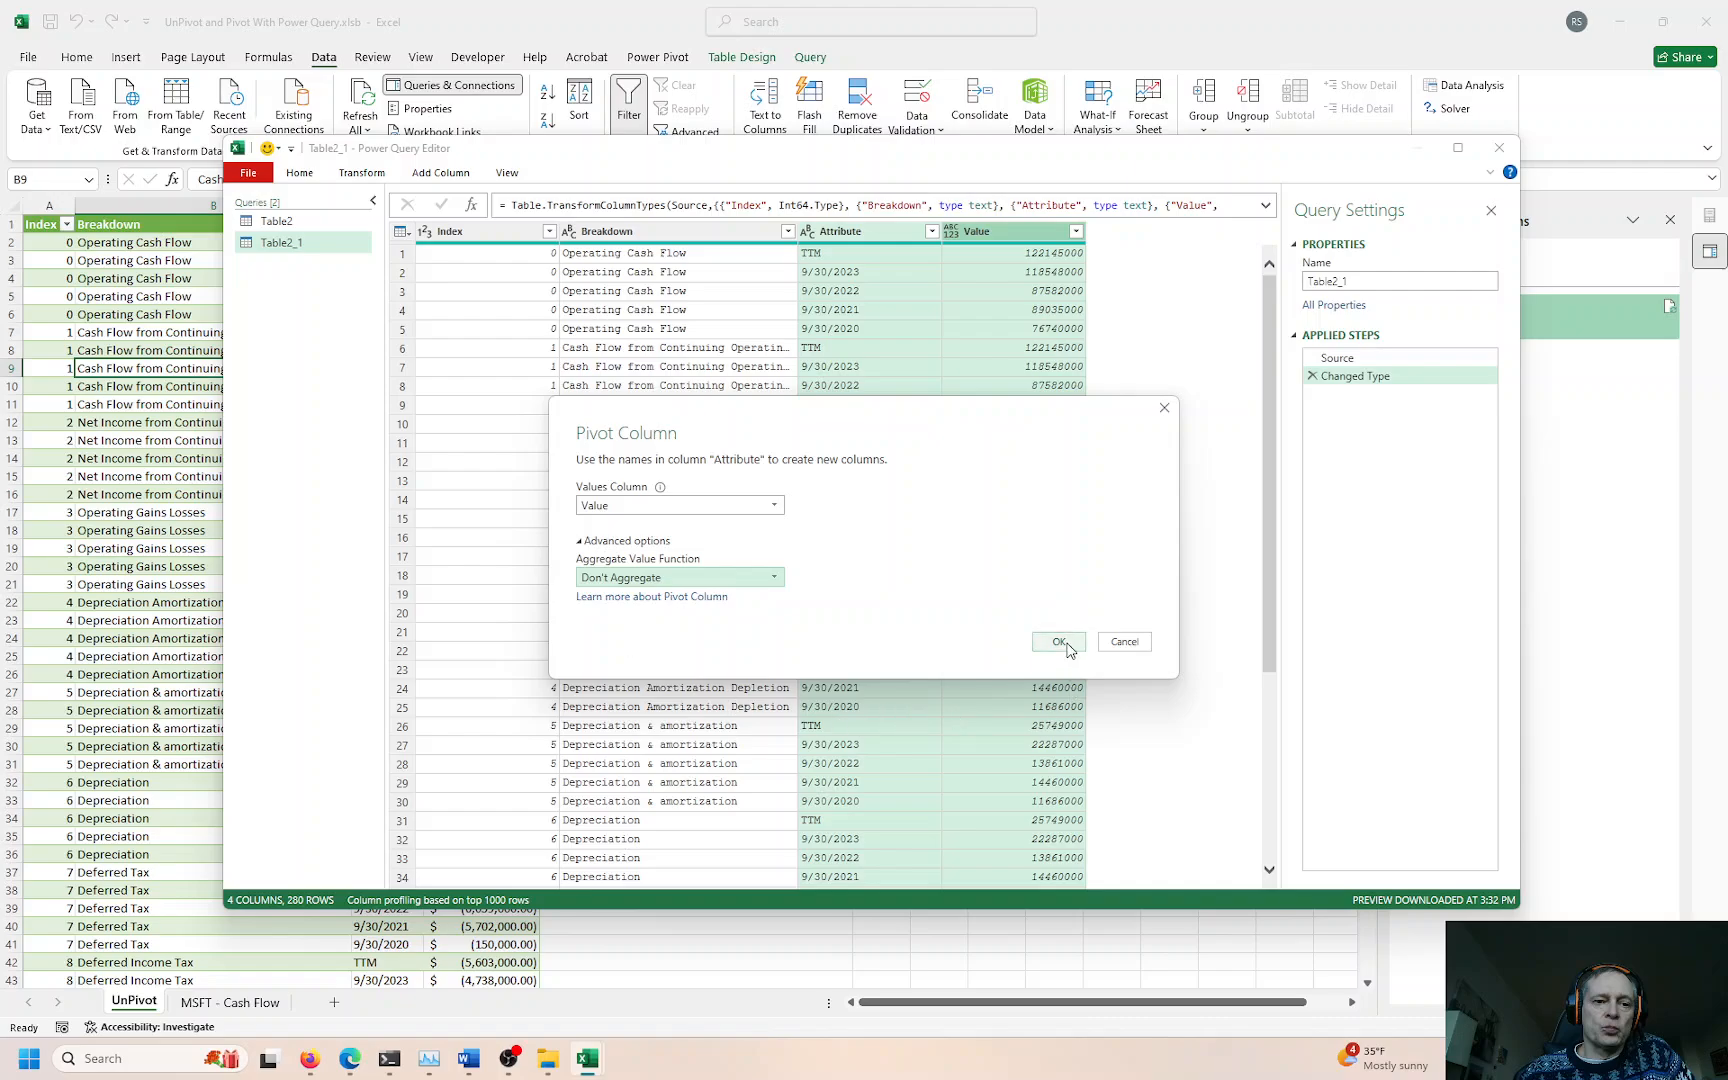
pyautogui.click(1066, 648)
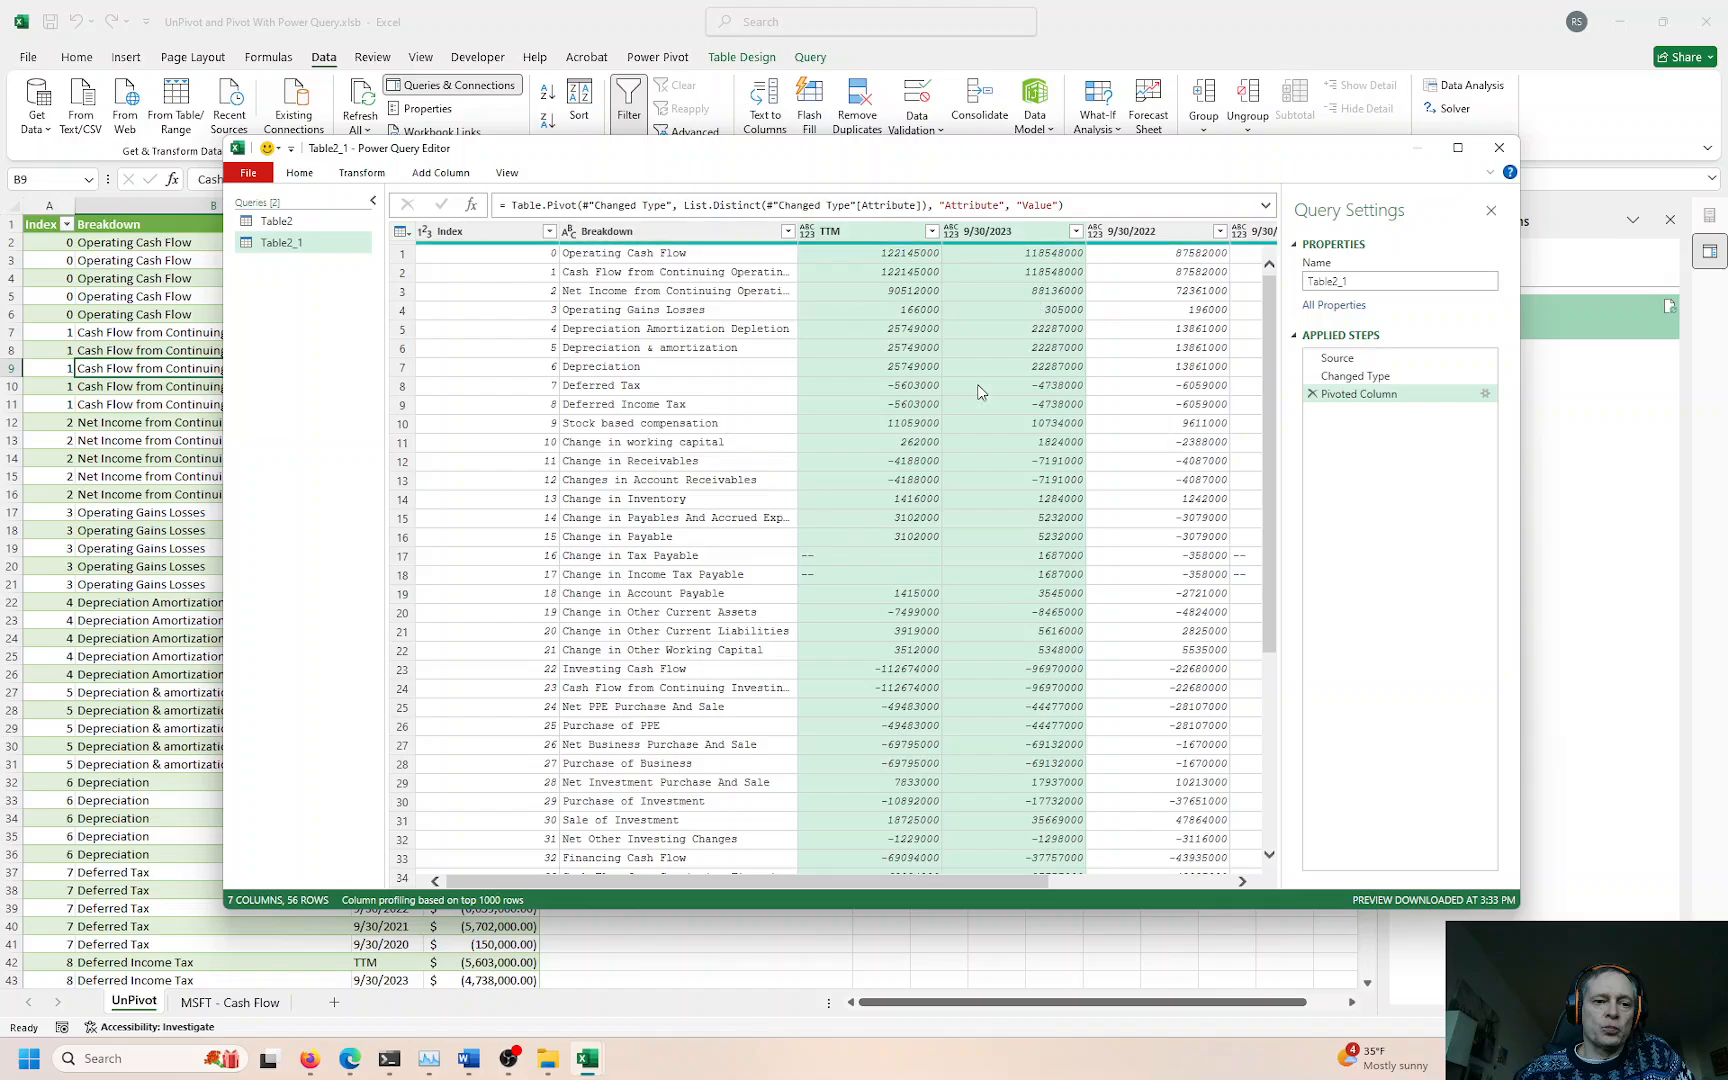
# Step: Close and load the pivoted query to a new worksheet and rename that sheet Pivot
pyautogui.click(298, 176)
pyautogui.click(248, 205)
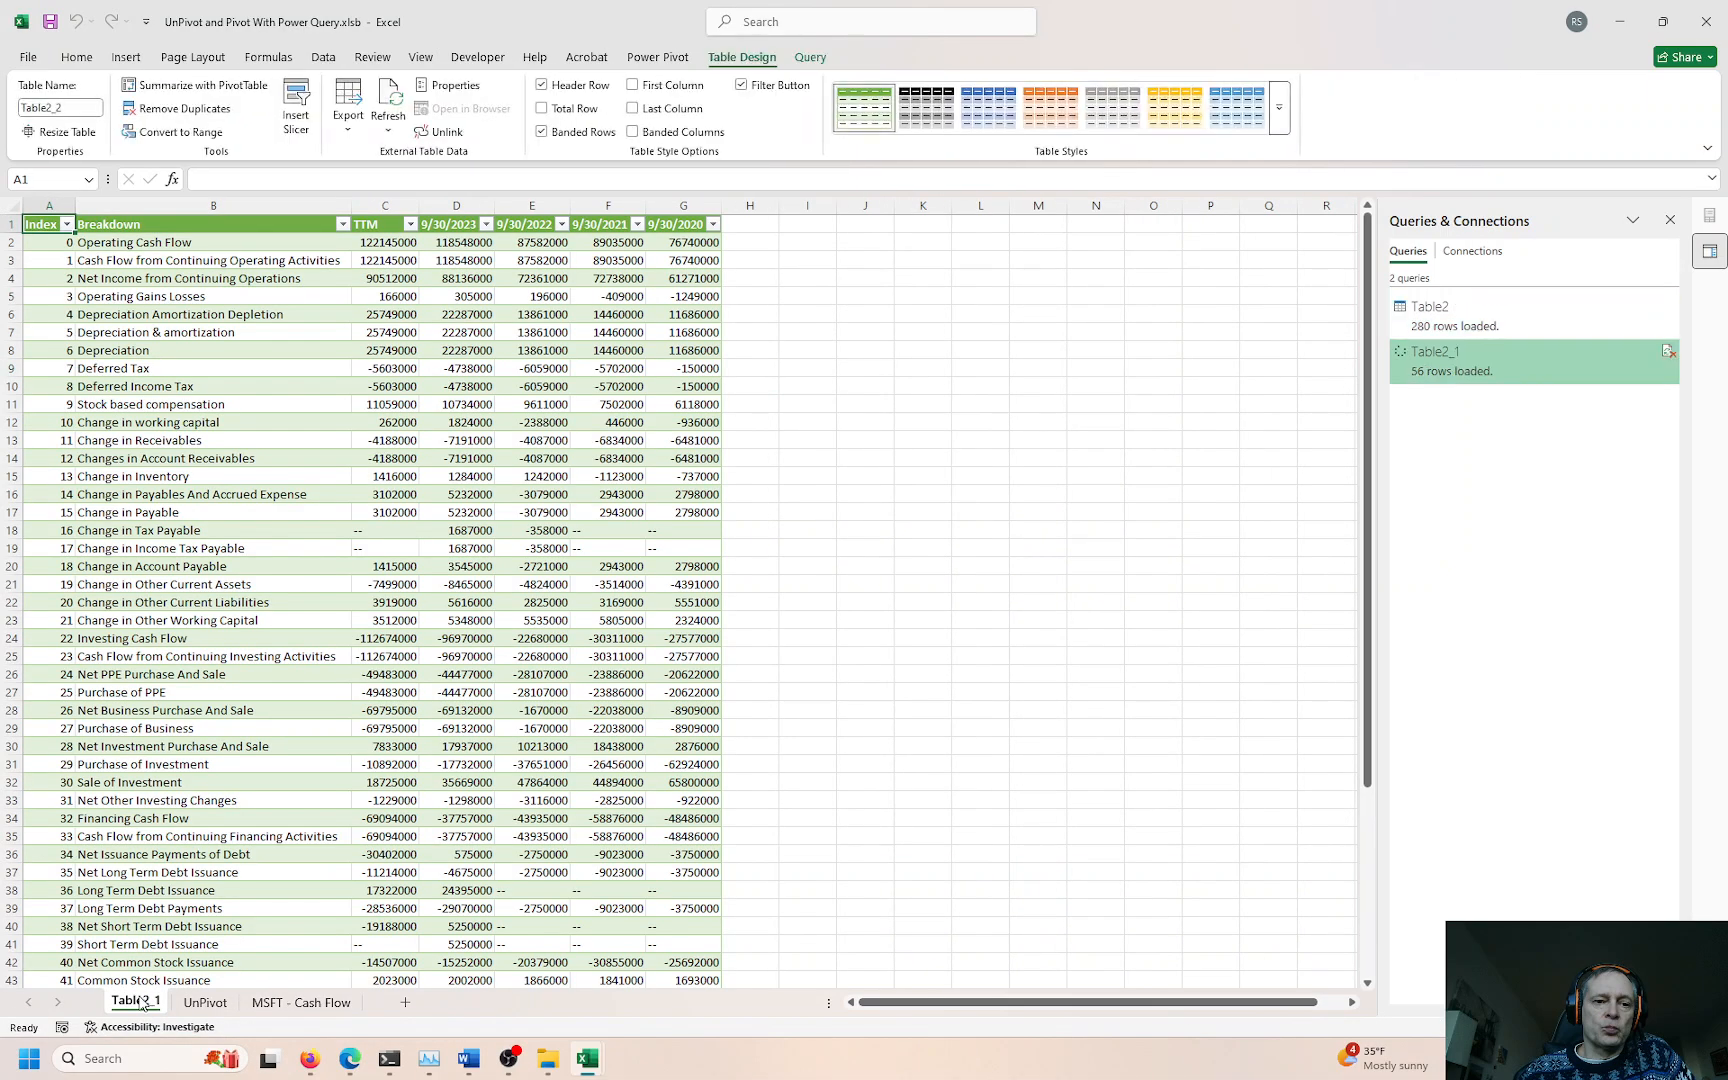
pyautogui.doubleClick(142, 1002)
pyautogui.write('Pivot')
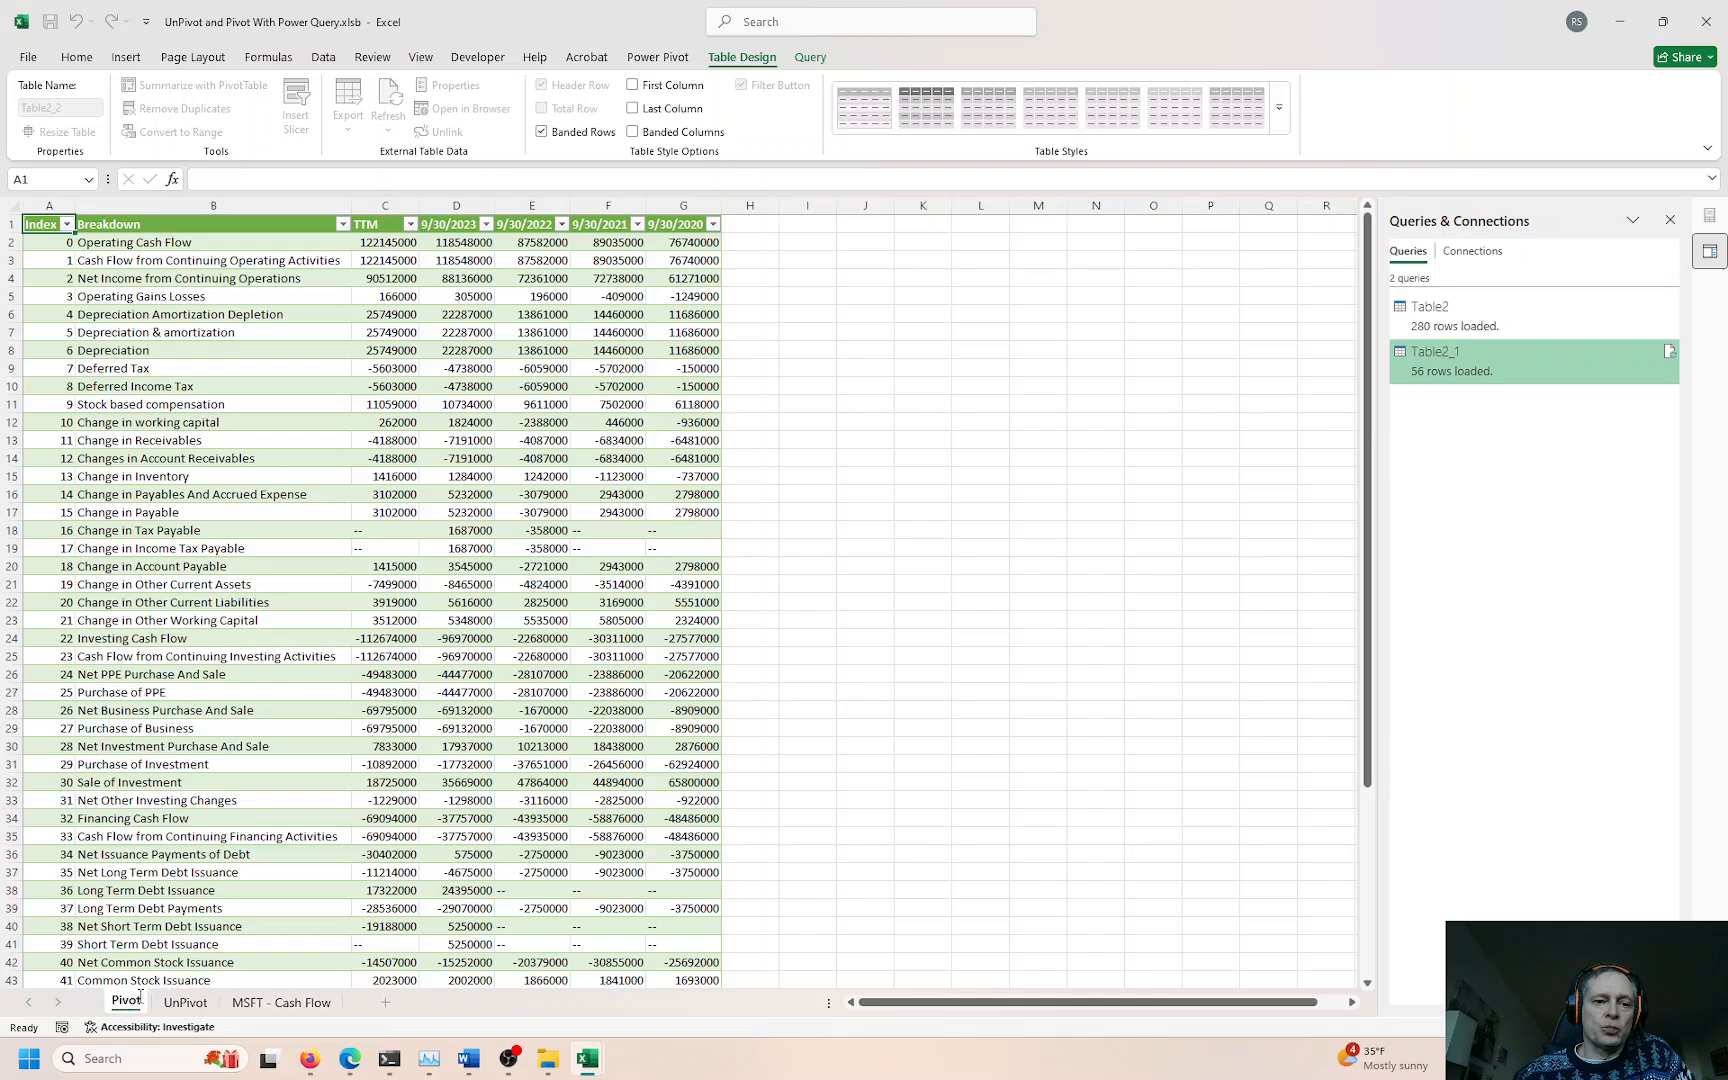
pyautogui.press('Return')
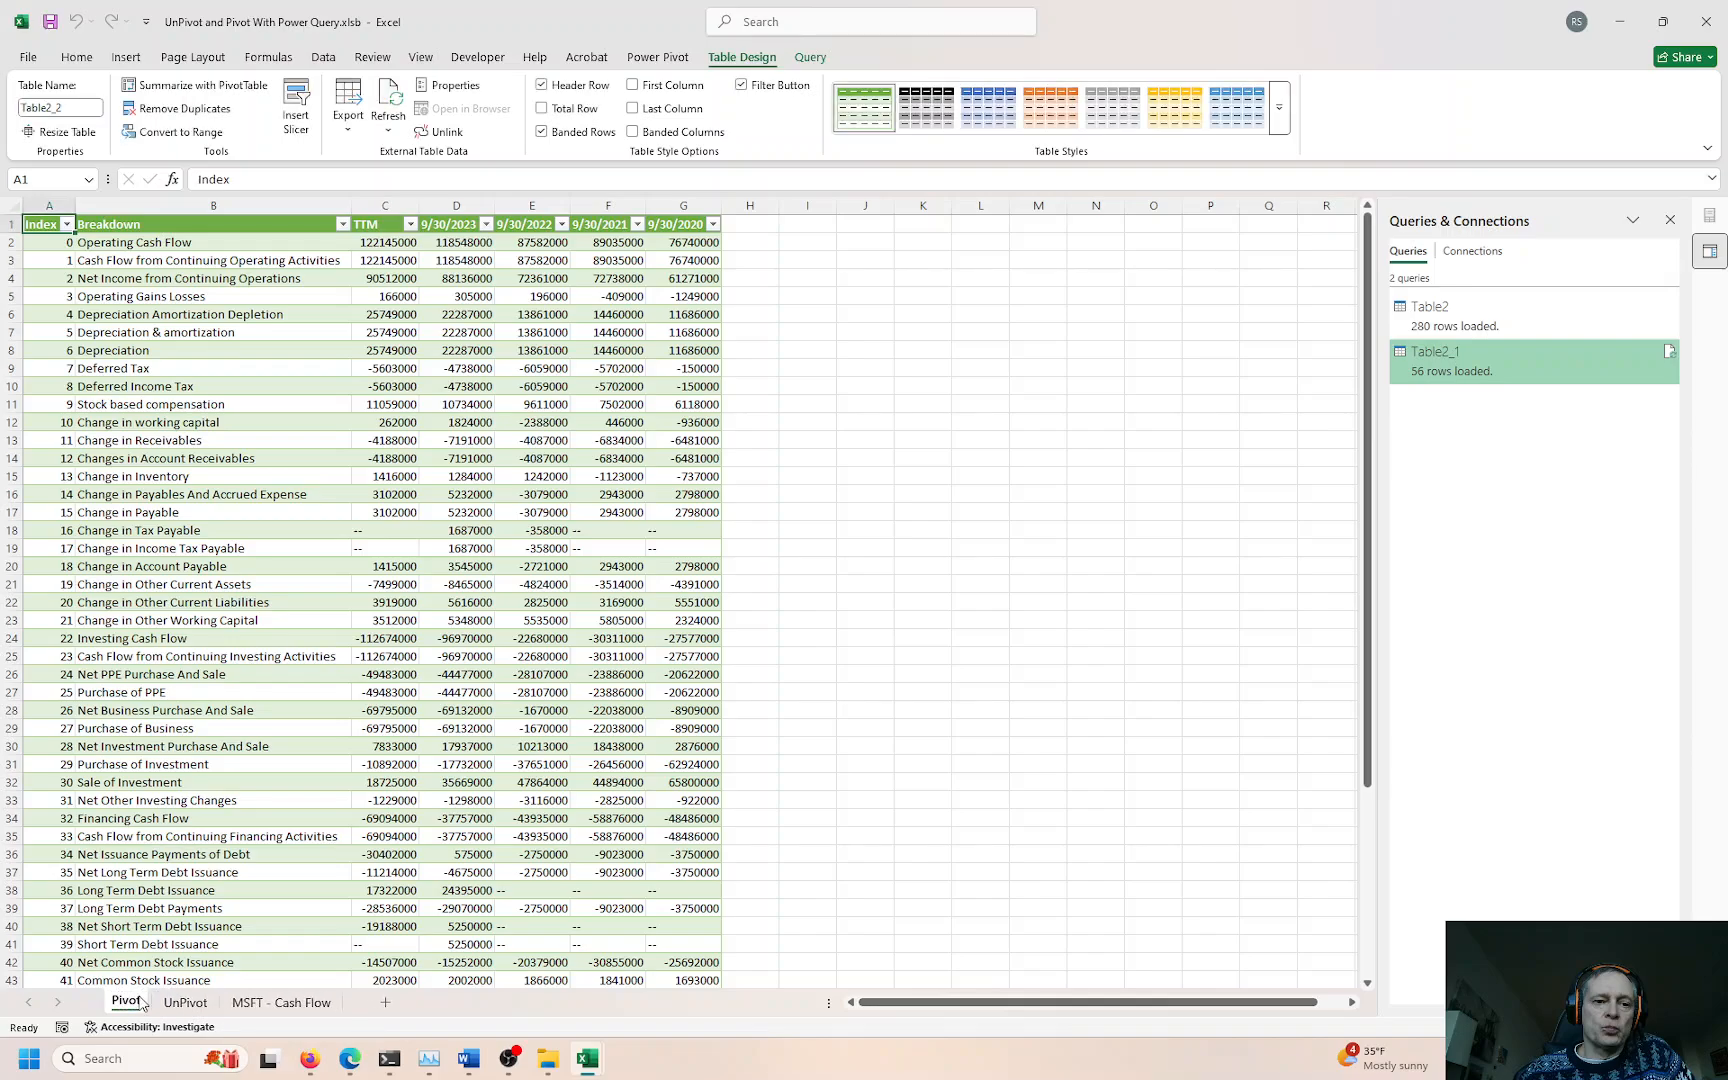
# Step: Format all values in the TTM through 9/30/2020 columns of the Pivot sheet with the Accounting number format
pyautogui.click(392, 242)
pyautogui.hotkey('ctrl', 'shift', 'Down')
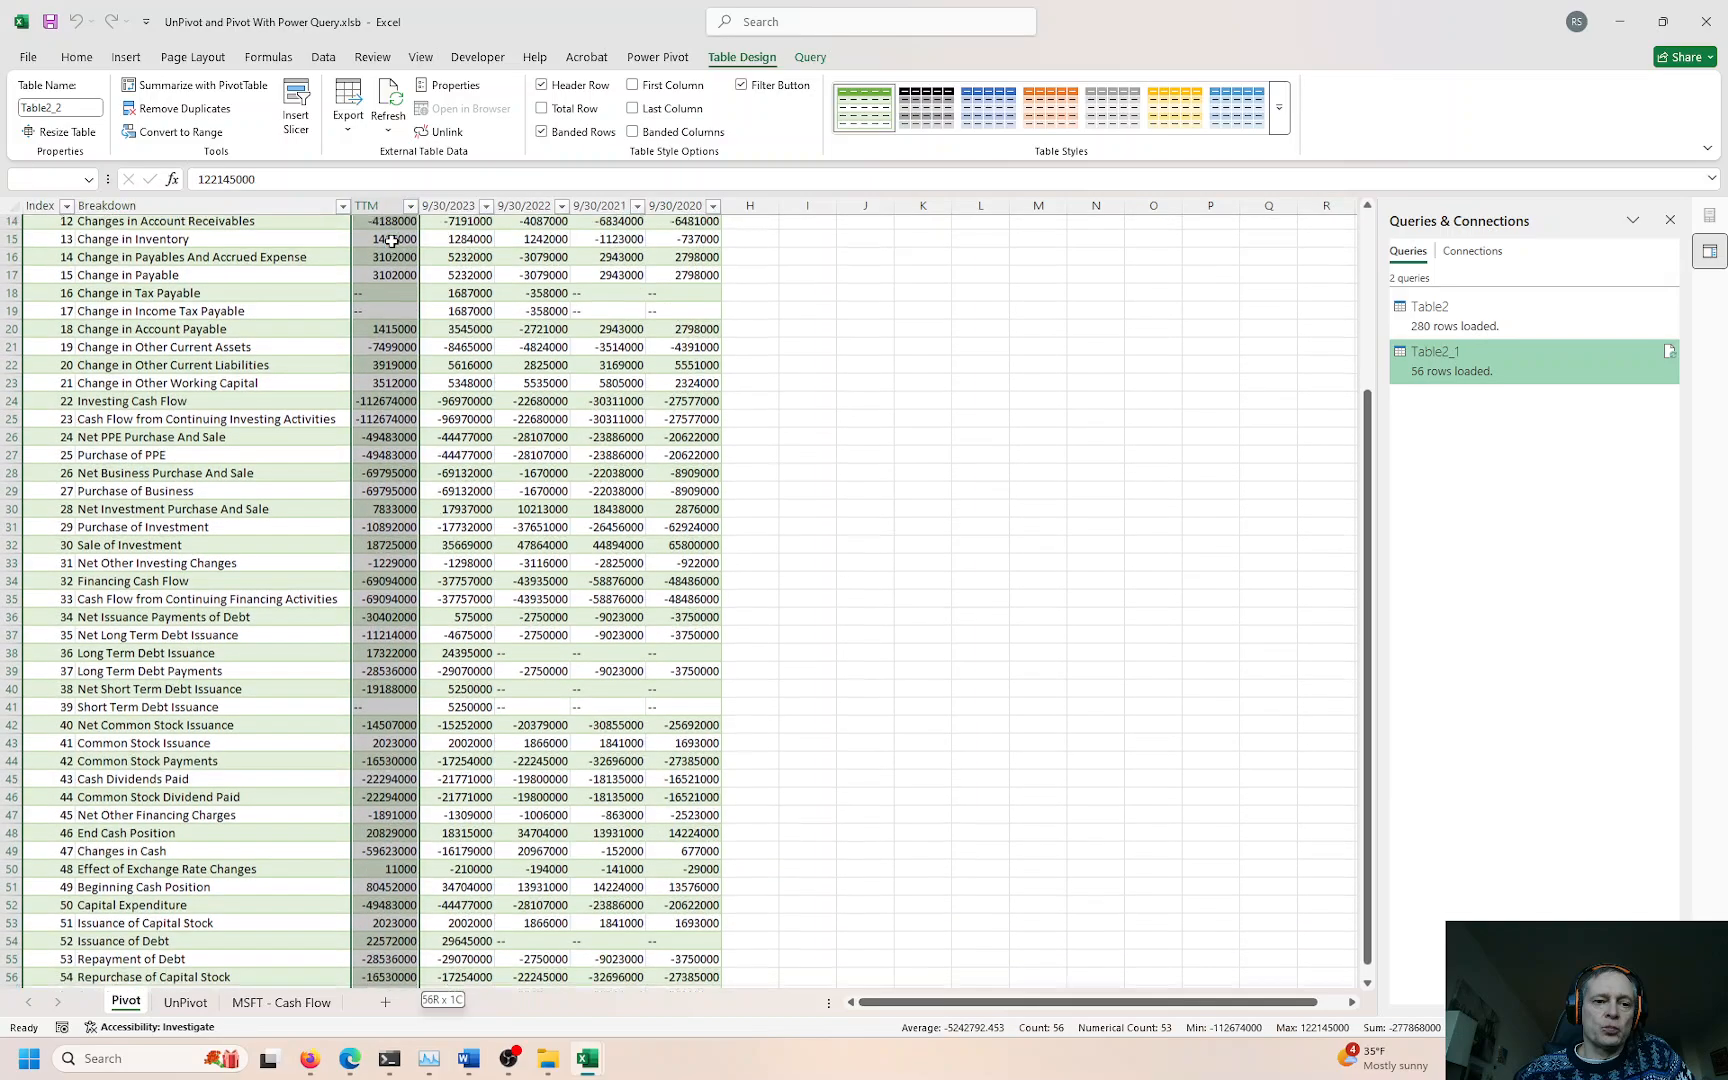
pyautogui.hotkey('ctrl', 'shift', 'Right')
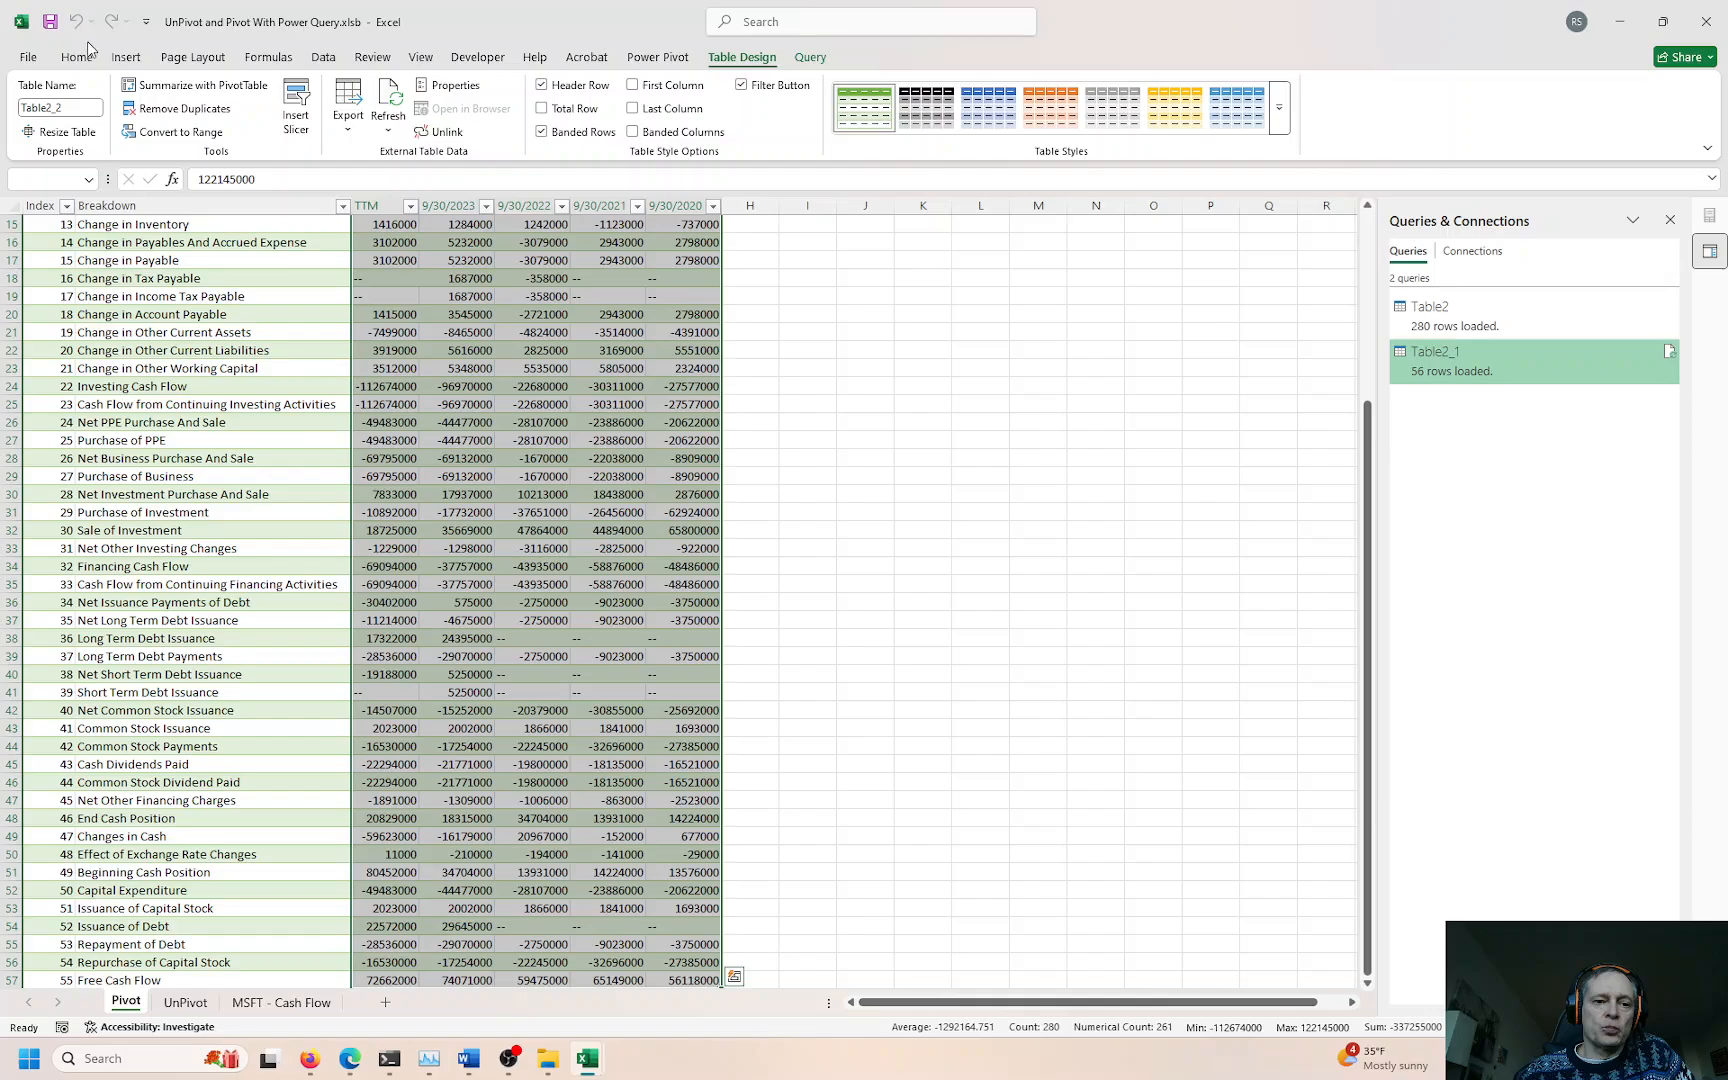
pyautogui.click(77, 57)
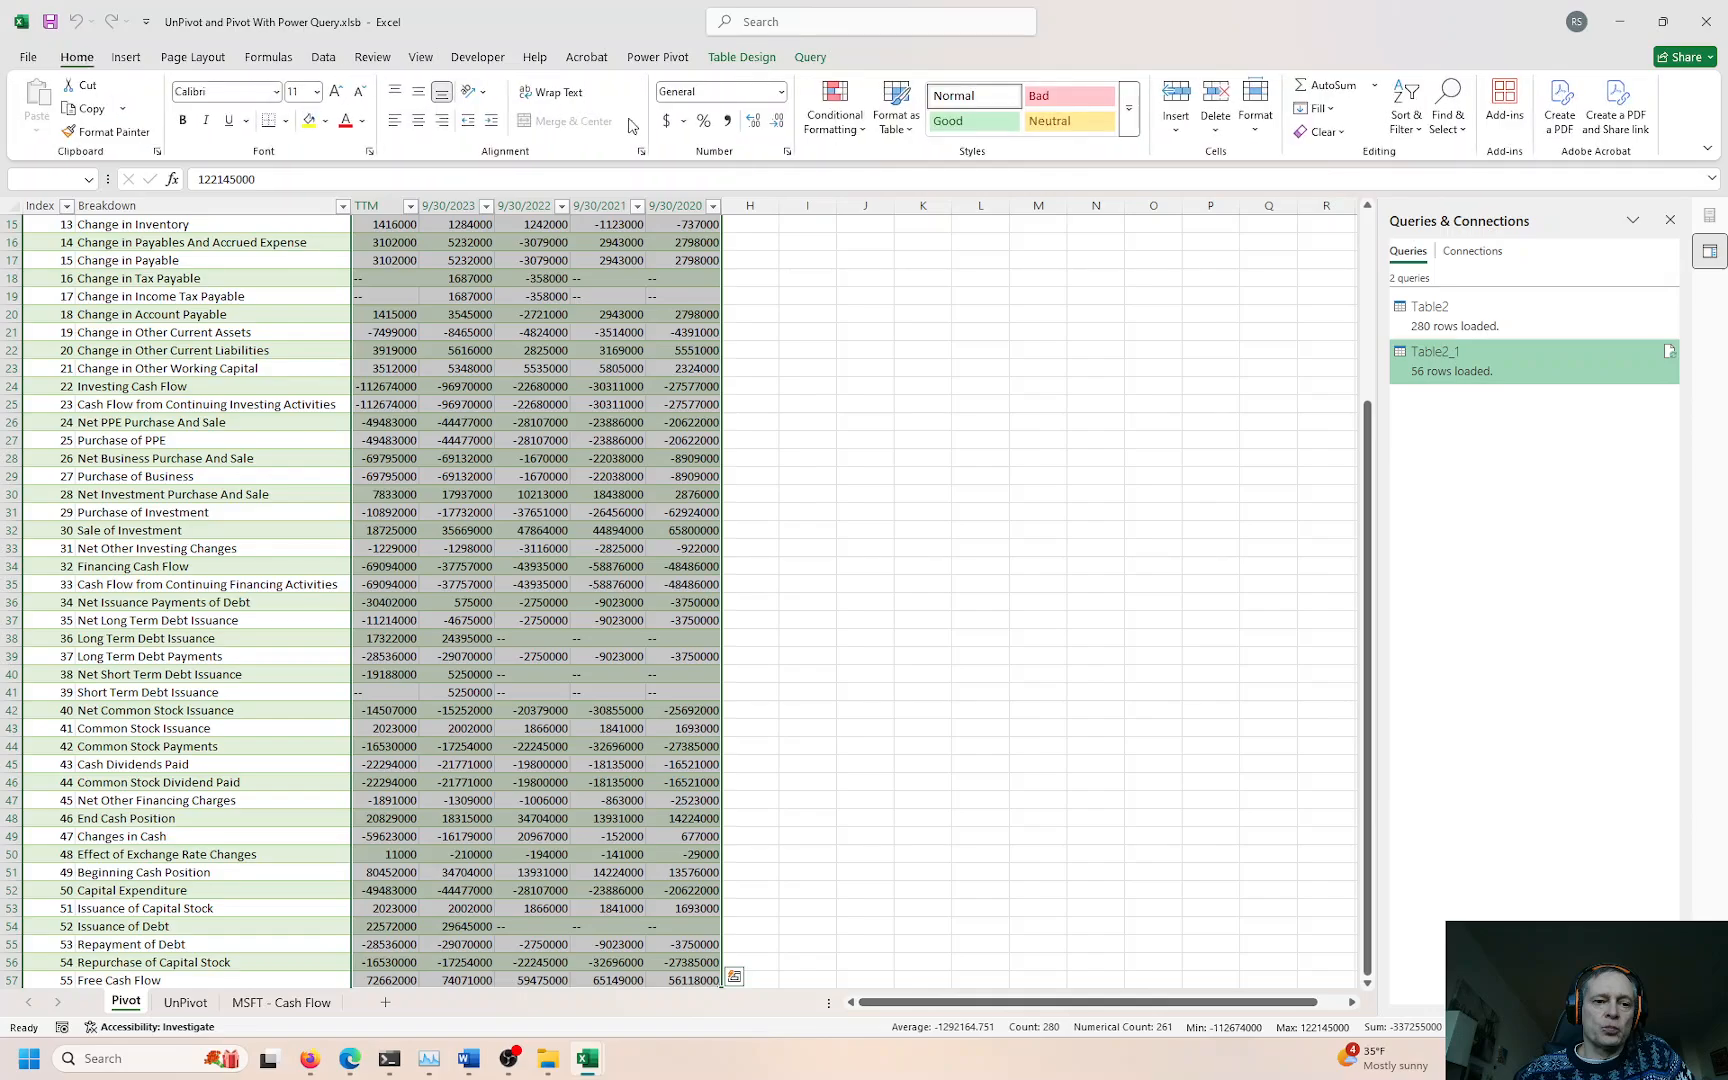
pyautogui.click(665, 121)
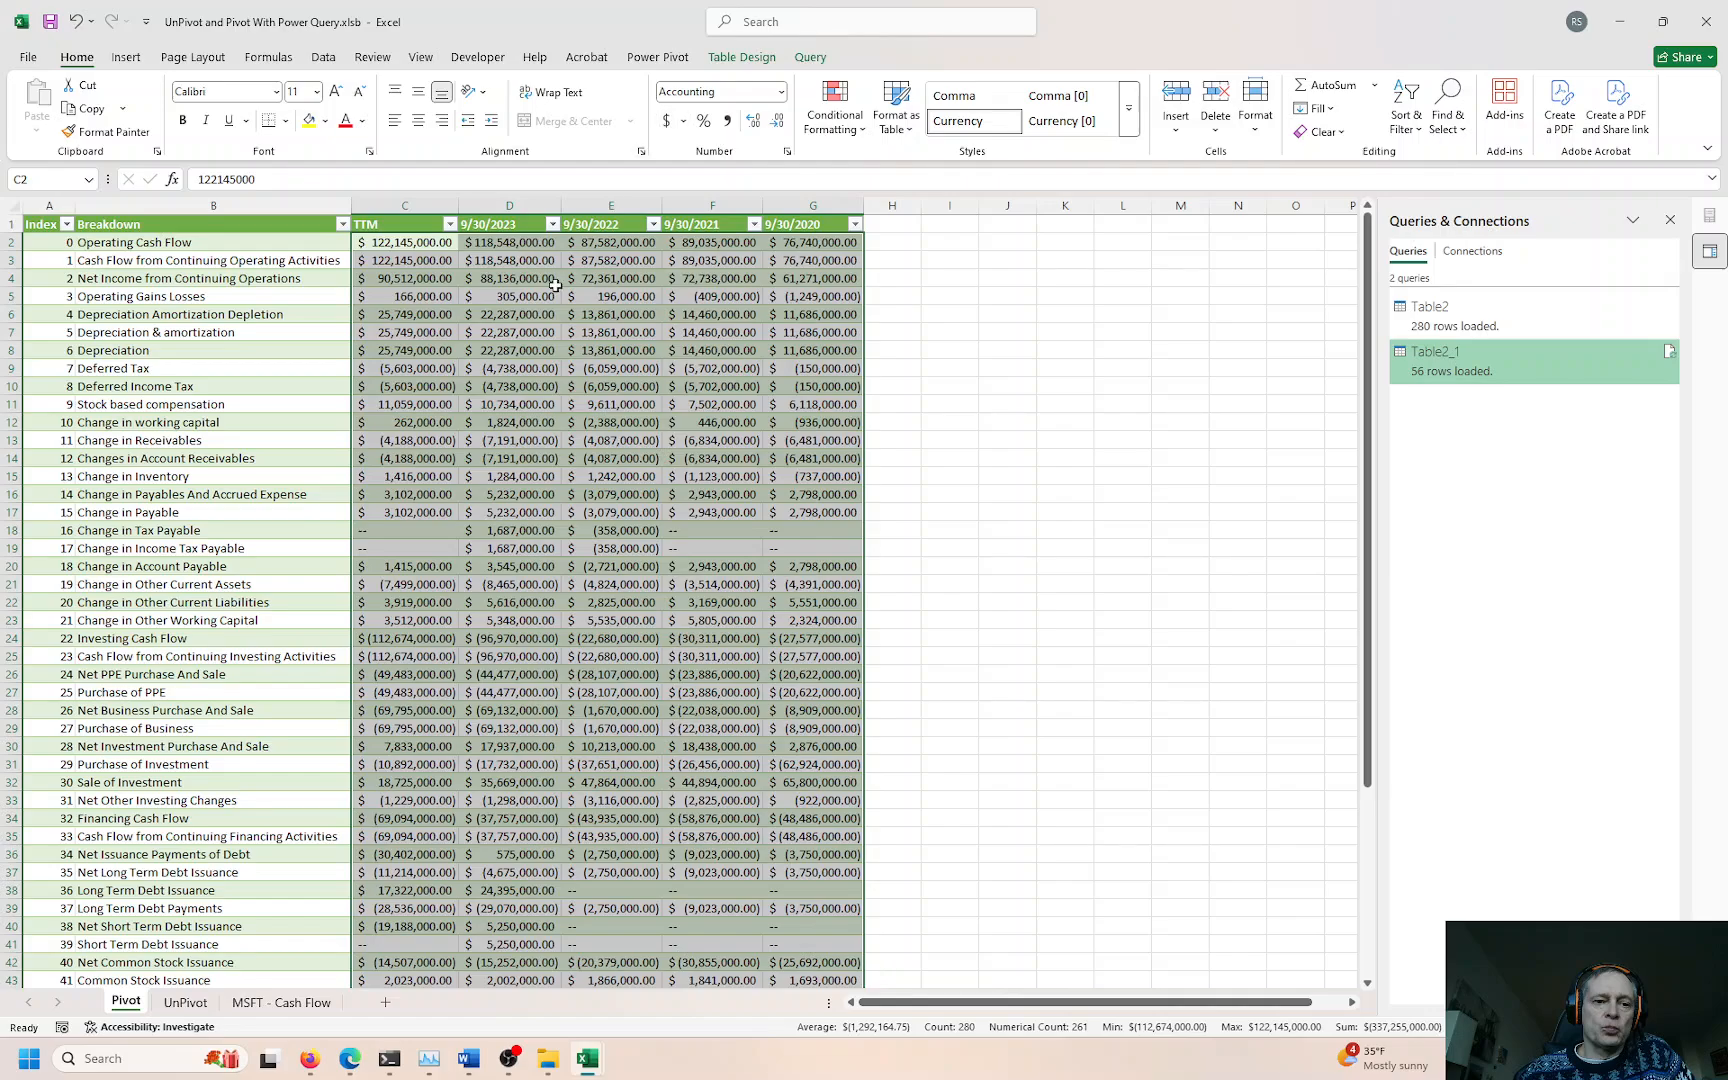
# Step: Fill the whole Operating Cash Flow row of the Pivot sheet's table yellow, including its index and breakdown cells
pyautogui.click(400, 243)
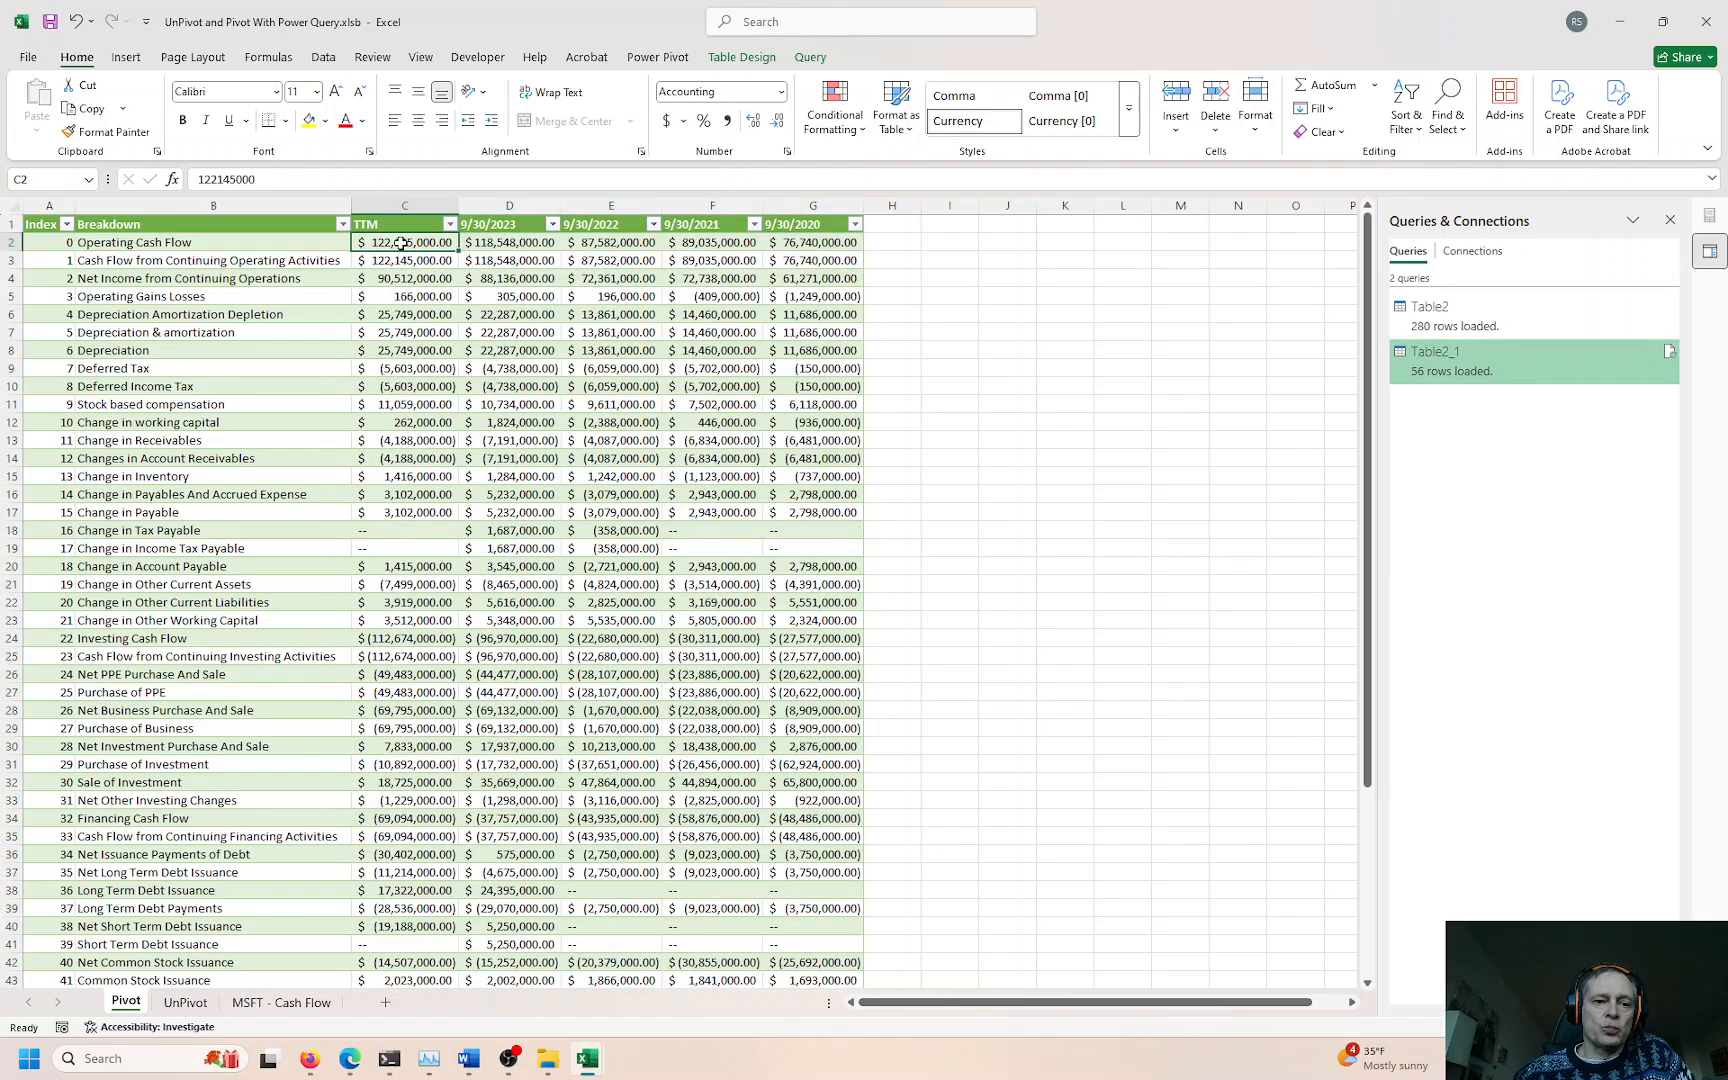
pyautogui.moveTo(400, 243); pyautogui.dragTo(780, 244)
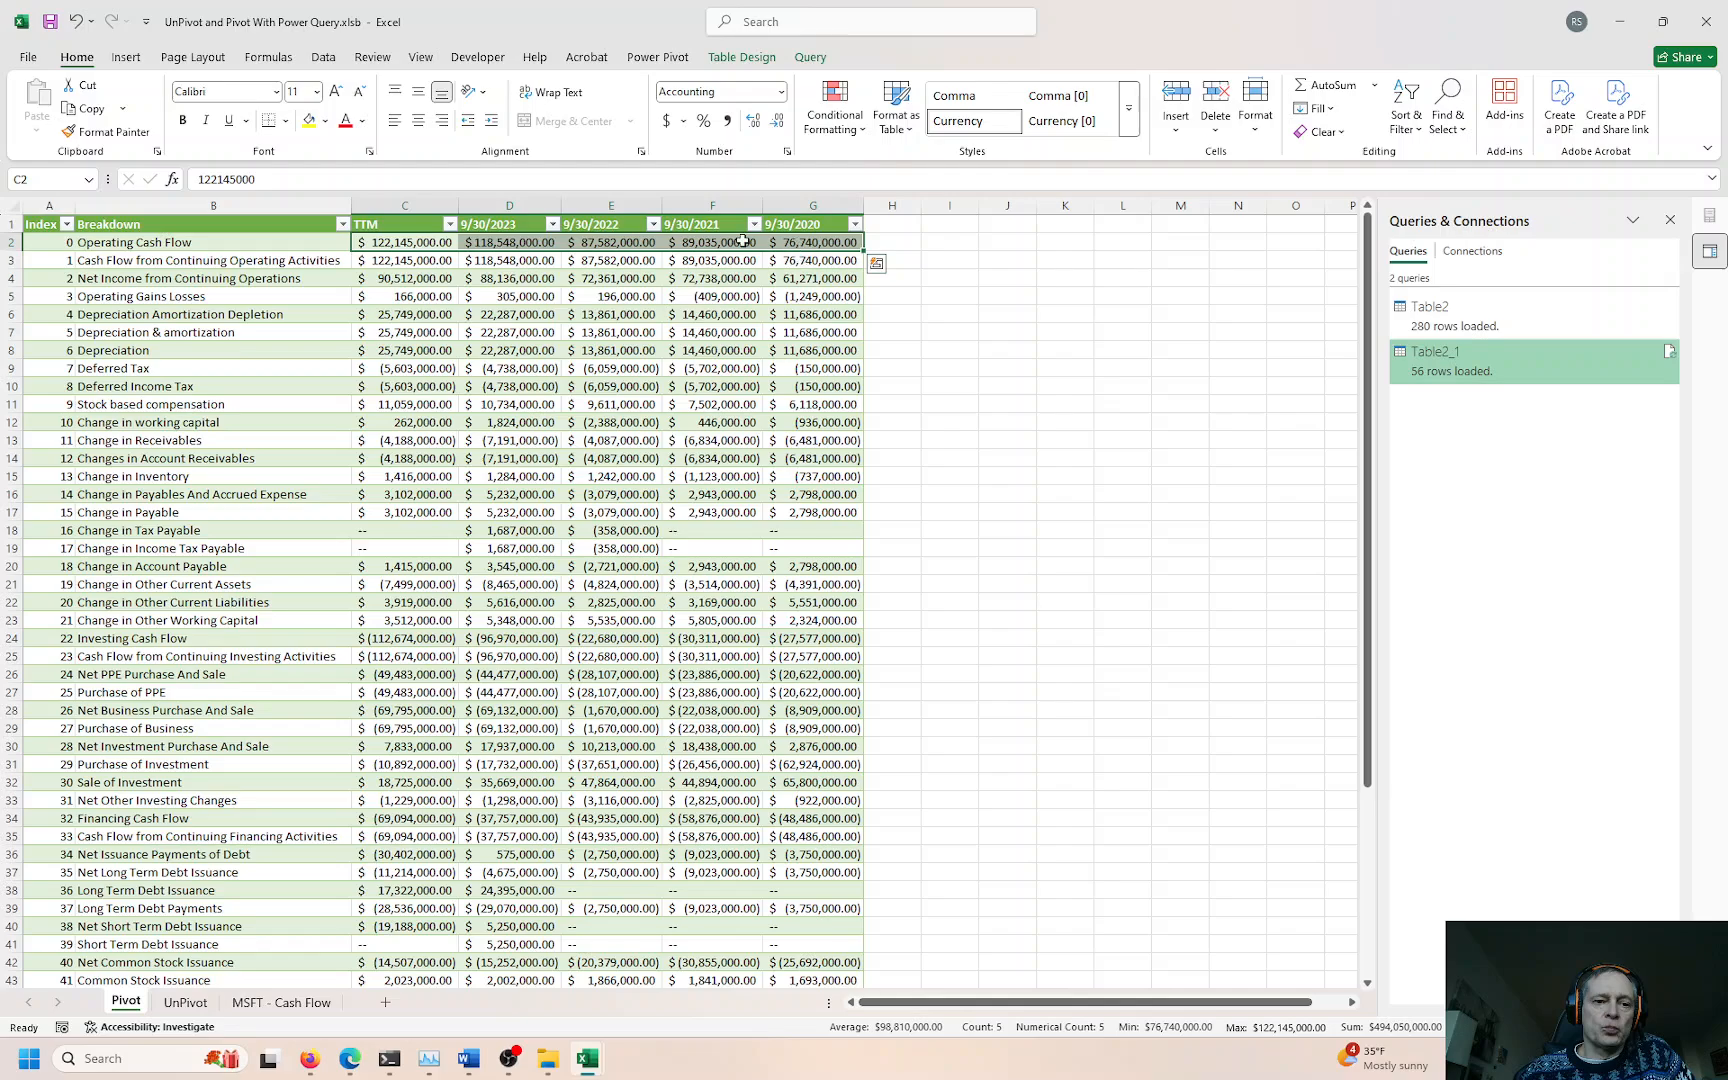
pyautogui.click(309, 121)
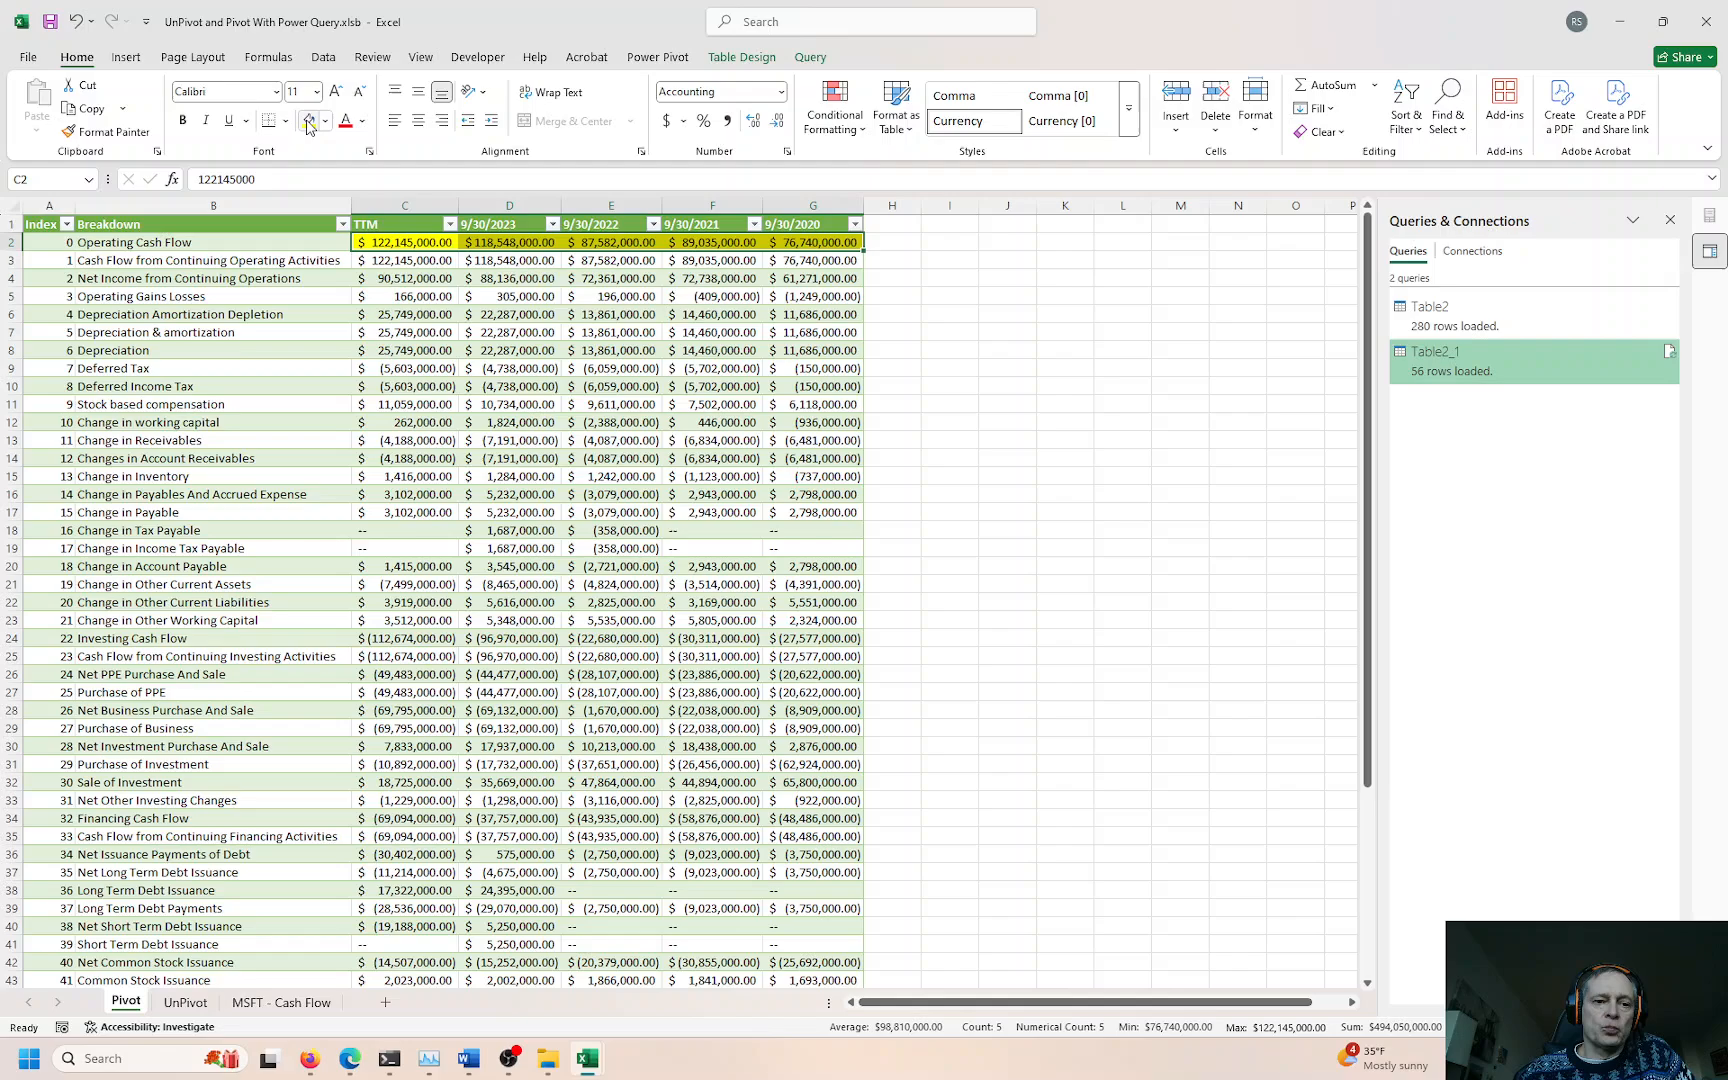
pyautogui.click(315, 242)
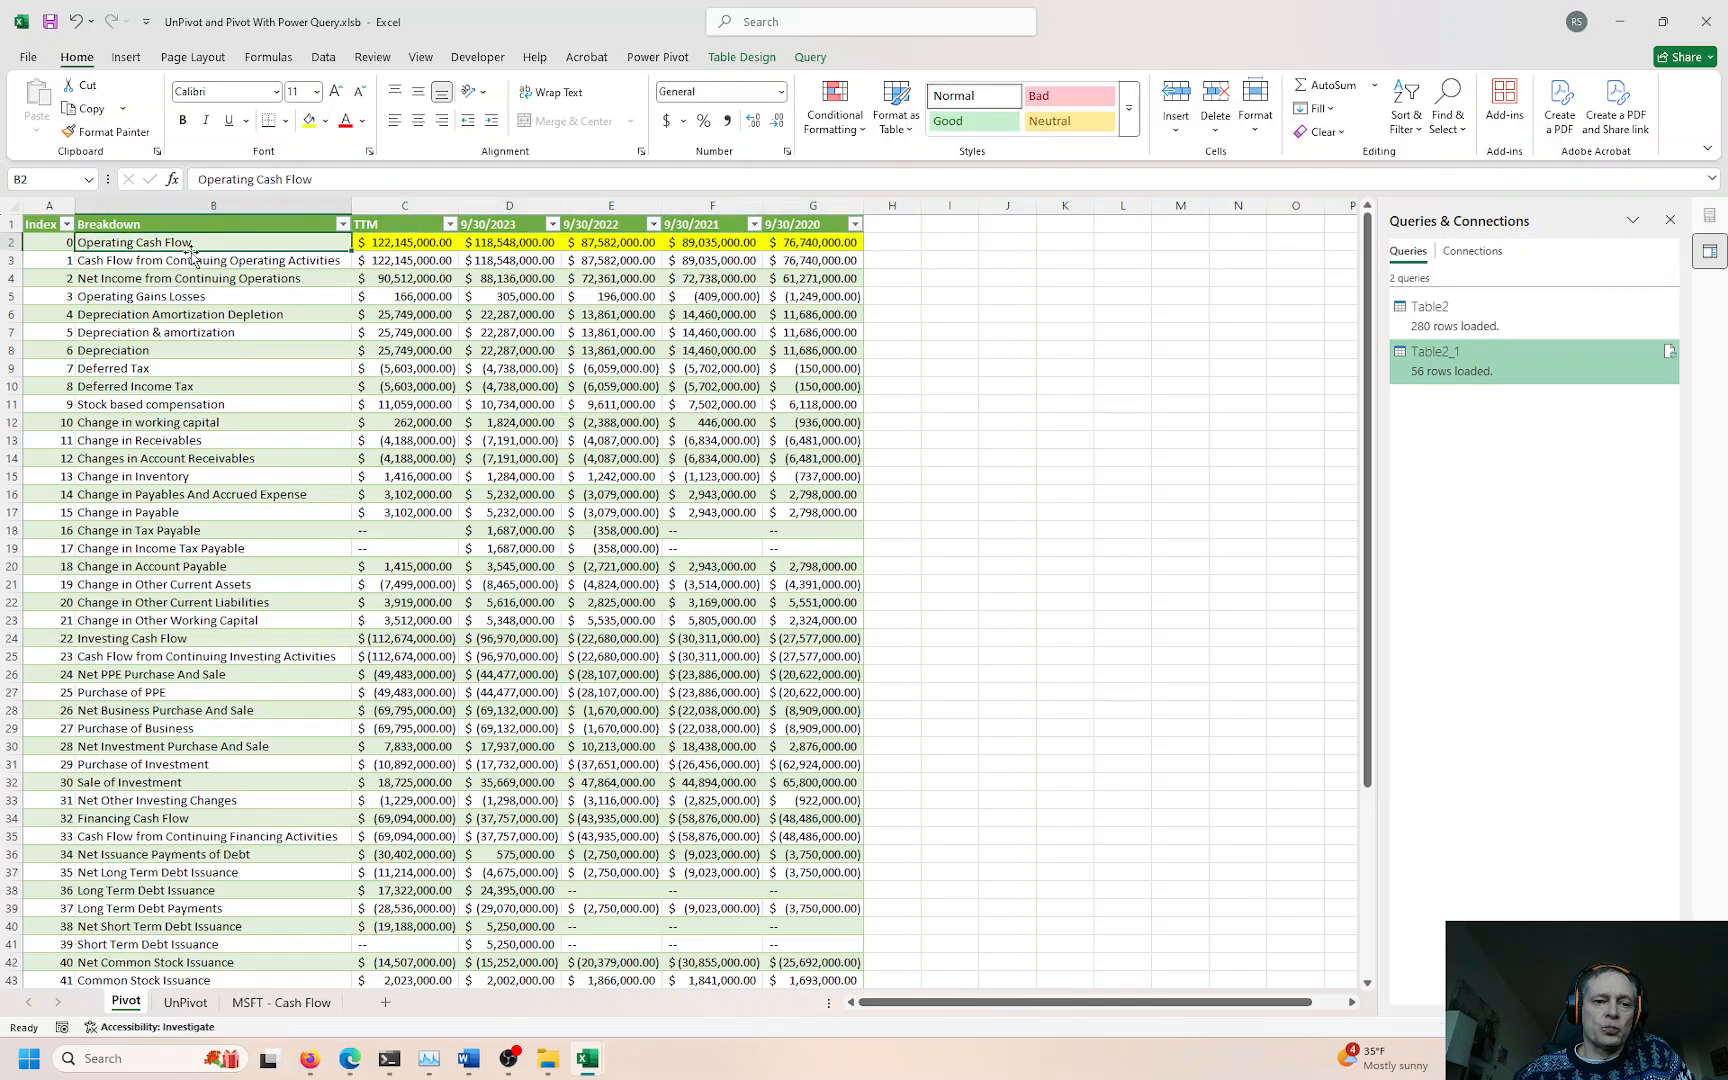
pyautogui.moveTo(160, 242); pyautogui.dragTo(50, 242)
pyautogui.click(309, 121)
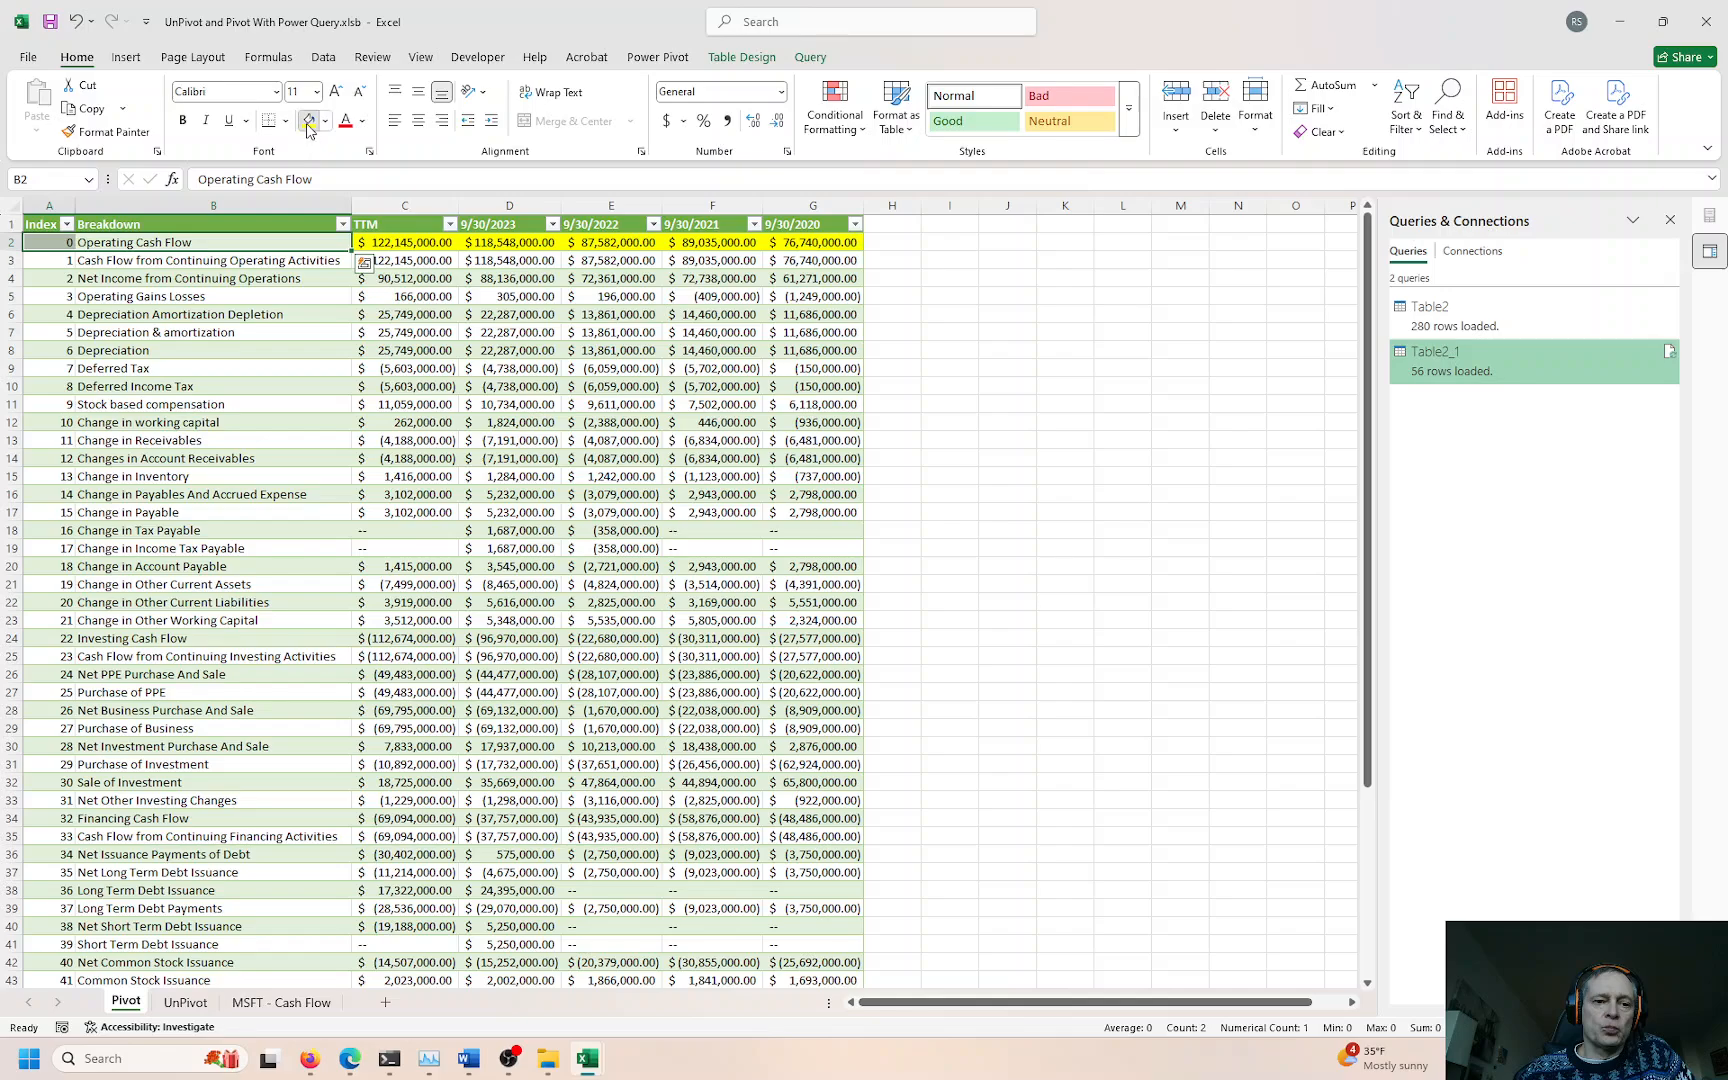
pyautogui.click(401, 241)
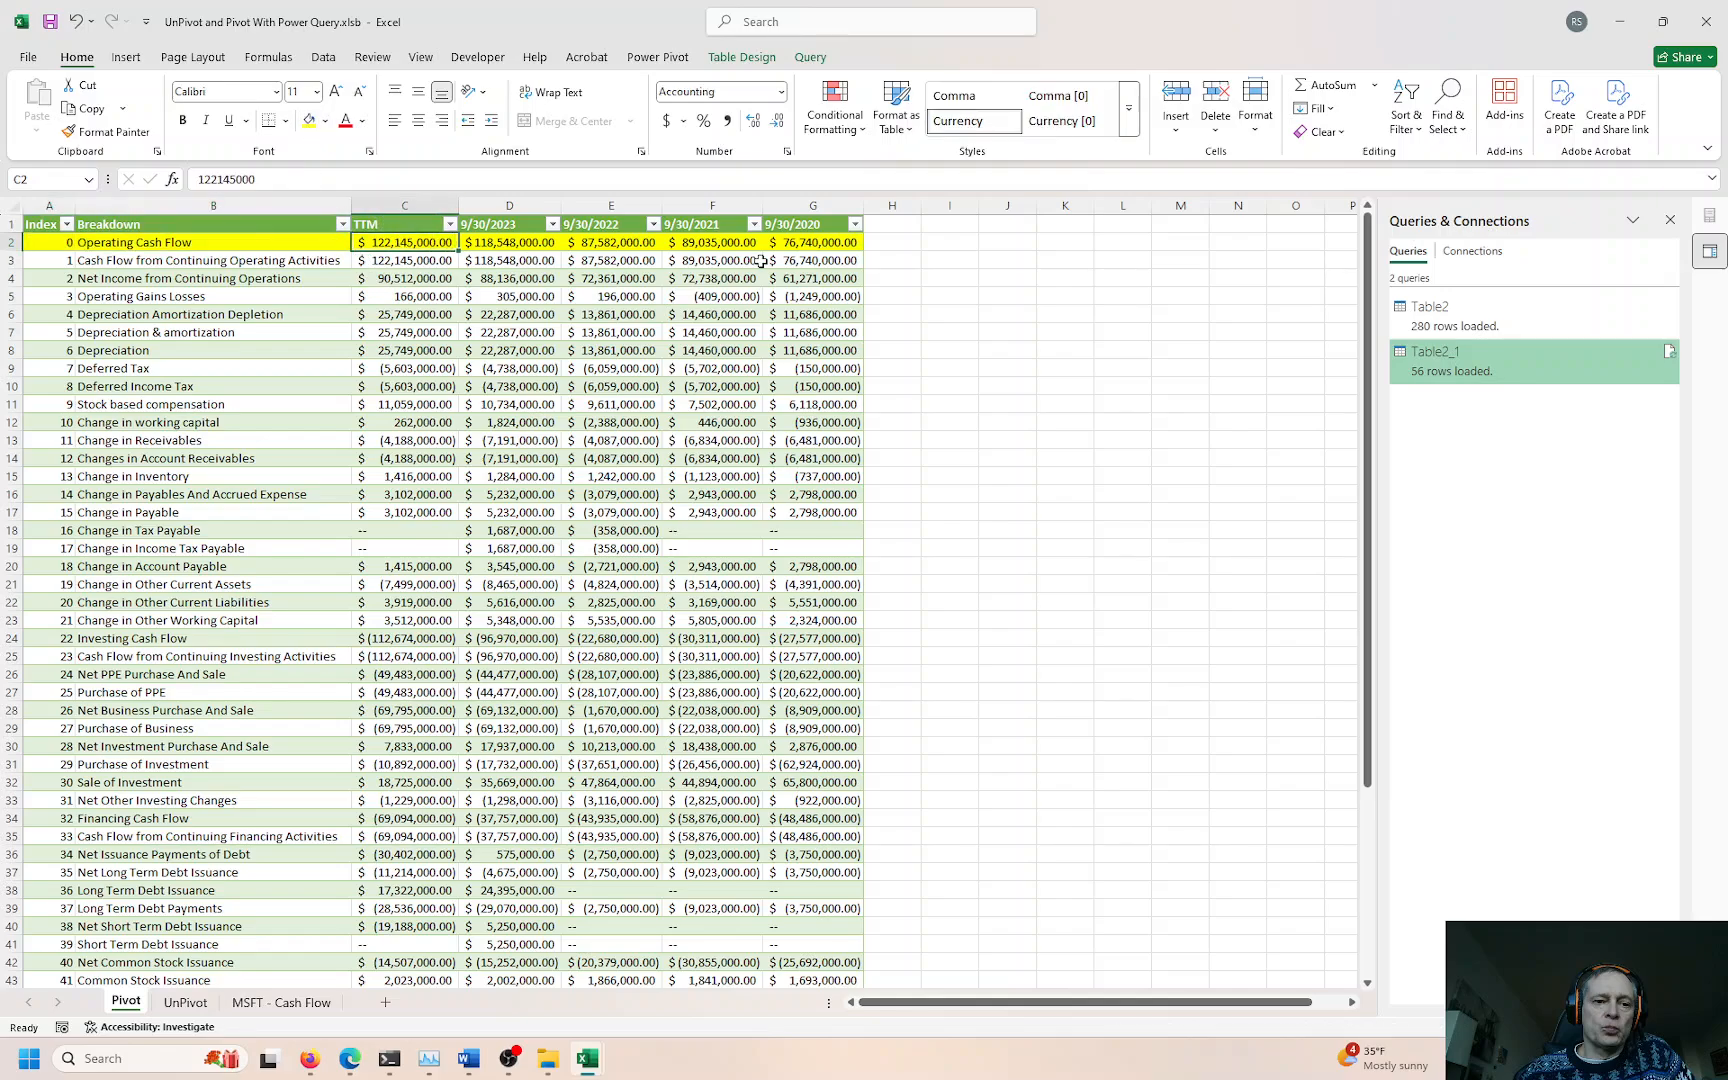
pyautogui.click(810, 245)
pyautogui.click(321, 249)
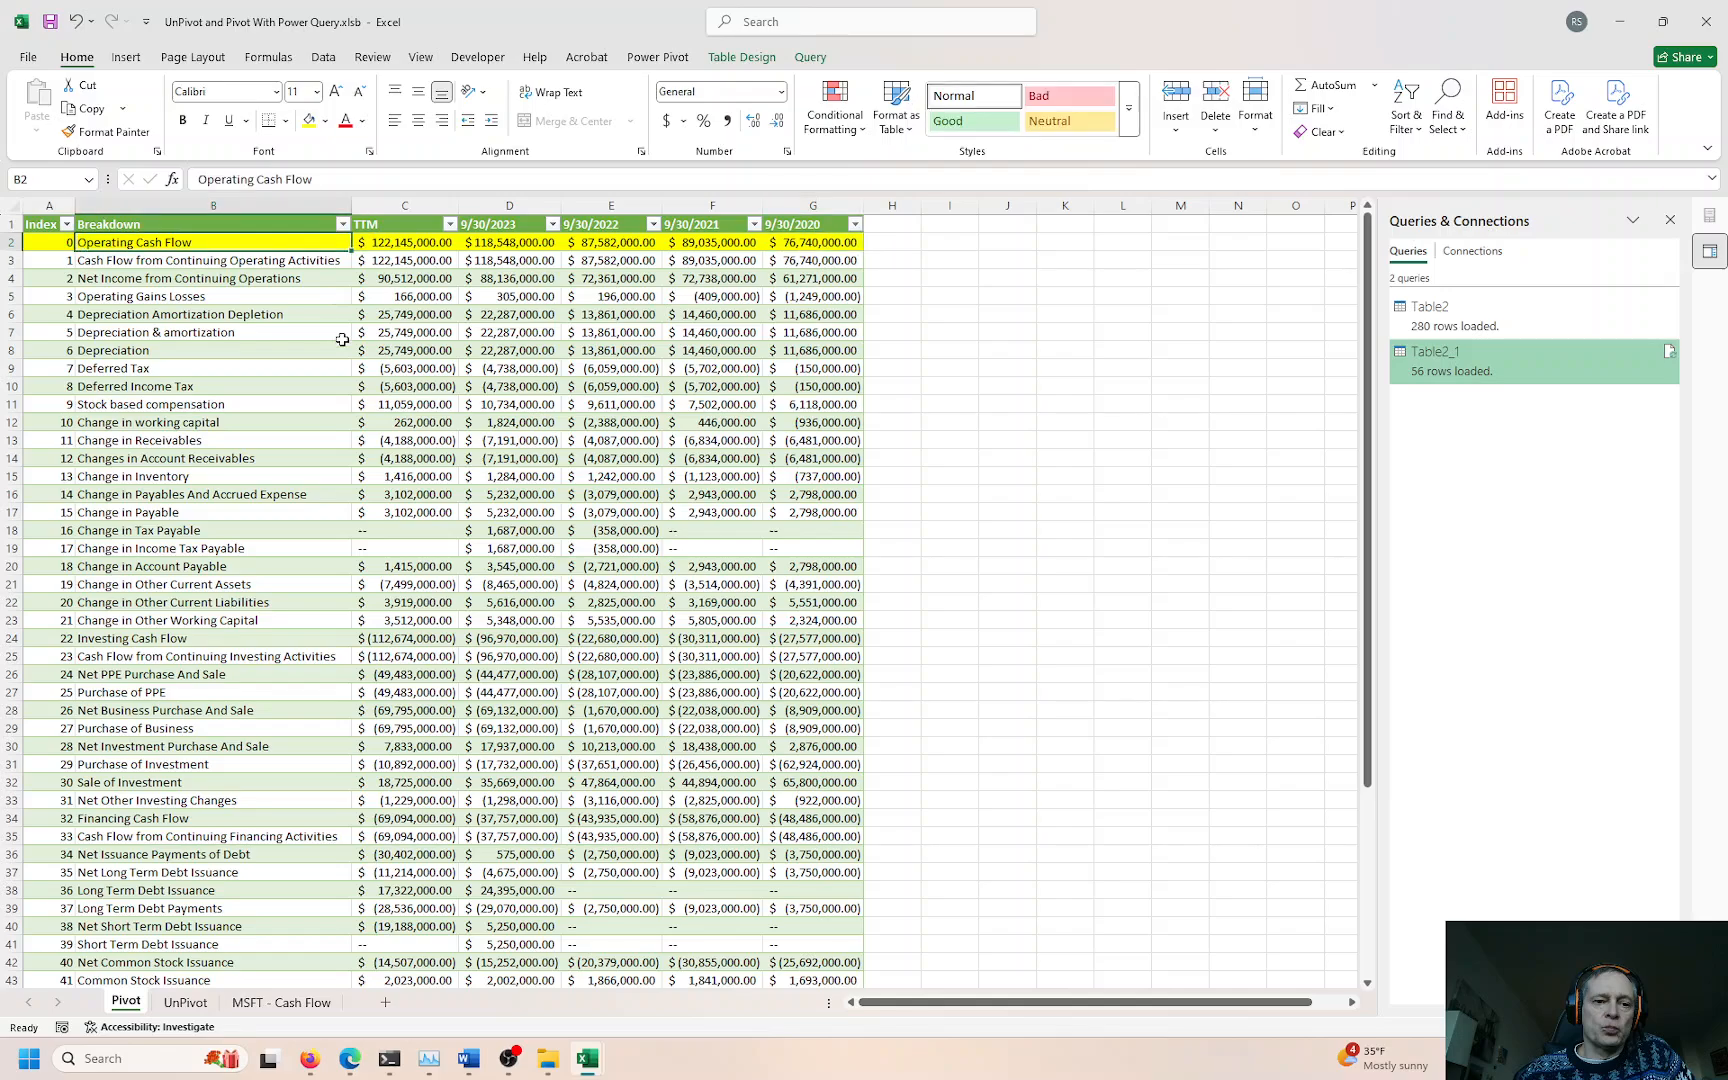
# Step: On the MSFT - Cash Flow sheet, fill the Operating Cash Flow row's index cell yellow and the Free Cash Flow row's index cell orange
pyautogui.click(281, 1001)
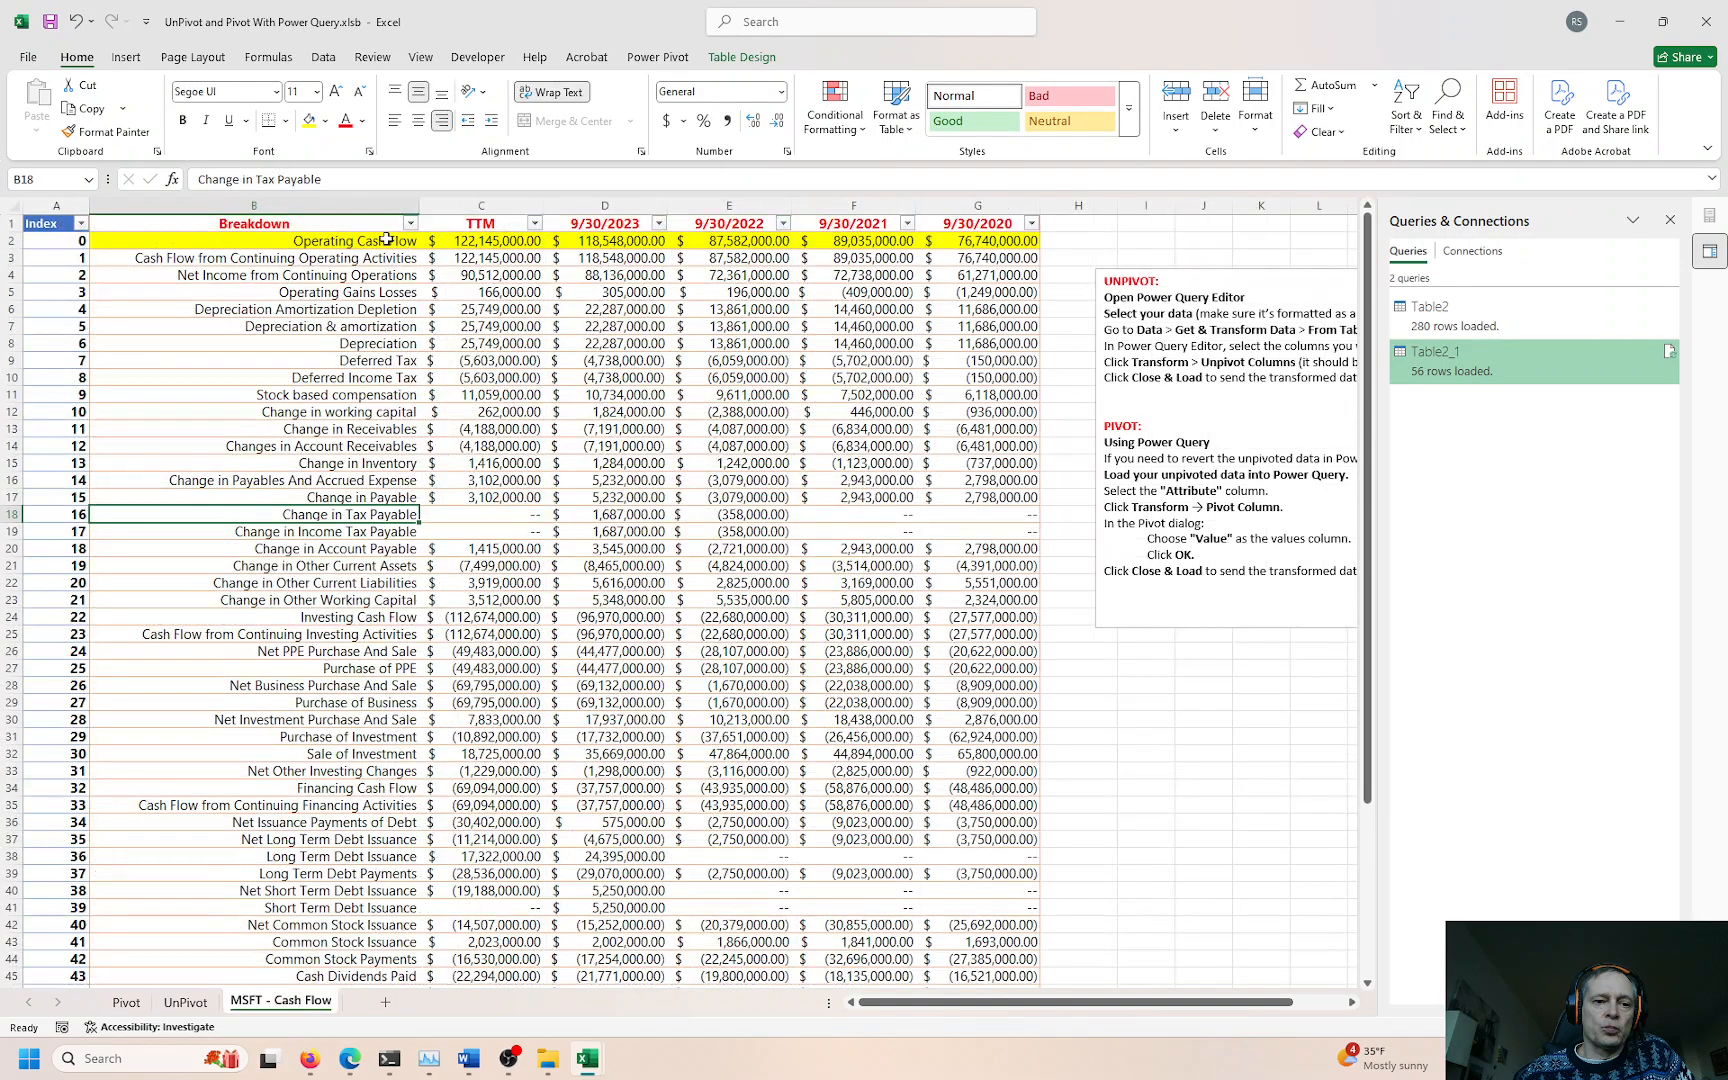
pyautogui.moveTo(390, 241); pyautogui.dragTo(912, 220)
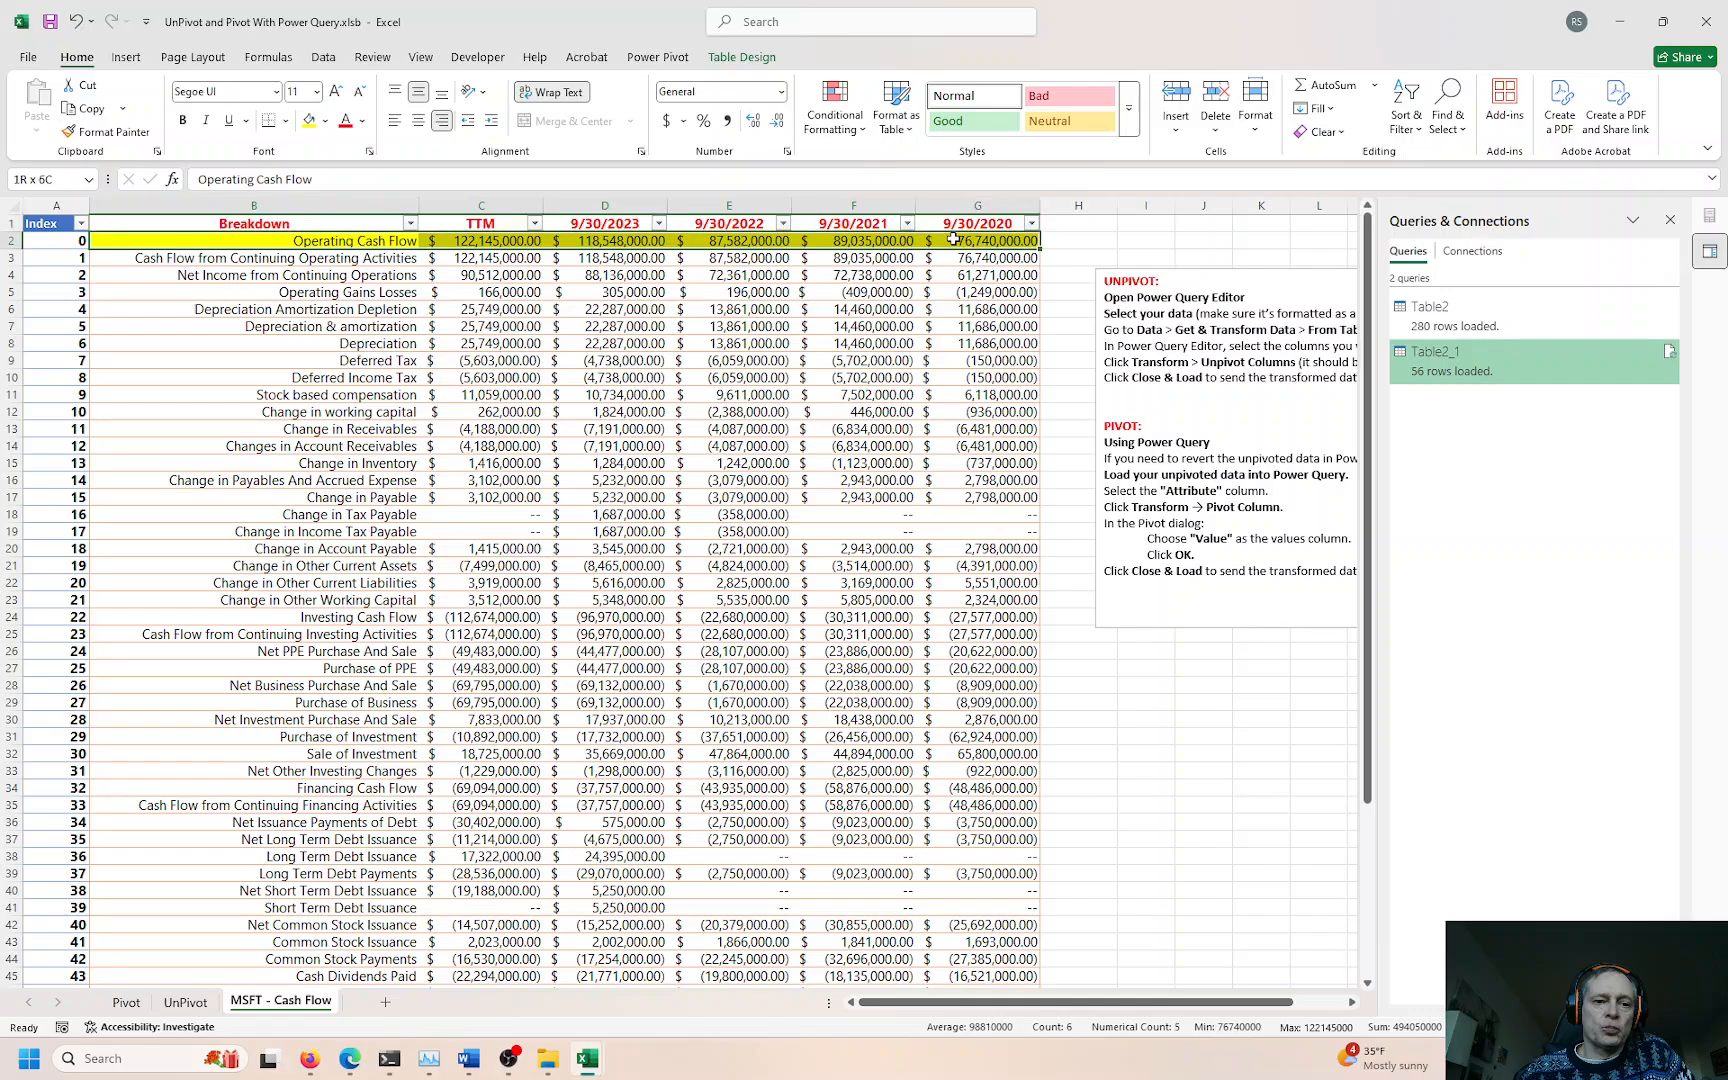
pyautogui.click(46, 243)
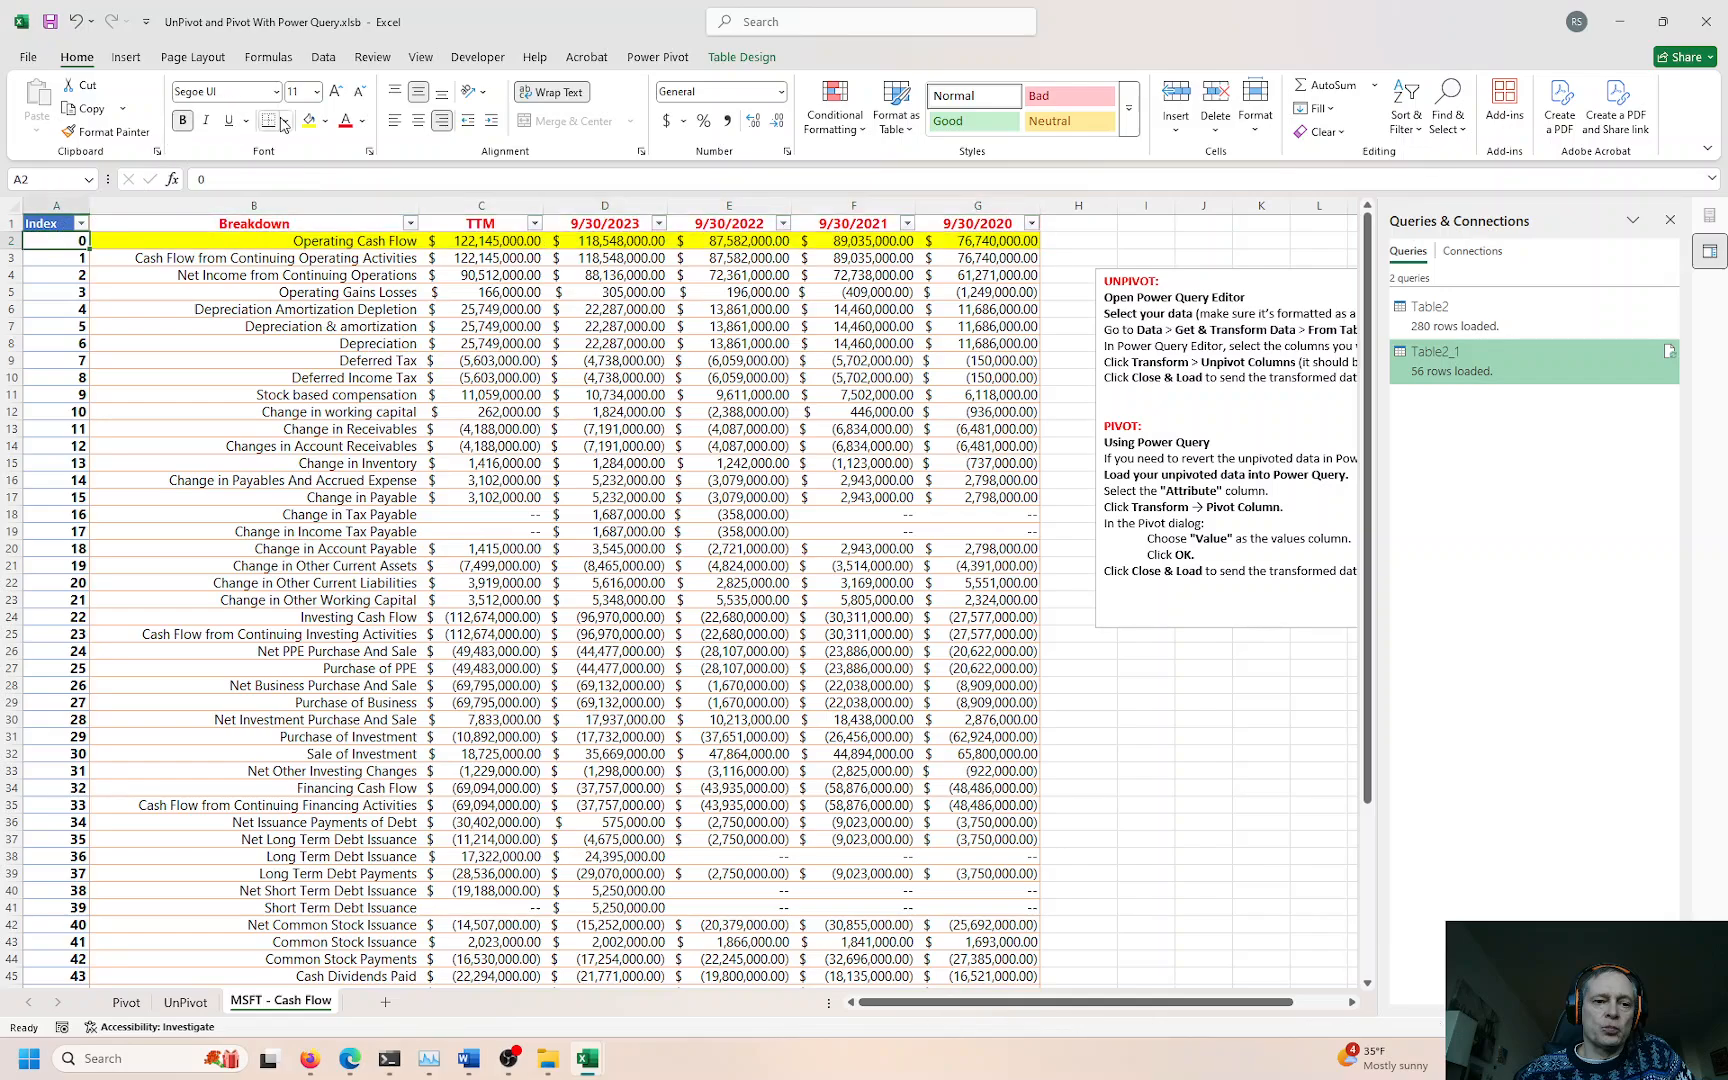
pyautogui.hotkey('ctrl', 'Down')
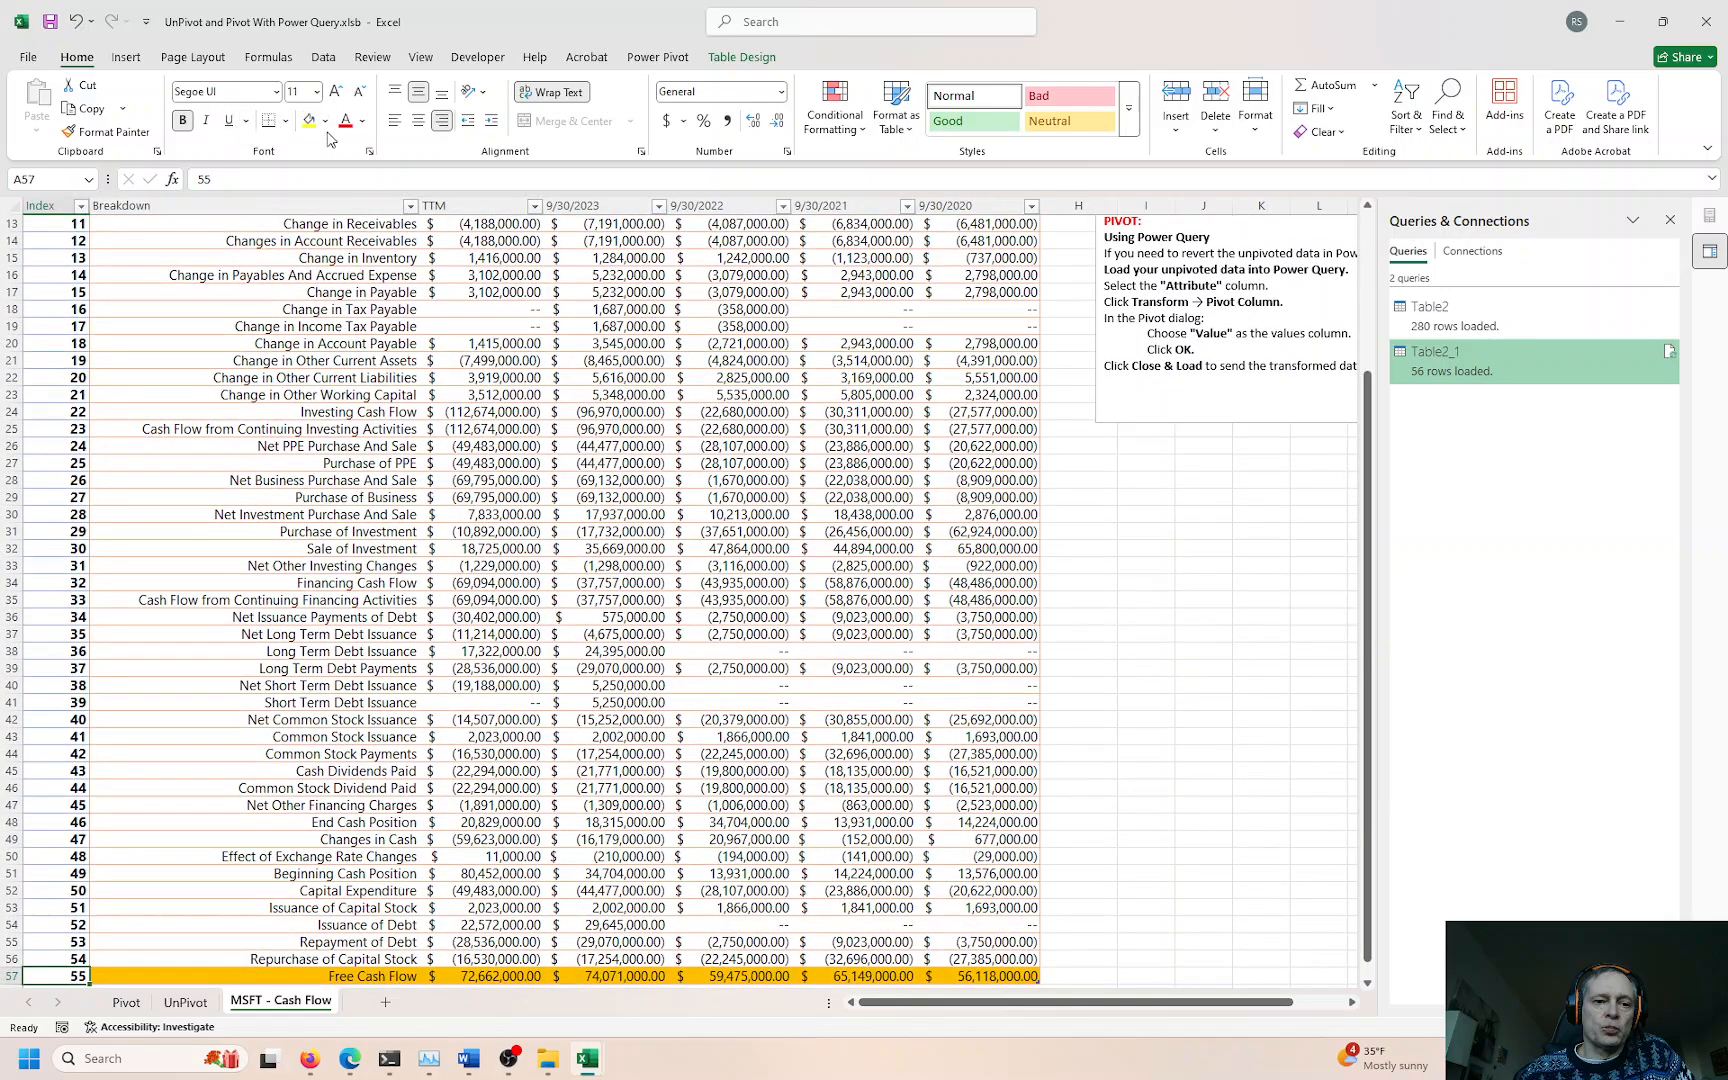
pyautogui.click(325, 123)
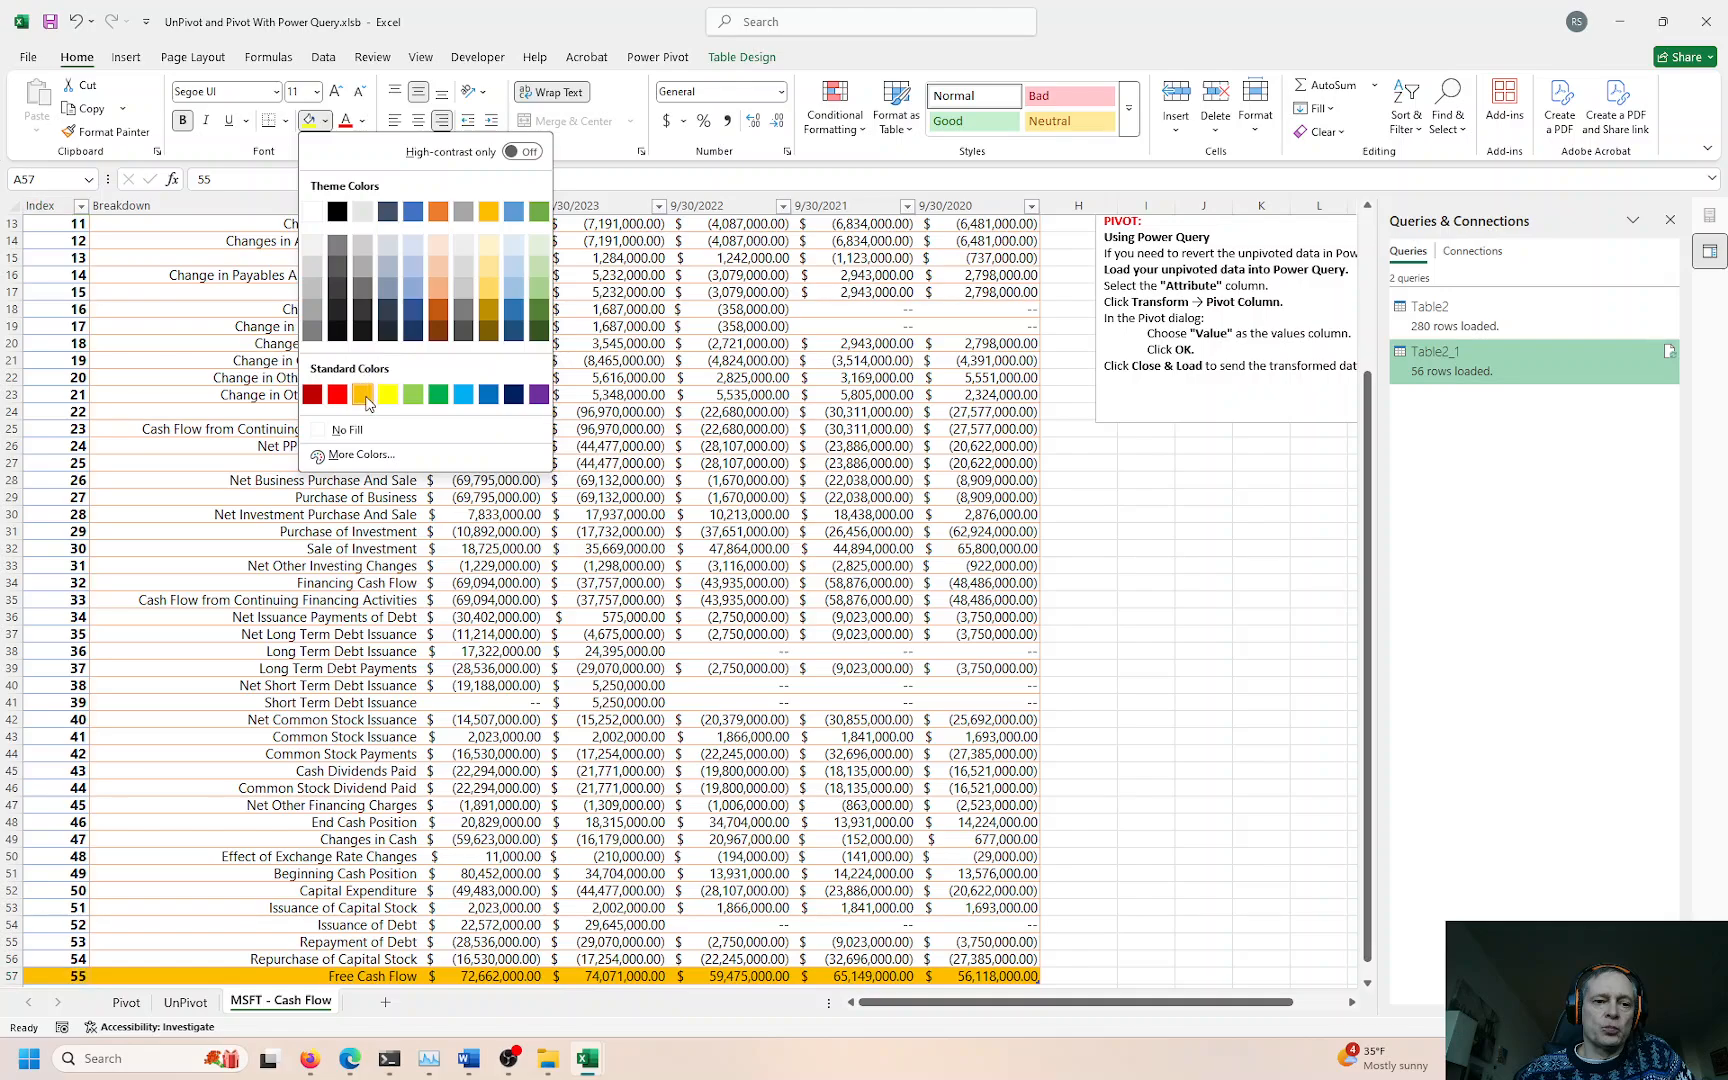
pyautogui.click(63, 779)
pyautogui.scroll(-2, 65, 900)
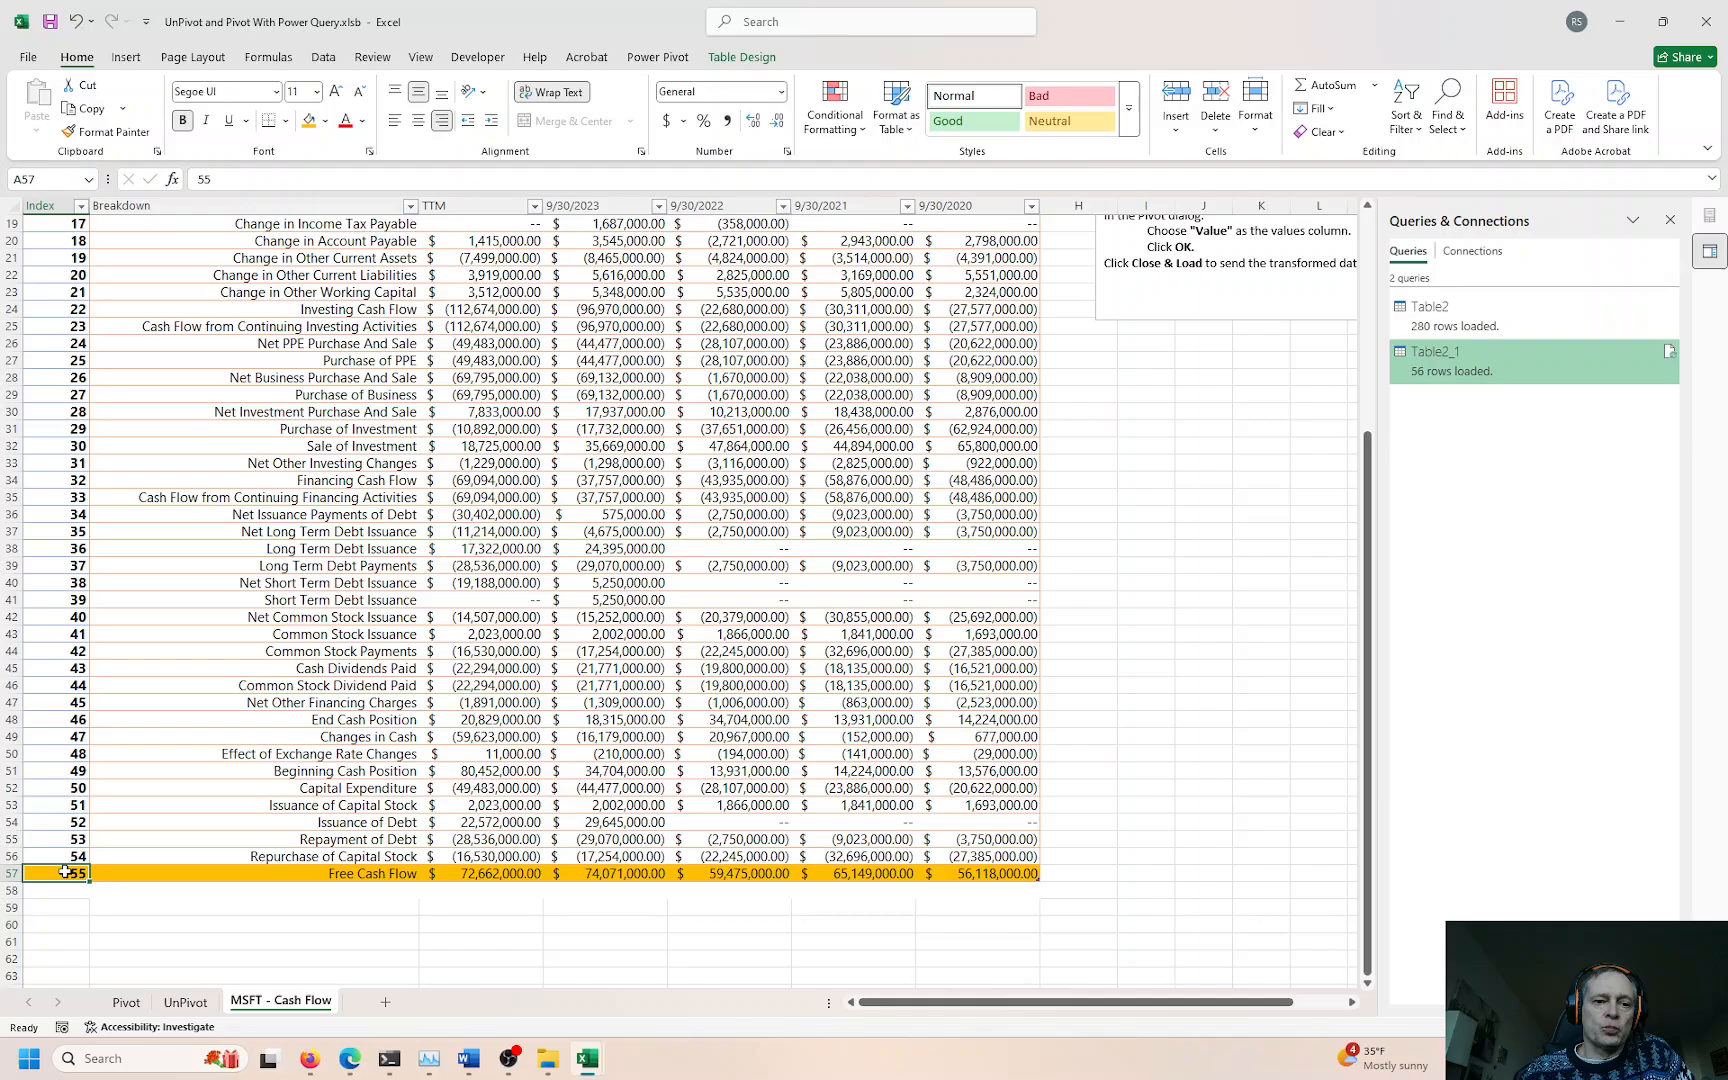
# Step: Review the Index column on the MSFT - Cash Flow sheet by selecting its values from the first to the last row
pyautogui.hotkey('ctrl', 'Up')
pyautogui.press('Down')
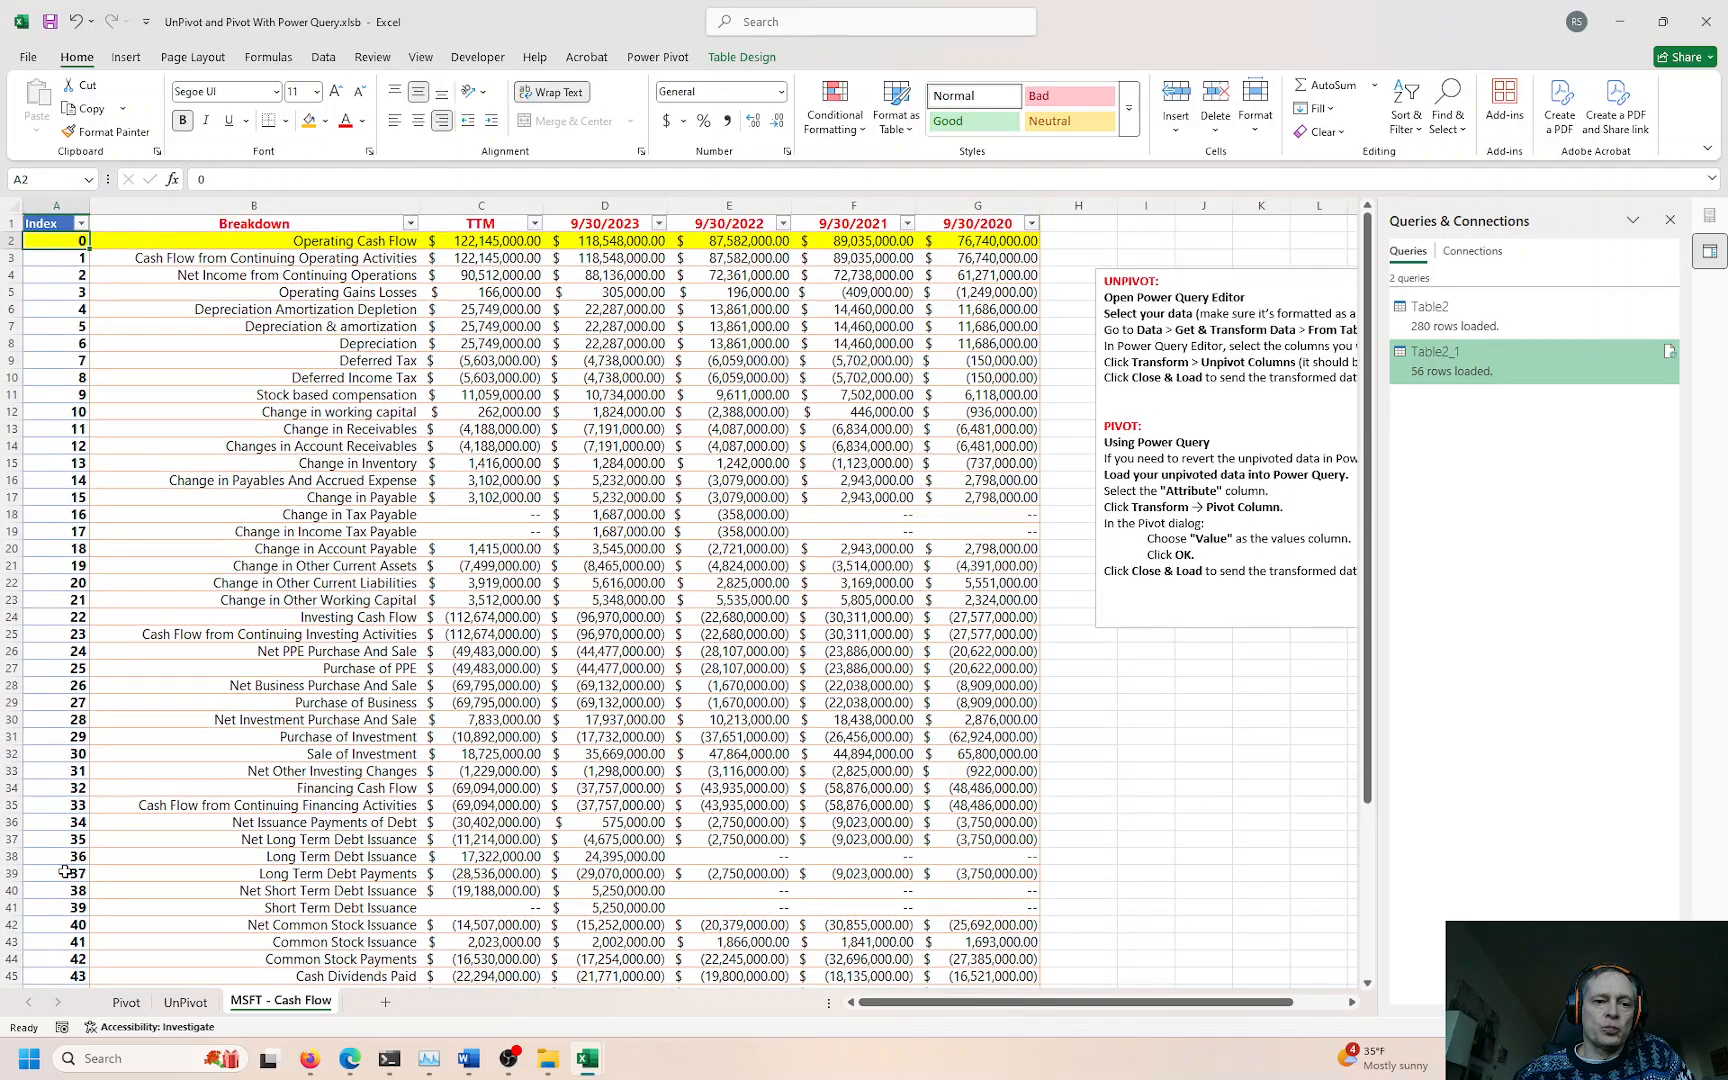
pyautogui.hotkey('ctrl', 'shift', 'Down')
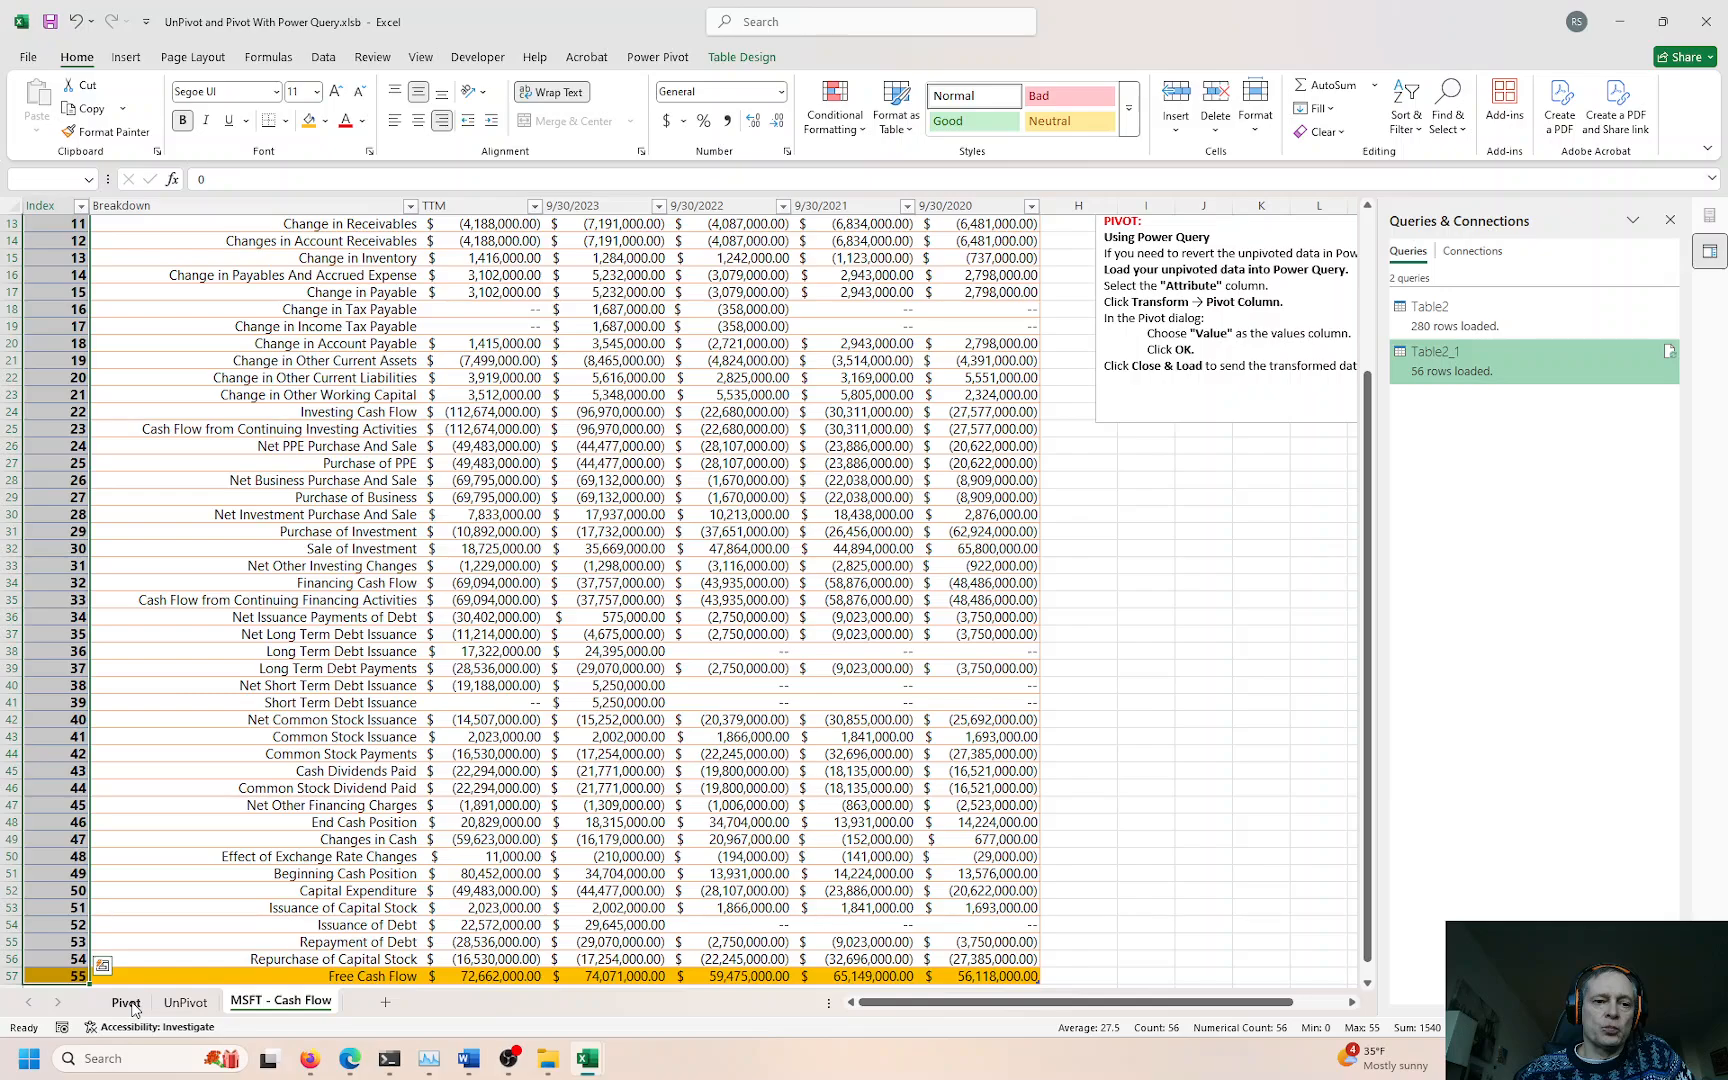
# Step: Fill the entire Free Cash Flow row of the Pivot sheet's table orange
pyautogui.click(130, 1004)
pyautogui.click(64, 869)
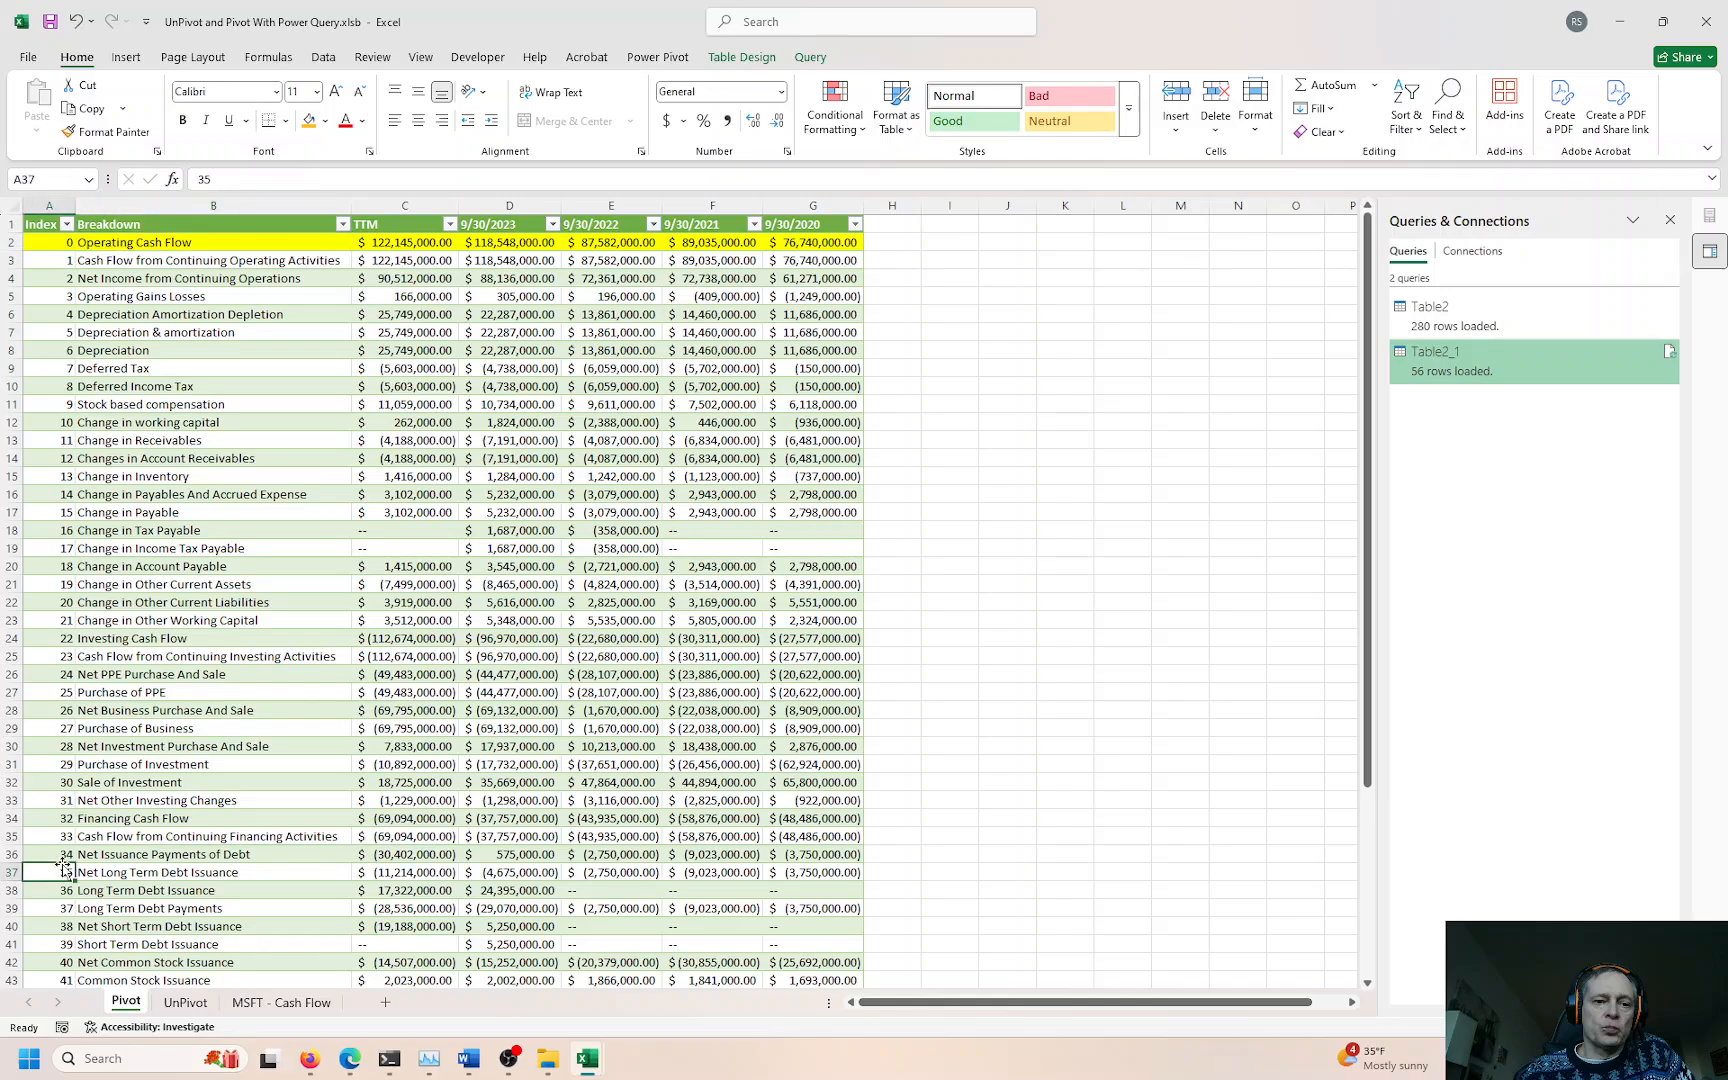
pyautogui.hotkey('ctrl', 'Down')
pyautogui.hotkey('ctrl', 'shift', 'Right')
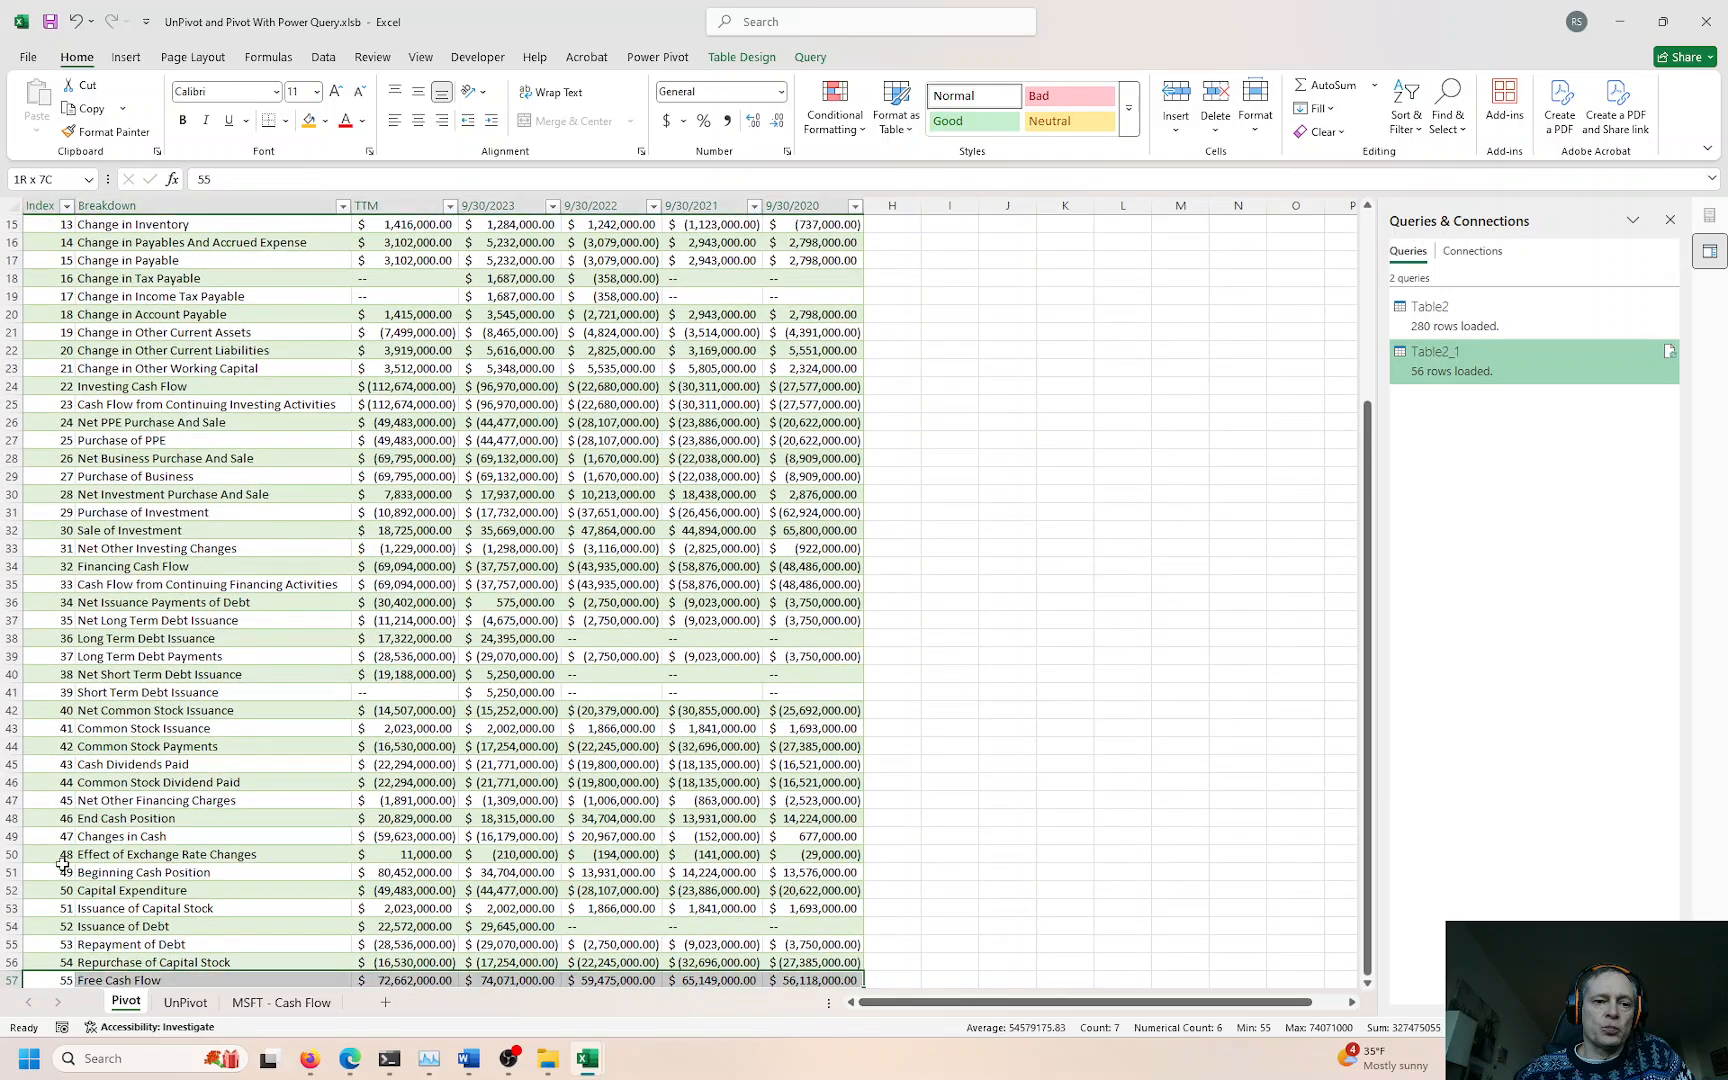
pyautogui.click(309, 120)
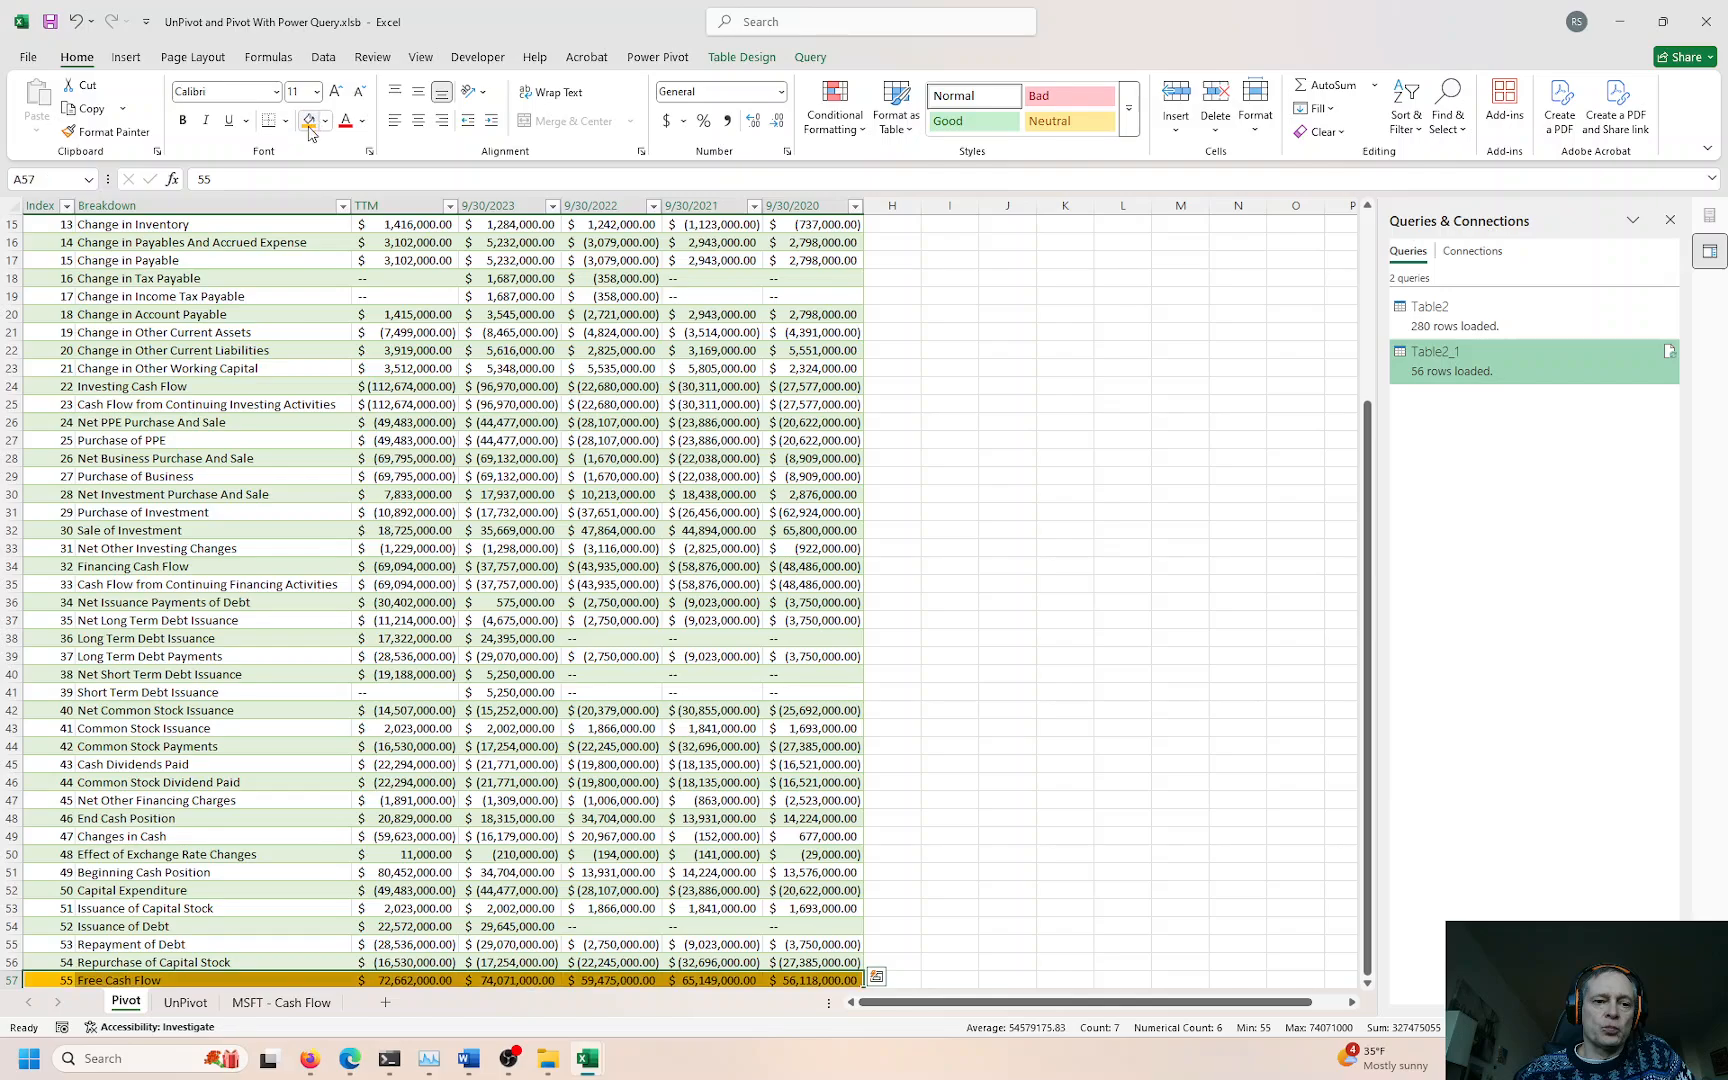
pyautogui.scroll(-2, 425, 775)
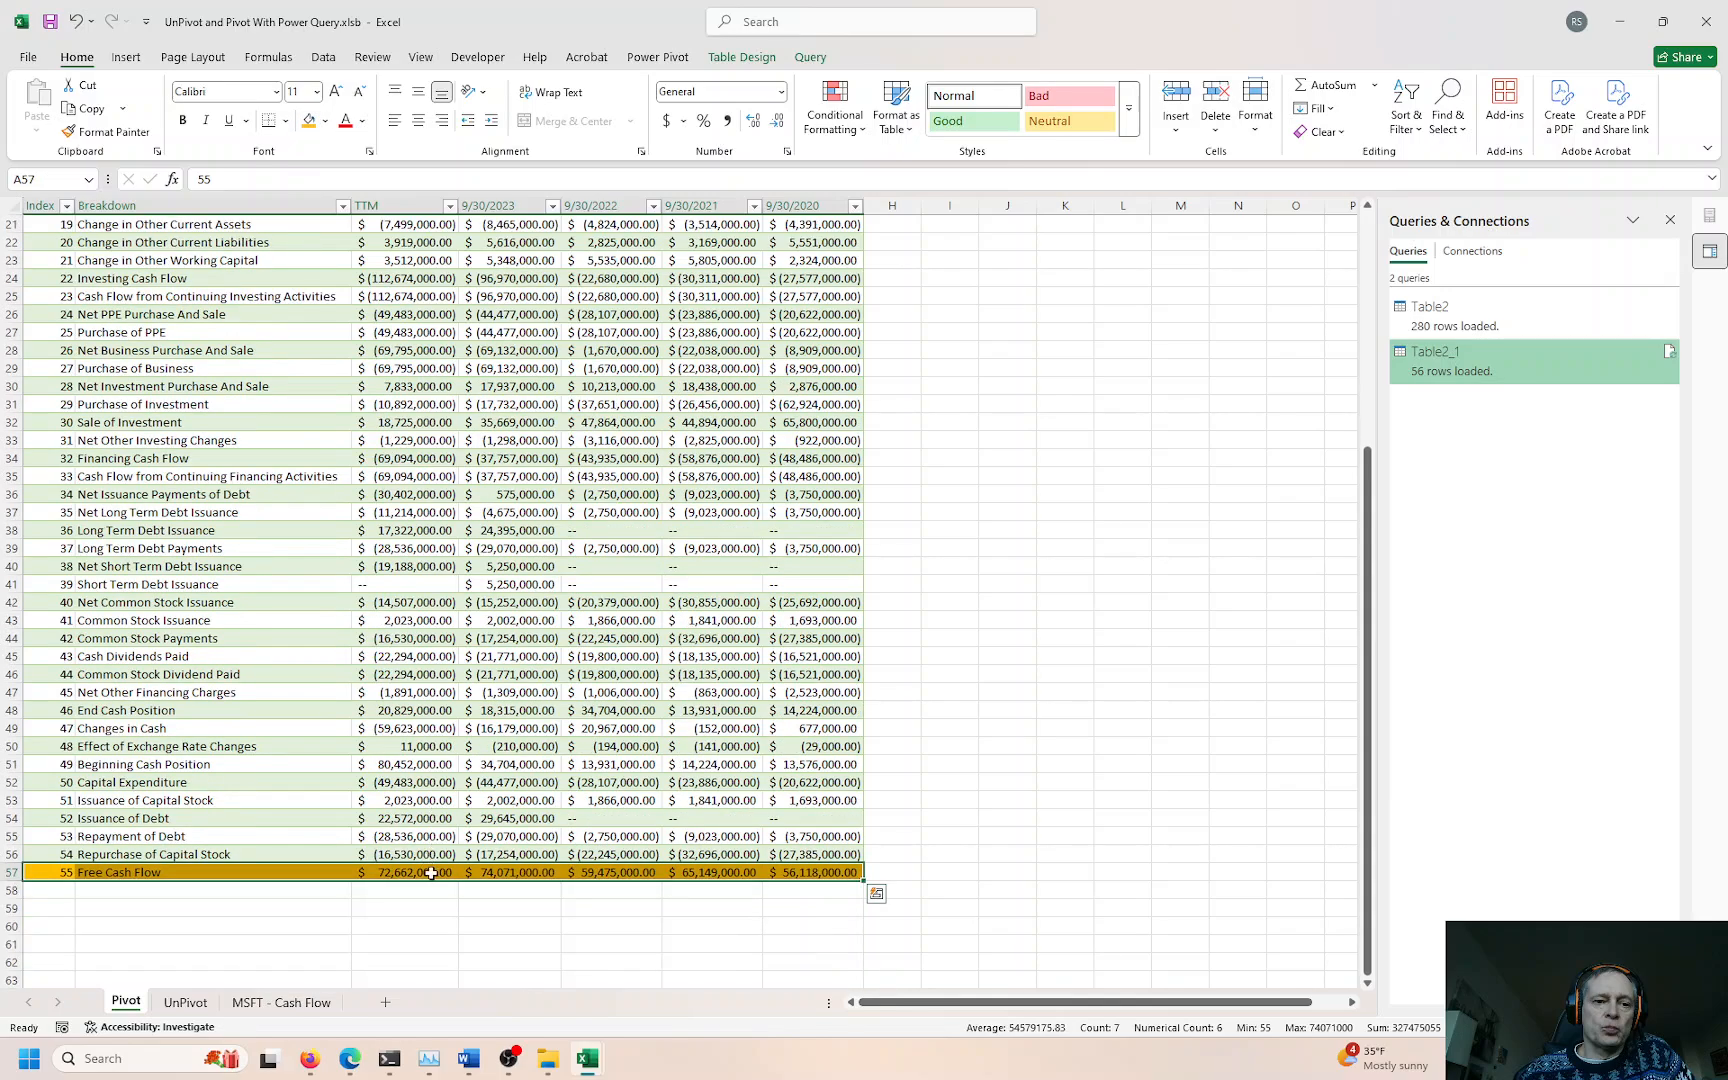
pyautogui.click(430, 872)
# Step: AutoFit the TTM through 9/30/2020 columns on the Pivot sheet to the width of their values
pyautogui.keyDown('ctrl'); pyautogui.scroll(1, 428, 833); pyautogui.keyUp('ctrl')
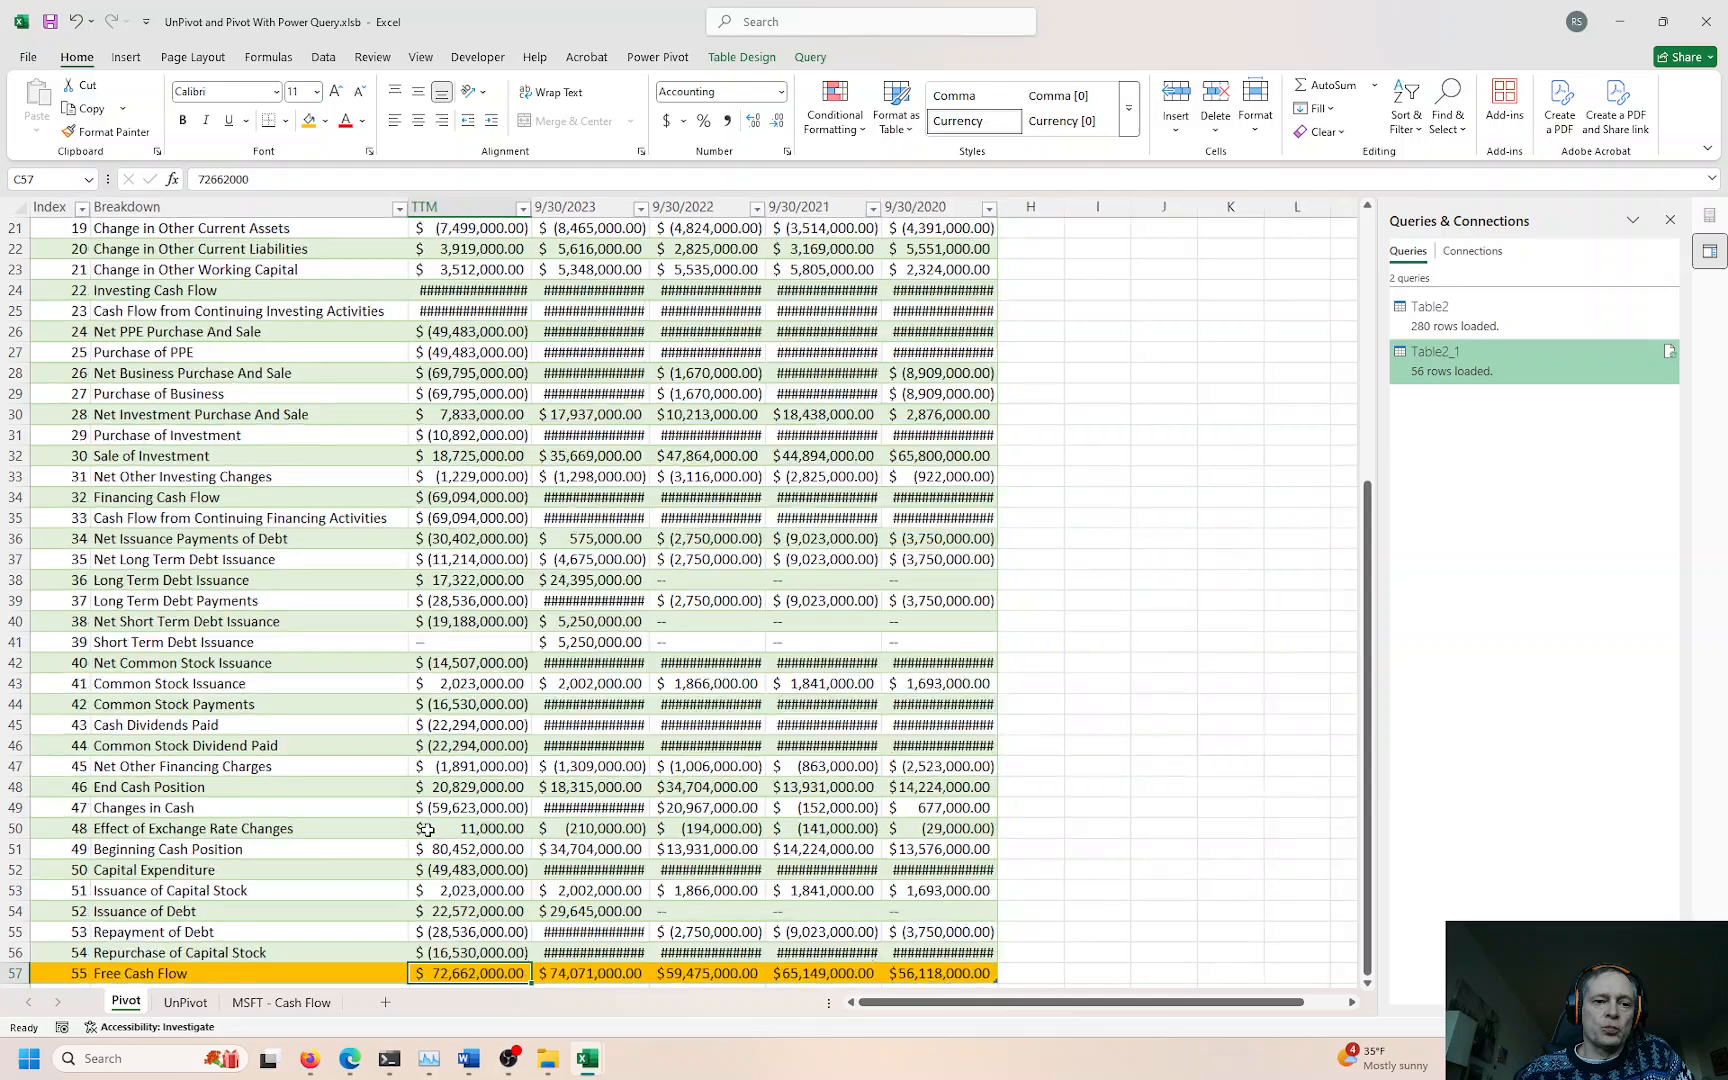
pyautogui.scroll(-1, 480, 748)
pyautogui.moveTo(465, 207); pyautogui.dragTo(1008, 160)
pyautogui.doubleClick(997, 206)
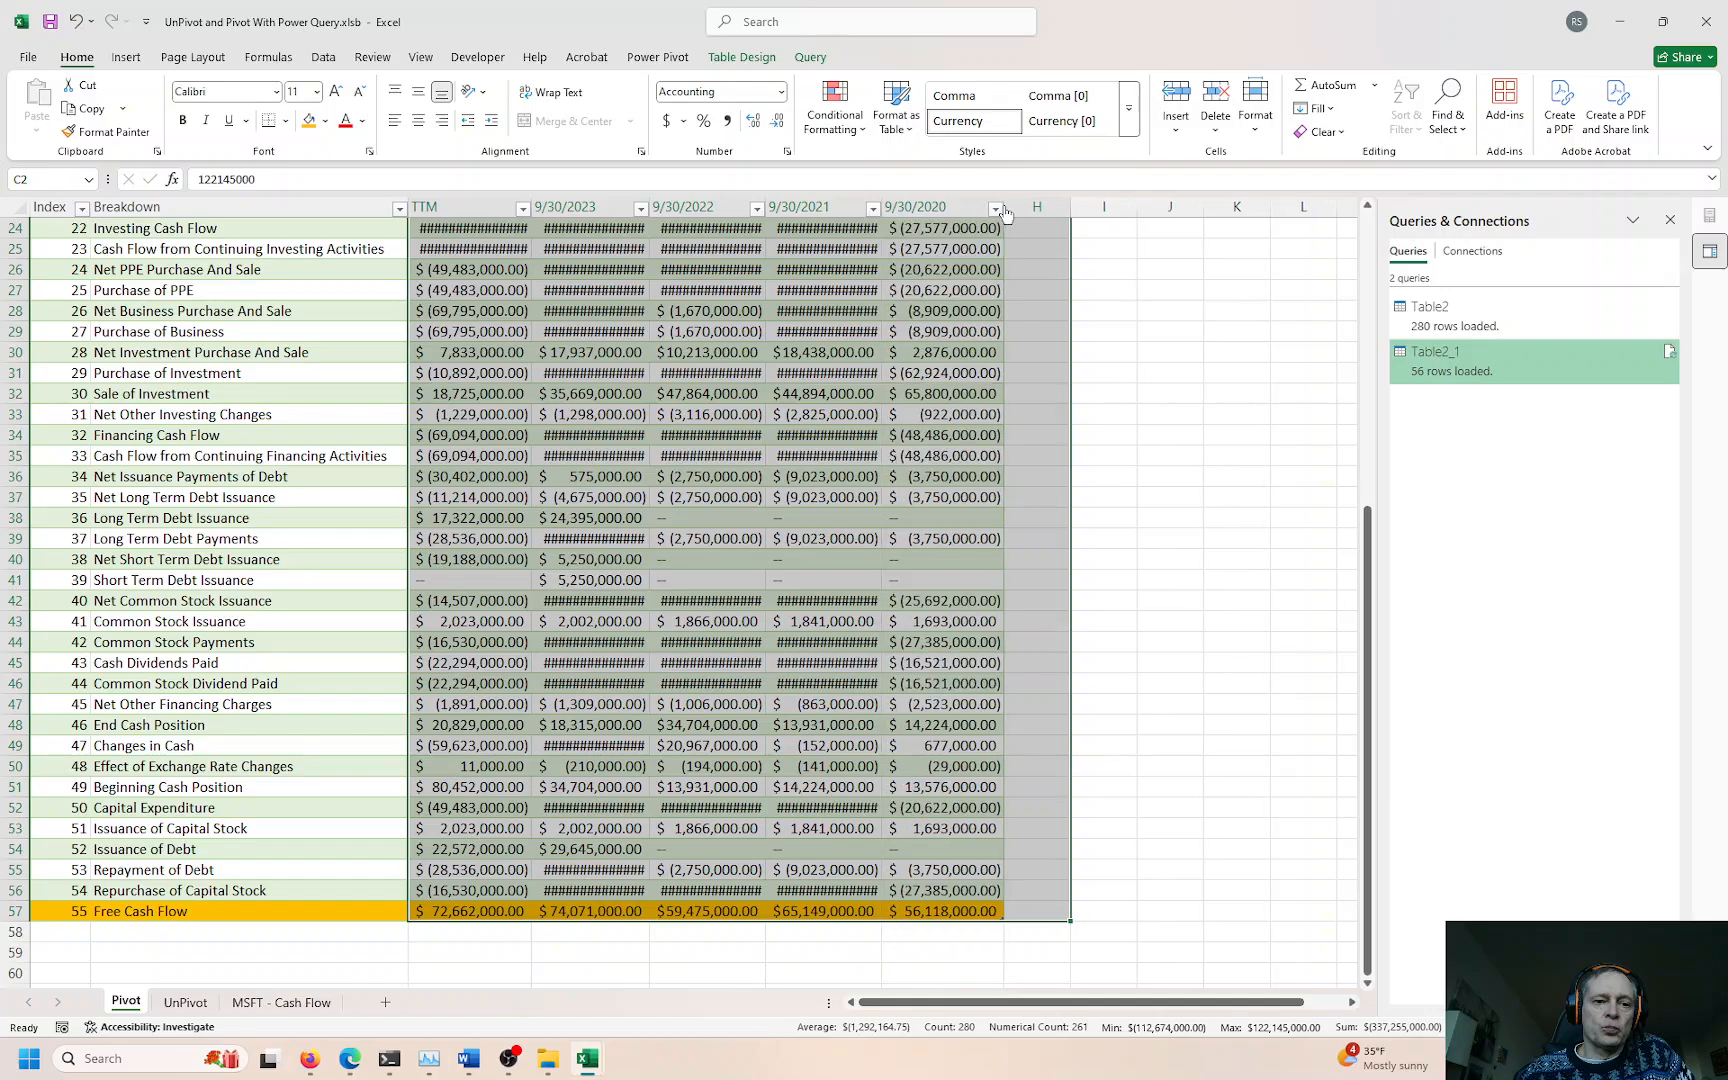
pyautogui.moveTo(500, 207); pyautogui.dragTo(882, 207)
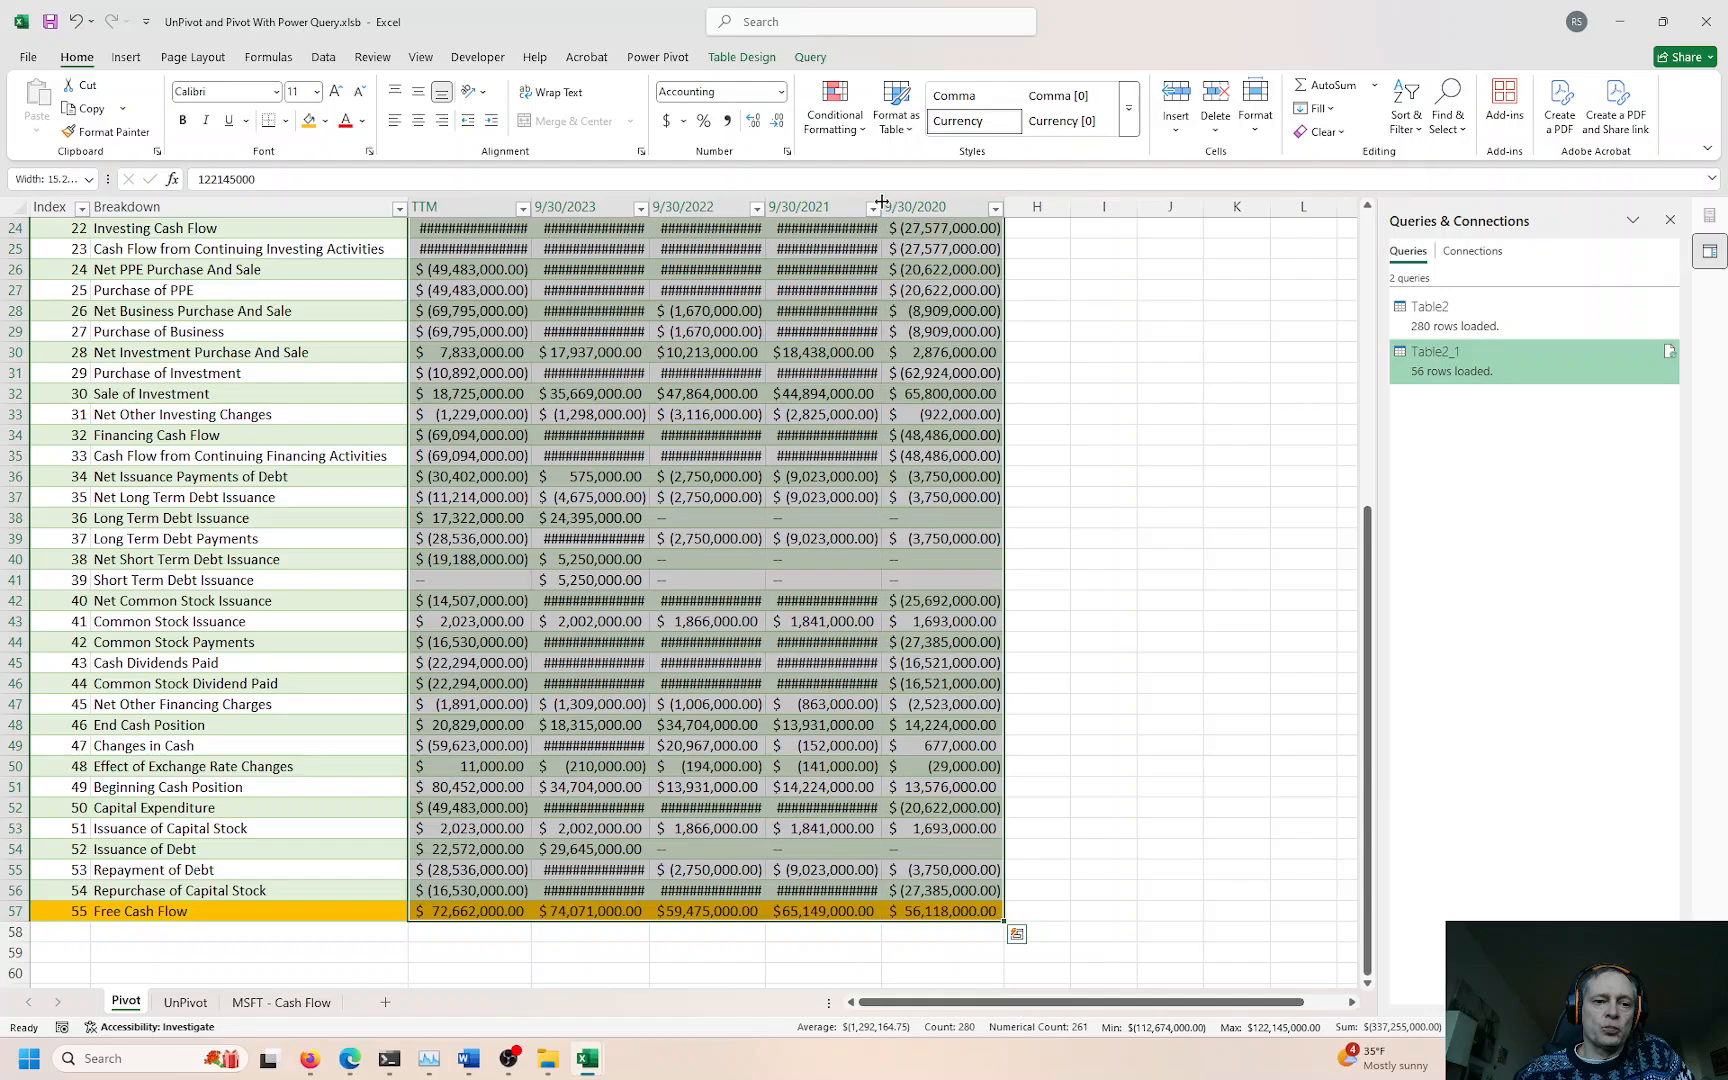
pyautogui.doubleClick(882, 206)
pyautogui.doubleClick(766, 206)
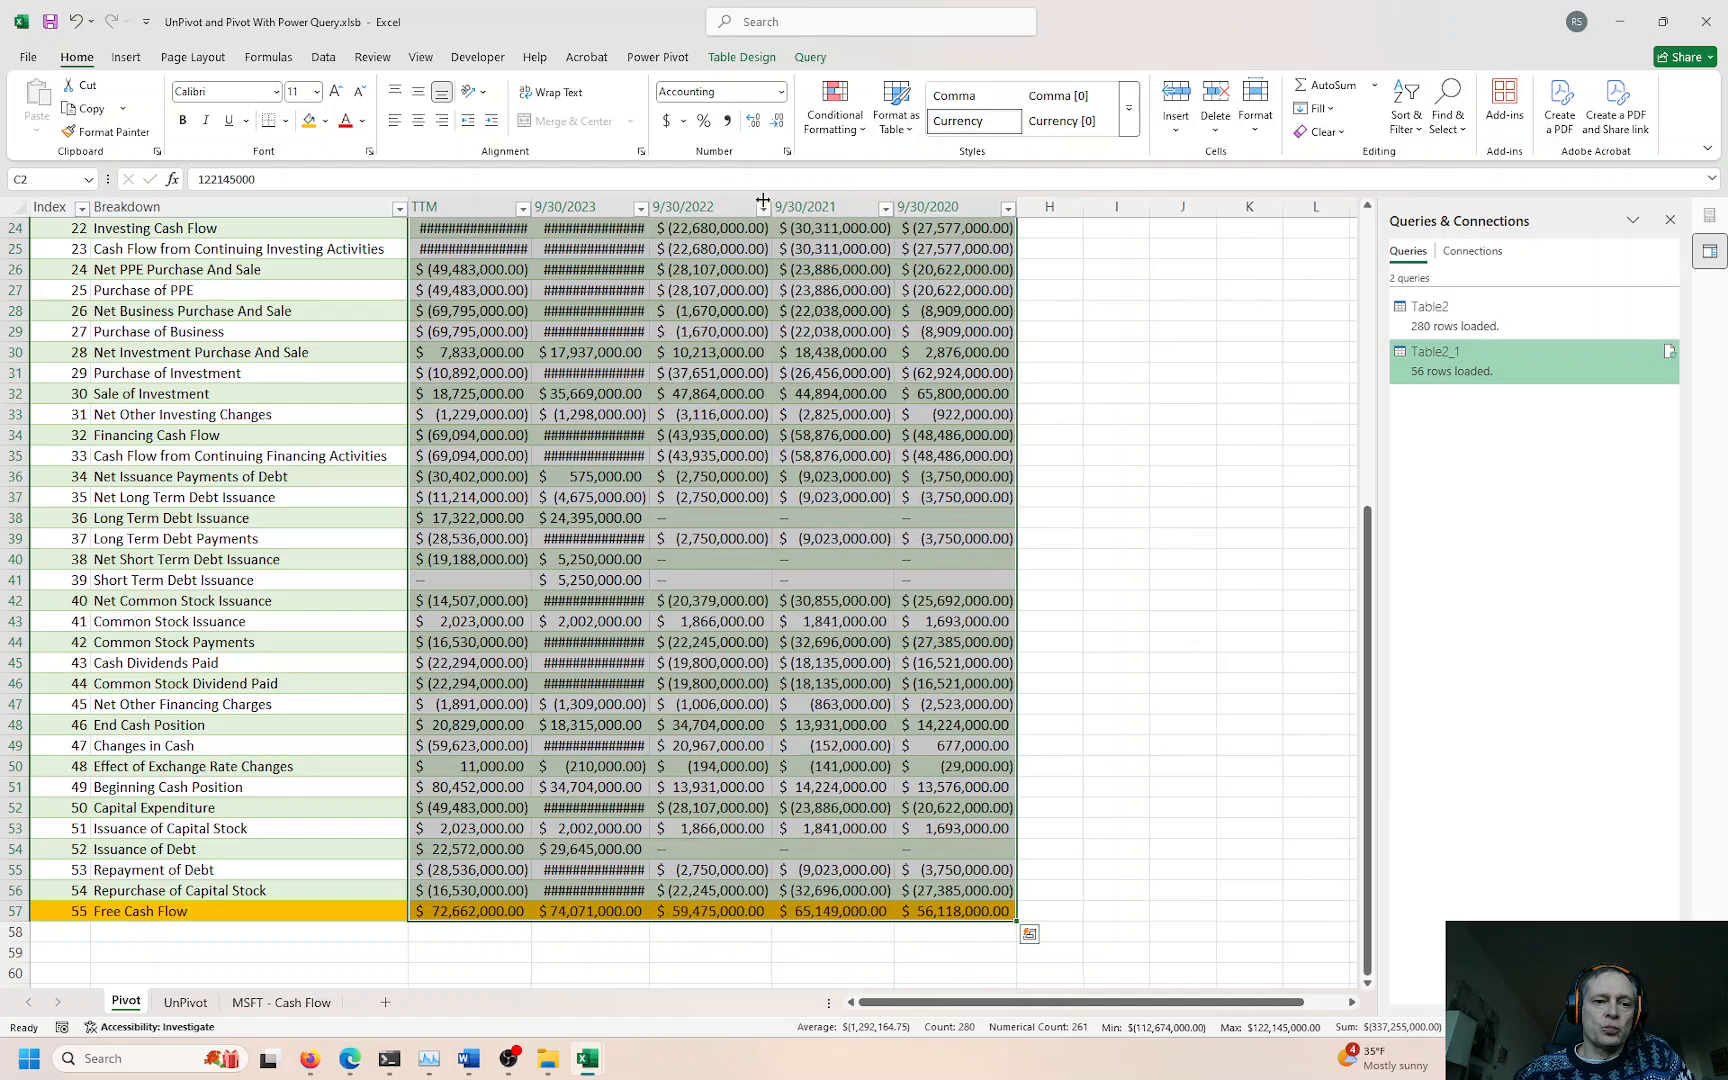
pyautogui.doubleClick(652, 203)
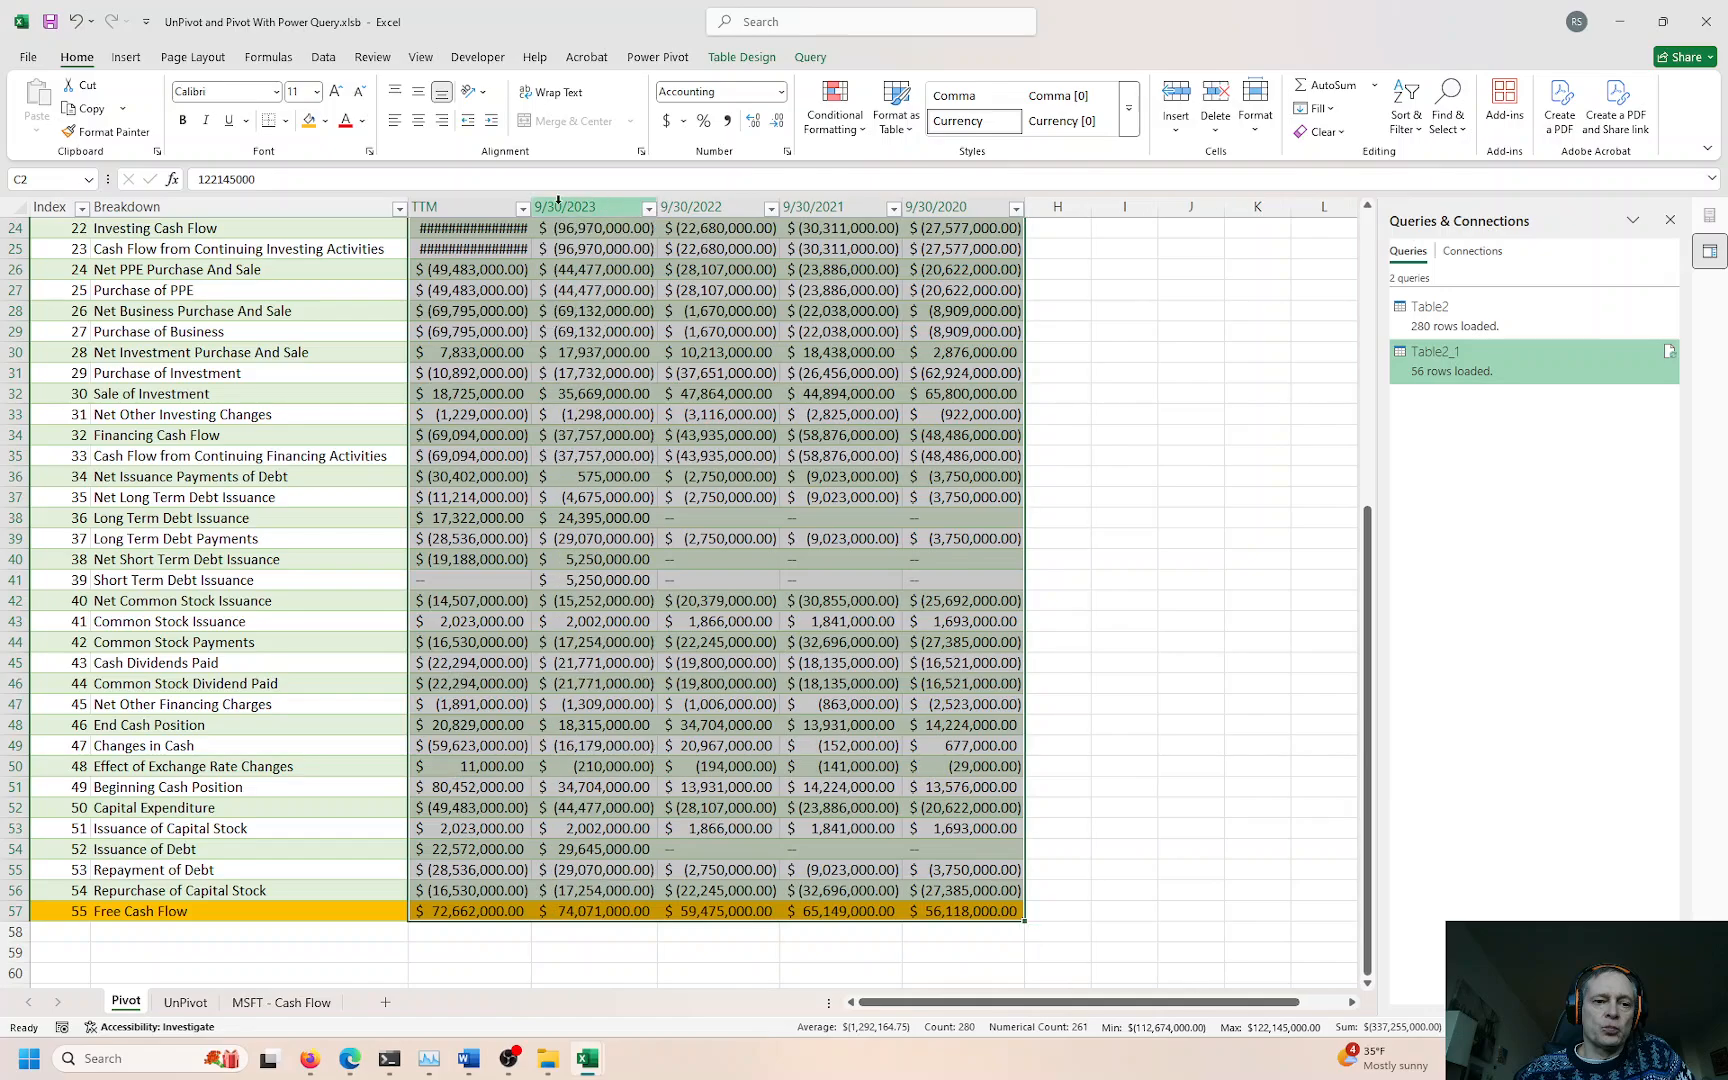
pyautogui.doubleClick(530, 200)
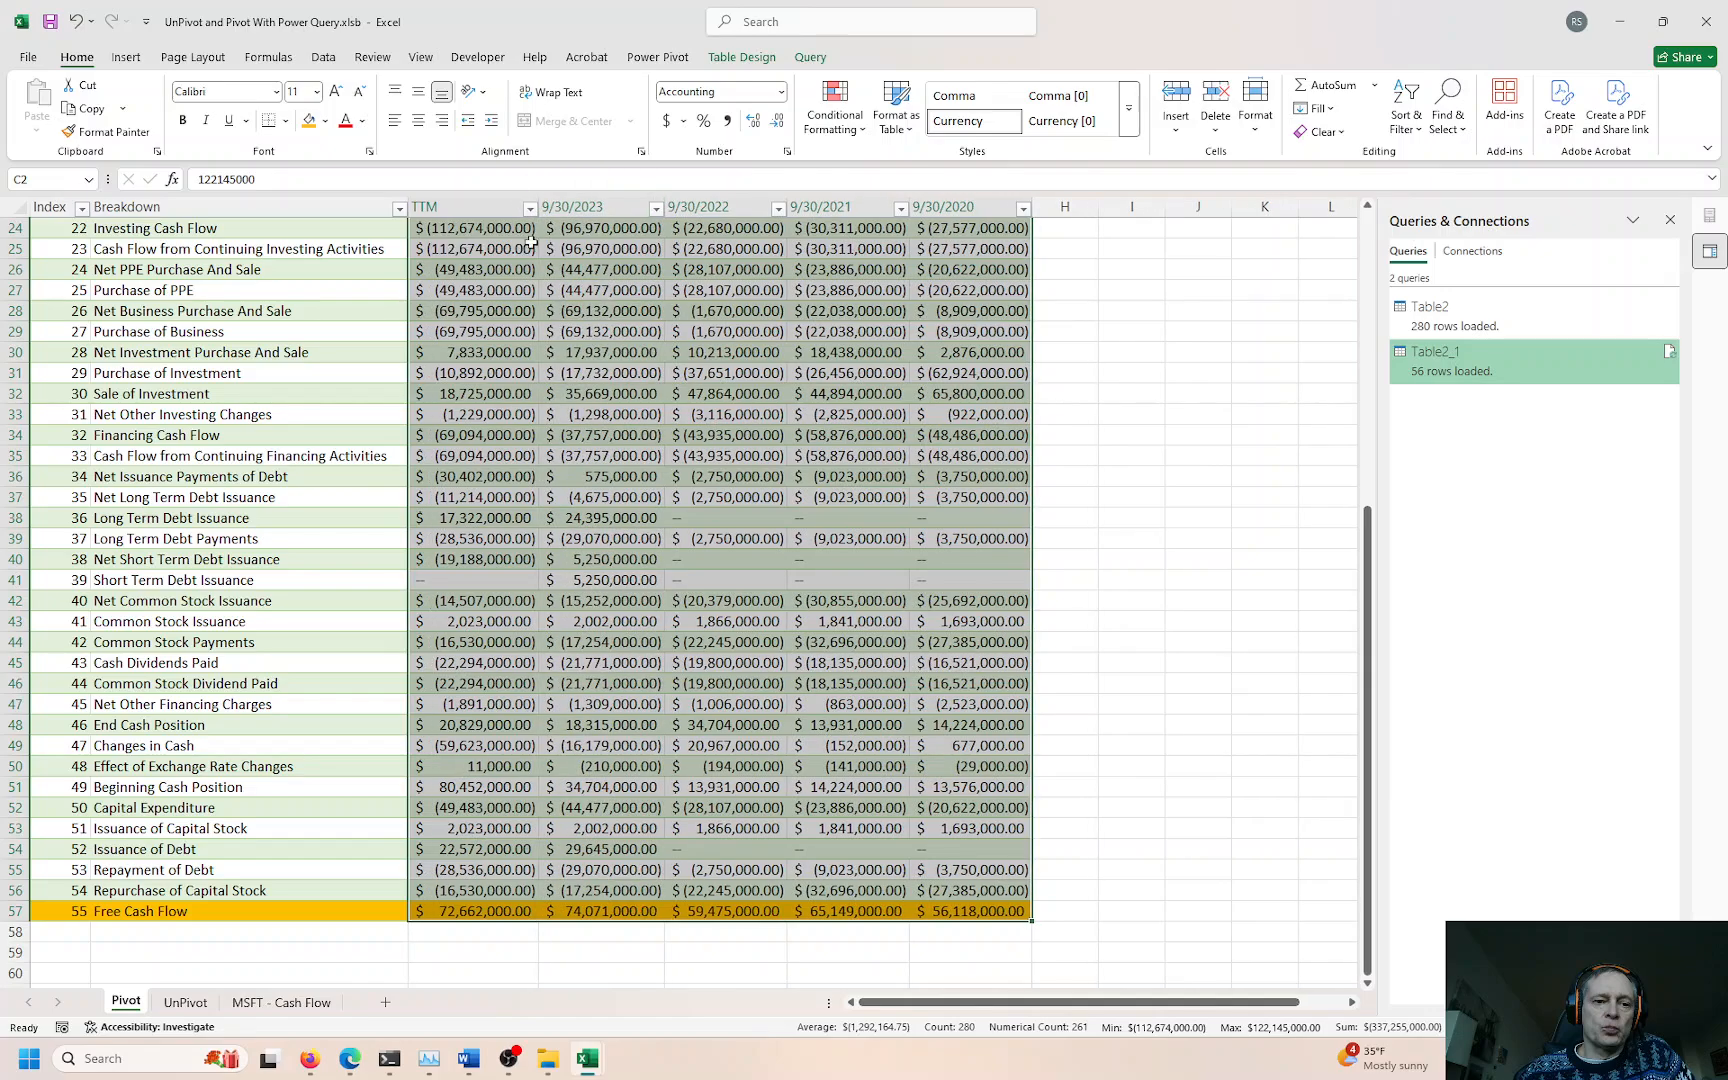
pyautogui.click(503, 912)
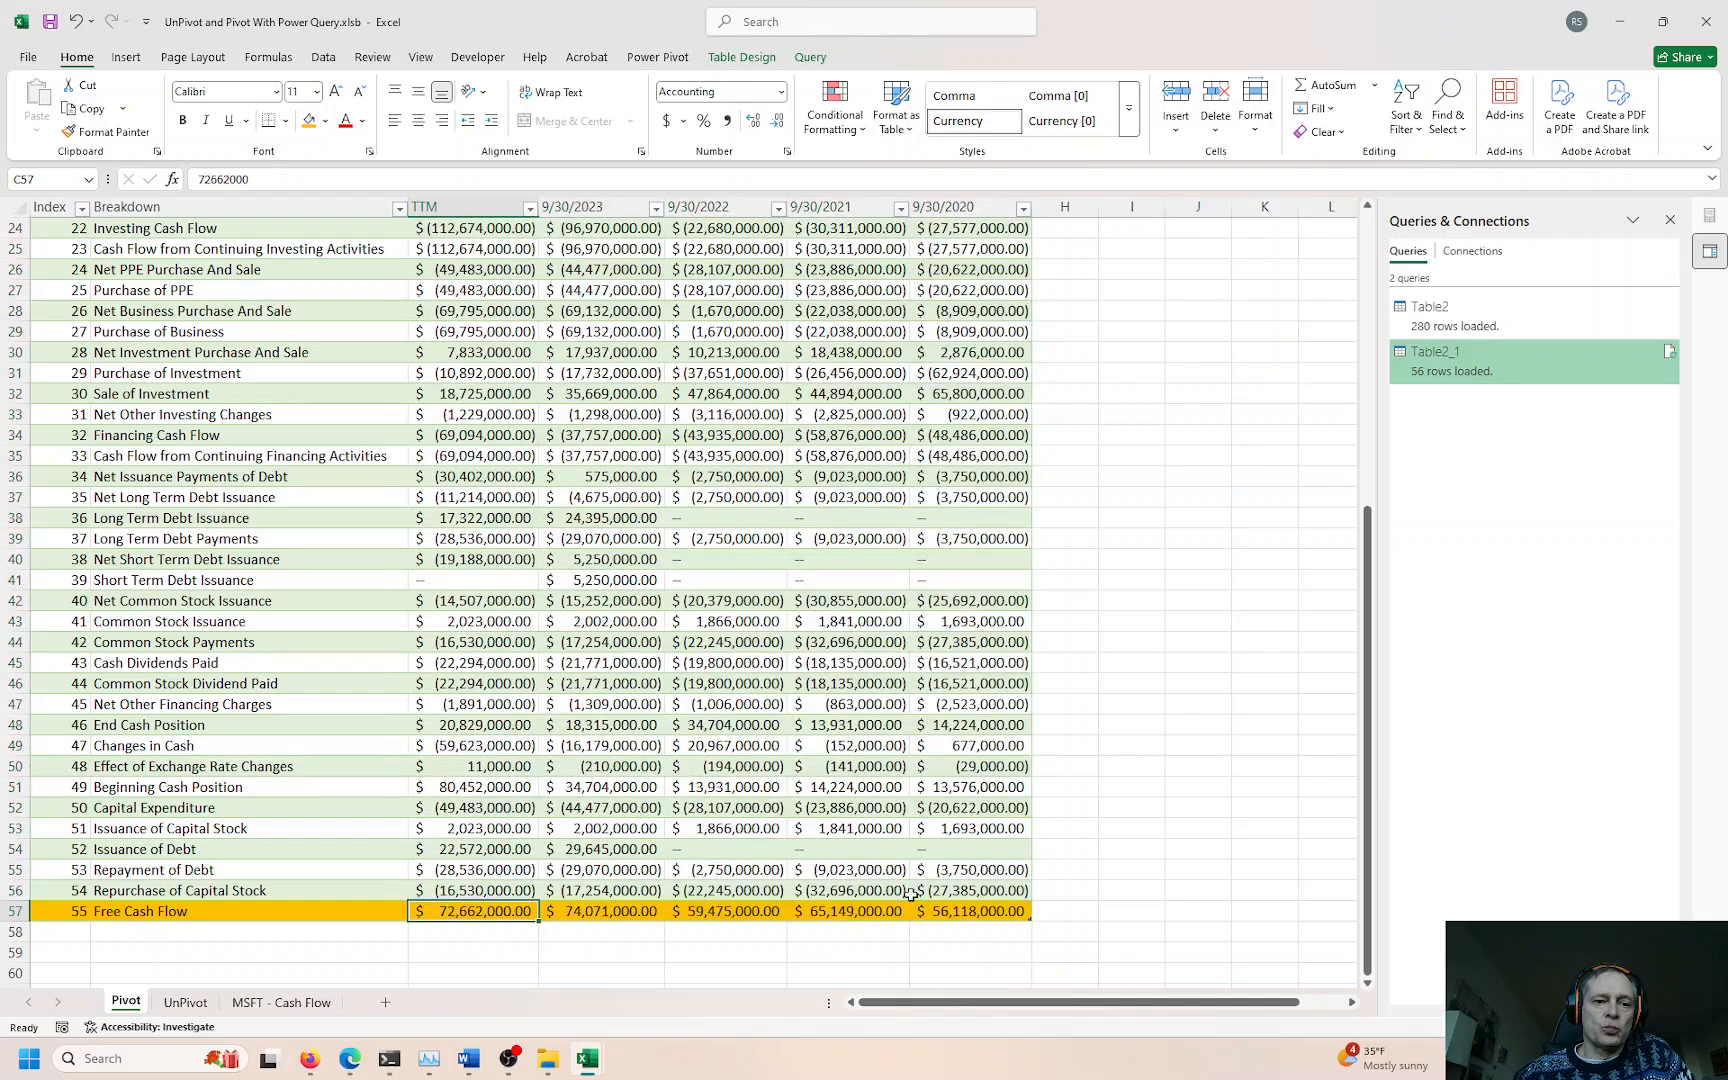
# Step: Compare the Free Cash Flow row on the Pivot and MSFT - Cash Flow sheets, and view the UnPivot sheet before returning to Pivot
pyautogui.click(940, 909)
pyautogui.moveTo(940, 909); pyautogui.dragTo(236, 913)
pyautogui.click(280, 1002)
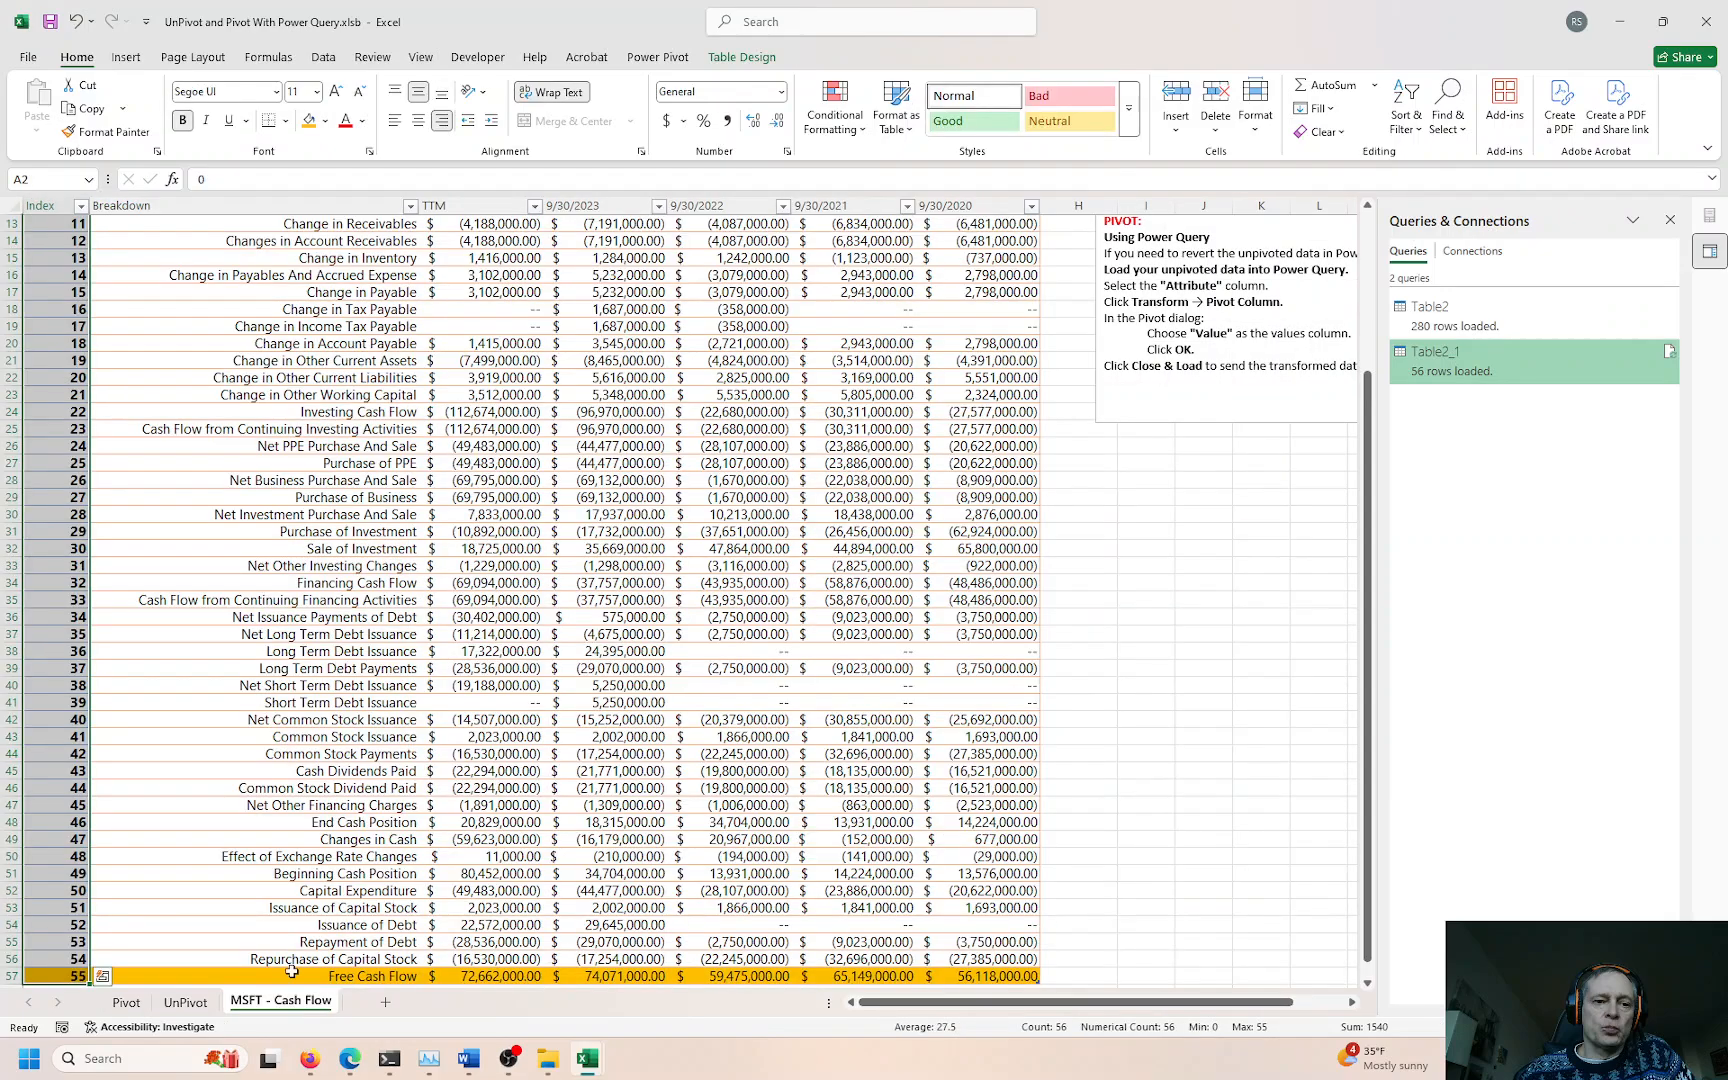
pyautogui.scroll(-5, 397, 821)
pyautogui.moveTo(505, 821); pyautogui.dragTo(1010, 822)
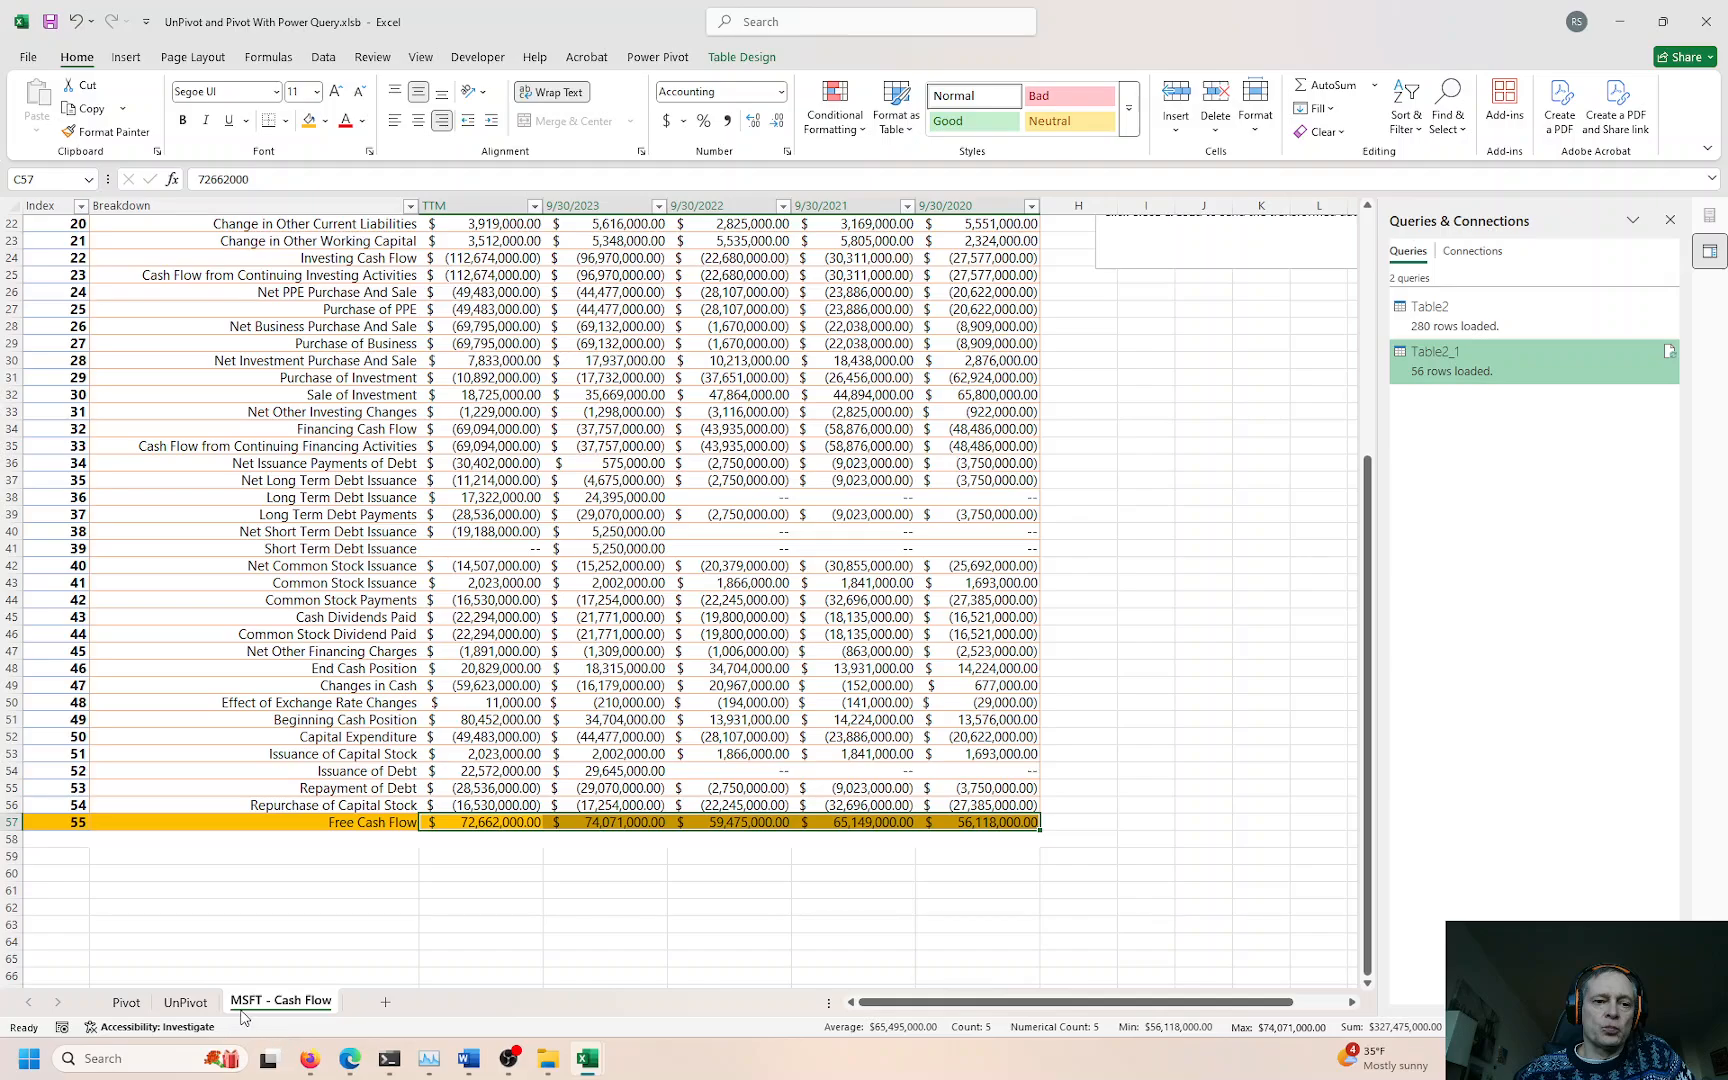
pyautogui.click(323, 785)
pyautogui.hotkey('ctrl', 'Up')
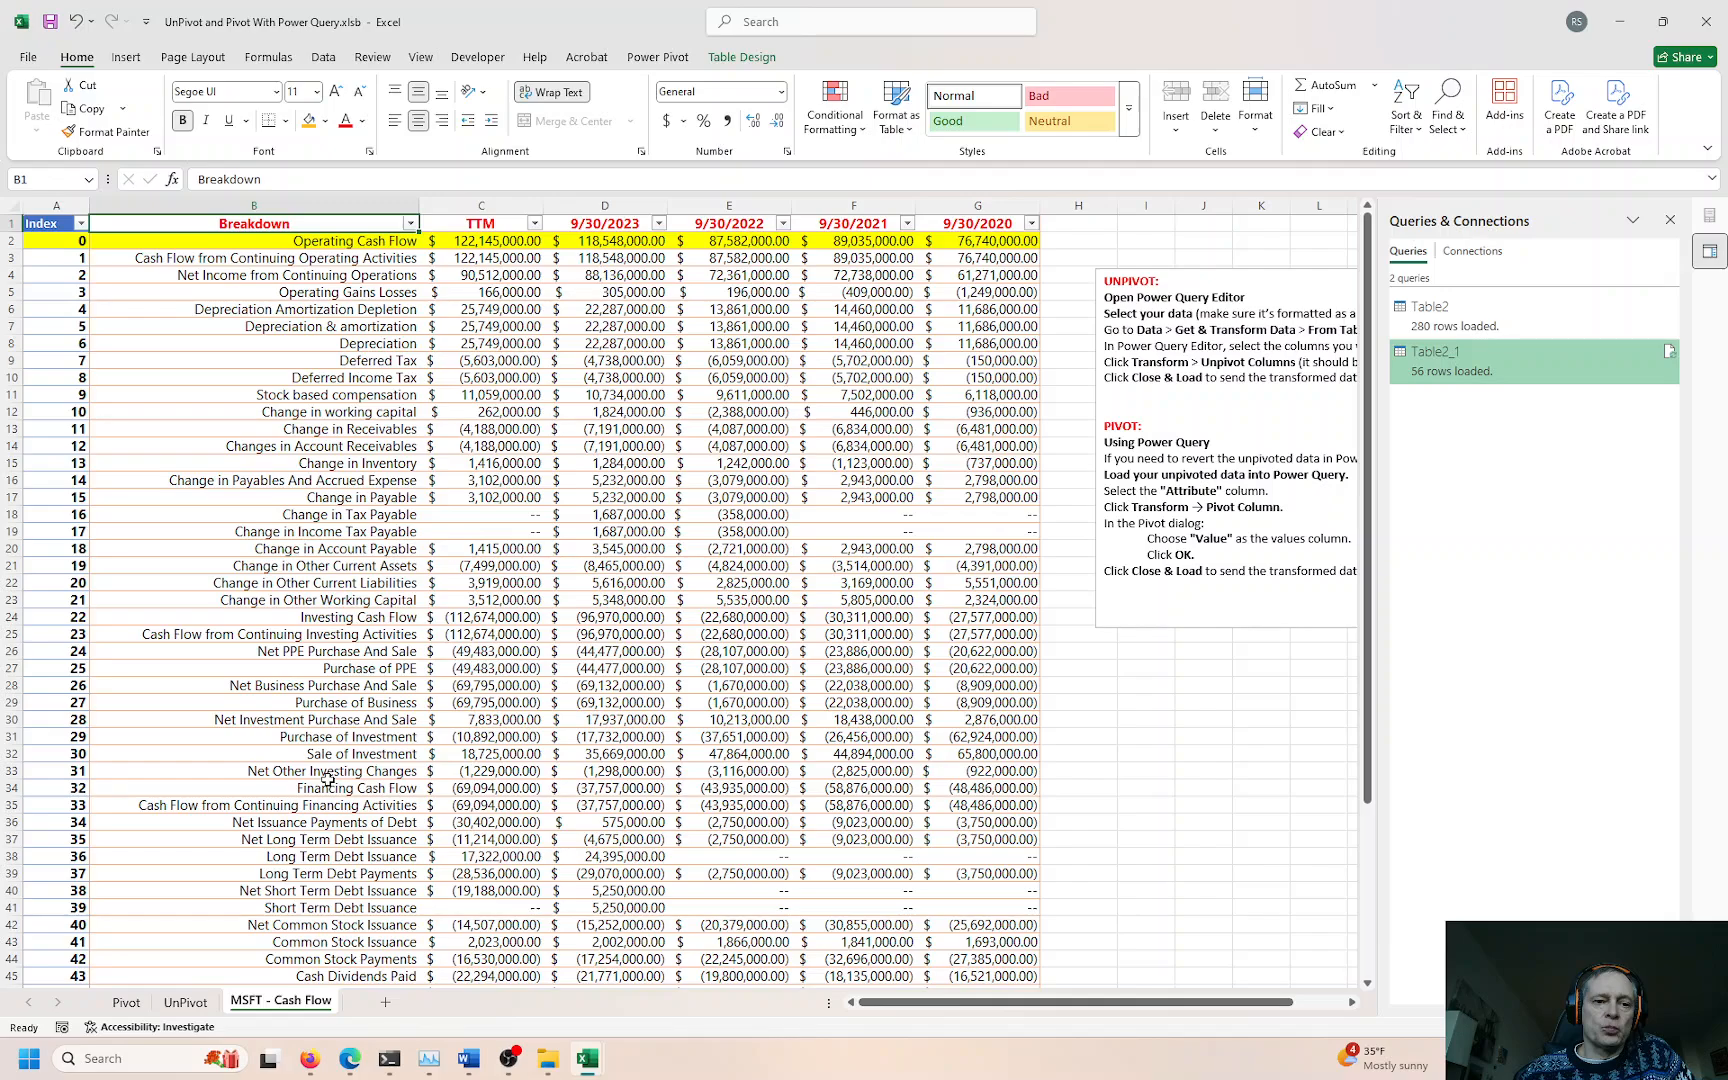
pyautogui.click(186, 1002)
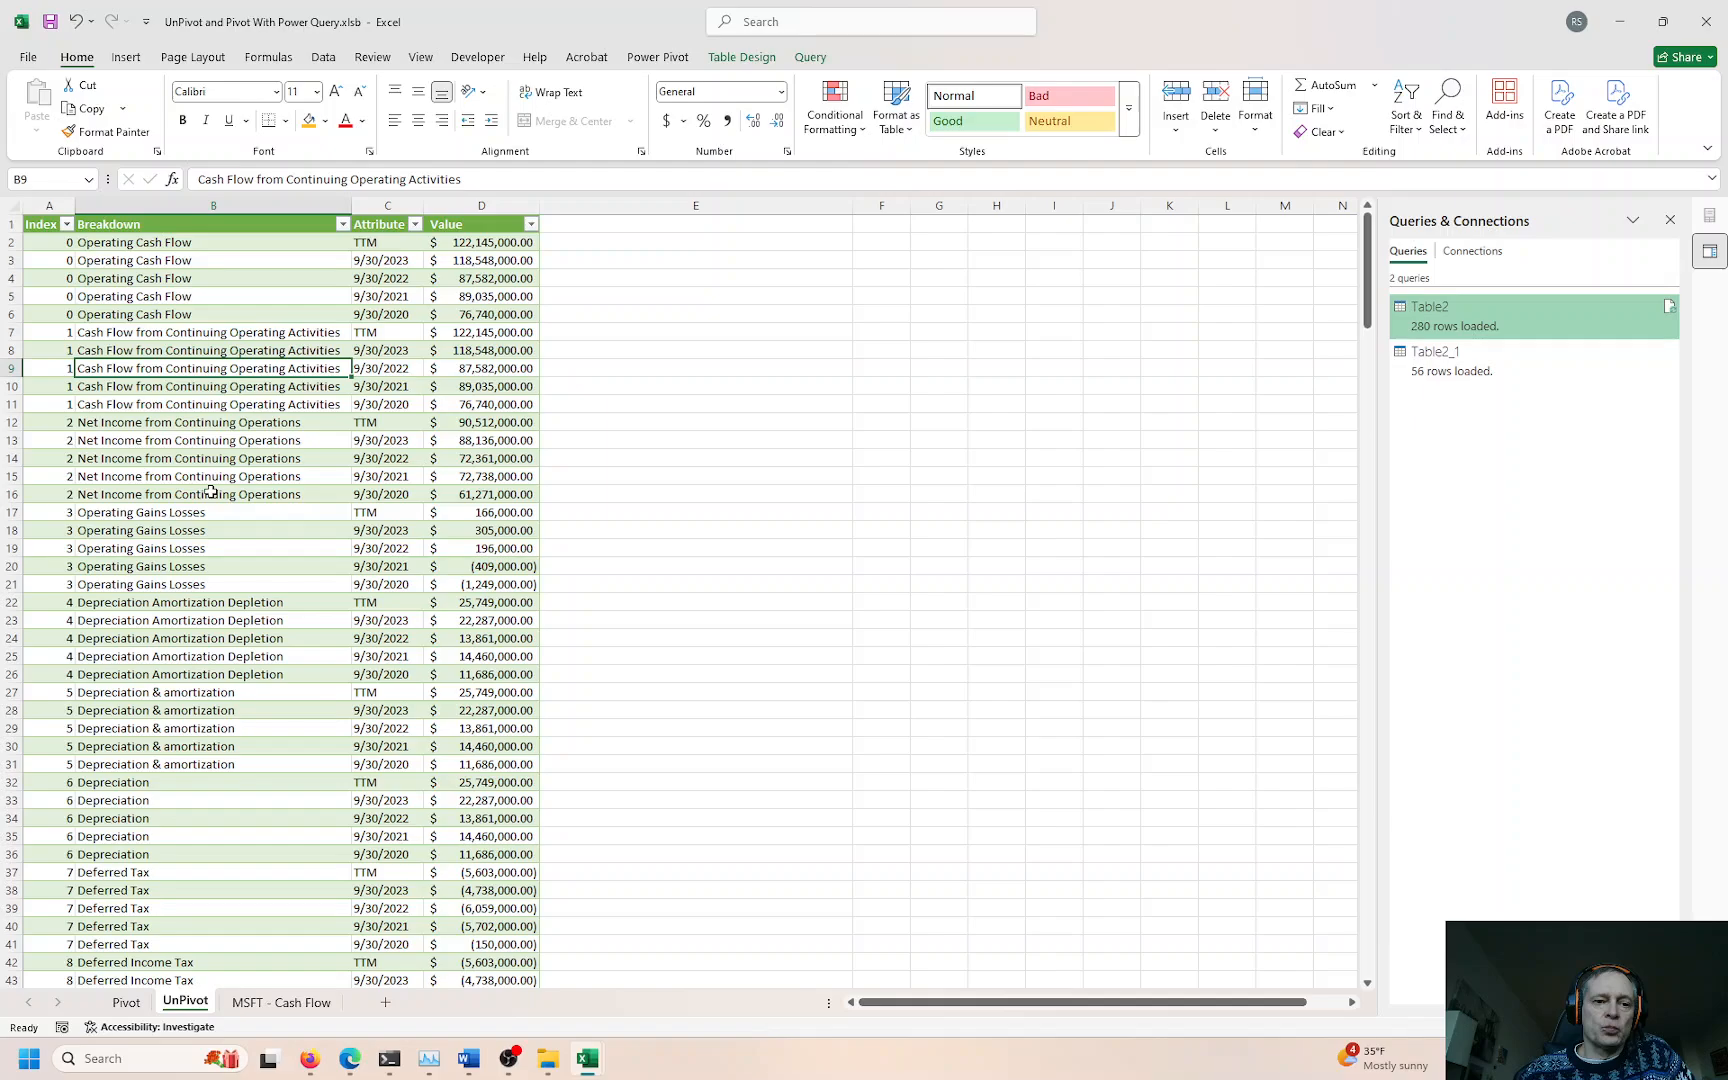
pyautogui.click(124, 1002)
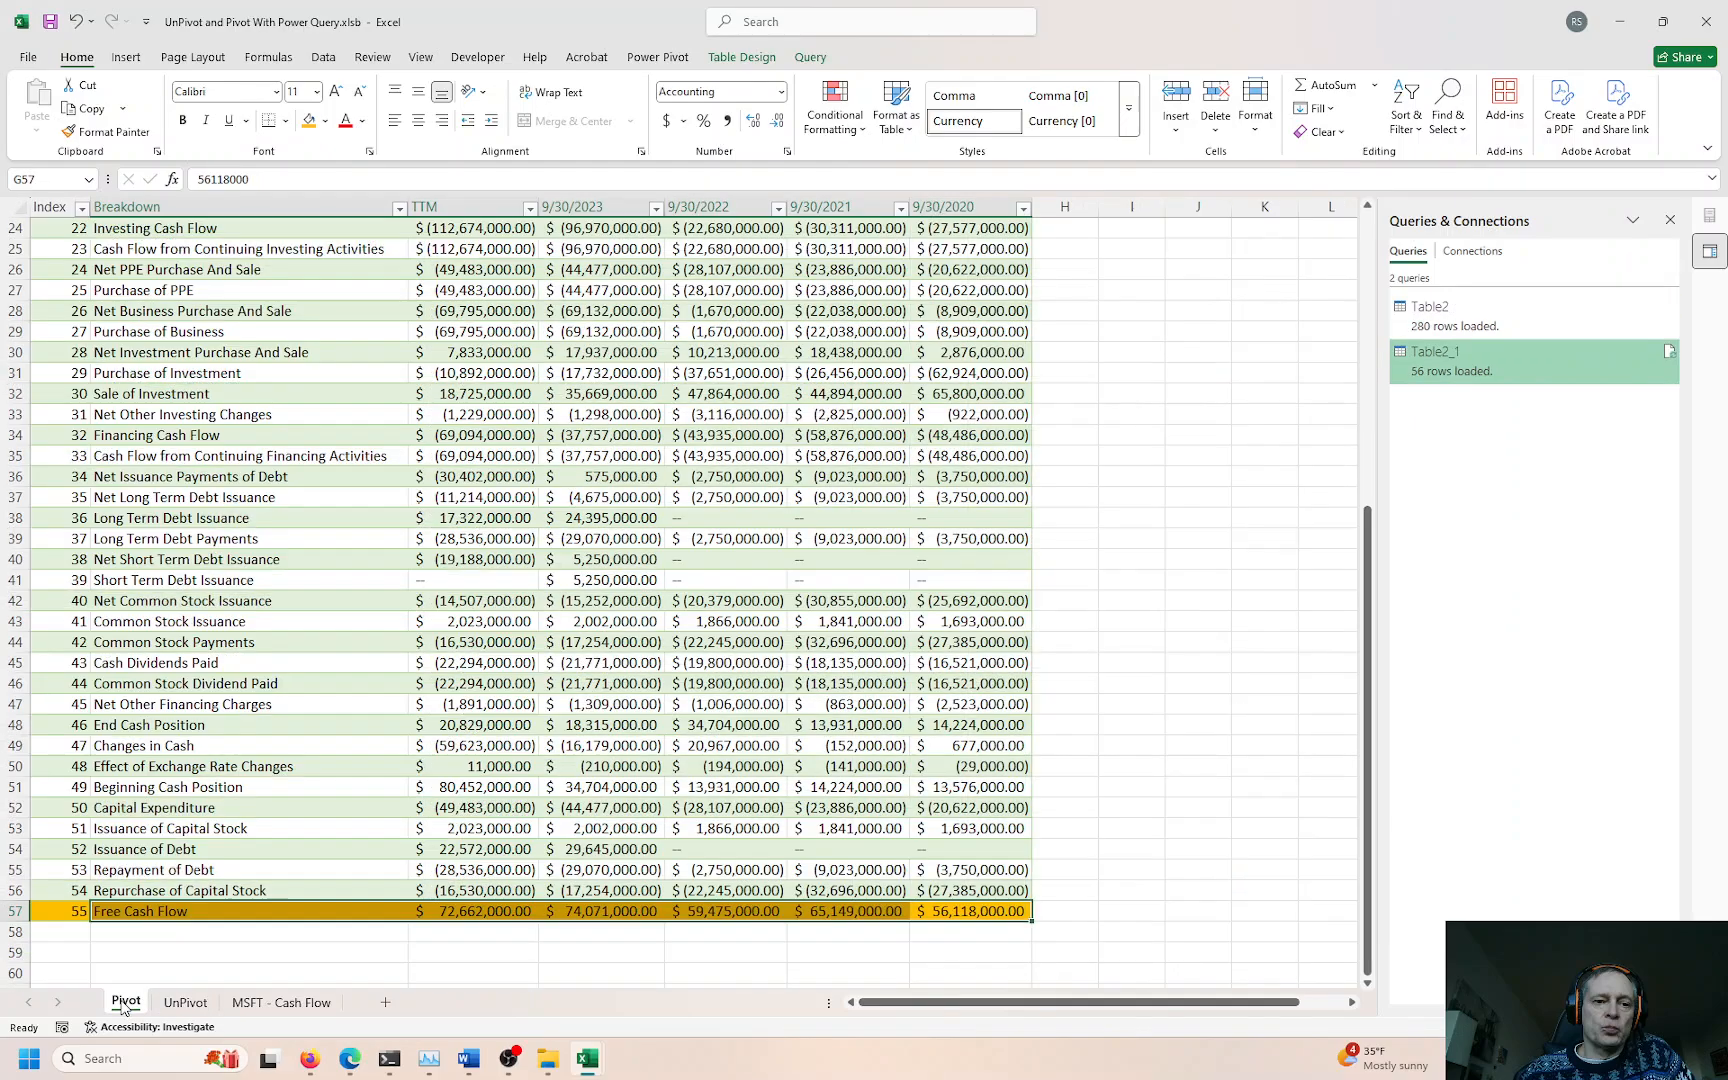
# Step: Return to the start of the Pivot sheet's table and select the Operating Cash Flow label
pyautogui.middleClick(238, 750)
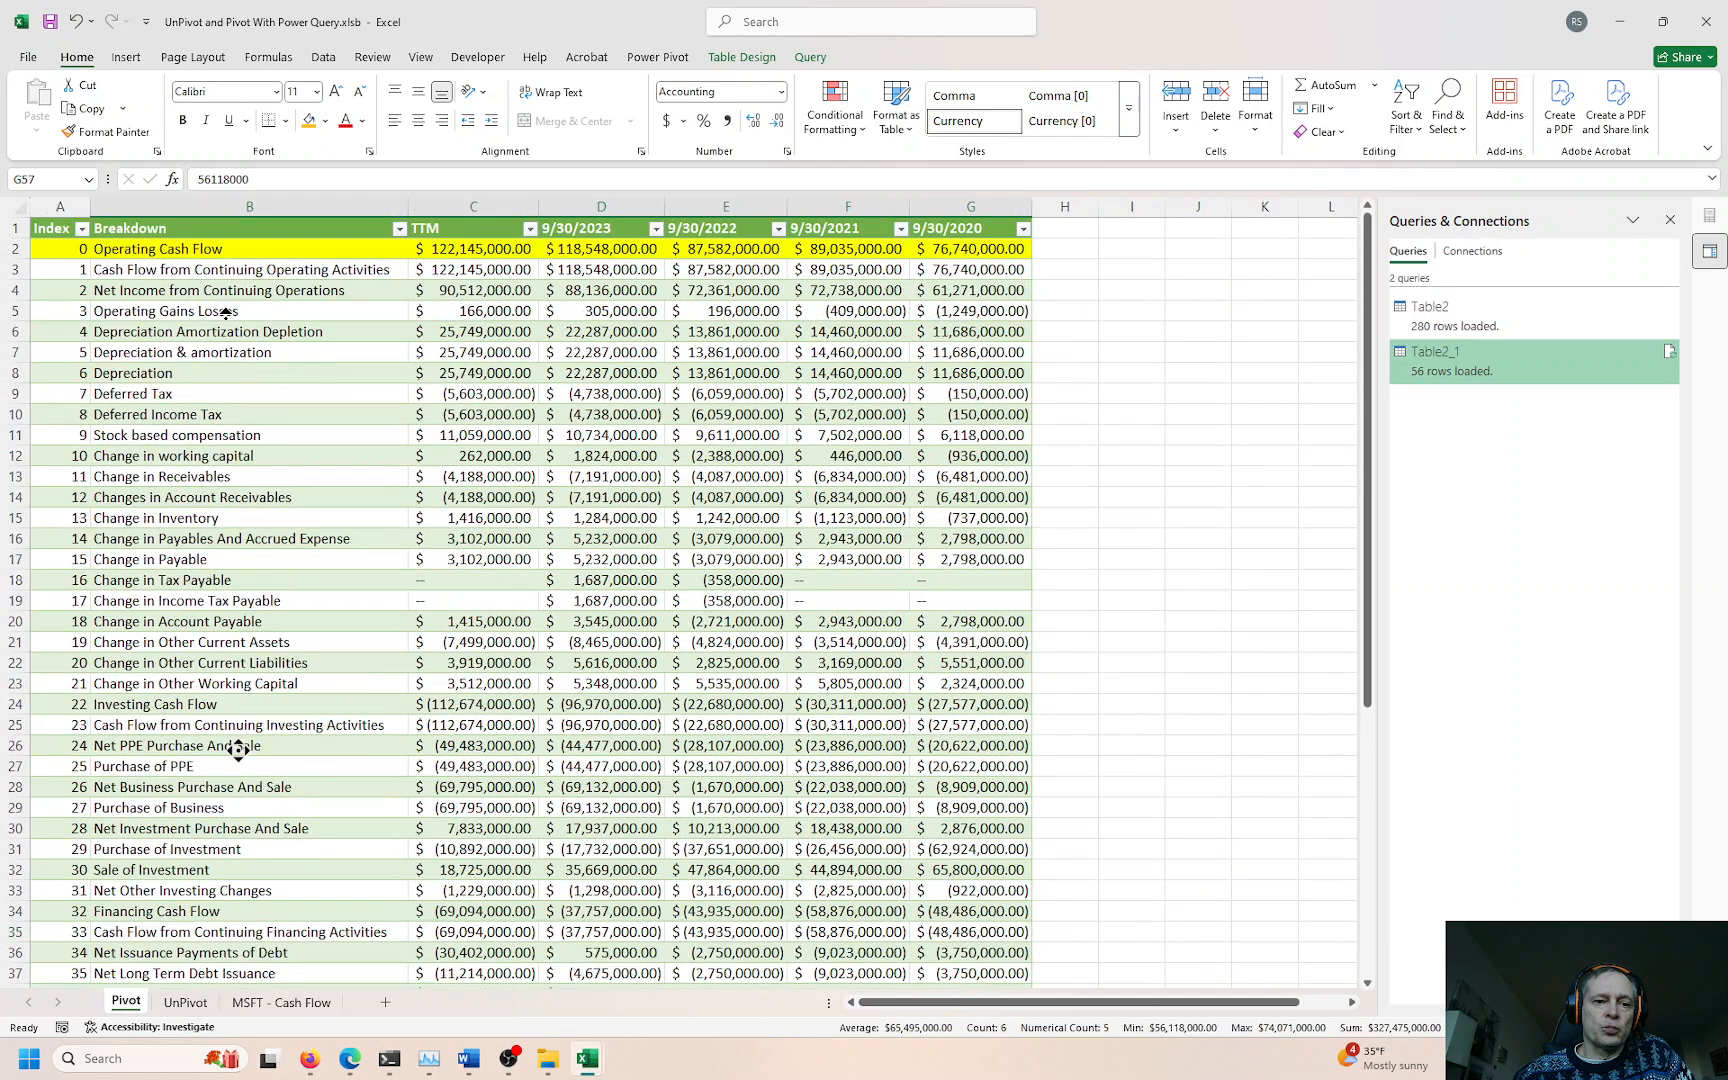
pyautogui.middleClick(226, 314)
pyautogui.click(314, 244)
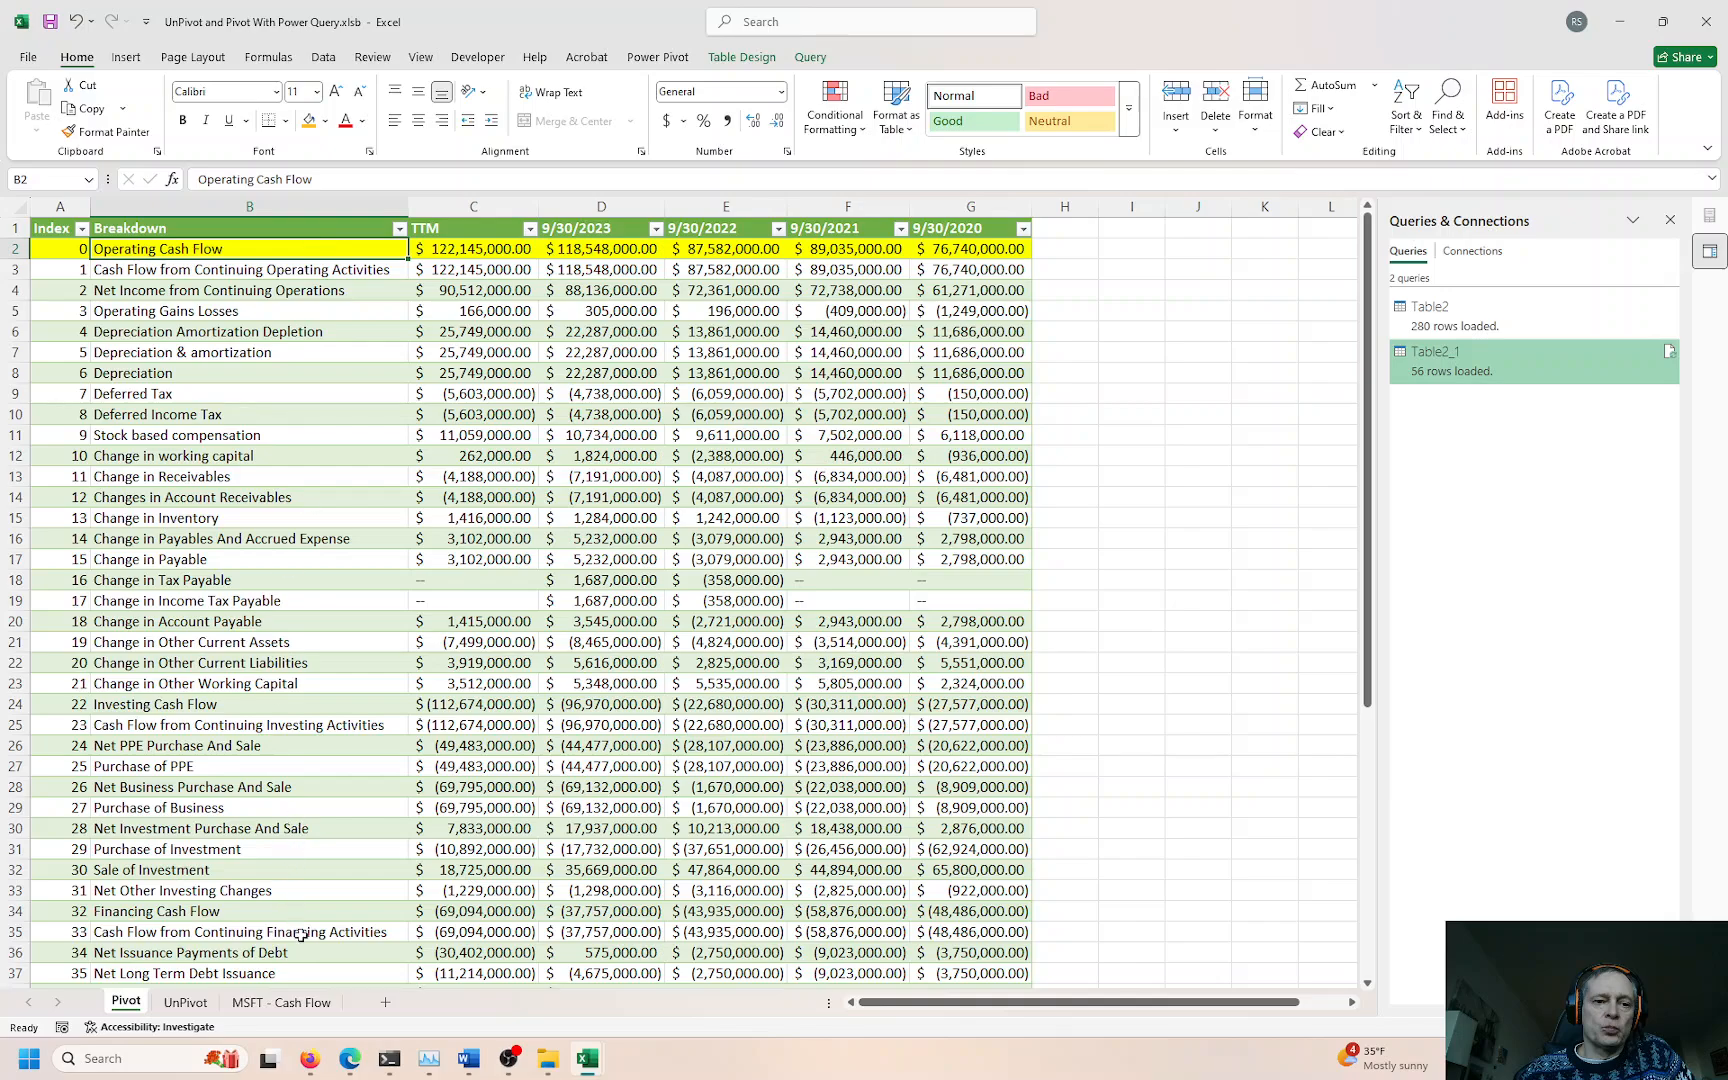
# Step: Switch to Firefox, examine the Operating Cash Flow row of Microsoft's cash flow statement on Yahoo Finance, and return to the Excel workbook
pyautogui.moveTo(347, 1066)
pyautogui.moveTo(329, 976)
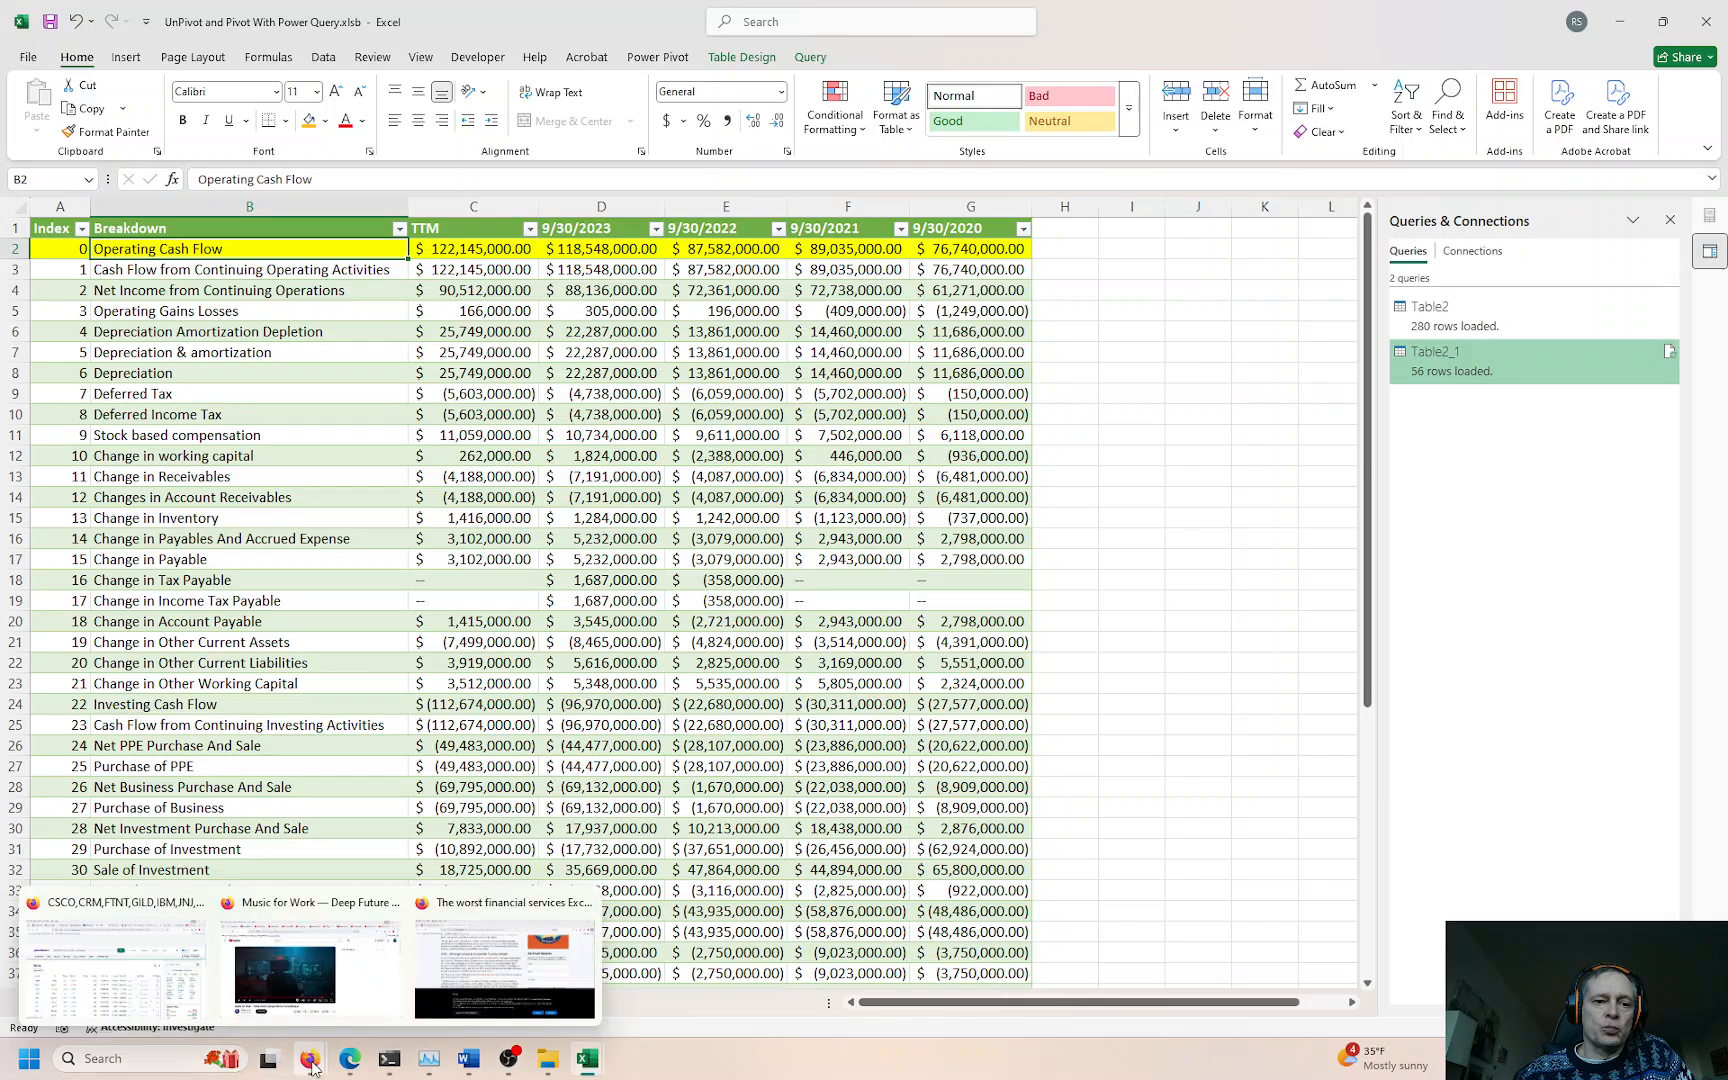
pyautogui.click(295, 664)
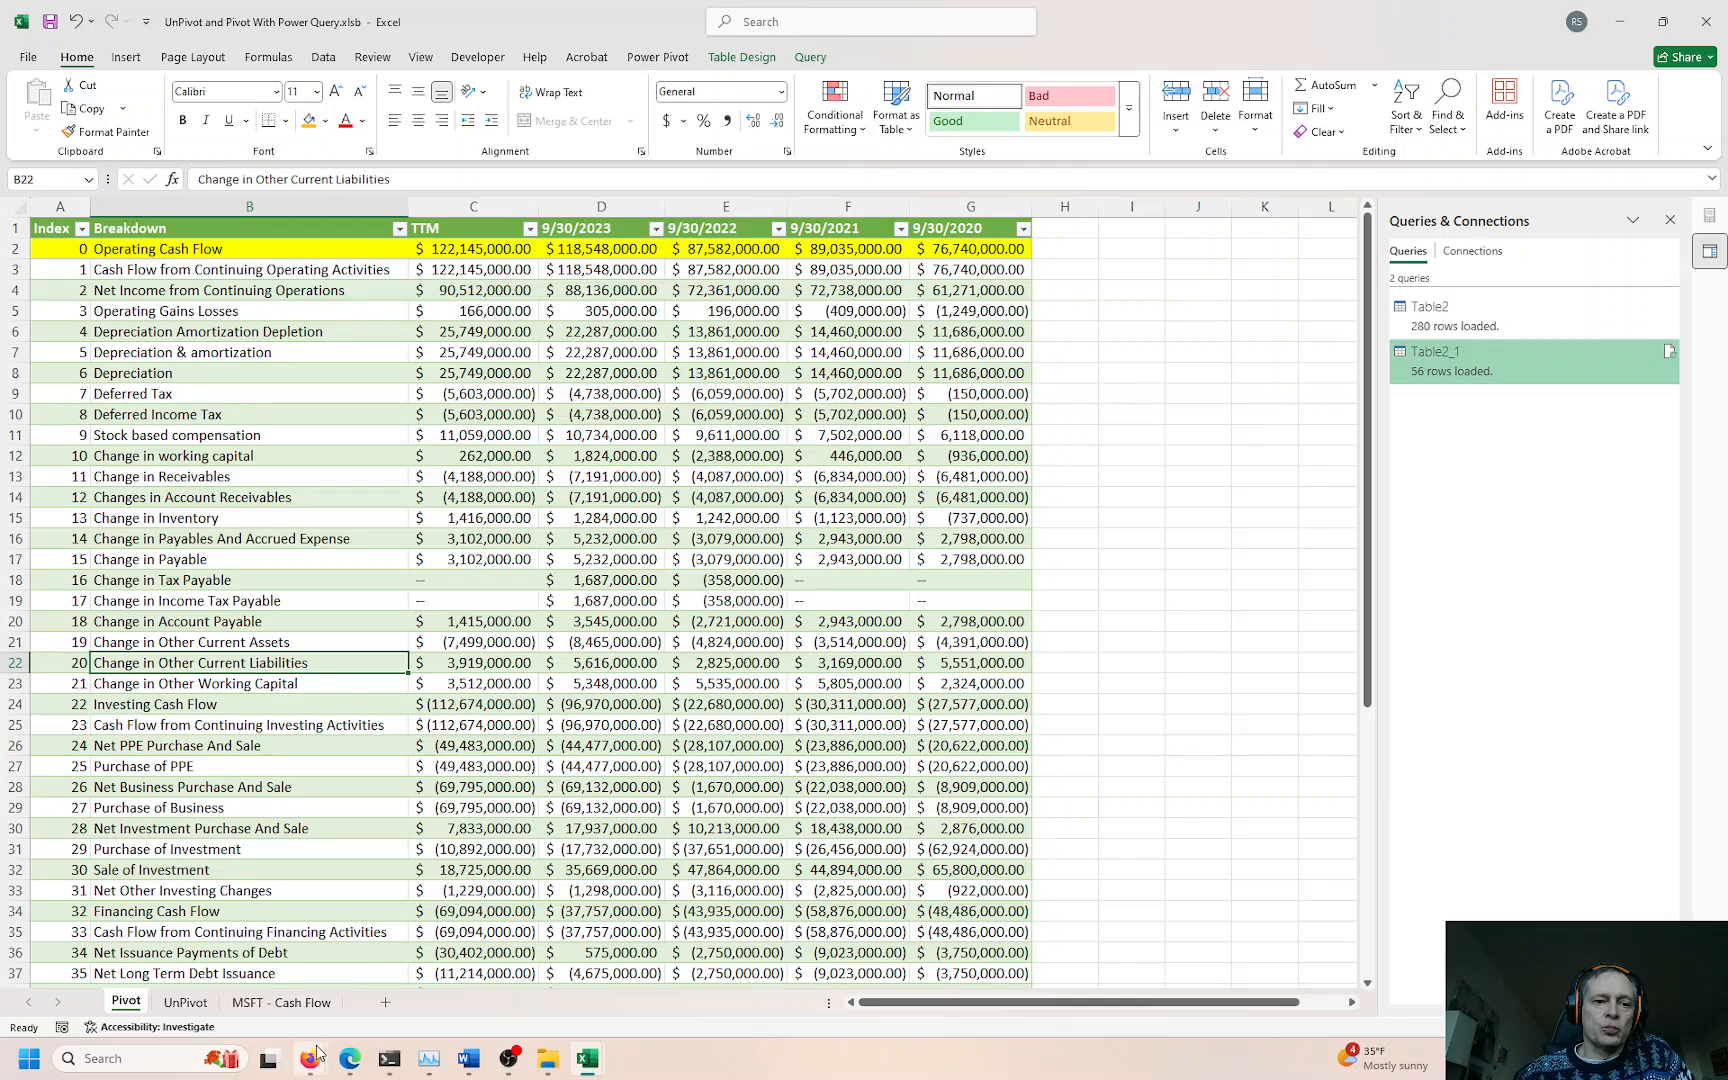
pyautogui.moveTo(318, 1056)
pyautogui.click(570, 955)
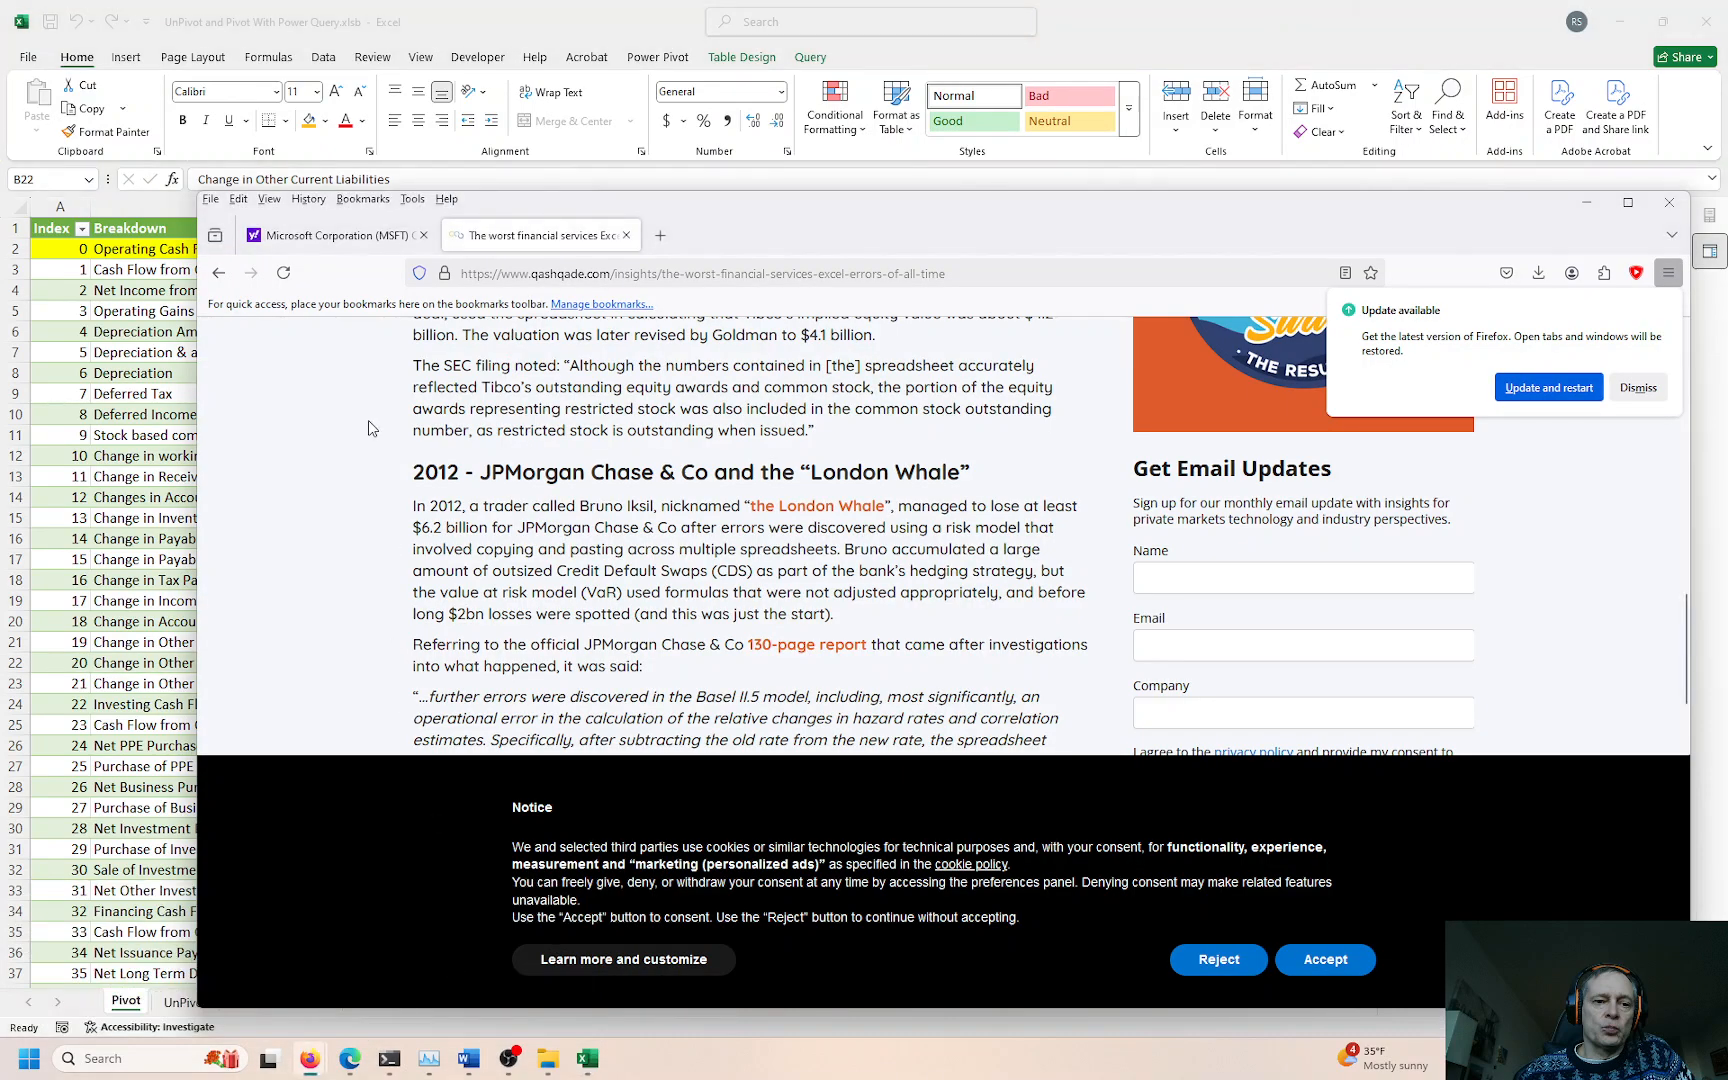
pyautogui.click(325, 236)
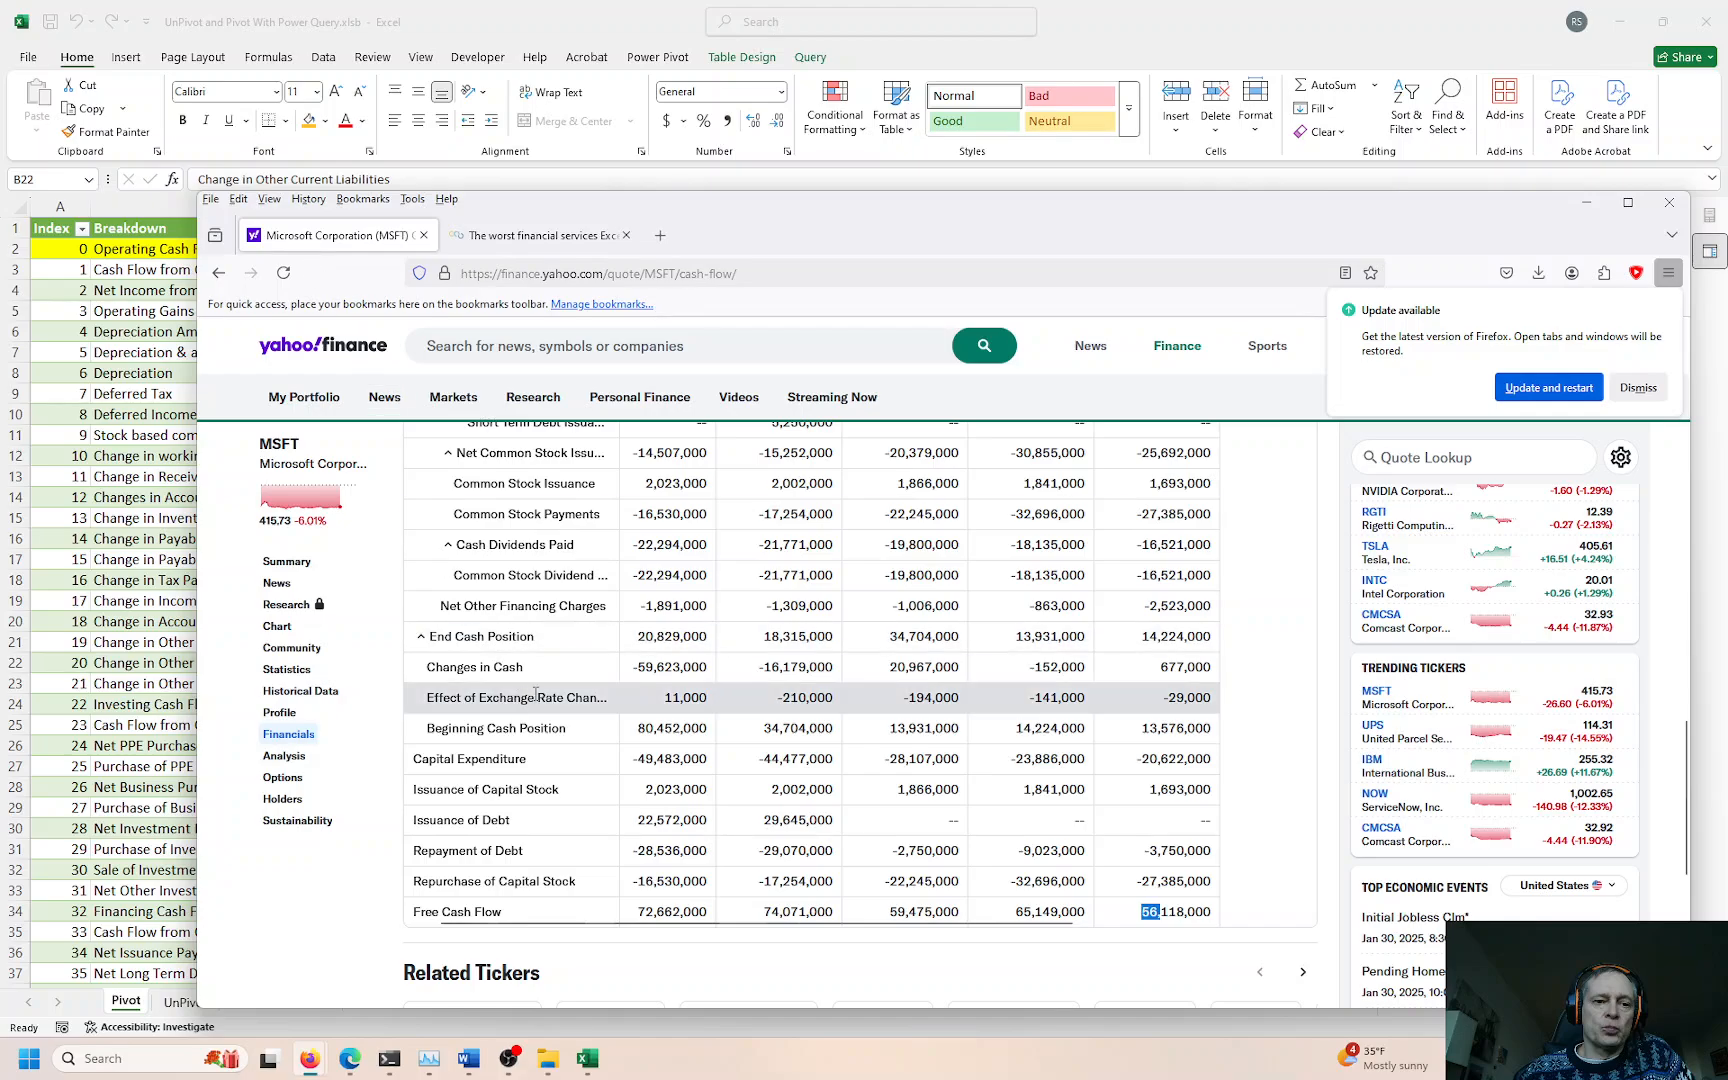
pyautogui.scroll(15, 537, 693)
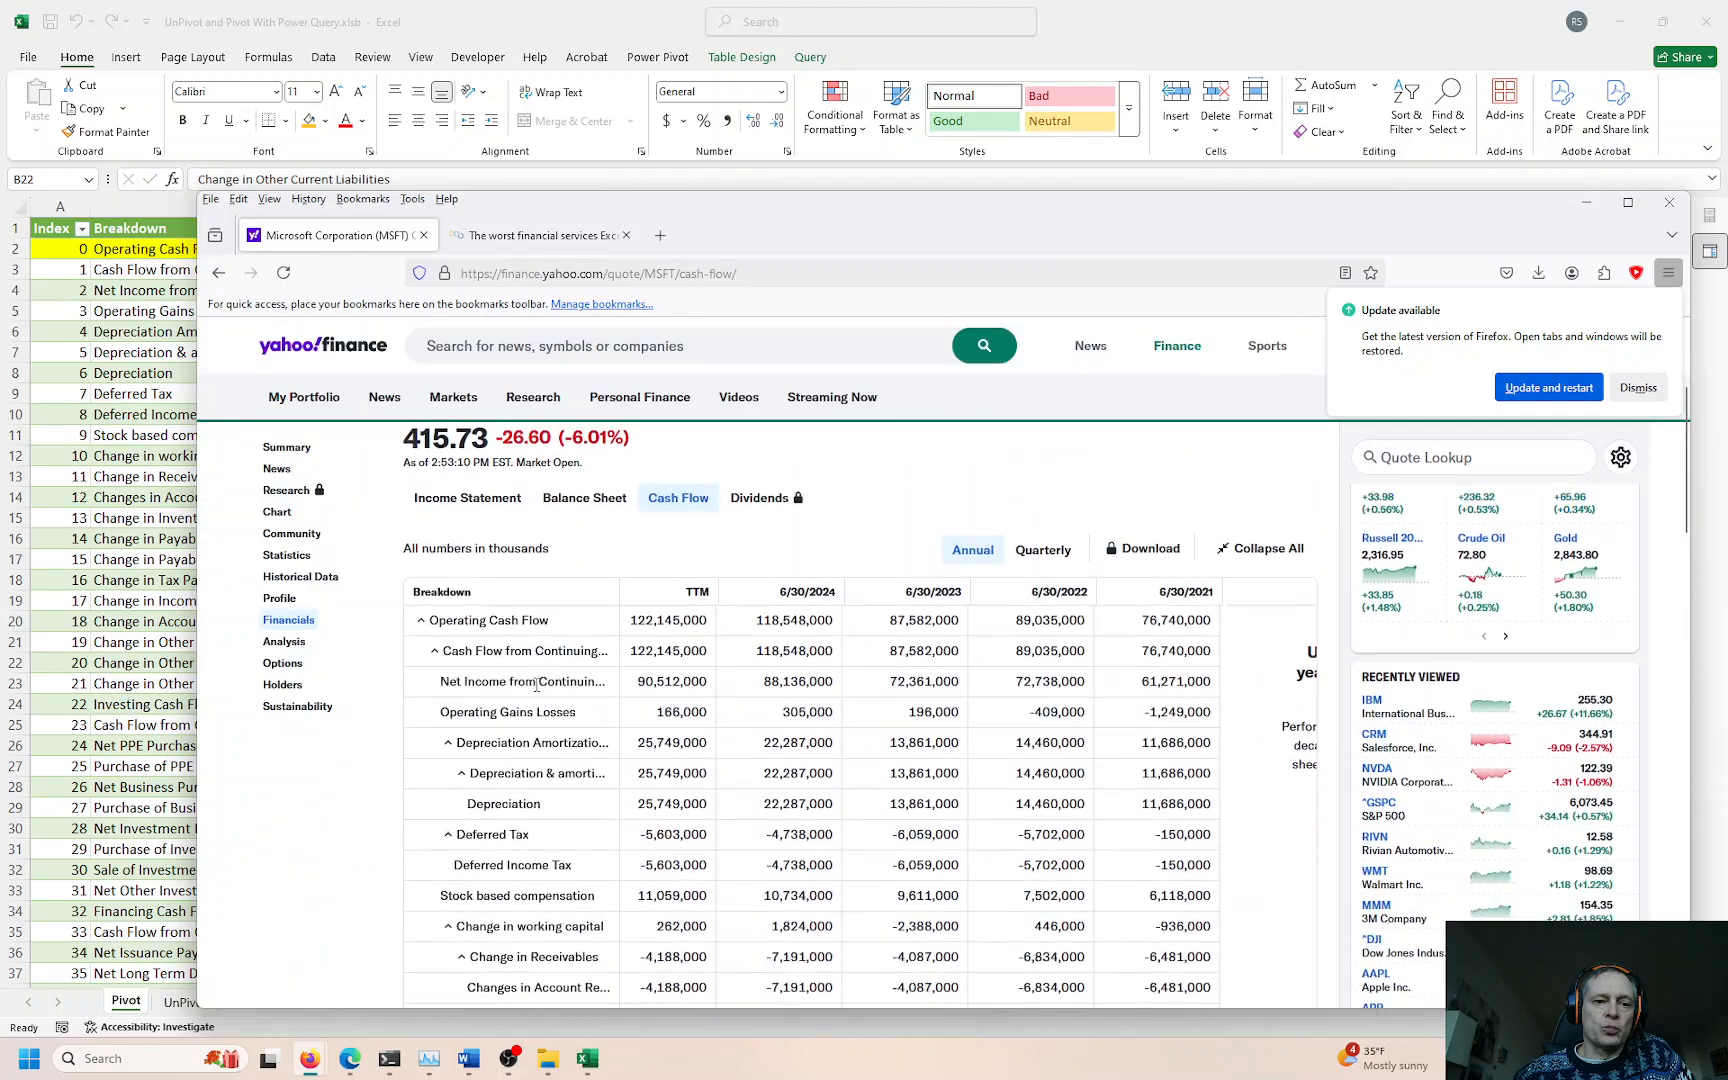
pyautogui.scroll(-1, 537, 685)
pyautogui.moveTo(410, 481); pyautogui.dragTo(1140, 563)
pyautogui.click(1129, 561)
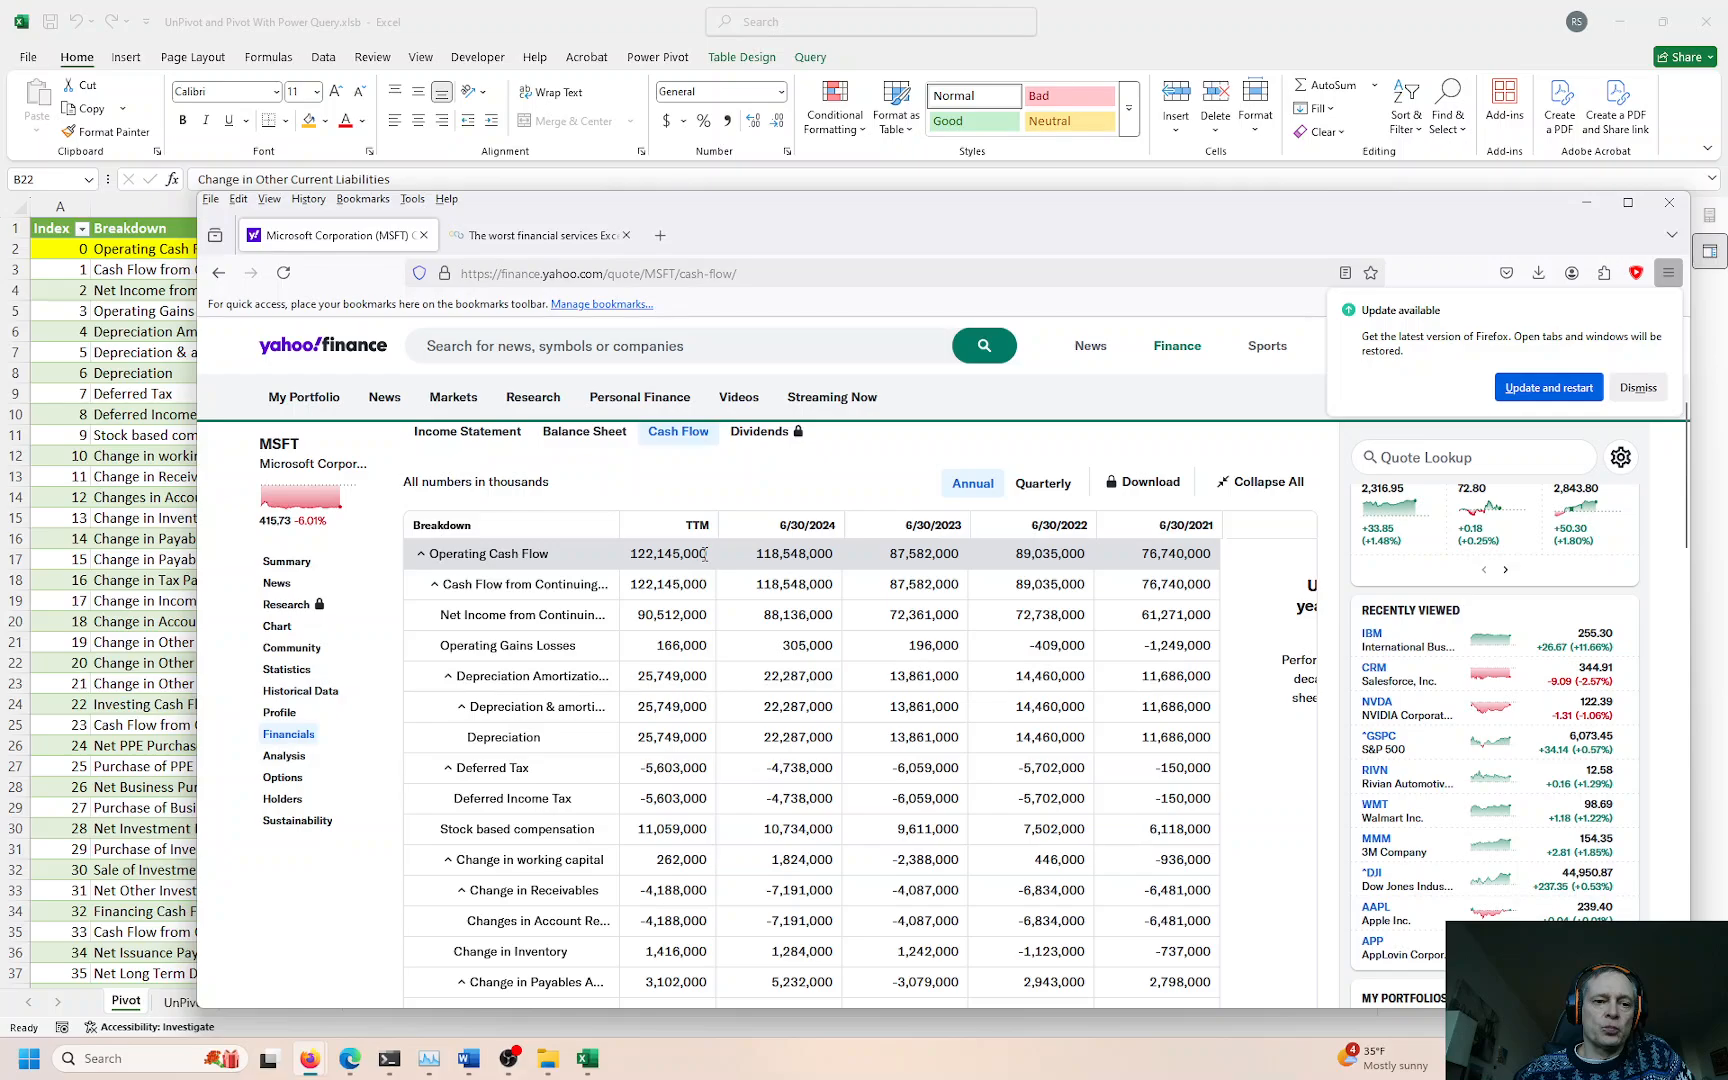
pyautogui.click(135, 729)
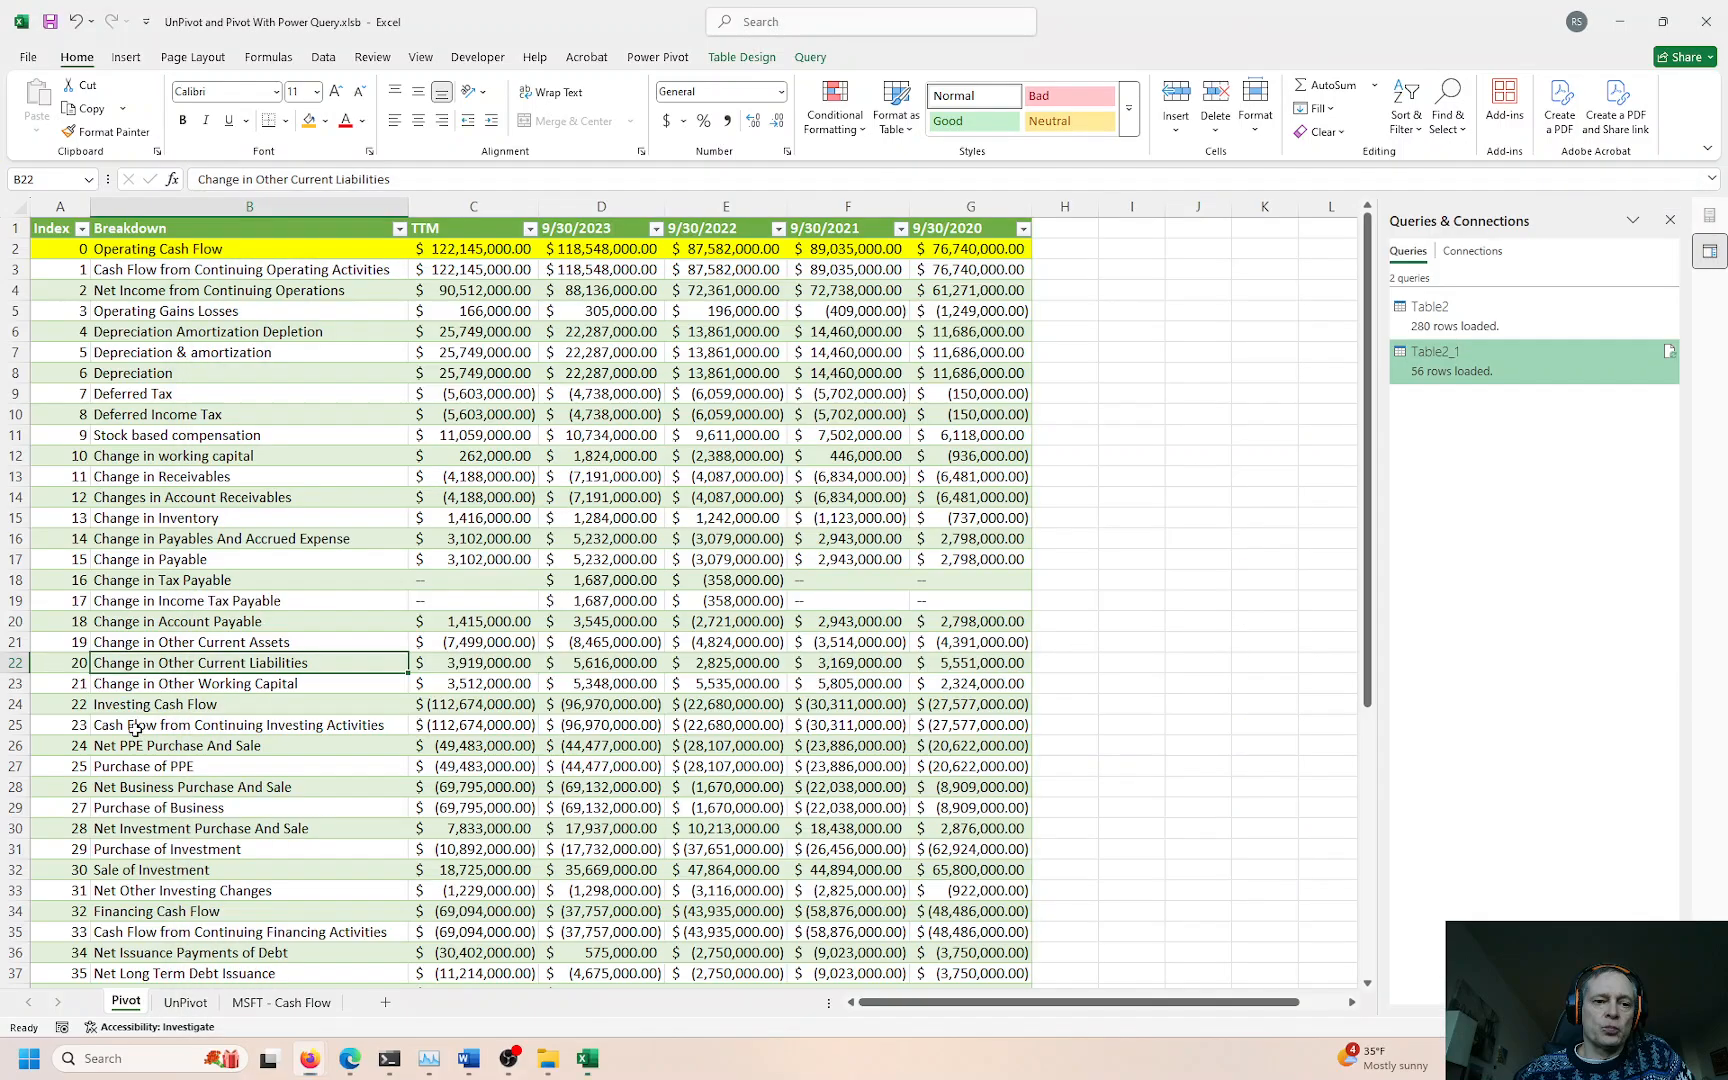
# Step: Compare the table layouts on the UnPivot, MSFT - Cash Flow and Pivot sheets, ending on the original sheet's Operating Cash Flow label
pyautogui.click(185, 1002)
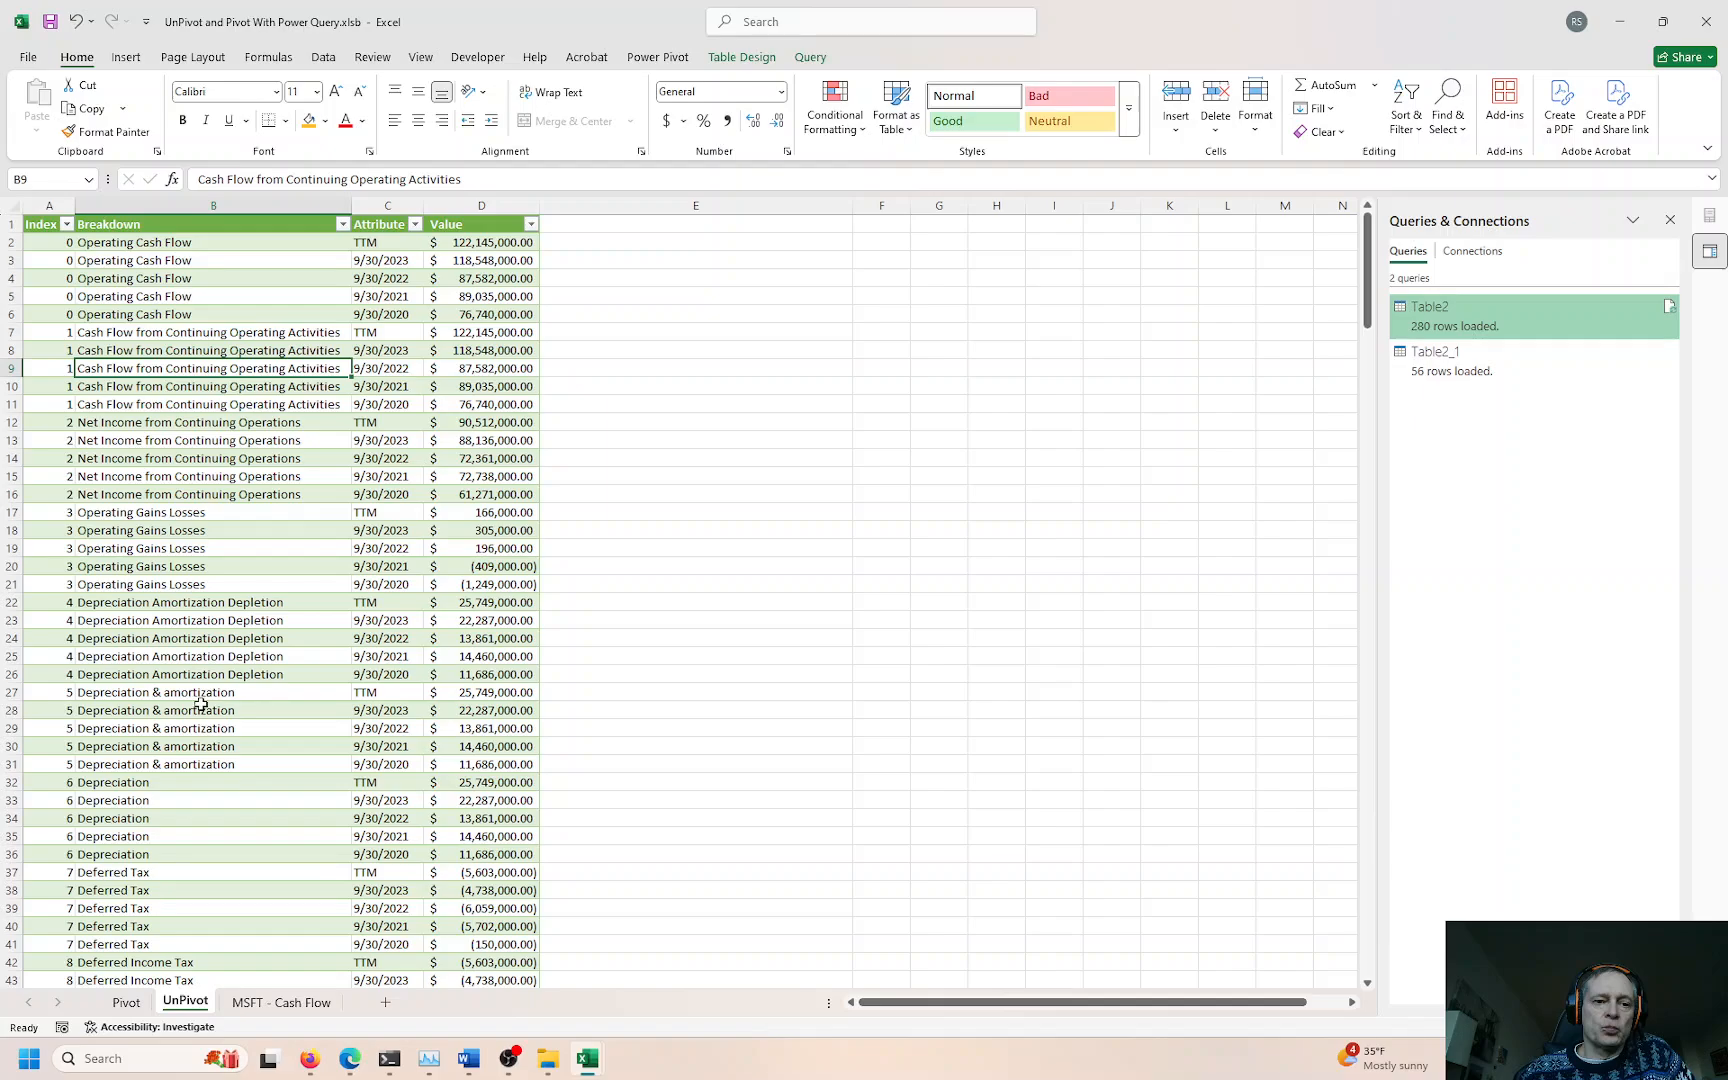
pyautogui.click(240, 1004)
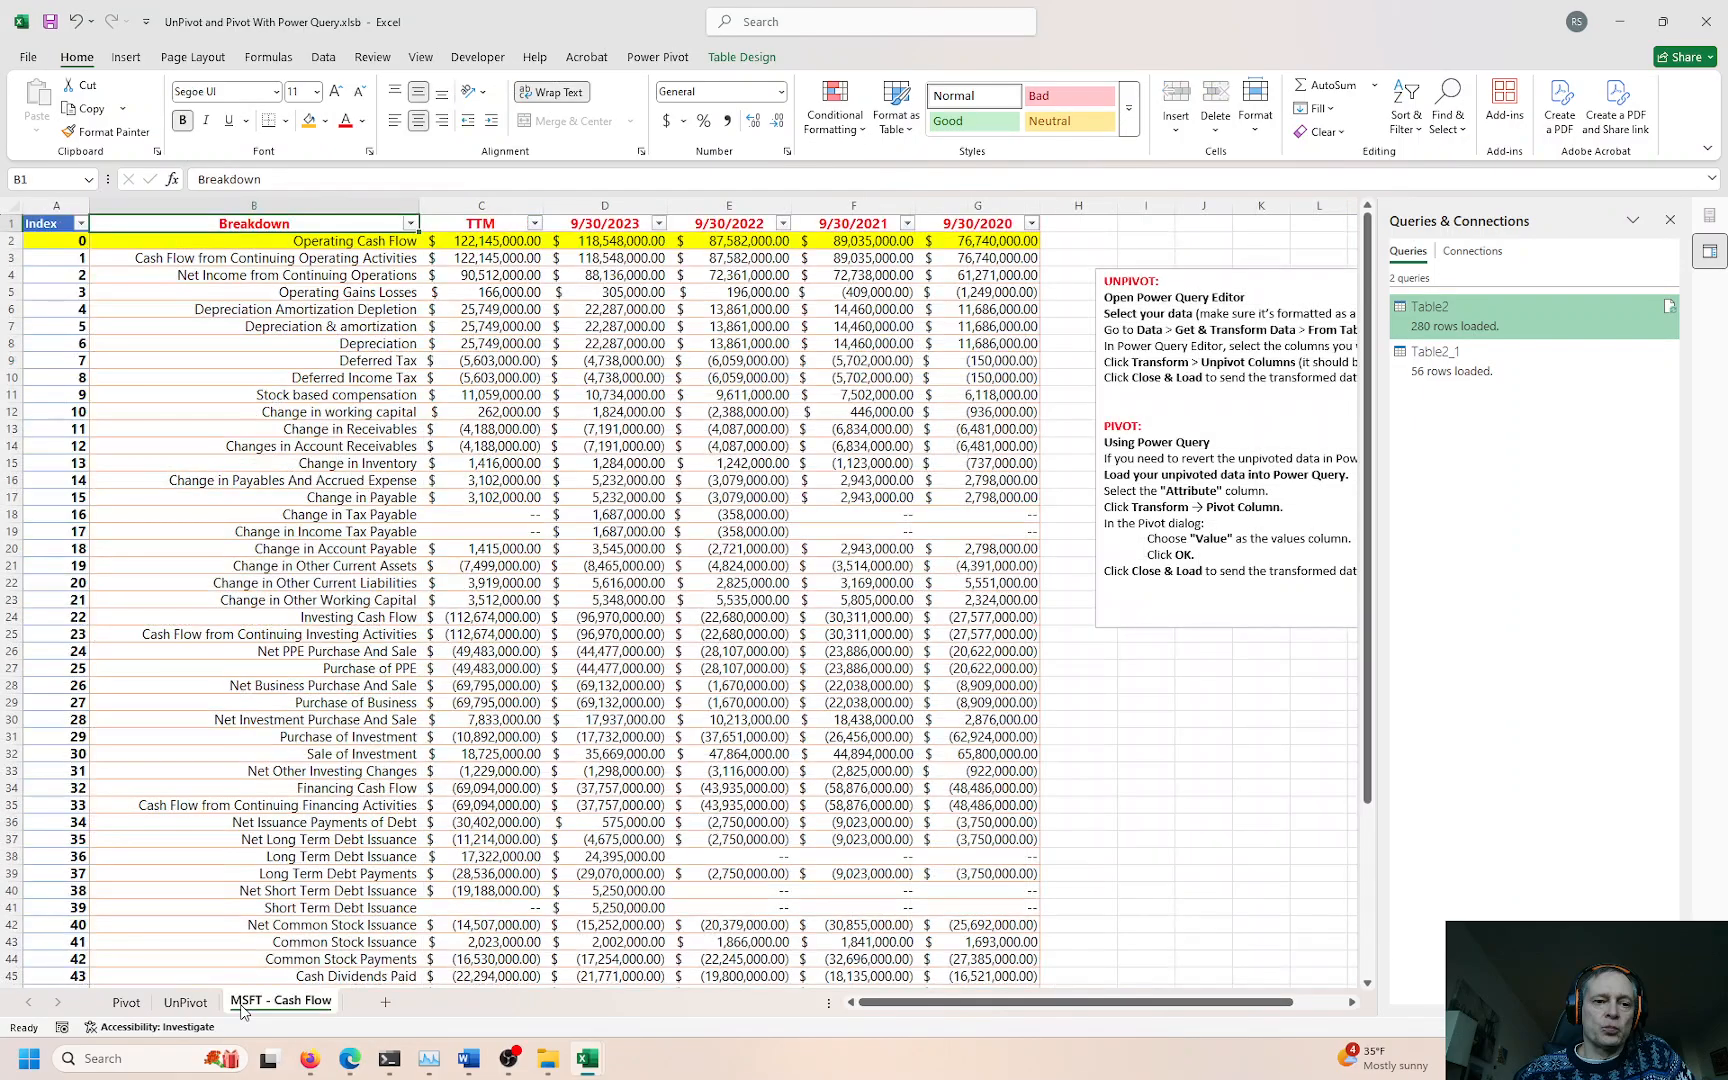
pyautogui.click(126, 1002)
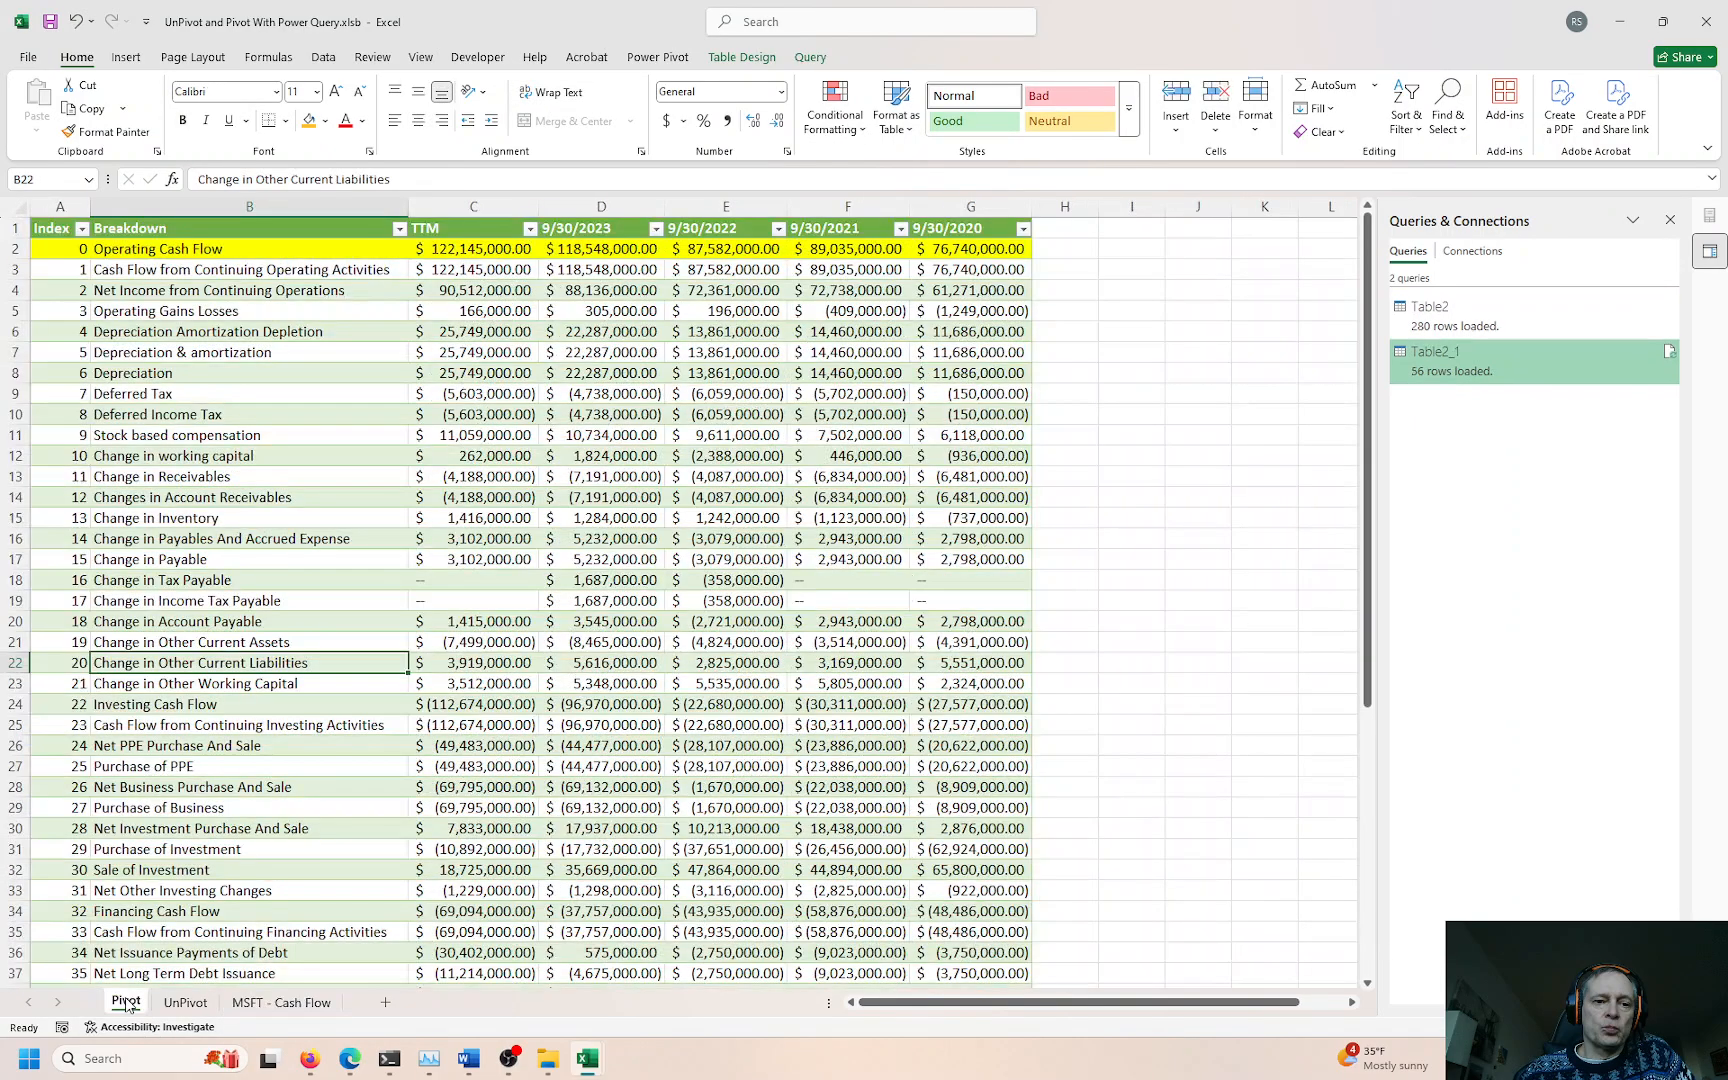
pyautogui.click(271, 232)
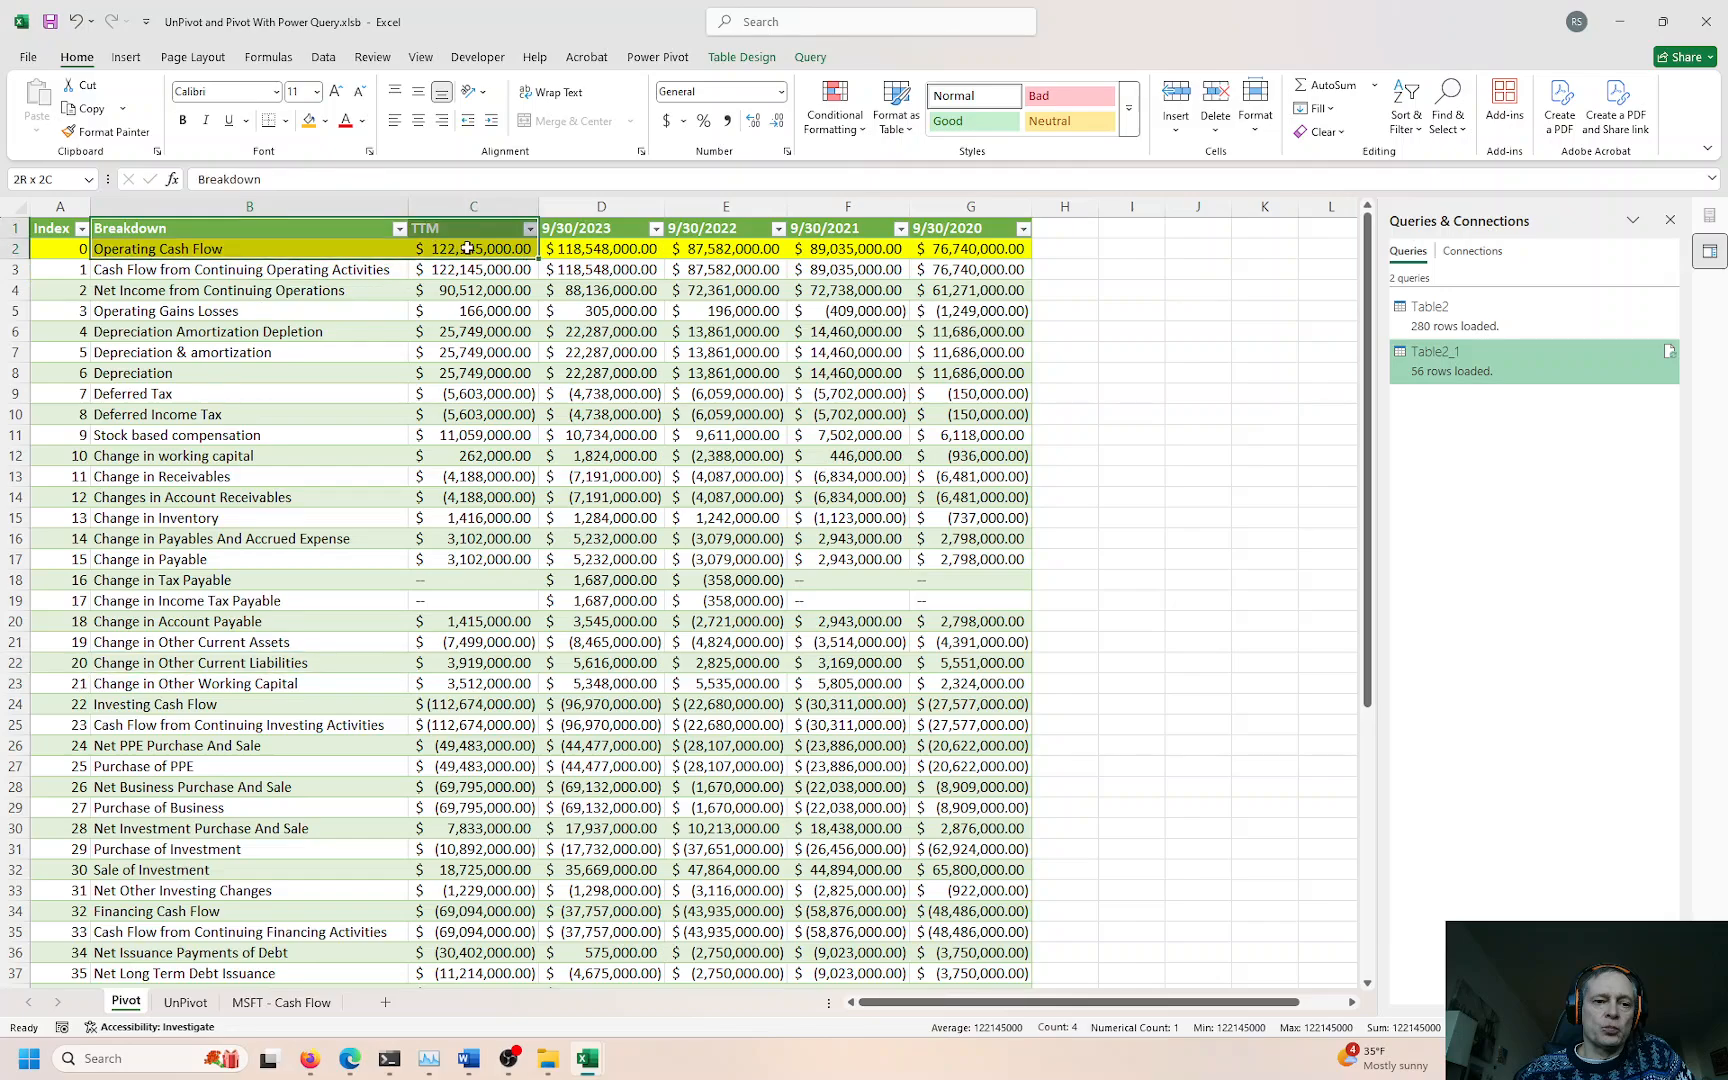
pyautogui.click(185, 1003)
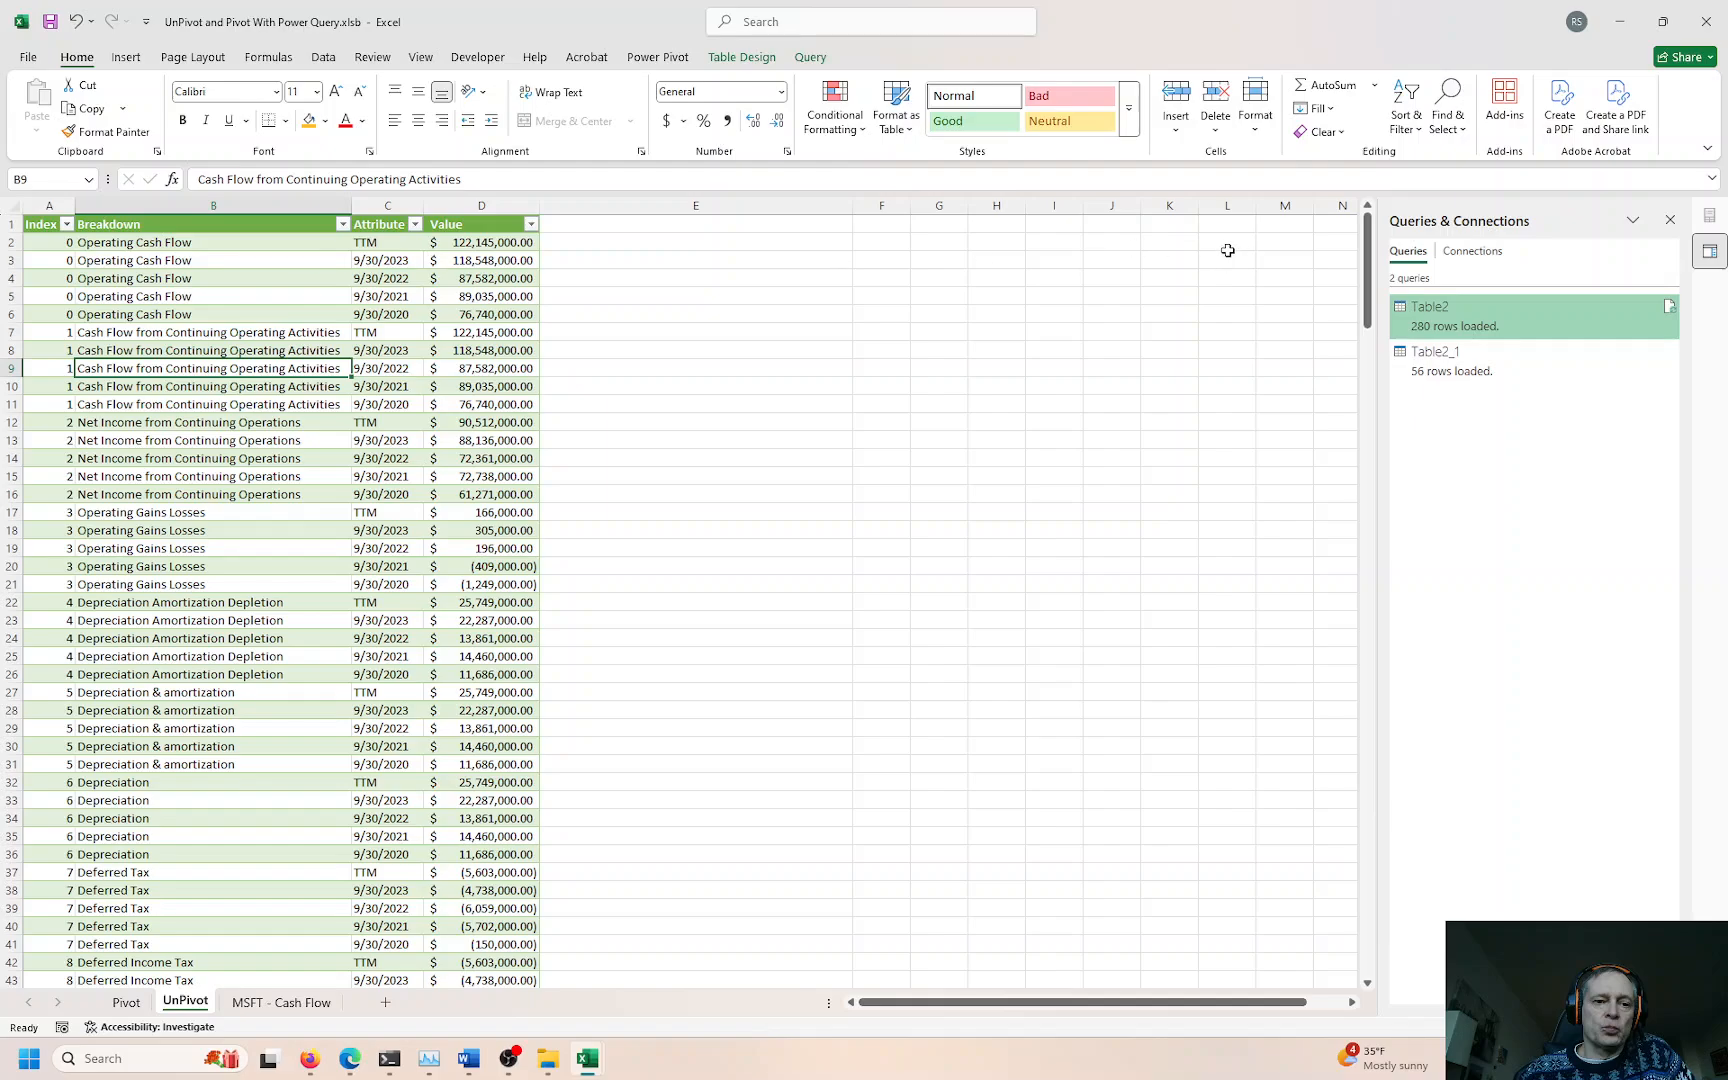
pyautogui.click(273, 226)
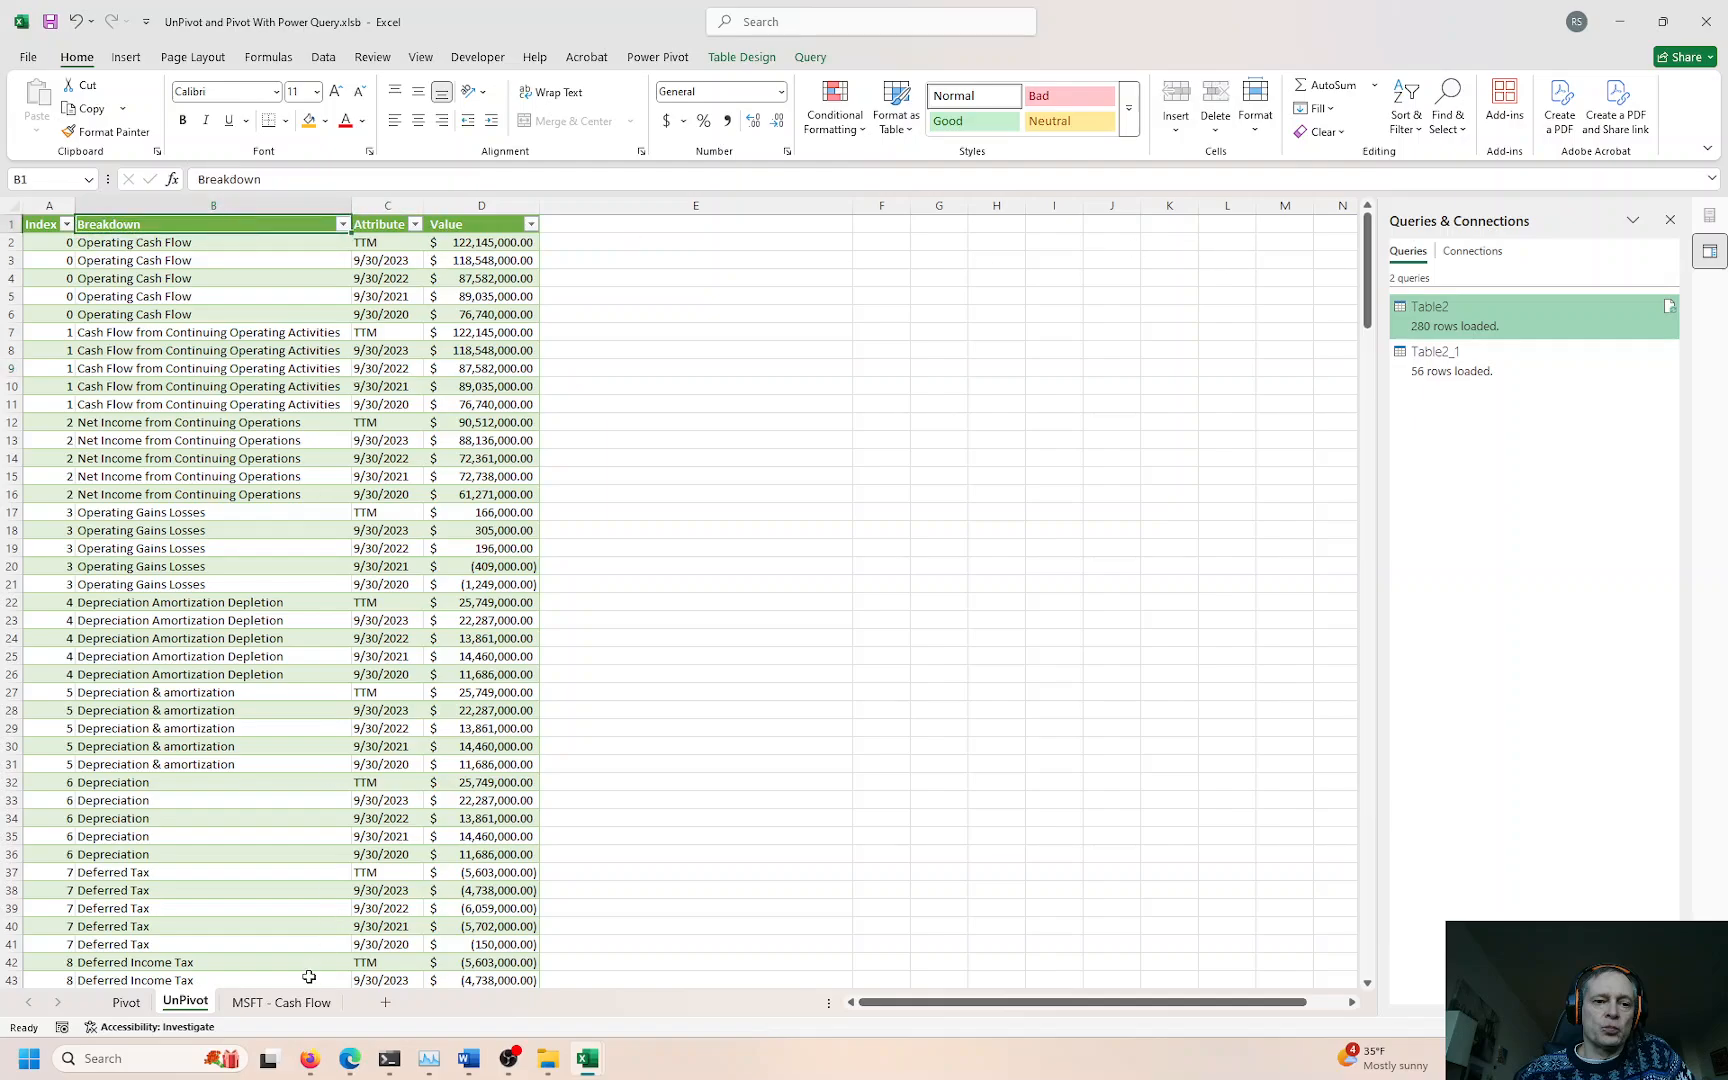
pyautogui.click(280, 1003)
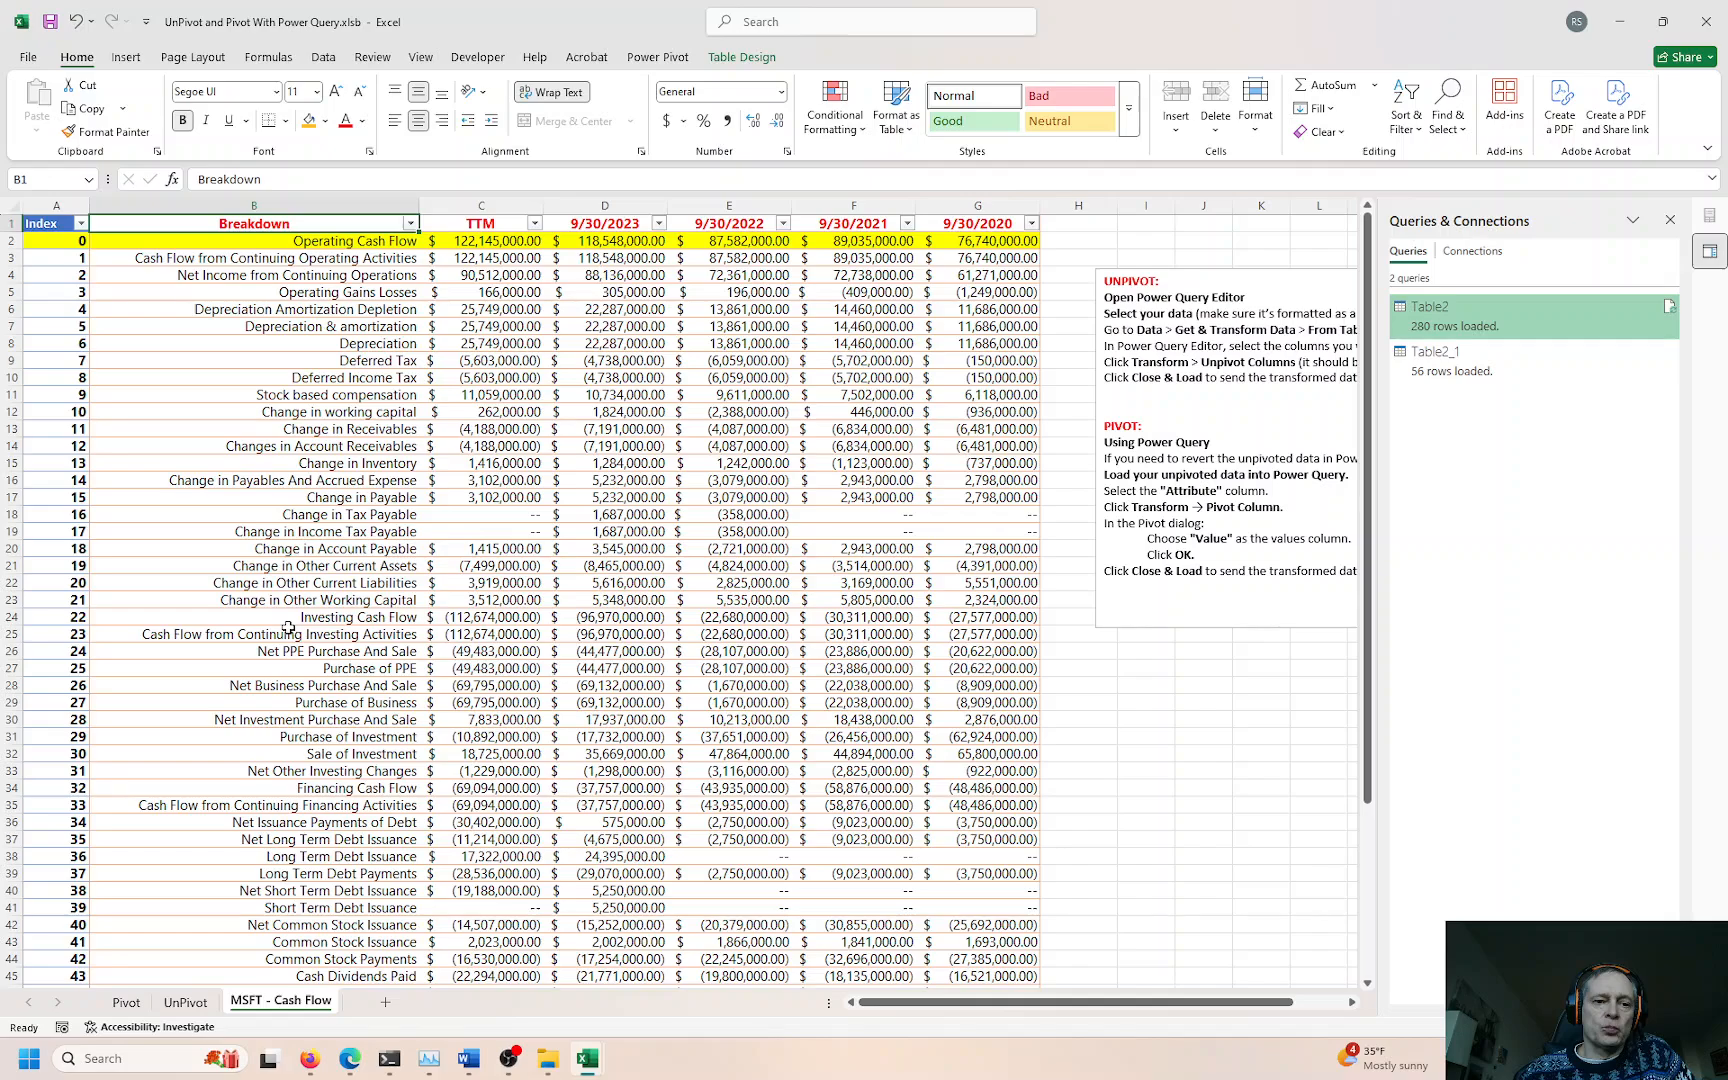
pyautogui.click(300, 243)
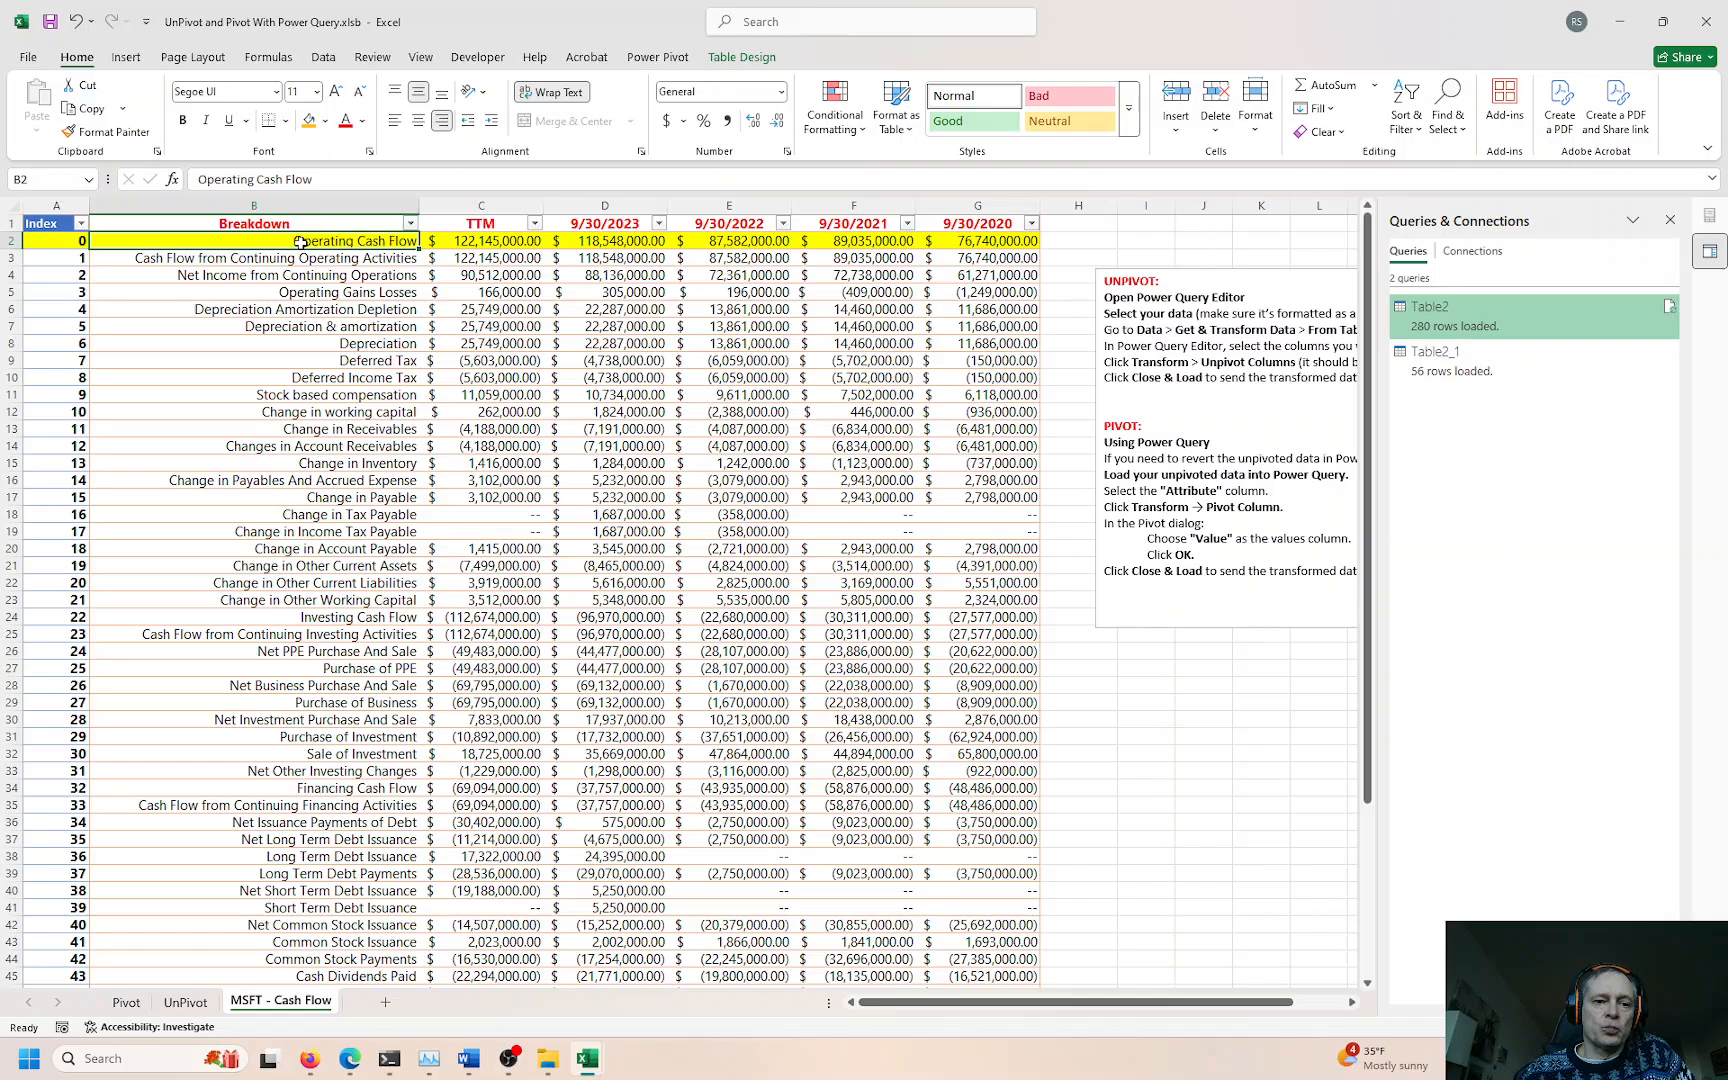